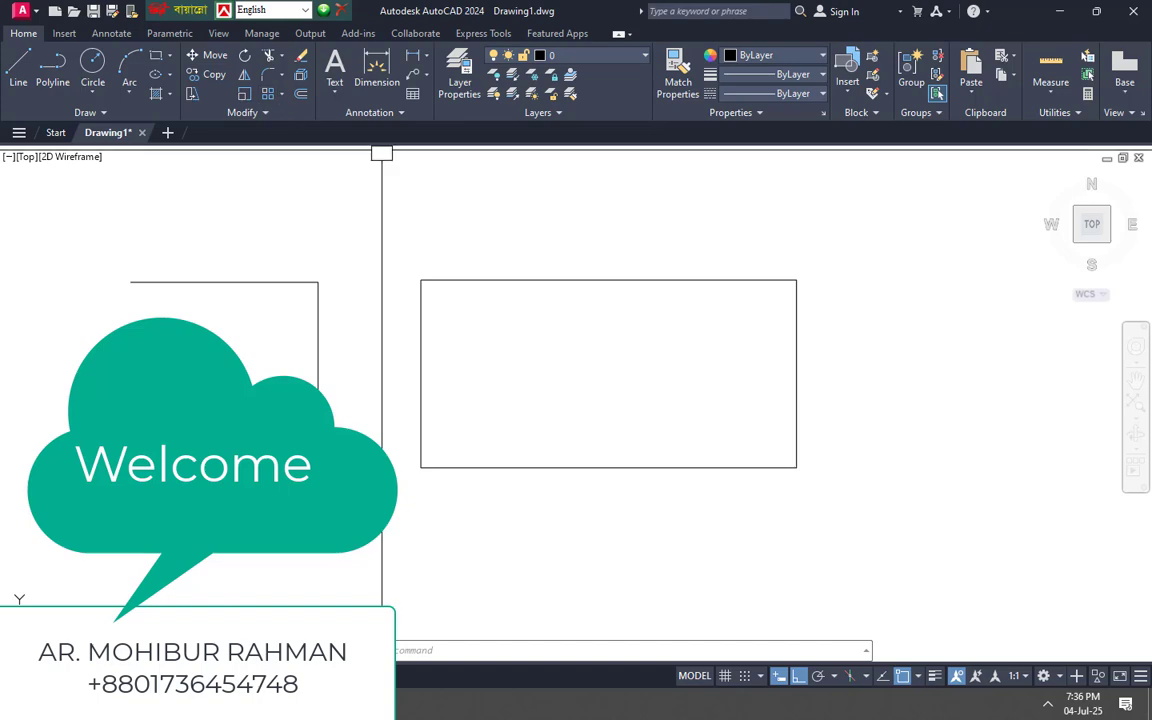
pyautogui.click(282, 76)
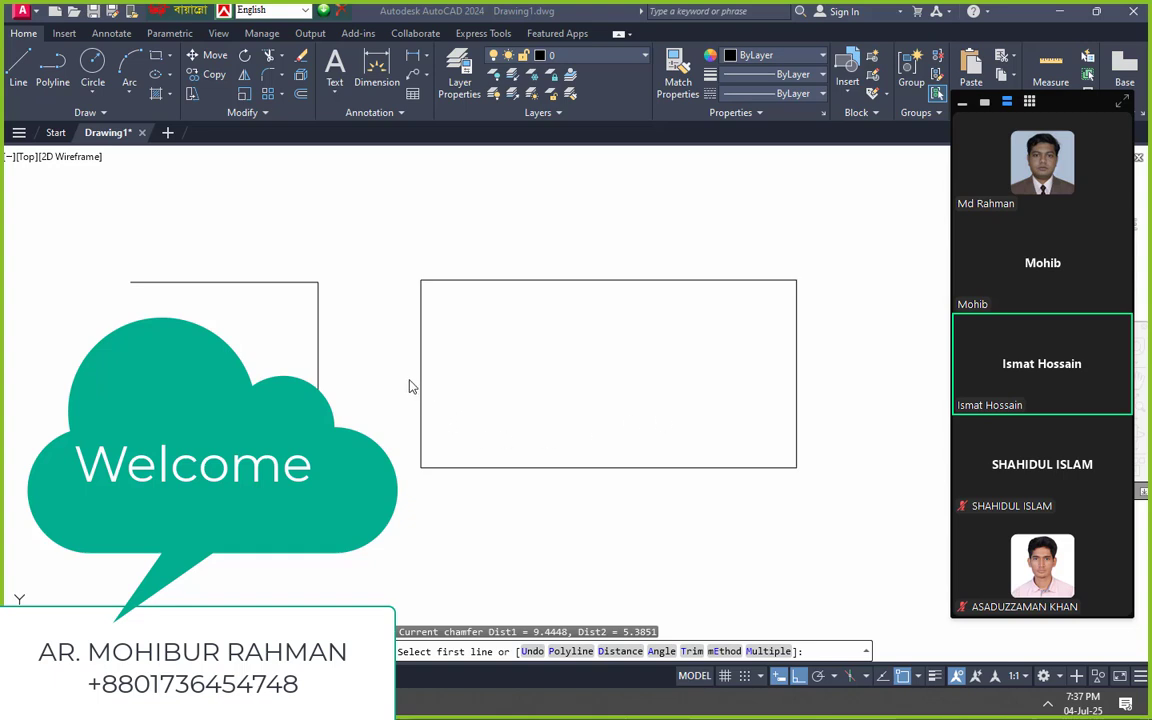
pyautogui.click(378, 312)
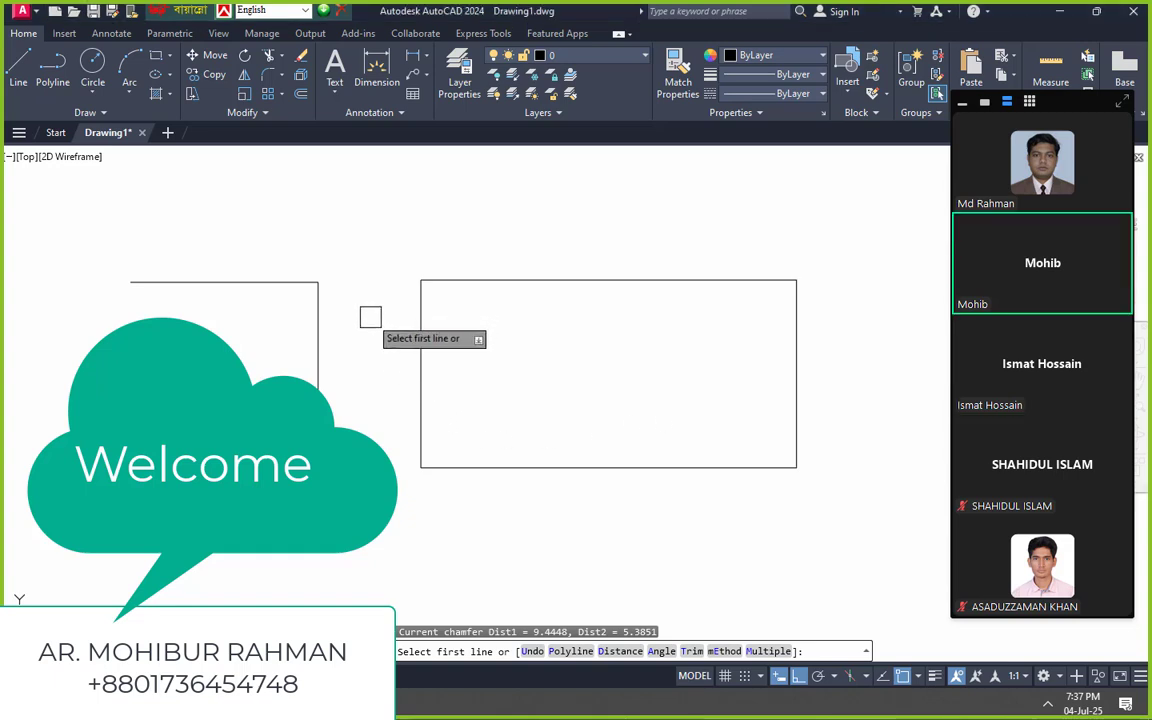
pyautogui.press('Escape')
# - Chamfer the corner between the open horizontal and vertical lines with first distance 300 and second distance 500
pyautogui.write('ch')
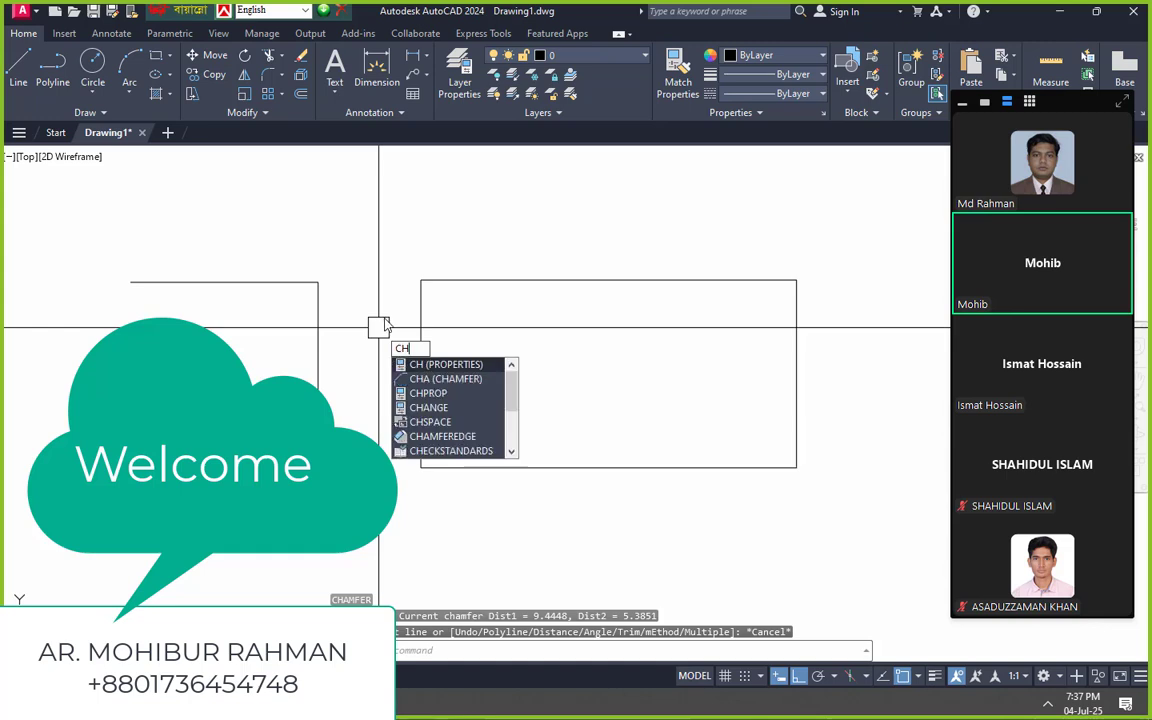
pyautogui.write('a')
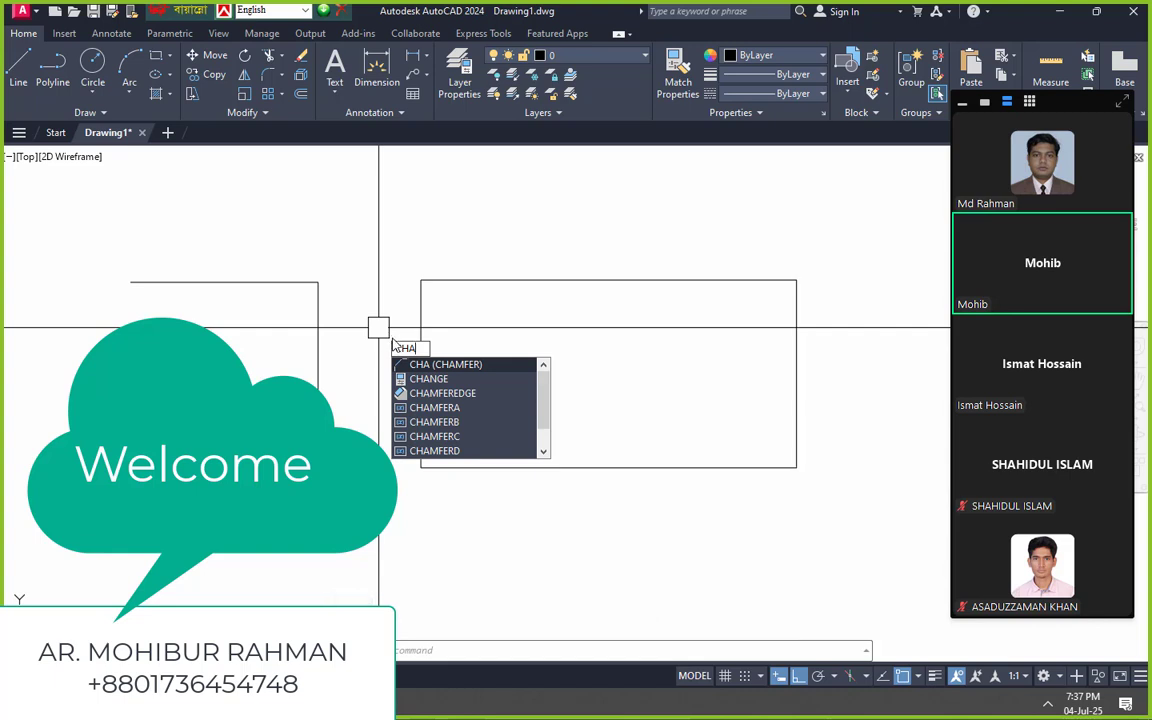
pyautogui.press('Return')
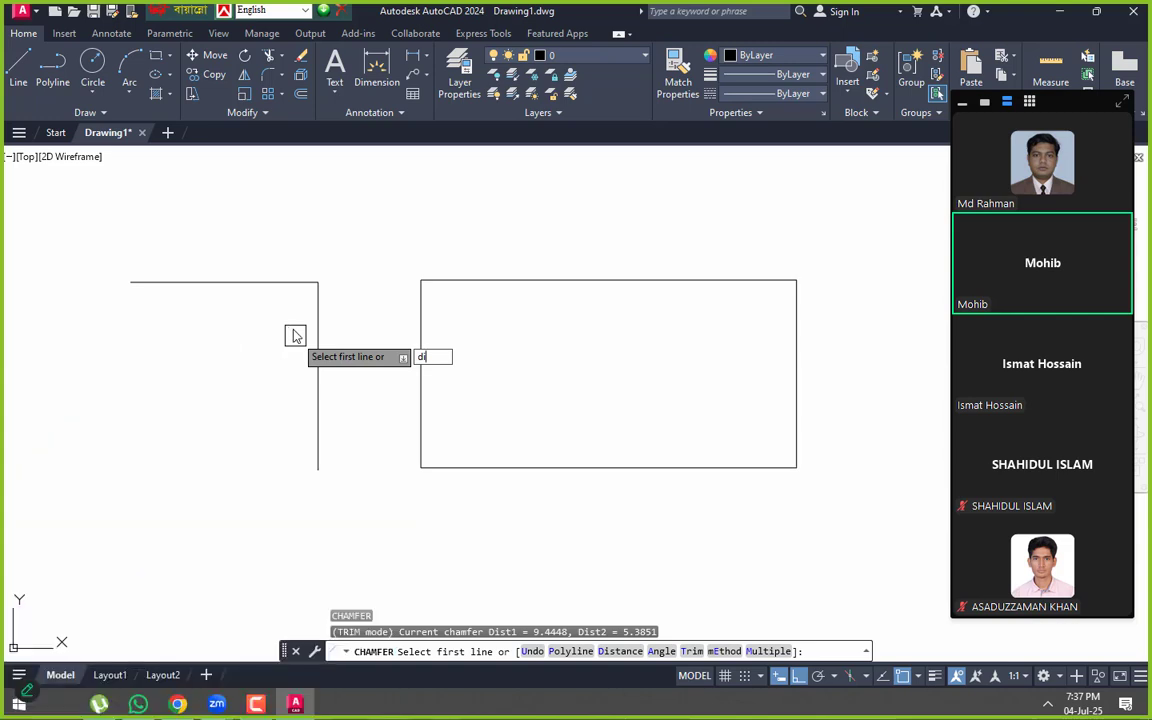
pyautogui.write('di')
pyautogui.press('Return')
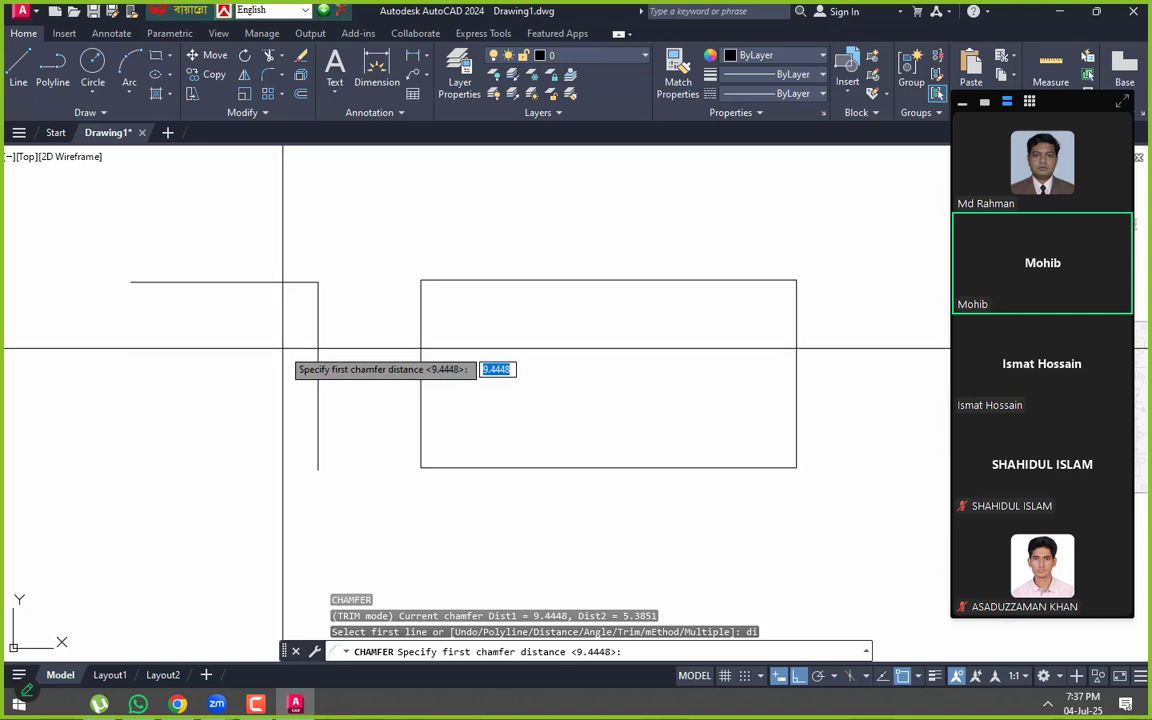
pyautogui.write('300')
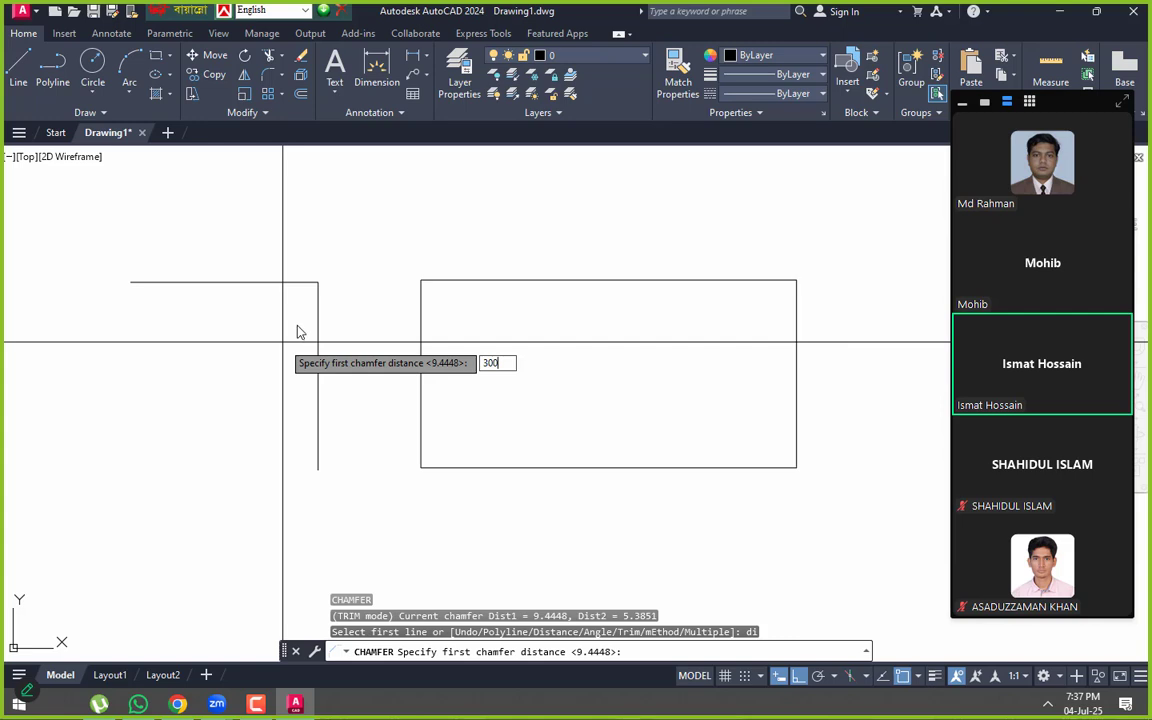
pyautogui.press('Return')
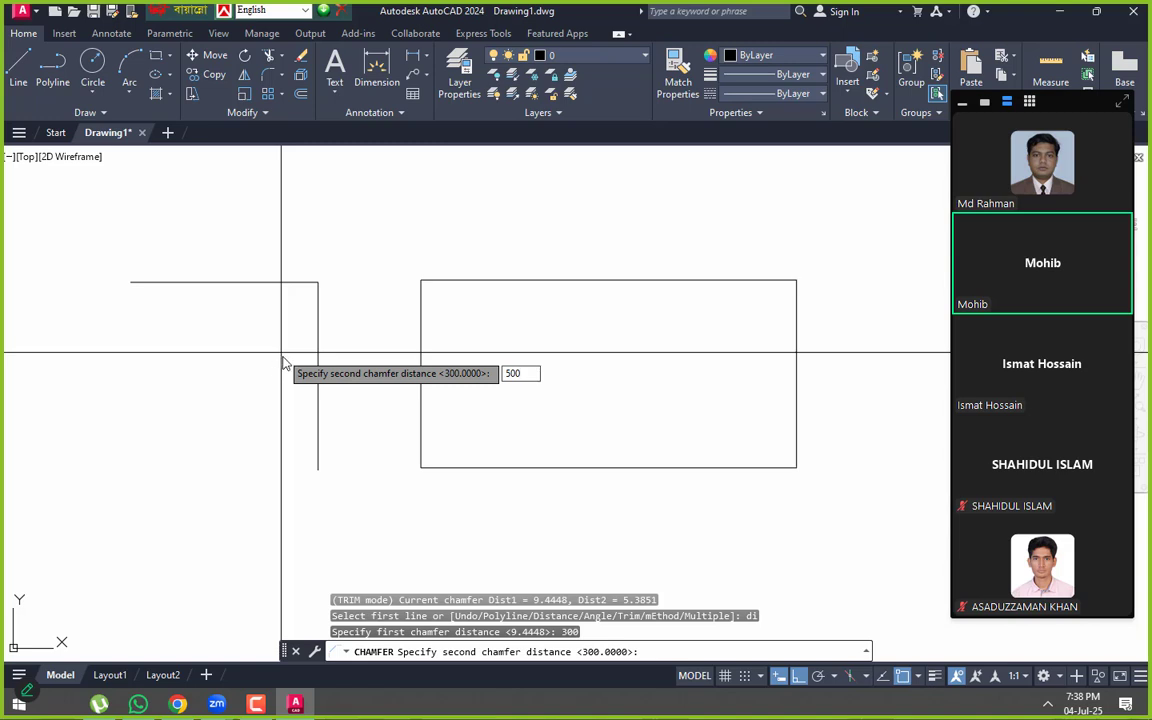
pyautogui.press('Return')
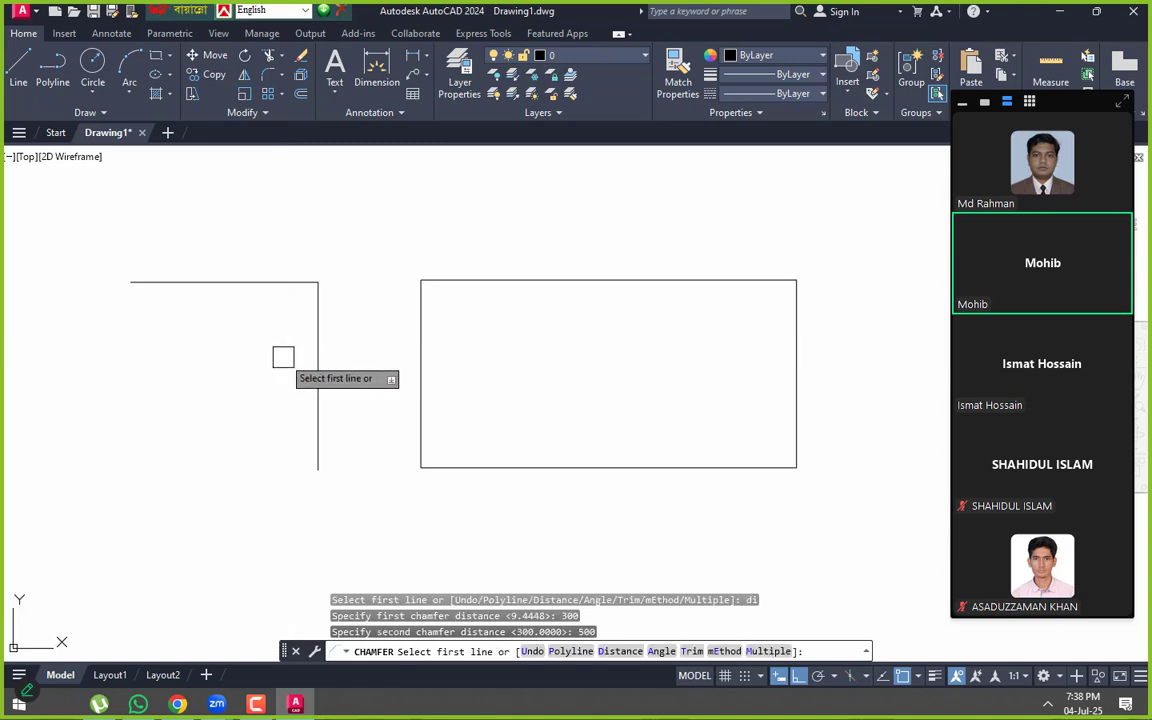
pyautogui.click(241, 283)
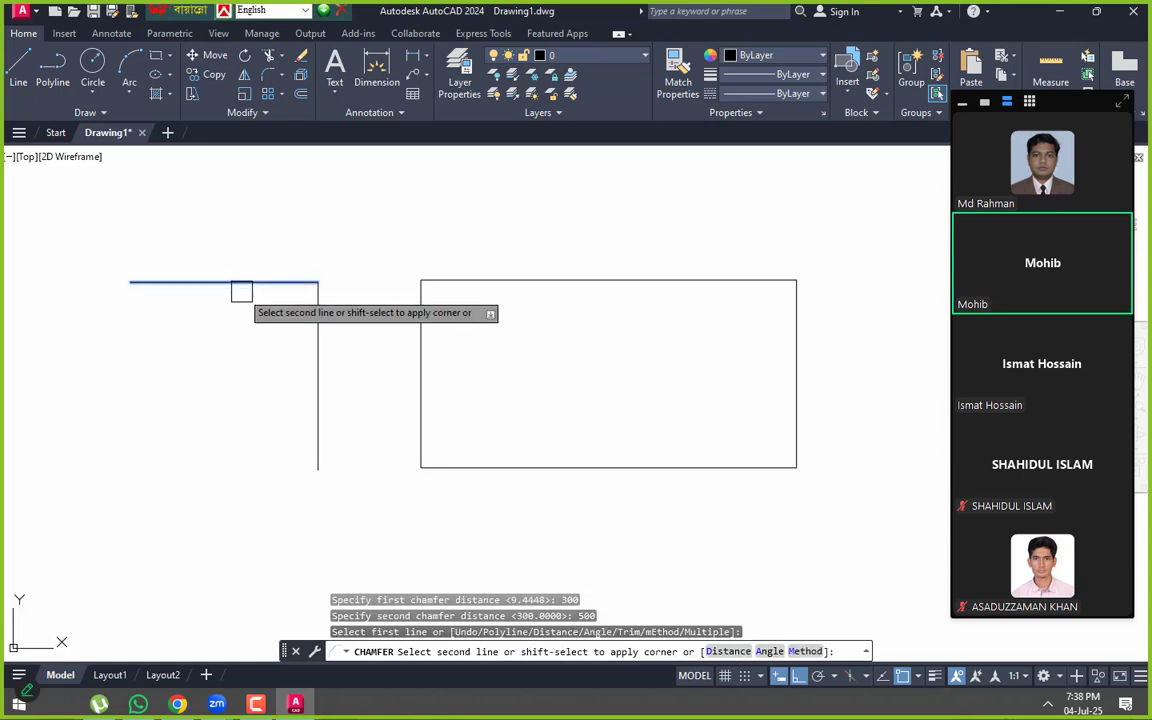
pyautogui.click(310, 386)
# - Draw a horizontal line and a vertical line from the chamfer's two ends so they cross at the original corner
pyautogui.scroll(2, 183, 313)
pyautogui.moveTo(190, 318); pyautogui.dragTo(330, 320, button='middle')
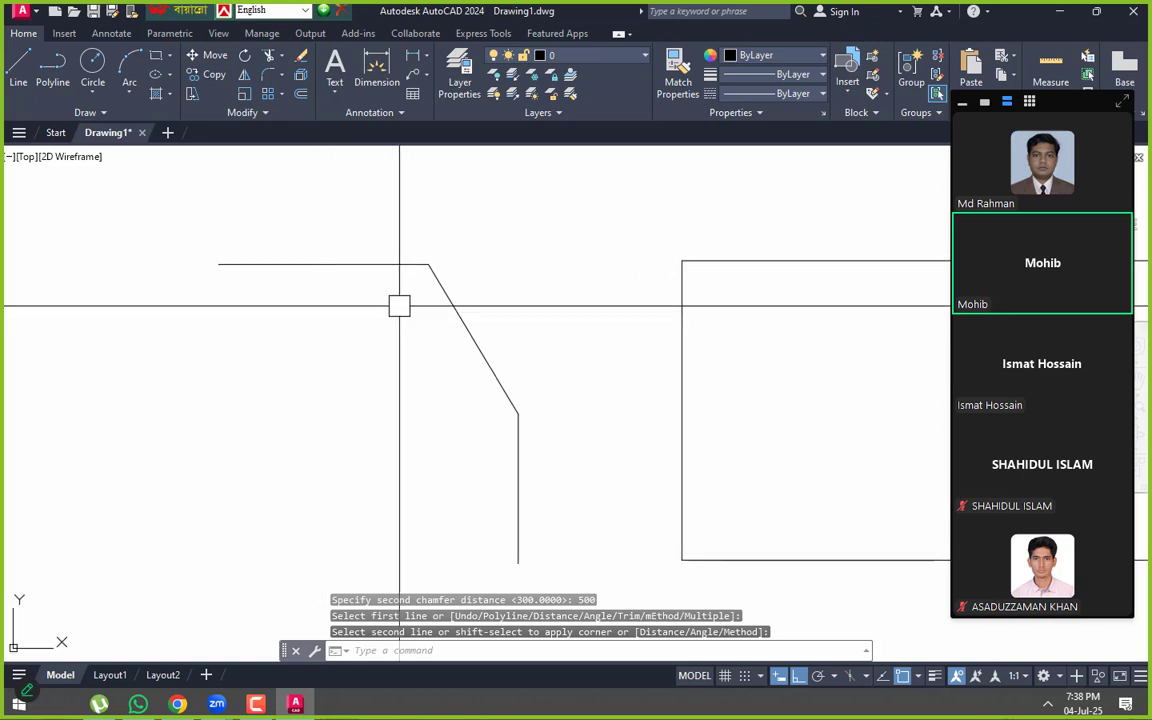
pyautogui.press('l')
pyautogui.press('Return')
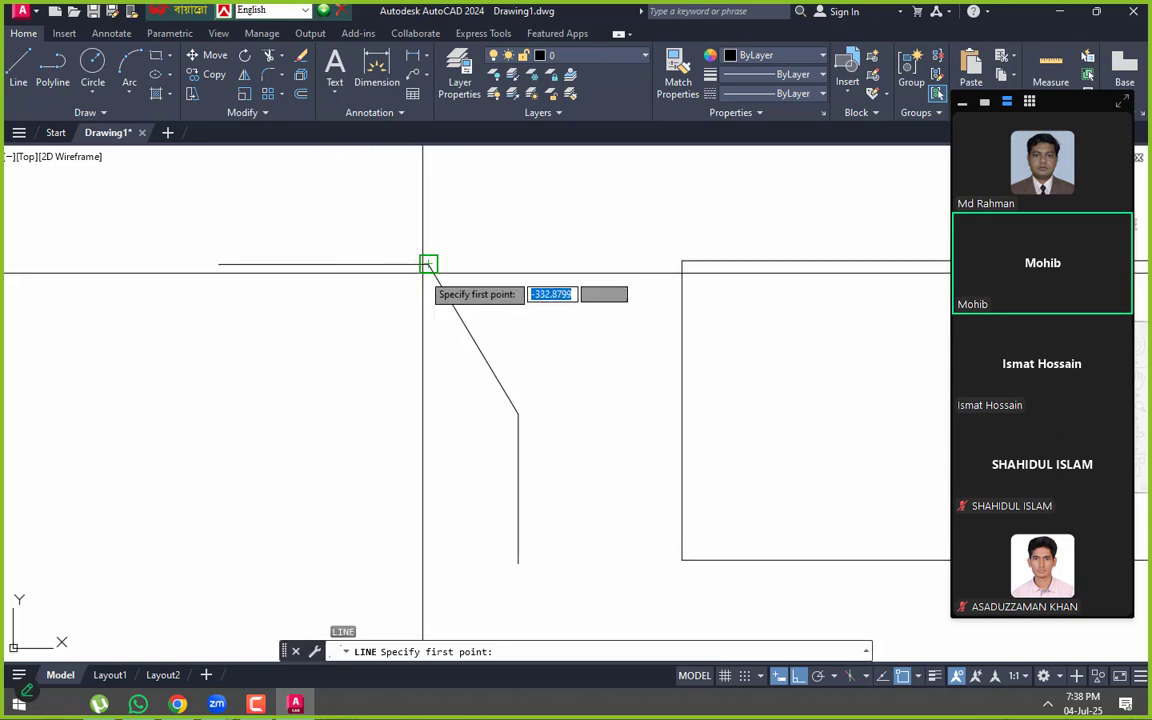
pyautogui.click(429, 264)
pyautogui.click(612, 266)
pyautogui.press('Return')
pyautogui.press('Return')
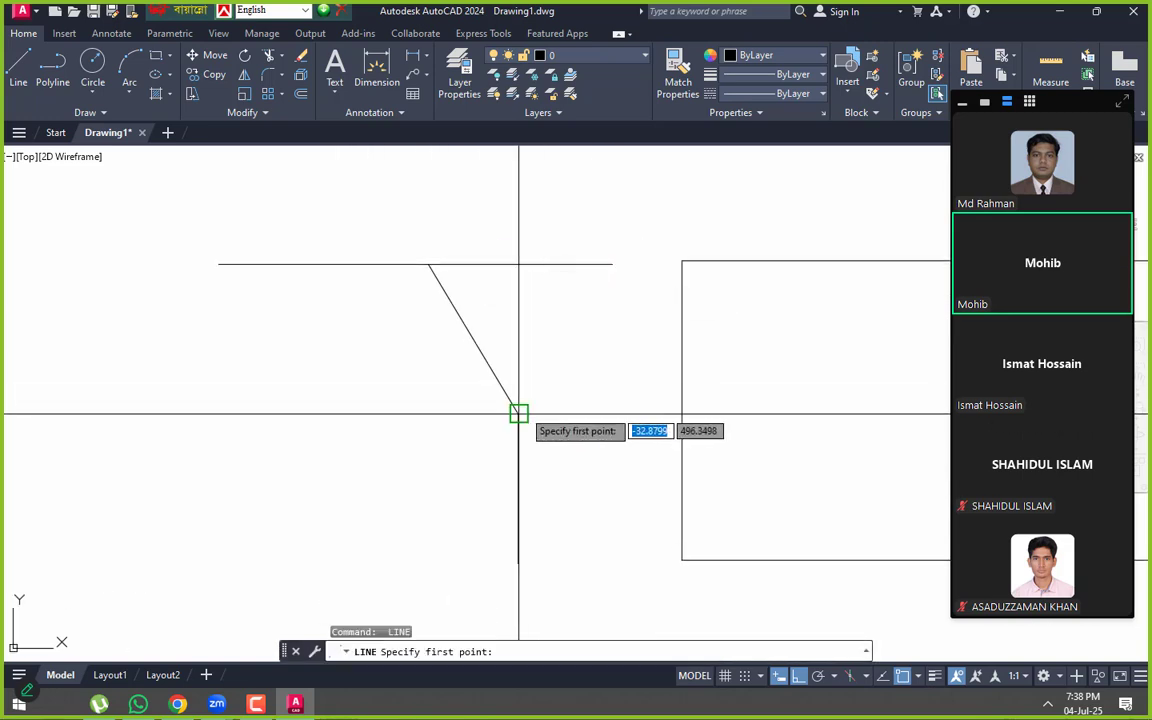
pyautogui.click(518, 413)
pyautogui.click(518, 227)
pyautogui.press('Escape')
# - Dimension the horizontal distance from the chamfer's upper end to the original corner, placing the dimension above the lines
pyautogui.click(376, 72)
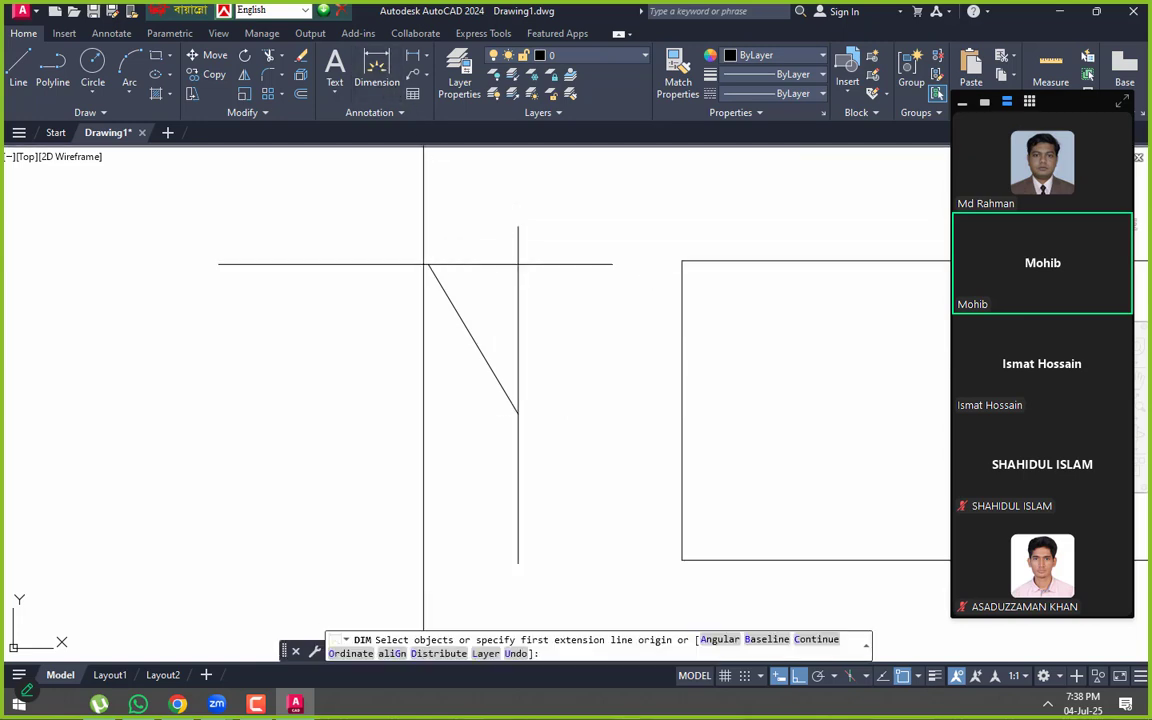
pyautogui.click(428, 264)
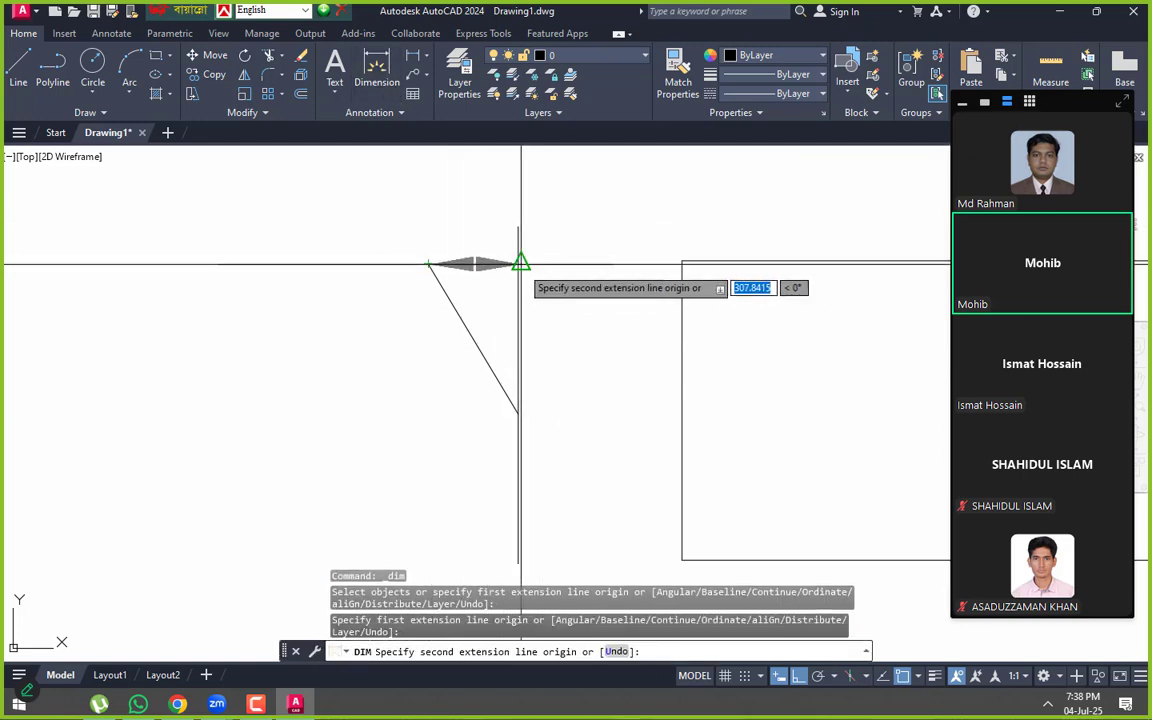
pyautogui.click(520, 263)
pyautogui.click(510, 208)
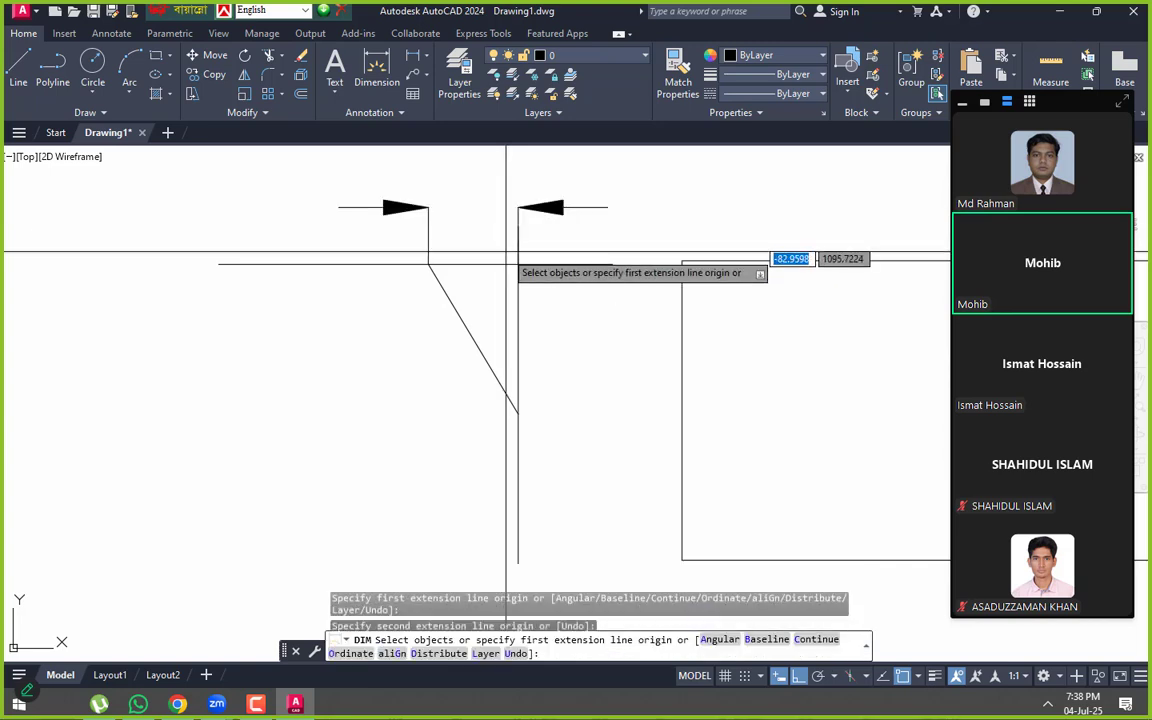
pyautogui.press('Escape')
# - Dimension the vertical distance from the chamfer's lower end to the original corner, placing the dimension beside the vertical line
pyautogui.scroll(-4, 500, 237)
pyautogui.scroll(-4, 500, 237)
pyautogui.scroll(4, 496, 352)
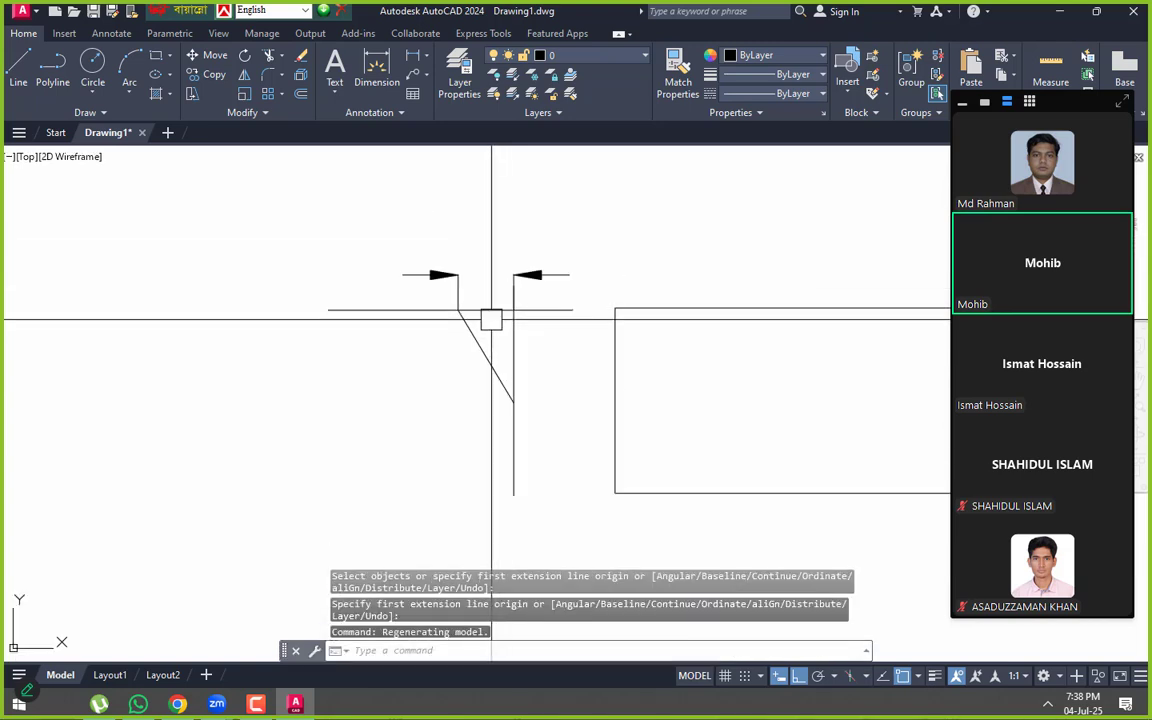
pyautogui.press('Return')
pyautogui.click(514, 403)
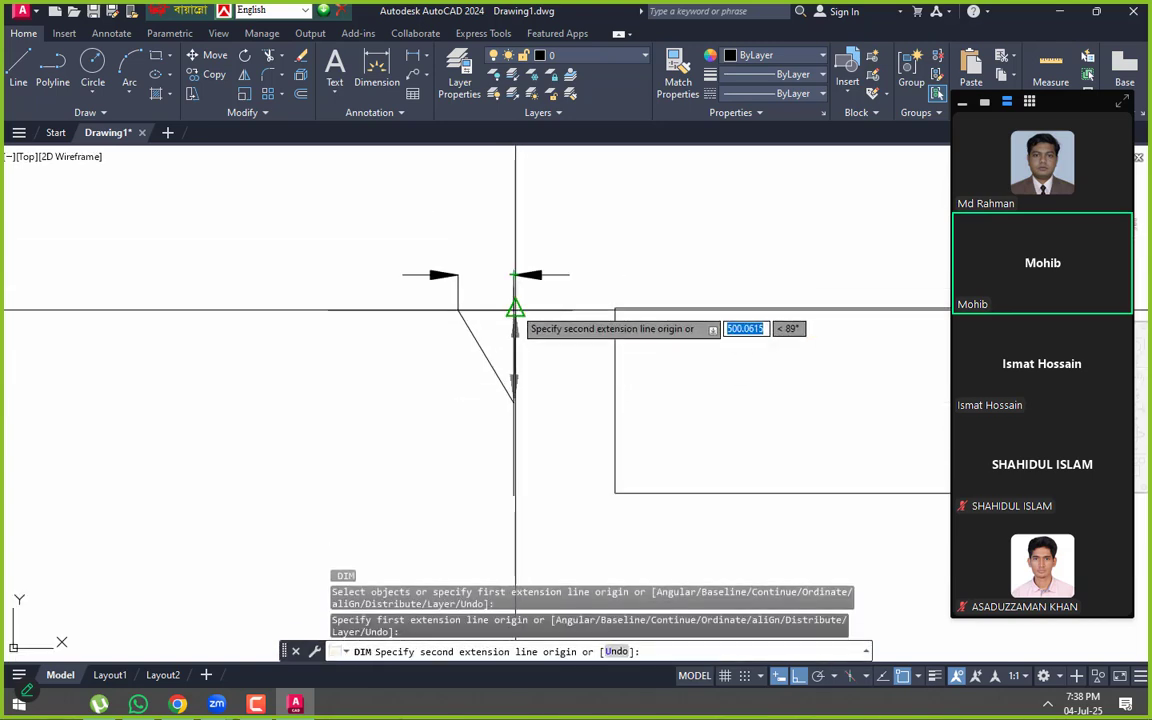
pyautogui.click(515, 309)
pyautogui.click(545, 328)
# - Set the text height of the Standard dimension style to 150
pyautogui.scroll(4, 541, 328)
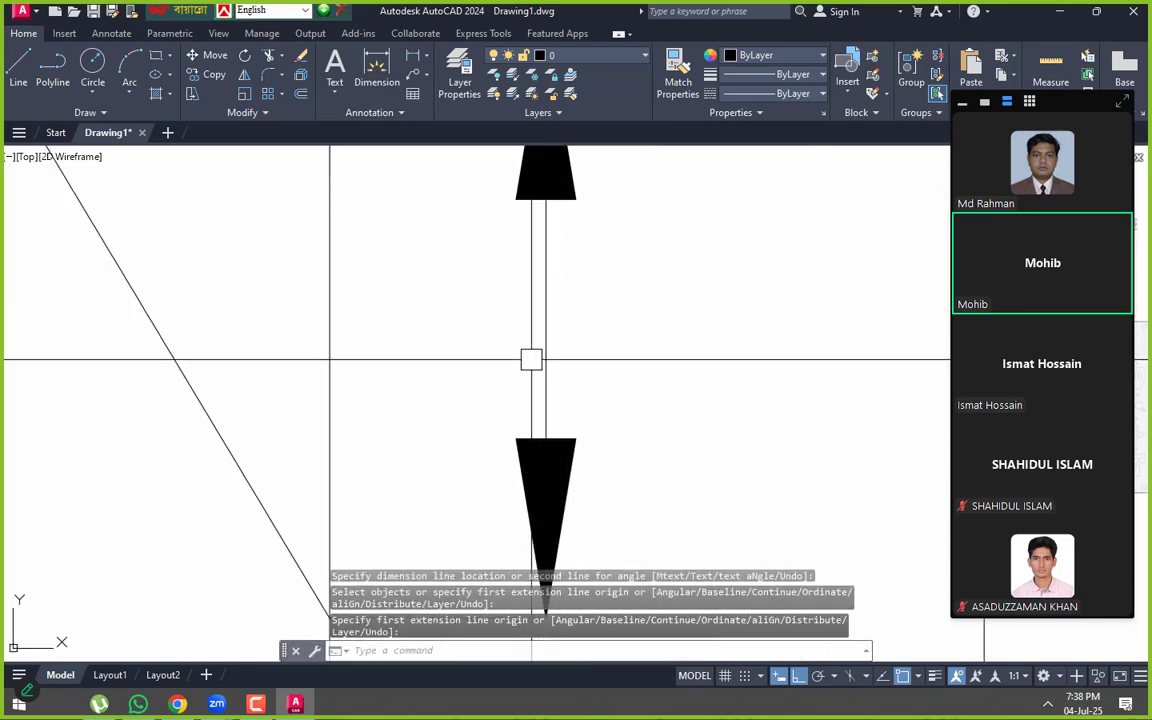
pyautogui.write('d')
pyautogui.press('Return')
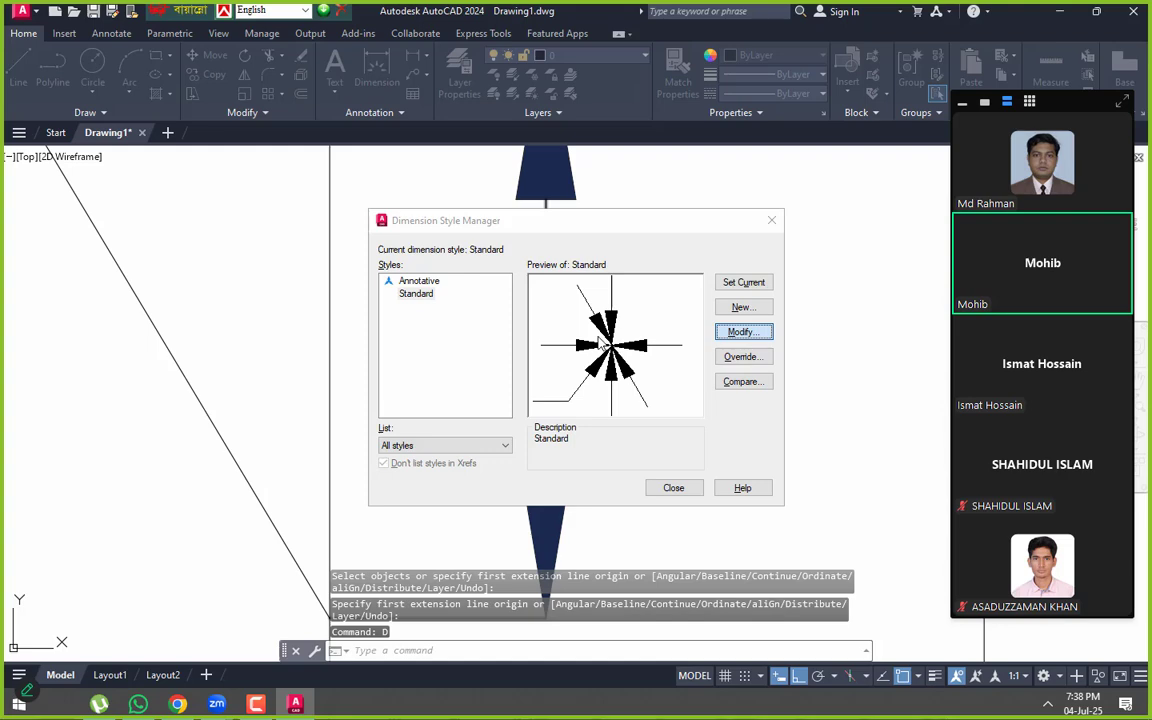
pyautogui.press('Return')
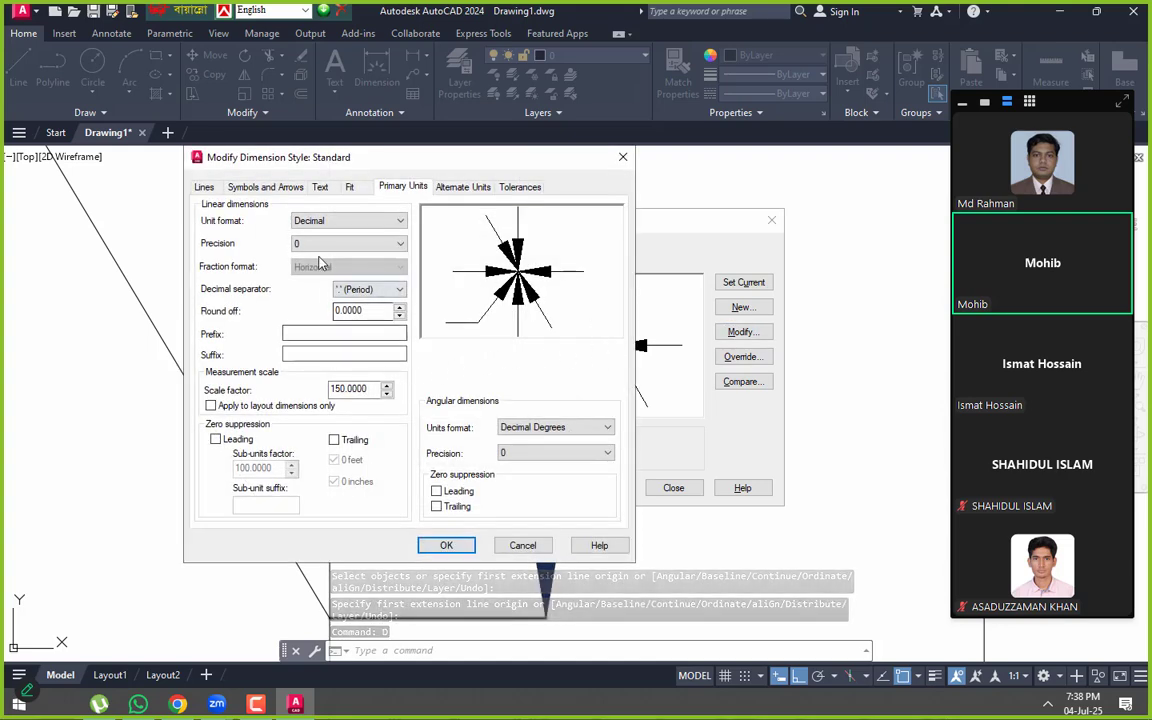
pyautogui.click(320, 188)
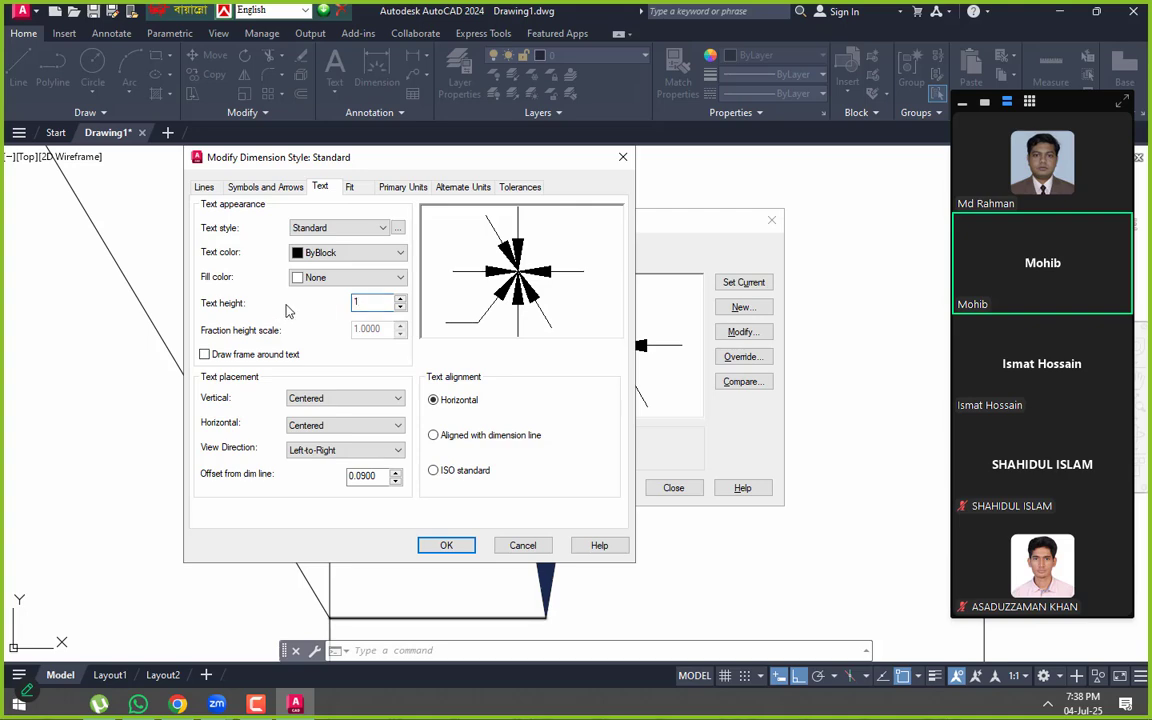
pyautogui.click(447, 545)
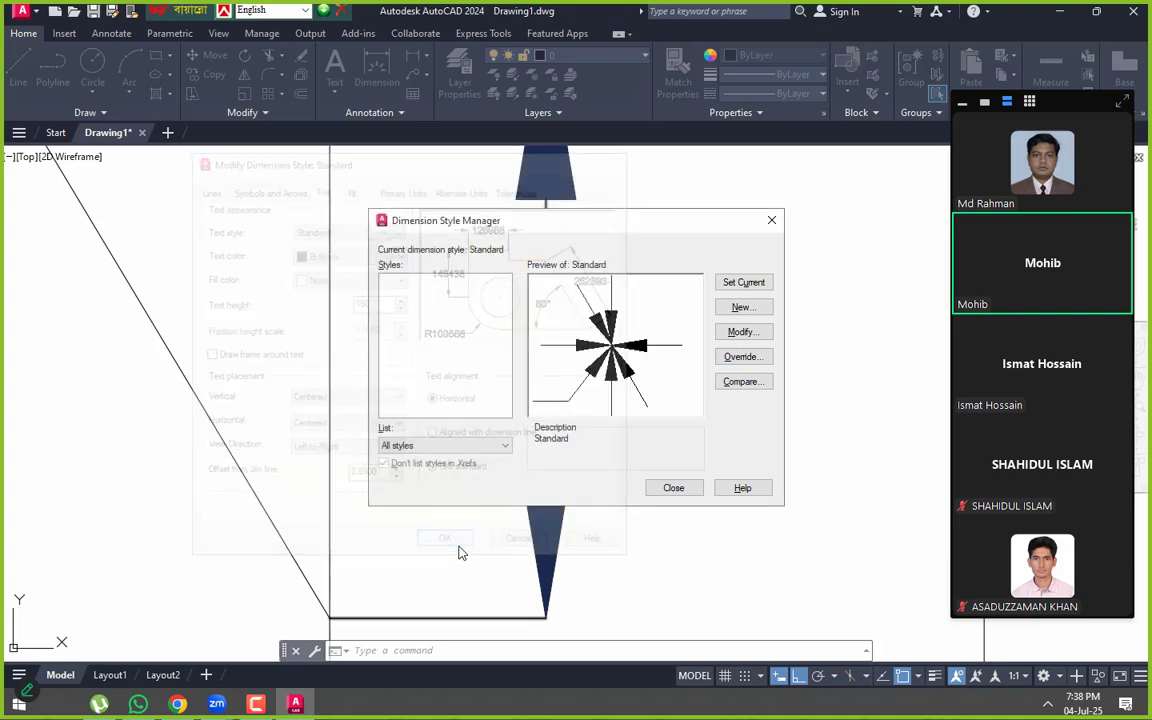
pyautogui.click(667, 494)
# - Stretch the vertical dimension's lower extension point down to the bottom end of the vertical line
pyautogui.scroll(-5, 560, 415)
pyautogui.moveTo(547, 411)
pyautogui.mouseDown(button='middle')
pyautogui.moveTo(625, 437)
pyautogui.moveTo(561, 444)
pyautogui.mouseUp(button='middle')
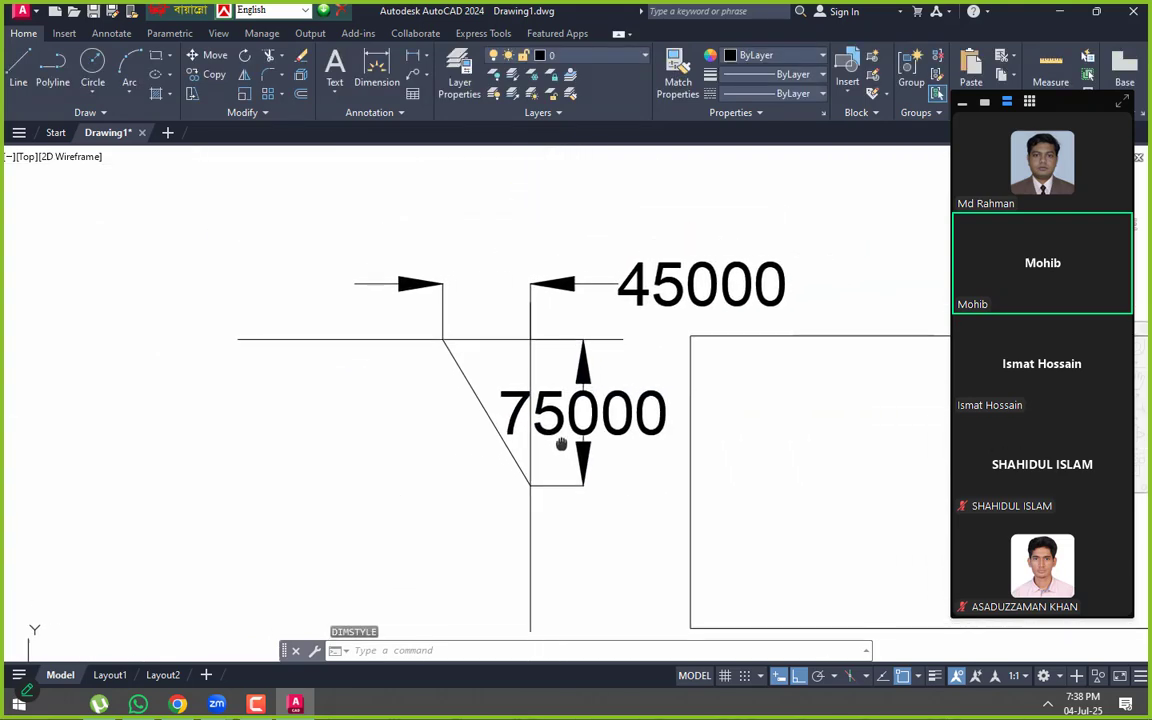
pyautogui.moveTo(496, 429); pyautogui.dragTo(527, 342, button='middle')
pyautogui.click(568, 350)
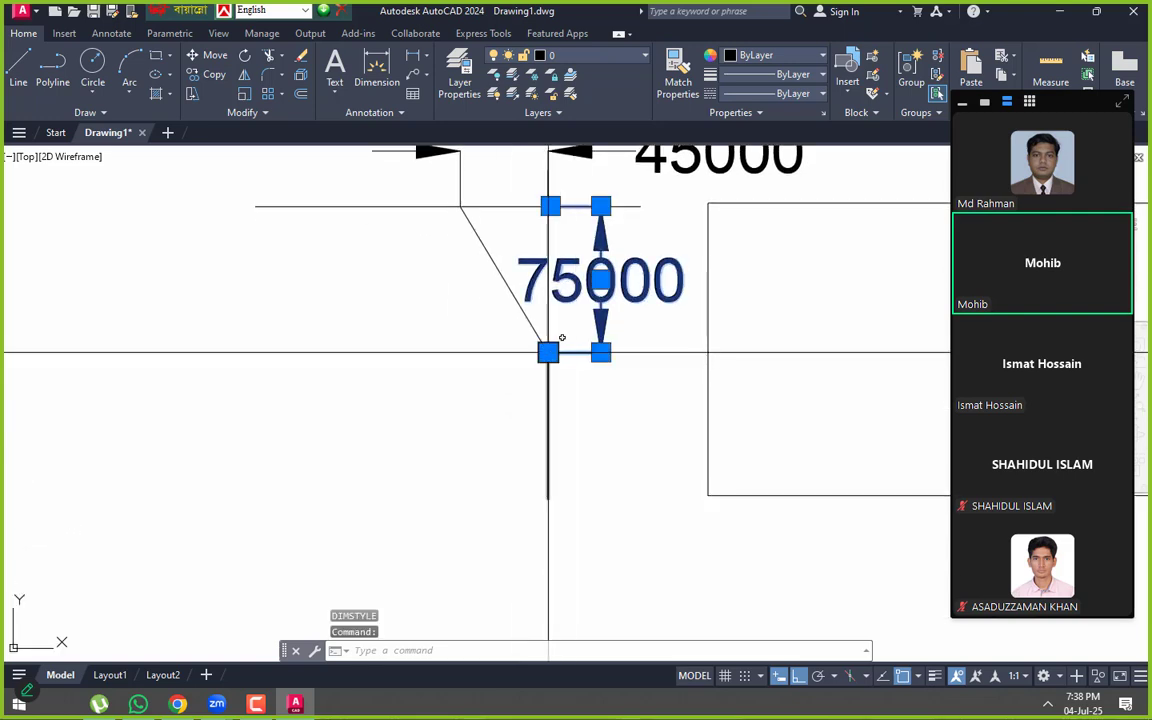
pyautogui.click(548, 352)
pyautogui.click(550, 498)
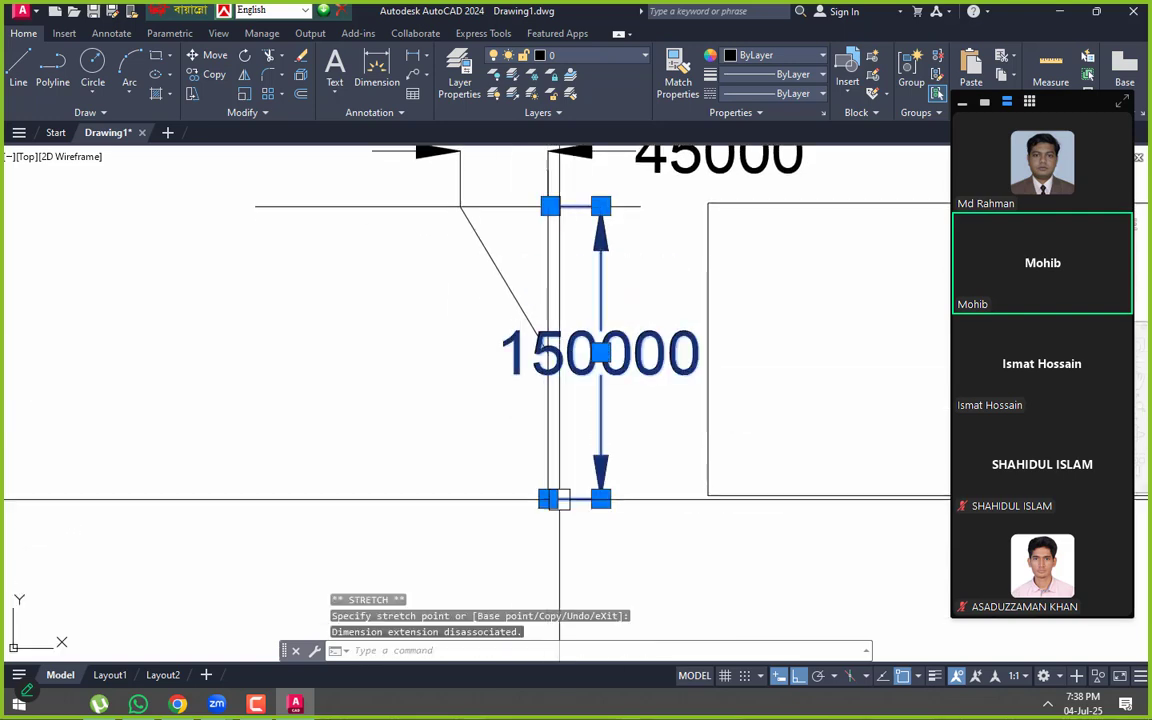
pyautogui.press('Escape')
pyautogui.moveTo(643, 442); pyautogui.dragTo(664, 508, button='middle')
pyautogui.moveTo(568, 337); pyautogui.dragTo(612, 289, button='middle')
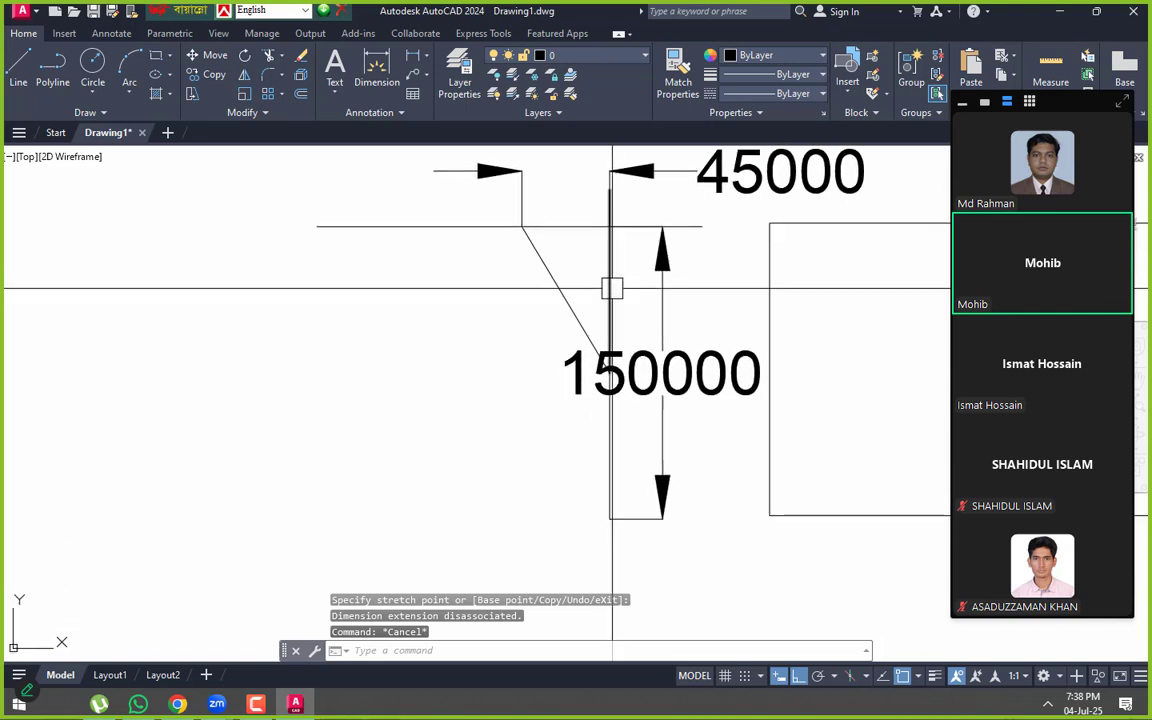
pyautogui.click(697, 311)
pyautogui.click(638, 308)
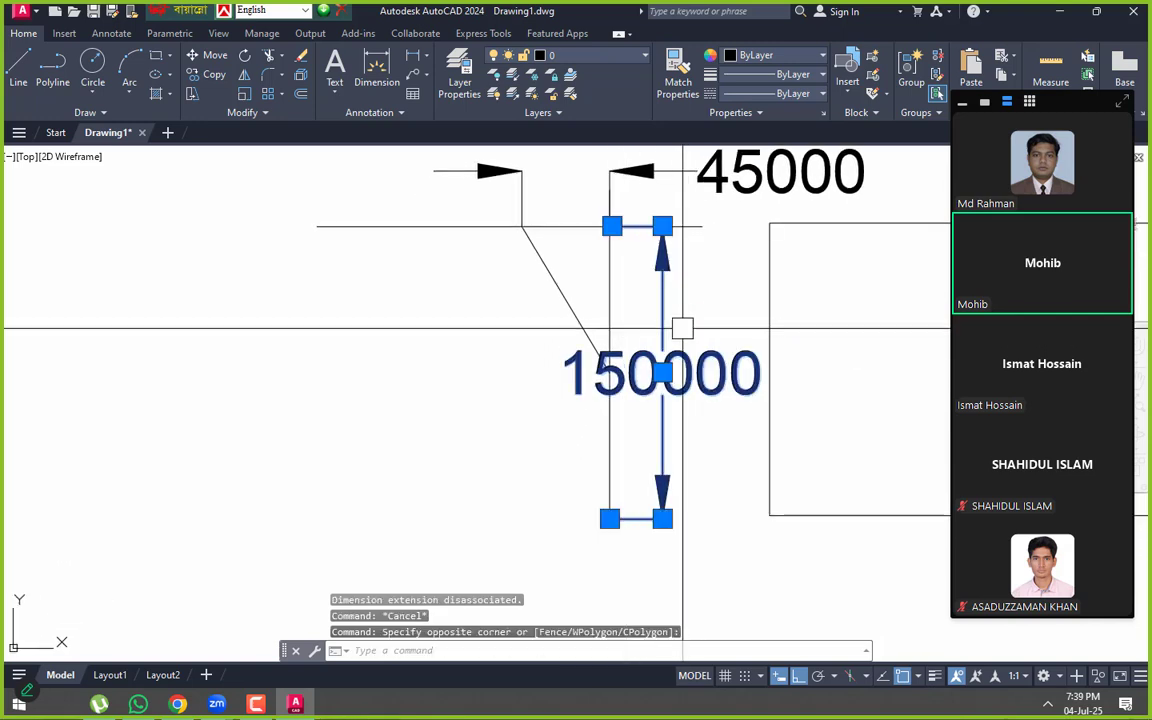
pyautogui.moveTo(682, 328); pyautogui.dragTo(669, 392, button='middle')
pyautogui.press('Escape')
pyautogui.click(638, 233)
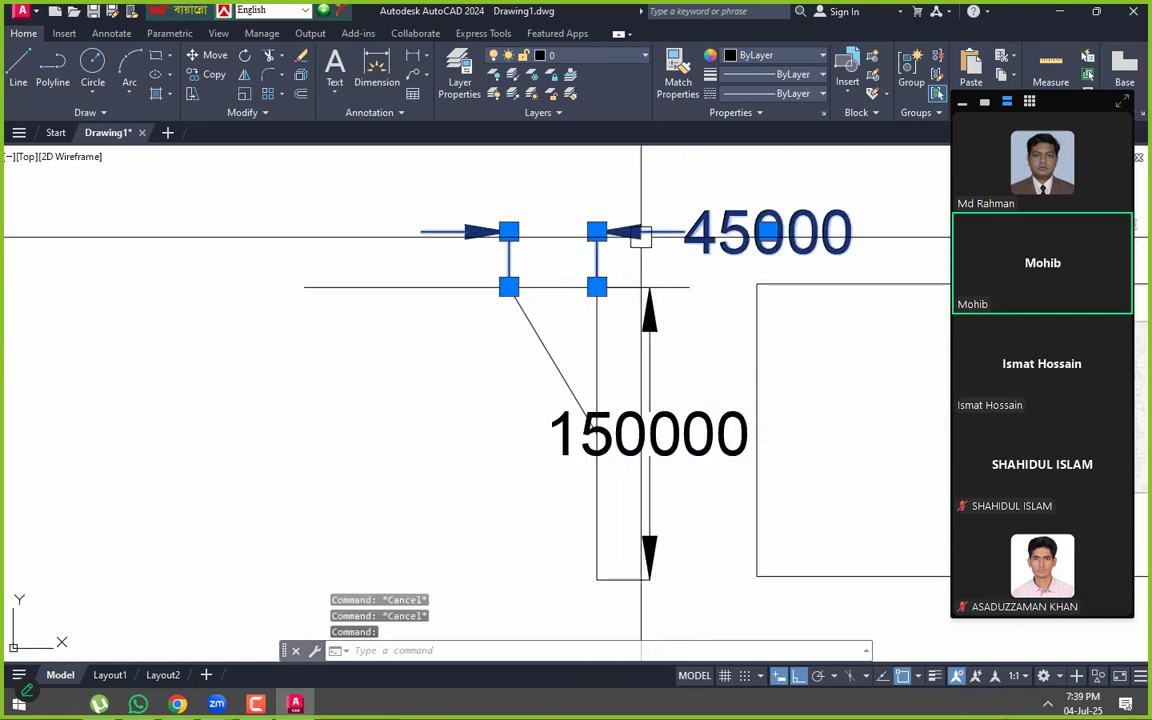
pyautogui.click(768, 232)
pyautogui.moveTo(681, 207); pyautogui.dragTo(663, 310, button='middle')
pyautogui.press('Escape')
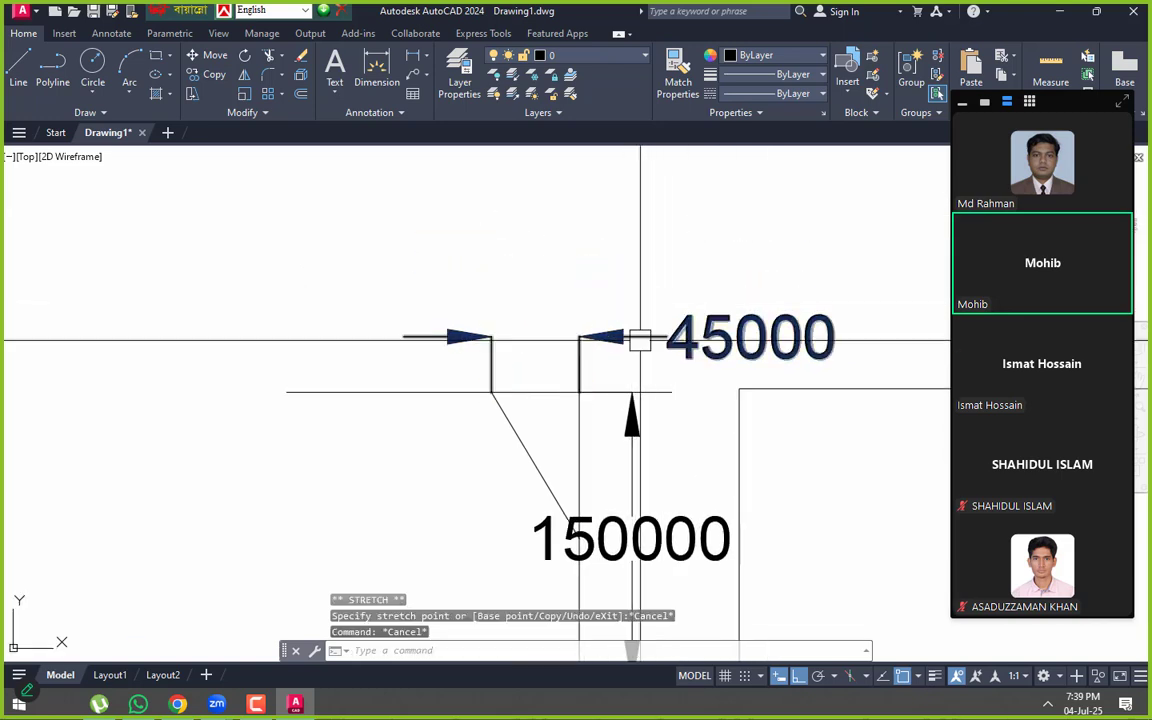
# - Erase both dimensions and the helper lines extending past the chamfer to the original corner
pyautogui.click(640, 341)
pyautogui.click(638, 429)
pyautogui.moveTo(638, 429)
pyautogui.mouseDown(button='middle')
pyautogui.moveTo(648, 411)
pyautogui.moveTo(638, 318)
pyautogui.mouseUp(button='middle')
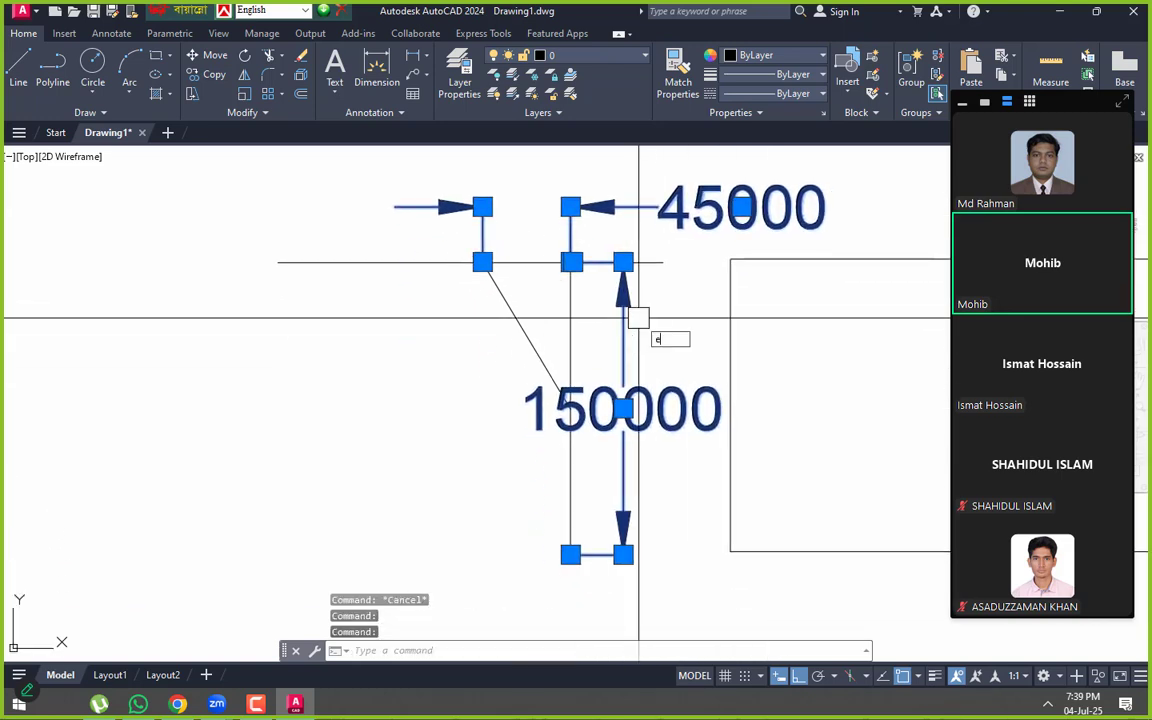
pyautogui.press('Return')
pyautogui.click(572, 318)
pyautogui.write('e')
pyautogui.press('Return')
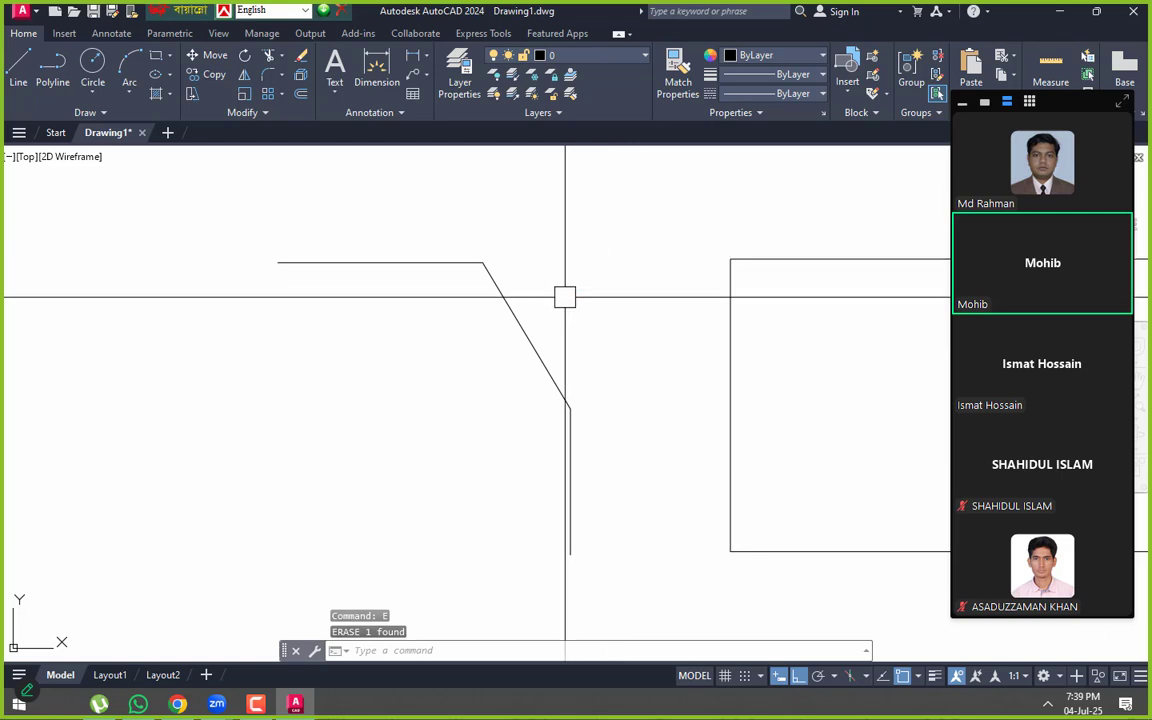
# - Dimension the horizontal distance from the chamfer's upper end to the original corner, placing the dimension above the horizontal line
pyautogui.click(372, 70)
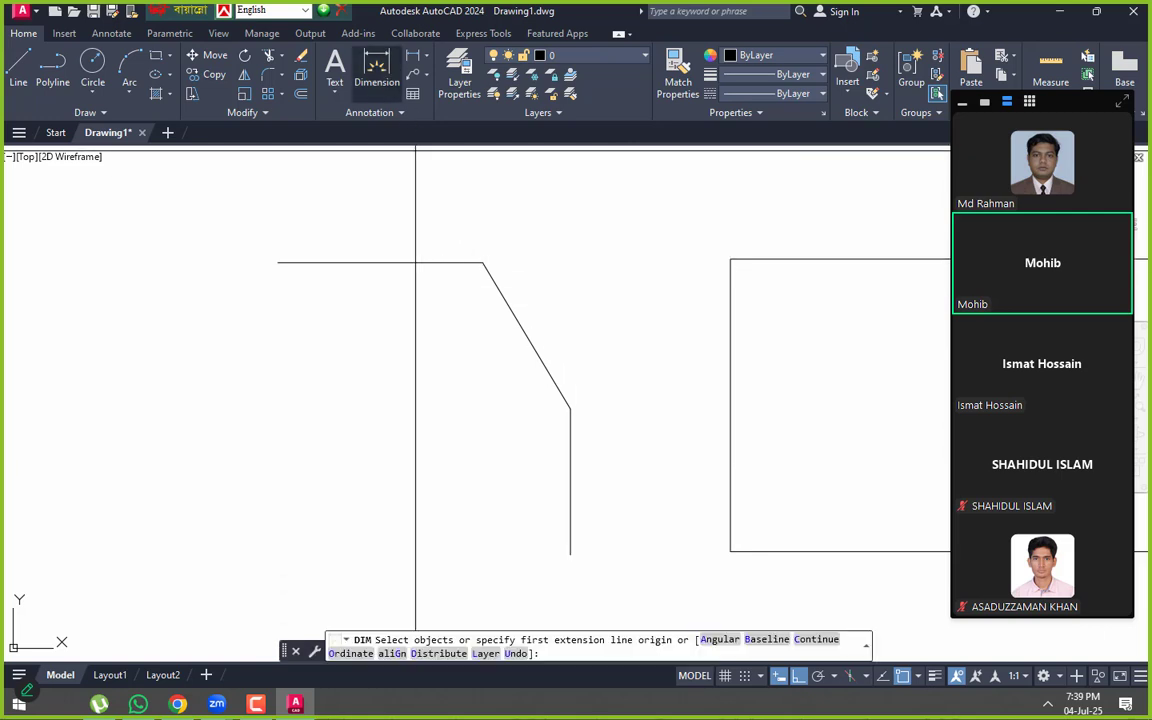
pyautogui.click(482, 263)
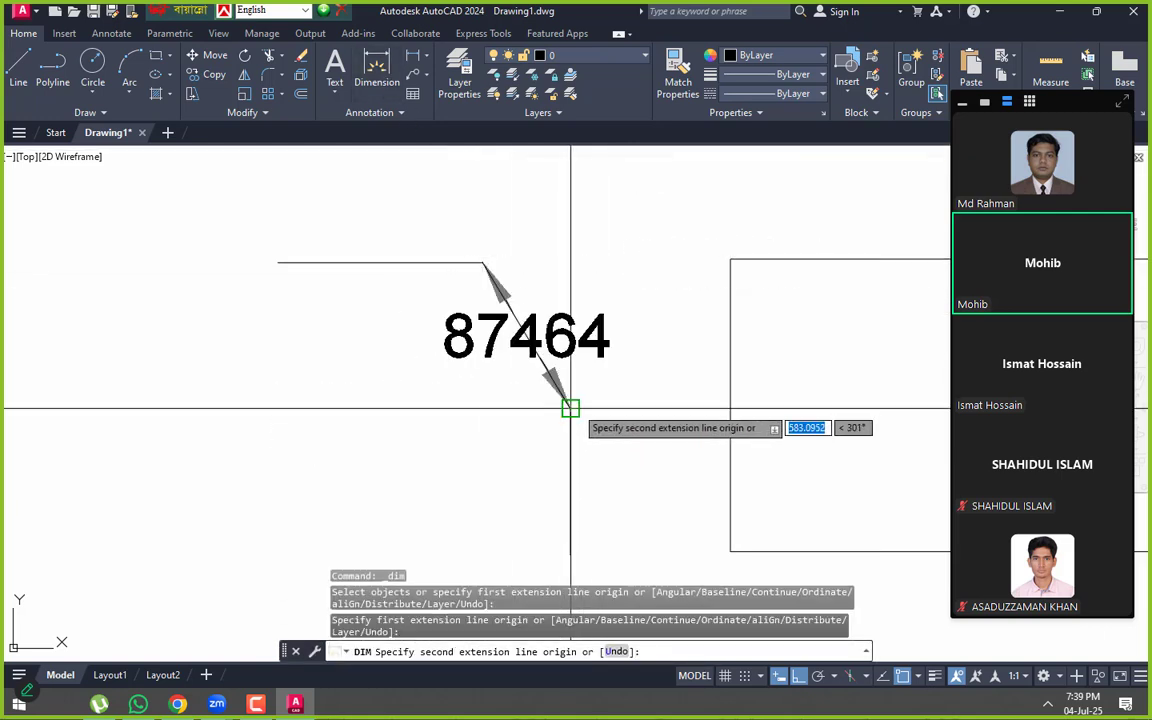
pyautogui.click(570, 261)
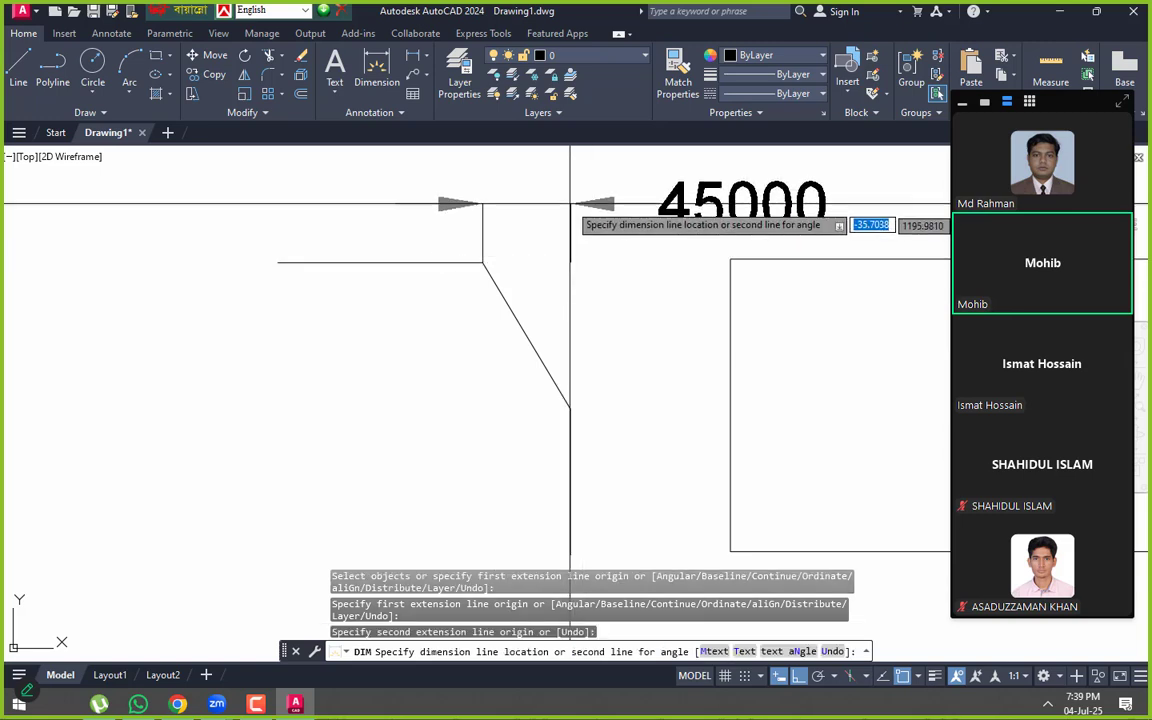
pyautogui.click(570, 204)
pyautogui.press('Escape')
# - Erase the horizontal dimension above the chamfered lines
pyautogui.moveTo(602, 275)
pyautogui.mouseDown(button='middle')
pyautogui.moveTo(465, 298)
pyautogui.moveTo(568, 275)
pyautogui.mouseUp(button='middle')
pyautogui.scroll(-3, 445, 293)
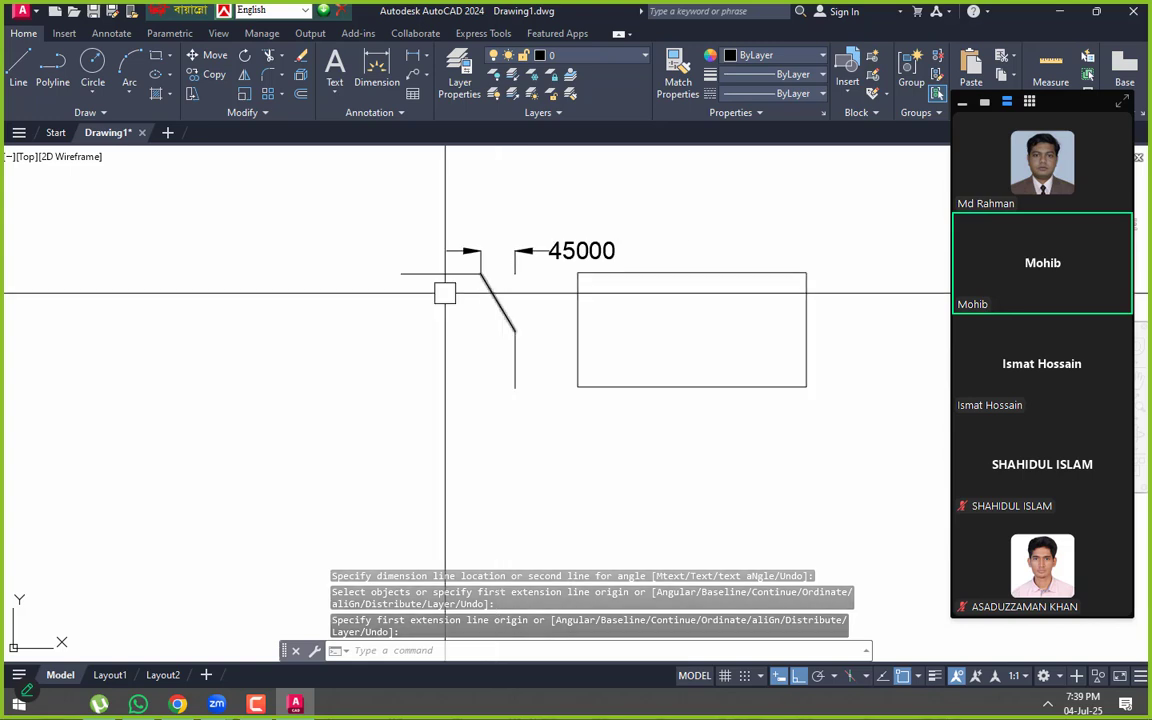
pyautogui.moveTo(445, 293); pyautogui.dragTo(455, 298, button='middle')
pyautogui.scroll(2, 504, 265)
pyautogui.moveTo(589, 285)
pyautogui.mouseDown(button='middle')
pyautogui.moveTo(410, 280)
pyautogui.moveTo(504, 303)
pyautogui.mouseUp(button='middle')
pyautogui.click(355, 240)
pyautogui.write('e')
pyautogui.press('Return')
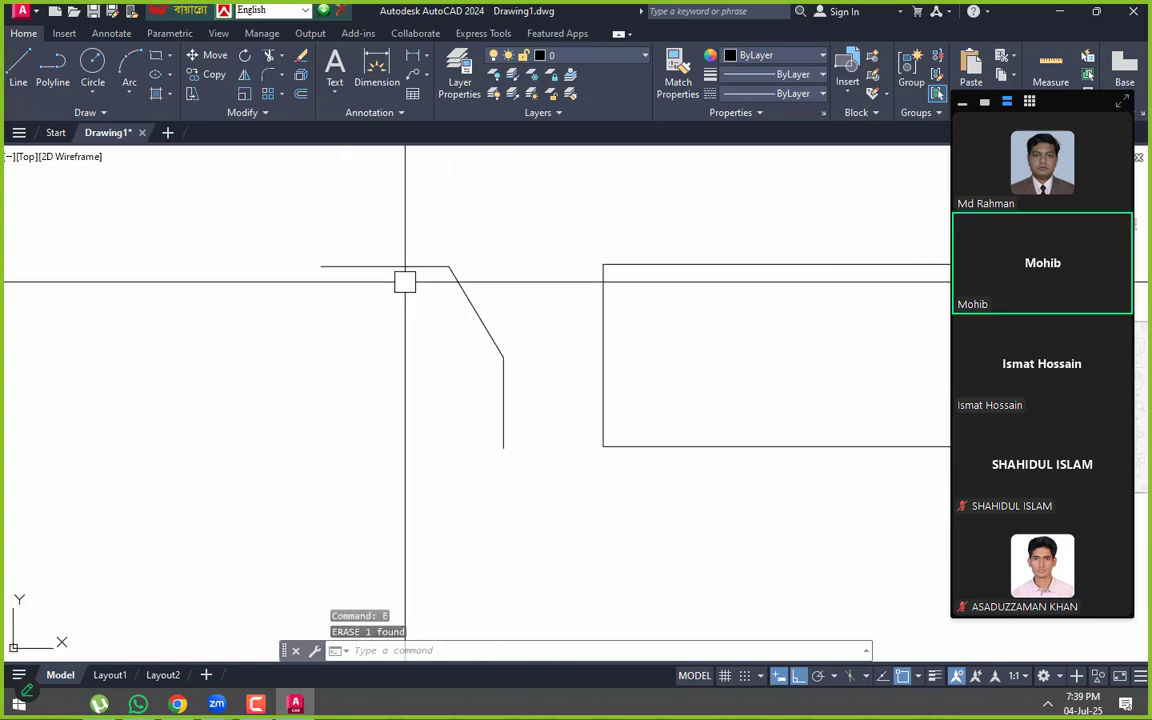
# - Chamfer the two lines again with distances 300 and 500, picking the vertical line first and the horizontal line second
pyautogui.press('Escape')
pyautogui.write('cha')
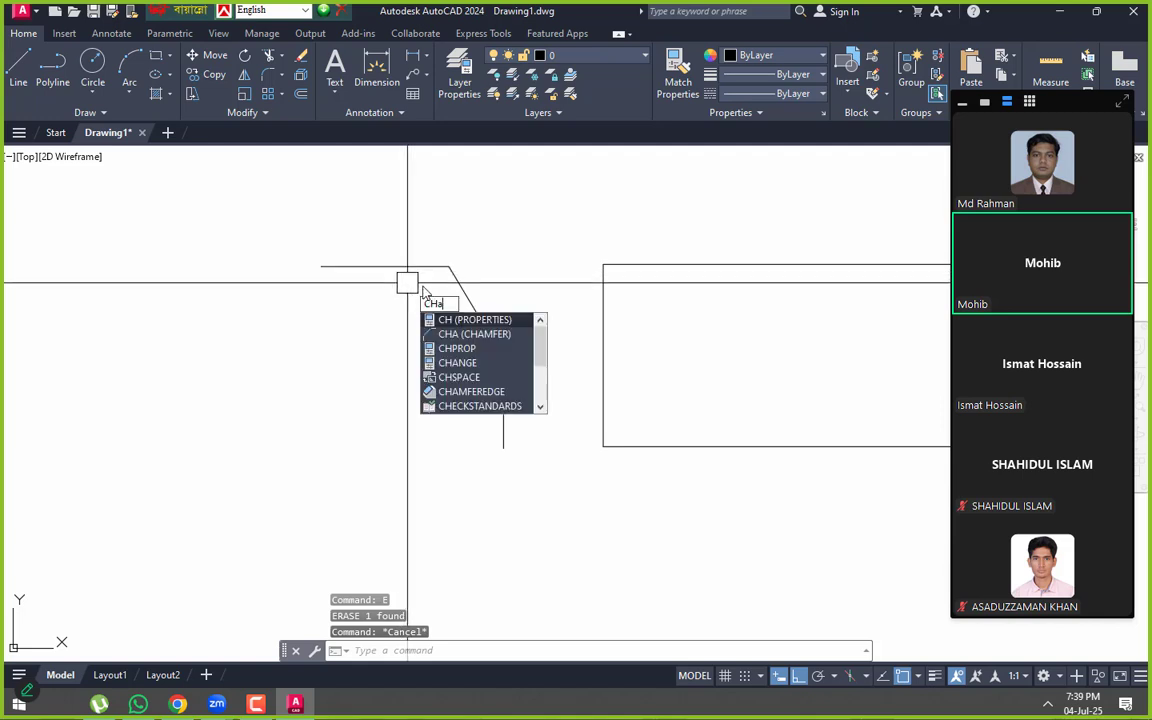
pyautogui.press('Return')
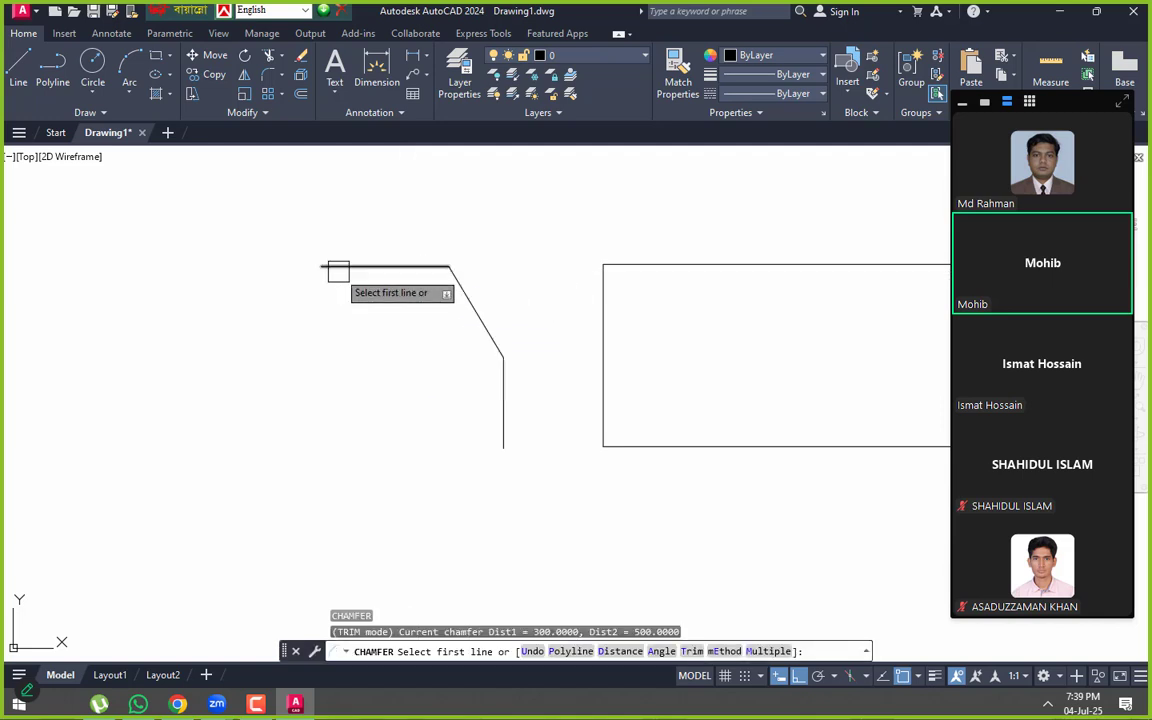
pyautogui.click(502, 393)
pyautogui.click(381, 262)
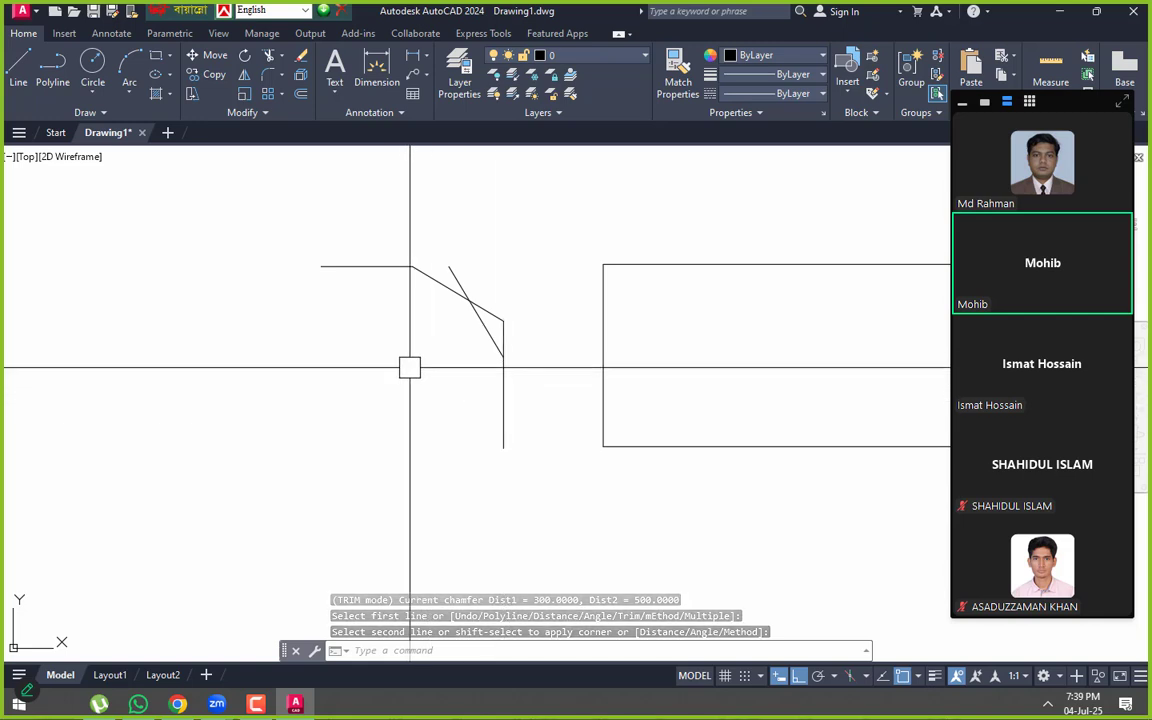
# - Repeat the 300 by 500 chamfer on the two lines, picking the horizontal line first and the vertical line second
pyautogui.press('Return')
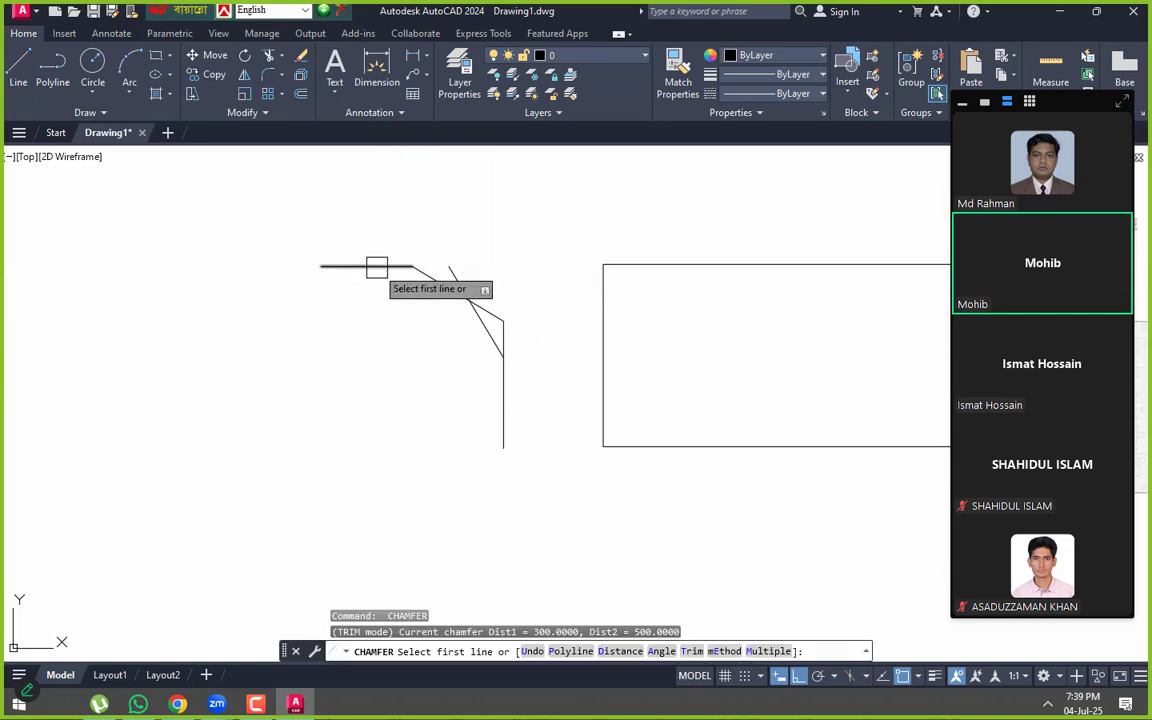
pyautogui.click(375, 266)
pyautogui.press('Escape')
pyautogui.press('Escape')
# - Erase the leftover shallower chamfer line crossing the steeper one
pyautogui.scroll(4, 440, 311)
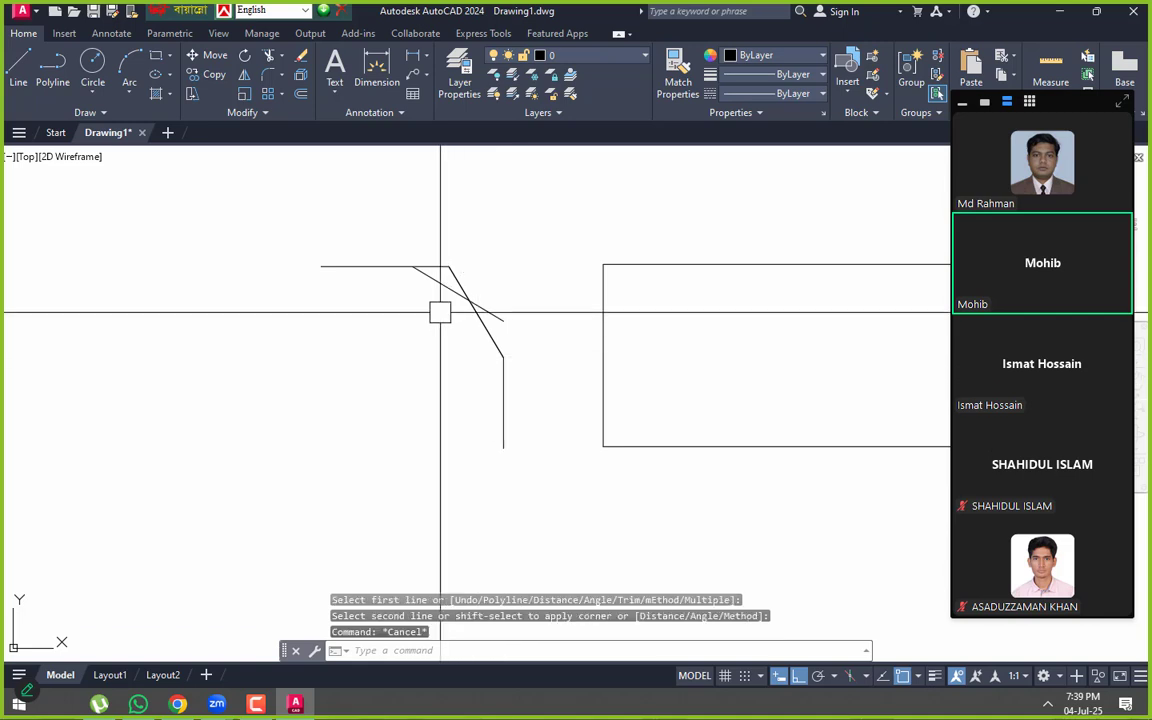
pyautogui.click(424, 279)
pyautogui.write('e')
pyautogui.press('Return')
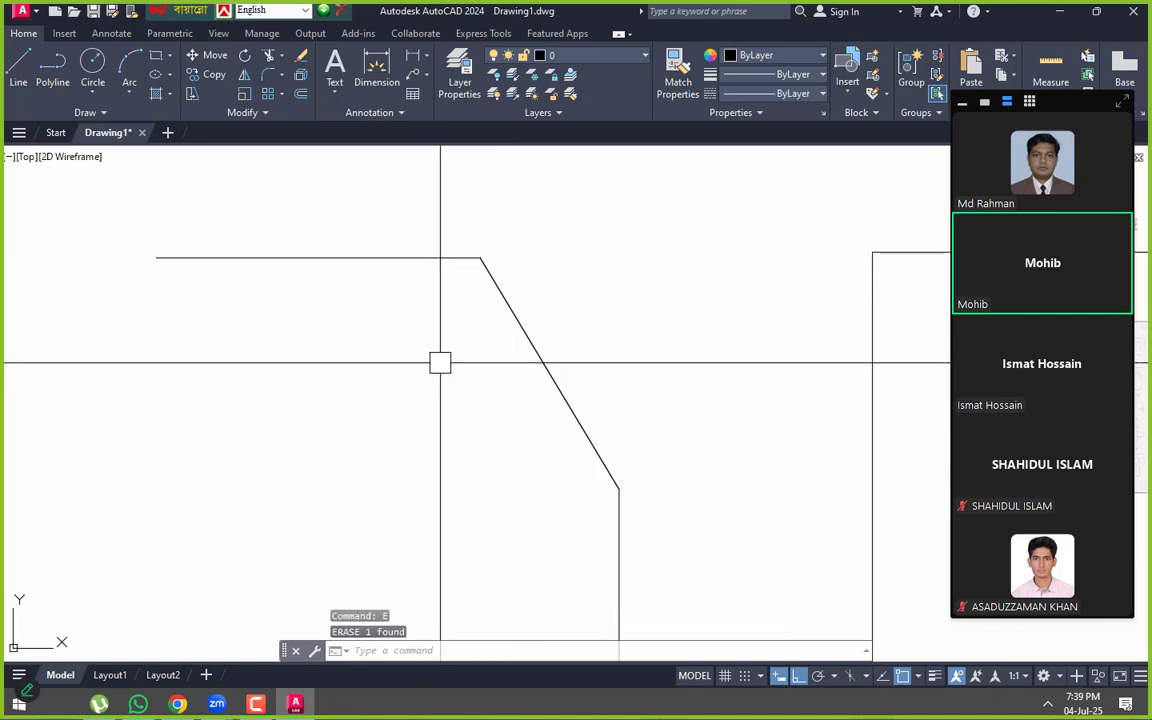
# - Chamfer the rectangle's upper-left corner with distances 150 and 300, picking the left edge first and the top edge second
pyautogui.write('cha')
pyautogui.press('Return')
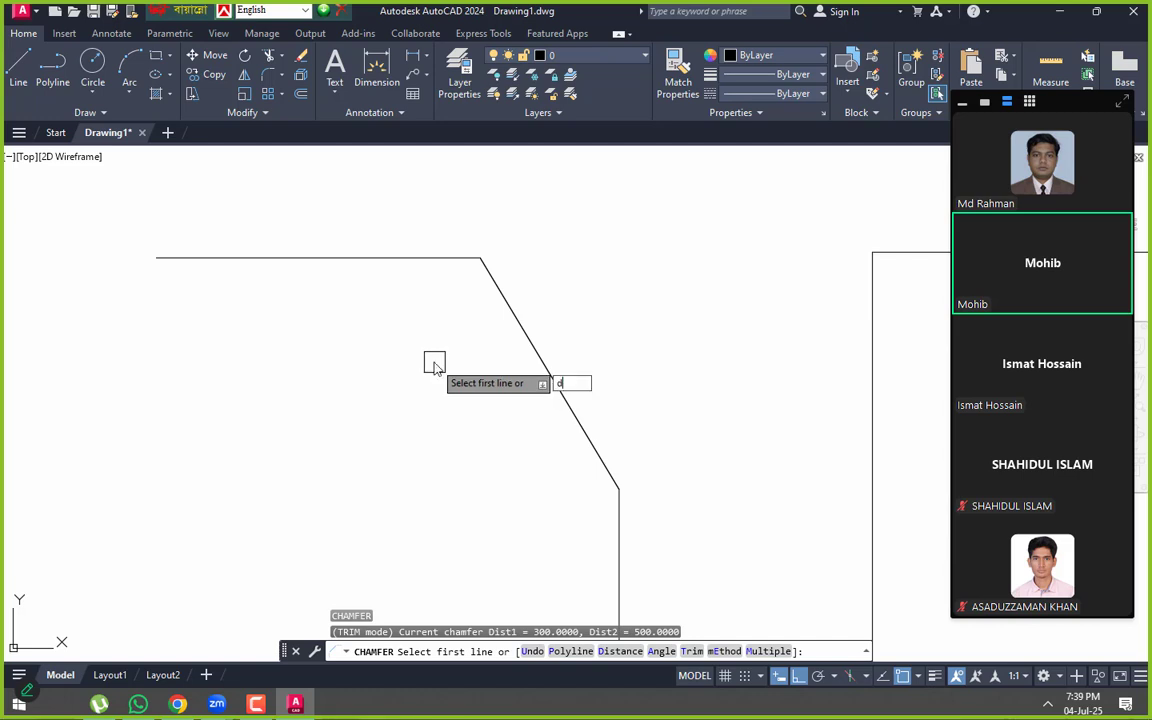
pyautogui.write('di')
pyautogui.press('Return')
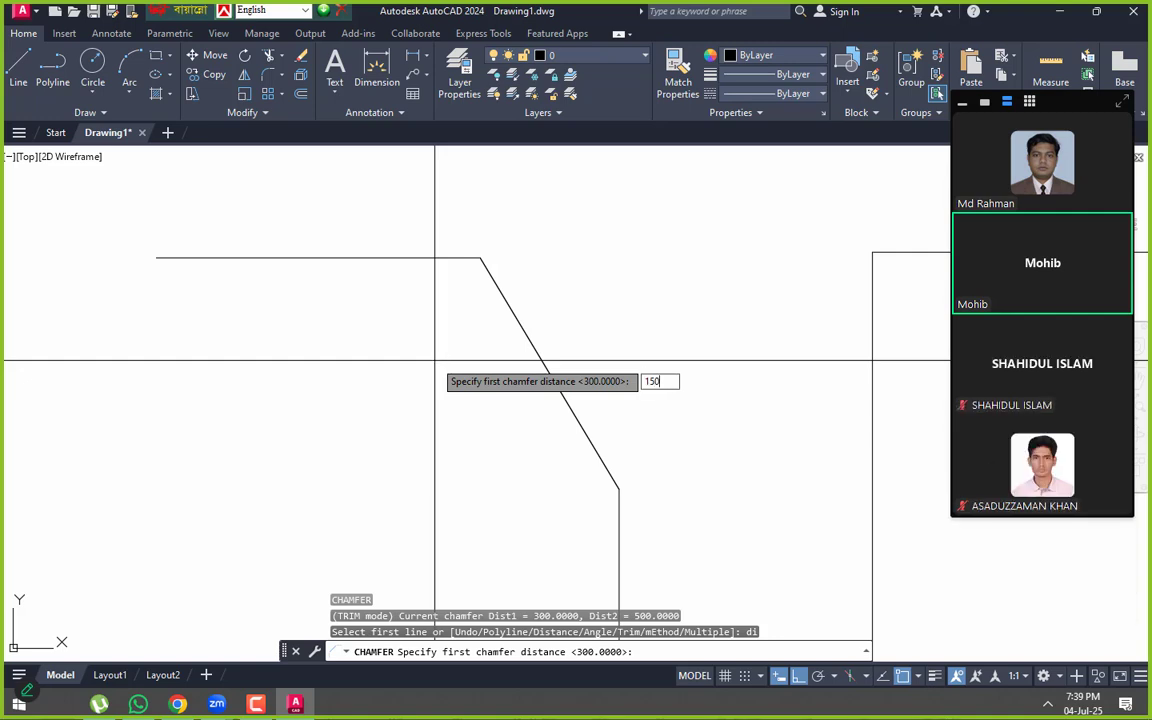
pyautogui.press('Return')
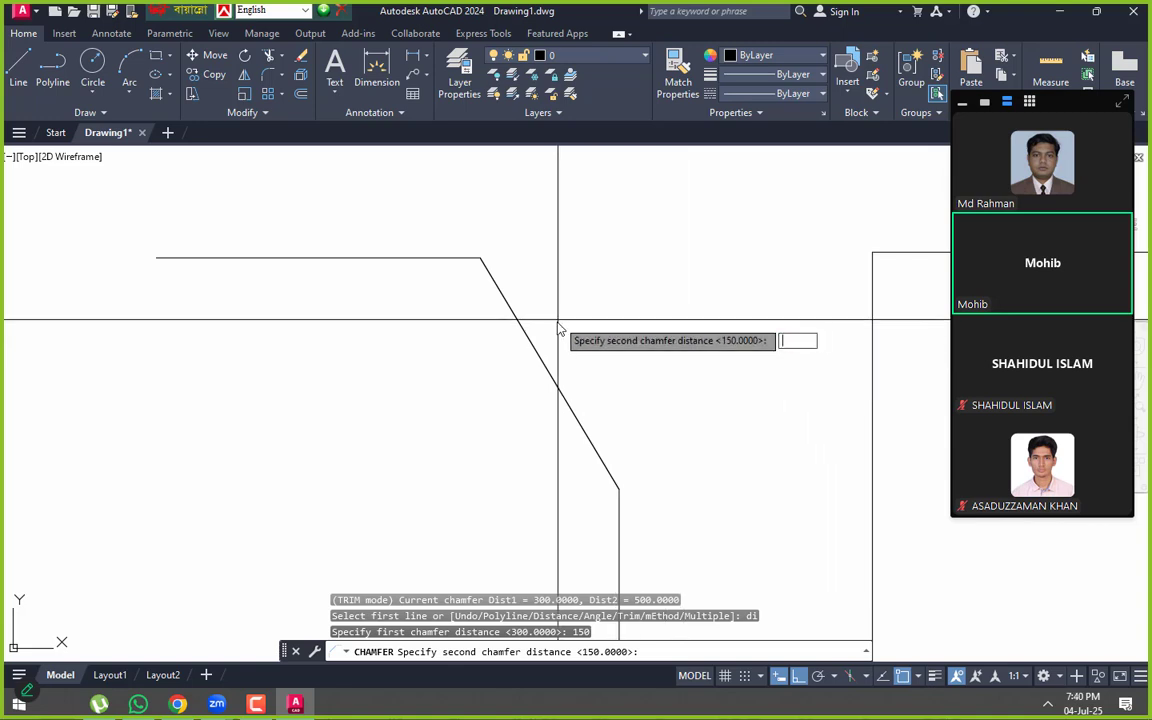
pyautogui.press('Return')
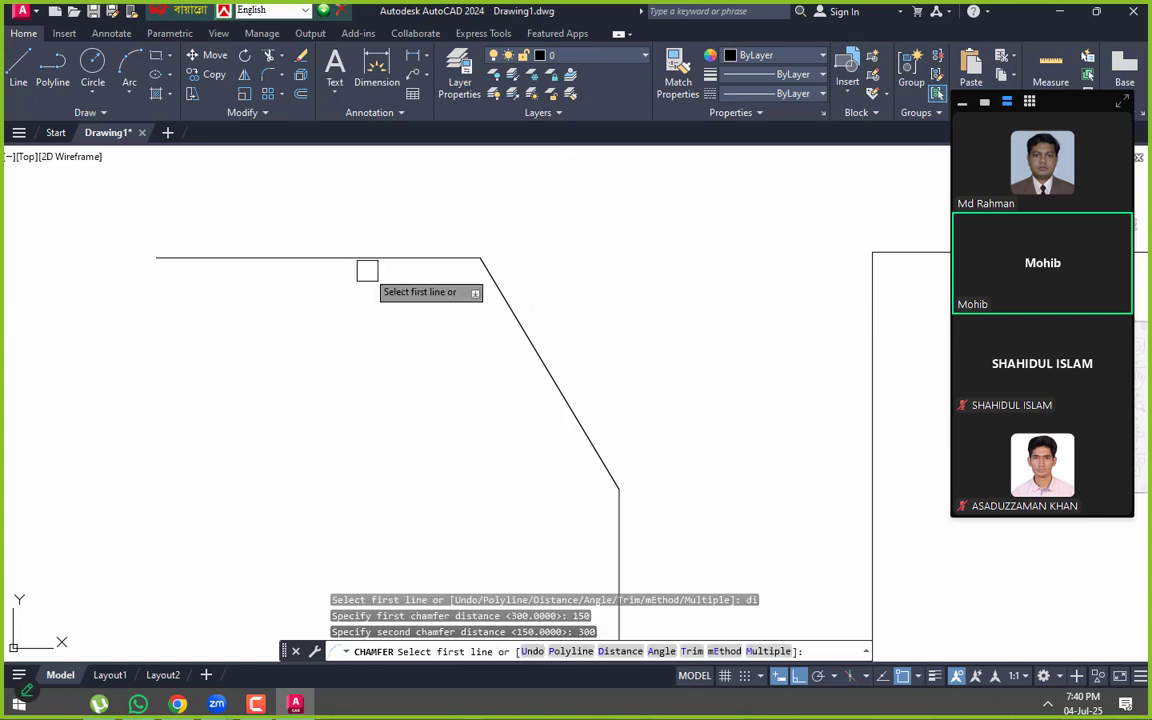
pyautogui.scroll(-2, 440, 300)
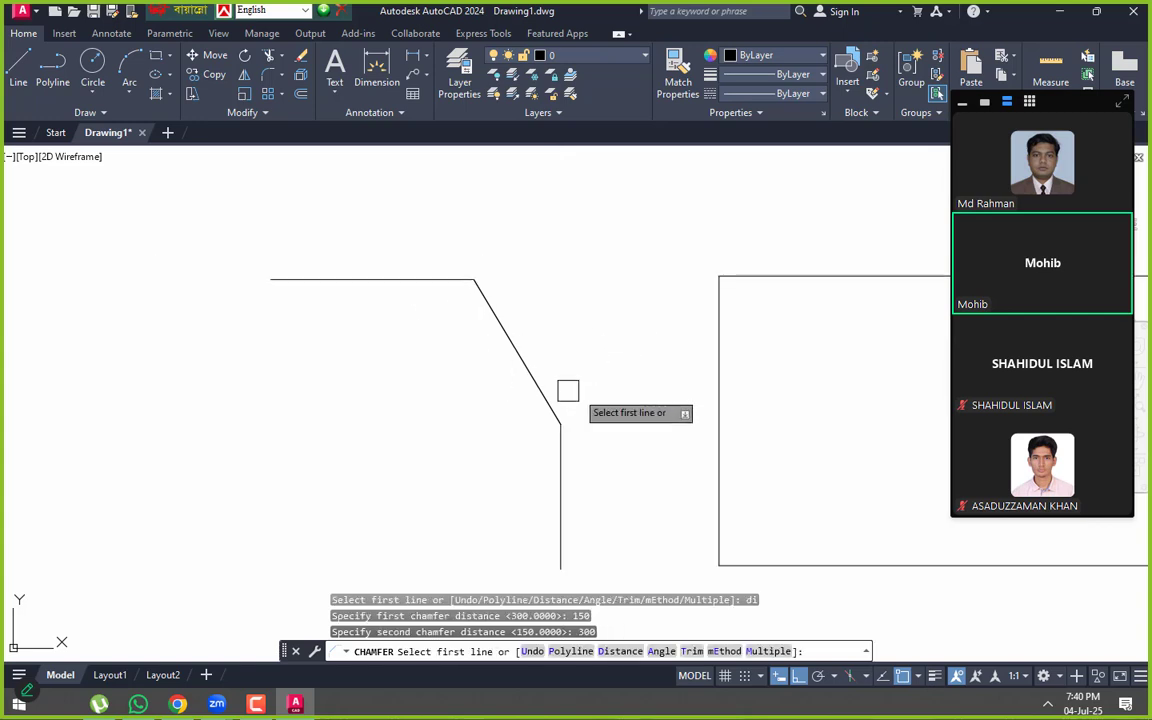
pyautogui.click(720, 358)
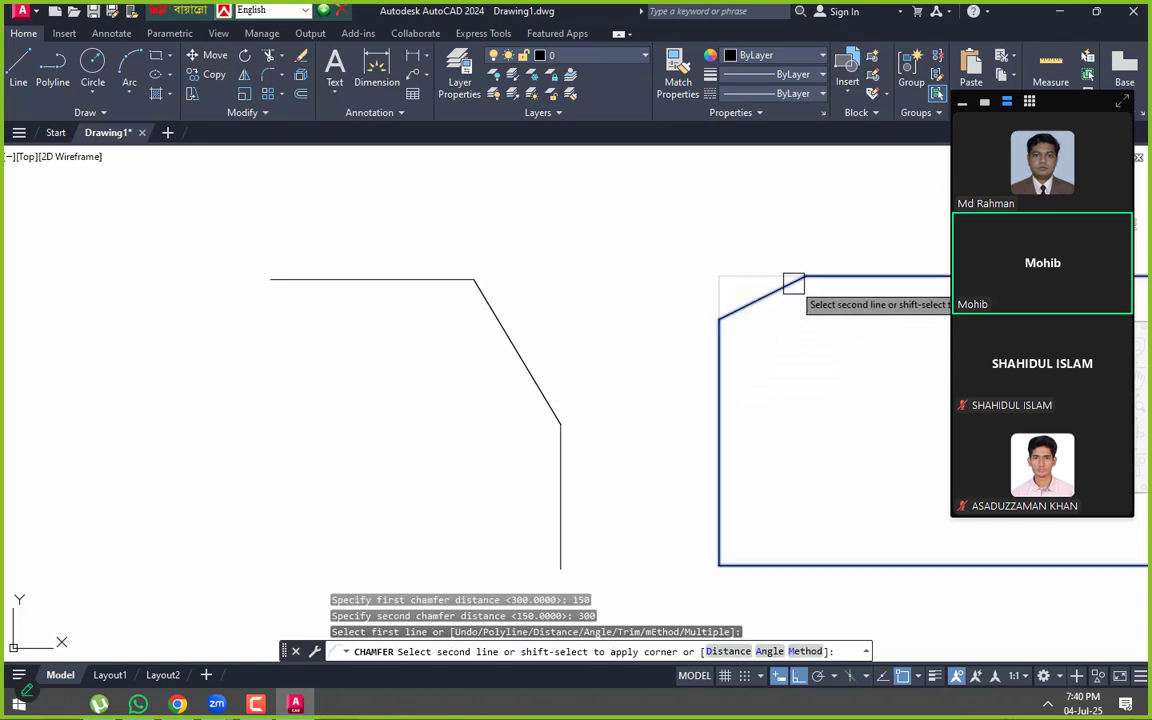
pyautogui.click(840, 283)
pyautogui.moveTo(838, 278); pyautogui.dragTo(488, 309, button='middle')
pyautogui.press('Escape')
pyautogui.press('Escape')
# - Draw a horizontal and a vertical helper line from the rectangle's chamfer ends, extending both past the original corner
pyautogui.write('l')
pyautogui.press('Return')
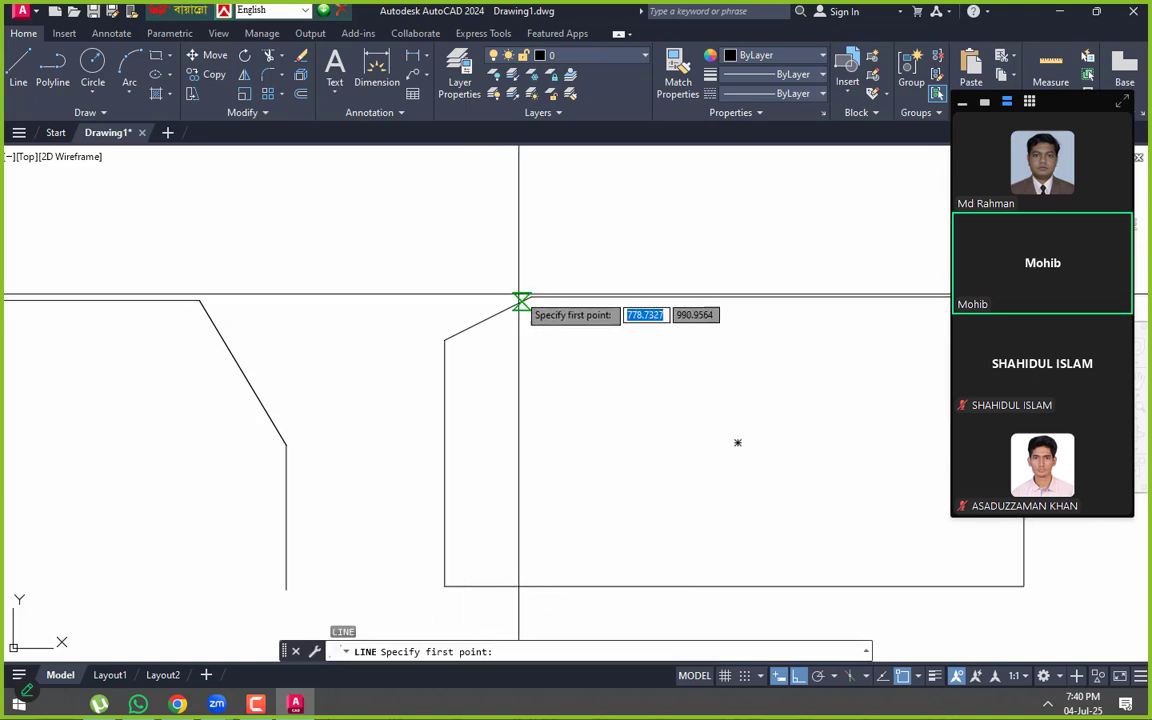
pyautogui.click(527, 299)
pyautogui.press('Return')
pyautogui.press('Return')
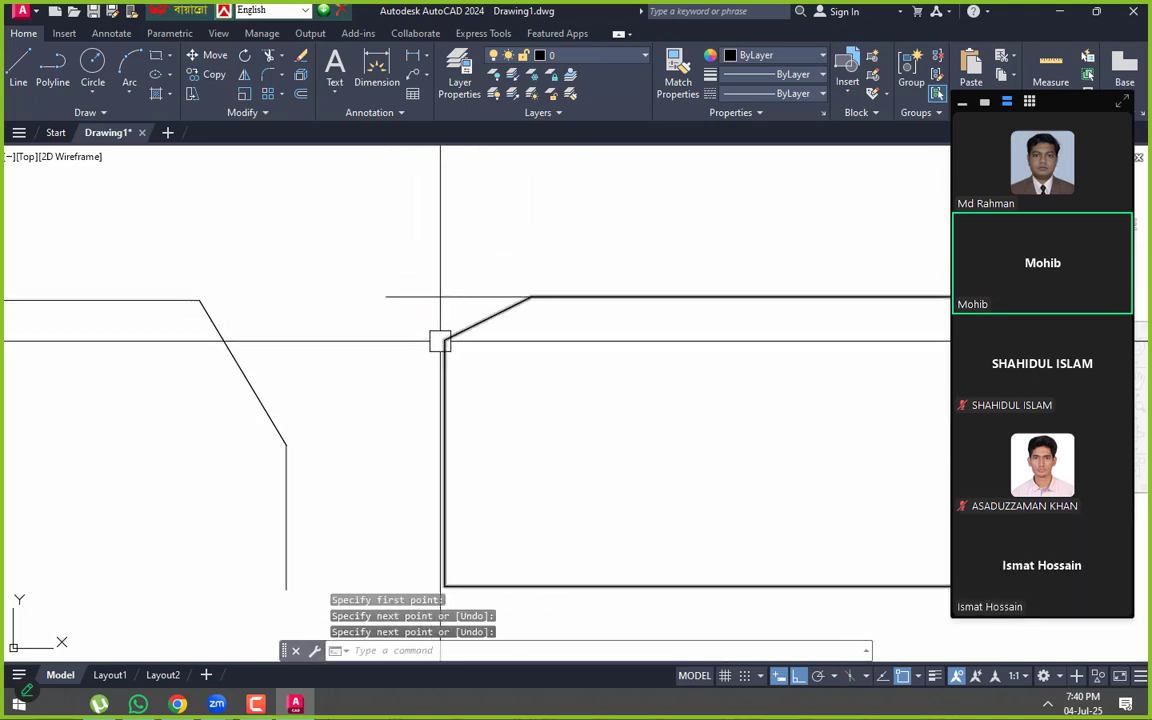
pyautogui.click(445, 340)
pyautogui.click(446, 238)
pyautogui.press('Escape')
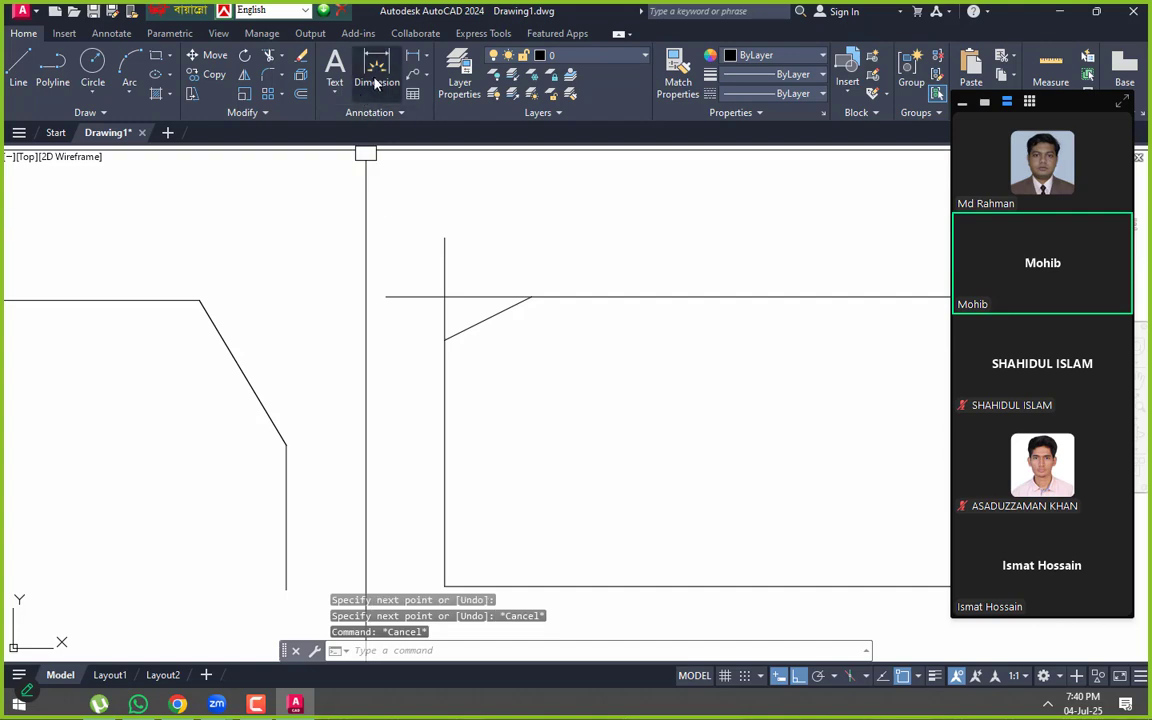
# - Dimension the horizontal distance from the original corner to the chamfer's upper end, placing the dimension above the rectangle
pyautogui.click(376, 72)
pyautogui.click(440, 297)
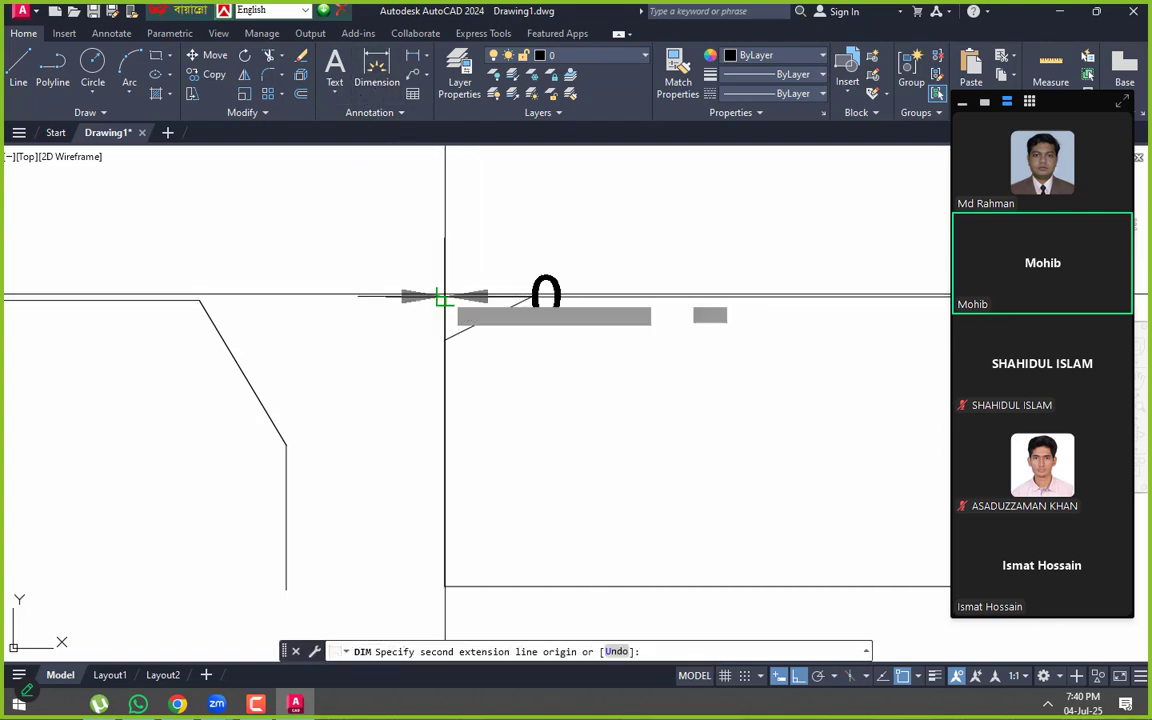
pyautogui.click(531, 297)
pyautogui.click(532, 248)
pyautogui.press('Escape')
# - Dimension the vertical distance from the original corner to the chamfer's lower end, placing the dimension outside the rectangle's left edge
pyautogui.scroll(3, 450, 315)
pyautogui.press('Return')
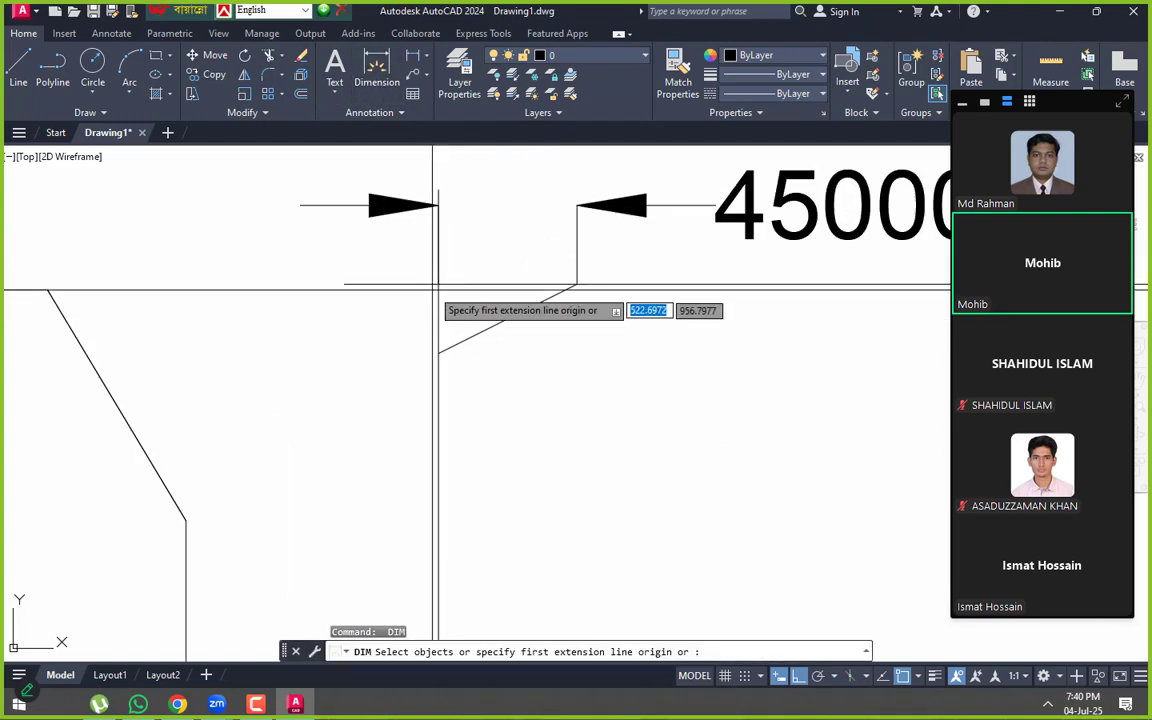
pyautogui.click(438, 284)
pyautogui.click(438, 353)
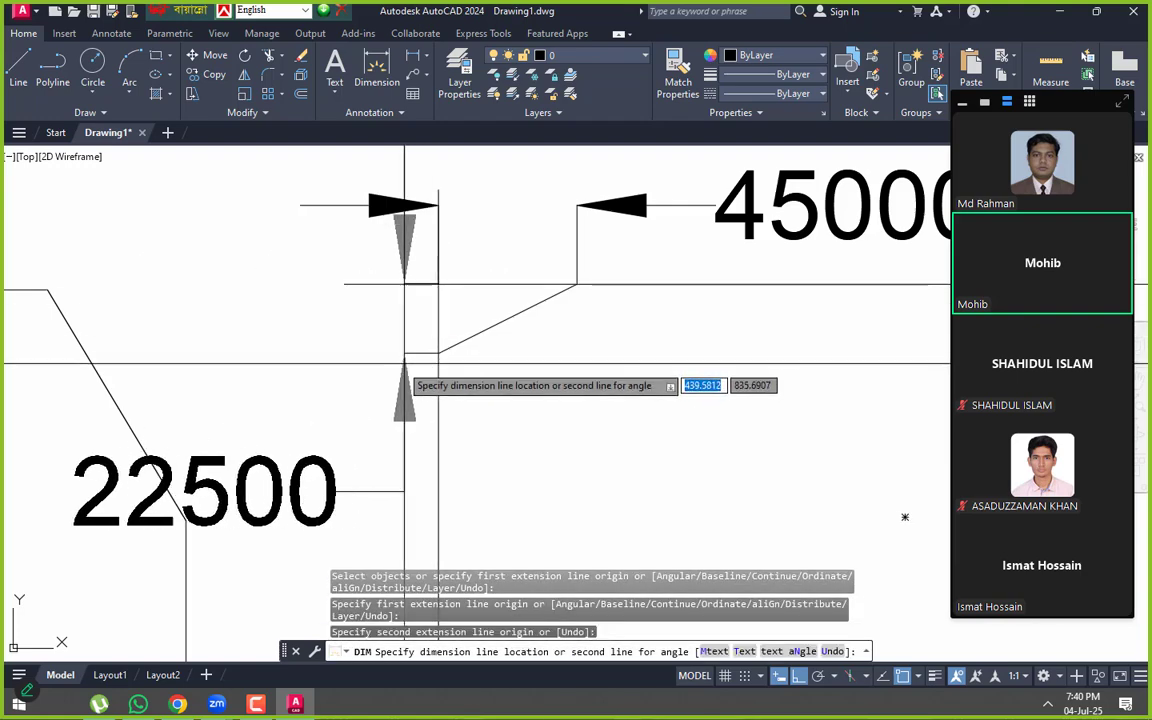
pyautogui.click(408, 370)
pyautogui.press('Escape')
pyautogui.scroll(-3, 431, 376)
pyautogui.scroll(2, 403, 287)
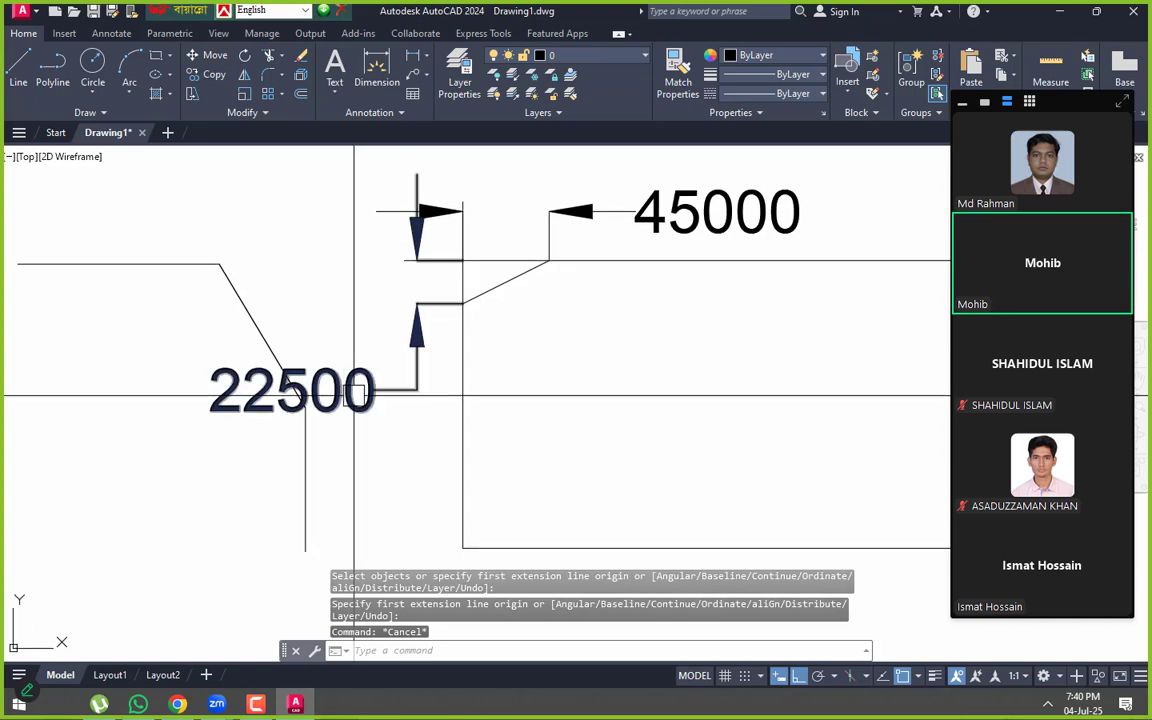
pyautogui.scroll(-3, 411, 360)
pyautogui.press('Escape')
pyautogui.press('Escape')
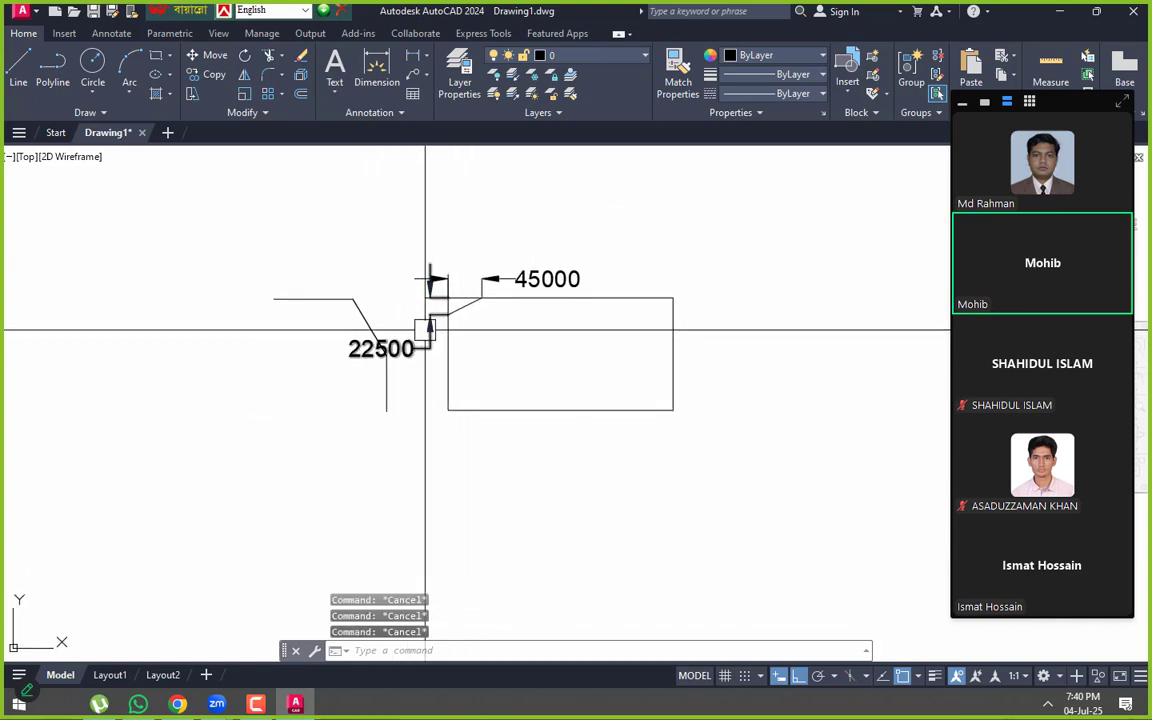
# - Erase both chamfer dimensions and the two helper lines at the rectangle's upper-left corner
pyautogui.scroll(3, 467, 325)
pyautogui.click(453, 310)
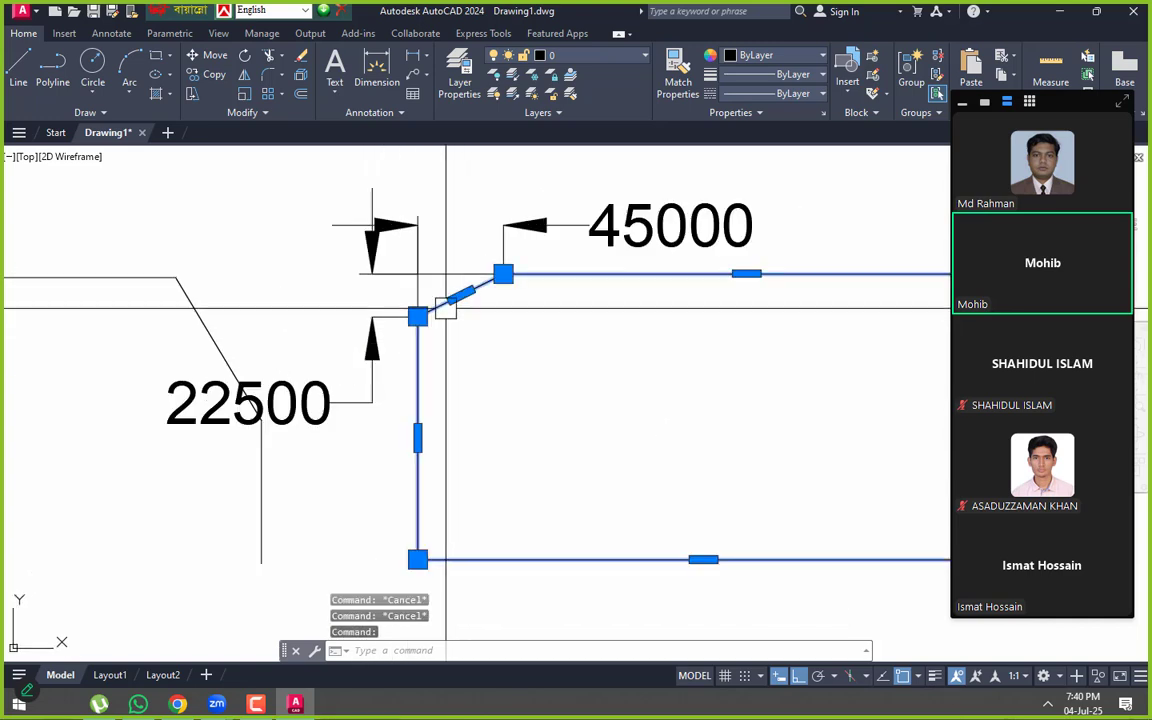
pyautogui.press('Escape')
pyautogui.press('Escape')
pyautogui.click(398, 272)
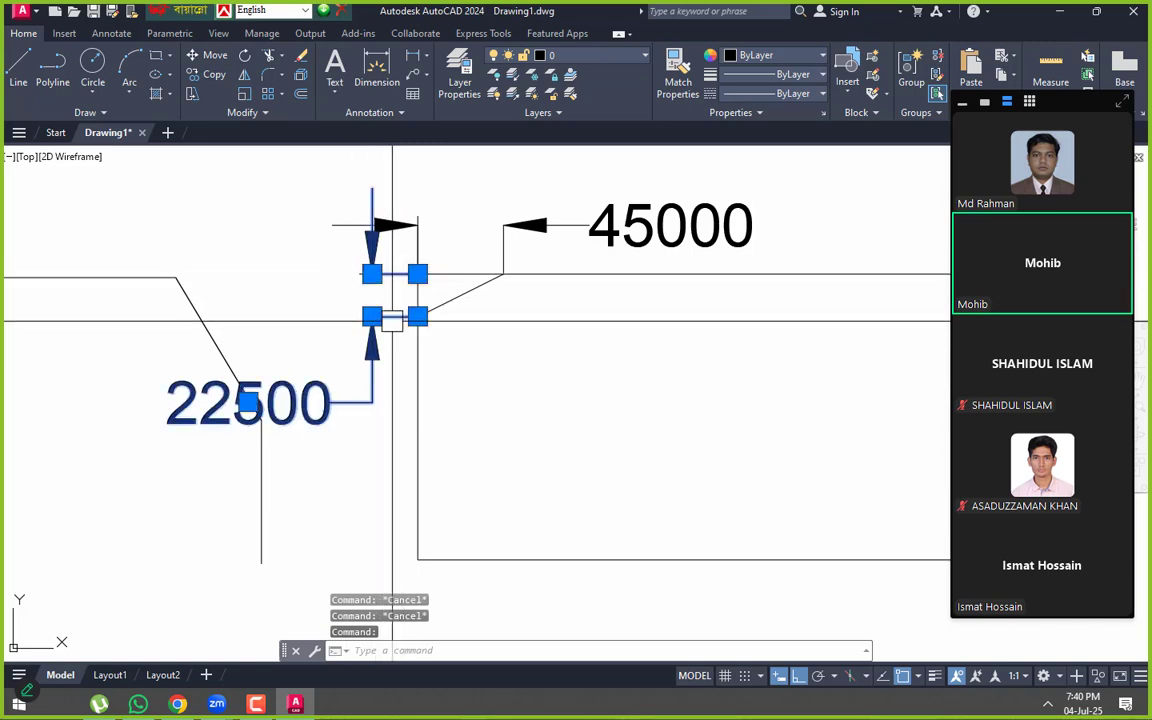
pyautogui.press('Escape')
pyautogui.click(470, 200)
pyautogui.click(318, 286)
pyautogui.write('e')
pyautogui.press('Return')
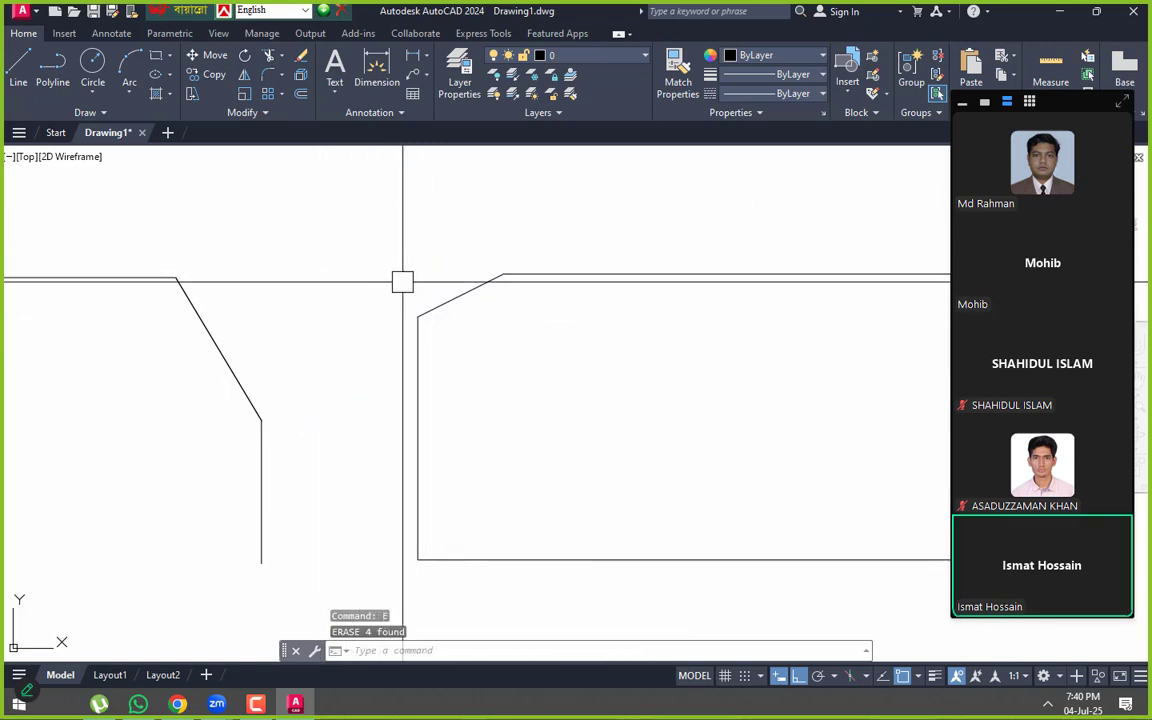
# - Dimension the rectangle's full width from the chamfer's lower end to the right edge, placing the dimension above the rectangle
pyautogui.scroll(-5, 429, 316)
pyautogui.scroll(2, 386, 280)
pyautogui.moveTo(340, 329); pyautogui.dragTo(371, 357, button='middle')
pyautogui.click(376, 71)
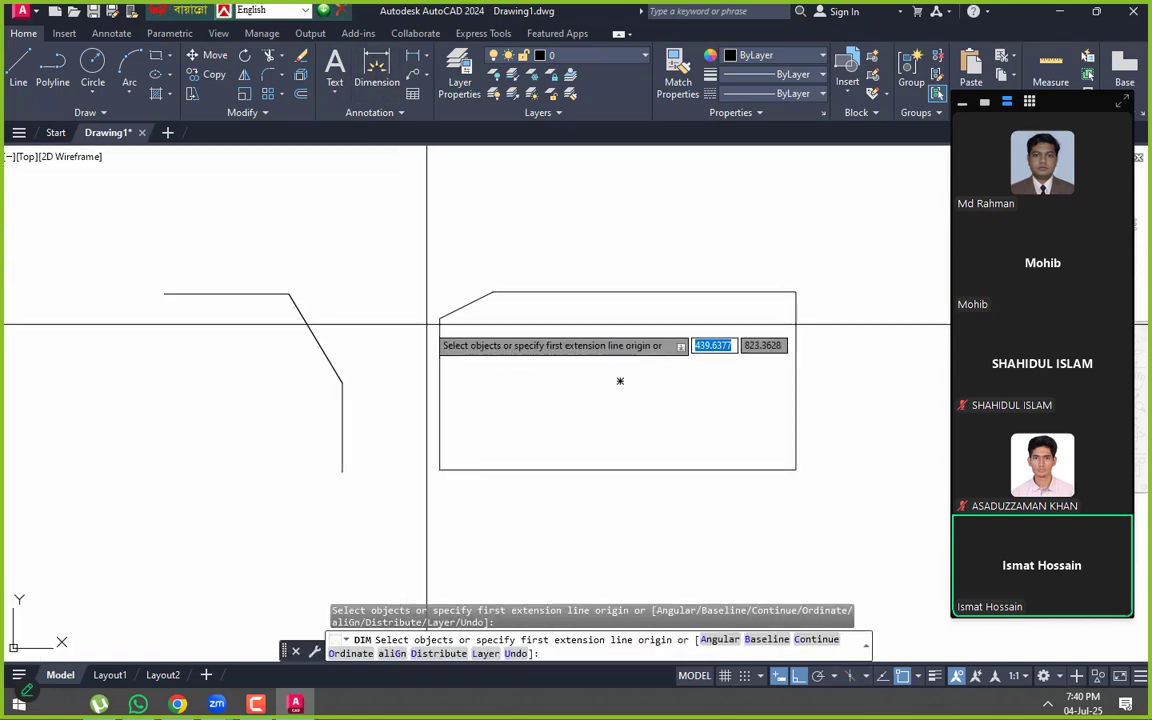
pyautogui.click(440, 318)
pyautogui.click(796, 318)
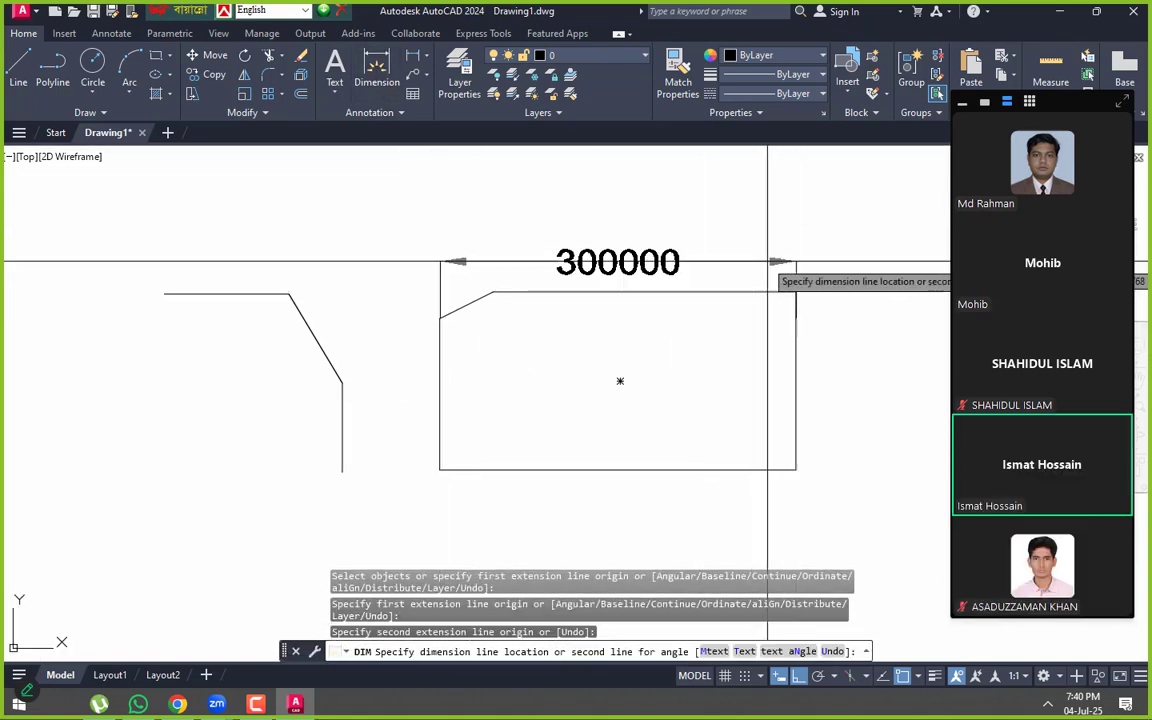
pyautogui.click(765, 259)
pyautogui.press('Escape')
pyautogui.moveTo(563, 383); pyautogui.dragTo(590, 345, button='middle')
# - Dimension the rectangle's height along its right edge, placing the dimension inside the rectangle
pyautogui.press('Return')
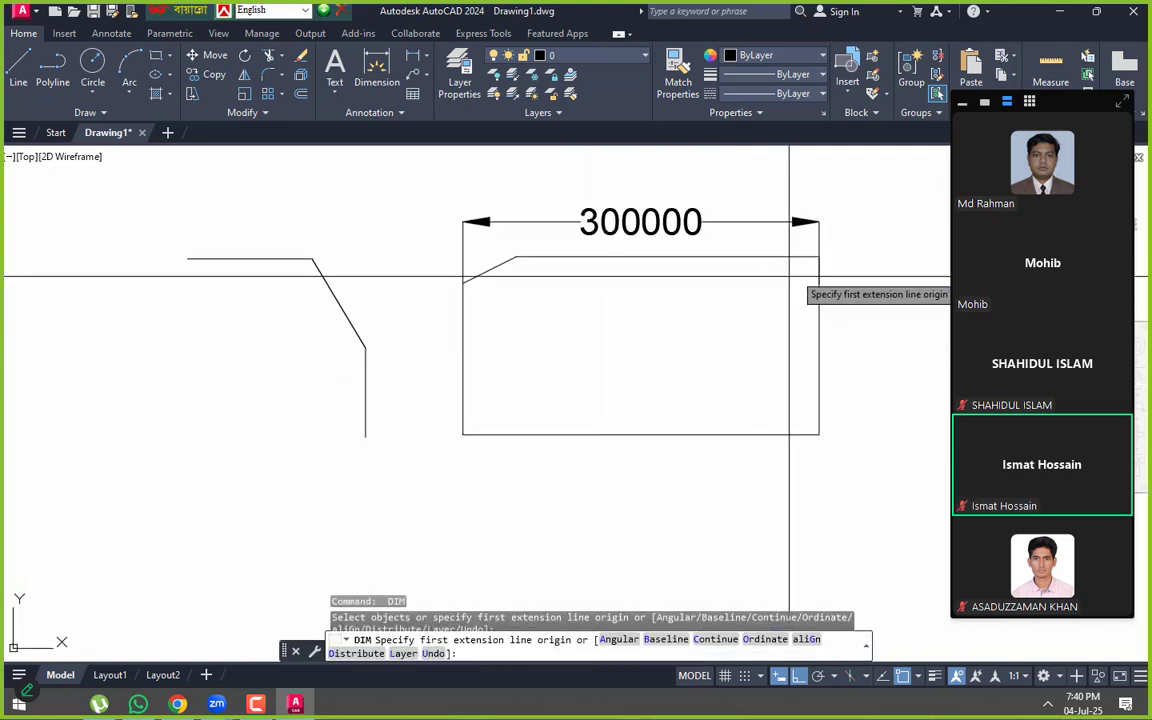
pyautogui.click(818, 257)
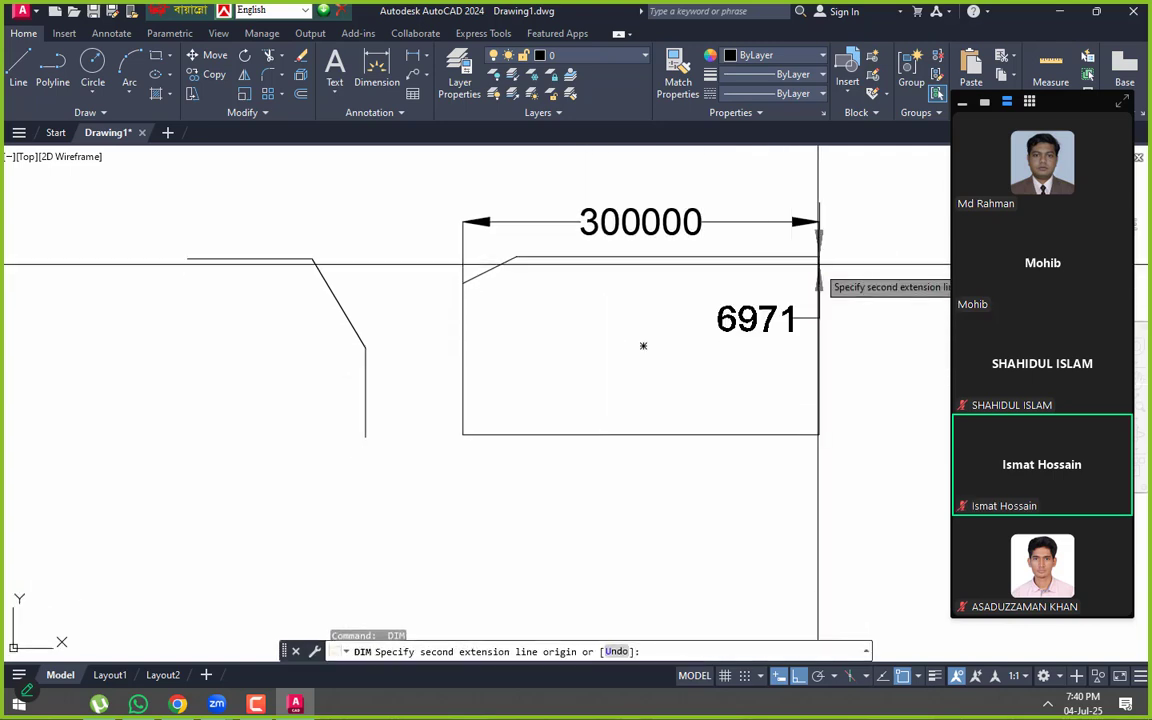
pyautogui.click(818, 434)
pyautogui.click(765, 428)
pyautogui.press('Escape')
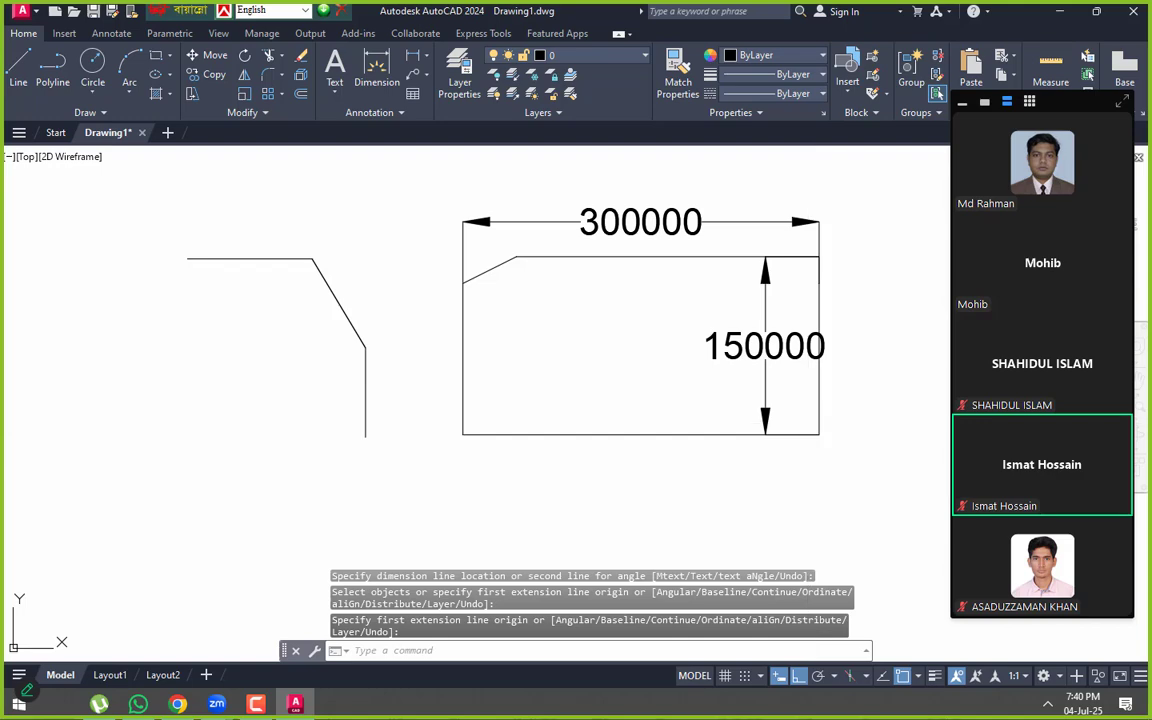
# - Try to set the Standard dimension style's measurement scale factor to 0, discarding the change
pyautogui.write('d')
pyautogui.press('Return')
pyautogui.click(751, 338)
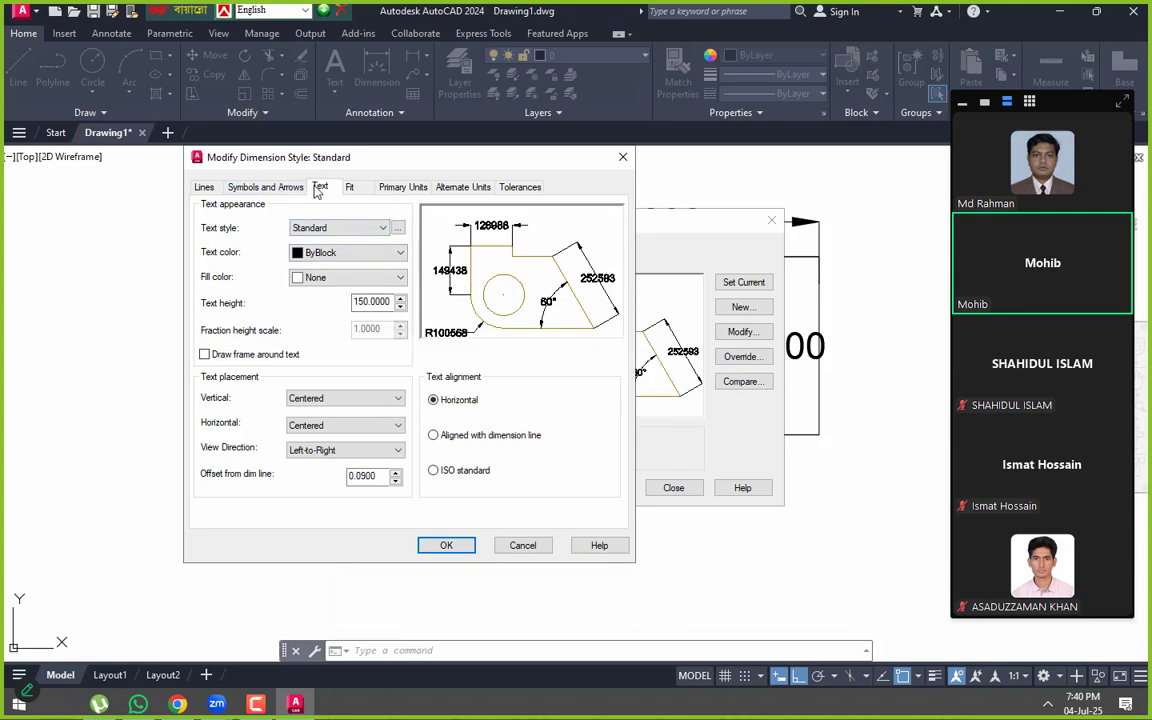
pyautogui.click(402, 188)
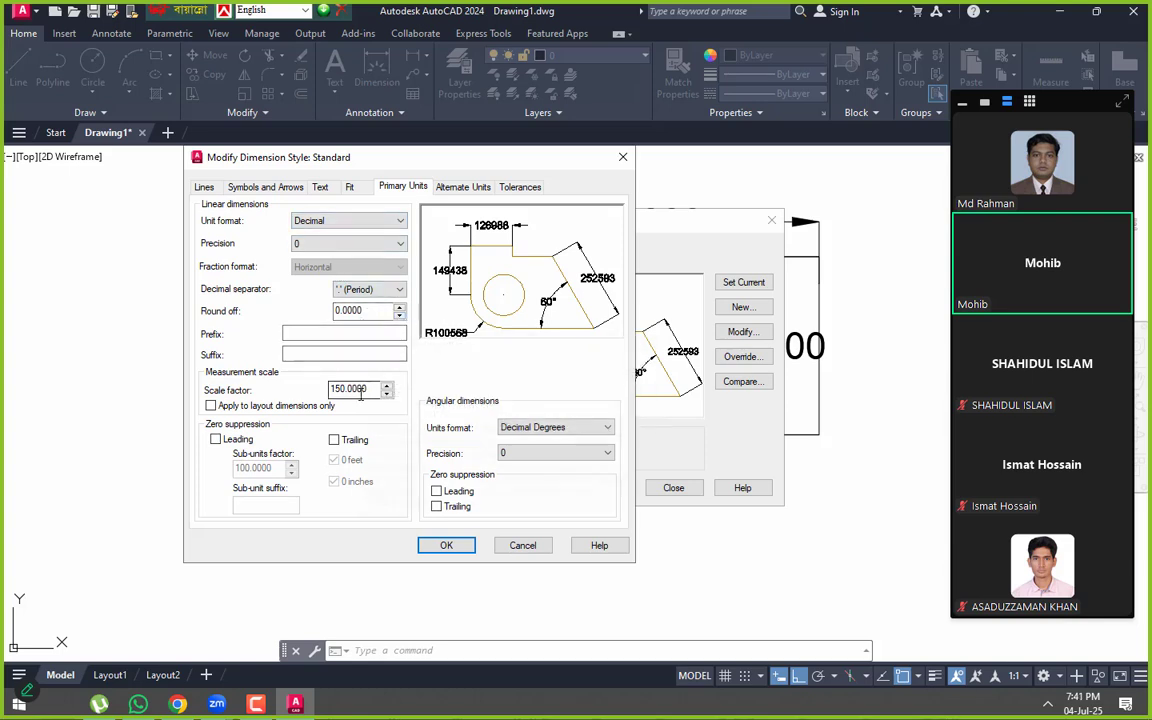
pyautogui.doubleClick(360, 392)
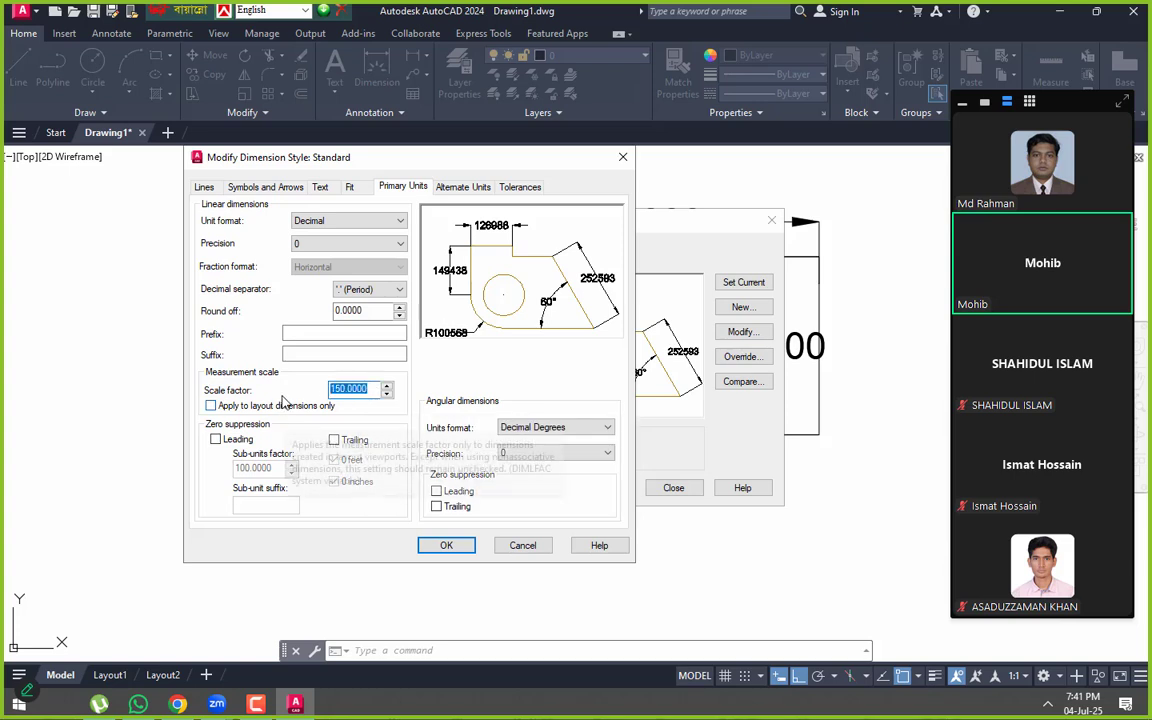
pyautogui.write('0')
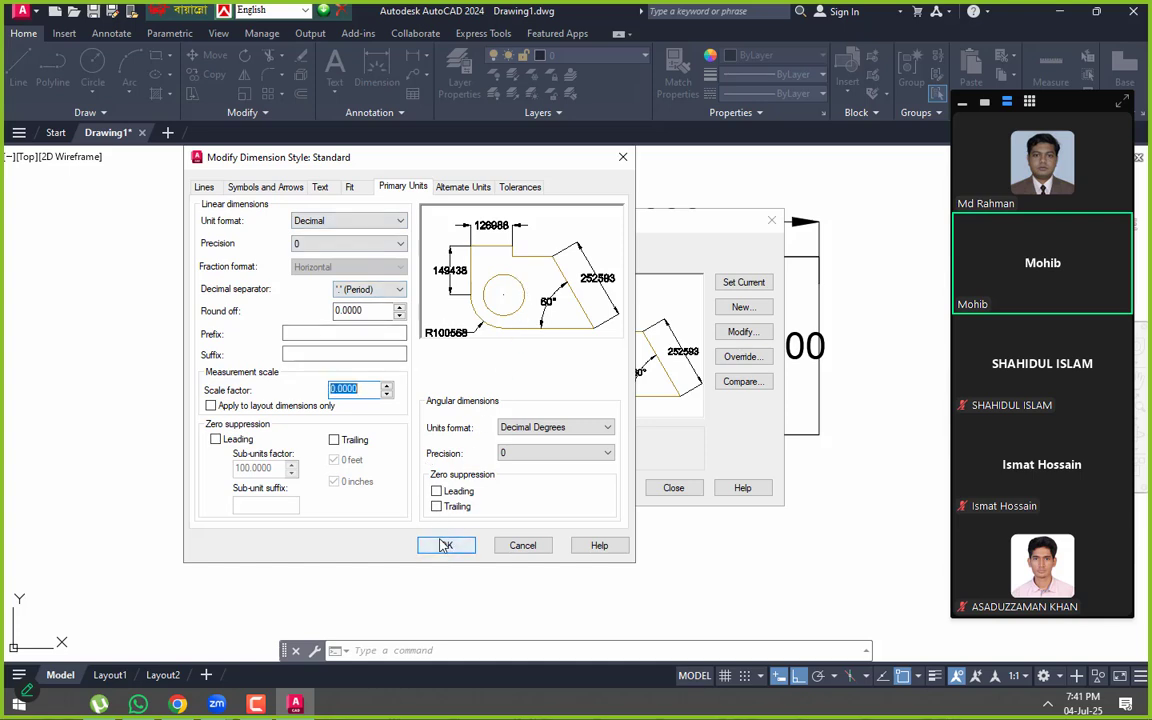
pyautogui.click(520, 550)
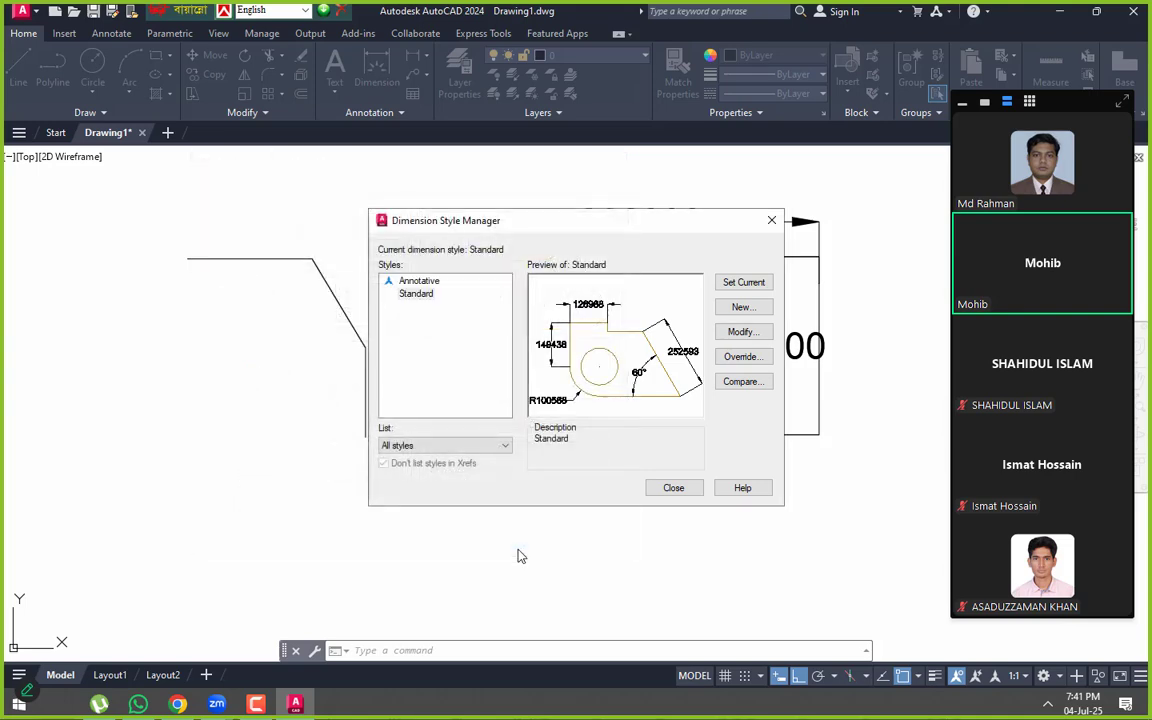
pyautogui.click(673, 488)
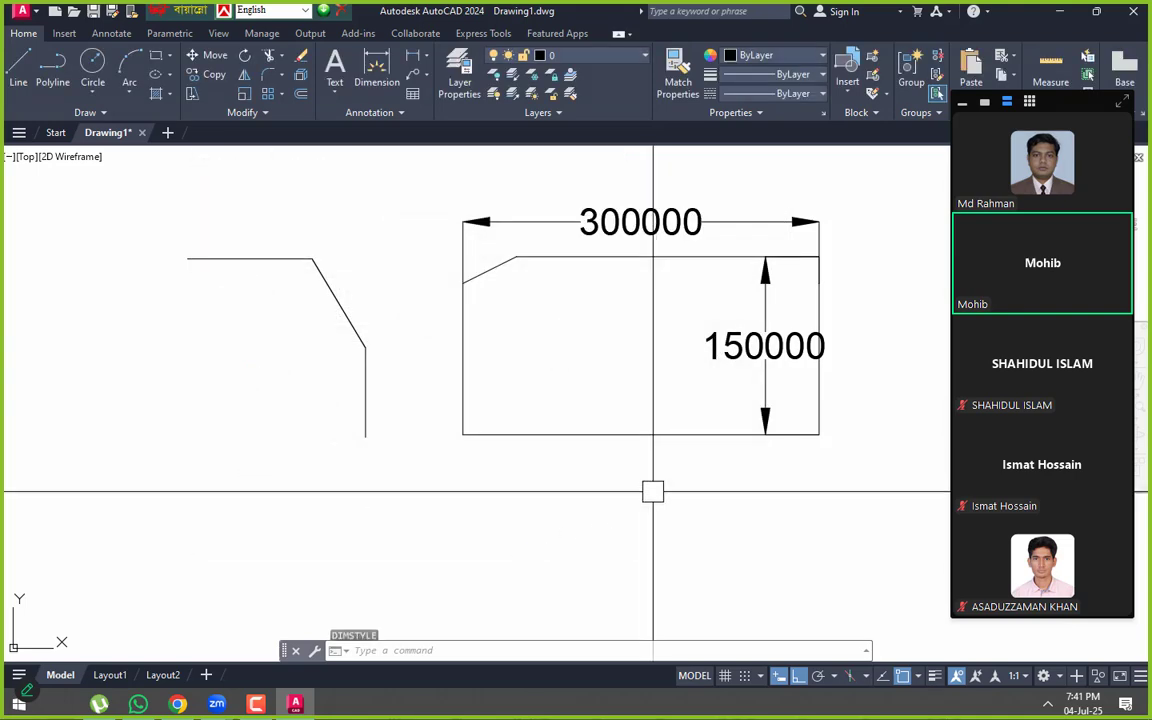
pyautogui.click(374, 68)
pyautogui.click(516, 257)
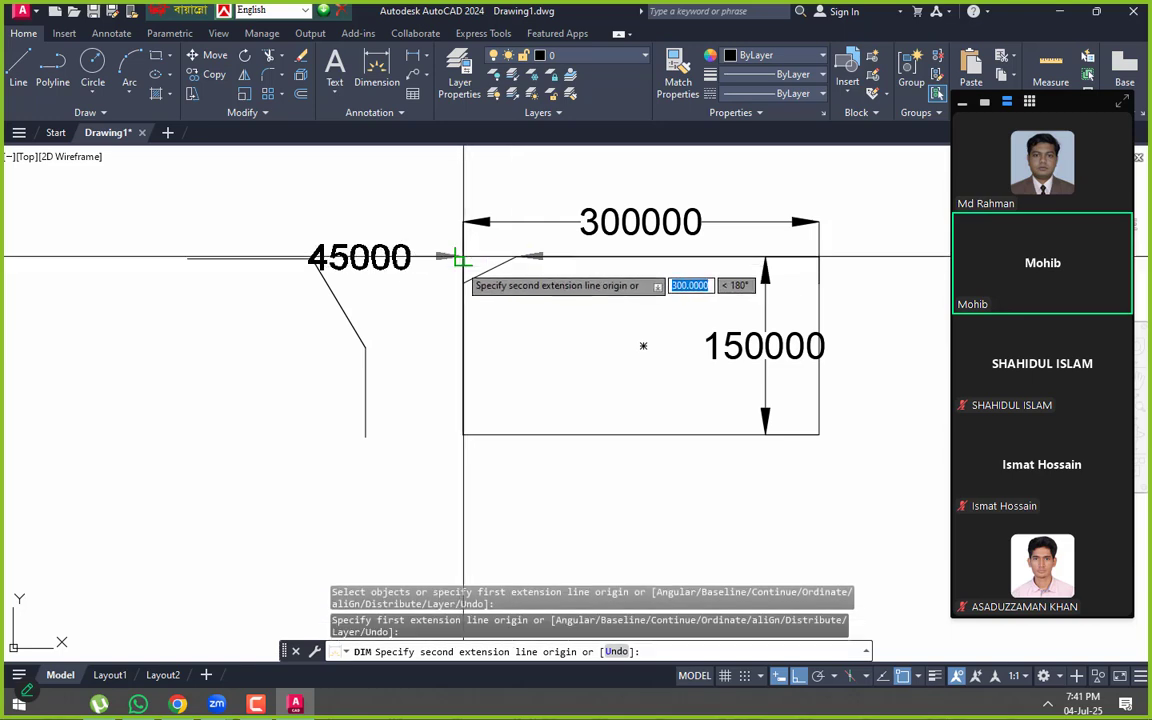
pyautogui.click(458, 258)
pyautogui.press('Escape')
pyautogui.scroll(-2, 507, 304)
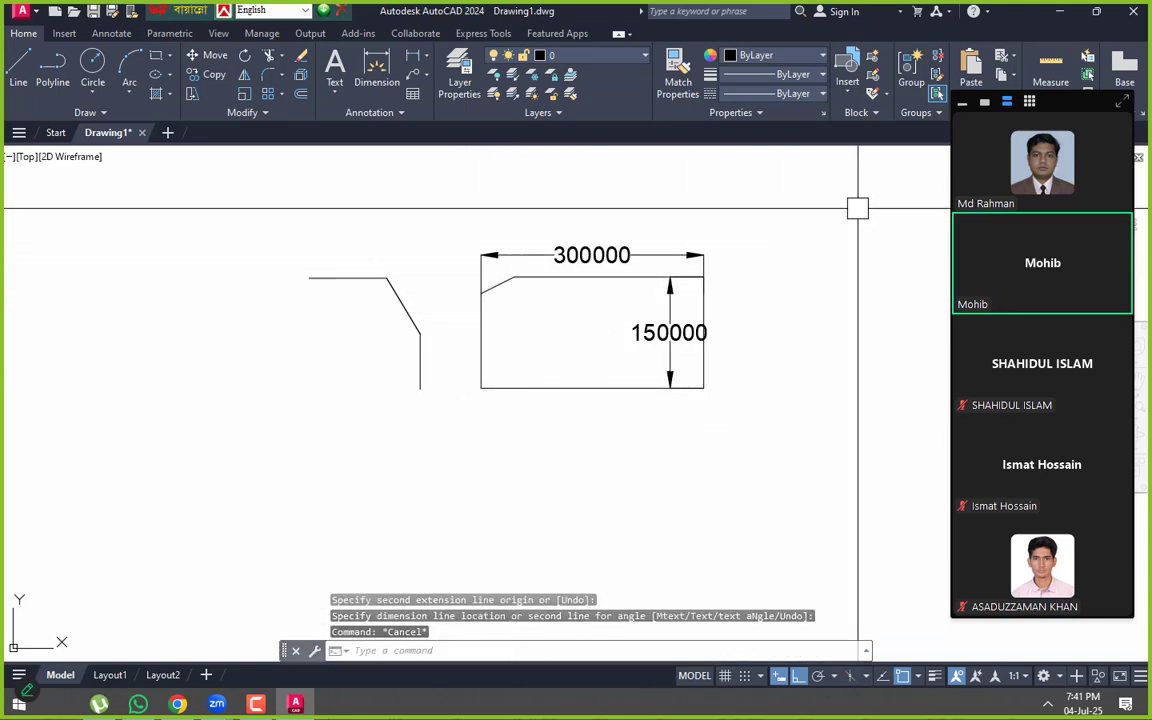
# - Close AutoCAD without saving the changes to Drawing1.dwg and launch AutoCAD 2024 again
pyautogui.click(1135, 12)
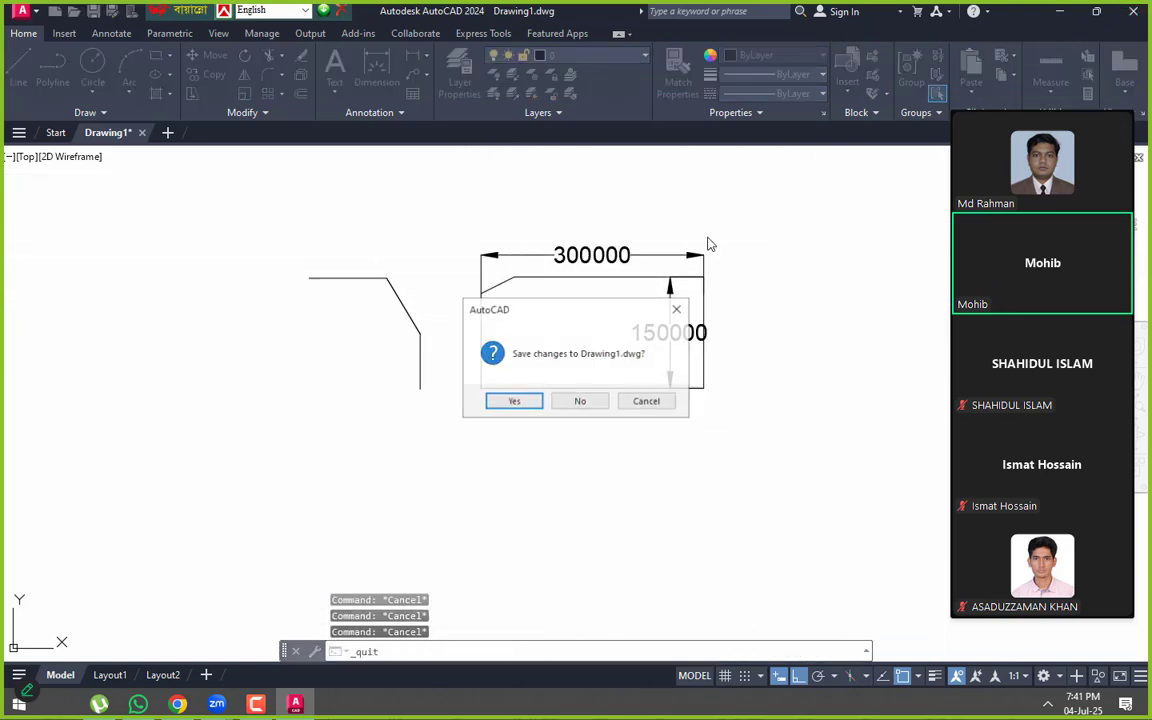
pyautogui.click(580, 404)
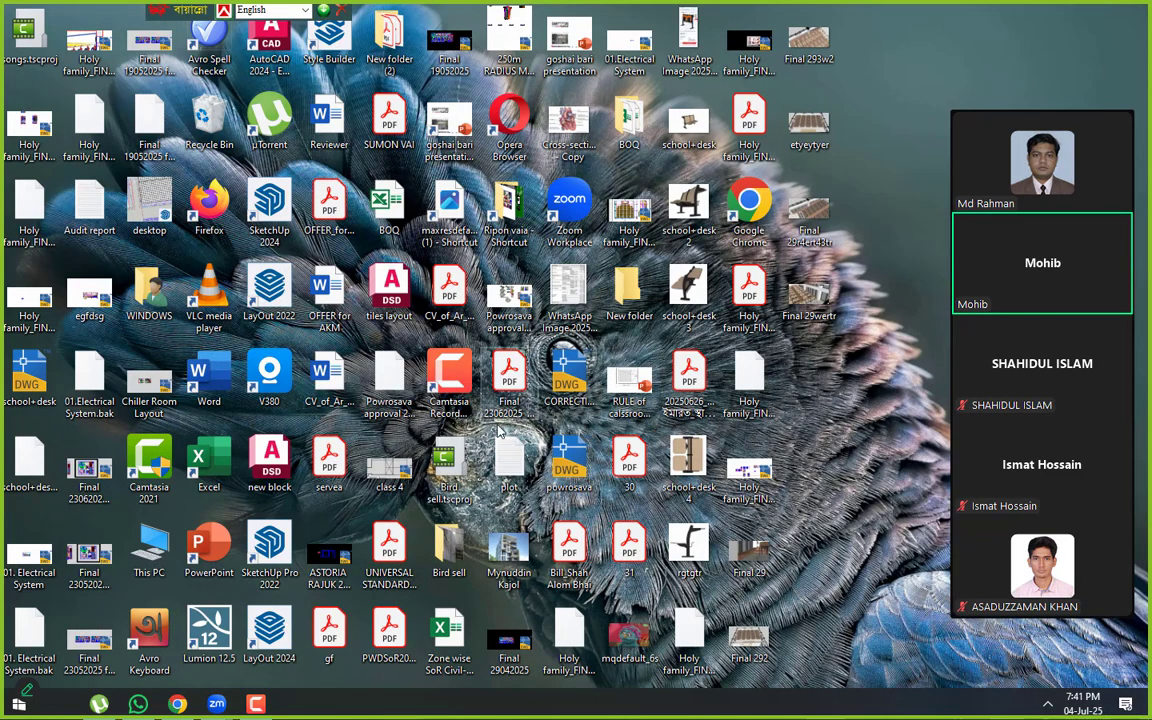
pyautogui.doubleClick(278, 78)
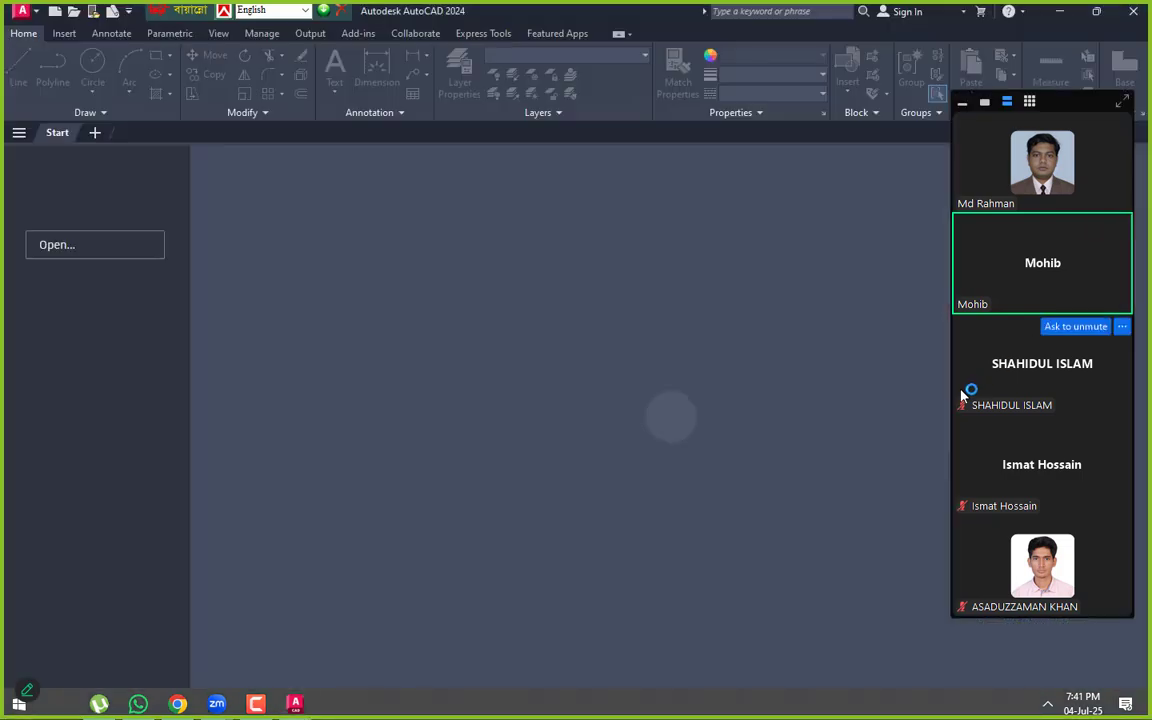
# - Create a new blank drawing and turn off the grid display
pyautogui.moveTo(1085, 103); pyautogui.dragTo(1151, 103)
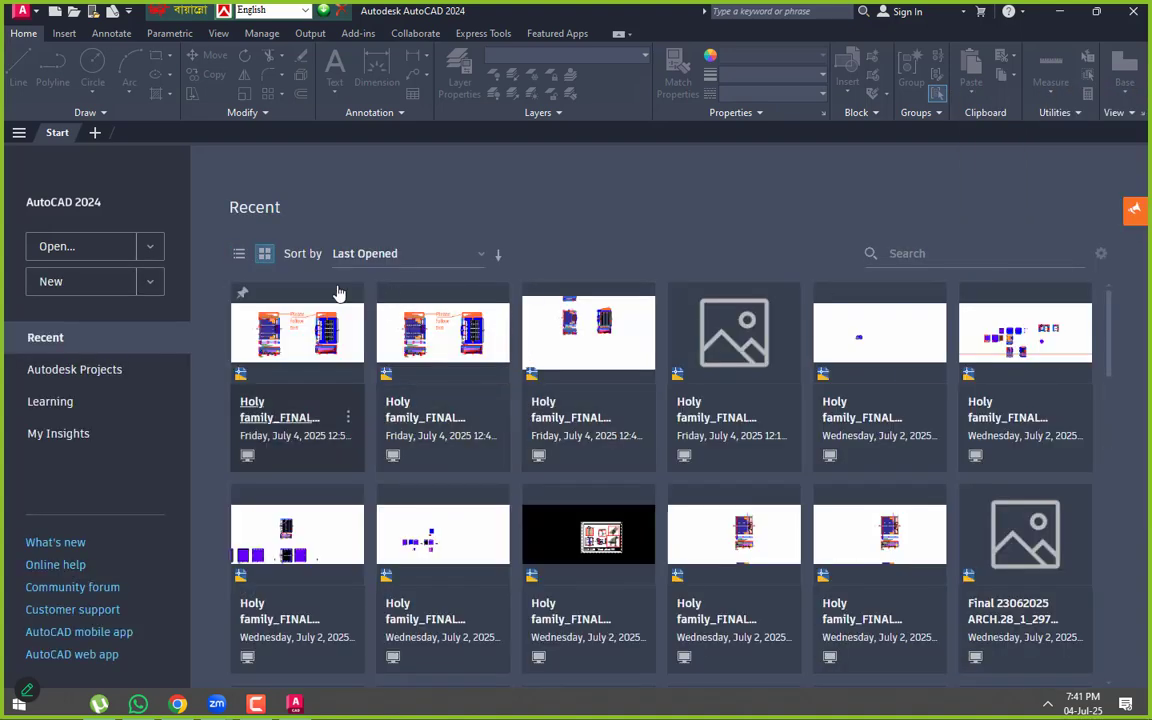
pyautogui.click(79, 293)
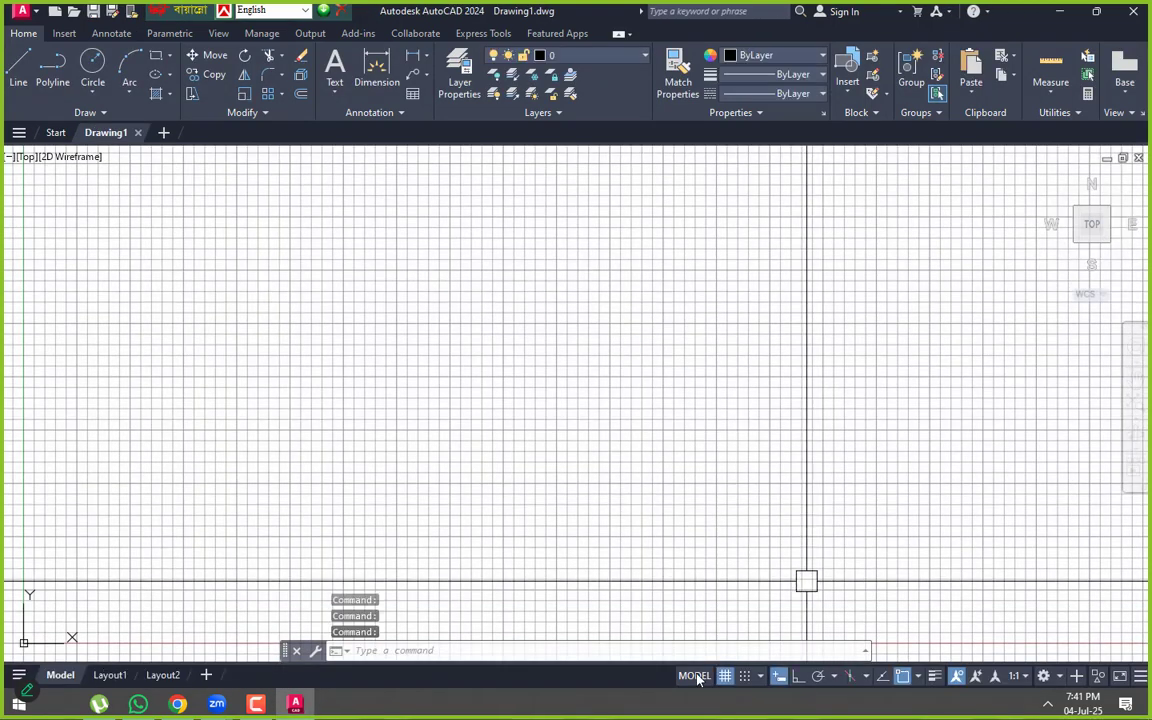
pyautogui.click(724, 676)
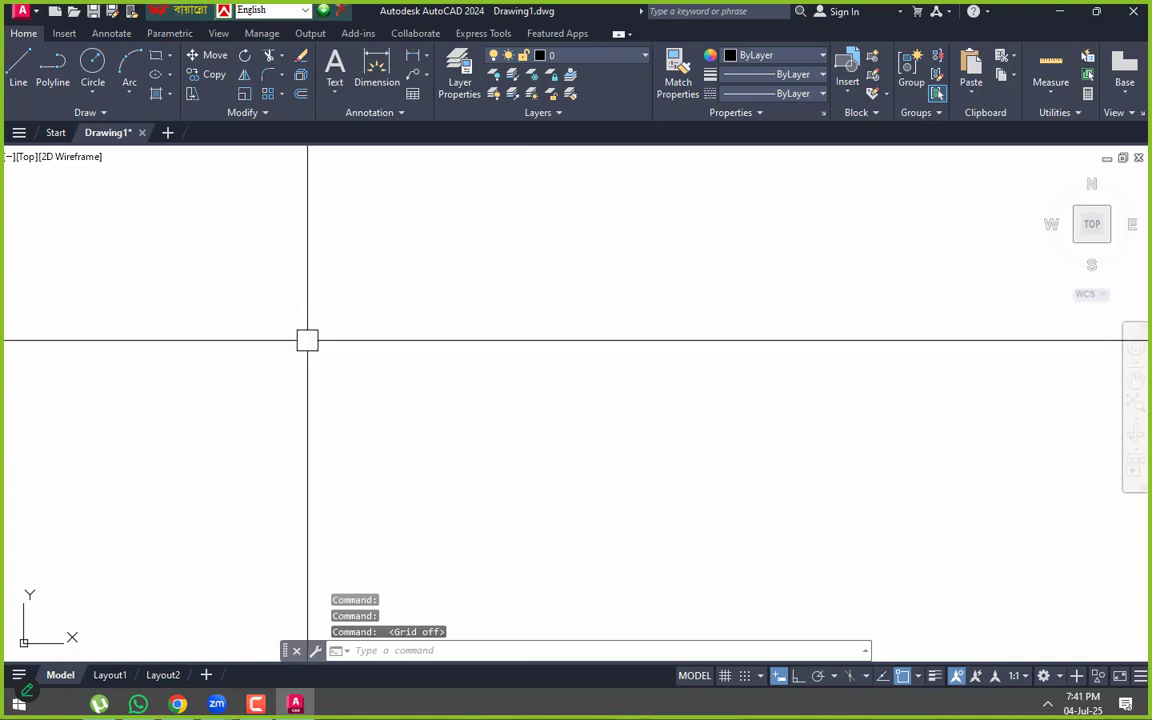
# - Modify the Standard dimension style with a new text height, primary-unit precision 0 and arrow size 150
pyautogui.write('d')
pyautogui.press('Return')
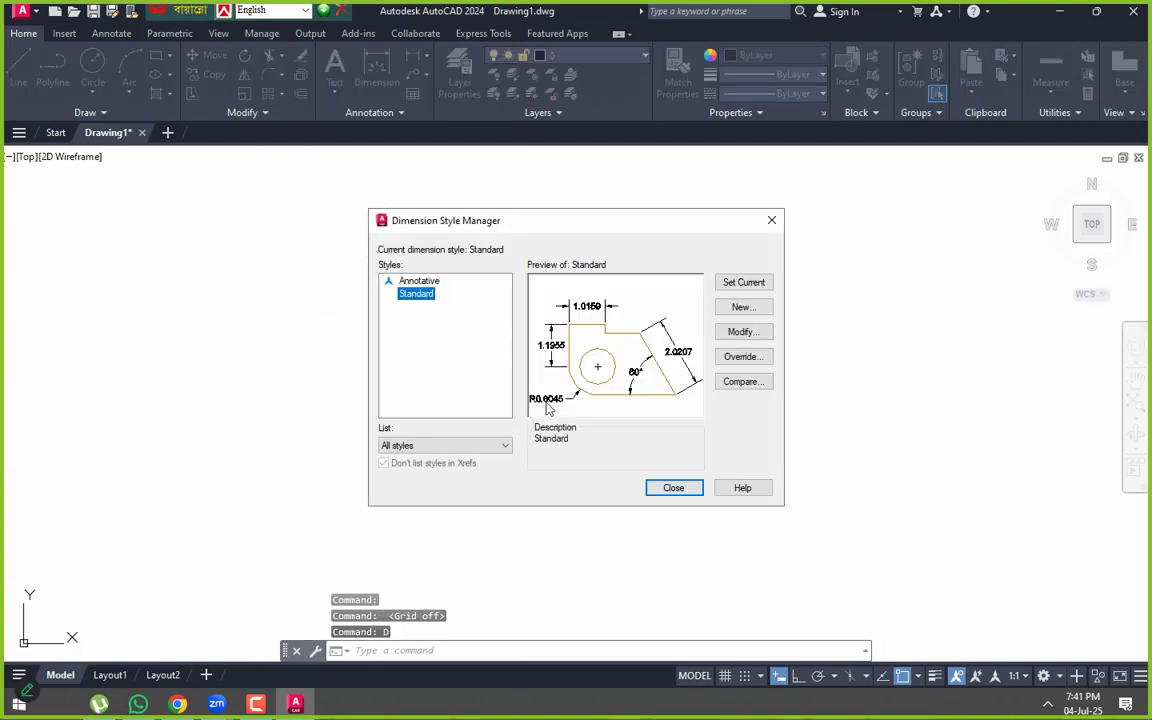
pyautogui.click(740, 336)
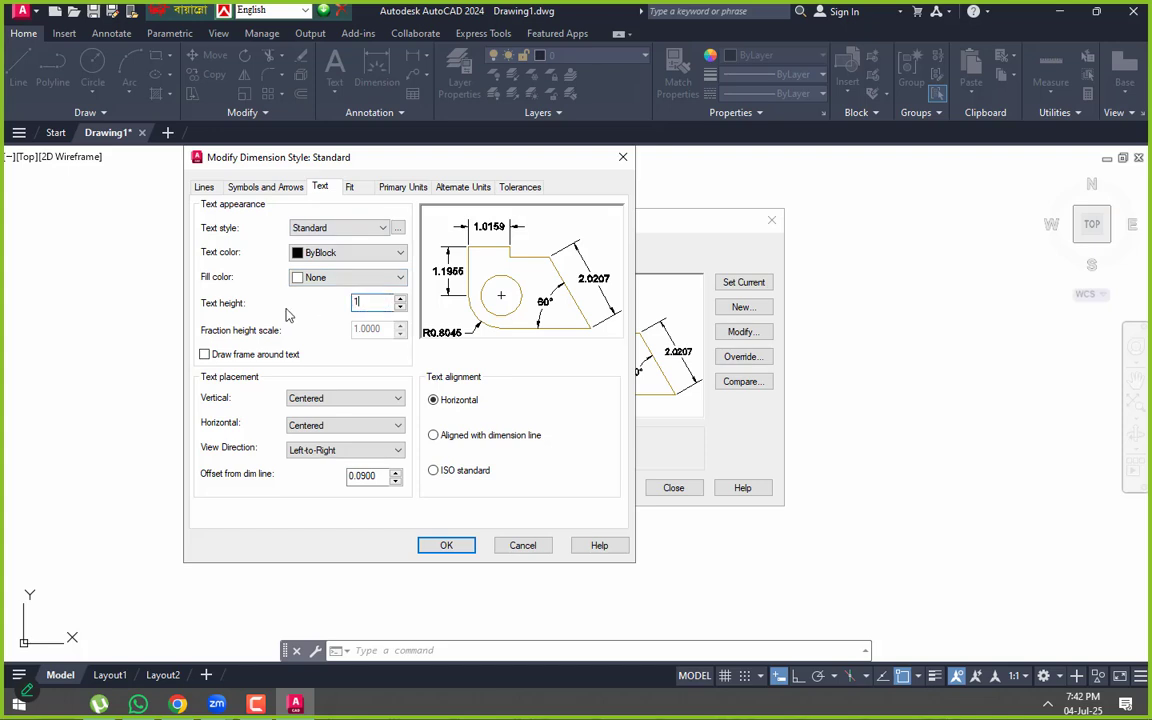
pyautogui.click(403, 188)
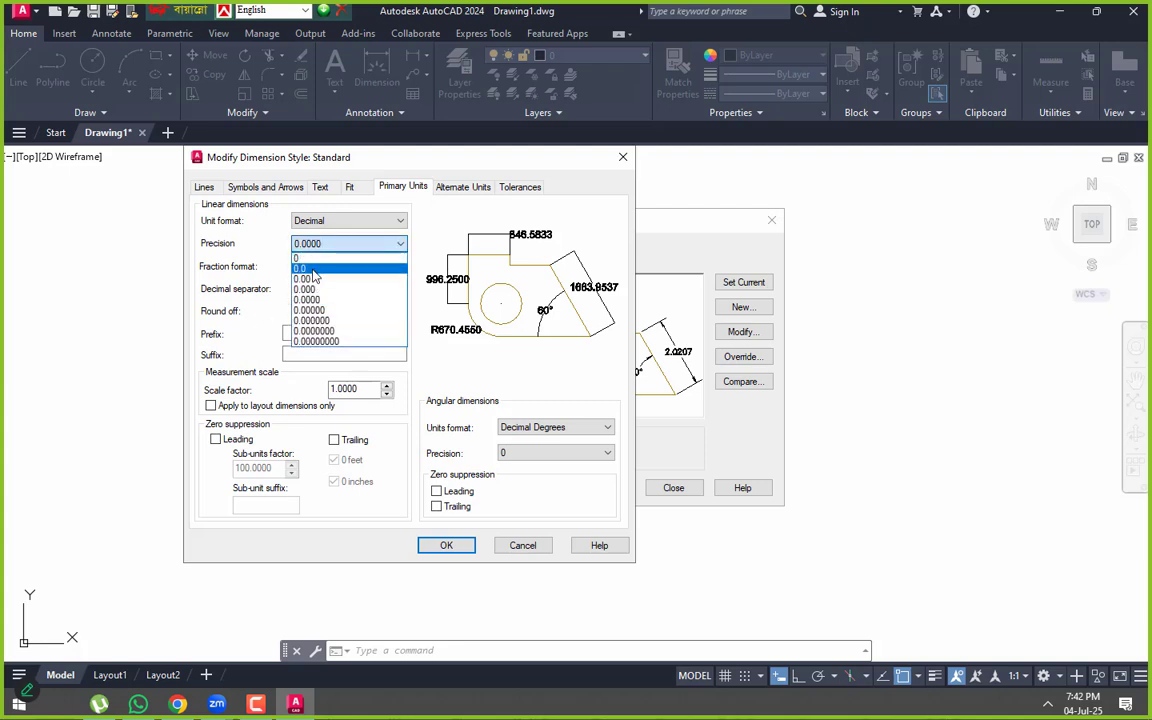
pyautogui.click(299, 259)
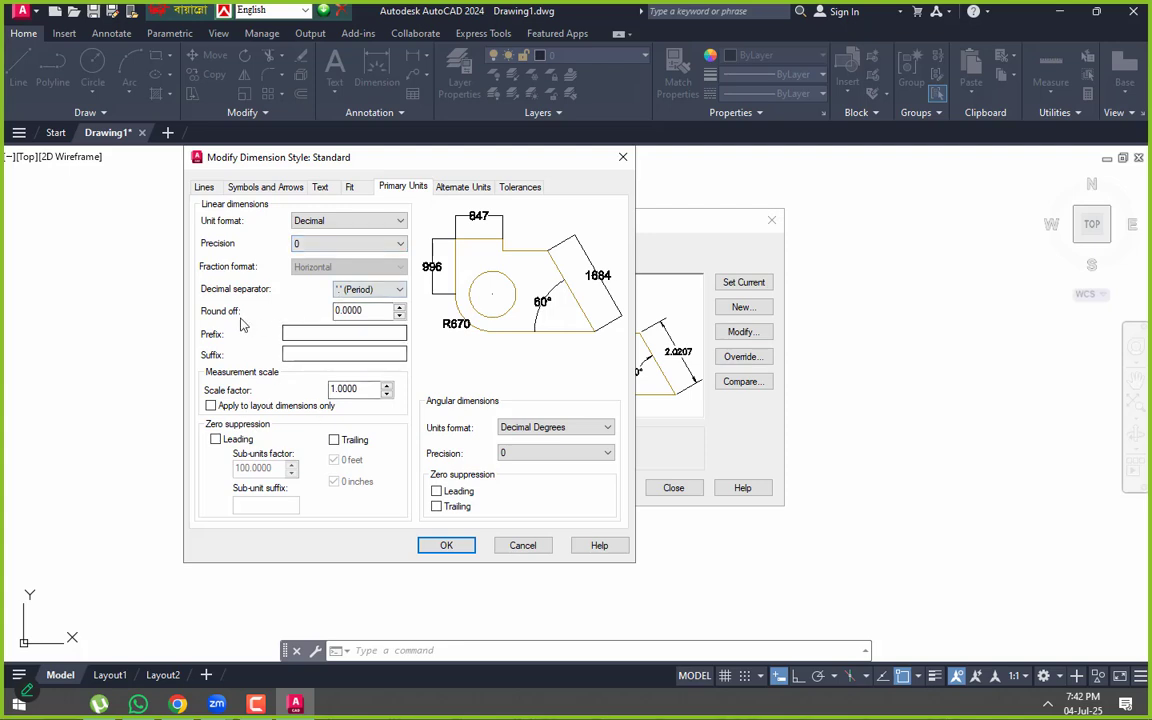
pyautogui.click(266, 188)
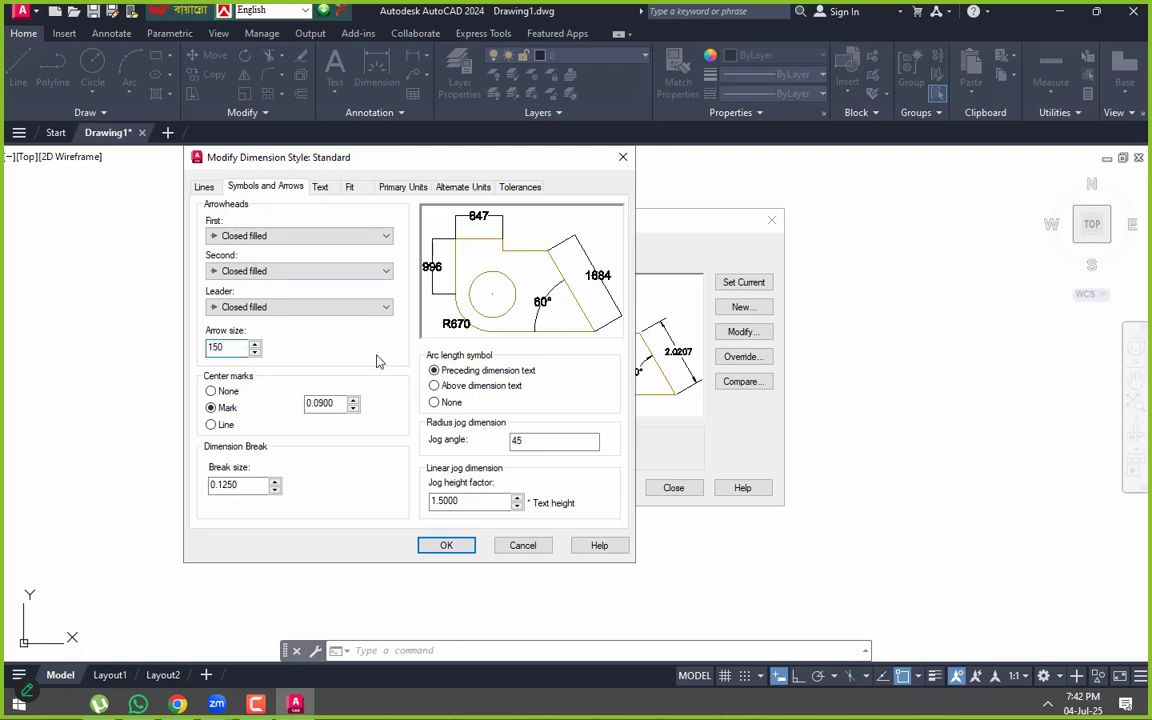
pyautogui.click(445, 549)
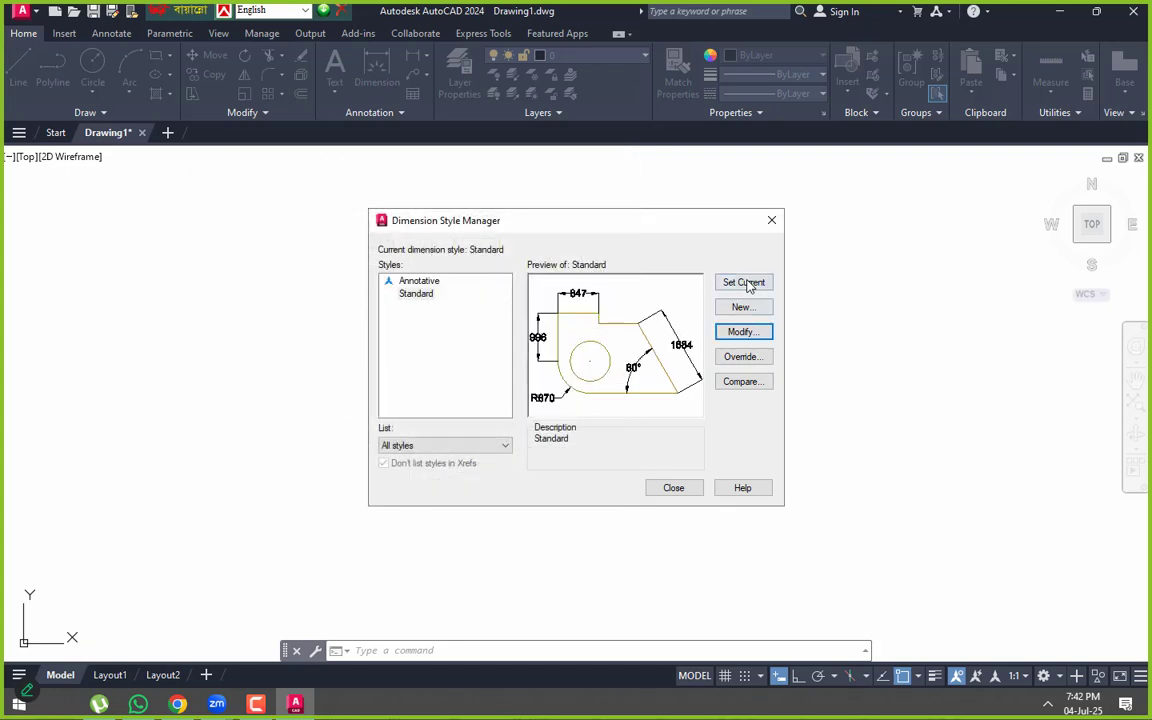
pyautogui.click(673, 489)
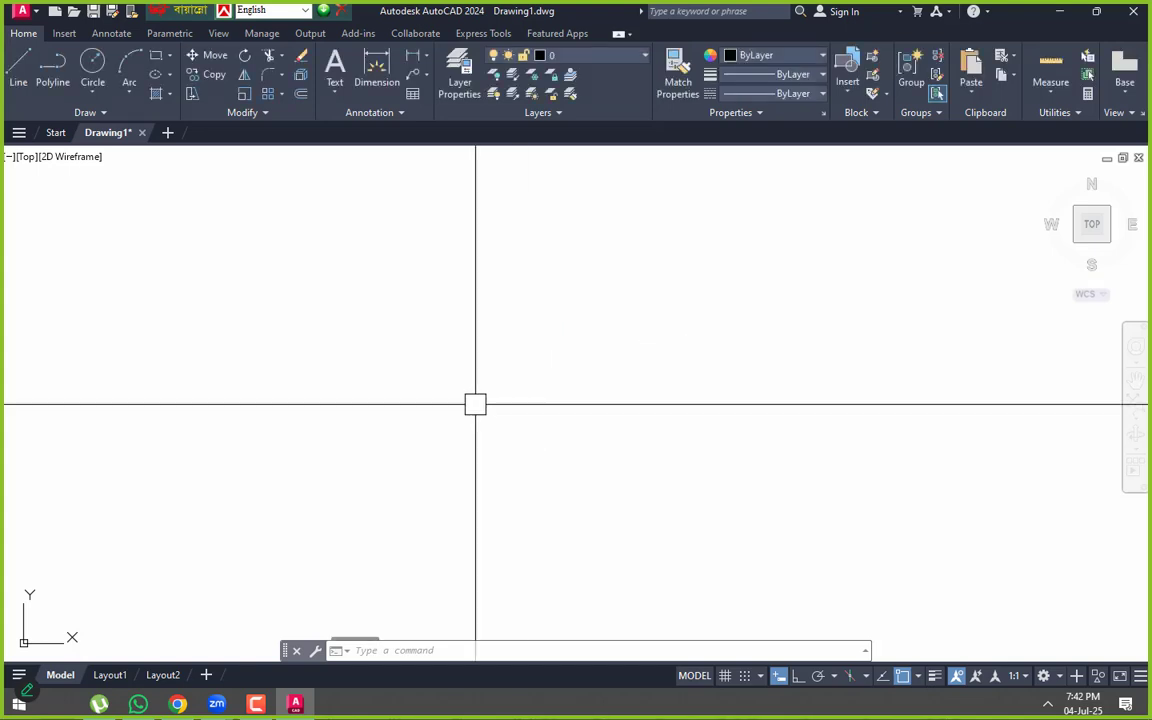
pyautogui.write('l')
pyautogui.press('Return')
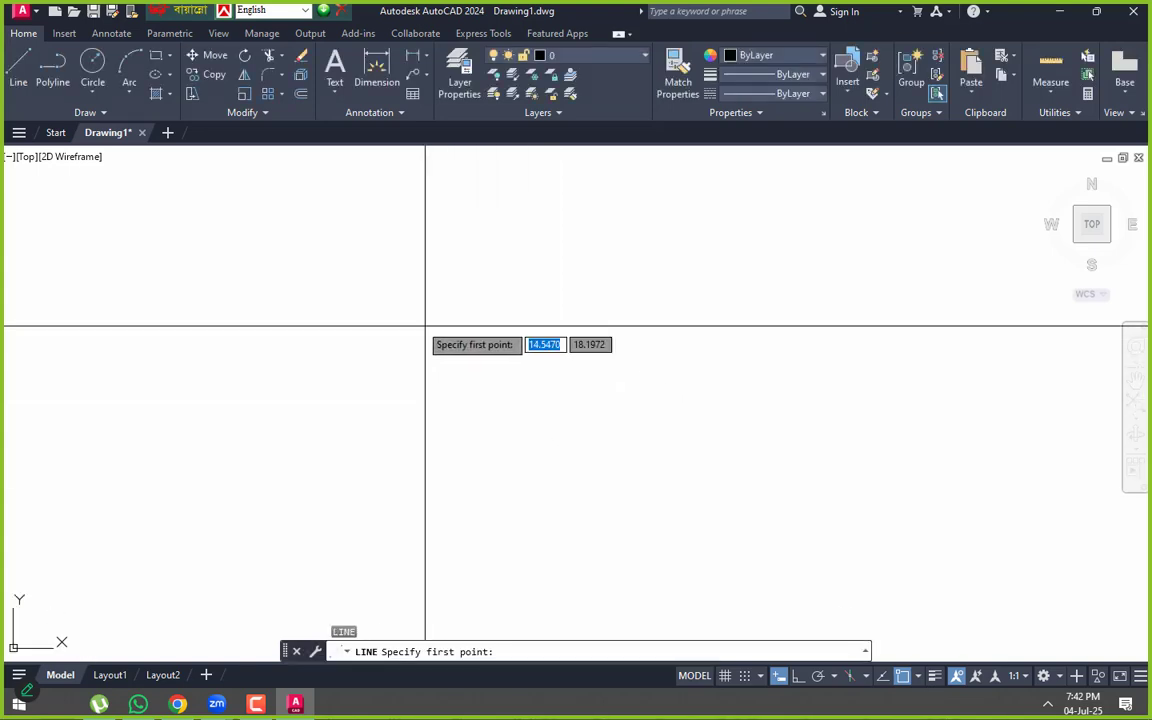
pyautogui.click(343, 298)
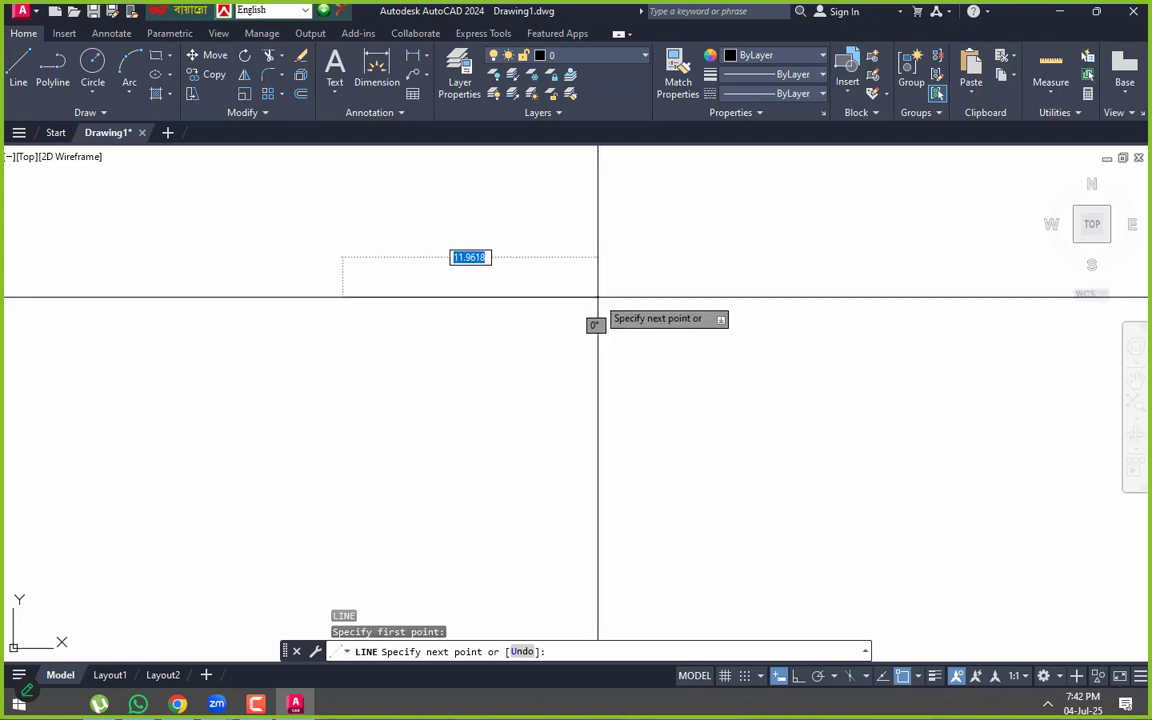
pyautogui.press('Escape')
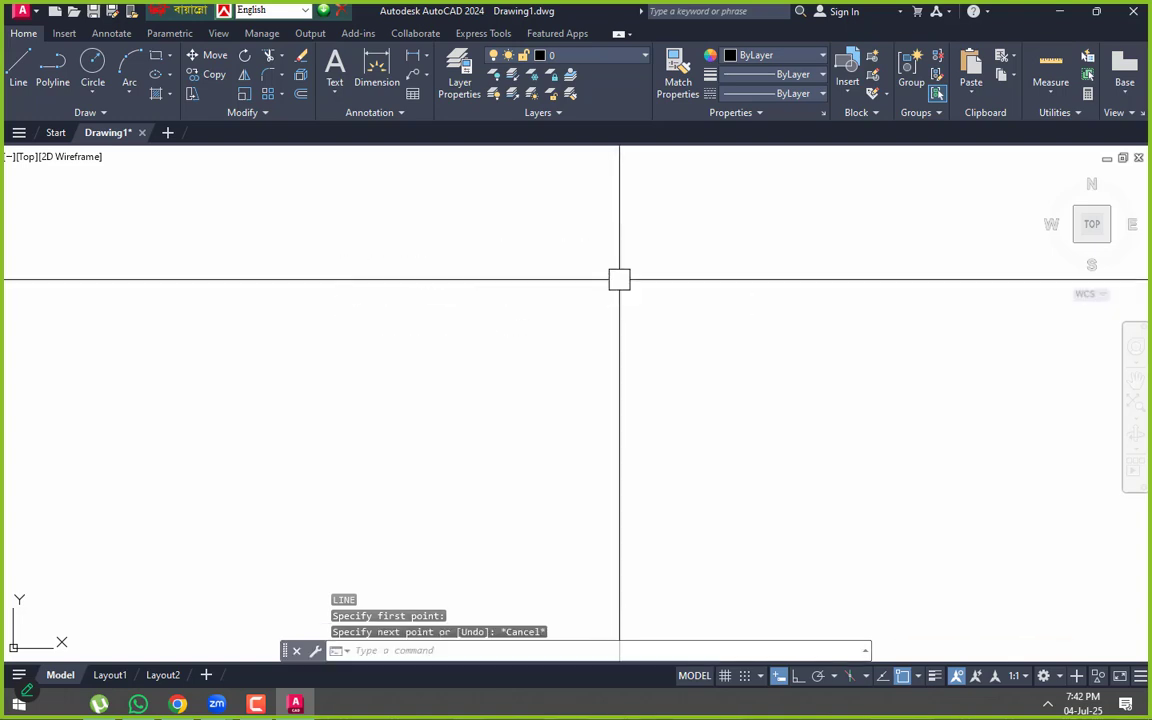
# - Configure the drawing units with length precision 0, angle type Deg/Min/Sec and insertion scale in millimeters
pyautogui.press('Return')
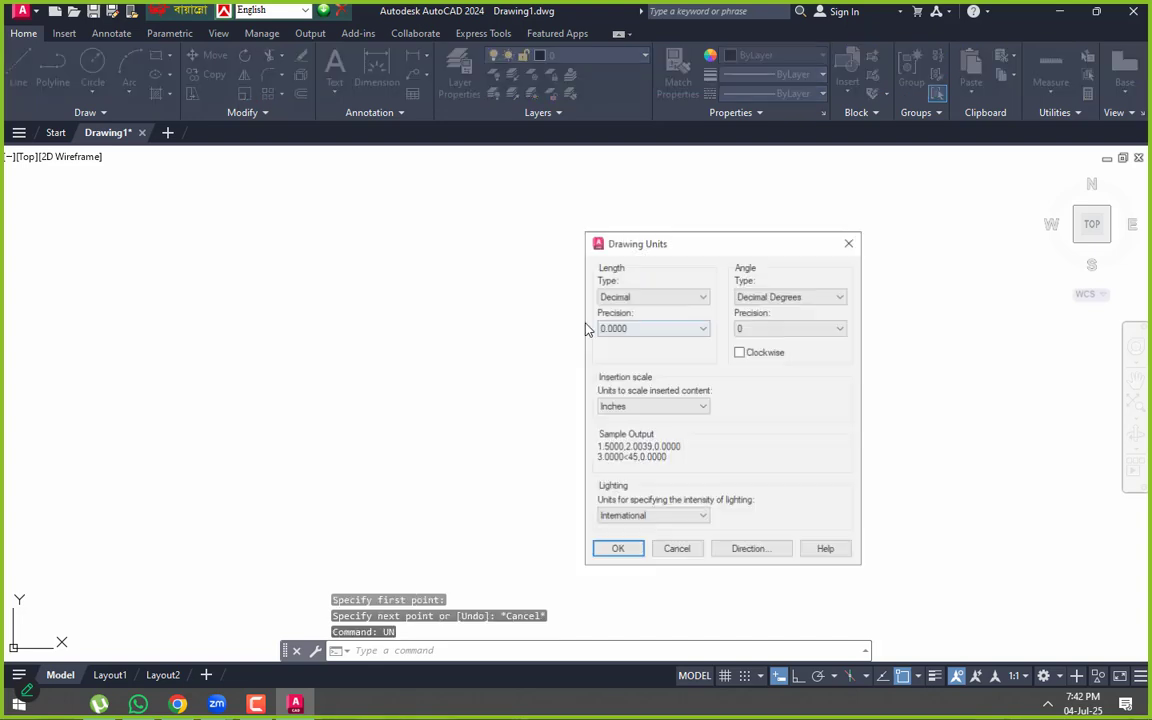
pyautogui.click(657, 330)
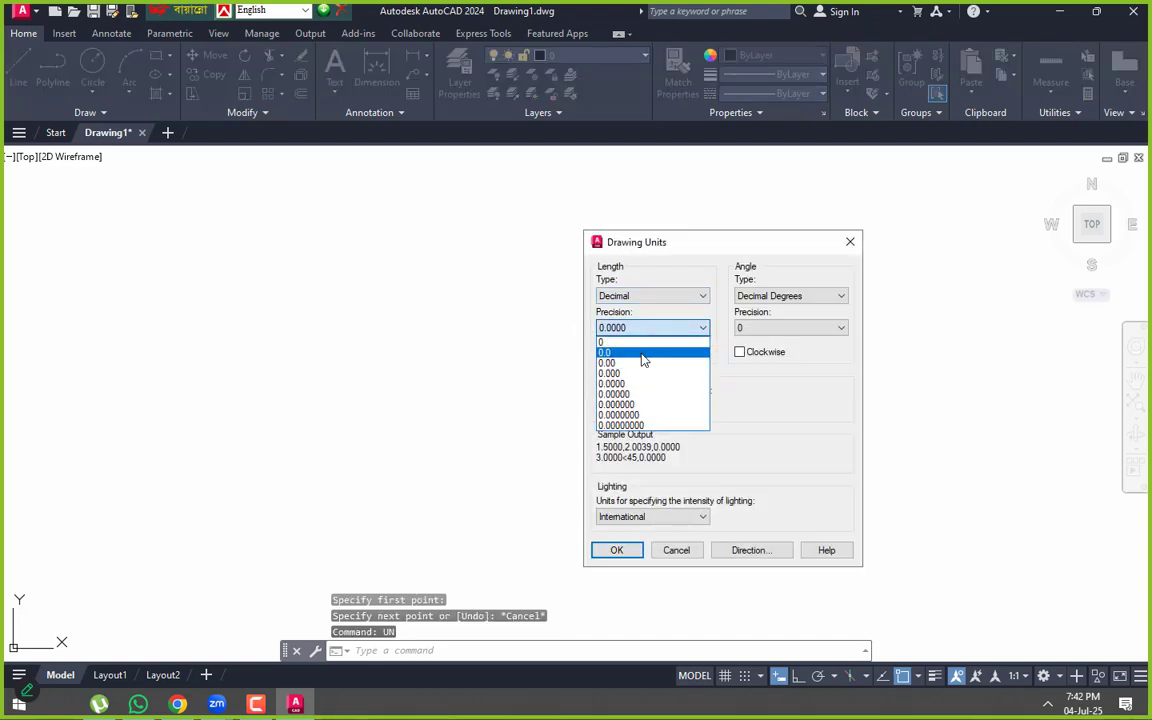
pyautogui.click(620, 341)
pyautogui.click(776, 296)
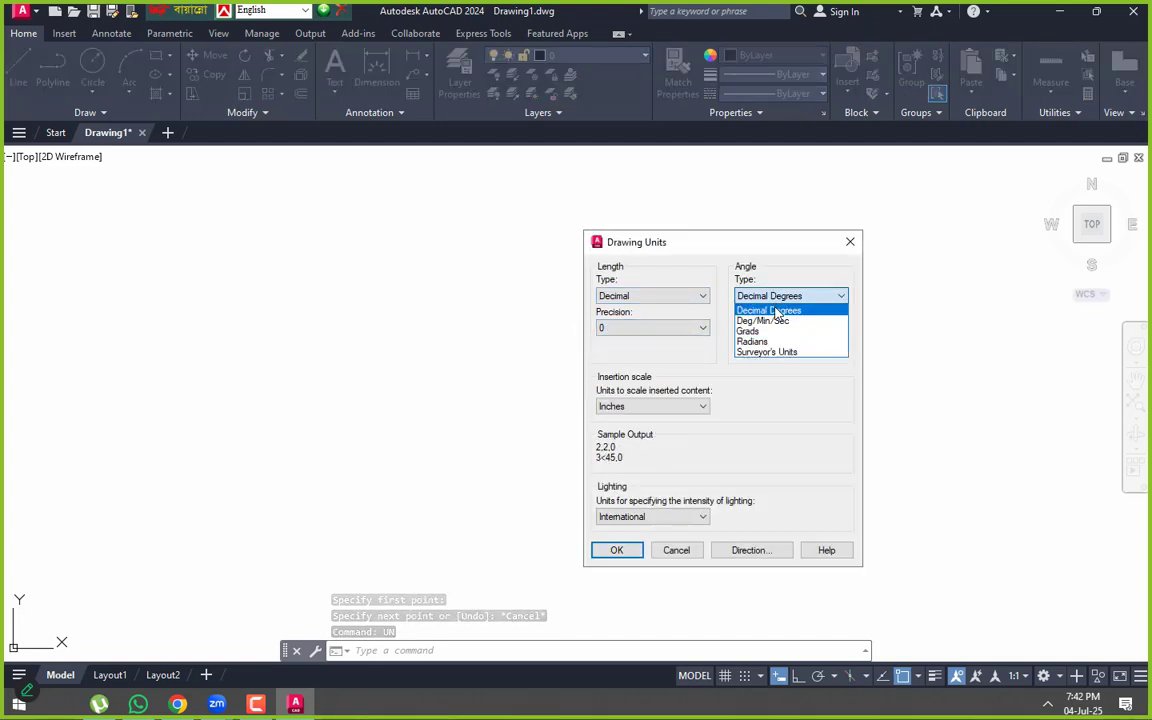
pyautogui.click(770, 320)
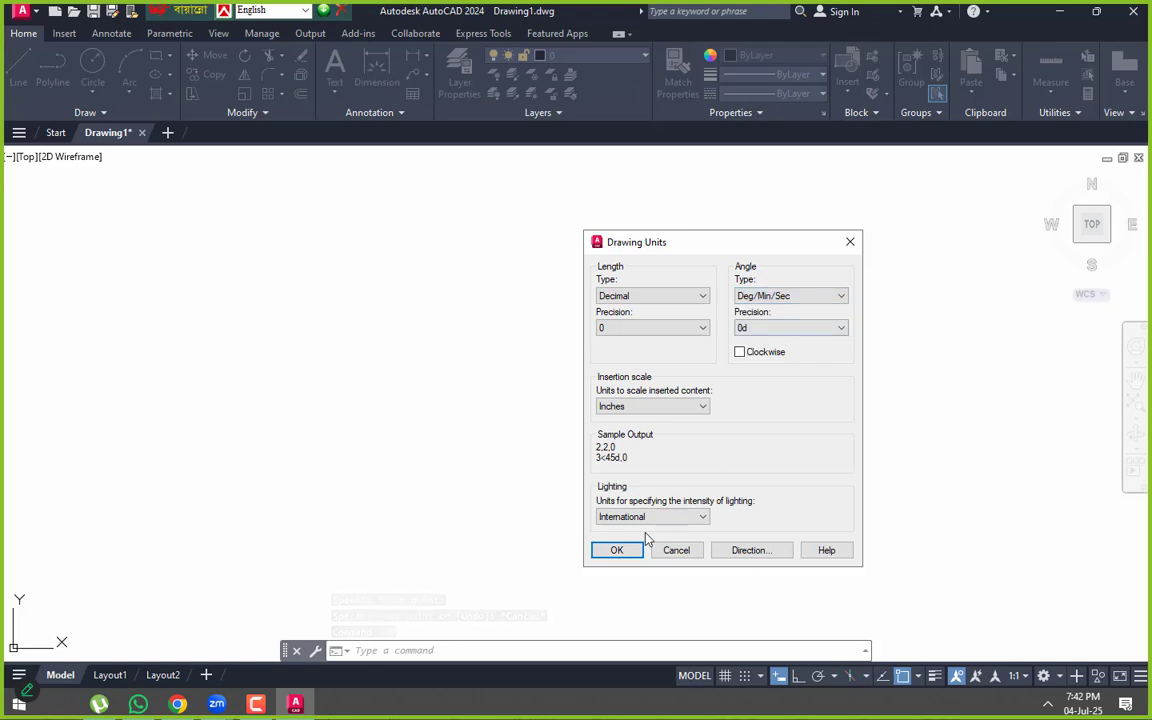
pyautogui.click(632, 408)
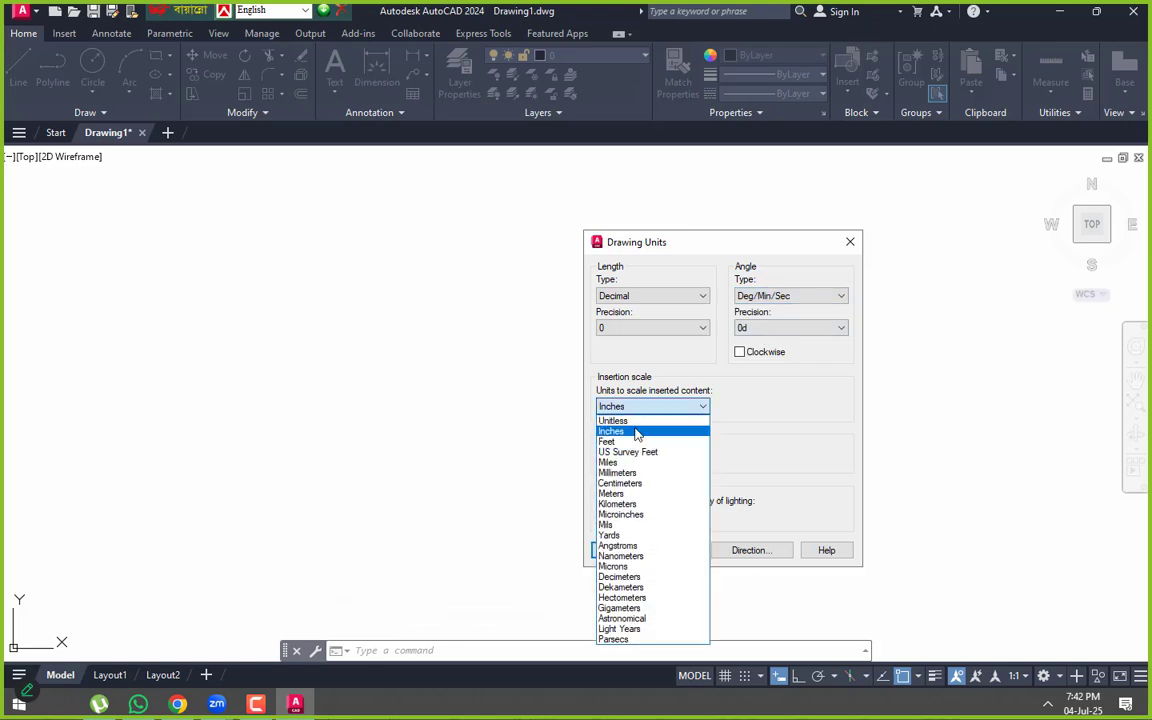
pyautogui.click(617, 473)
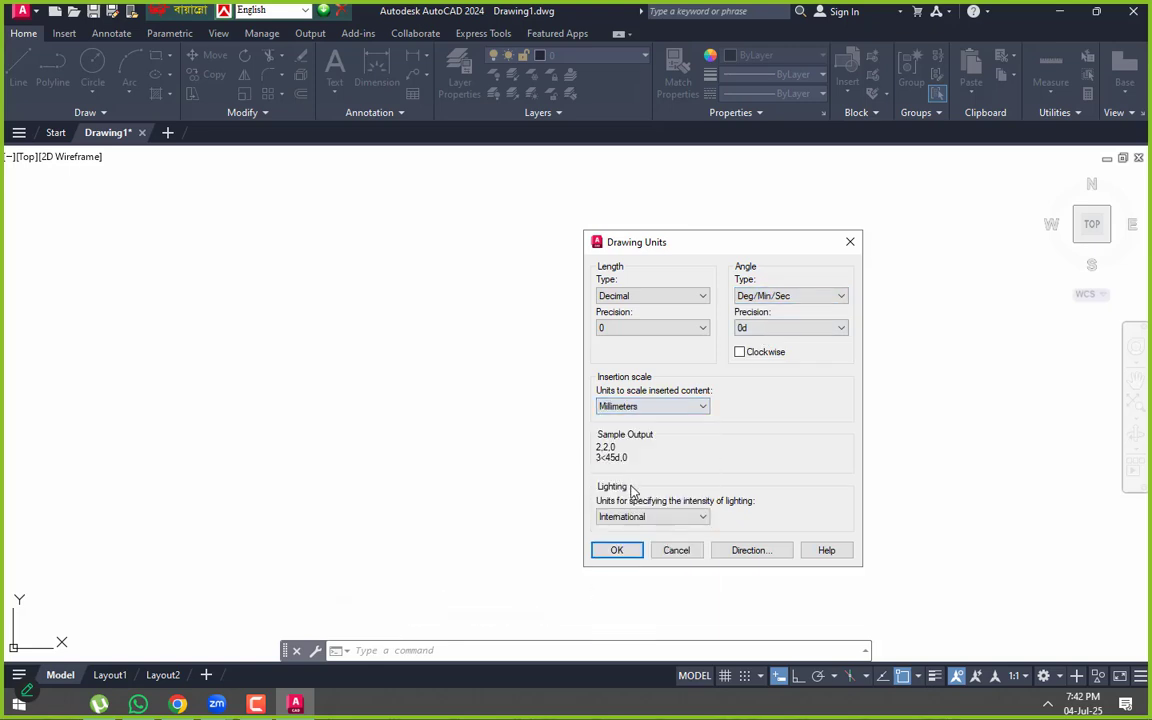
pyautogui.click(619, 550)
# - Draw a horizontal line 1000 mm long with Ortho mode turned on
pyautogui.write('l')
pyautogui.press('Return')
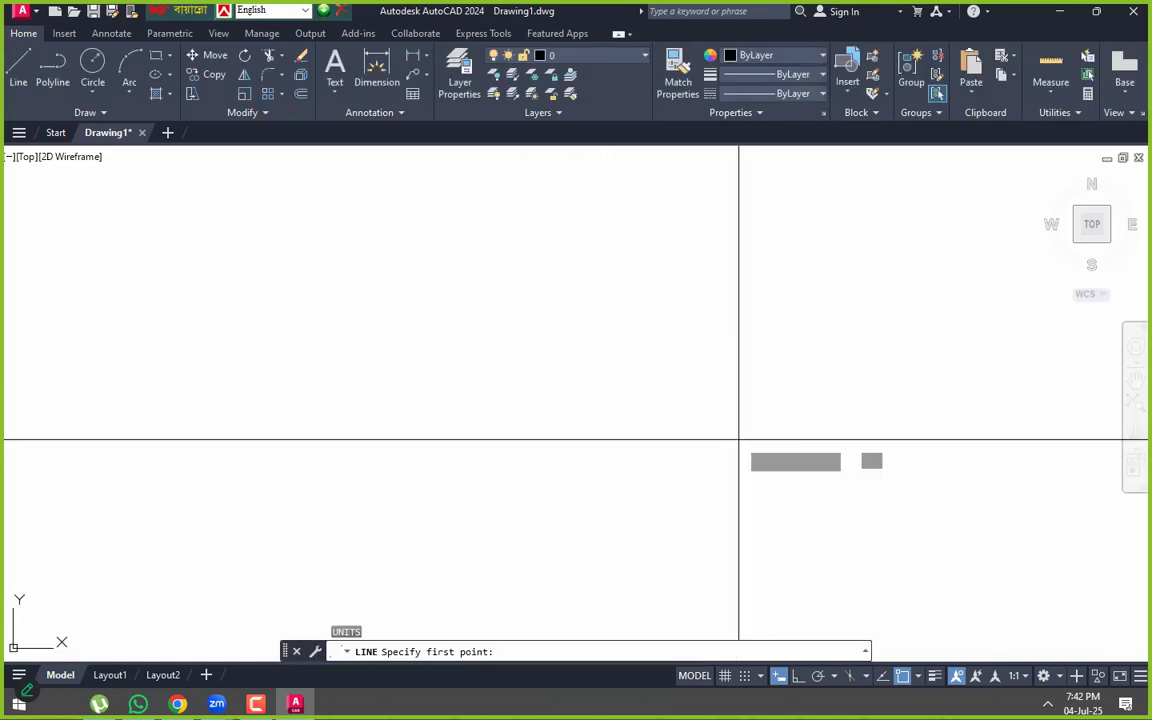
pyautogui.click(453, 345)
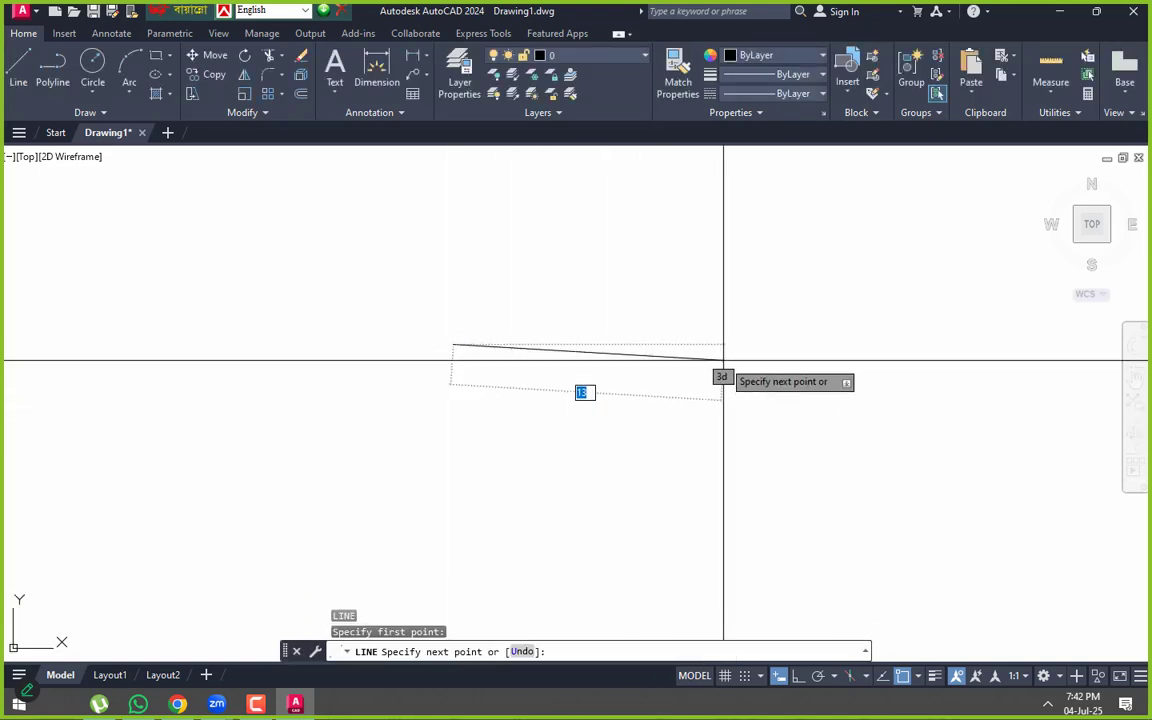
pyautogui.press('F8')
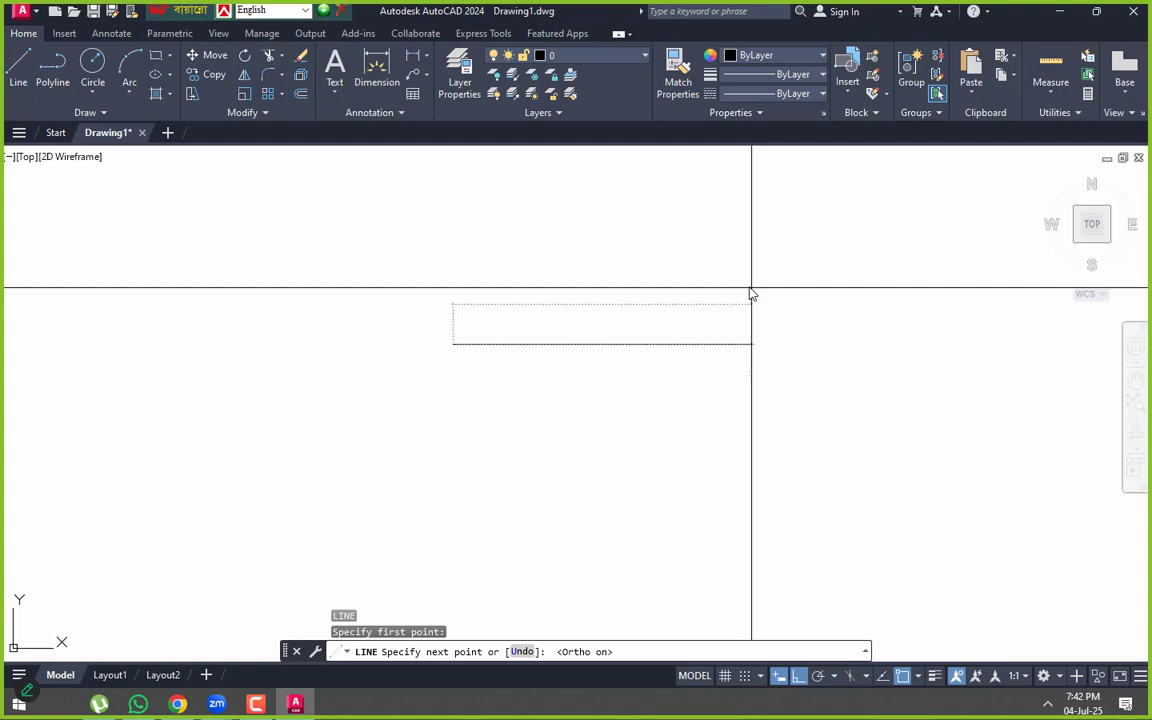
pyautogui.write('1000')
pyautogui.press('Return')
pyautogui.press('Return')
pyautogui.scroll(-3, 691, 391)
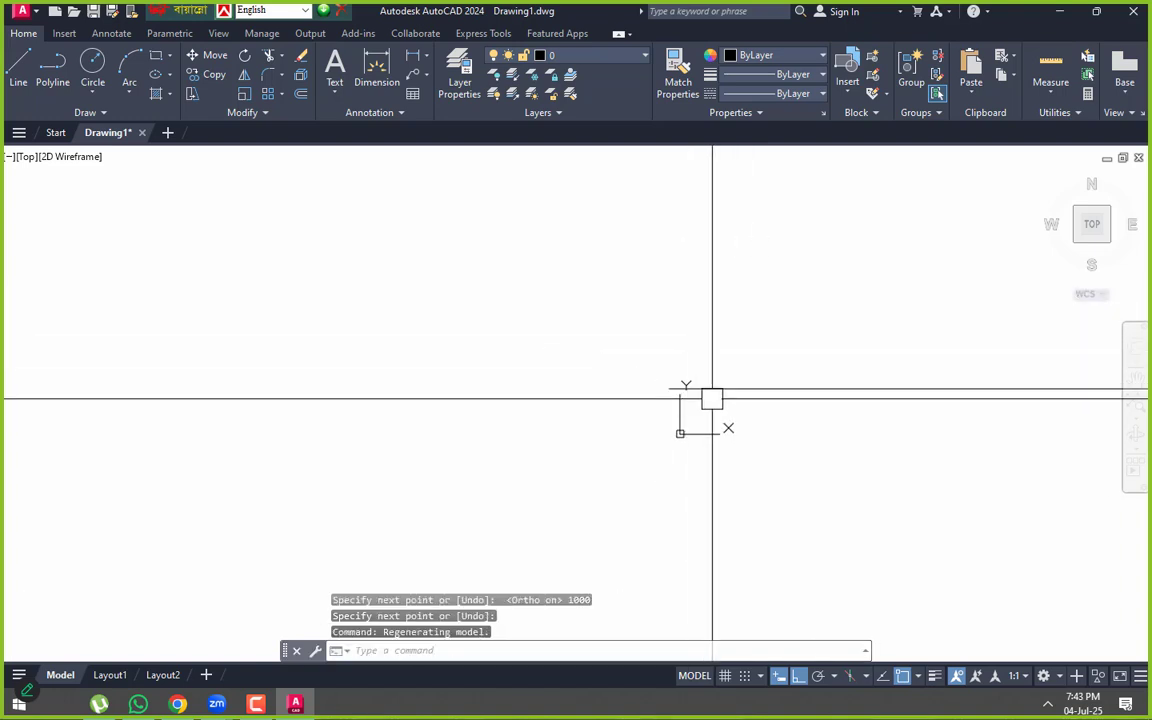
# - Set the UCS icon so it no longer displays at the drawing origin
pyautogui.rightClick(441, 388)
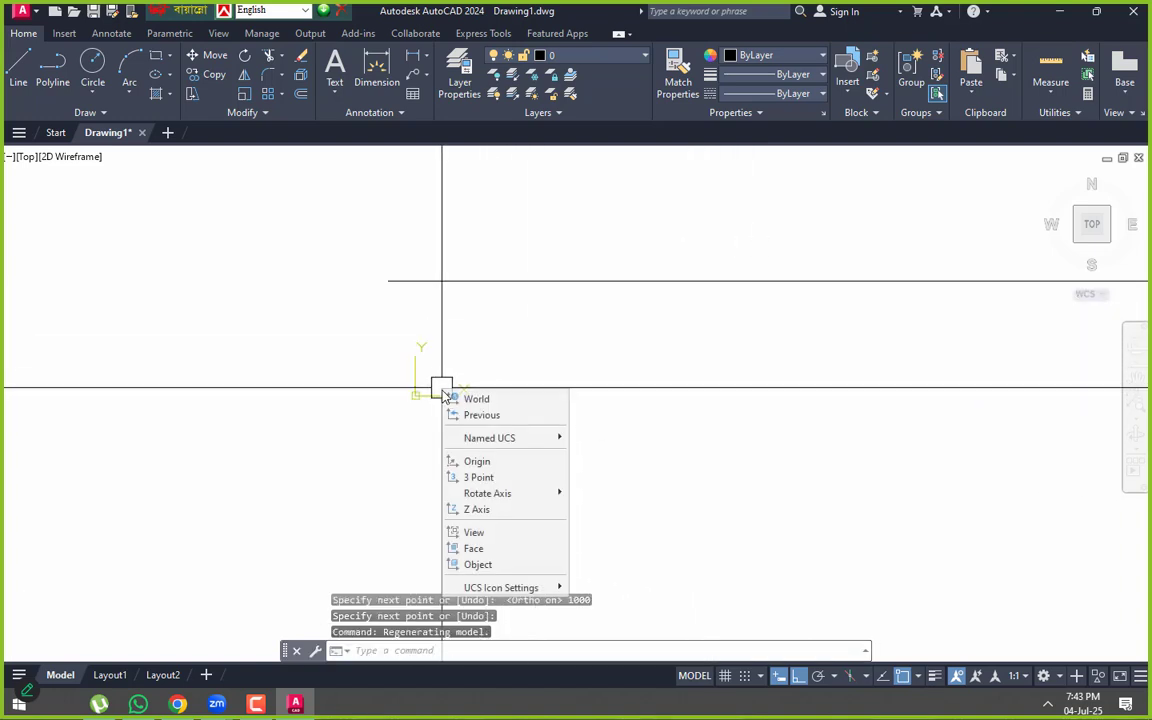
pyautogui.moveTo(527, 587)
pyautogui.click(588, 588)
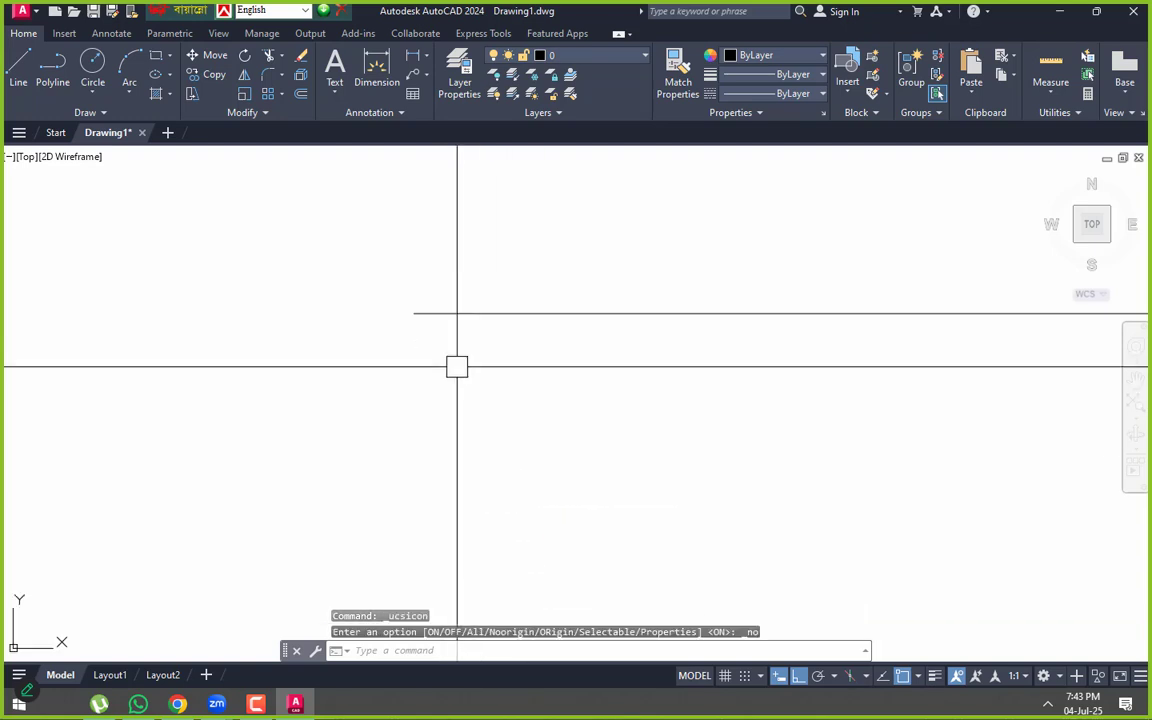
# - Draw a vertical line 1000 mm long downward from the right end of the horizontal line
pyautogui.moveTo(609, 336)
pyautogui.mouseDown(button='middle')
pyautogui.moveTo(640, 375)
pyautogui.moveTo(246, 329)
pyautogui.mouseUp(button='middle')
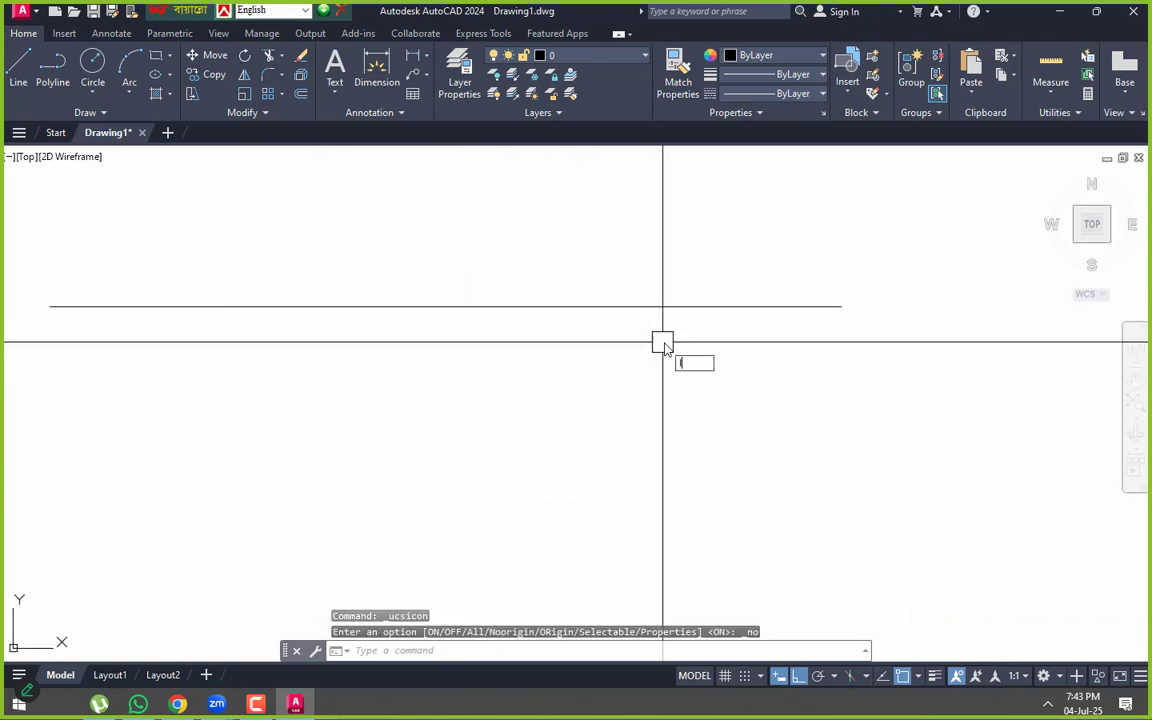
pyautogui.write('l')
pyautogui.press('Return')
pyautogui.click(841, 306)
pyautogui.scroll(-4, 827, 494)
pyautogui.write('1')
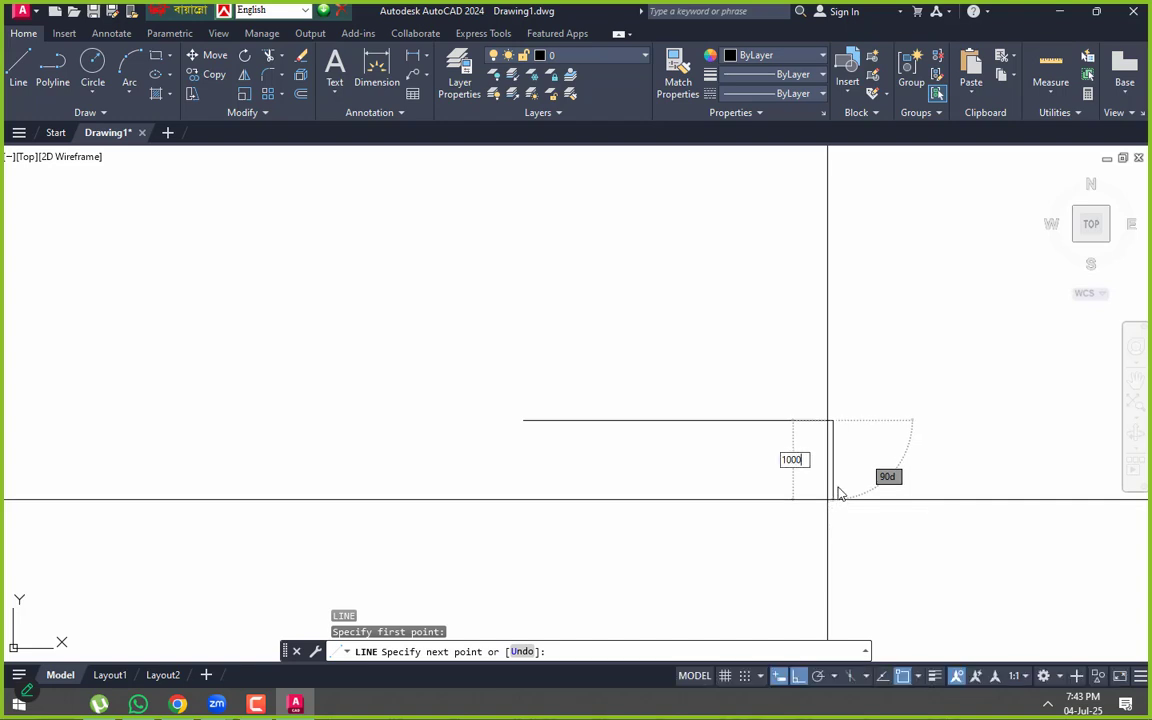
pyautogui.write('000')
pyautogui.press('Return')
pyautogui.press('Return')
pyautogui.moveTo(771, 473)
pyautogui.mouseDown(button='middle')
pyautogui.moveTo(635, 265)
pyautogui.moveTo(633, 364)
pyautogui.mouseUp(button='middle')
pyautogui.scroll(-2, 635, 301)
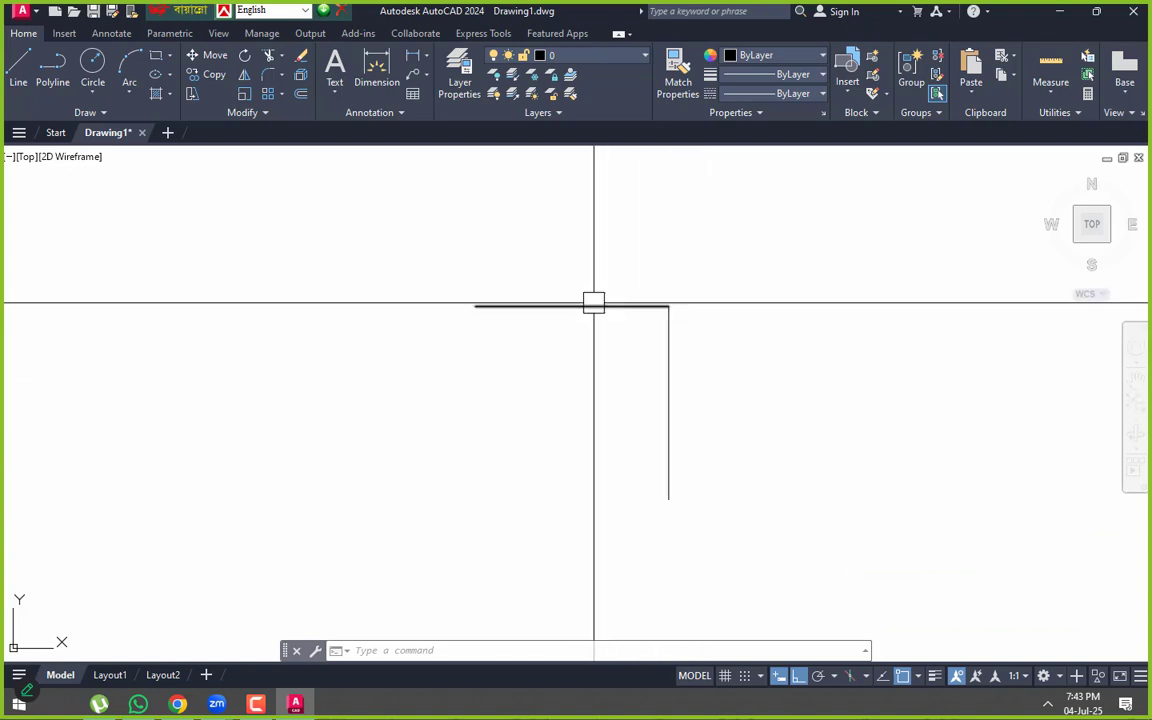
pyautogui.scroll(2, 598, 325)
pyautogui.moveTo(663, 371); pyautogui.dragTo(601, 336, button='middle')
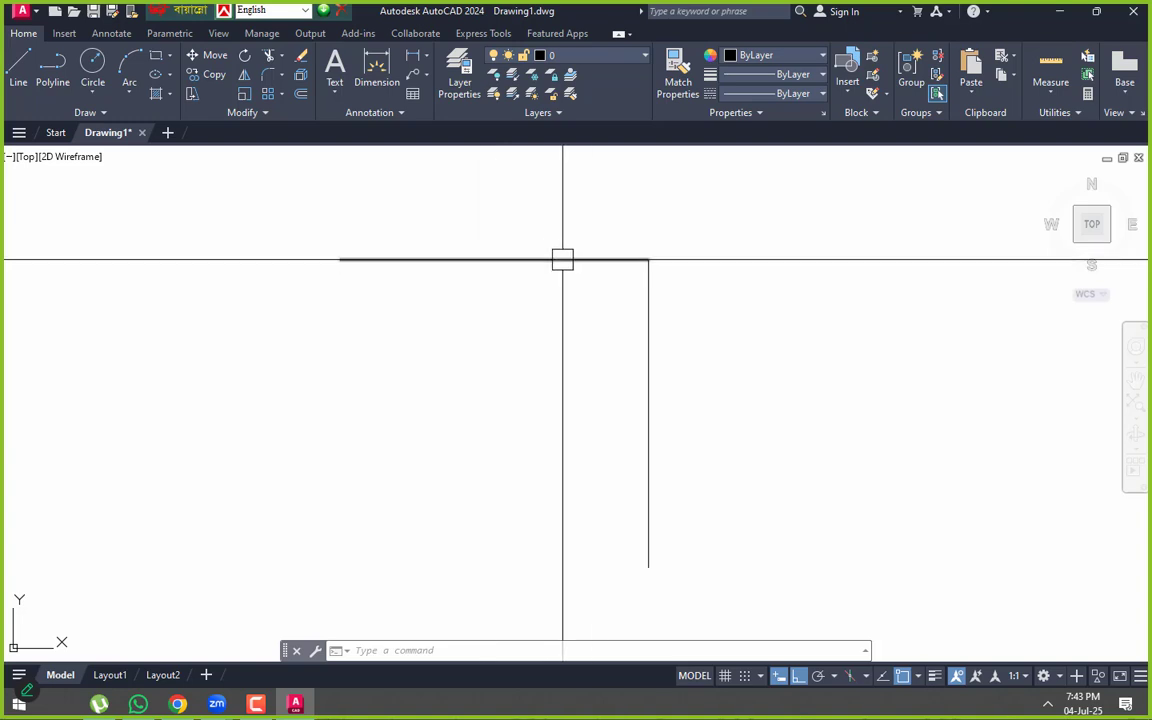
pyautogui.press('Escape')
pyautogui.press('Escape')
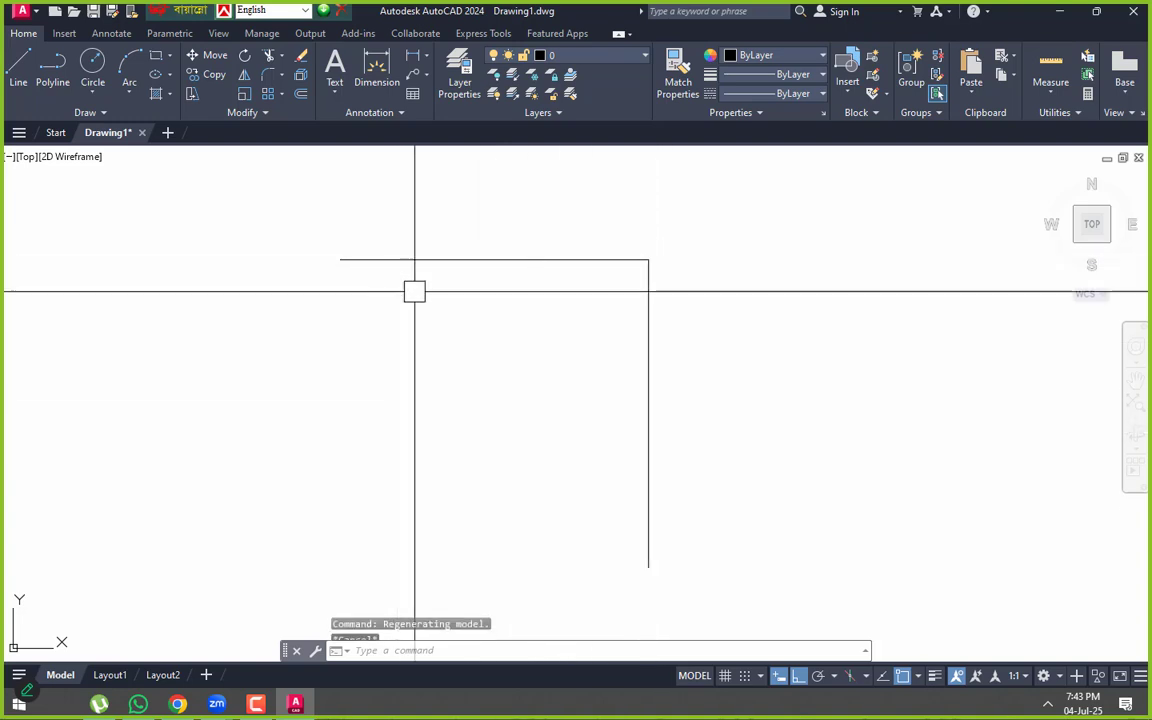
# - Draw a 150 mm guide line leftward from the corner, followed by a short vertical guide down from its end
pyautogui.moveTo(471, 302); pyautogui.dragTo(475, 334, button='middle')
pyautogui.moveTo(365, 337); pyautogui.dragTo(391, 284, button='middle')
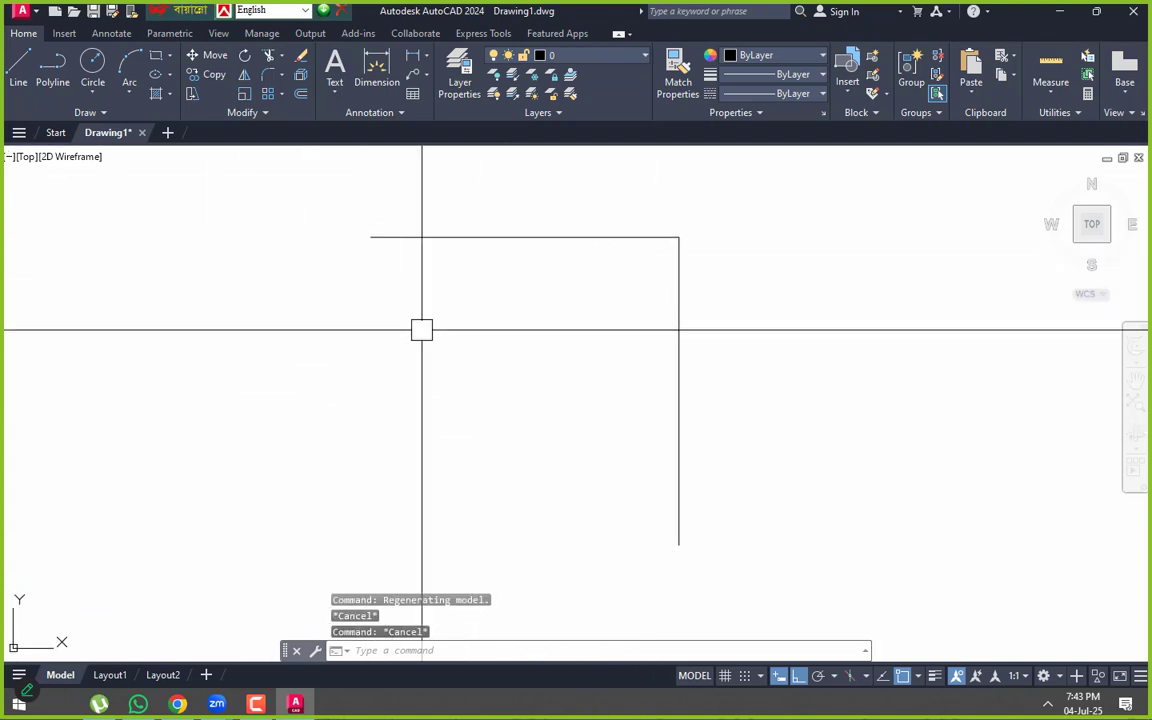
pyautogui.write('l')
pyautogui.press('Return')
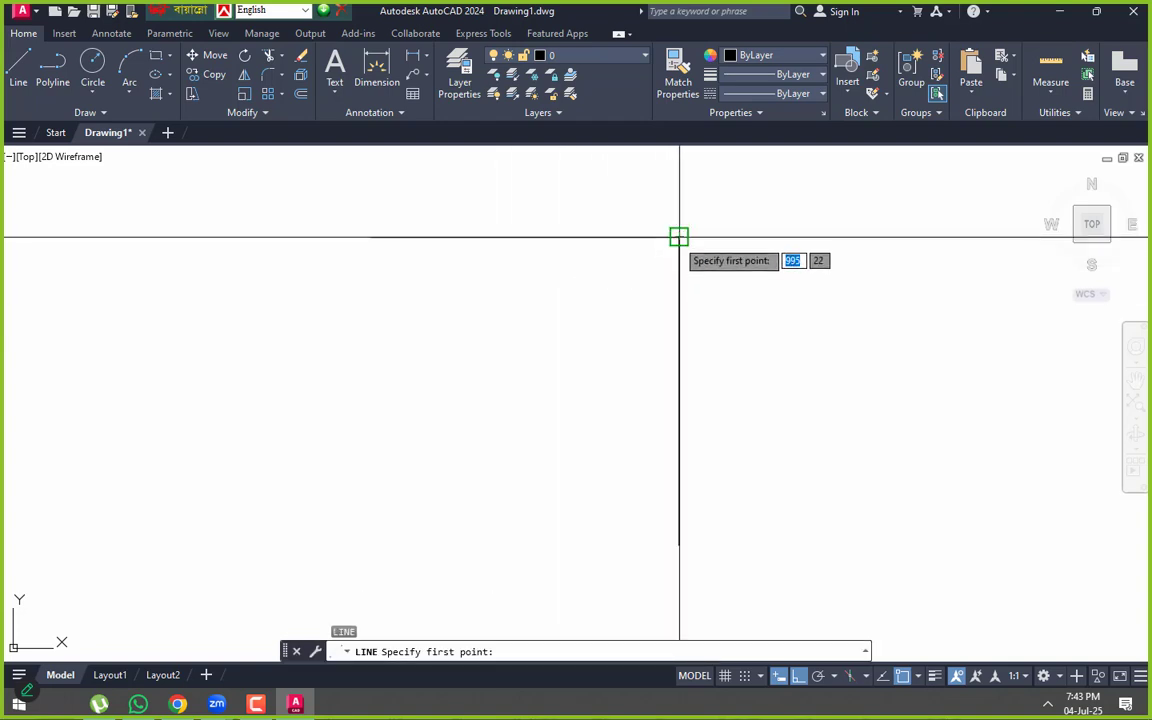
pyautogui.click(679, 237)
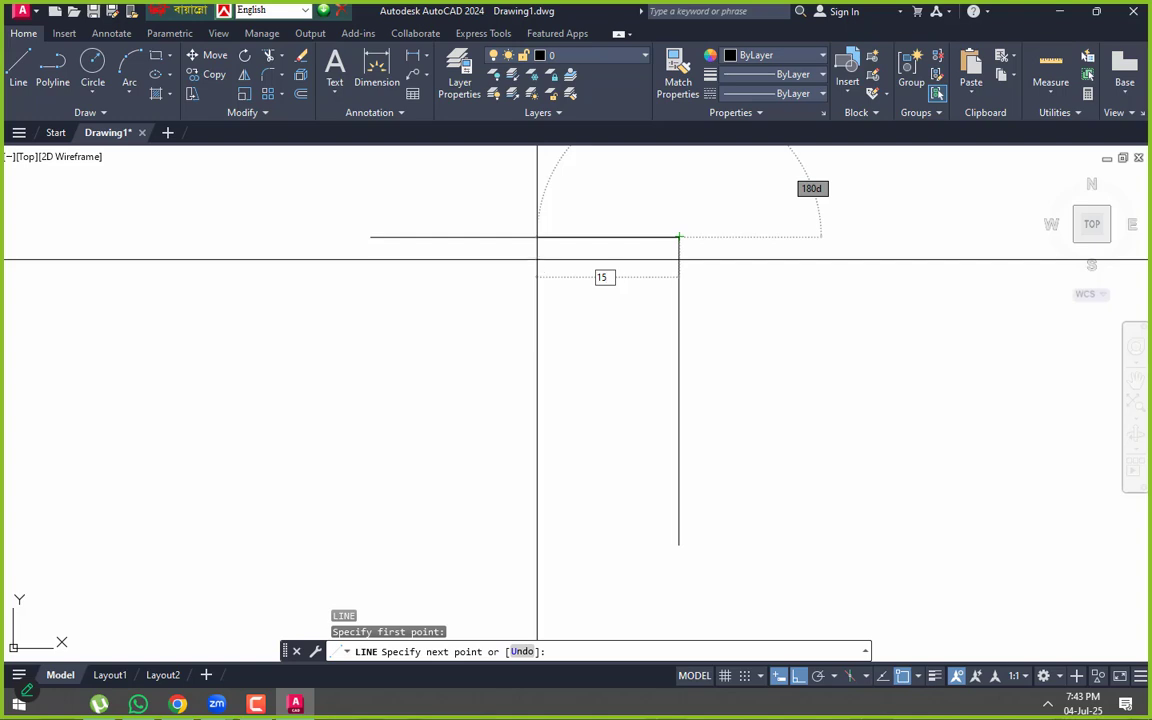
pyautogui.write('150')
pyautogui.press('Return')
pyautogui.click(585, 324)
pyautogui.press('Return')
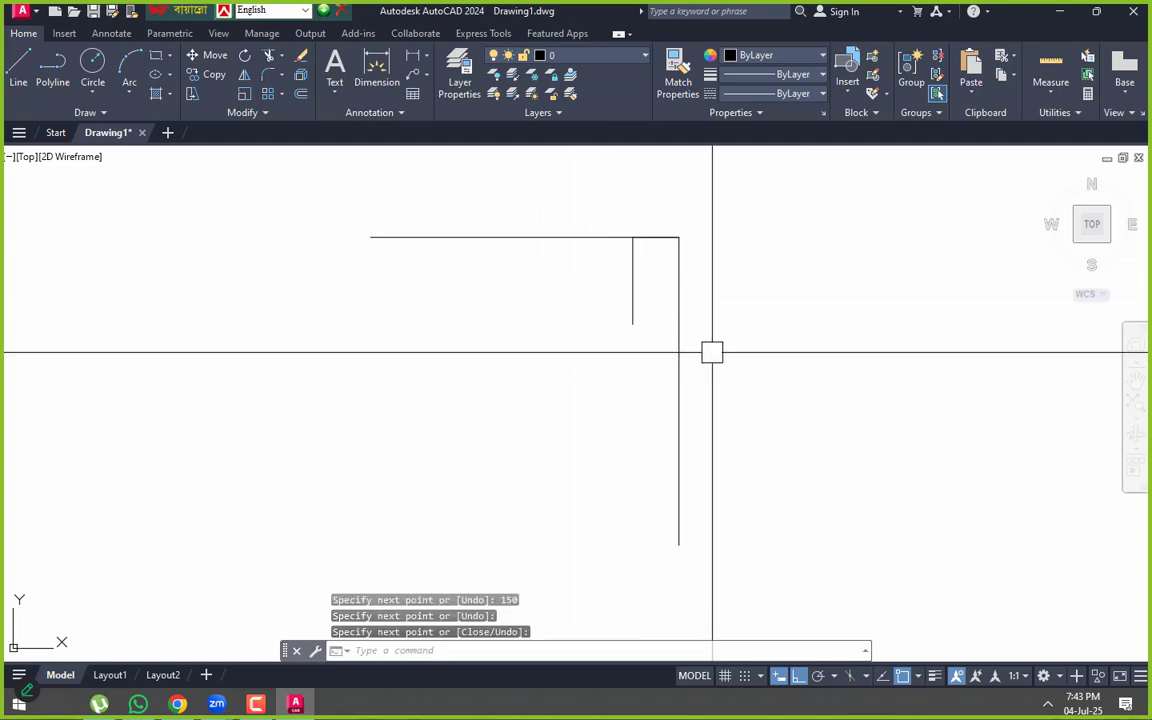
# - Draw two consecutive 300 mm guide segments down from the corner, followed by a horizontal guide leftward from their end
pyautogui.press('Return')
pyautogui.click(679, 237)
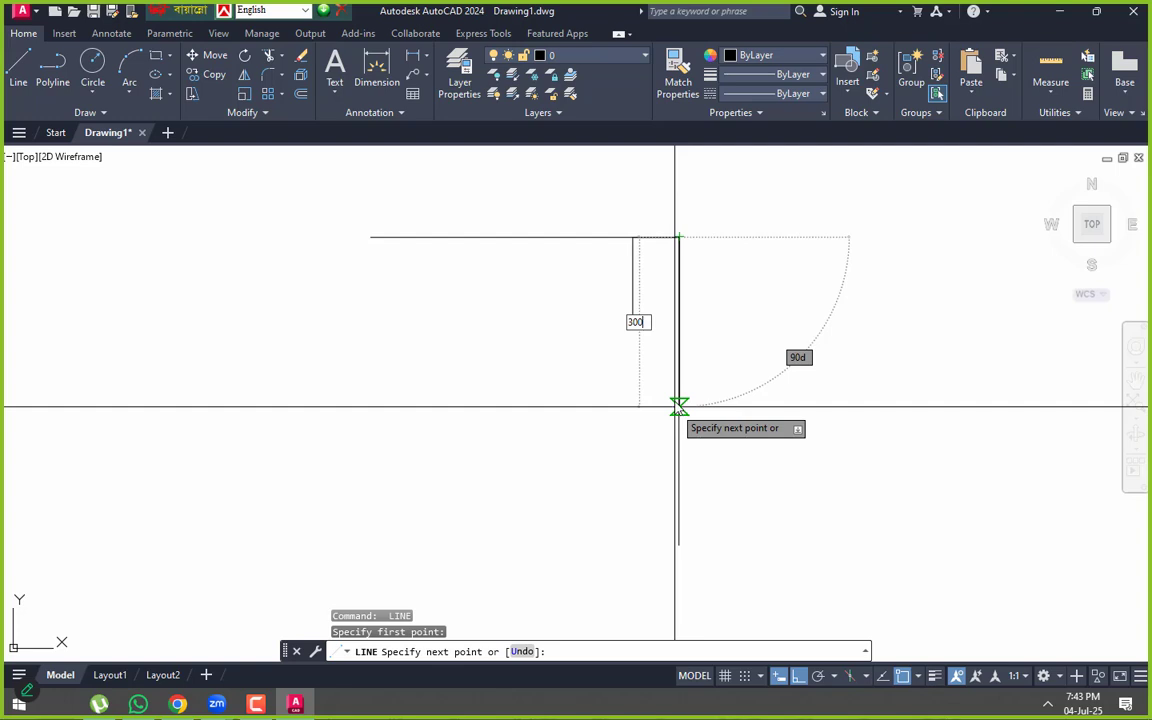
pyautogui.press('Return')
pyautogui.click(504, 422)
pyautogui.press('Return')
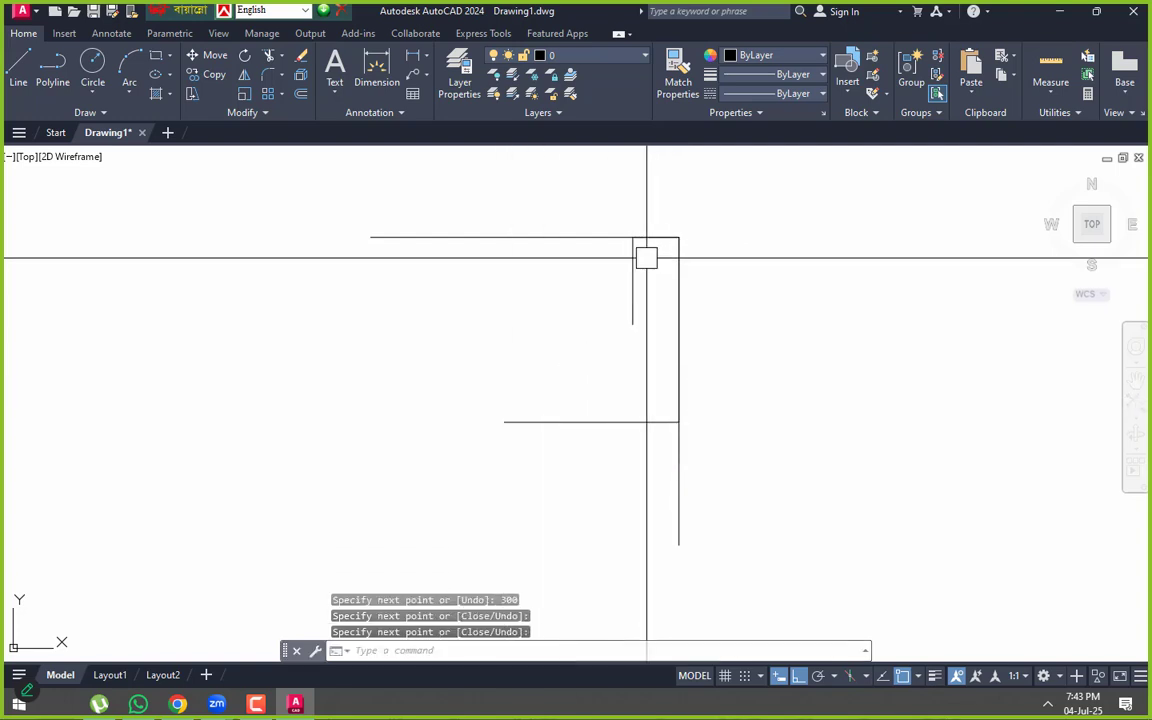
# - Draw a diagonal line from the end of the 150 mm guide to the lower end of the vertical guide segments
pyautogui.press('Return')
pyautogui.click(632, 237)
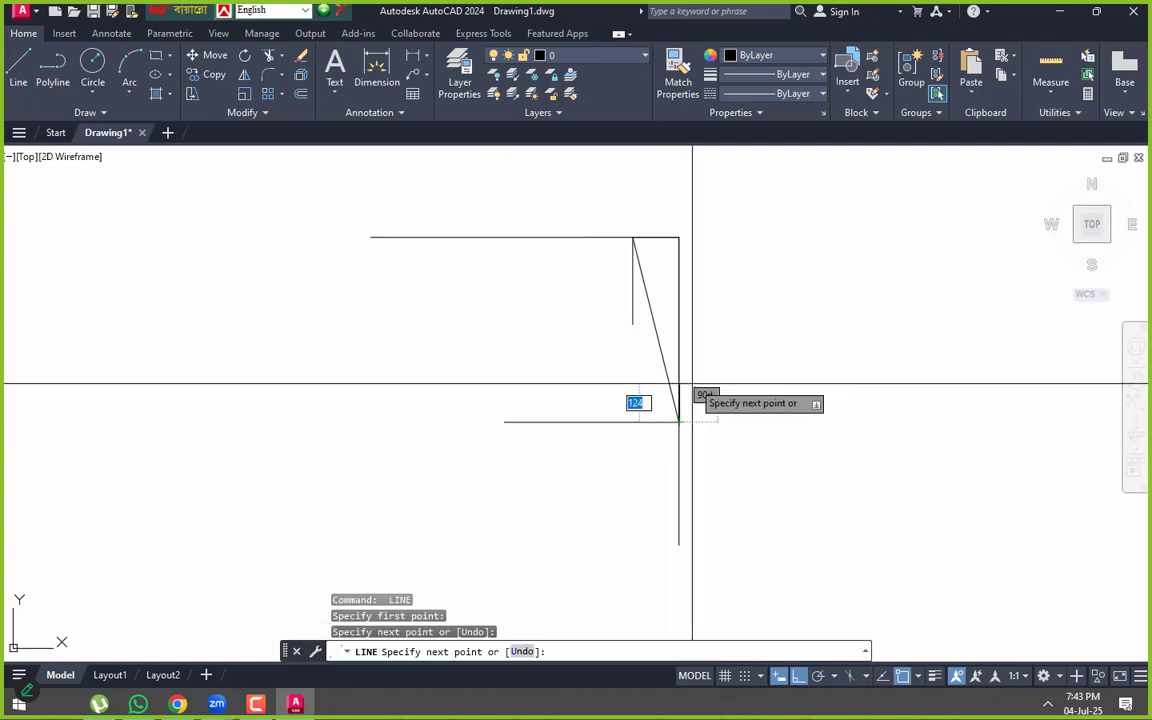
pyautogui.click(692, 384)
pyautogui.press('Return')
# - Erase the short vertical guide beside the diagonal and the horizontal guide at the diagonal's lower end
pyautogui.scroll(4, 663, 301)
pyautogui.click(645, 352)
pyautogui.write('e')
pyautogui.press('Return')
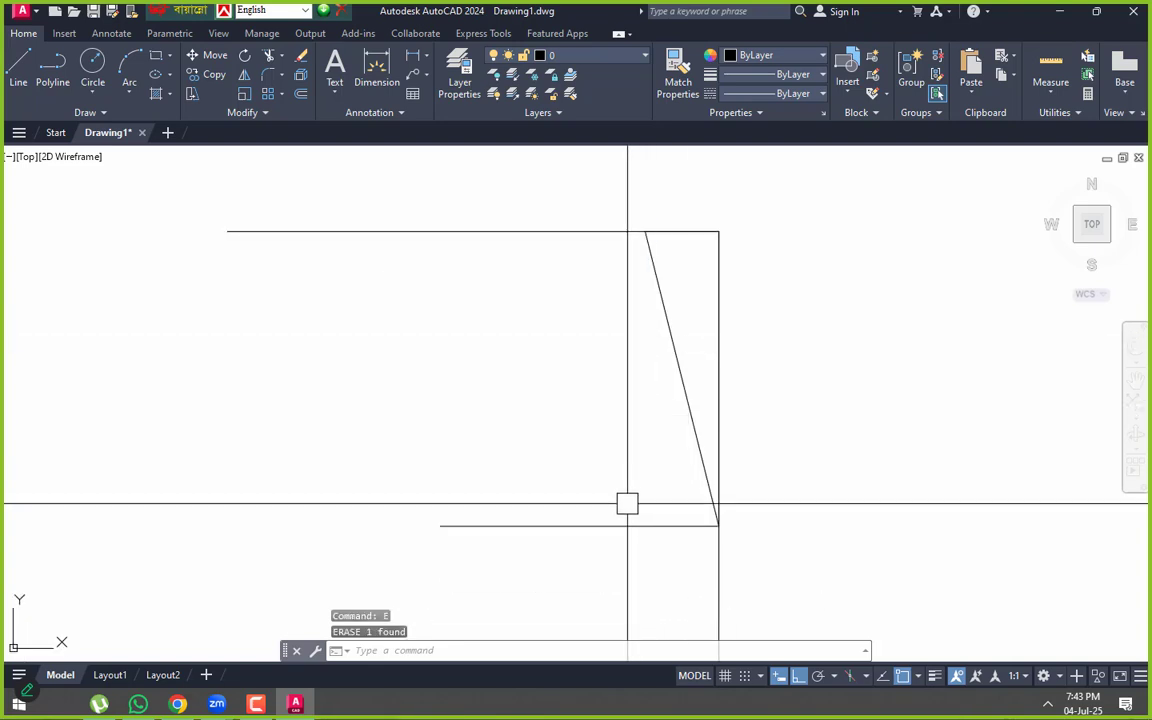
pyautogui.click(626, 518)
pyautogui.press('Delete')
# - Erase the overlapping guide segments that lie on the corner's horizontal and vertical lines
pyautogui.click(718, 304)
pyautogui.click(682, 231)
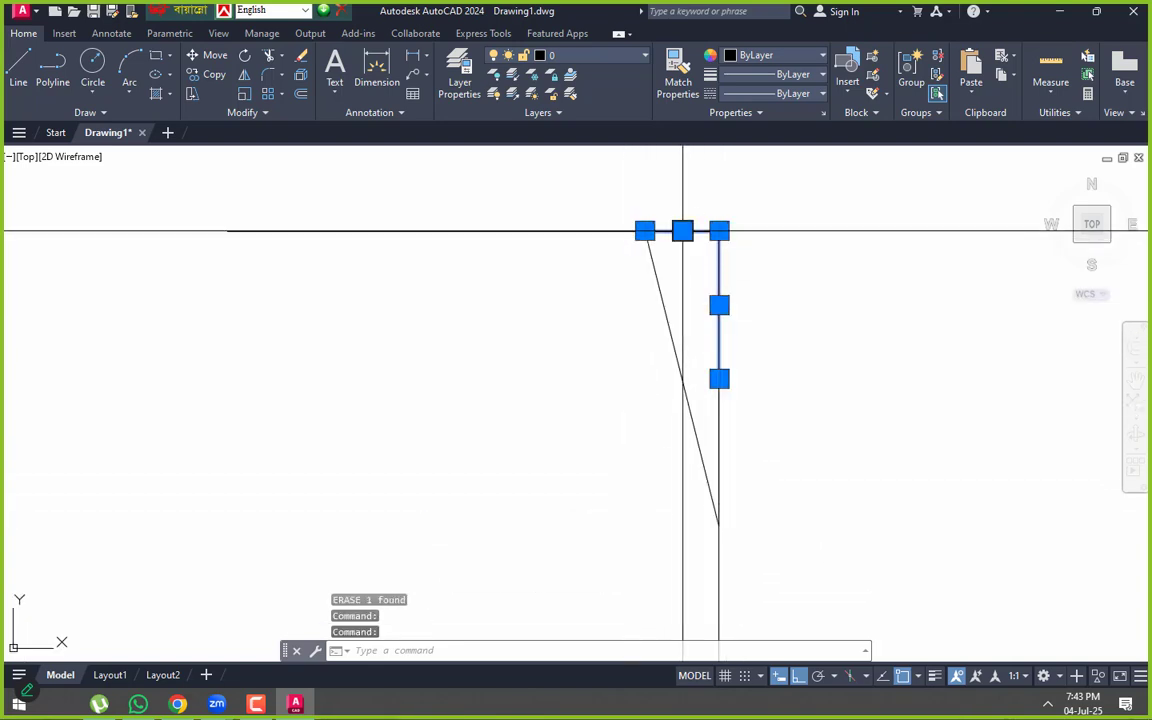
pyautogui.write('e')
pyautogui.press('Return')
pyautogui.click(719, 309)
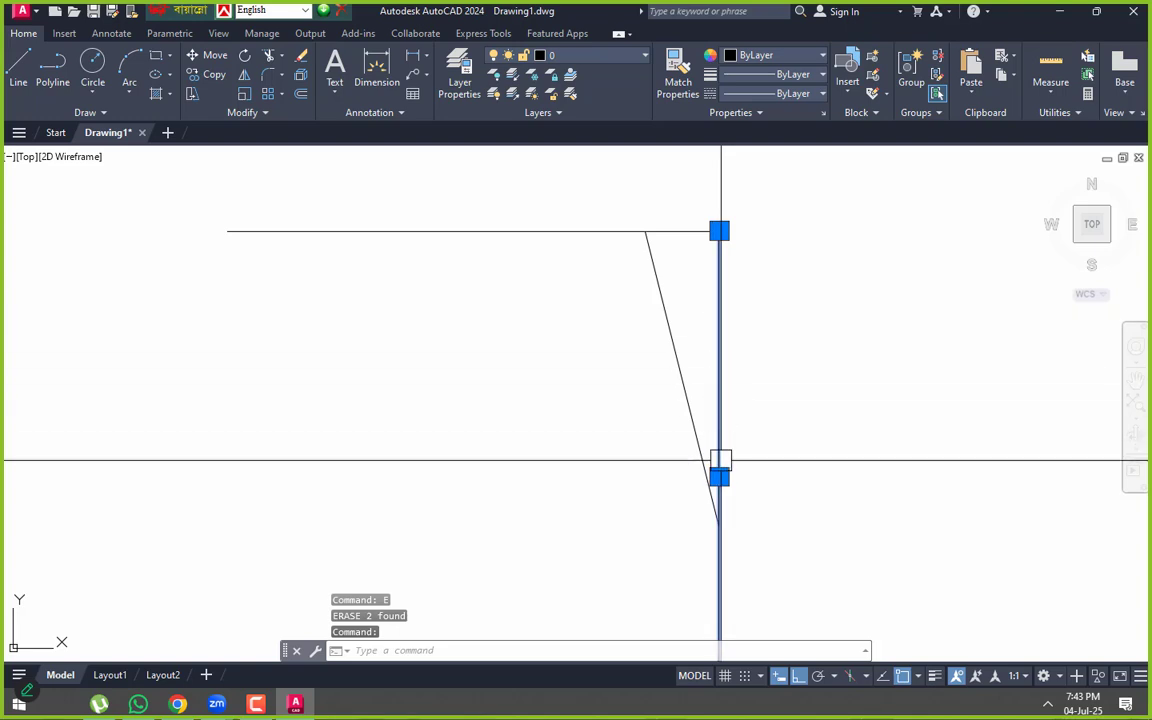
pyautogui.press('Escape')
pyautogui.press('Escape')
pyautogui.scroll(-2, 663, 417)
pyautogui.click(680, 264)
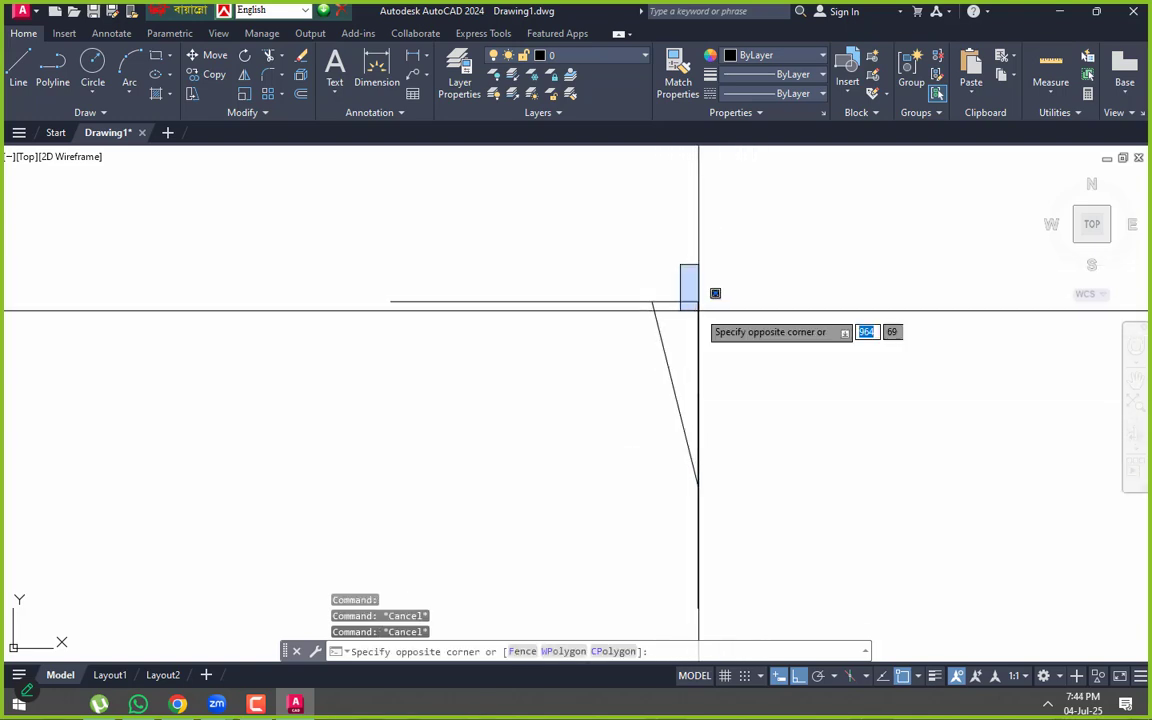
pyautogui.click(725, 517)
pyautogui.write('e')
pyautogui.press('Return')
pyautogui.click(627, 254)
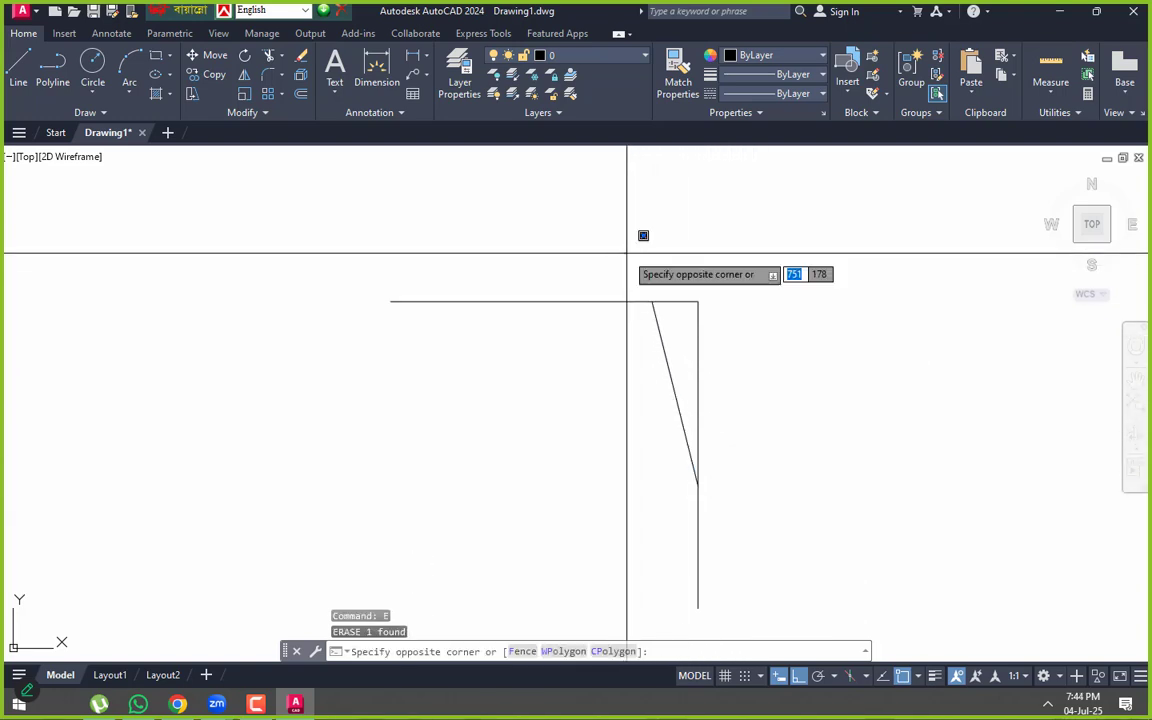
pyautogui.press('Escape')
pyautogui.press('Escape')
pyautogui.press('Escape')
# - Examine the two perpendicular lines and the diagonal guide spanning their corner
pyautogui.scroll(2, 689, 398)
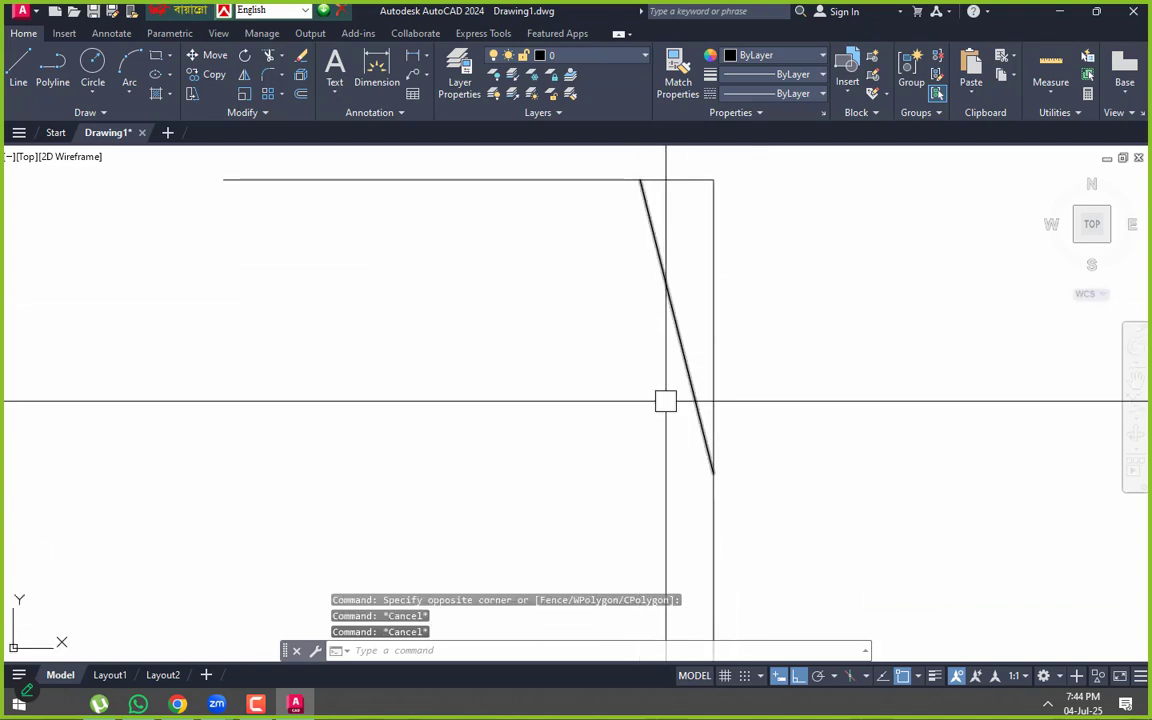
pyautogui.moveTo(665, 401); pyautogui.dragTo(643, 462, button='middle')
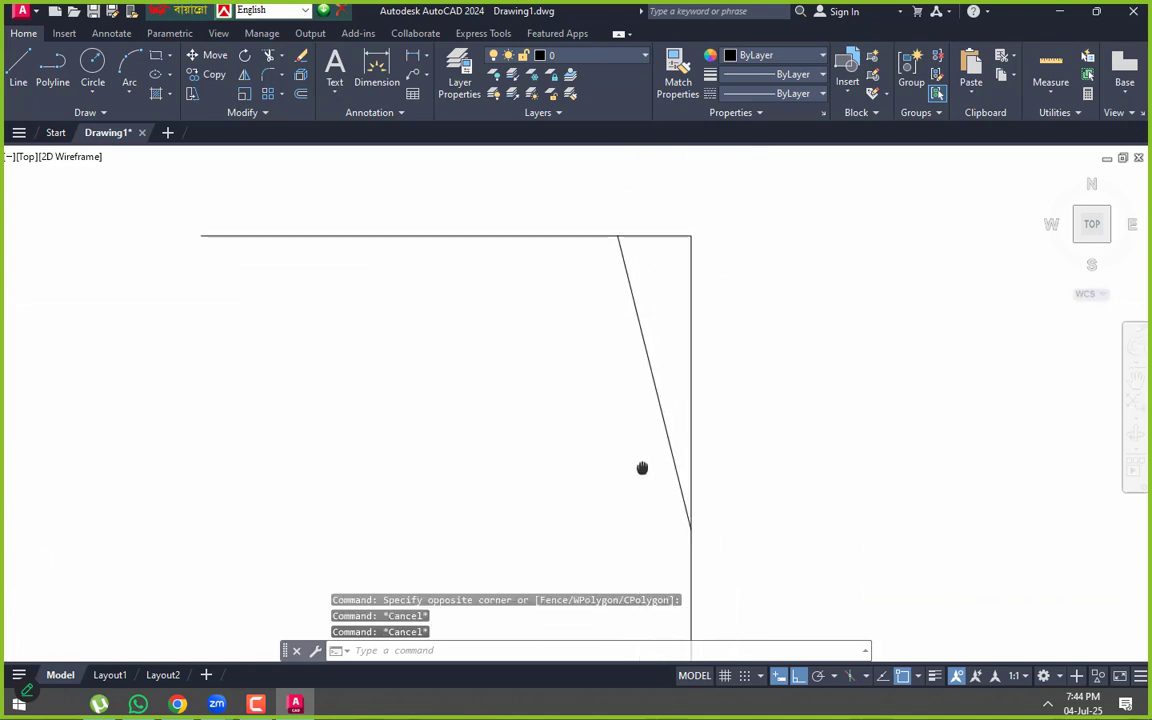
pyautogui.click(520, 236)
pyautogui.click(690, 555)
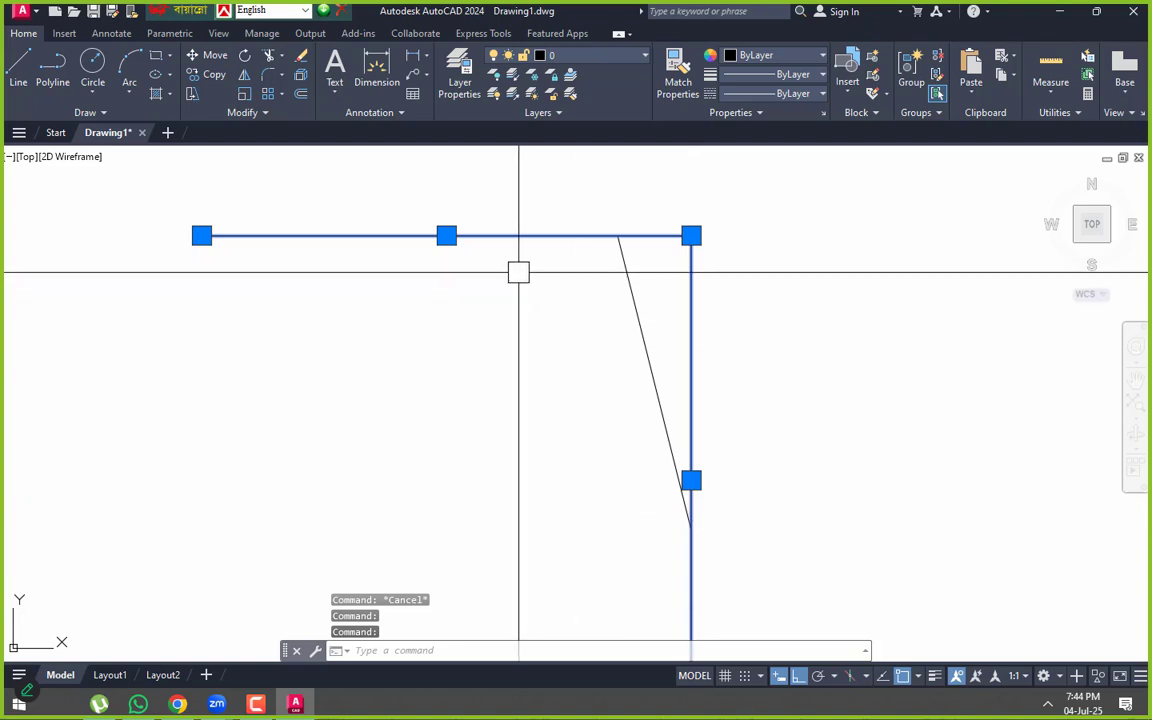
pyautogui.press('Escape')
pyautogui.press('Escape')
pyautogui.scroll(-3, 625, 338)
pyautogui.moveTo(648, 378); pyautogui.dragTo(577, 306, button='middle')
pyautogui.moveTo(567, 254); pyautogui.dragTo(620, 383, button='middle')
pyautogui.scroll(2, 612, 365)
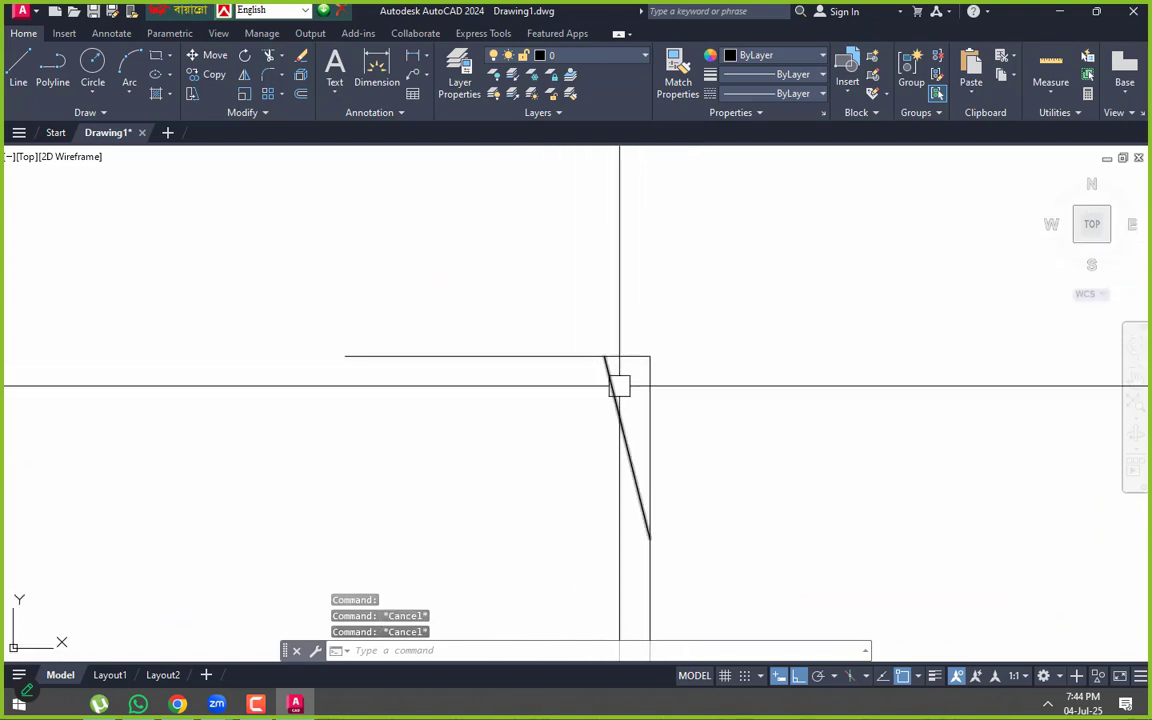
pyautogui.press('Escape')
pyautogui.moveTo(611, 458); pyautogui.dragTo(558, 378, button='middle')
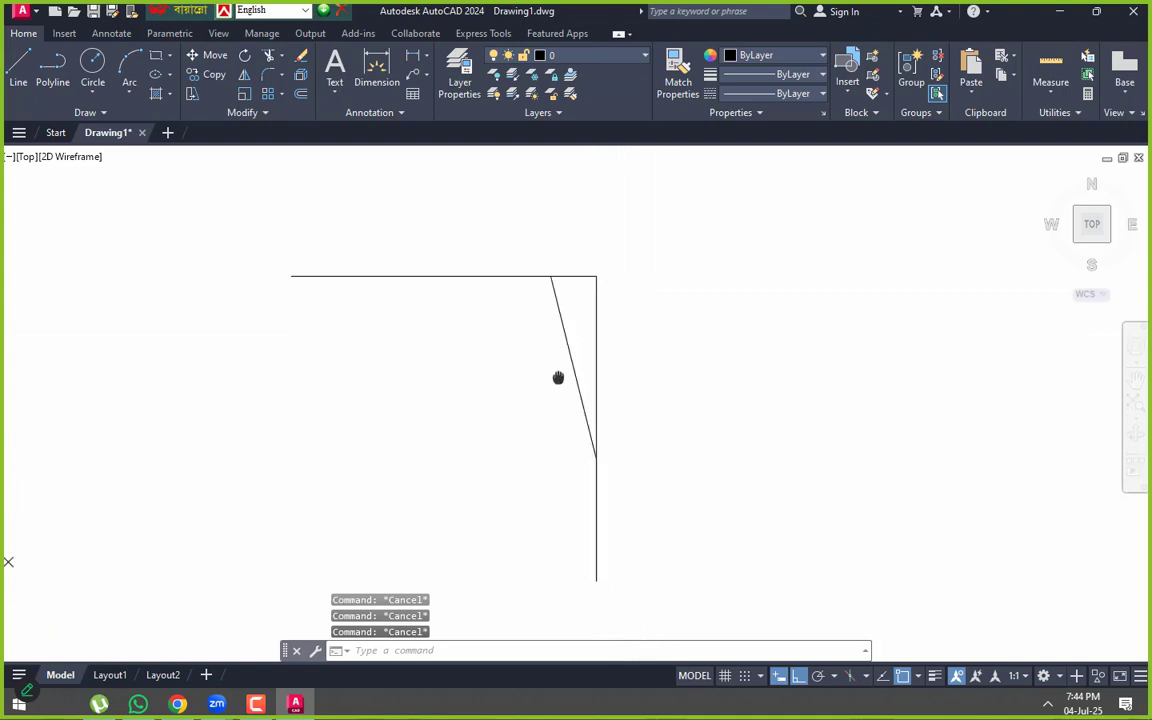
pyautogui.click(470, 270)
pyautogui.click(597, 460)
pyautogui.press('Escape')
# - Chamfer the corner with first distance 150 and second distance 300, picking the horizontal line first and the vertical line second
pyautogui.write('c')
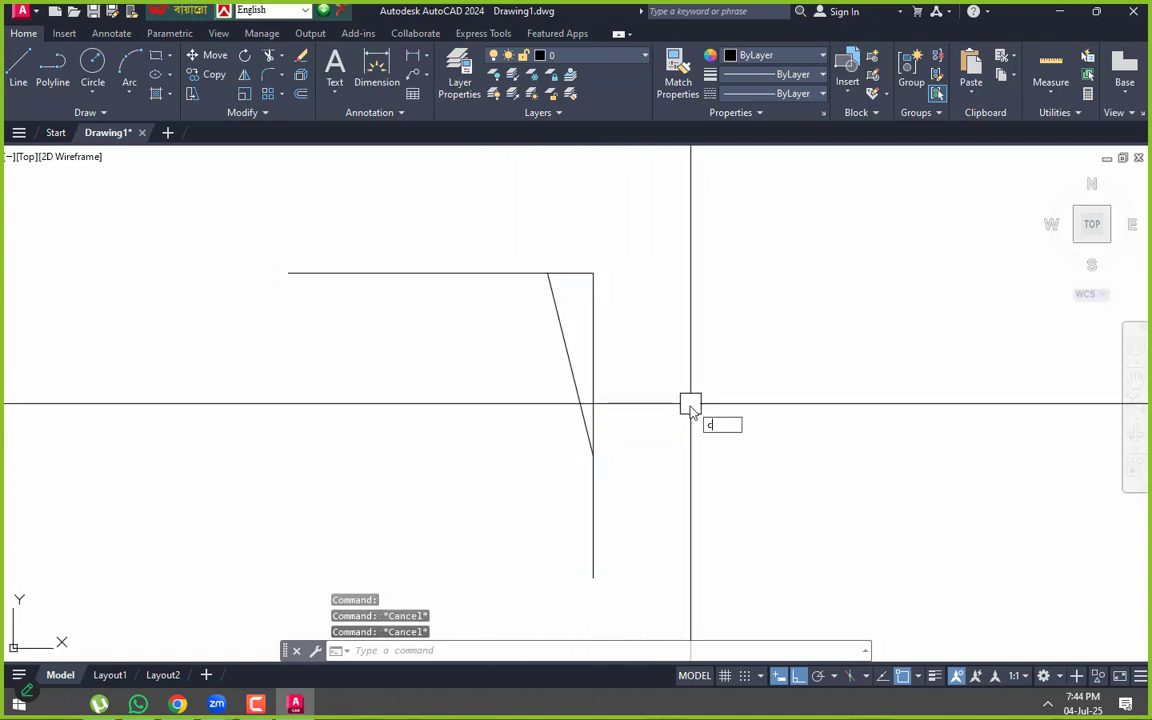
pyautogui.write('ha')
pyautogui.press('Return')
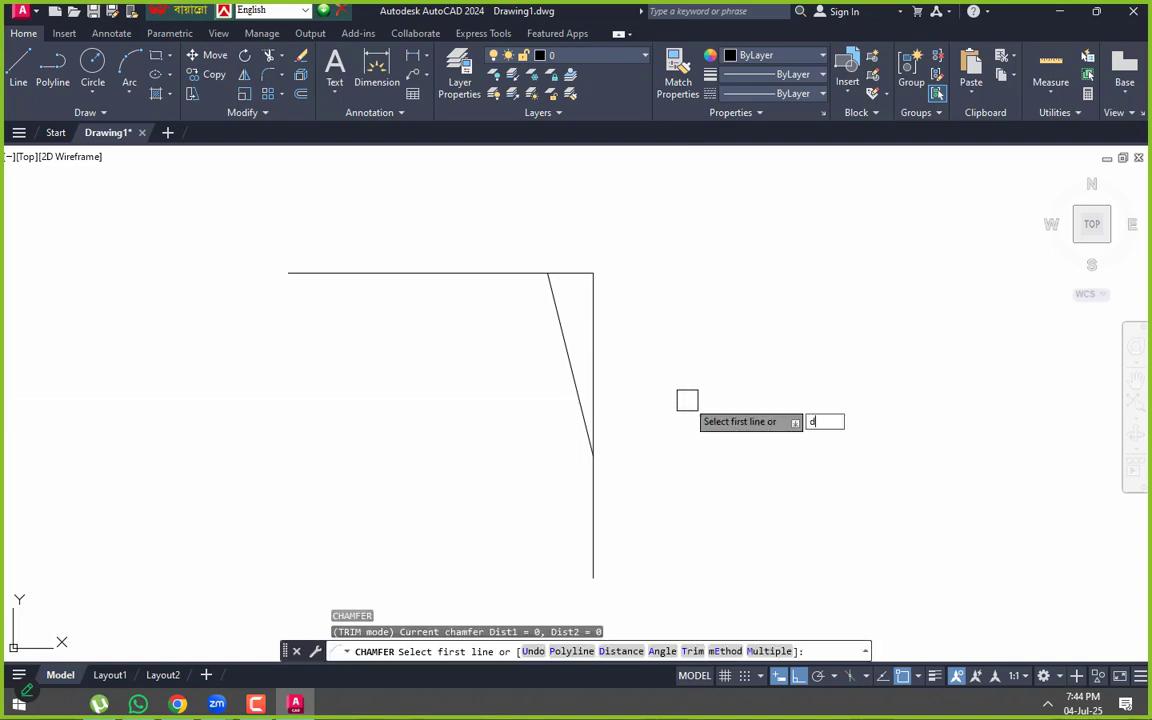
pyautogui.write('di')
pyautogui.press('Return')
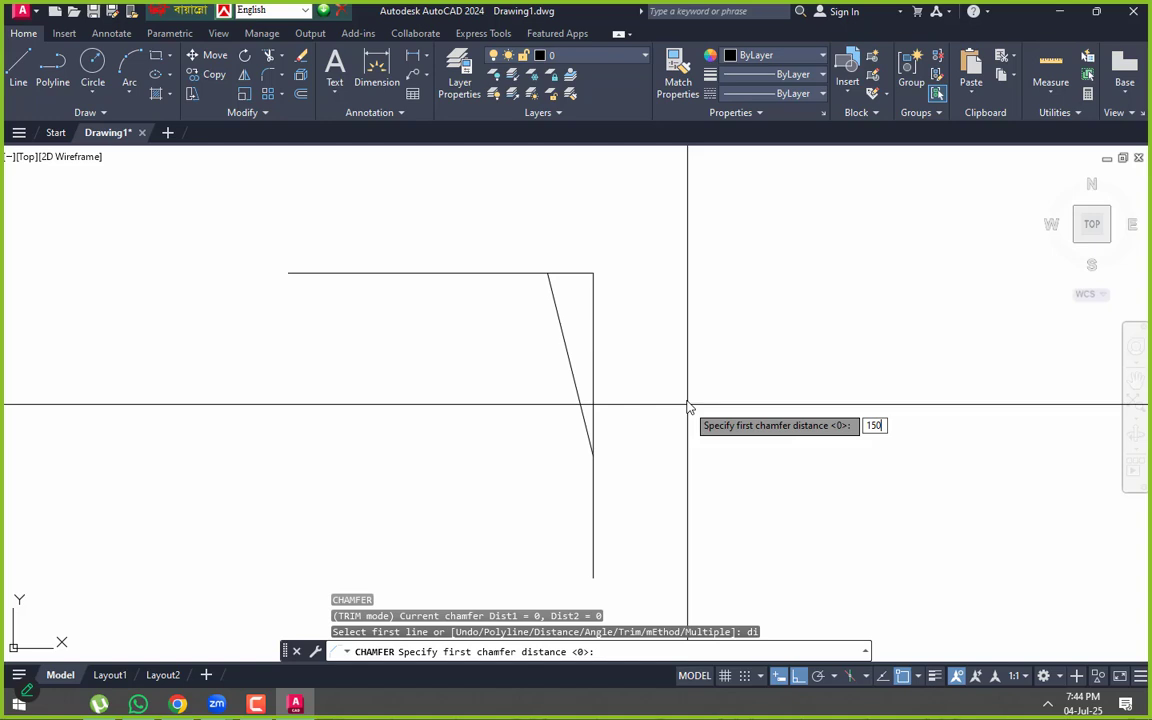
pyautogui.press('Return')
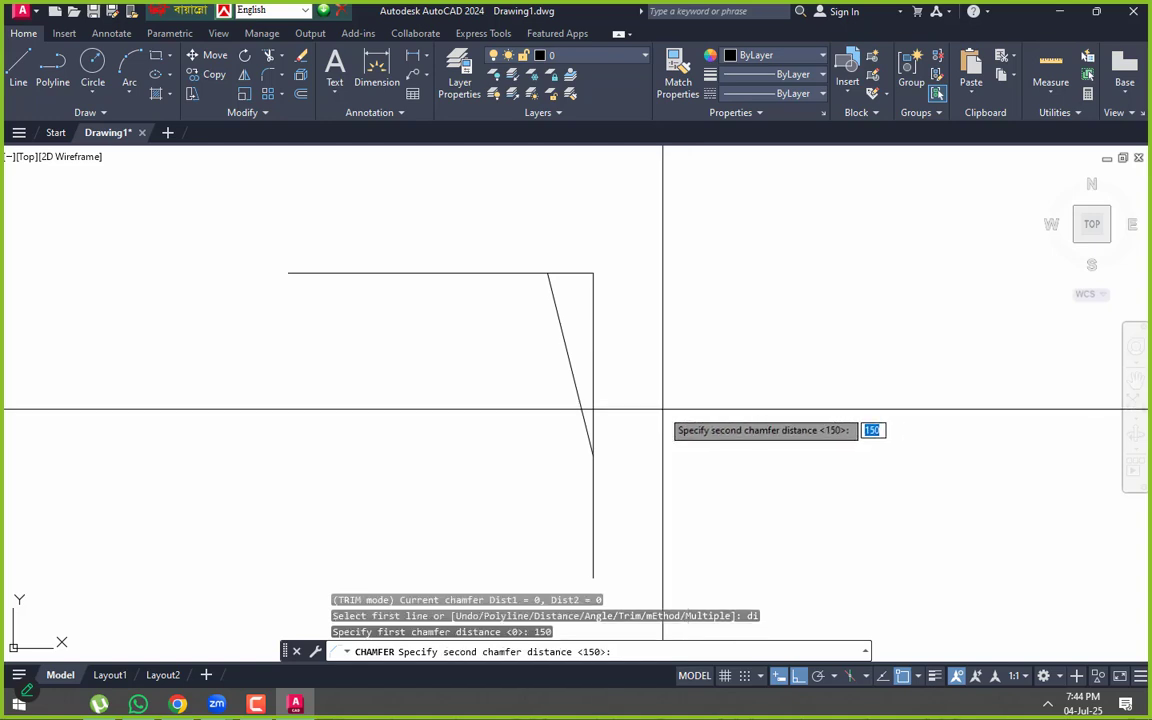
pyautogui.write('300')
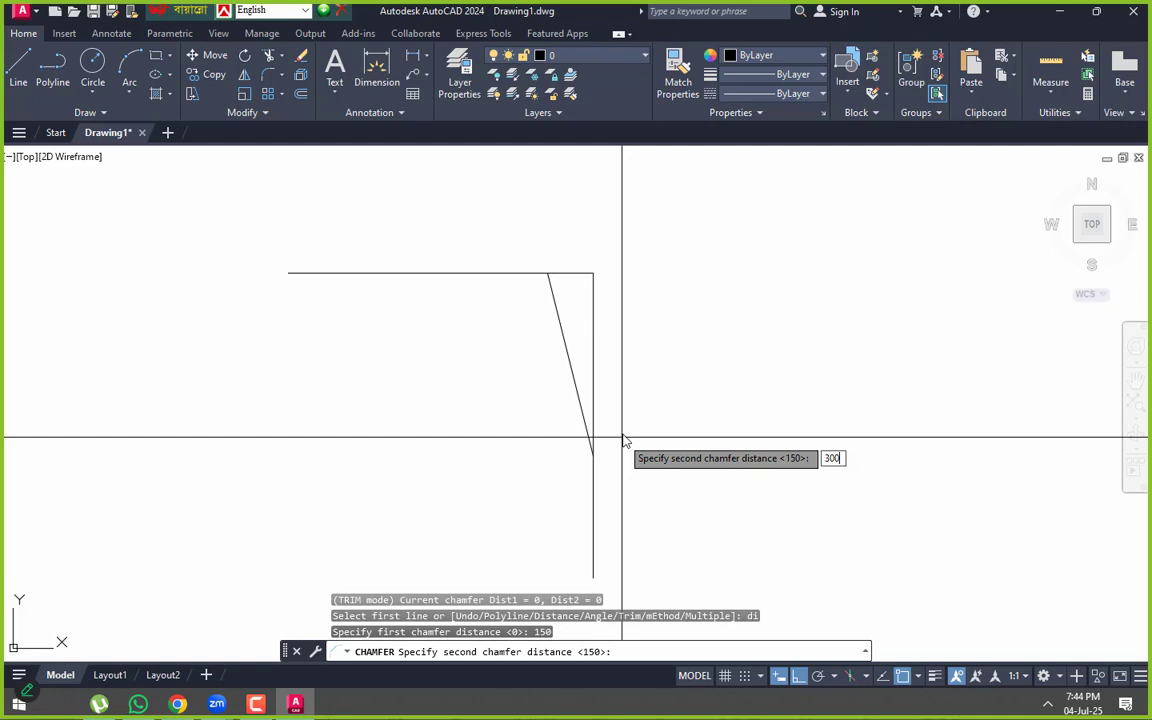
pyautogui.press('Return')
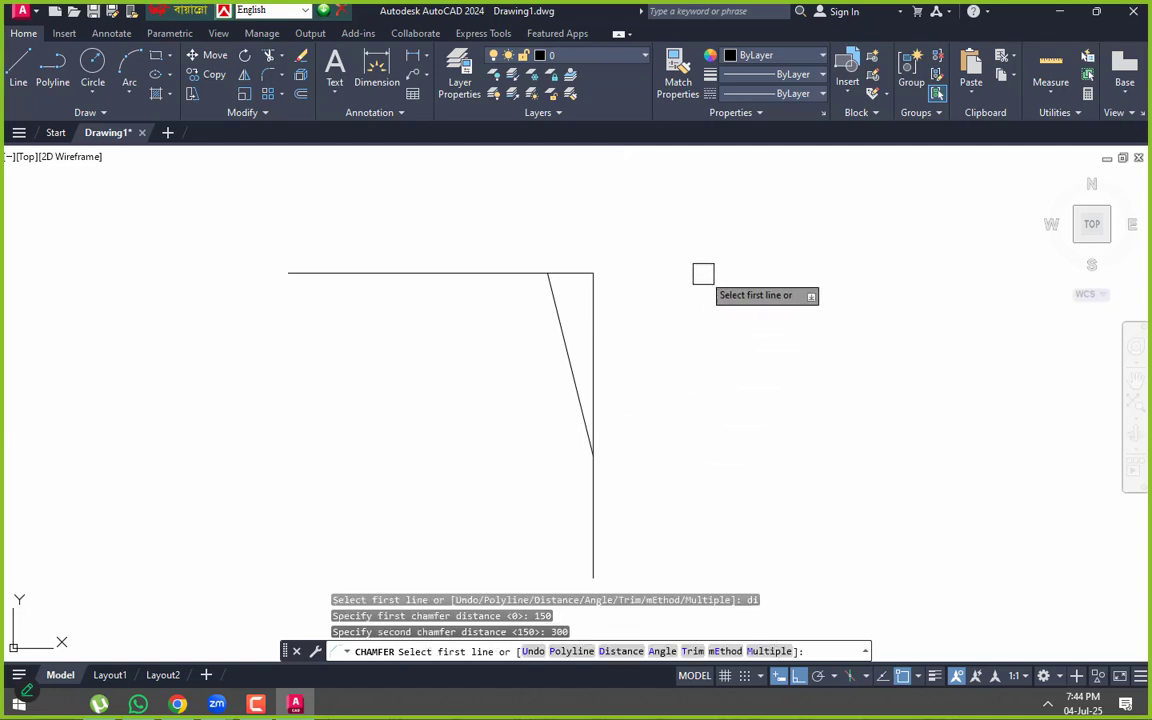
pyautogui.click(427, 273)
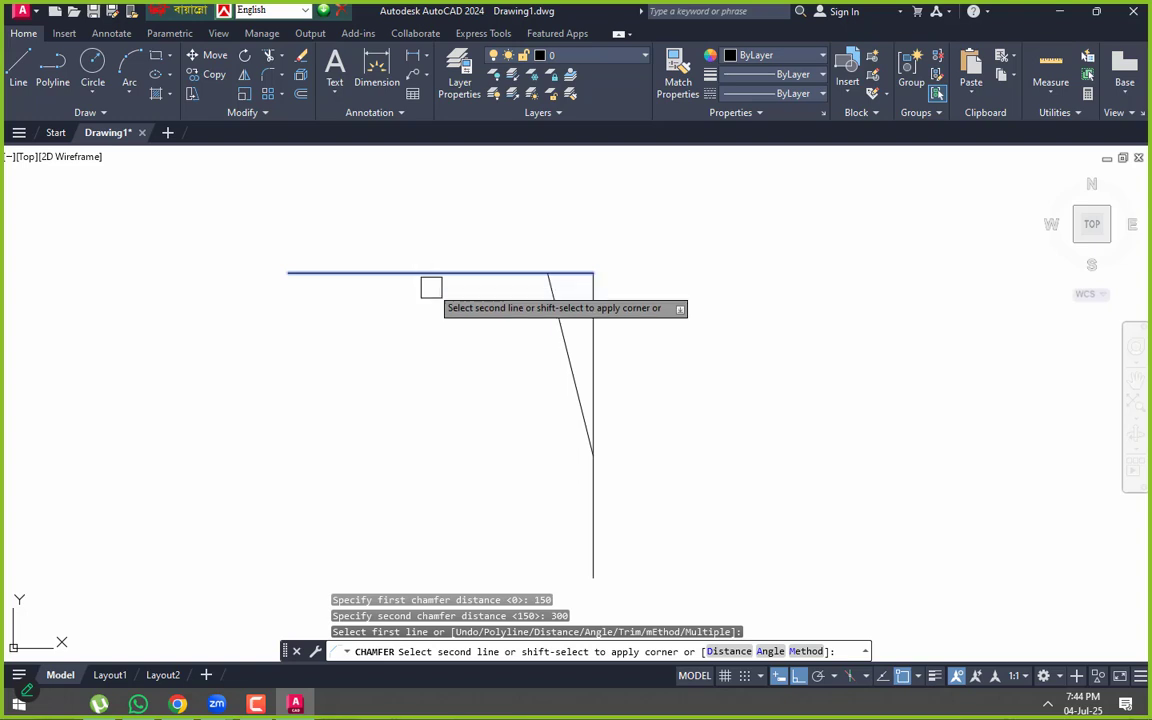
pyautogui.click(588, 530)
pyautogui.scroll(2, 551, 306)
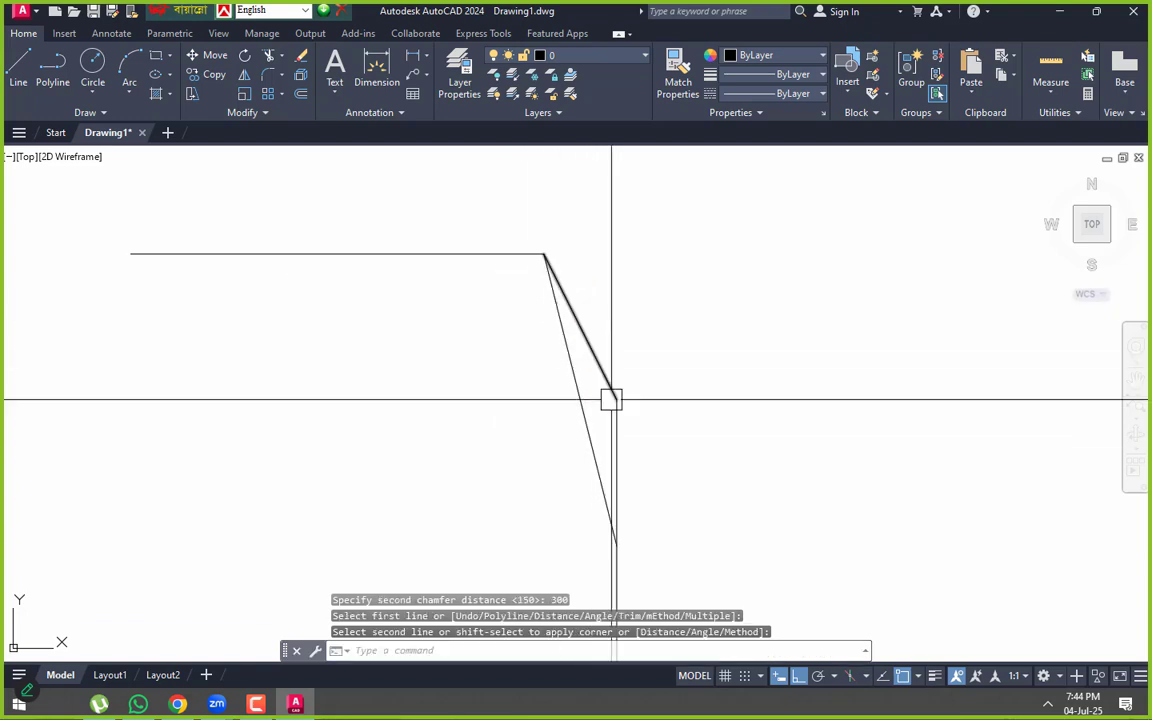
pyautogui.click(581, 405)
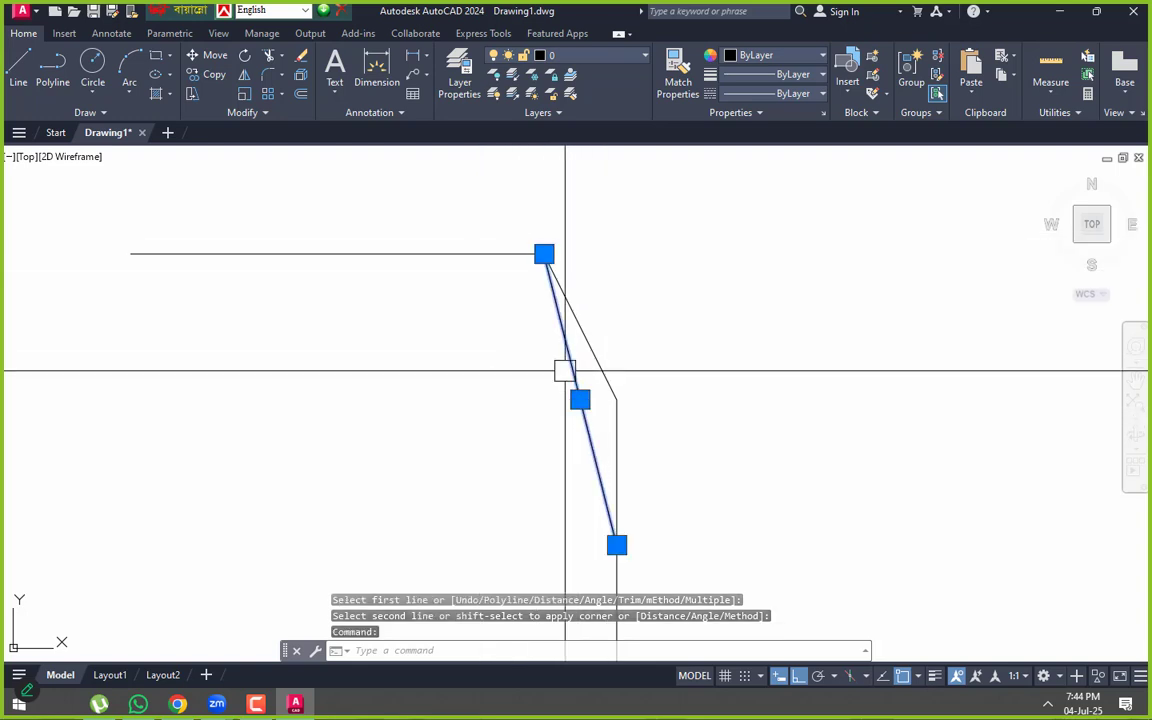
pyautogui.press('Escape')
pyautogui.press('Escape')
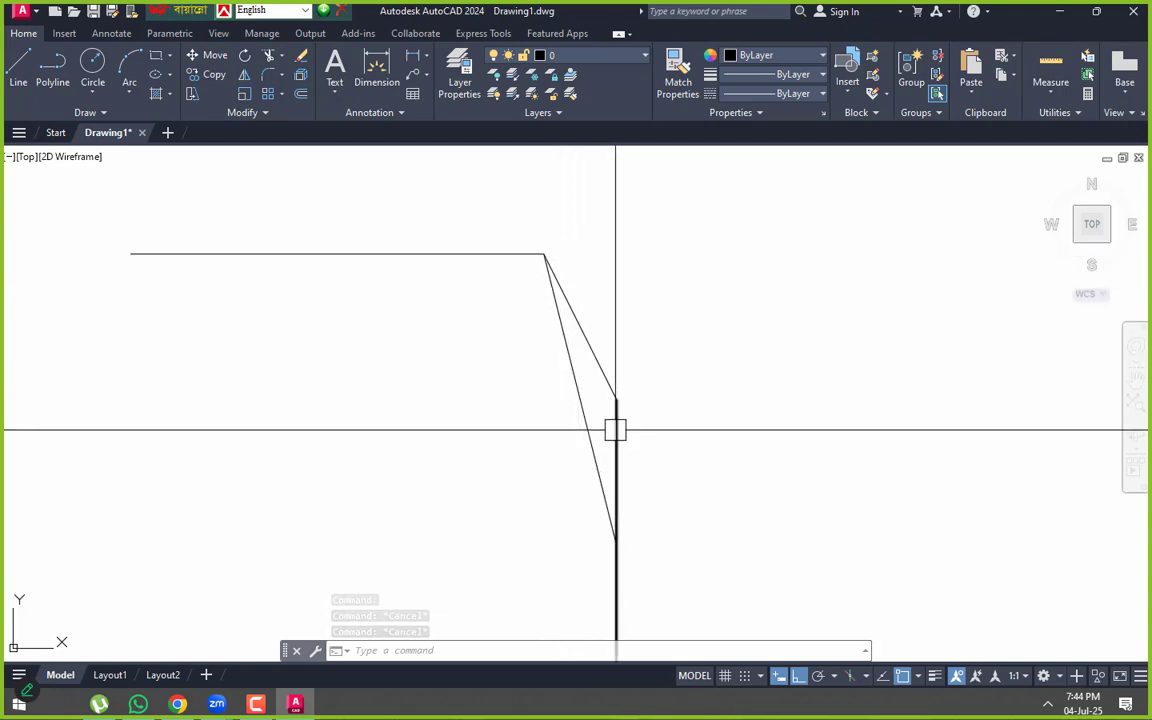
pyautogui.click(376, 68)
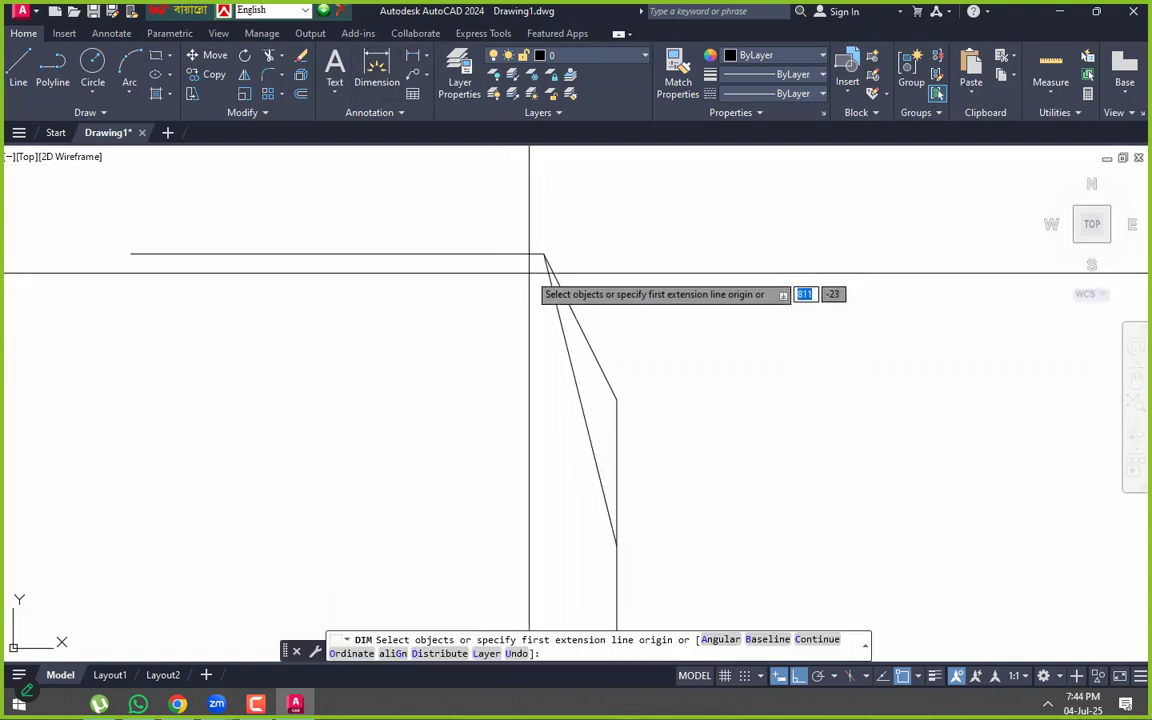
pyautogui.click(616, 545)
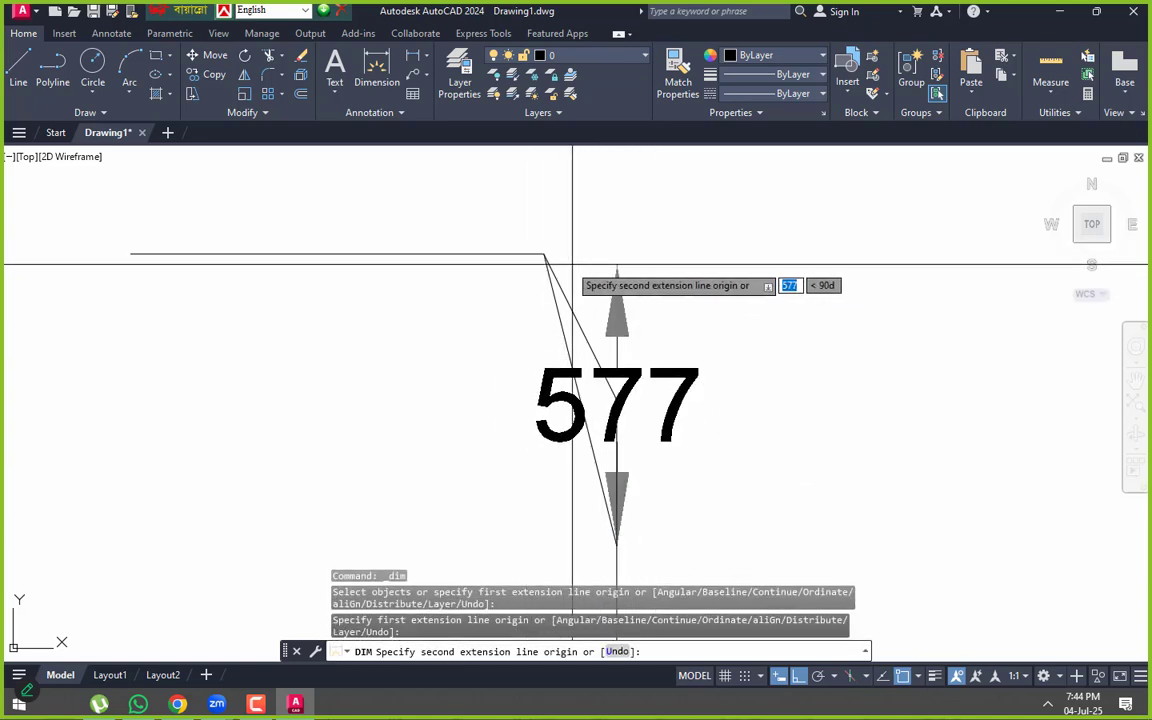
pyautogui.press('Escape')
# - Draw a horizontal guide line outward from the diagonals' shared upper end and a vertical one from the longer diagonal's lower end up to it
pyautogui.scroll(2, 690, 338)
pyautogui.press('l')
pyautogui.press('Return')
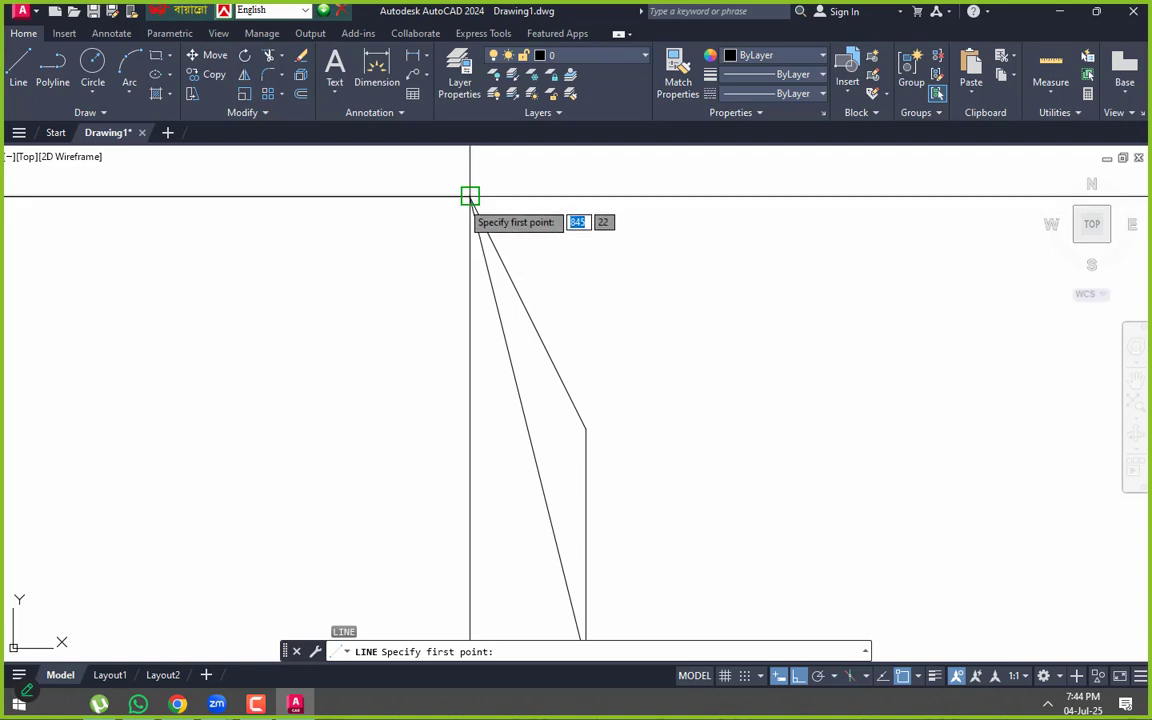
pyautogui.click(470, 197)
pyautogui.click(740, 197)
pyautogui.moveTo(609, 614); pyautogui.dragTo(666, 450, button='middle')
pyautogui.press('Return')
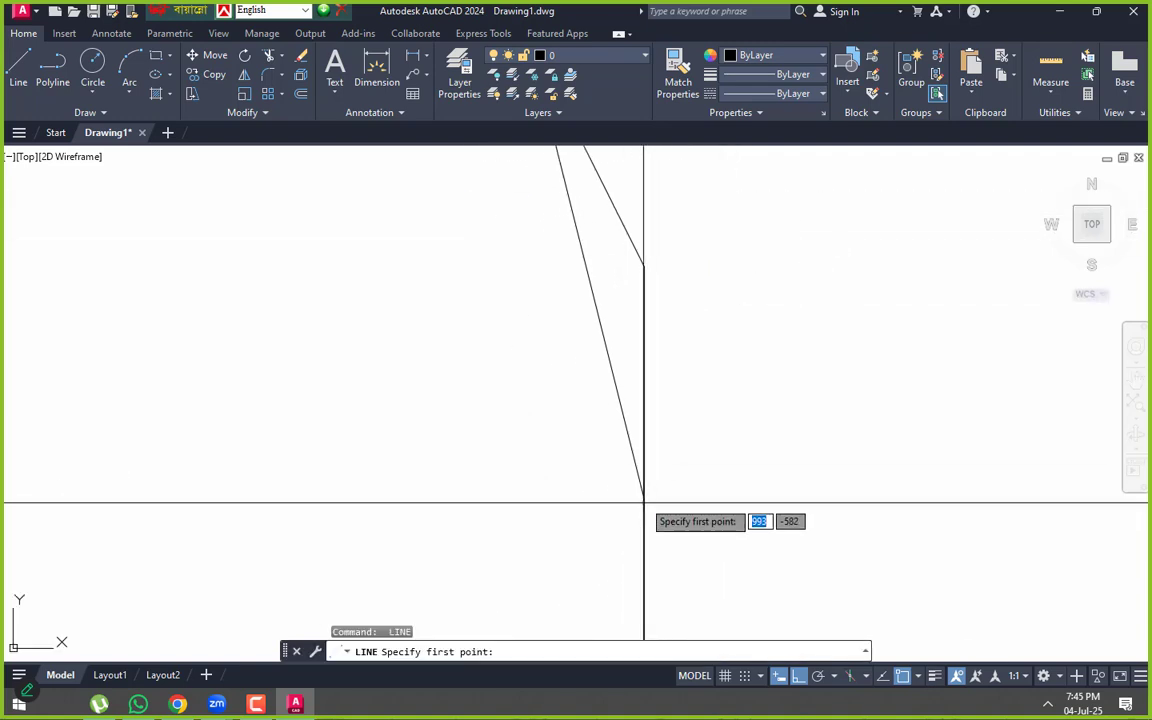
pyautogui.click(643, 500)
pyautogui.scroll(-4, 646, 511)
pyautogui.click(640, 326)
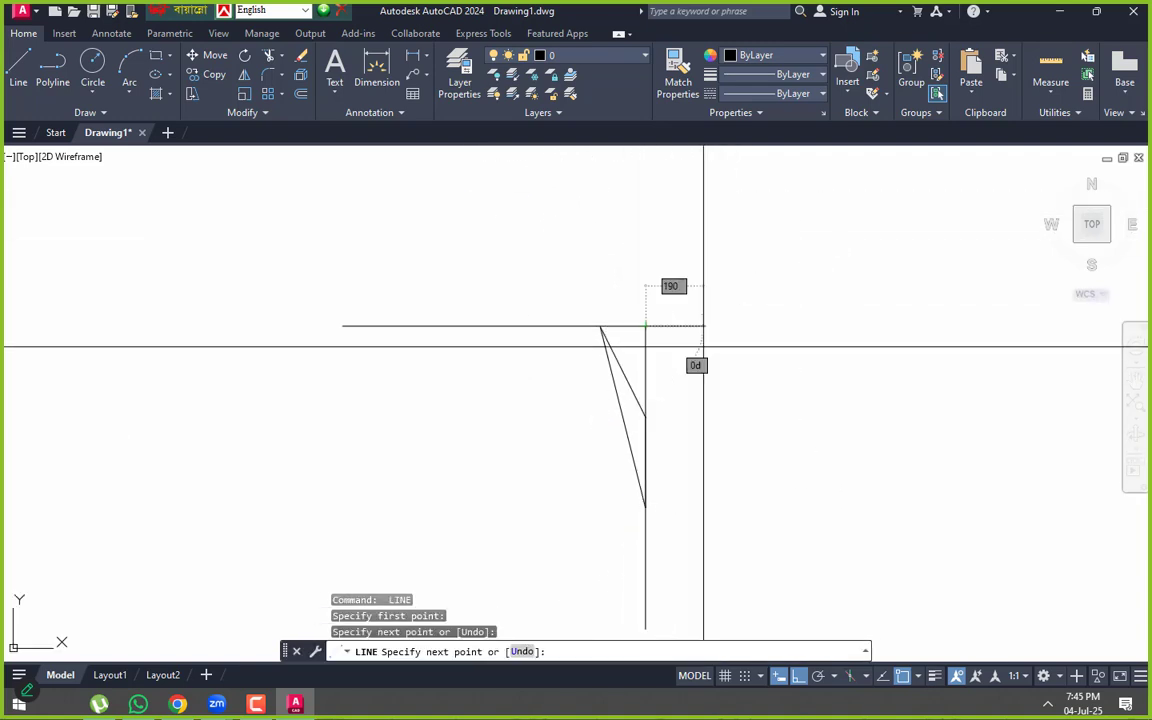
pyautogui.press('Escape')
# - Erase the vertical guide line that runs up to the horizontal guide
pyautogui.moveTo(636, 358); pyautogui.dragTo(630, 338, button='middle')
pyautogui.click(640, 326)
pyautogui.press('Escape')
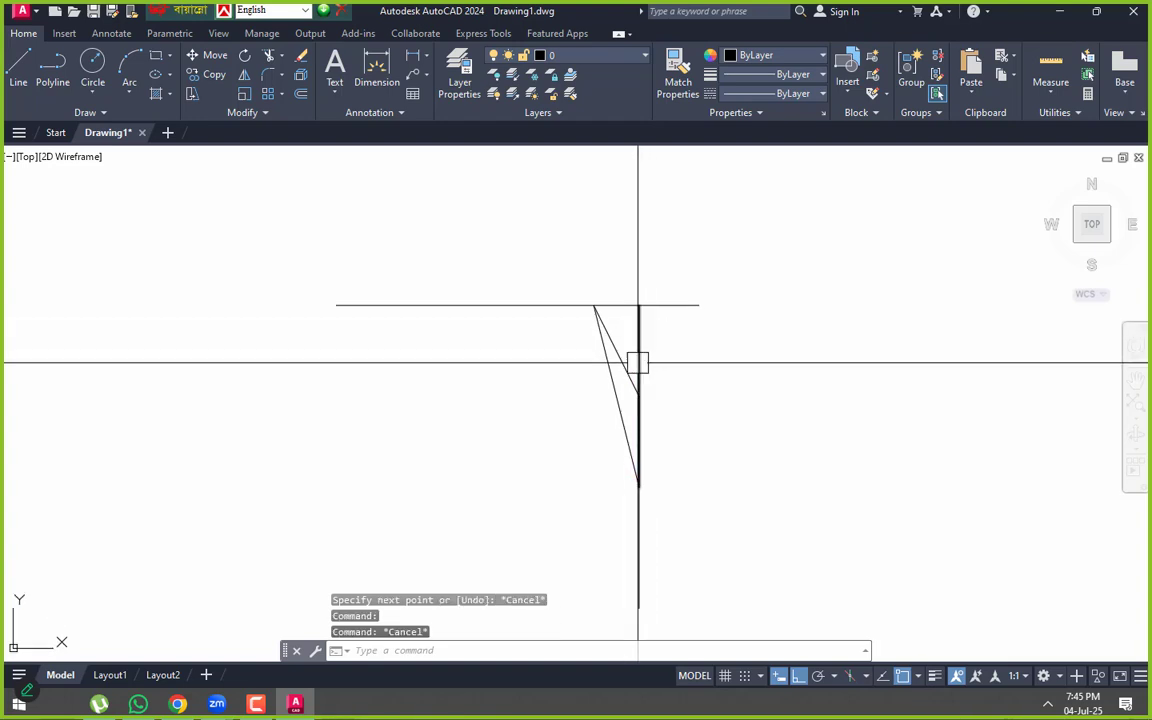
pyautogui.press('Escape')
pyautogui.click(640, 347)
pyautogui.press('Return')
# - Erase both chamfer diagonals between the horizontal line and the vertical line
pyautogui.scroll(2, 633, 378)
pyautogui.click(600, 391)
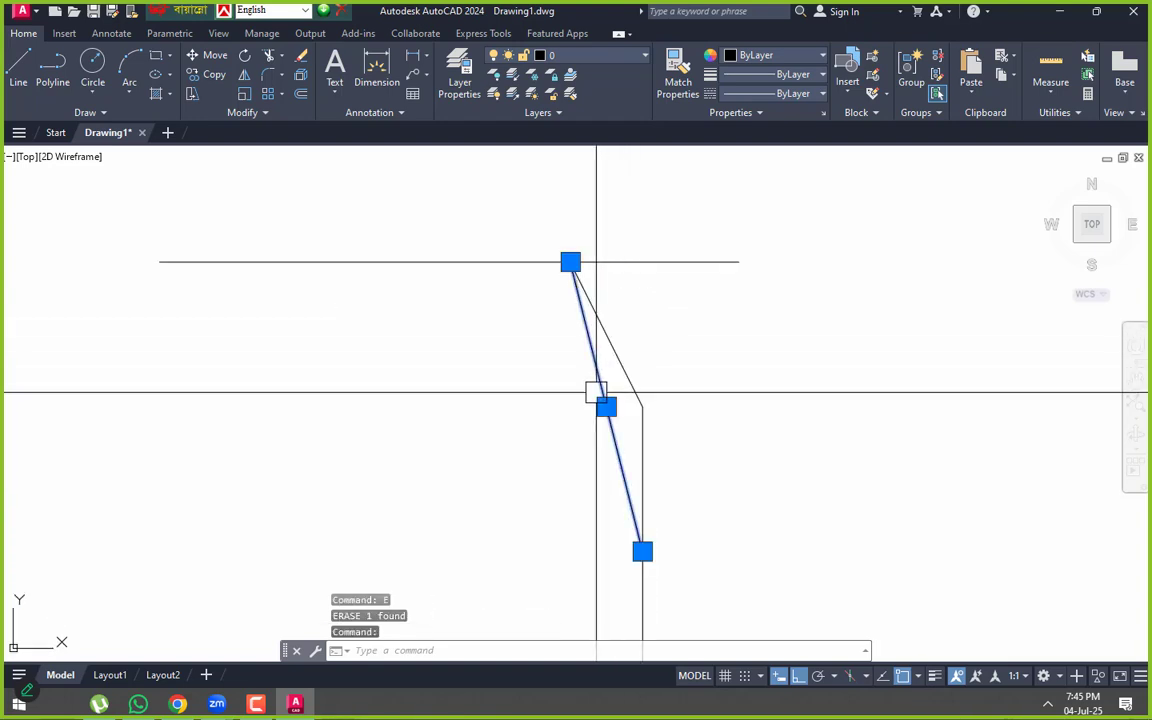
pyautogui.write('e')
pyautogui.press('Return')
pyautogui.click(647, 312)
pyautogui.click(504, 345)
pyautogui.press('Return')
# - Erase the horizontal guide segment extending past the end of the horizontal line
pyautogui.click(692, 262)
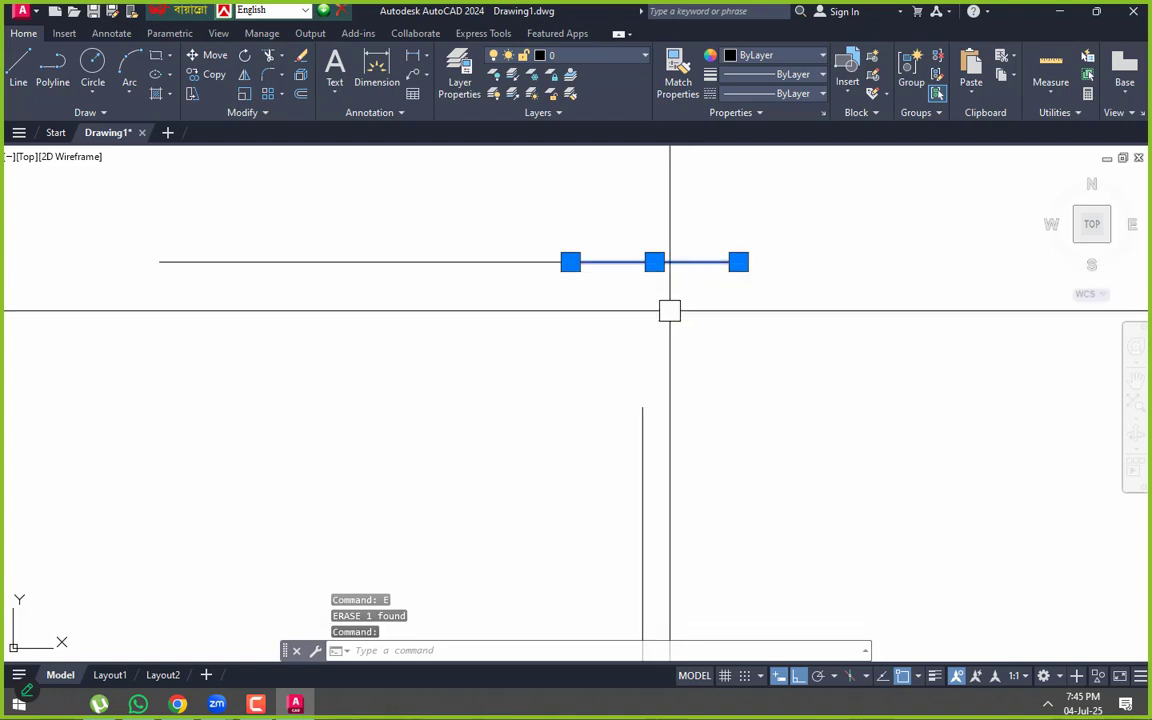
pyautogui.write('e')
pyautogui.press('Return')
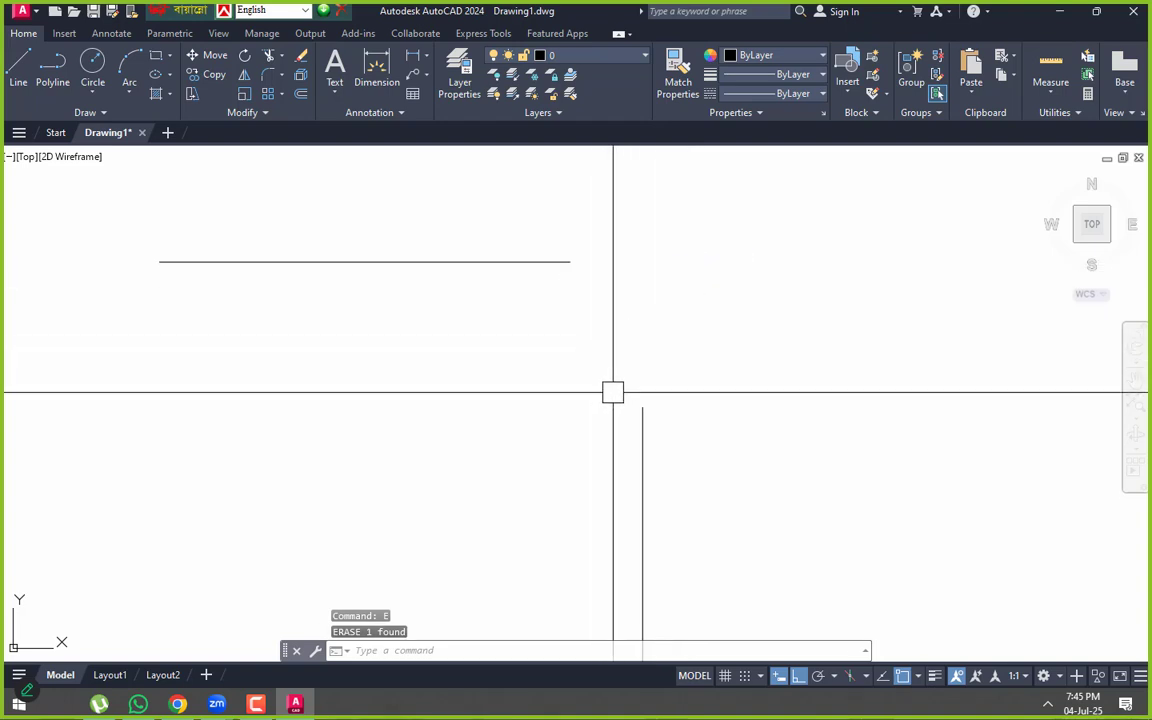
# - Chamfer the two lines with distances 150 and 300, picking the vertical line first and the horizontal line second
pyautogui.write('xga')
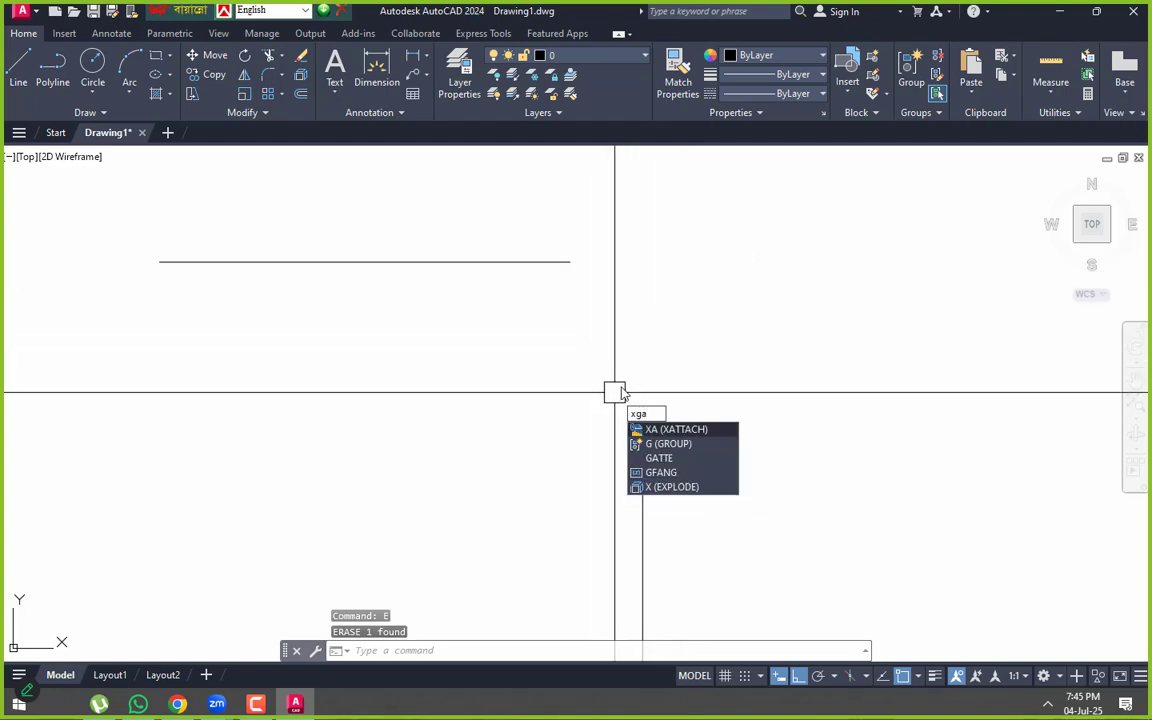
pyautogui.press('Escape')
pyautogui.press('Escape')
pyautogui.write('ch')
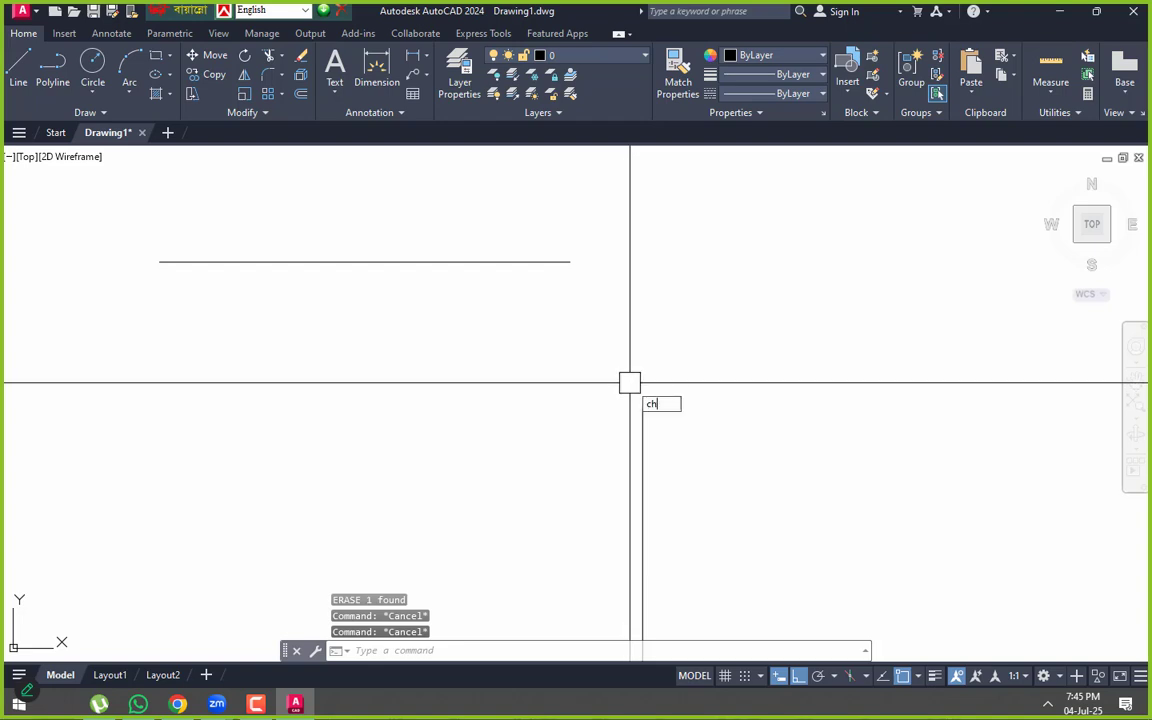
pyautogui.write('a')
pyautogui.press('Return')
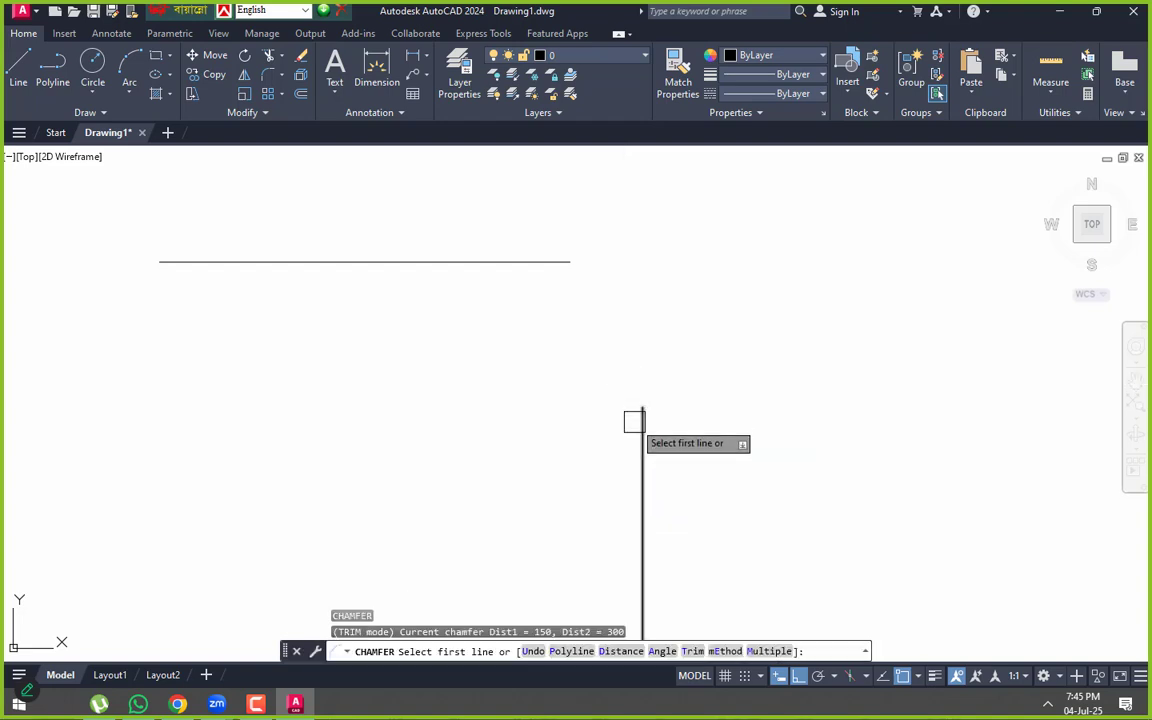
pyautogui.click(642, 425)
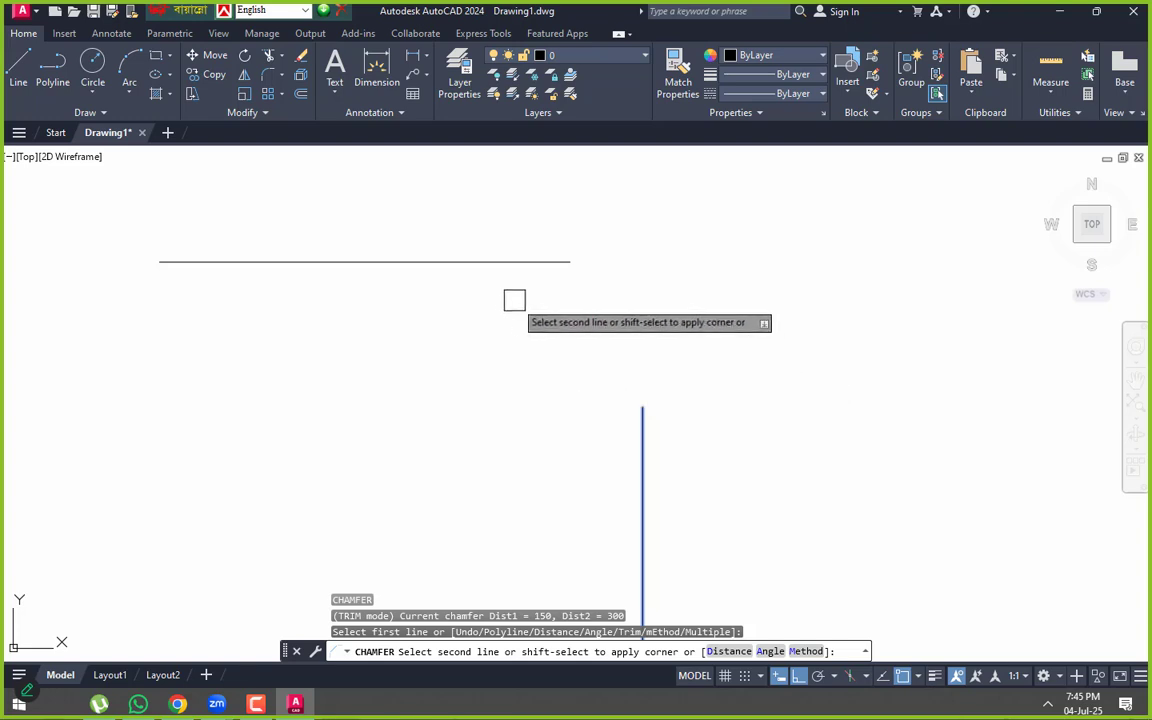
pyautogui.click(491, 261)
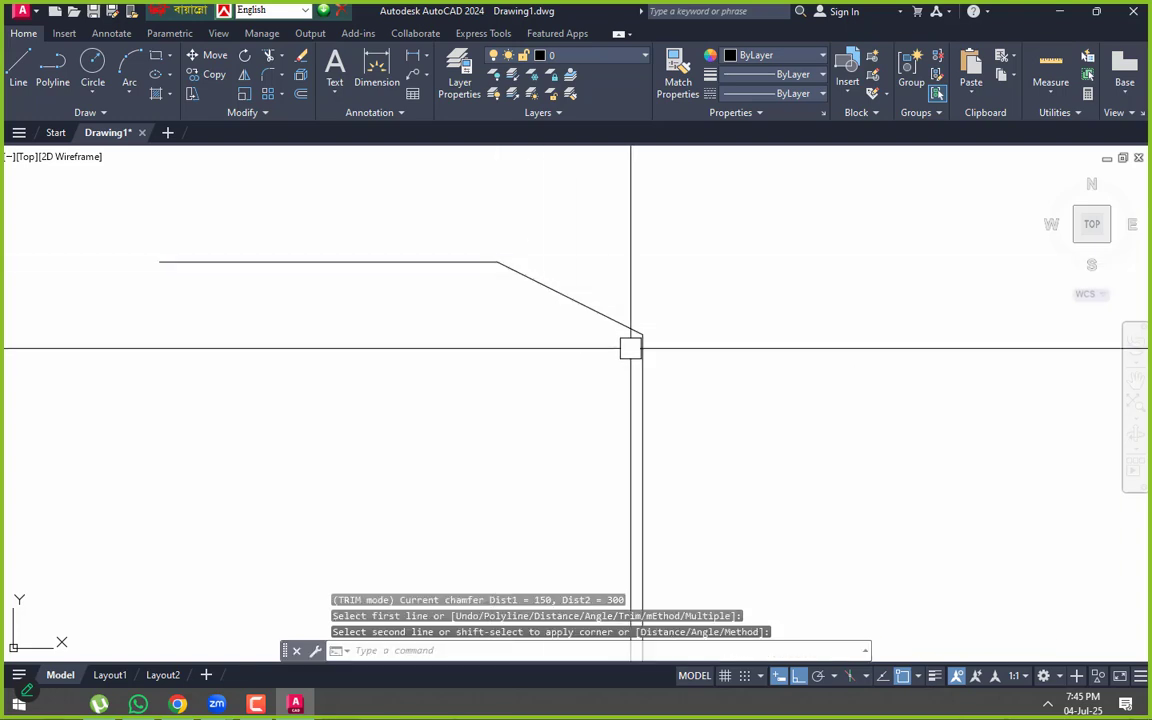
pyautogui.moveTo(605, 380); pyautogui.dragTo(605, 394, button='middle')
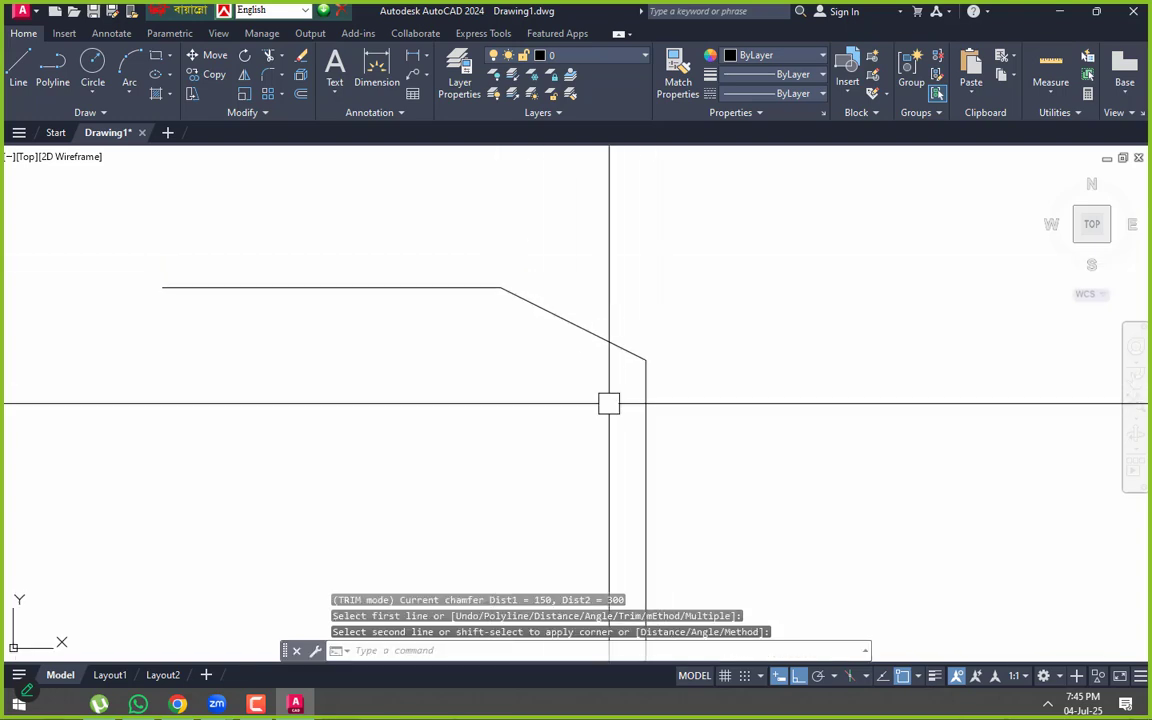
# - Repeat the 150 by 300 chamfer on the same lines, picking the horizontal line first and the vertical line second
pyautogui.press('Escape')
pyautogui.press('Escape')
pyautogui.press('Return')
pyautogui.click(448, 288)
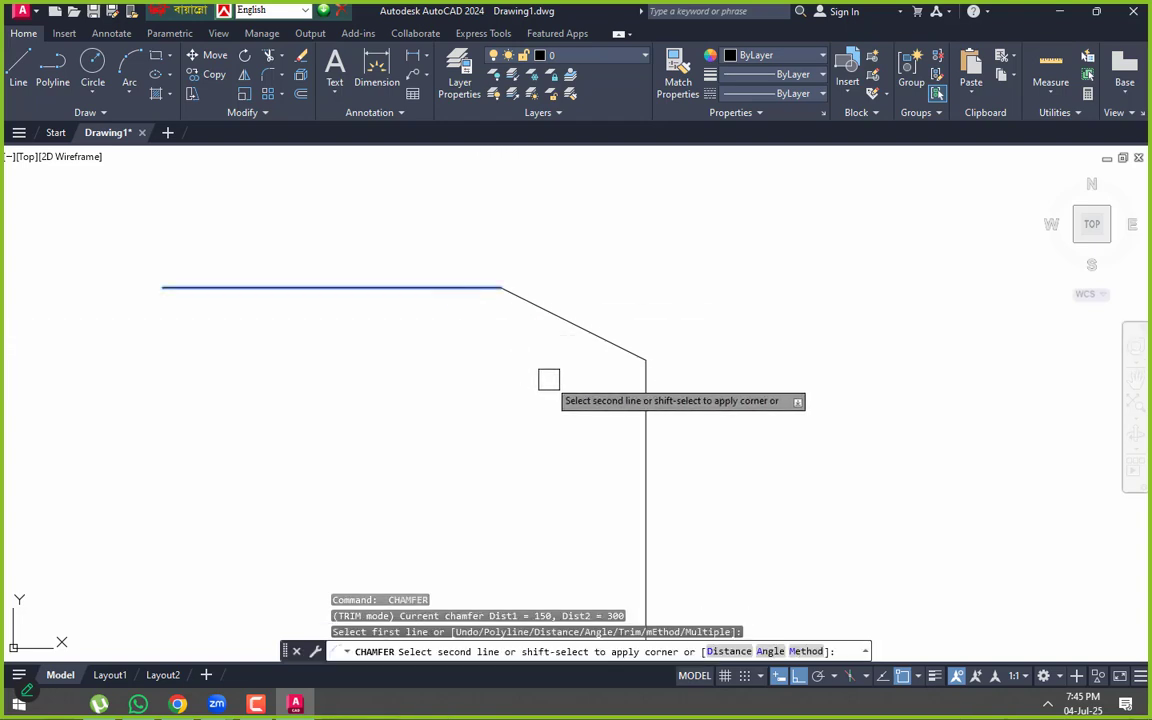
pyautogui.click(643, 463)
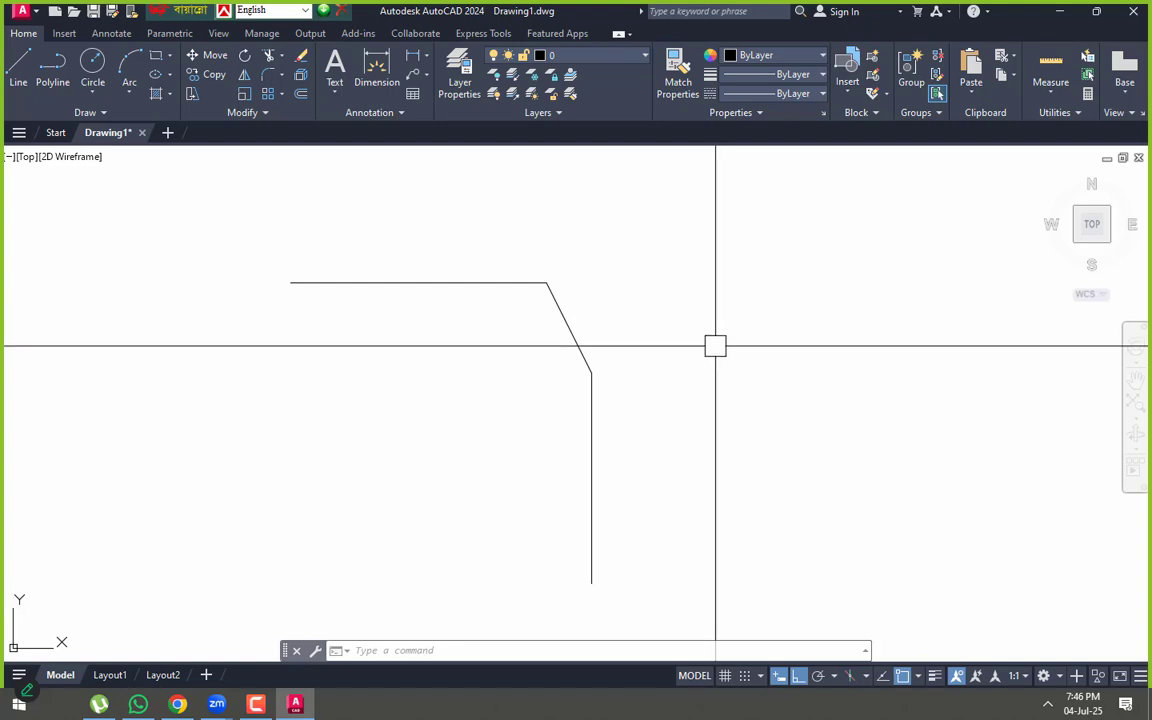
# - Draw a vertical line beside the chamfered shape and a separate horizontal line near the height of its upper end
pyautogui.moveTo(715, 346); pyautogui.dragTo(588, 336, button='middle')
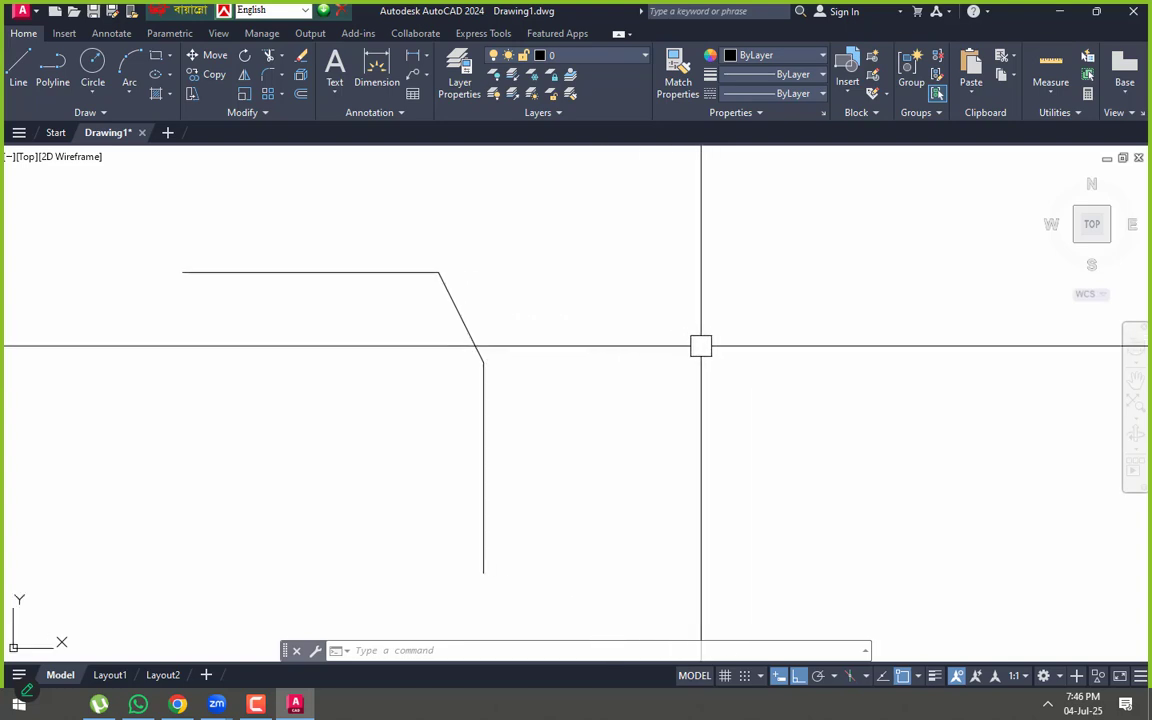
pyautogui.write('l')
pyautogui.press('Return')
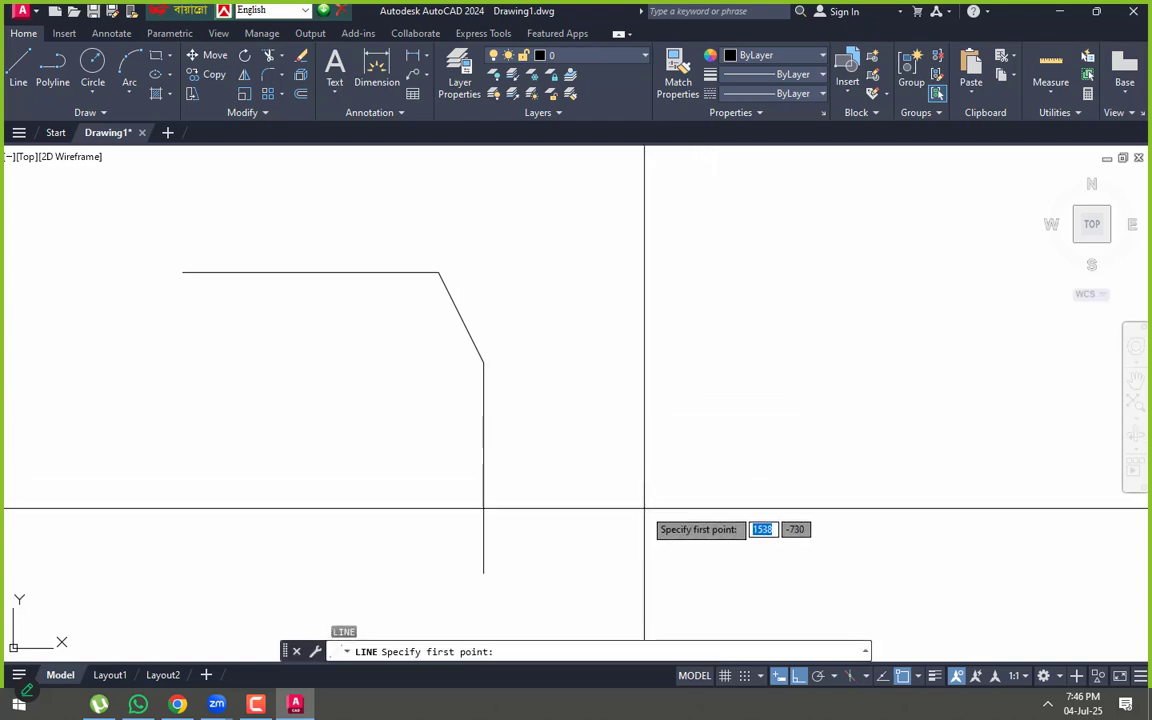
pyautogui.click(630, 555)
pyautogui.click(636, 279)
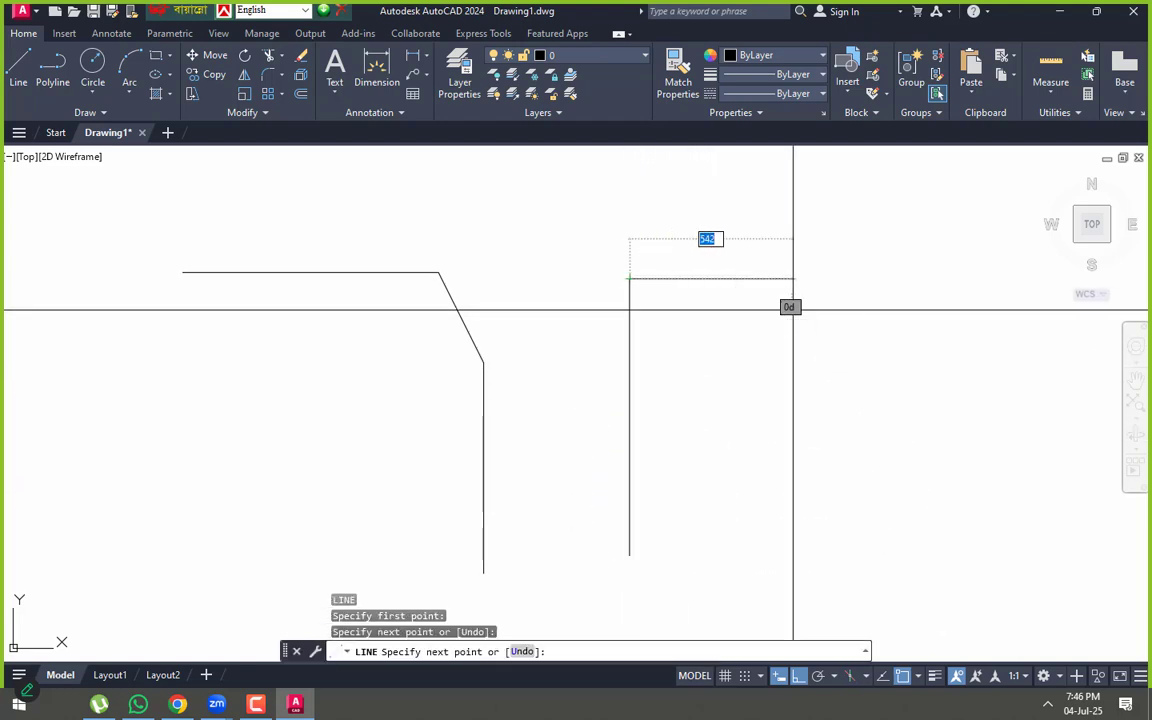
pyautogui.press('Return')
pyautogui.press('Return')
pyautogui.click(716, 286)
pyautogui.click(998, 300)
pyautogui.press('Escape')
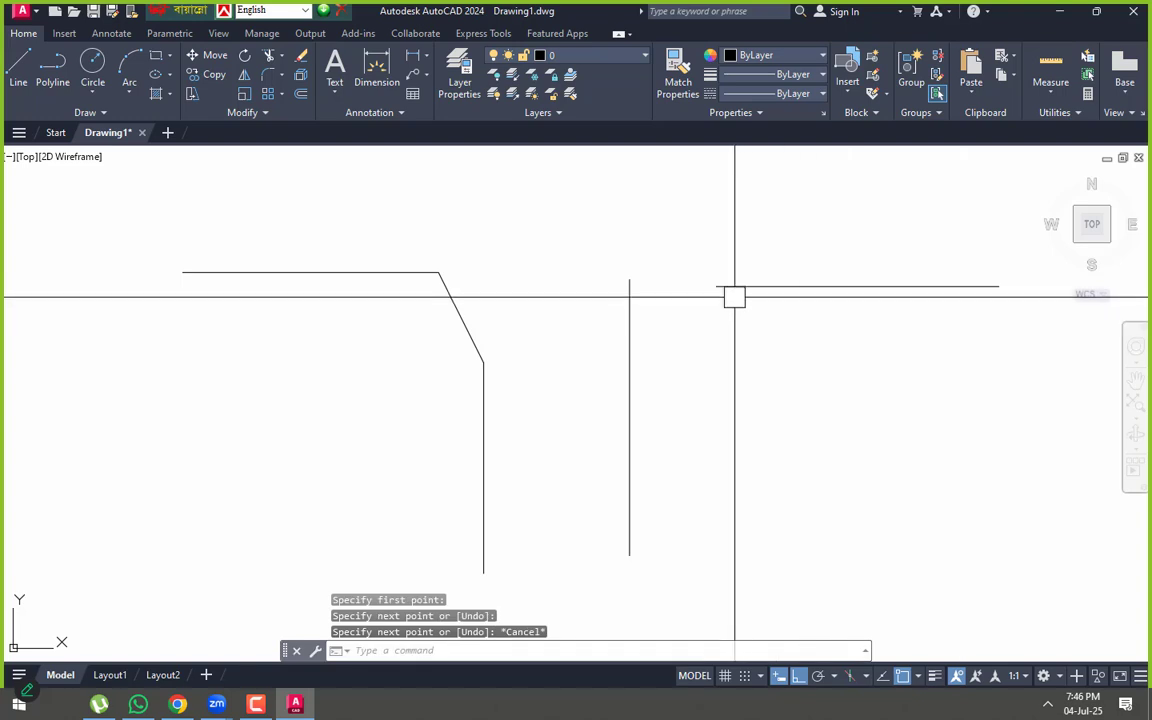
# - Fillet the new horizontal and vertical lines with radius 0 to join them in a sharp corner
pyautogui.write('f')
pyautogui.press('Return')
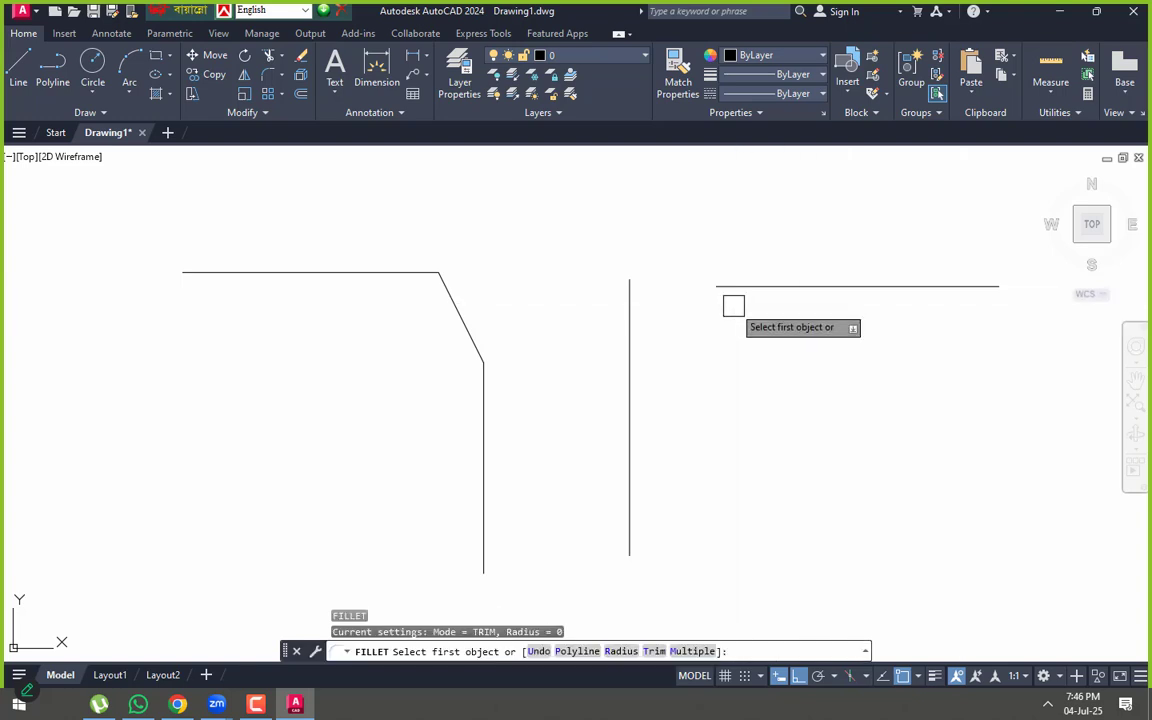
pyautogui.click(745, 292)
pyautogui.press('Escape')
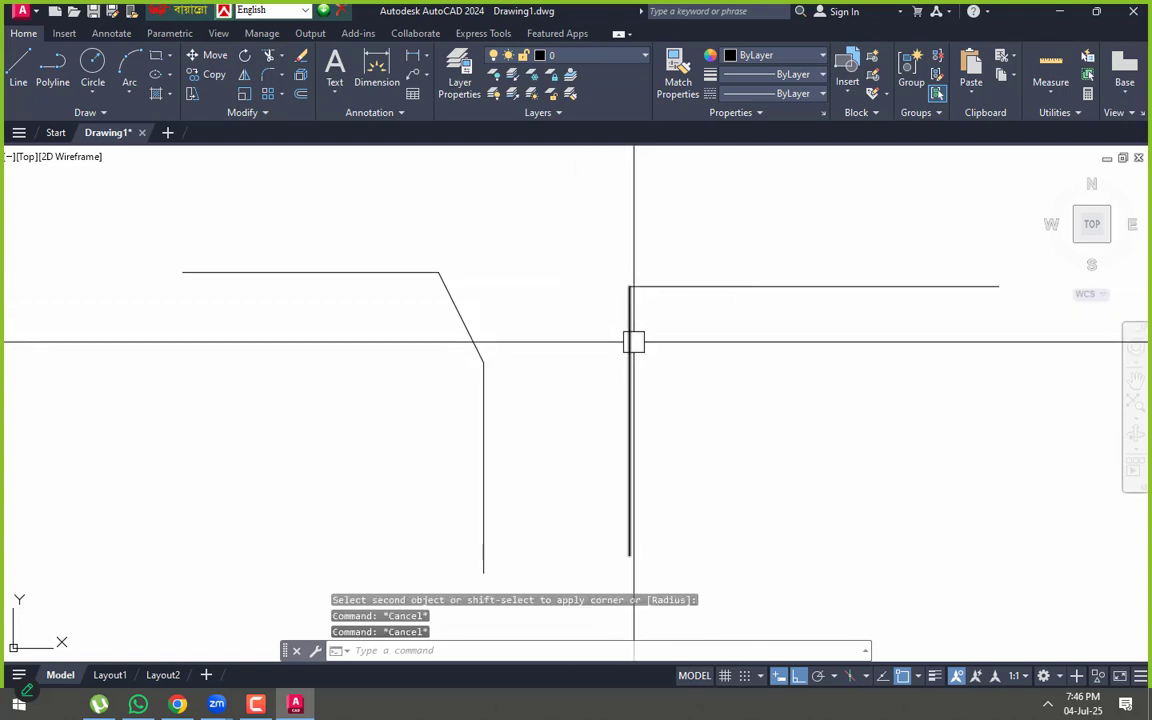
pyautogui.press('Return')
pyautogui.write('r')
pyautogui.press('Return')
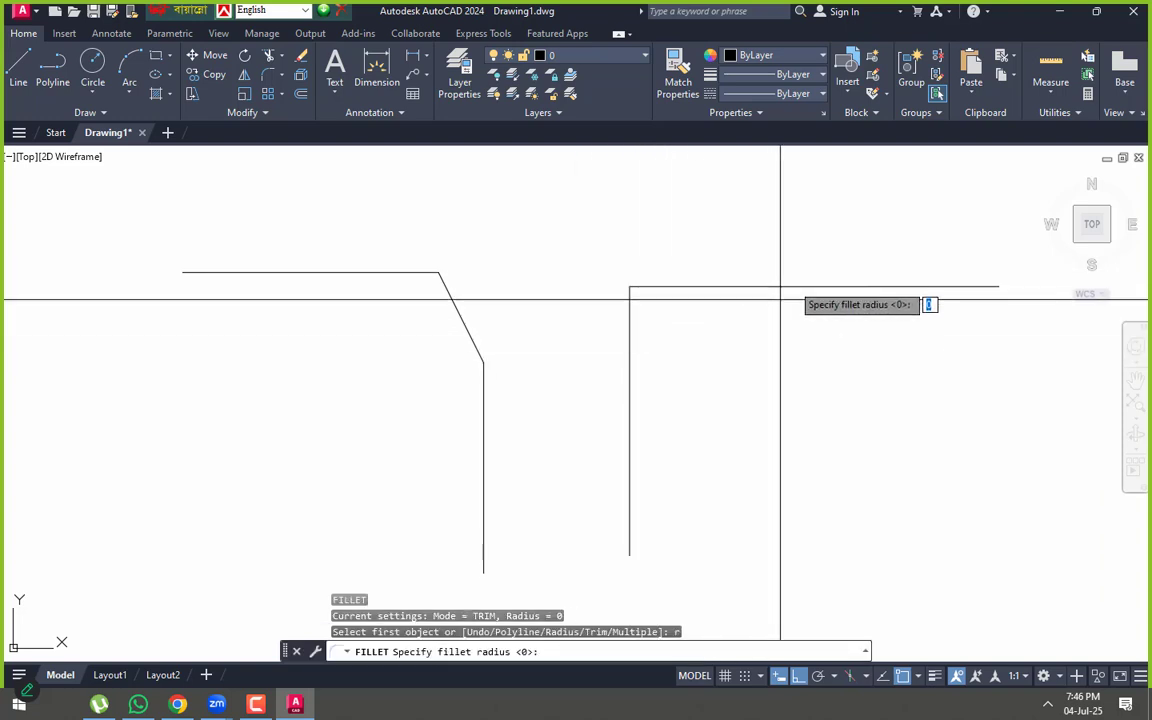
pyautogui.press('Escape')
pyautogui.press('Escape')
pyautogui.click(630, 340)
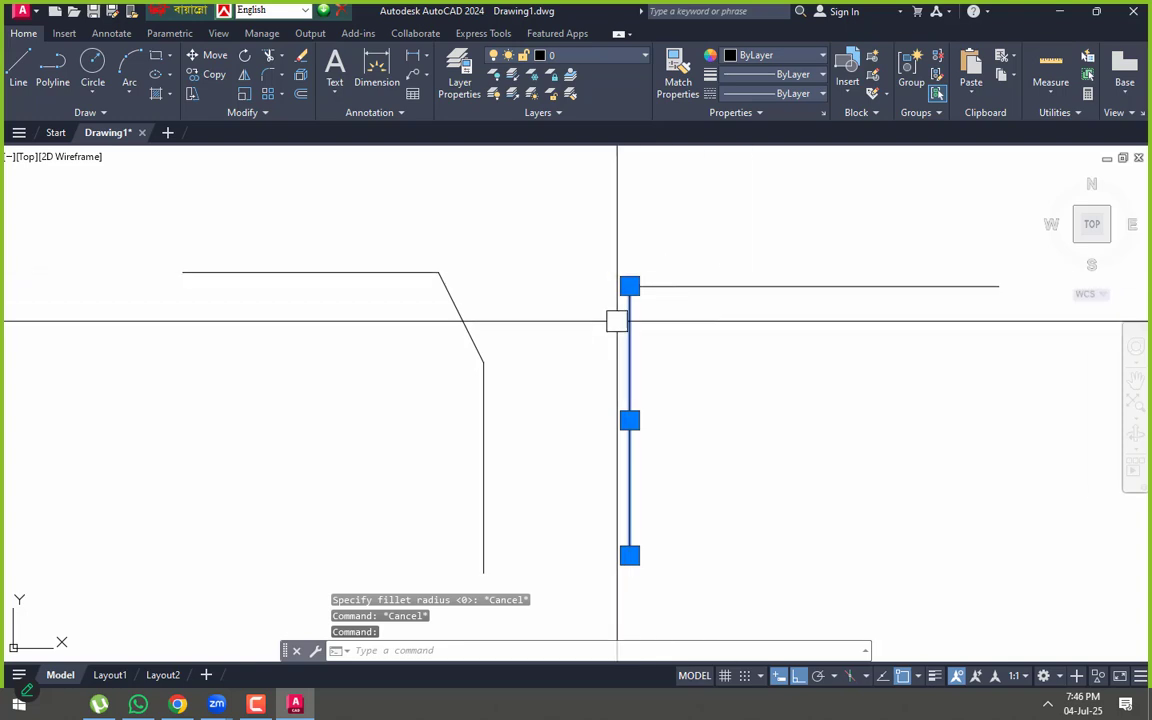
pyautogui.press('Escape')
pyautogui.press('Escape')
# - Fillet the sharp corner with radius 300, picking the vertical line first and the horizontal line second
pyautogui.moveTo(632, 368); pyautogui.dragTo(545, 328, button='middle')
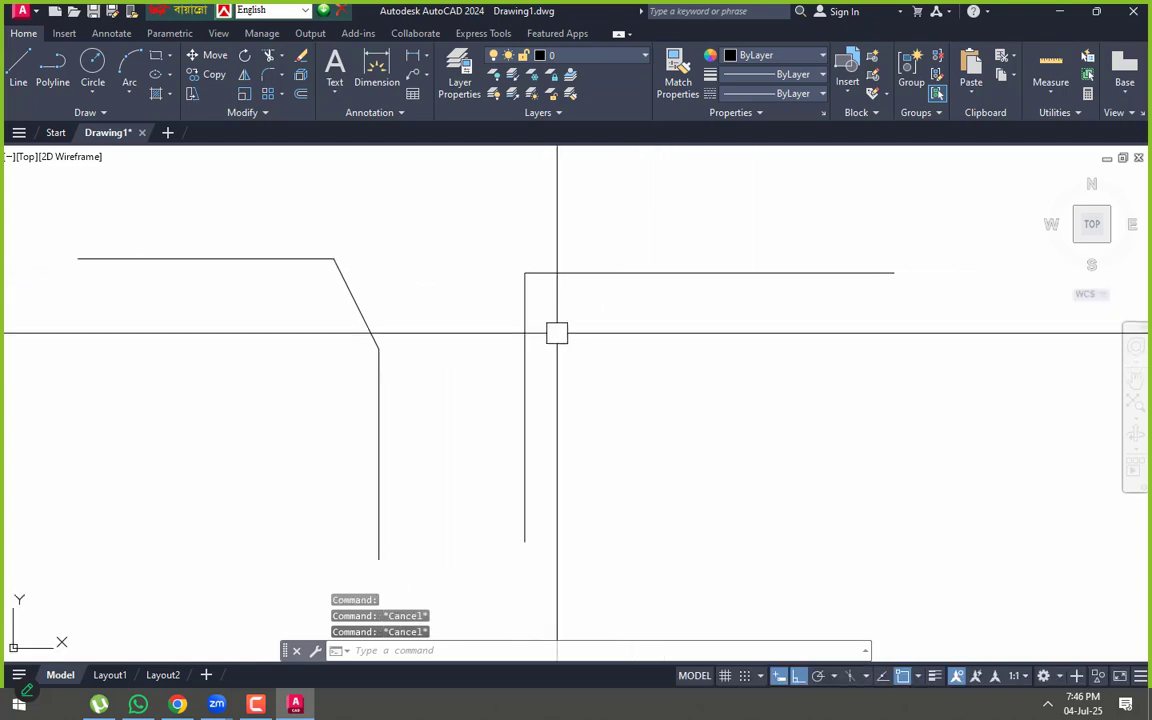
pyautogui.write('f')
pyautogui.press('Return')
pyautogui.write('r')
pyautogui.press('Return')
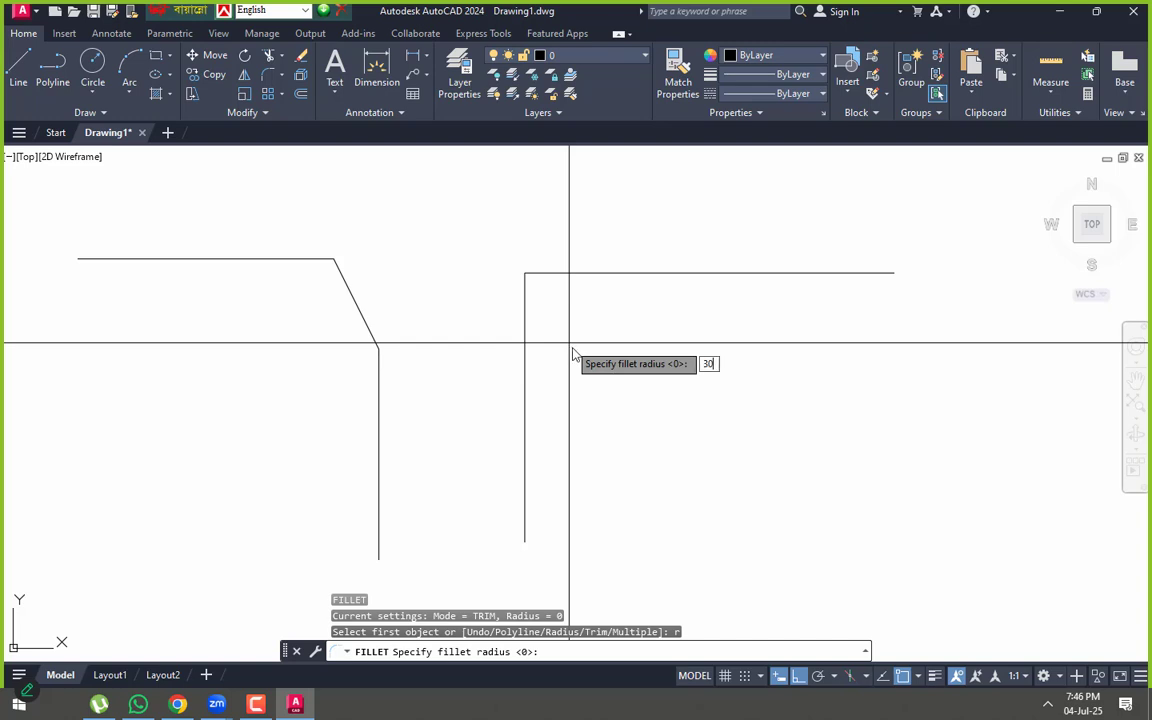
pyautogui.press('Return')
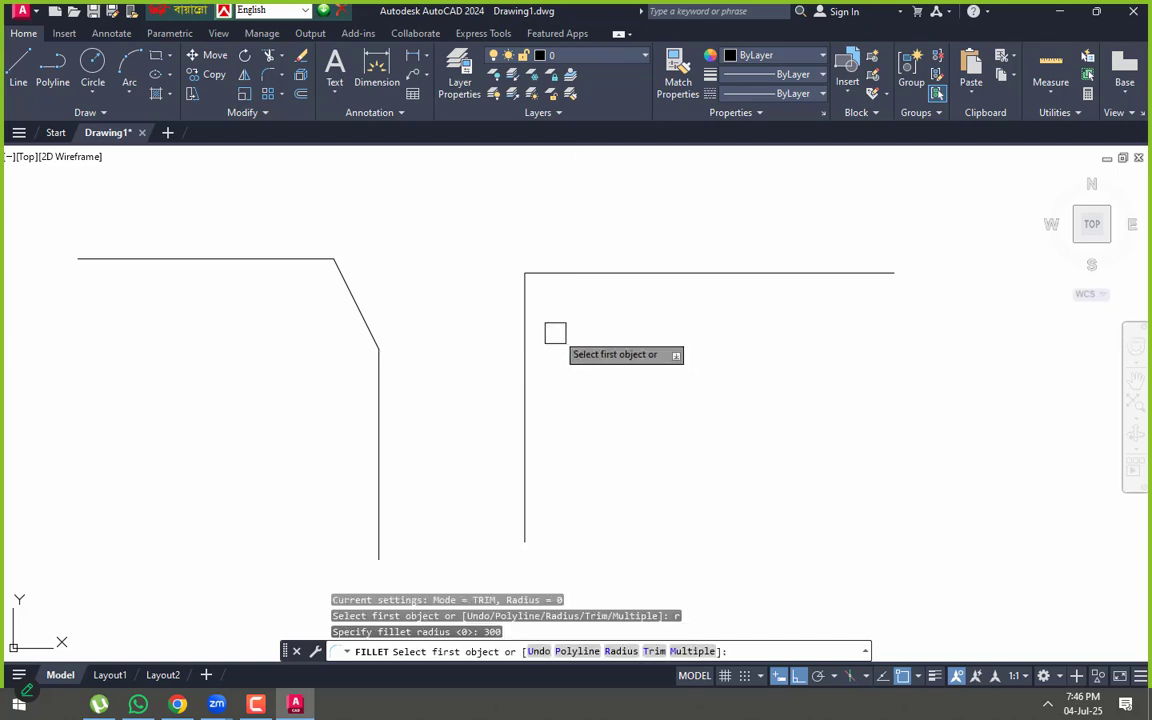
pyautogui.click(518, 337)
pyautogui.click(603, 273)
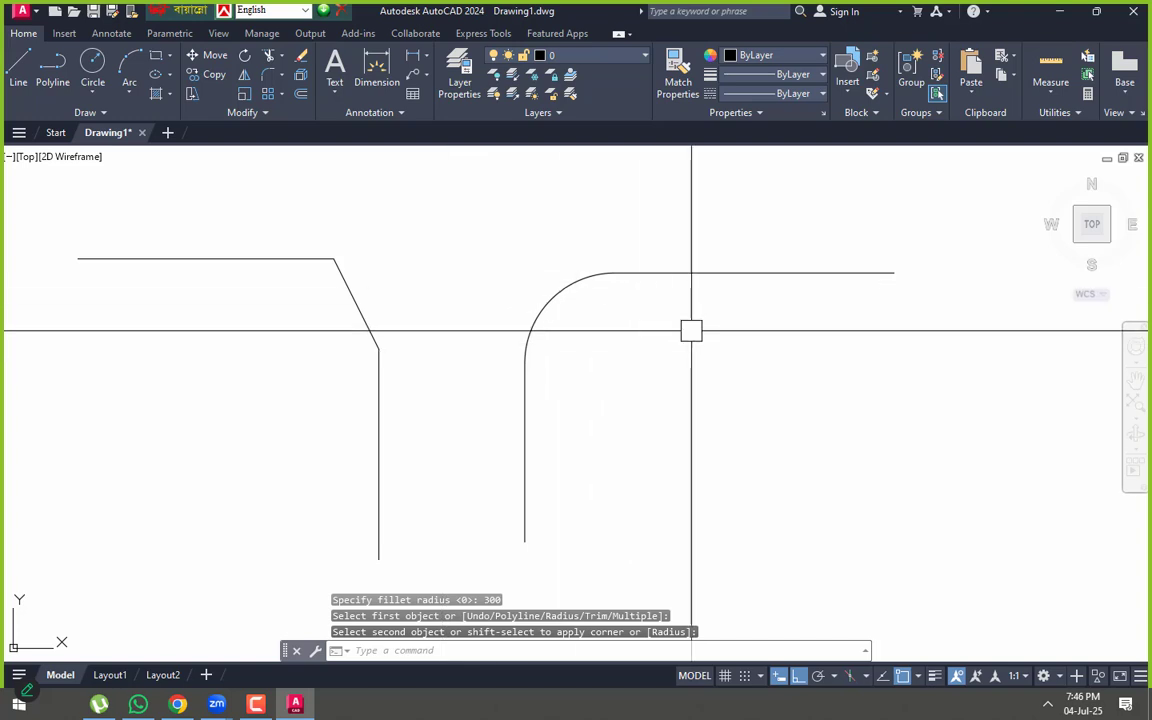
# - Erase the fillet arc, leaving the gap between the trimmed vertical and horizontal lines
pyautogui.click(550, 298)
pyautogui.write('e')
pyautogui.press('Return')
pyautogui.moveTo(578, 394); pyautogui.dragTo(632, 377, button='middle')
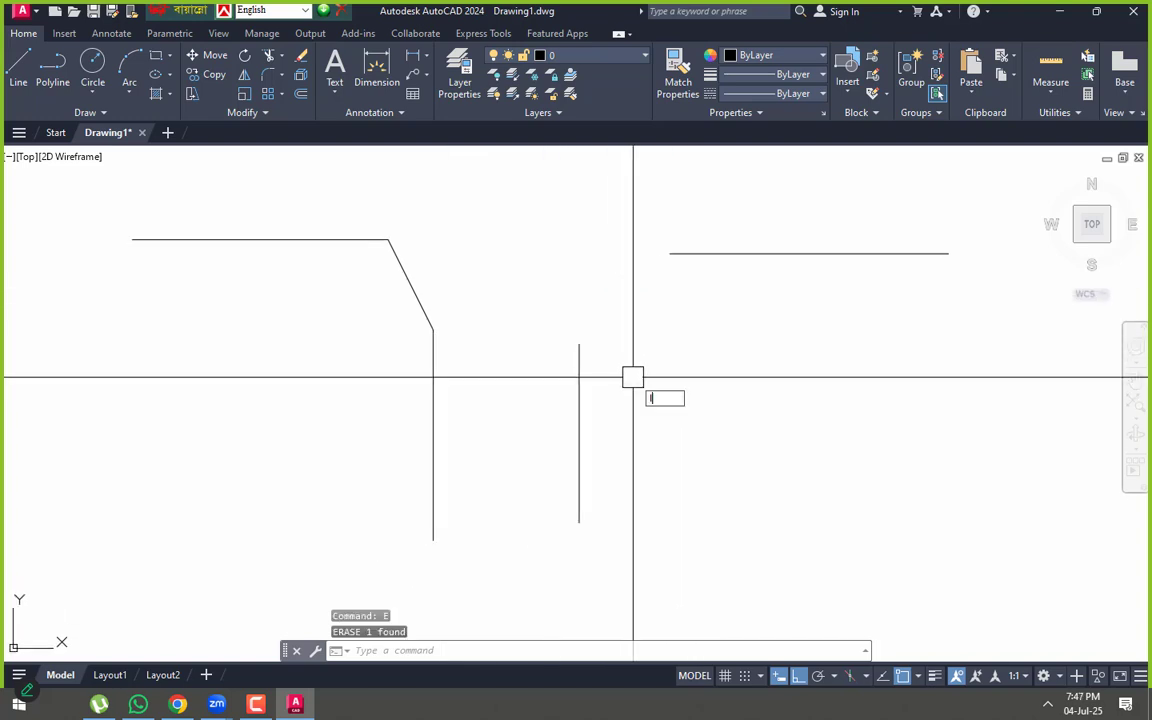
# - Draw a diagonal line from the vertical line's upper end to the near end of the horizontal line
pyautogui.write('l')
pyautogui.press('Return')
pyautogui.click(578, 344)
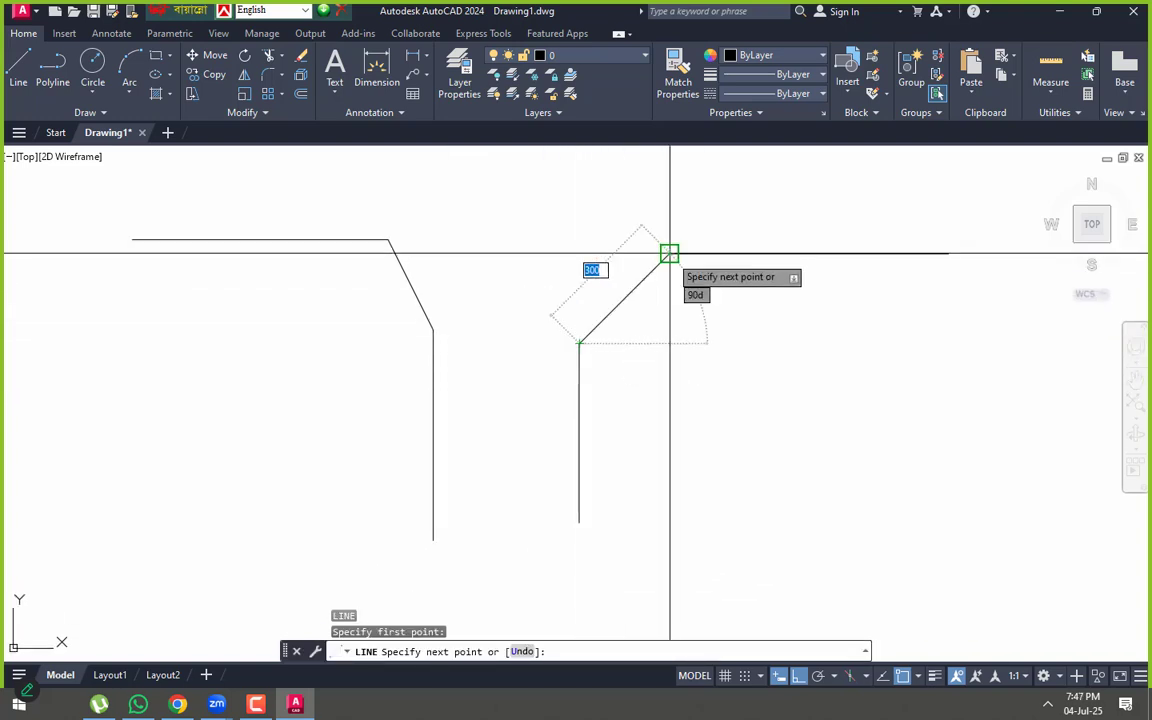
pyautogui.click(669, 253)
pyautogui.press('Return')
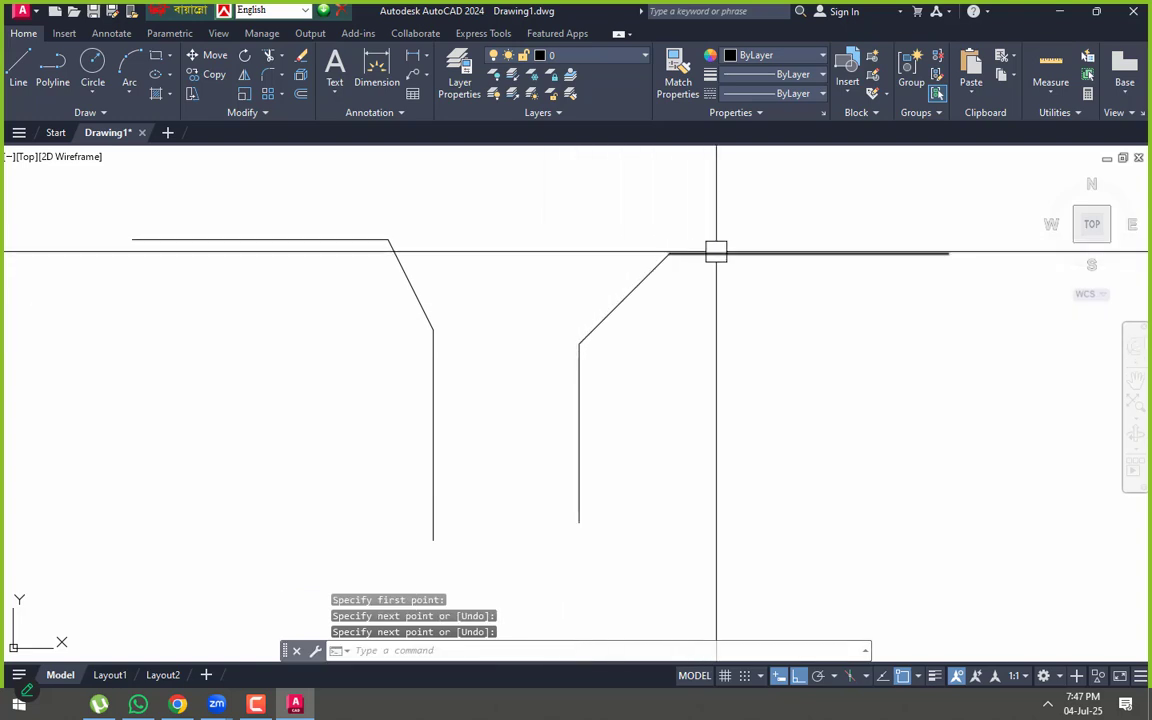
# - Erase the diagonal line joining the vertical and horizontal lines
pyautogui.click(622, 298)
pyautogui.write('e')
pyautogui.press('Return')
pyautogui.moveTo(579, 329); pyautogui.dragTo(569, 293, button='middle')
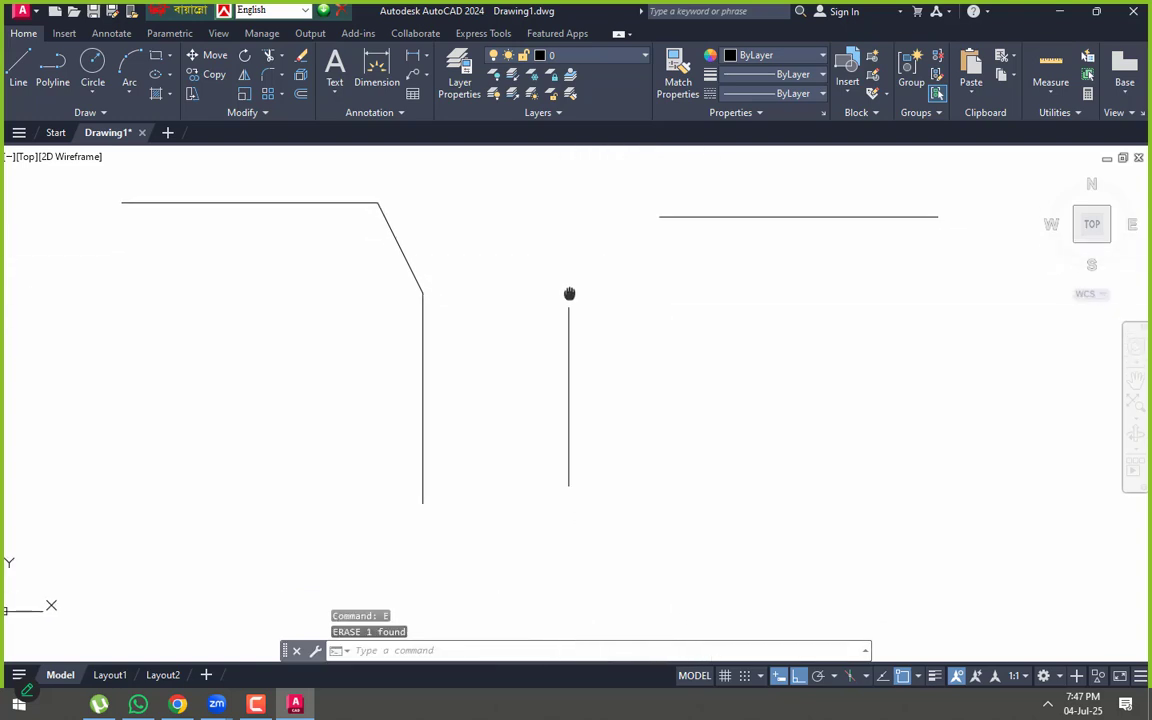
# - Chamfer the right pair of lines with first distance 300 and second distance 450, picking the horizontal line first and the vertical line second
pyautogui.press('Escape')
pyautogui.press('Escape')
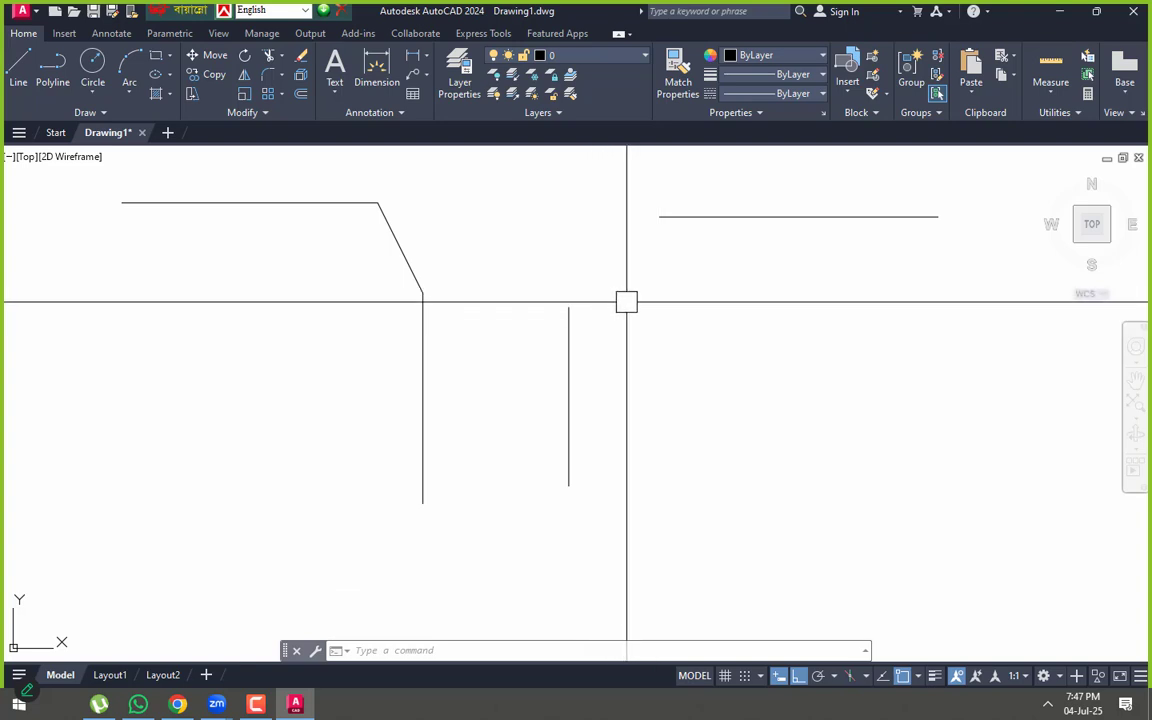
pyautogui.press('Escape')
pyautogui.press('Escape')
pyautogui.write('CHA')
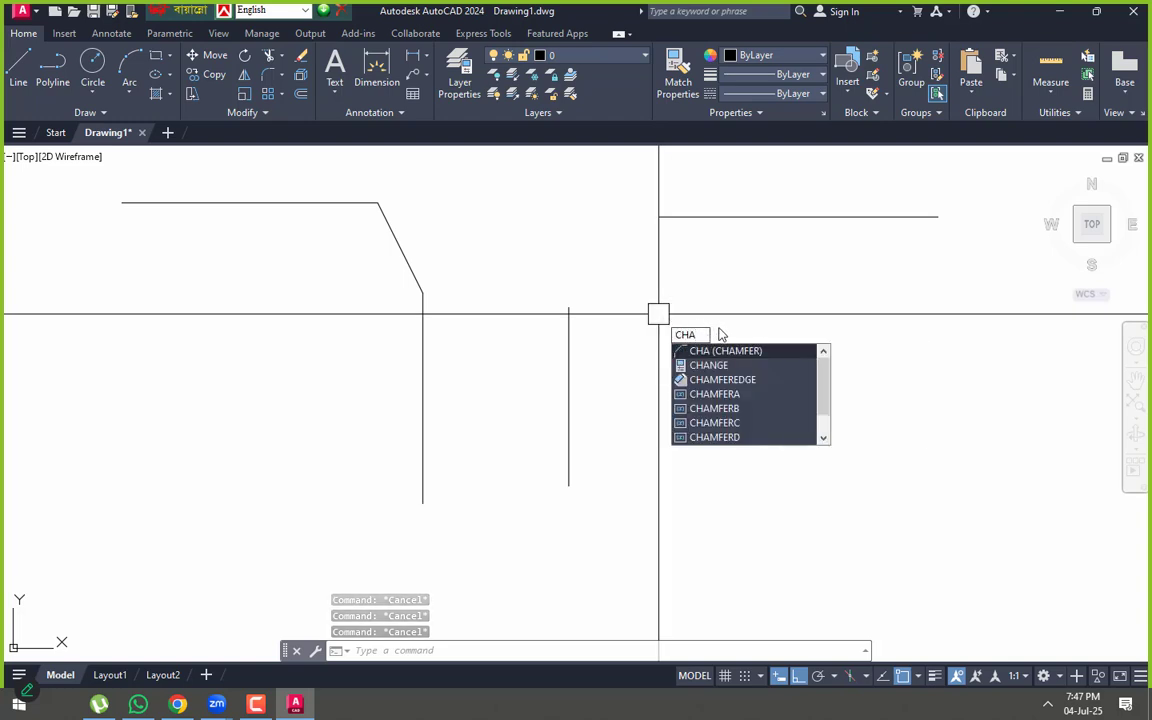
pyautogui.press('Return')
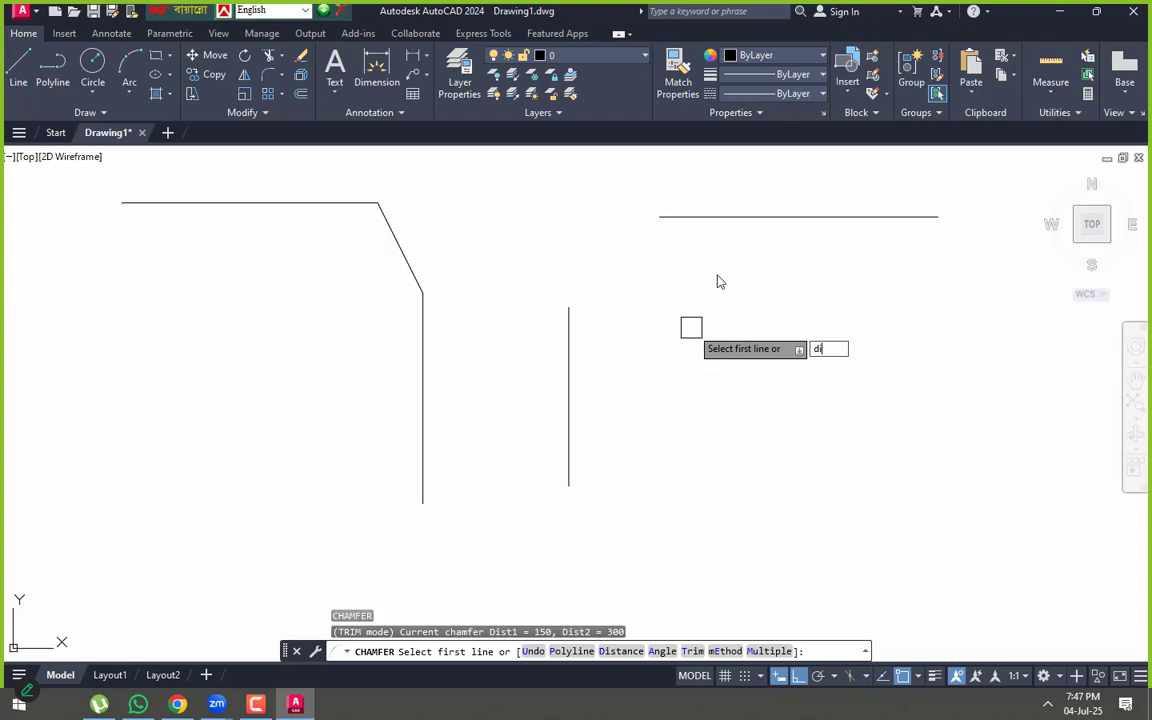
pyautogui.press('Return')
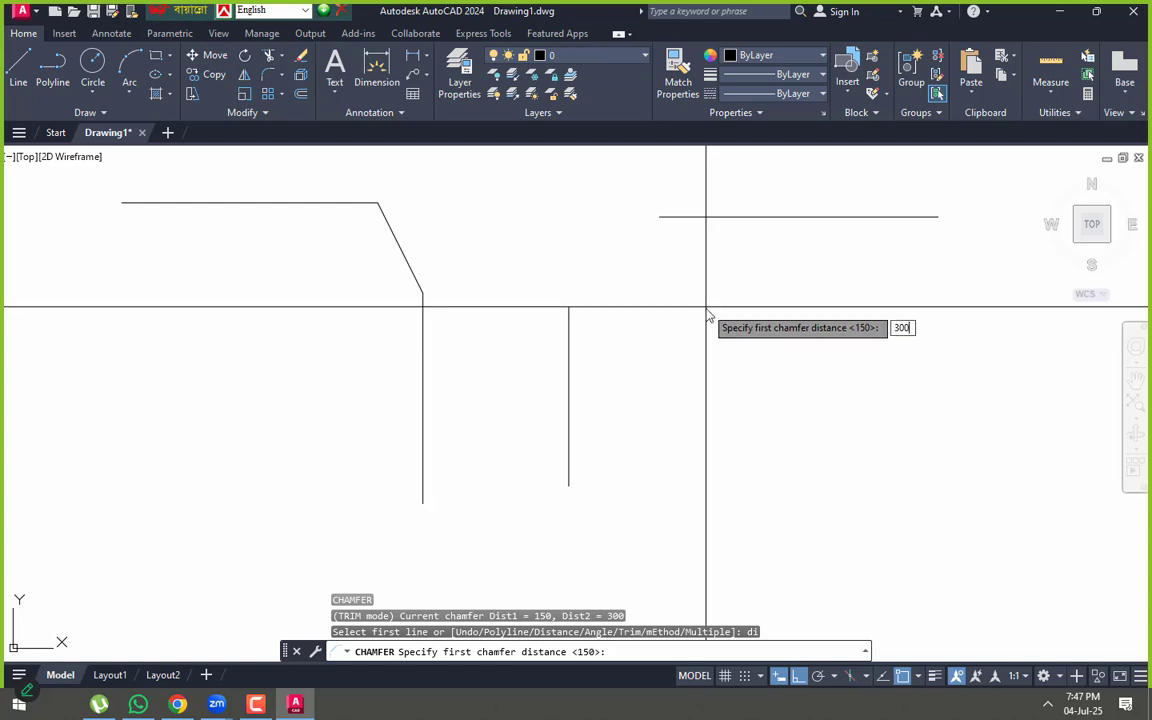
pyautogui.press('Return')
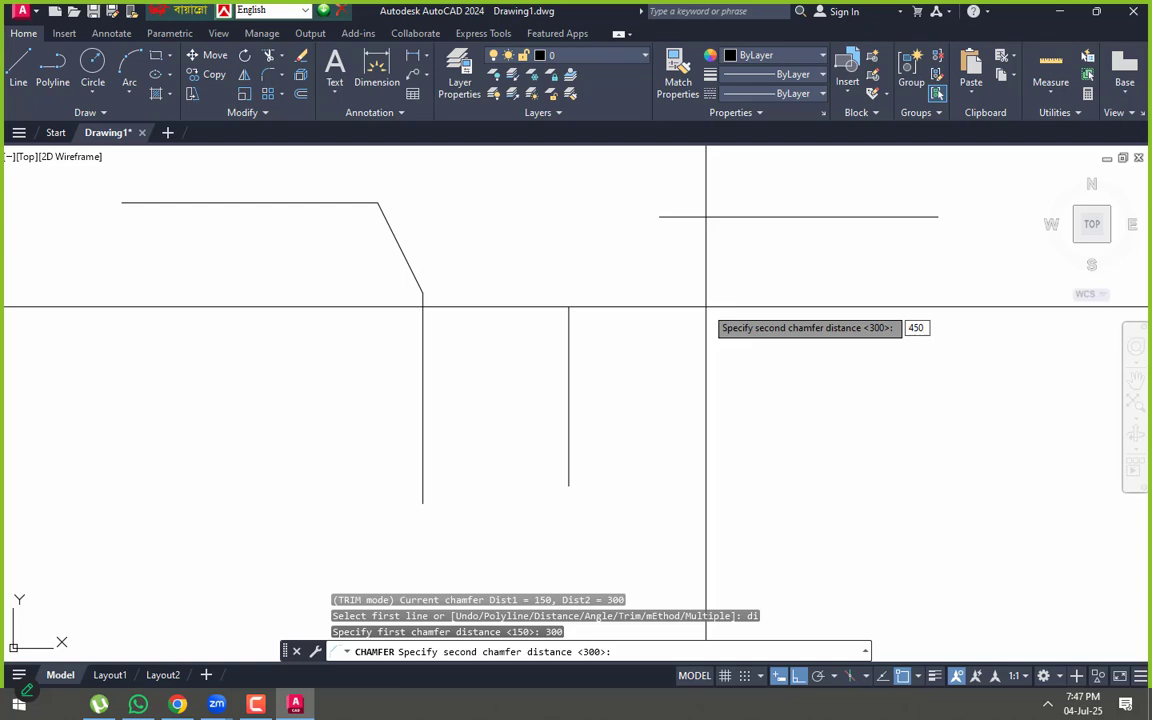
pyautogui.press('Return')
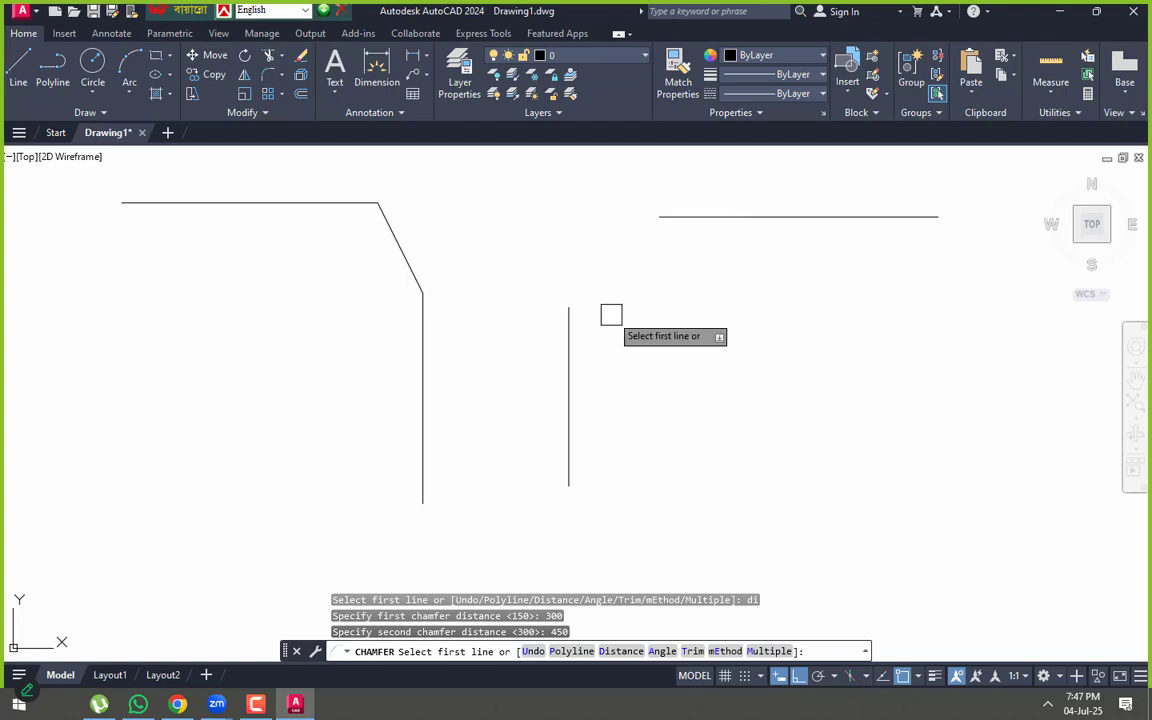
pyautogui.click(705, 217)
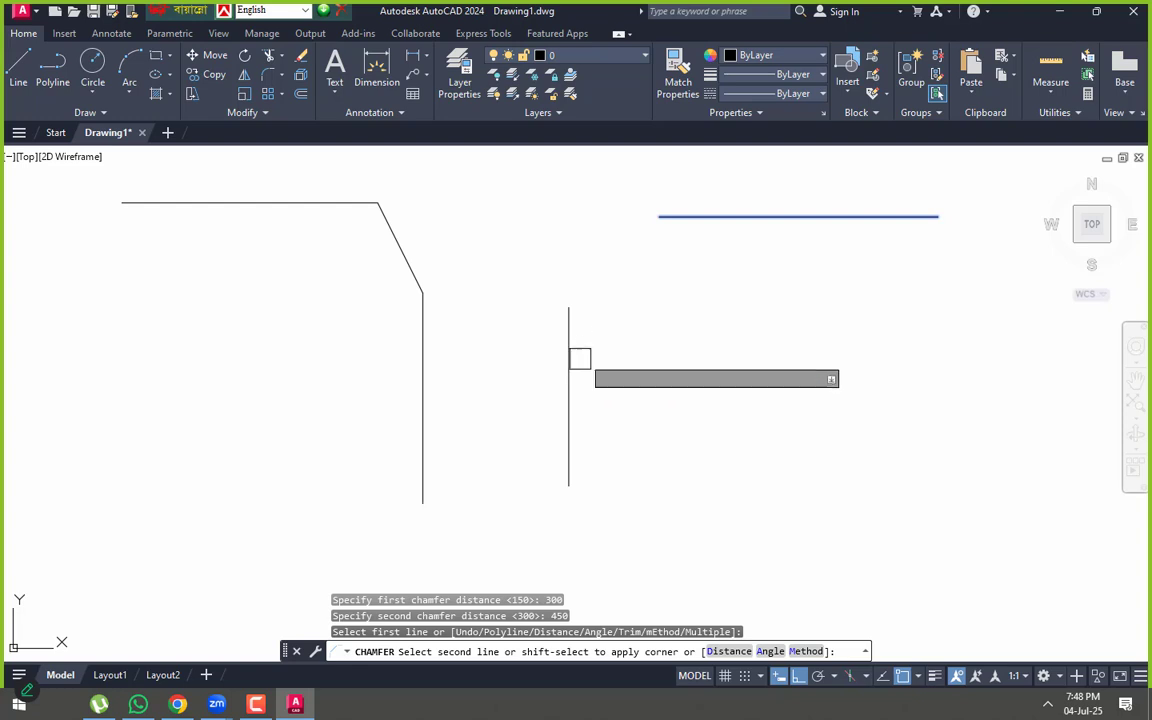
pyautogui.click(565, 373)
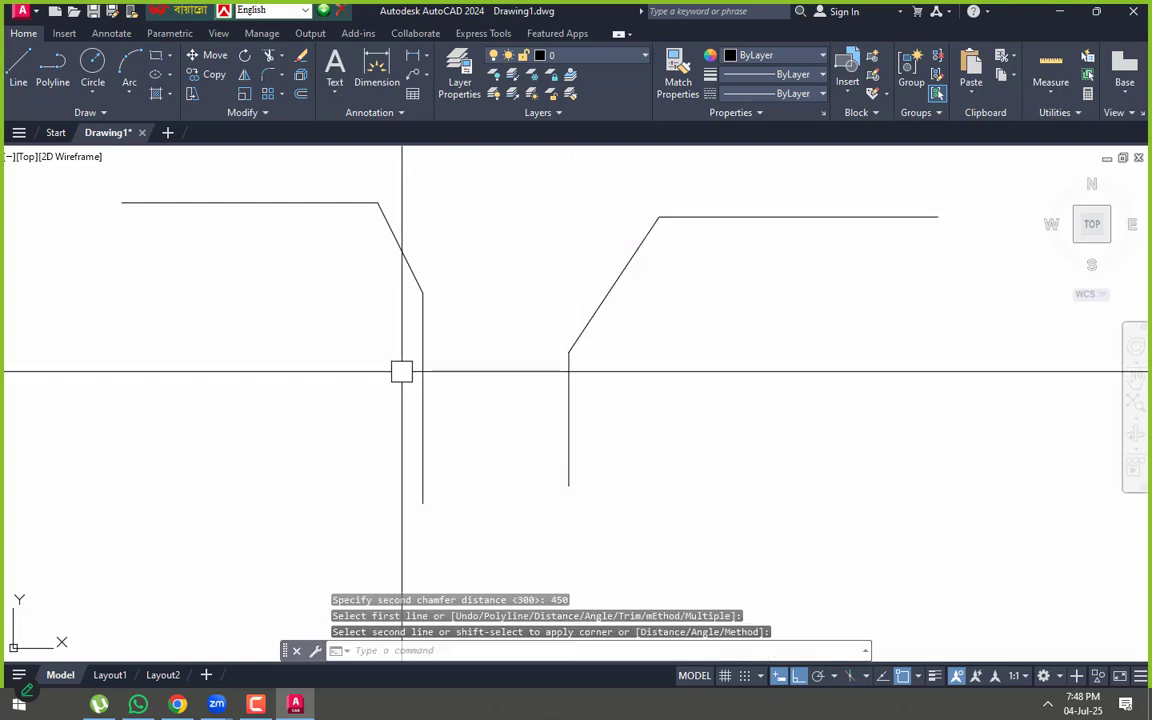
# - Chamfer the left pair of lines with the same 300 and 450 distances, picking the vertical line first and the horizontal line second
pyautogui.moveTo(424, 352); pyautogui.dragTo(526, 393, button='middle')
pyautogui.press('Return')
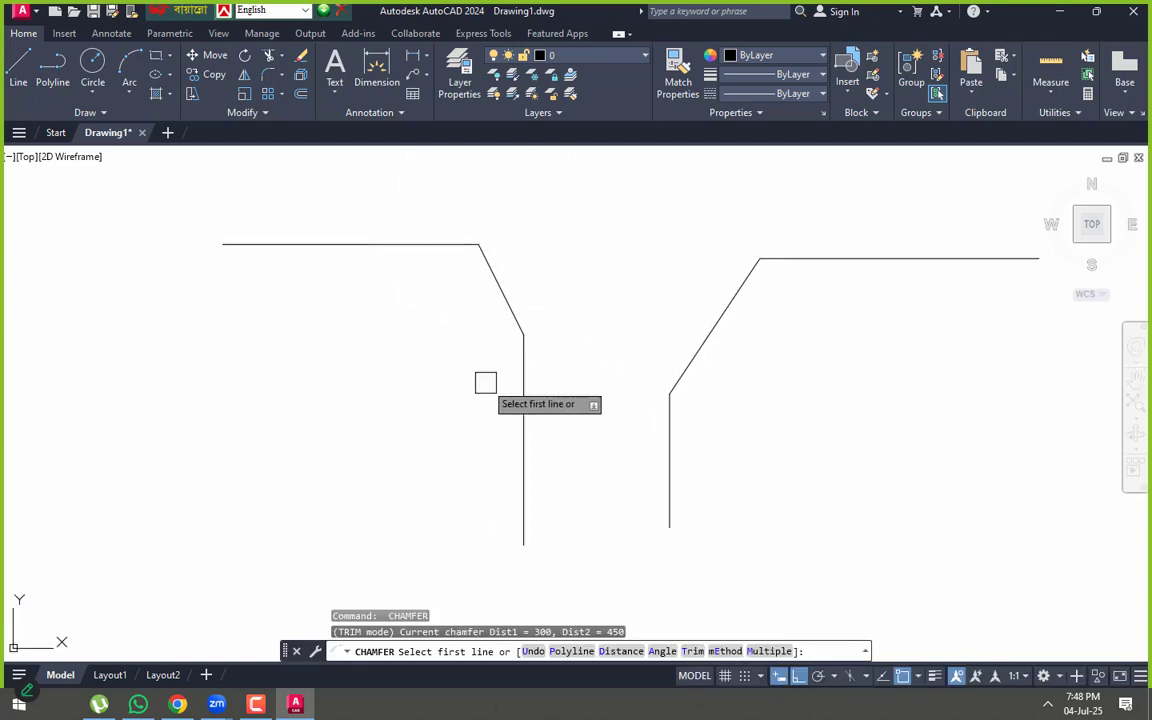
pyautogui.click(524, 388)
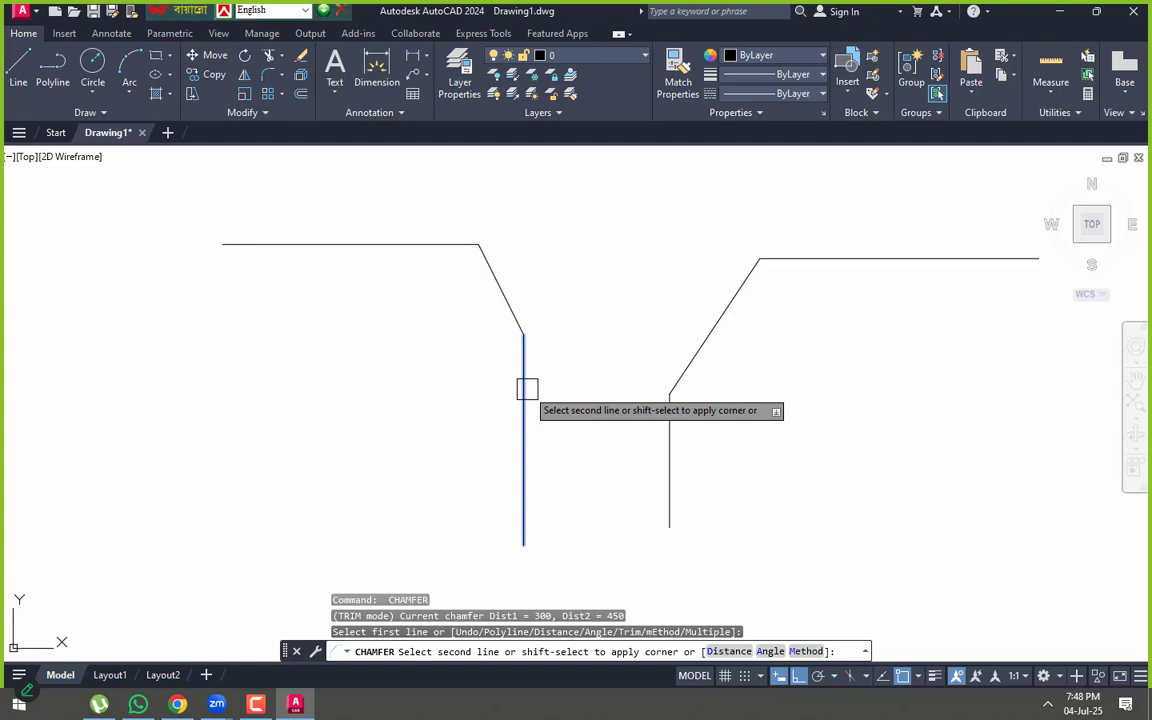
pyautogui.click(390, 246)
# - Erase the old, steeper chamfer line left over at the left pair's corner
pyautogui.click(490, 264)
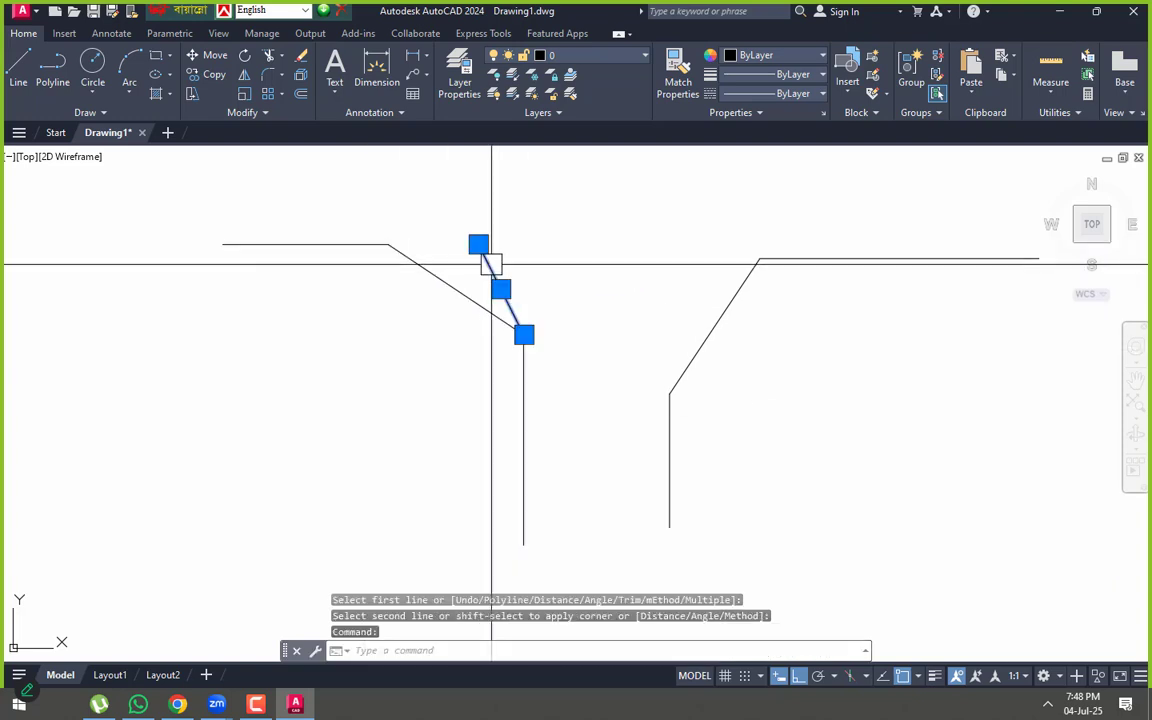
pyautogui.write('e')
pyautogui.press('Return')
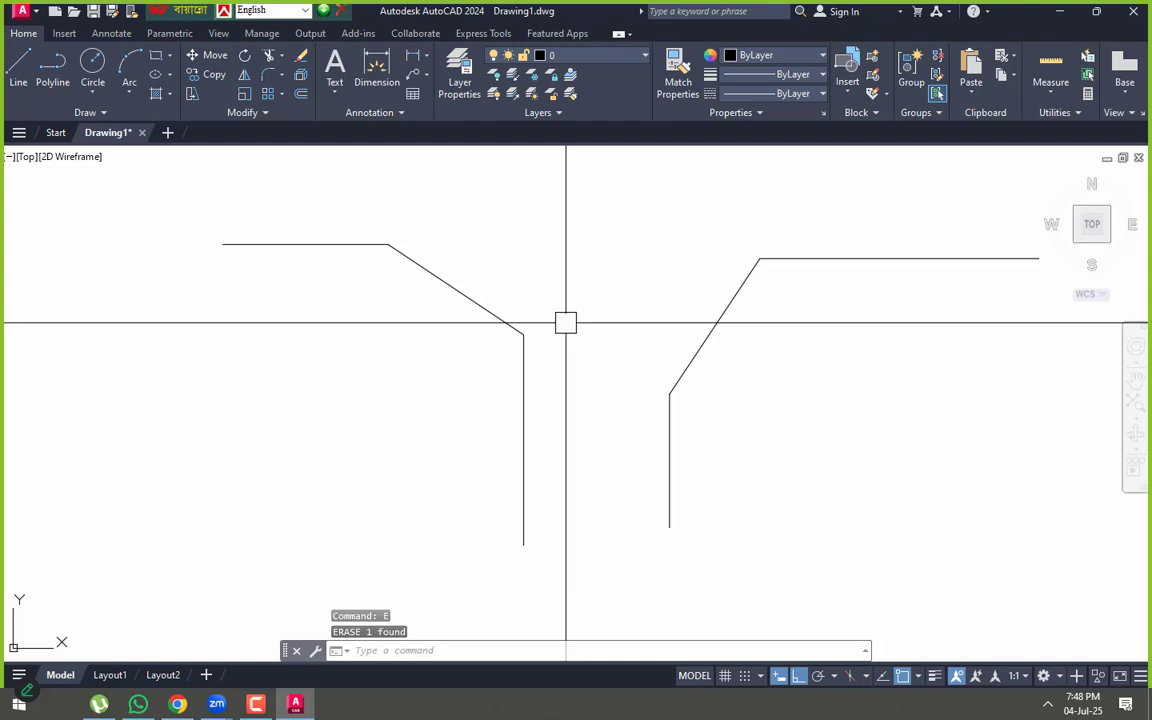
# - Examine and compare the new chamfers on the left and right line pairs, highlighting the left chamfer line
pyautogui.moveTo(576, 299); pyautogui.dragTo(574, 342, button='middle')
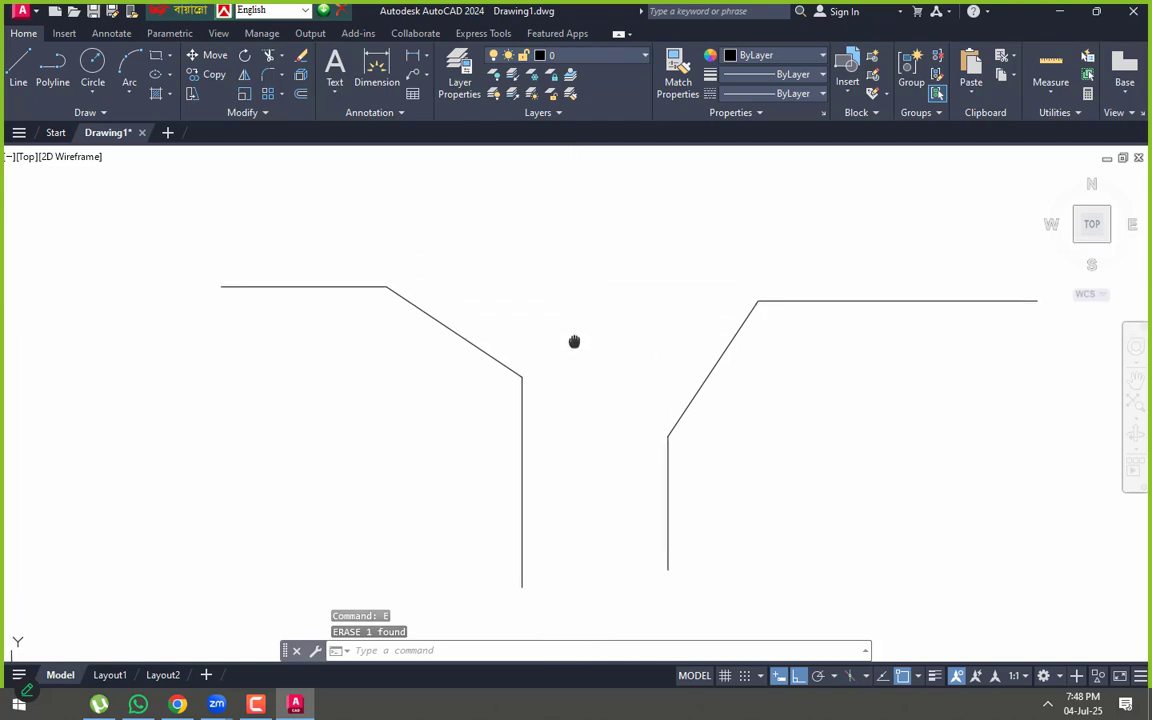
pyautogui.click(400, 299)
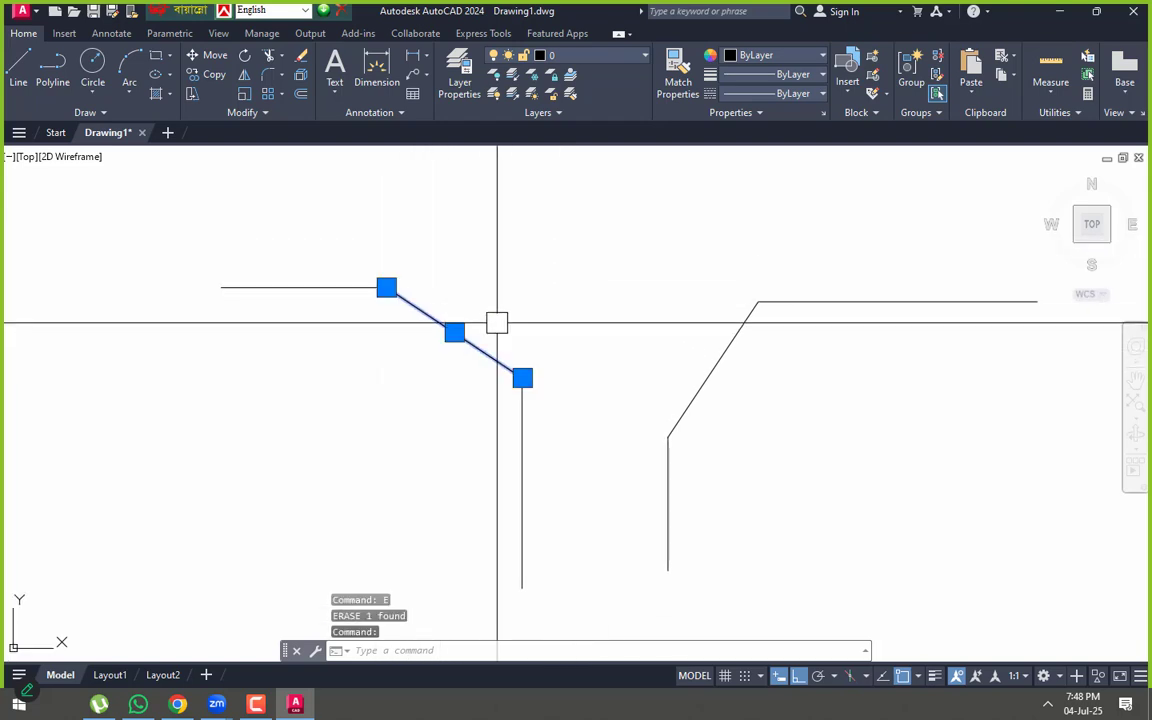
pyautogui.click(497, 322)
pyautogui.click(419, 365)
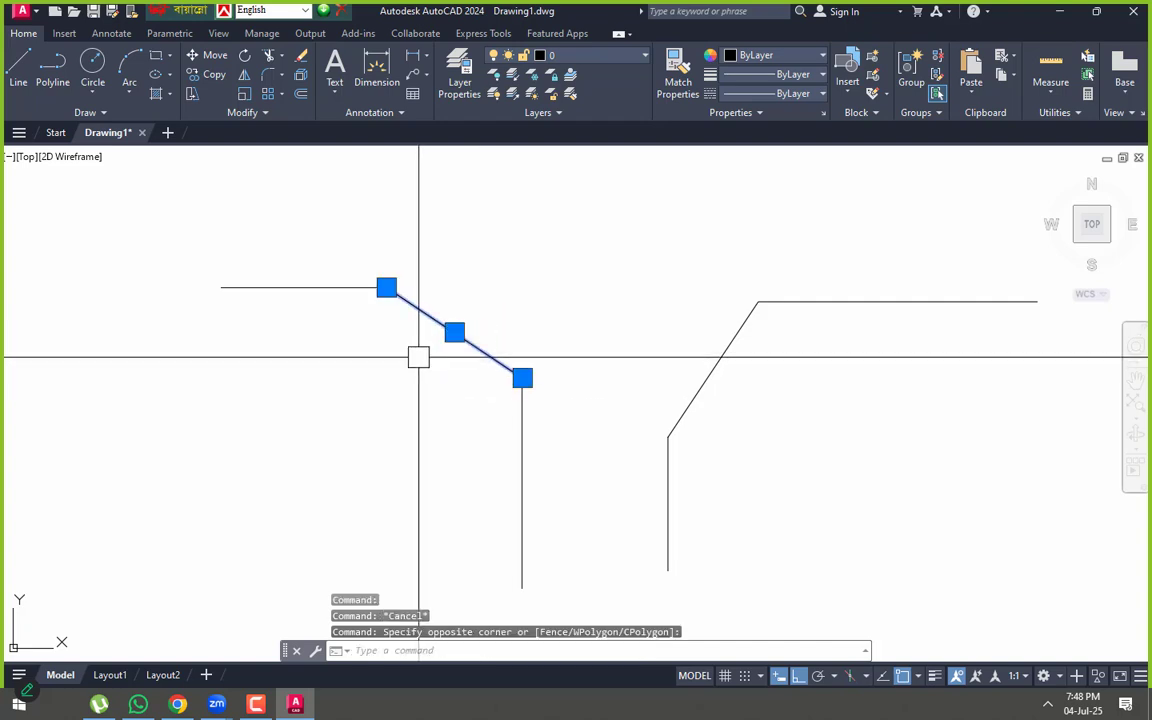
pyautogui.press('Escape')
pyautogui.click(609, 244)
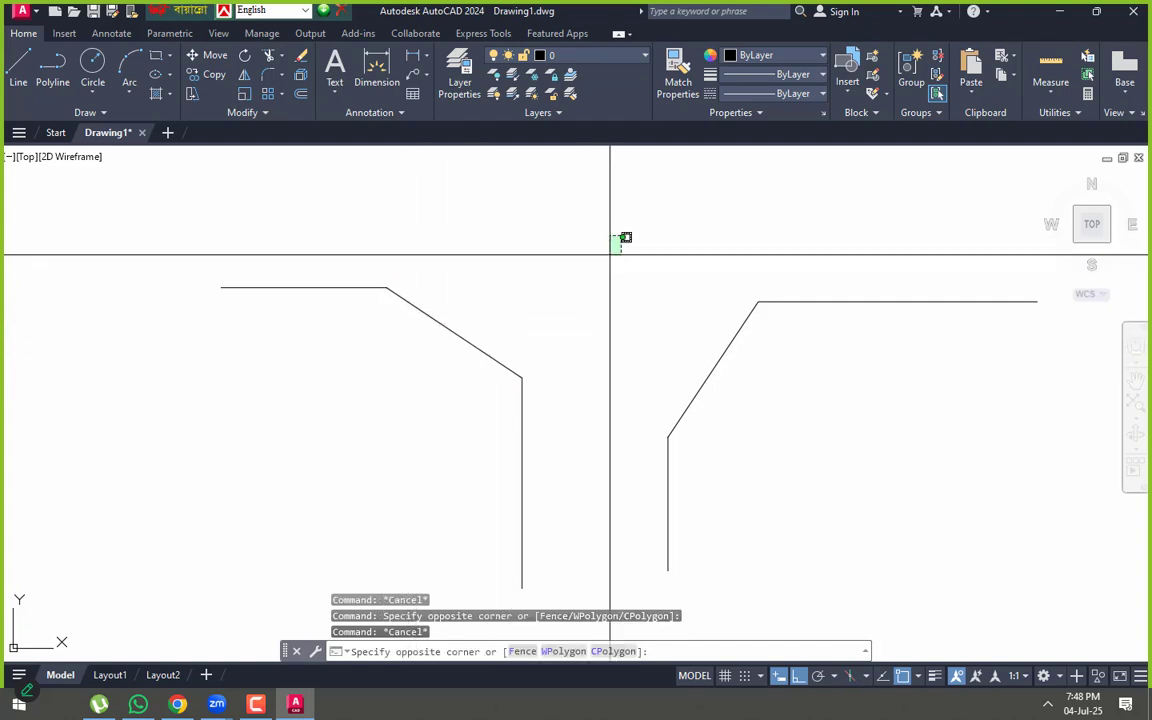
pyautogui.click(297, 411)
pyautogui.press('Escape')
pyautogui.scroll(-4, 394, 355)
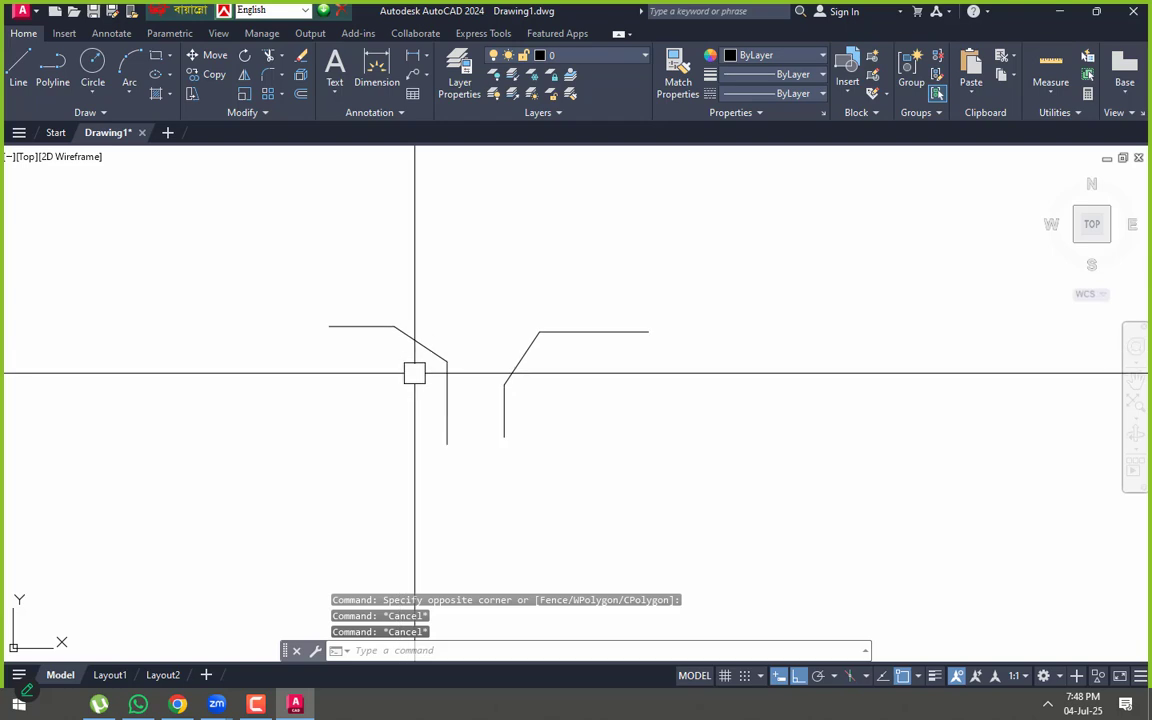
pyautogui.moveTo(414, 373)
pyautogui.mouseDown(button='middle')
pyautogui.moveTo(388, 323)
pyautogui.moveTo(370, 346)
pyautogui.mouseUp(button='middle')
pyautogui.scroll(4, 319, 267)
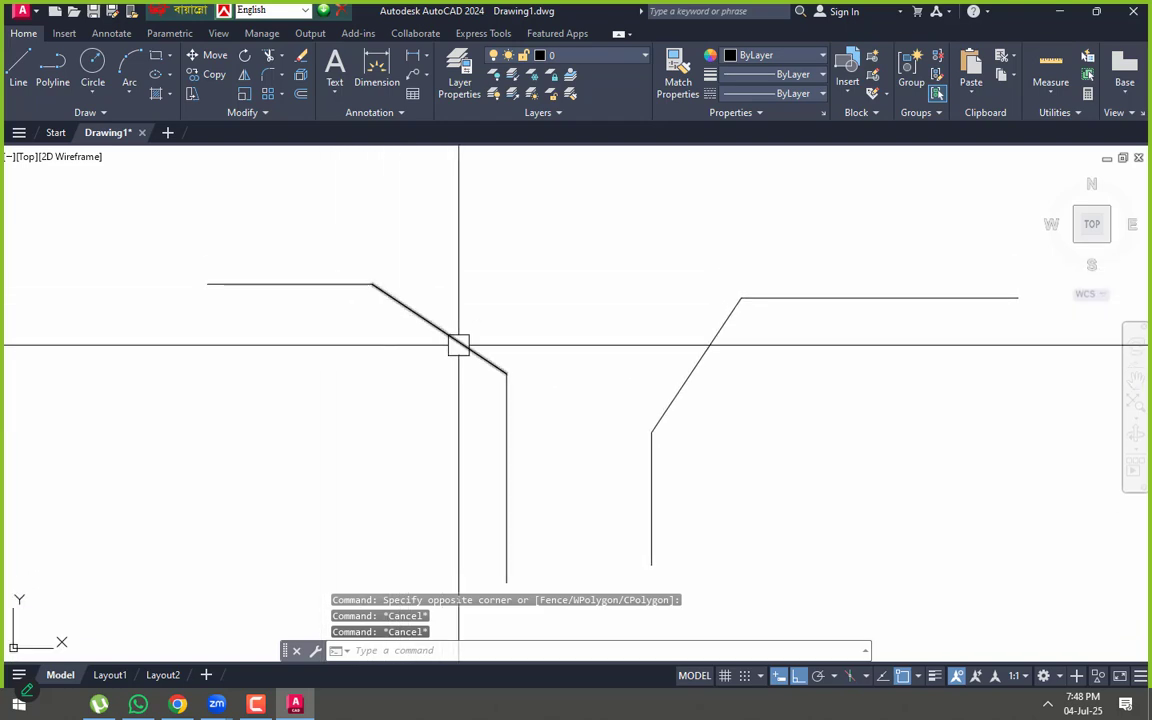
pyautogui.moveTo(458, 345); pyautogui.dragTo(370, 278, button='middle')
pyautogui.moveTo(602, 332)
pyautogui.mouseDown(button='middle')
pyautogui.moveTo(483, 311)
pyautogui.moveTo(506, 365)
pyautogui.mouseUp(button='middle')
pyautogui.scroll(-2, 495, 315)
pyautogui.click(226, 265)
pyautogui.click(417, 410)
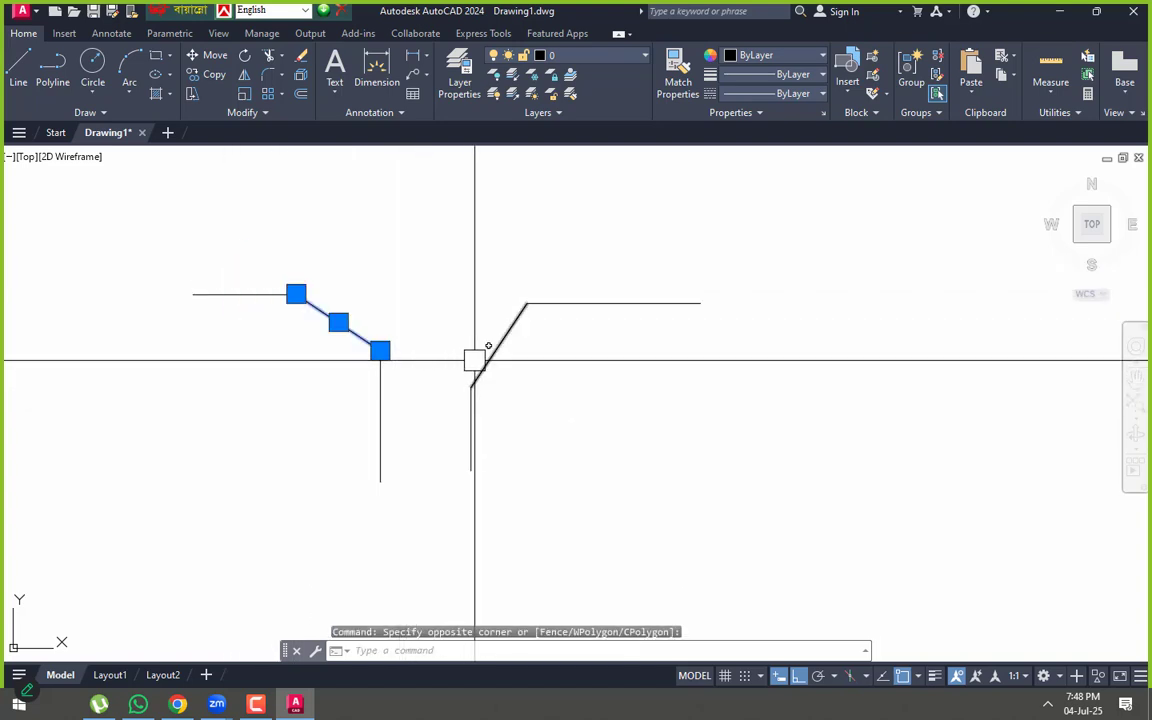
pyautogui.press('Escape')
pyautogui.moveTo(542, 357); pyautogui.dragTo(504, 350, button='middle')
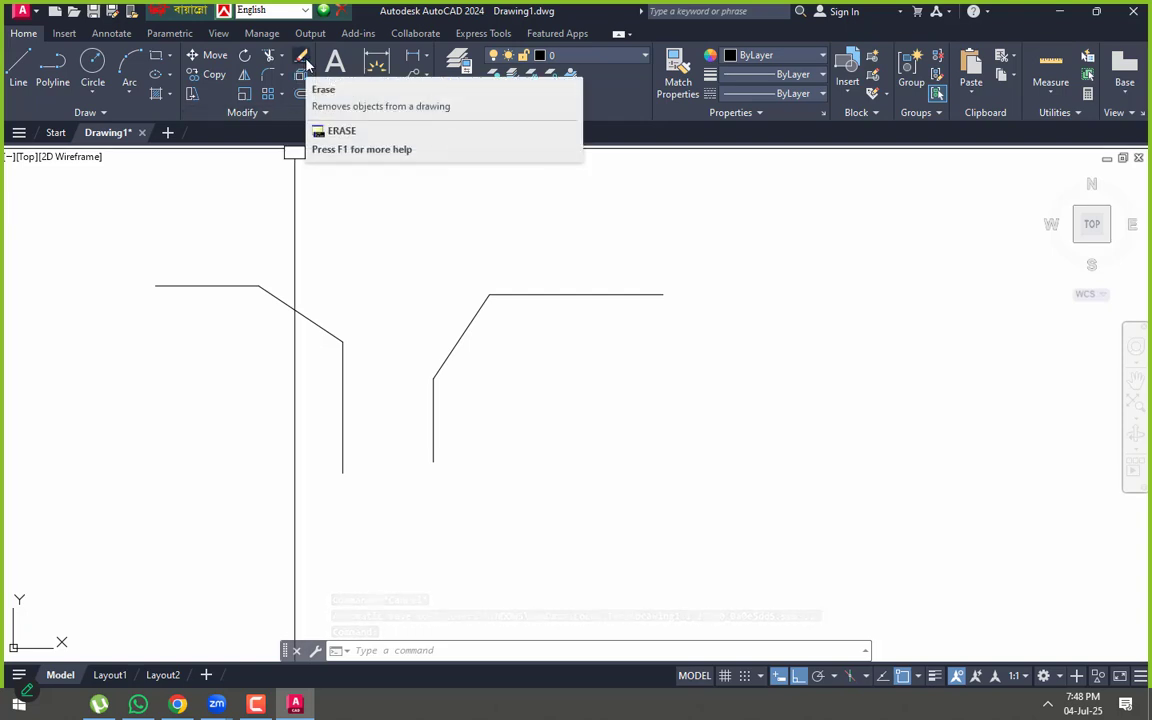
# - Erase the right pair's horizontal line and its diagonal chamfer line
pyautogui.click(540, 293)
pyautogui.write('e')
pyautogui.press('Return')
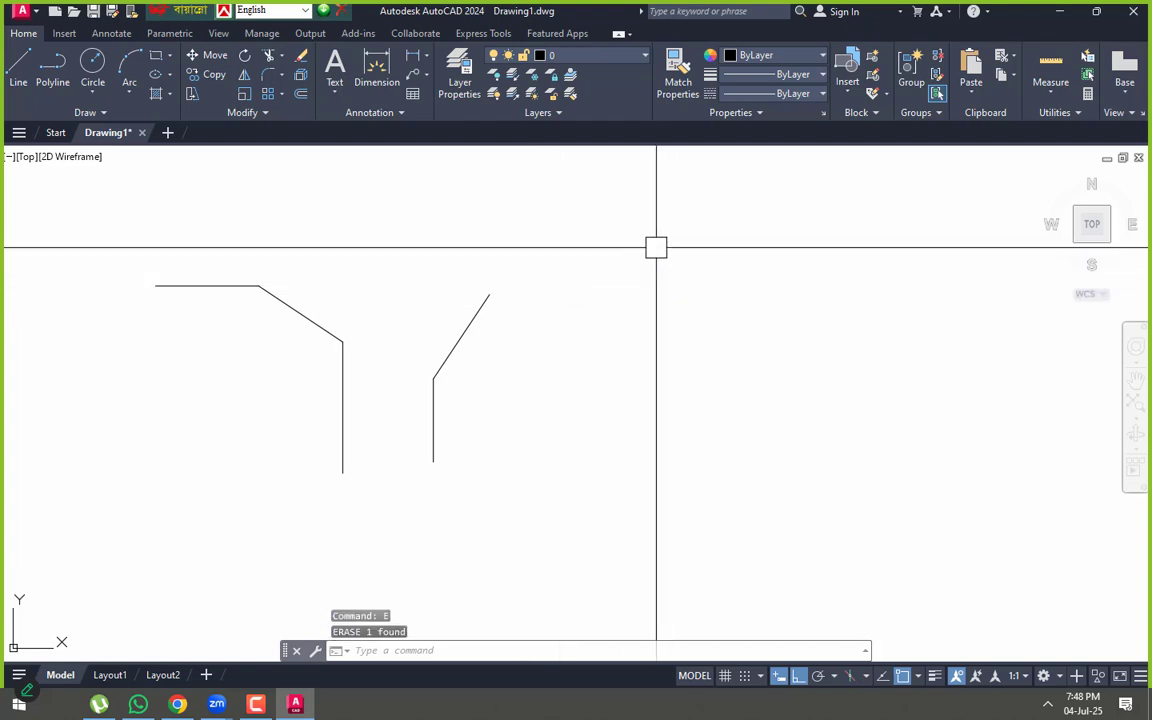
pyautogui.moveTo(427, 318); pyautogui.dragTo(446, 312, button='middle')
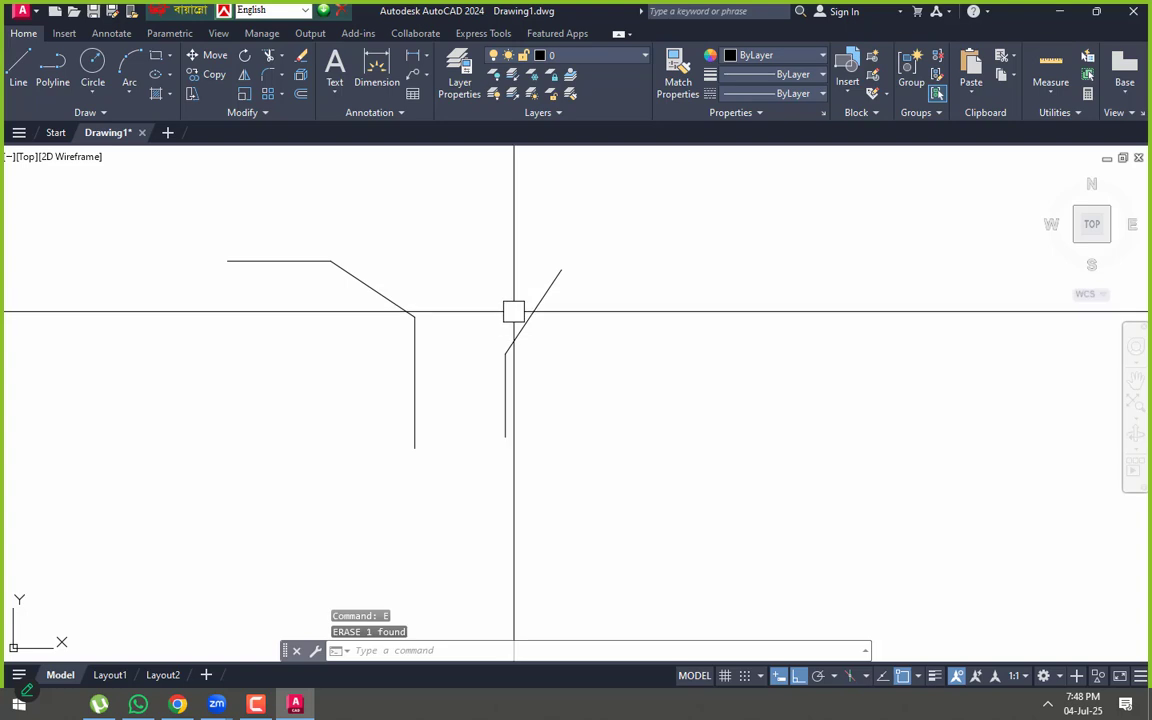
pyautogui.scroll(4, 513, 311)
pyautogui.click(546, 318)
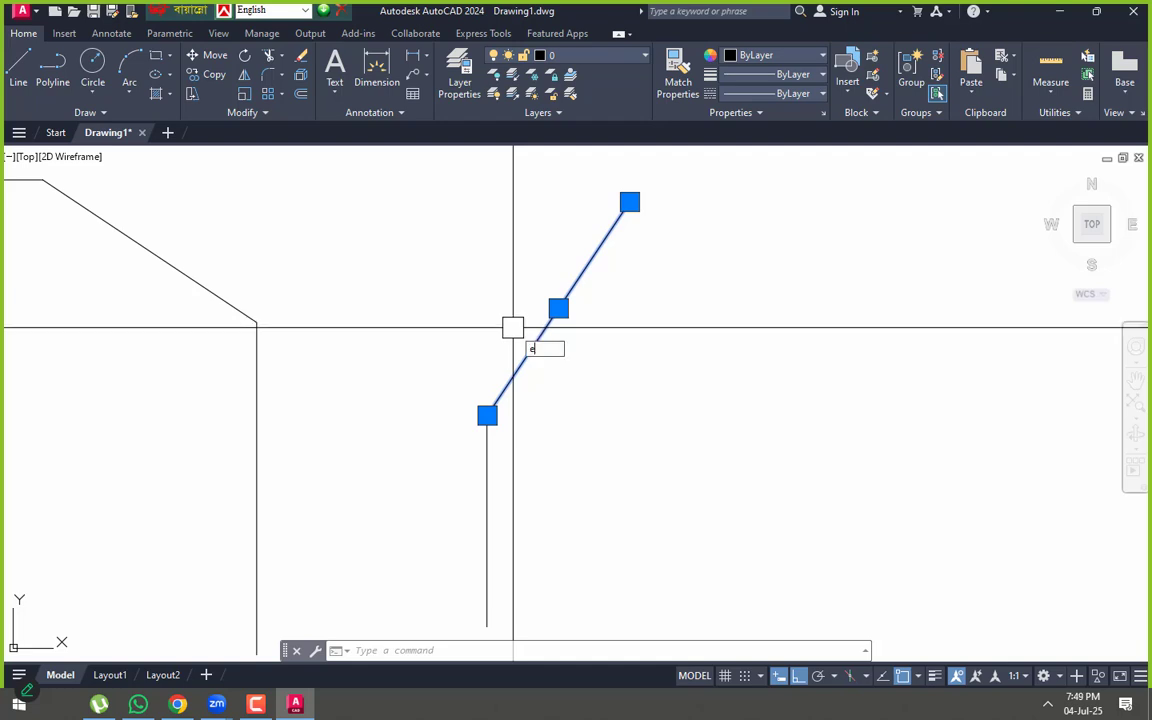
pyautogui.press('Return')
# - Erase the remaining right vertical line and the whole chamfered left pair to clear the drawing
pyautogui.moveTo(497, 423); pyautogui.dragTo(611, 313, button='middle')
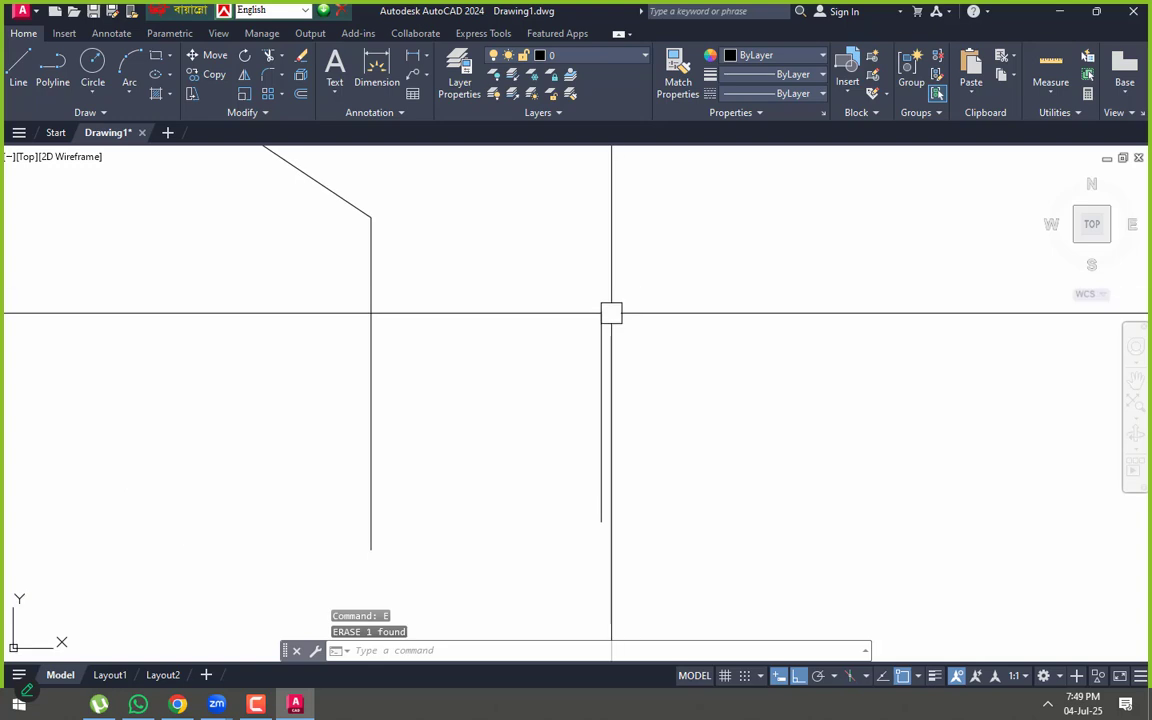
pyautogui.scroll(-4, 611, 313)
pyautogui.click(746, 200)
pyautogui.click(414, 418)
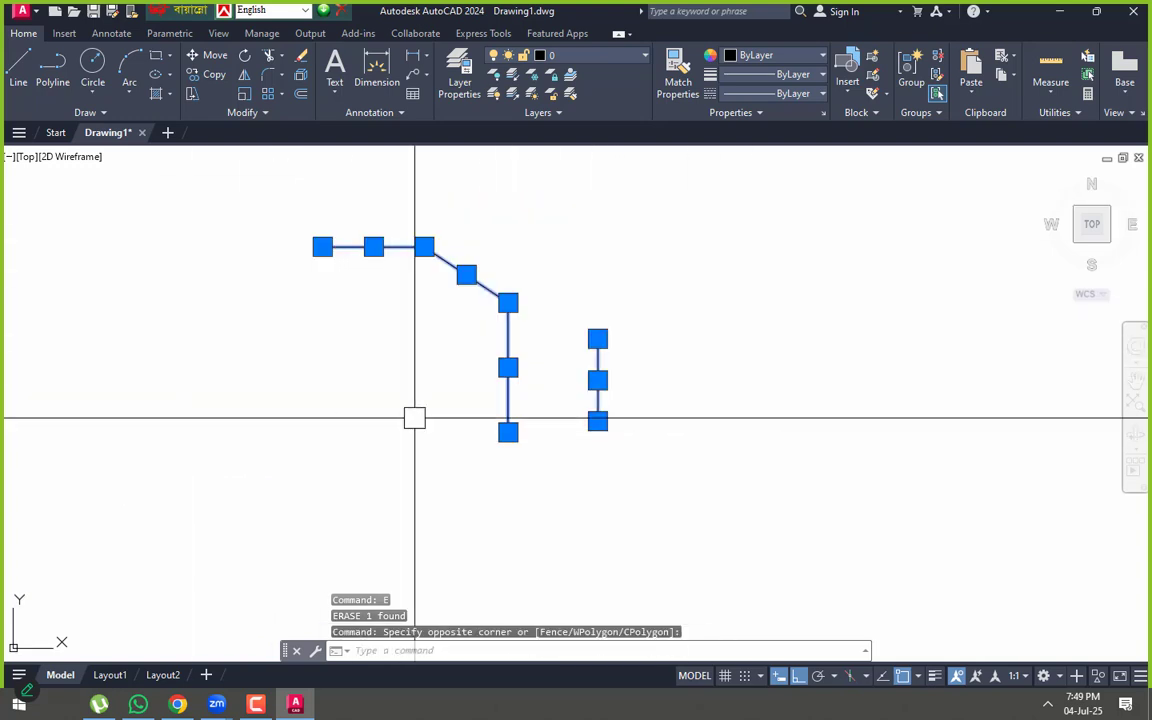
pyautogui.write('e')
pyautogui.press('Return')
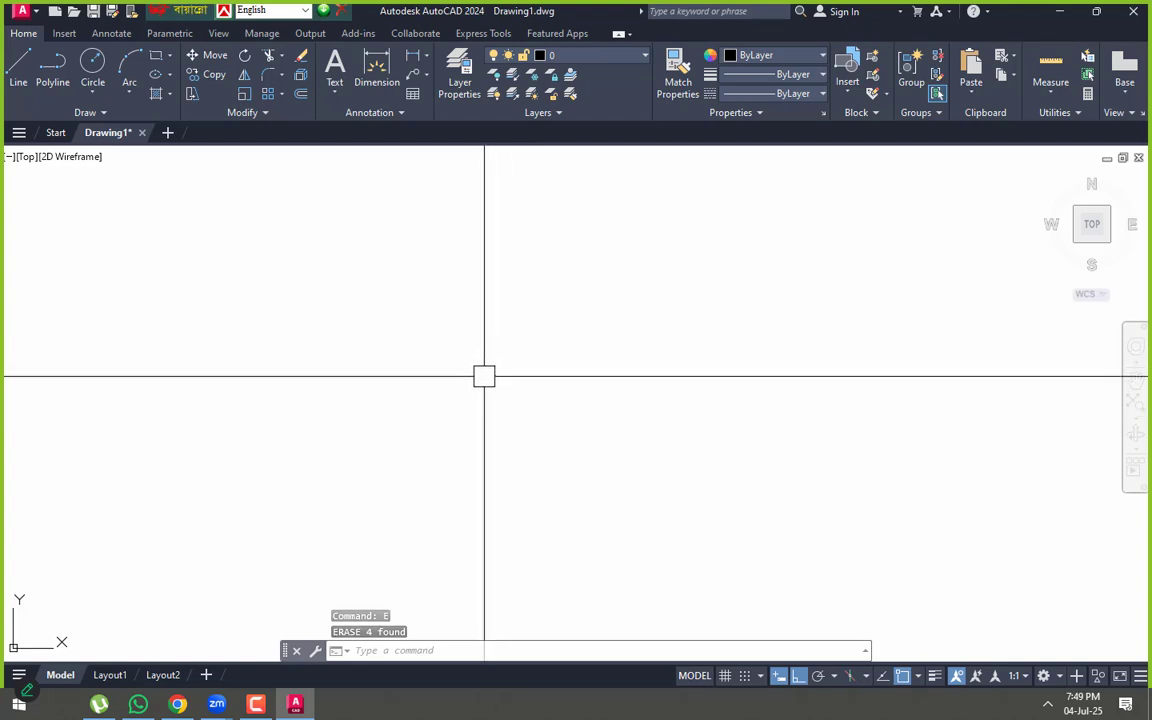
# - Draw a wide rectangle, roughly twice as long as it is high, in the middle of the empty drawing area
pyautogui.moveTo(476, 375); pyautogui.dragTo(475, 328, button='middle')
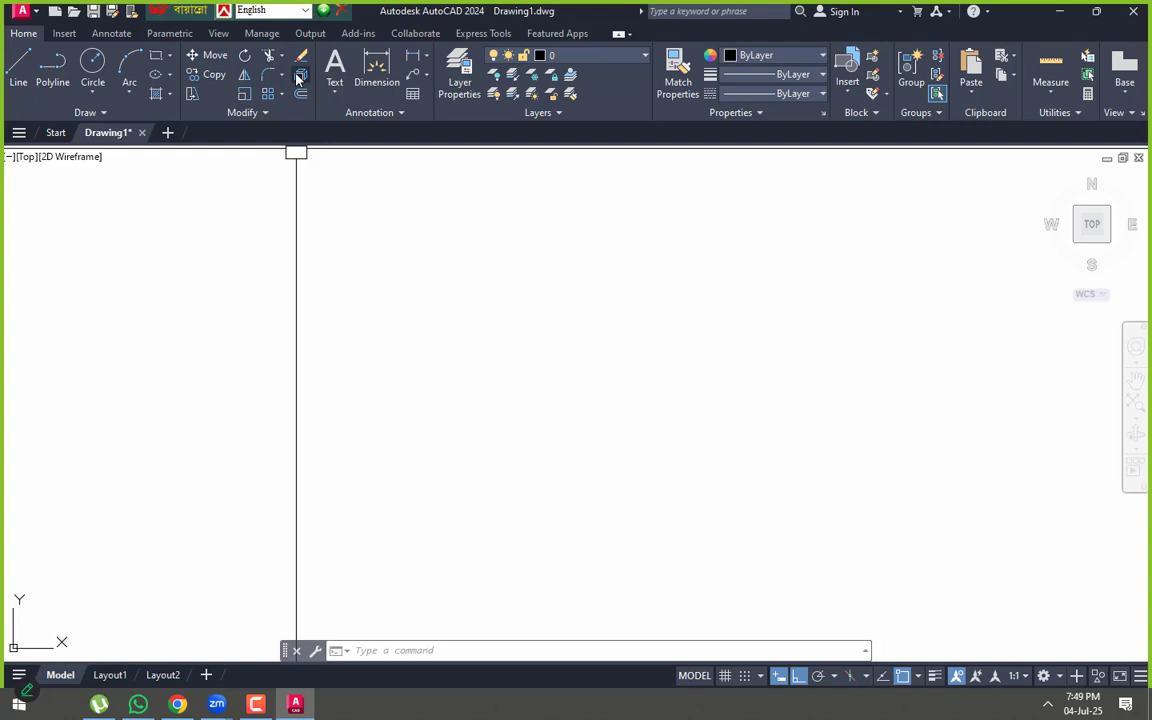
pyautogui.press('Escape')
pyautogui.press('Escape')
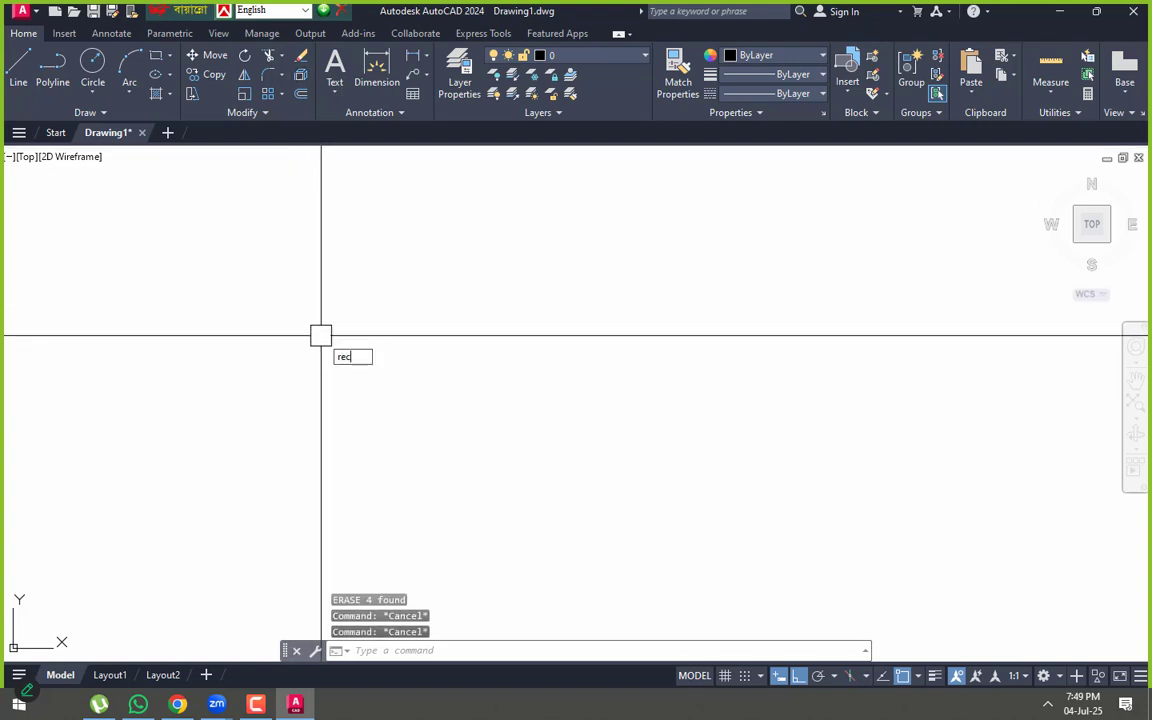
pyautogui.press('Return')
pyautogui.click(355, 241)
pyautogui.click(840, 471)
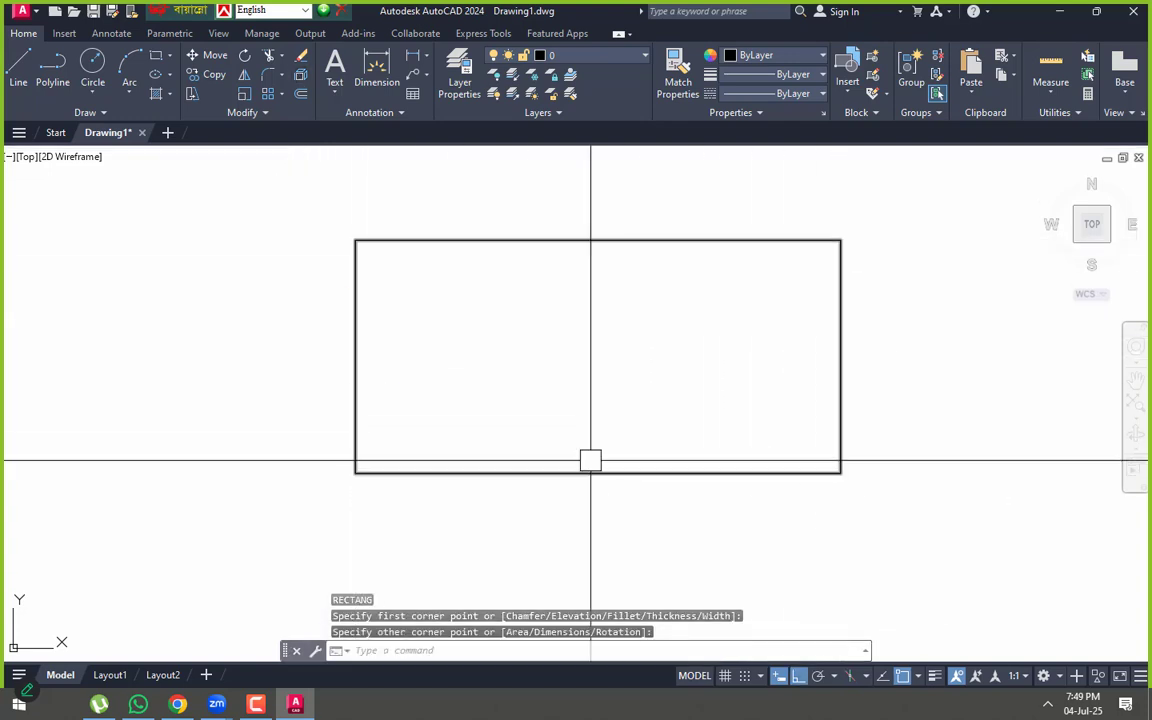
pyautogui.click(560, 471)
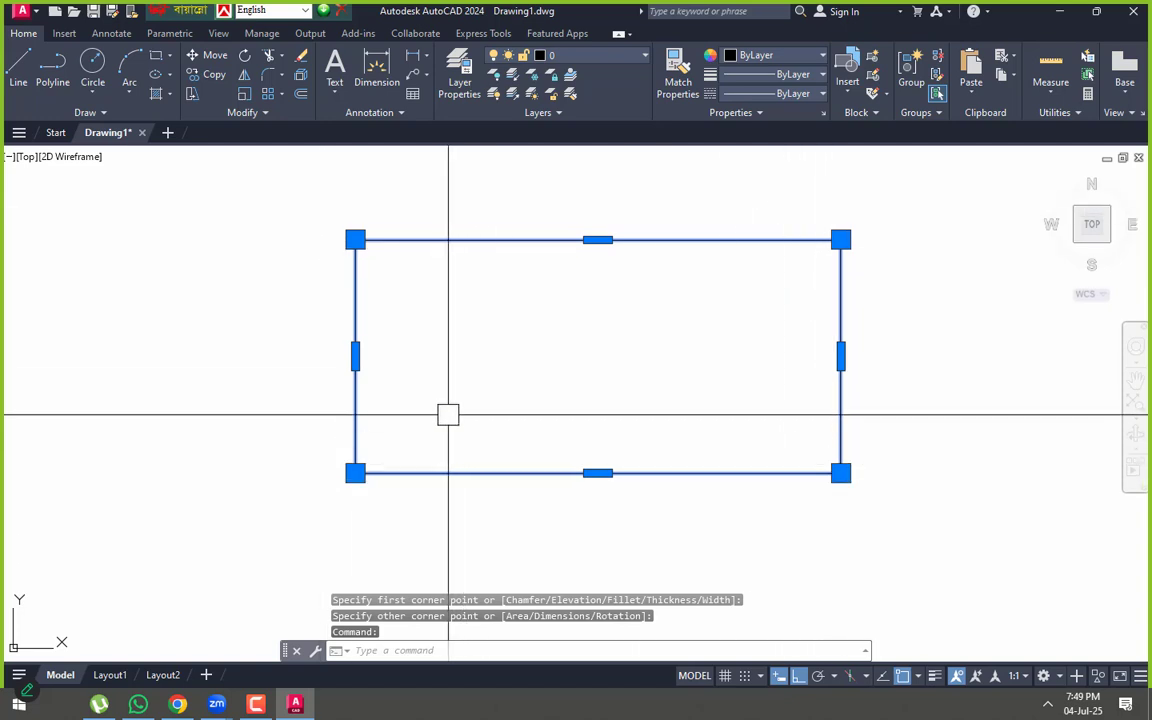
pyautogui.press('Escape')
pyautogui.click(566, 240)
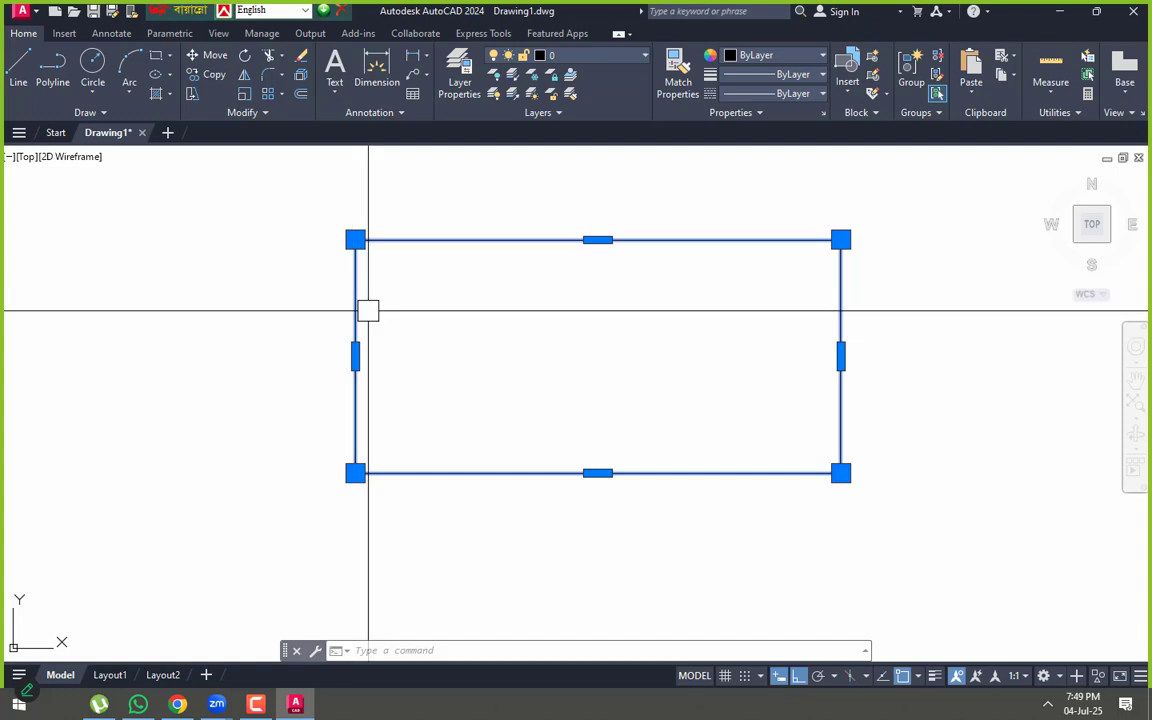
pyautogui.write('z')
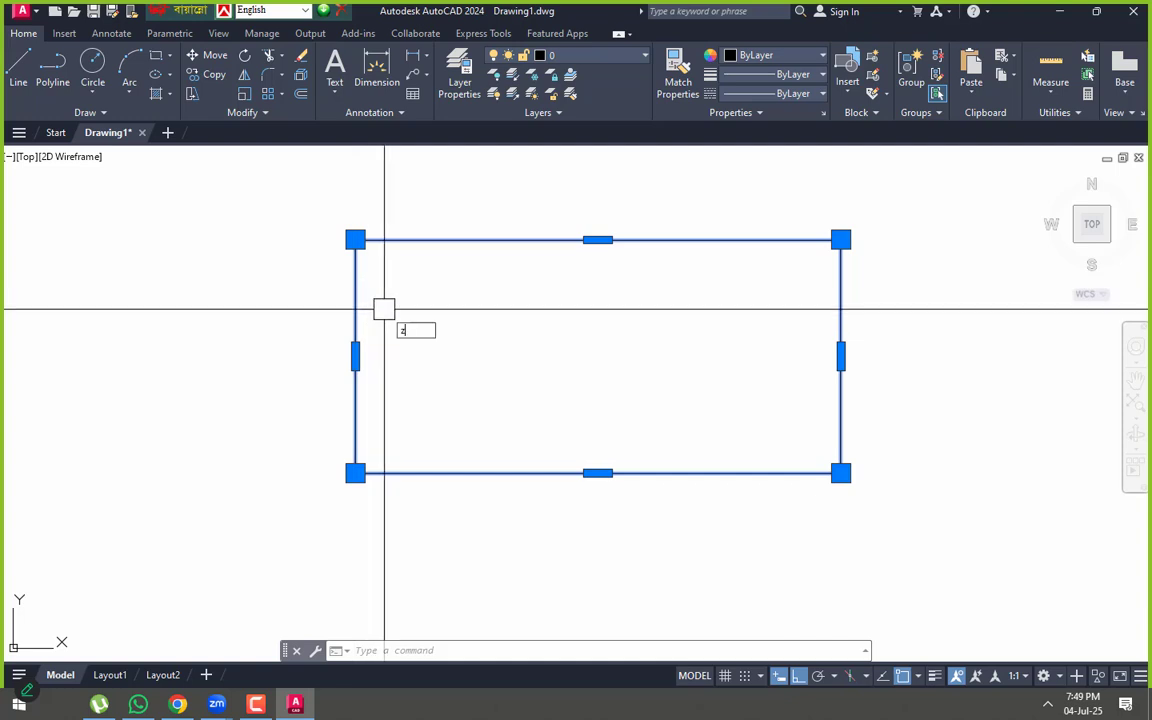
pyautogui.press('Escape')
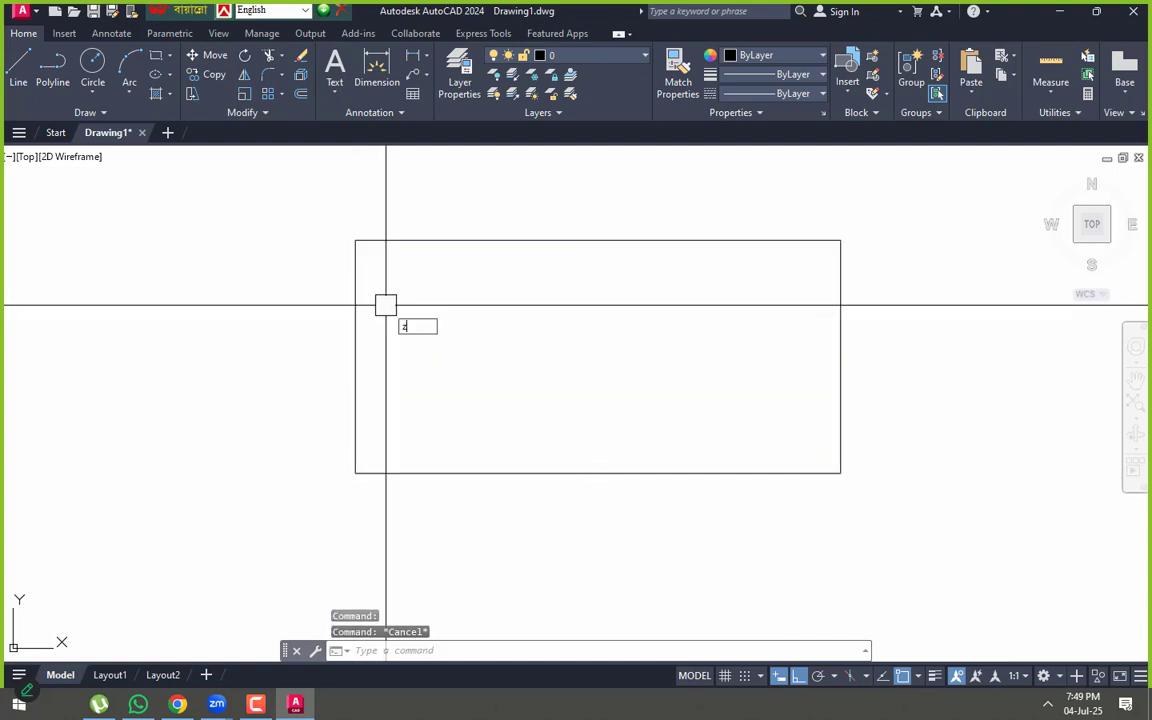
pyautogui.press('Escape')
# - Explode the rectangle into separate lines
pyautogui.click(365, 226)
pyautogui.click(340, 290)
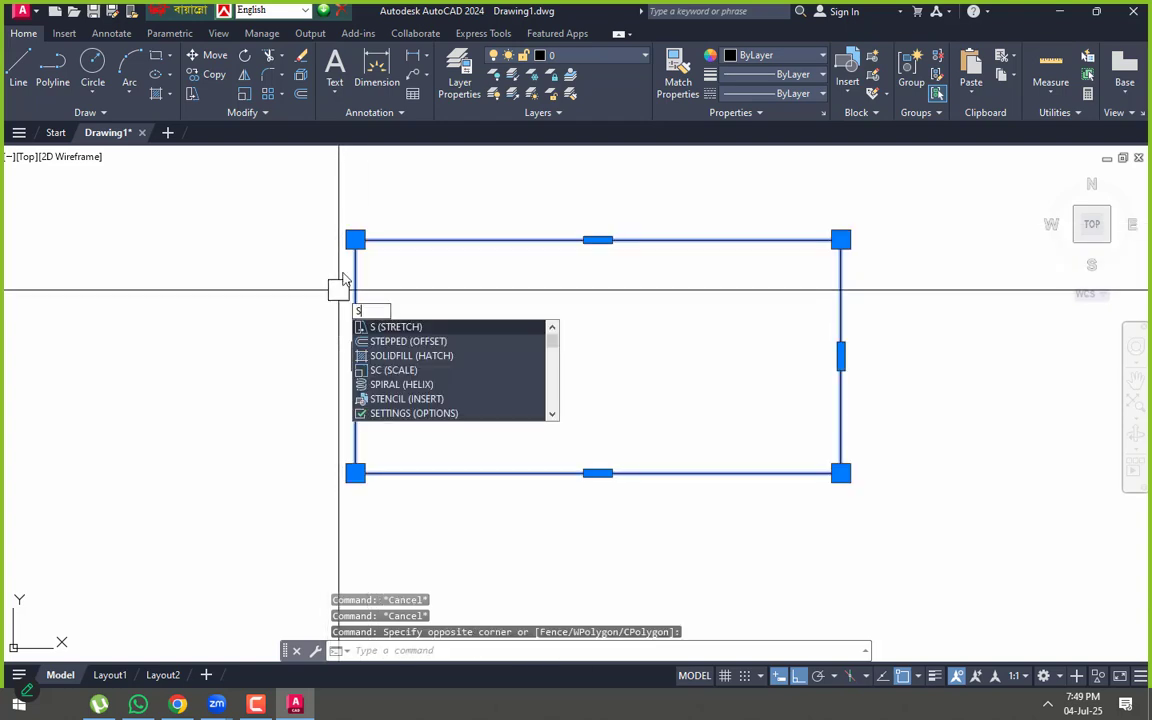
pyautogui.press('BackSpace')
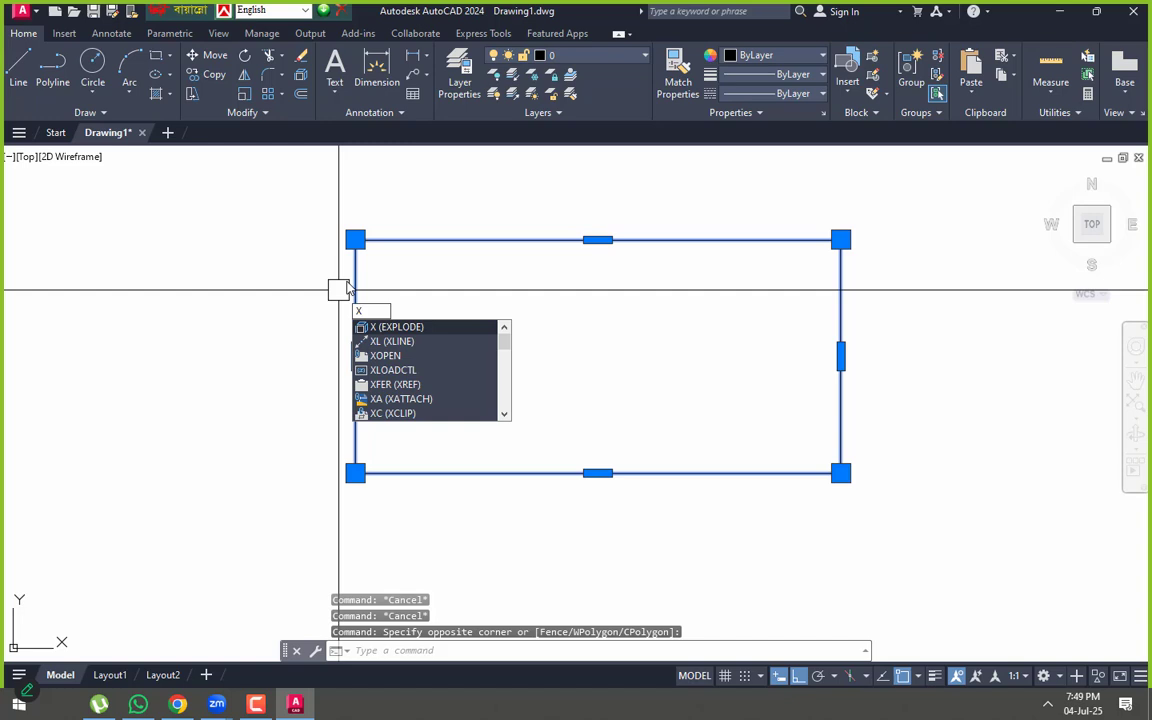
pyautogui.write('x')
pyautogui.press('Return')
# - Check the exploded rectangle by selecting its four sides one by one and all together, clearing the selection each time
pyautogui.click(356, 285)
pyautogui.click(465, 239)
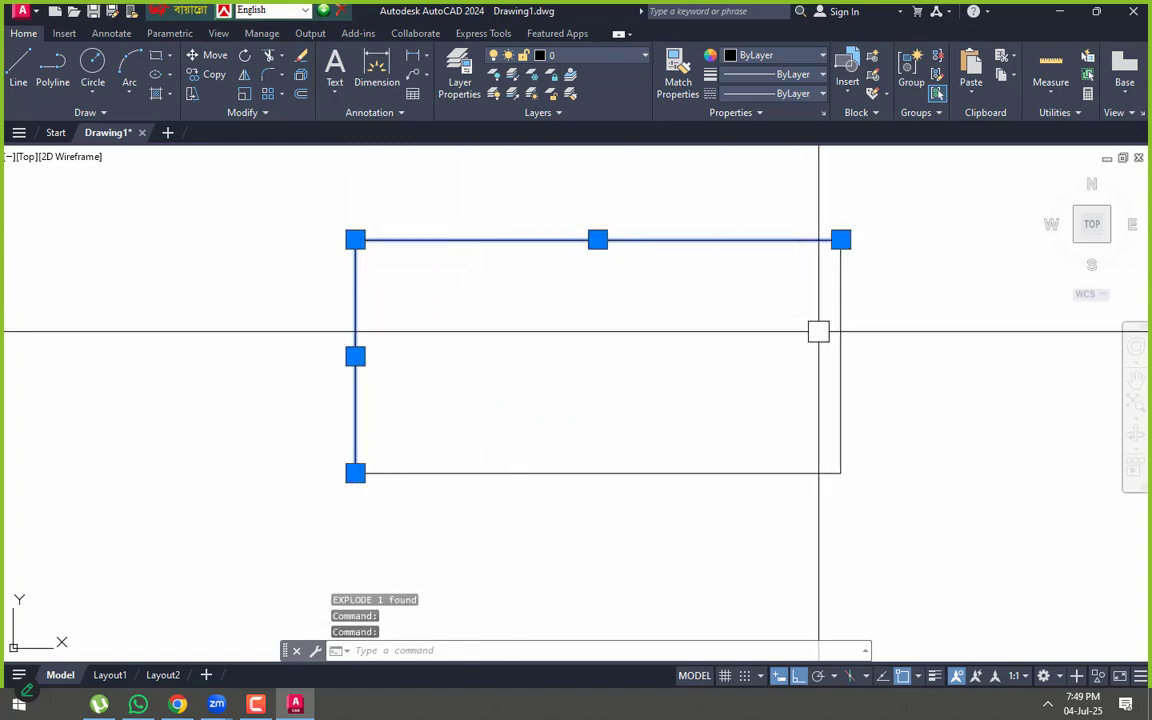
pyautogui.click(840, 342)
pyautogui.click(660, 472)
pyautogui.press('Escape')
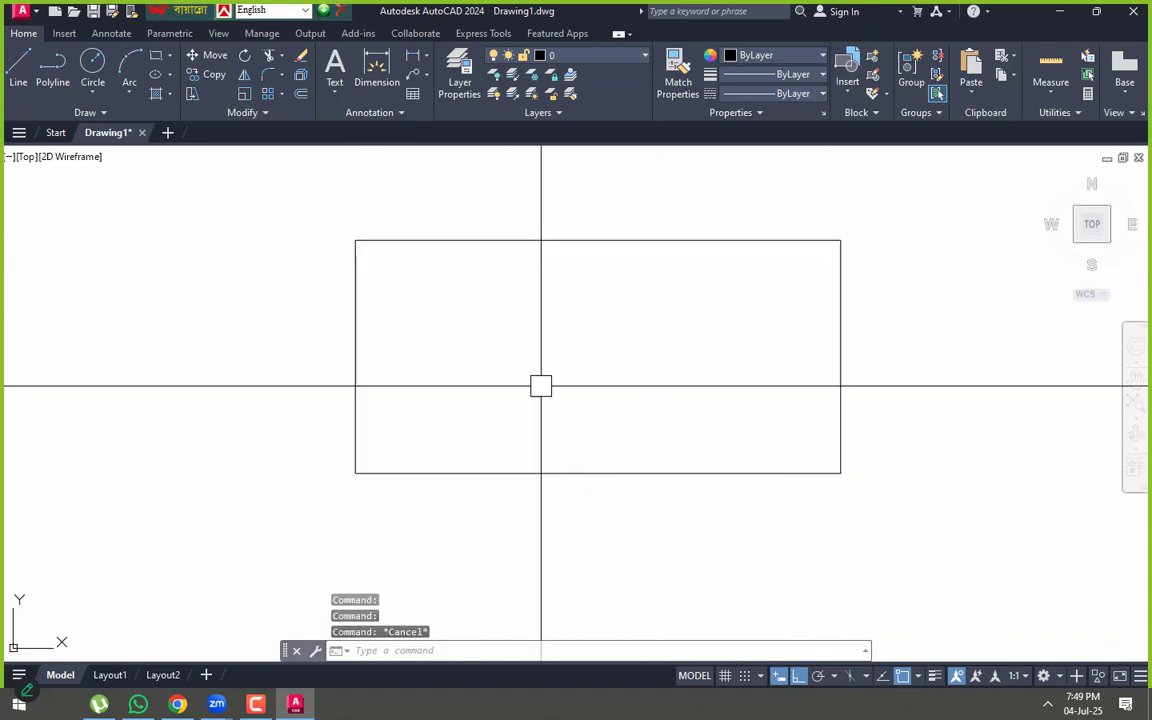
pyautogui.scroll(-2, 668, 394)
pyautogui.click(856, 283)
pyautogui.click(417, 523)
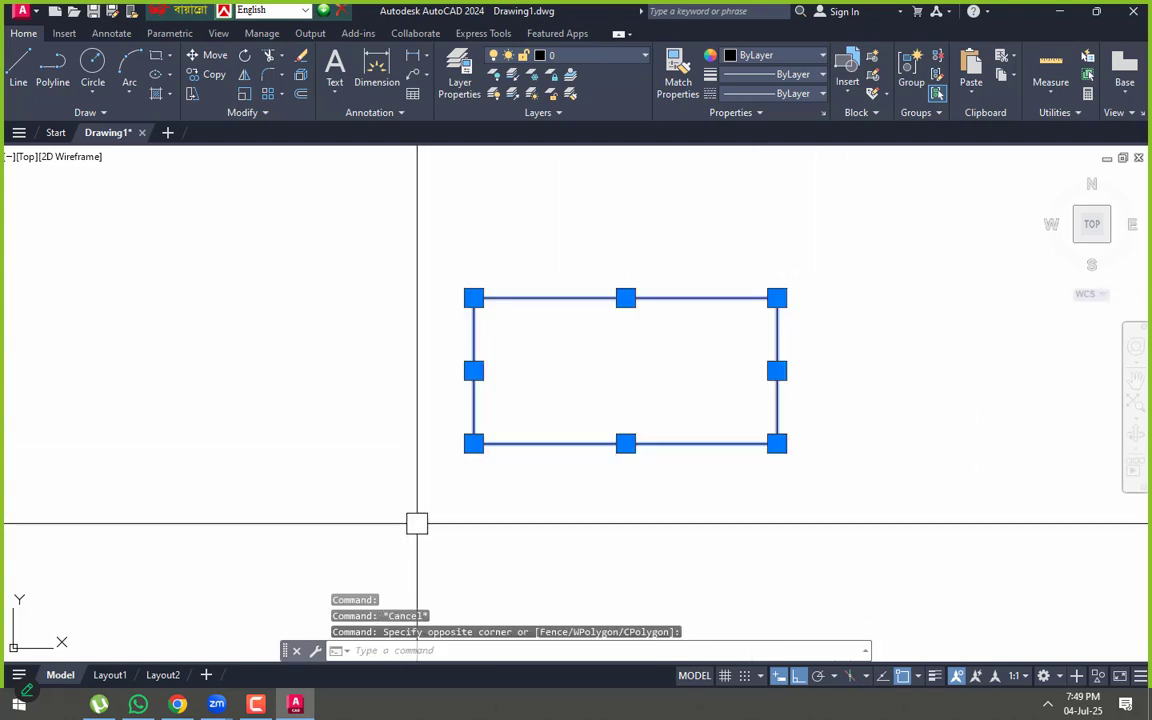
pyautogui.press('Escape')
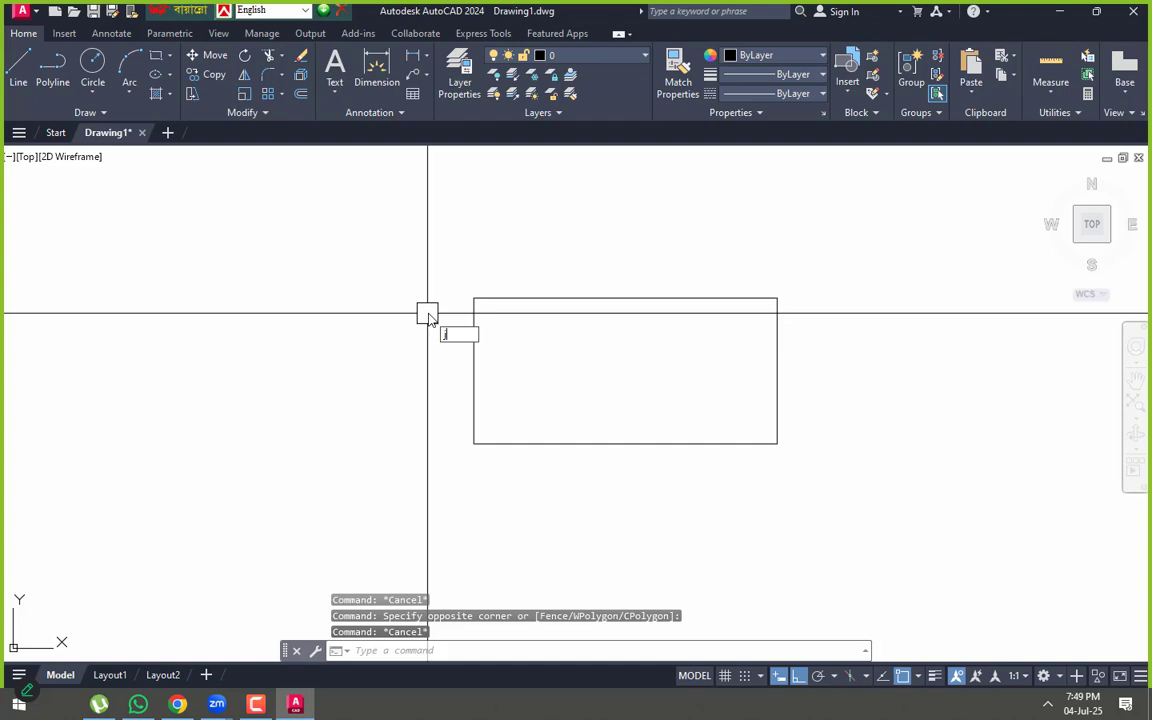
# - Join the rectangle's four separate side lines into a single polyline
pyautogui.press('Return')
pyautogui.click(473, 328)
pyautogui.click(515, 315)
pyautogui.click(545, 298)
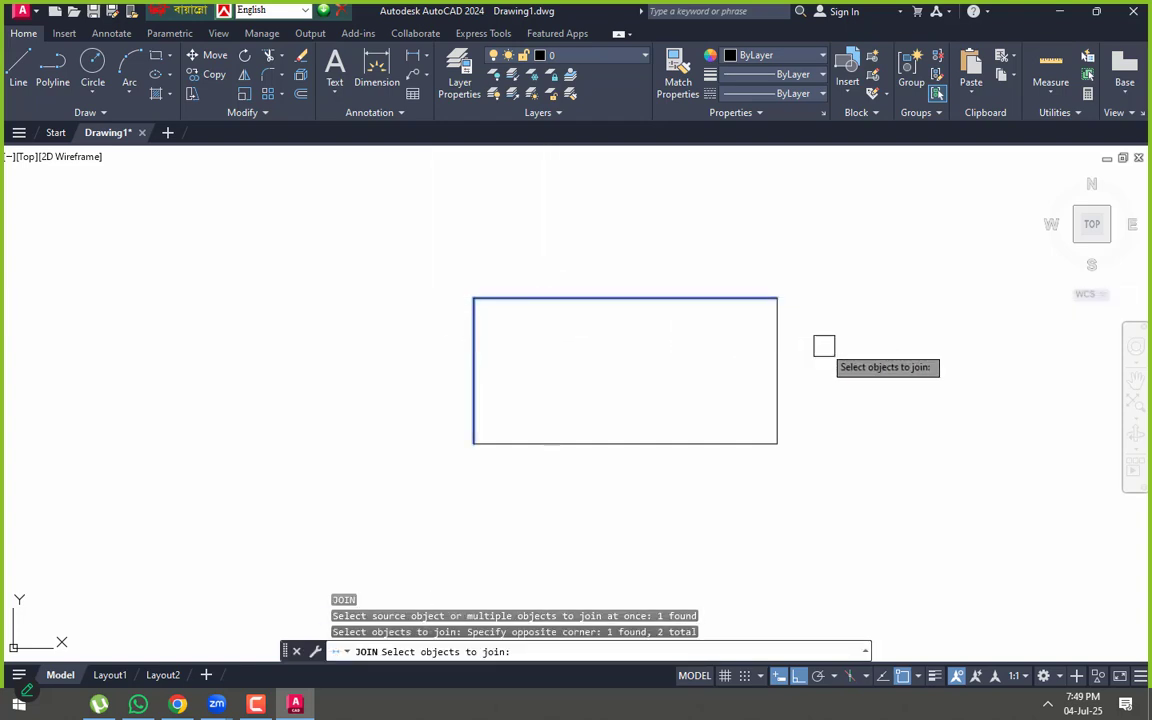
pyautogui.click(778, 350)
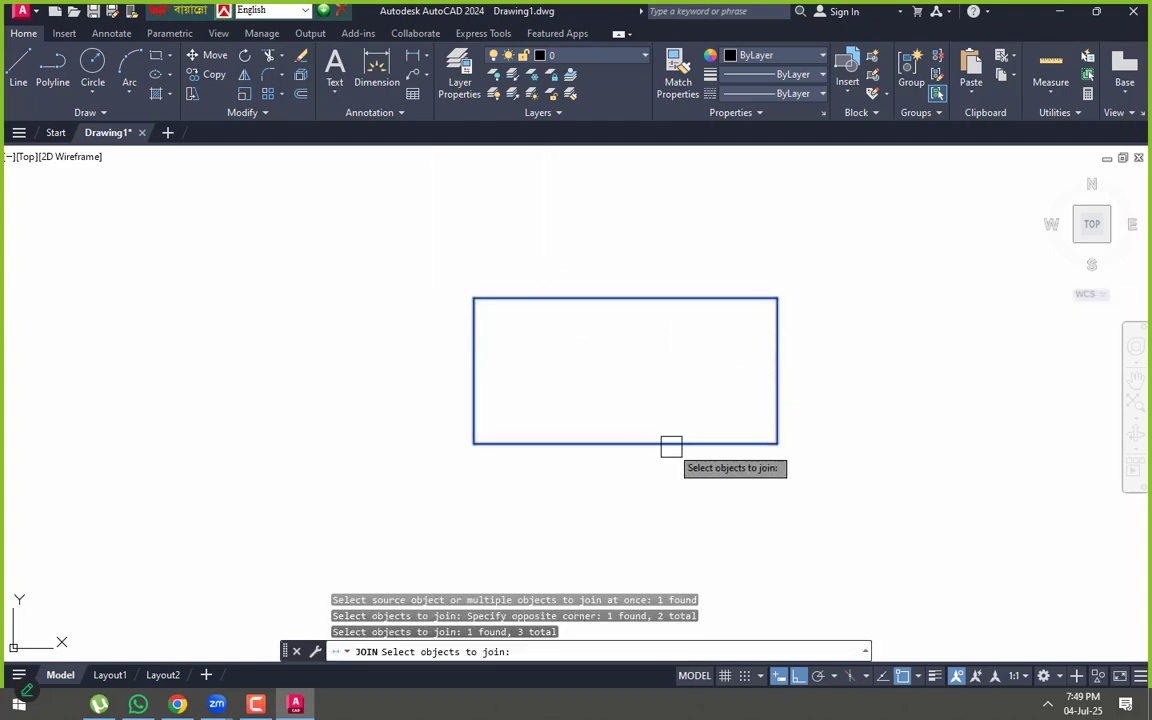
pyautogui.click(671, 444)
pyautogui.press('Return')
# - Check the joined rectangle by selecting it from one edge and with selection windows, and clear the selection
pyautogui.click(640, 443)
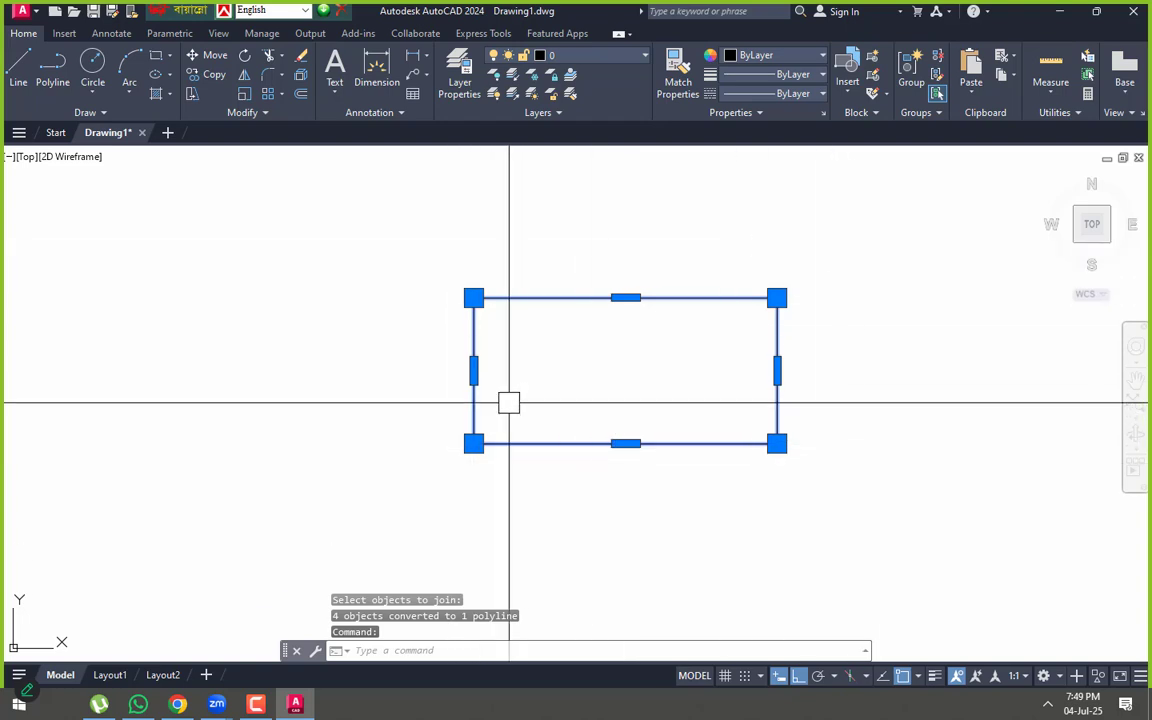
pyautogui.press('Escape')
pyautogui.click(416, 242)
pyautogui.click(625, 475)
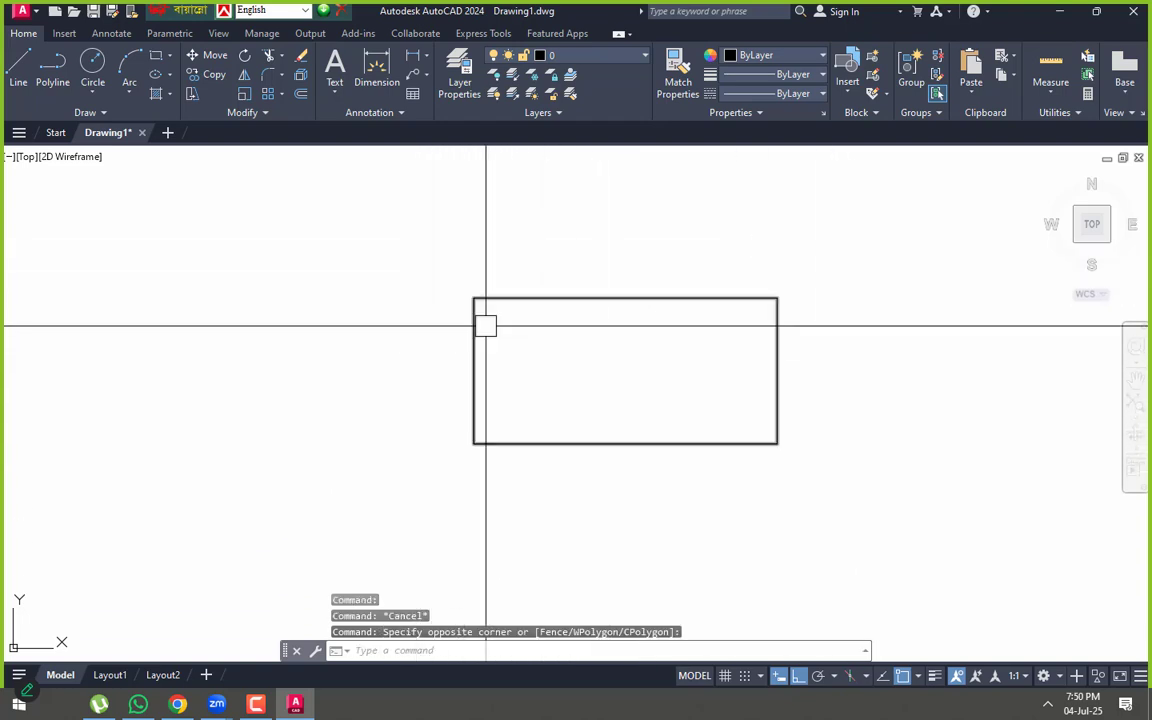
pyautogui.click(512, 342)
pyautogui.click(363, 355)
pyautogui.press('Escape')
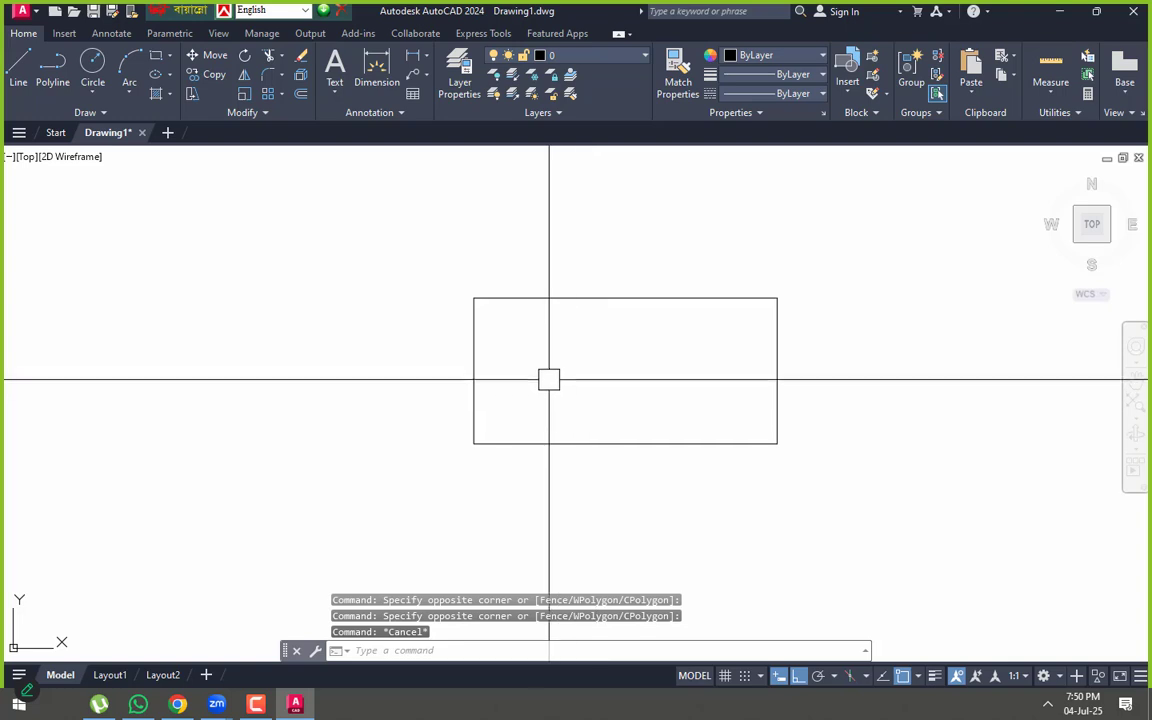
# - Explode the joined rectangle again and select all its sides to check them, then clear the selection
pyautogui.click(474, 359)
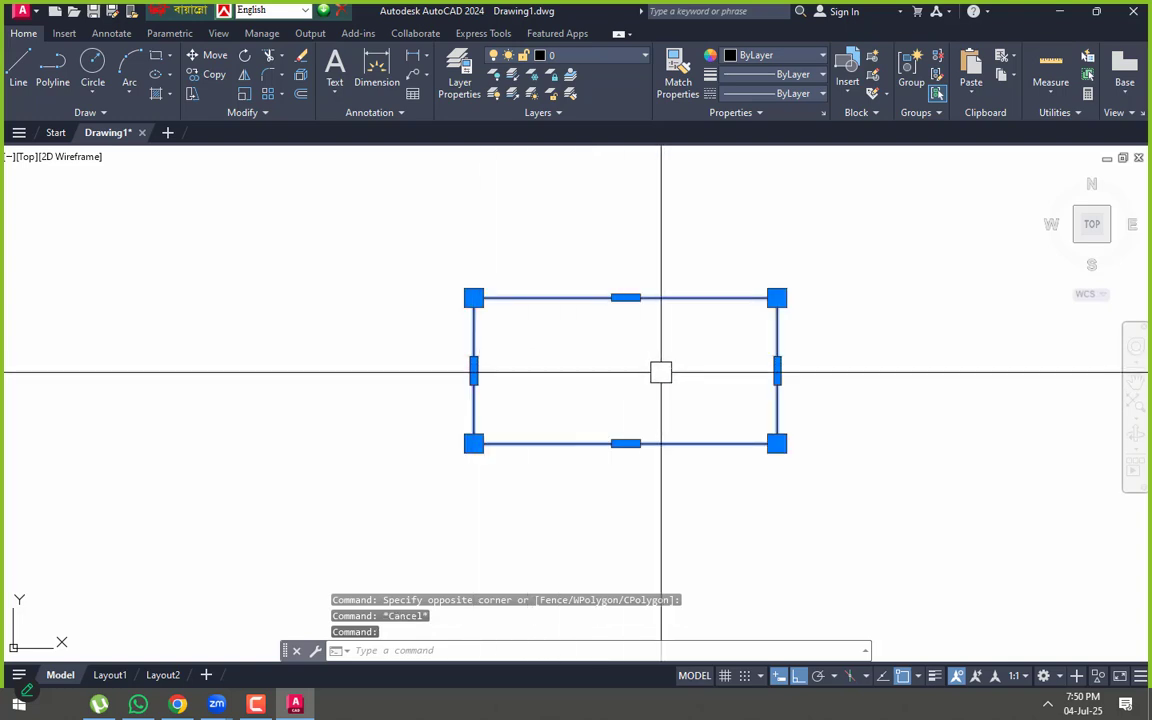
pyautogui.press('Return')
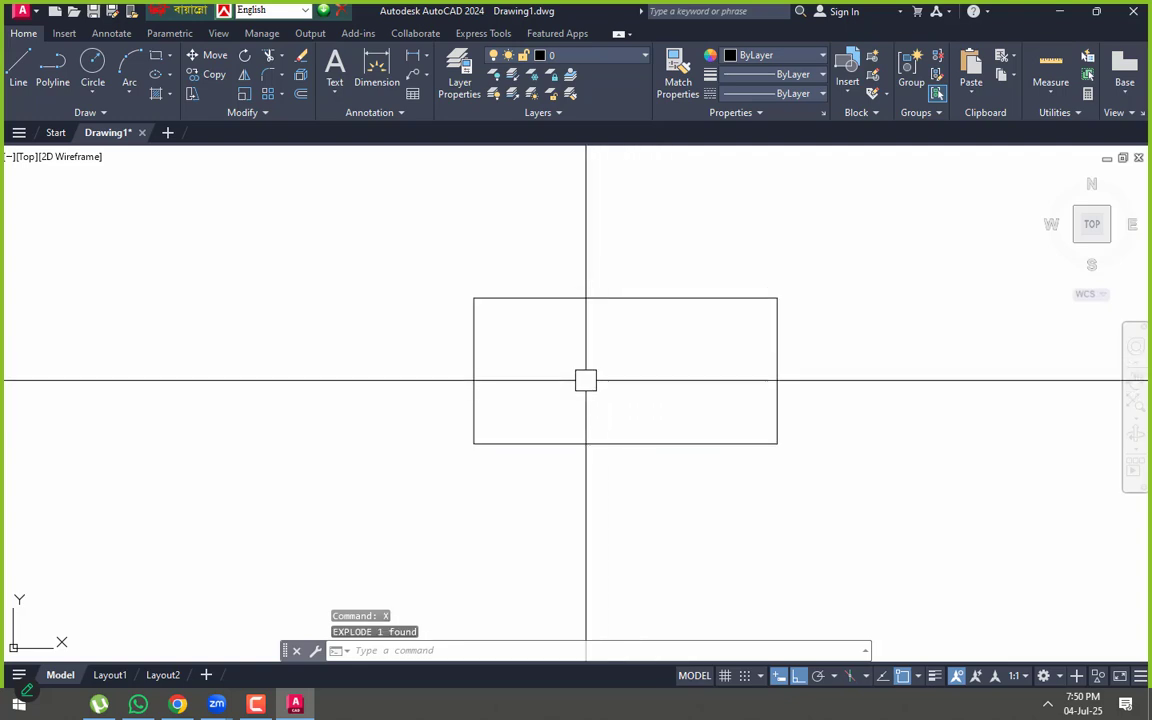
pyautogui.click(822, 253)
pyautogui.click(297, 497)
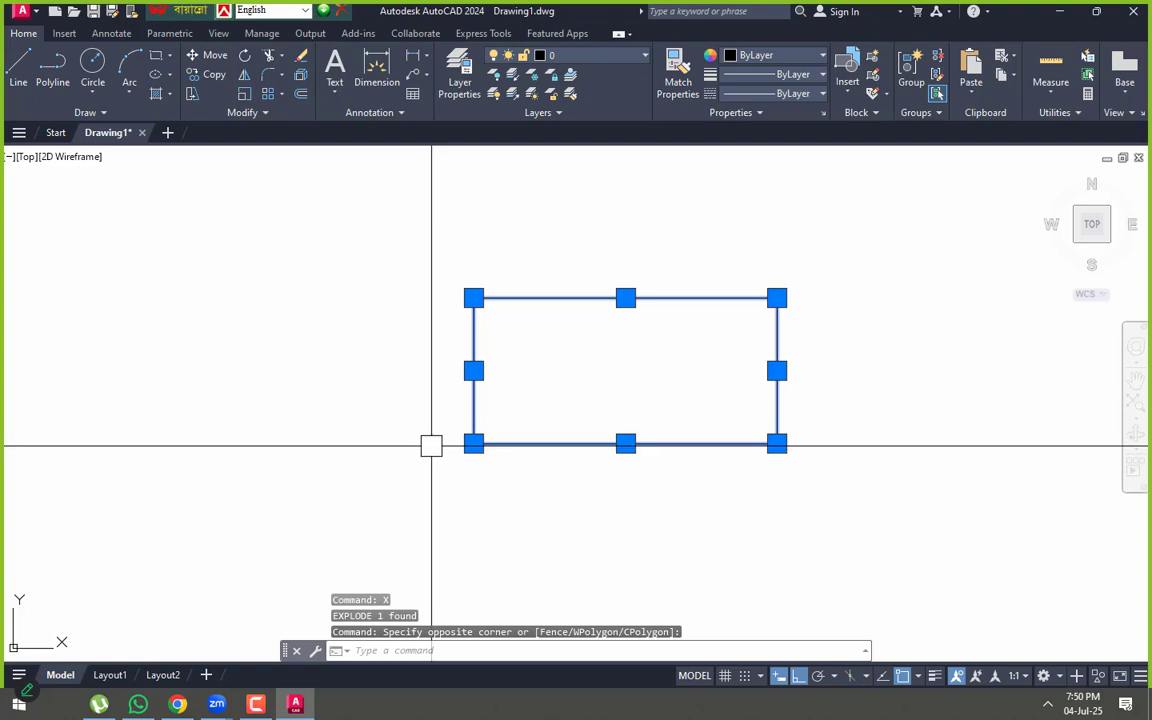
pyautogui.moveTo(543, 412); pyautogui.dragTo(327, 429, button='middle')
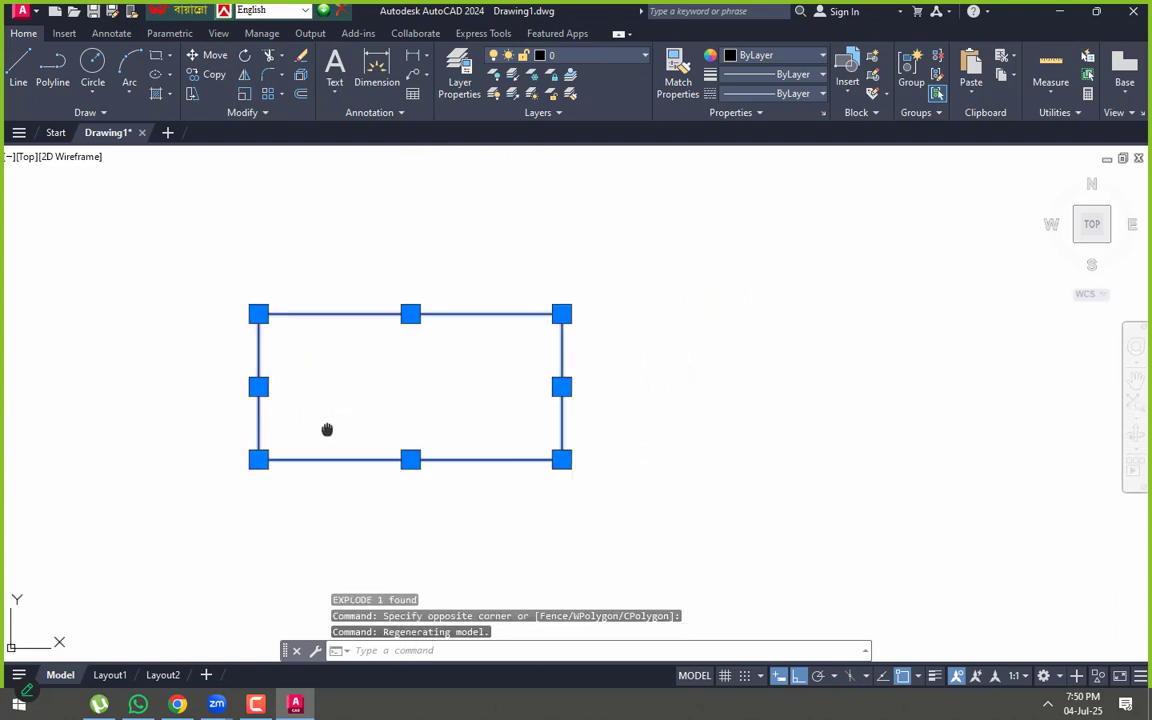
pyautogui.press('Escape')
pyautogui.press('Escape')
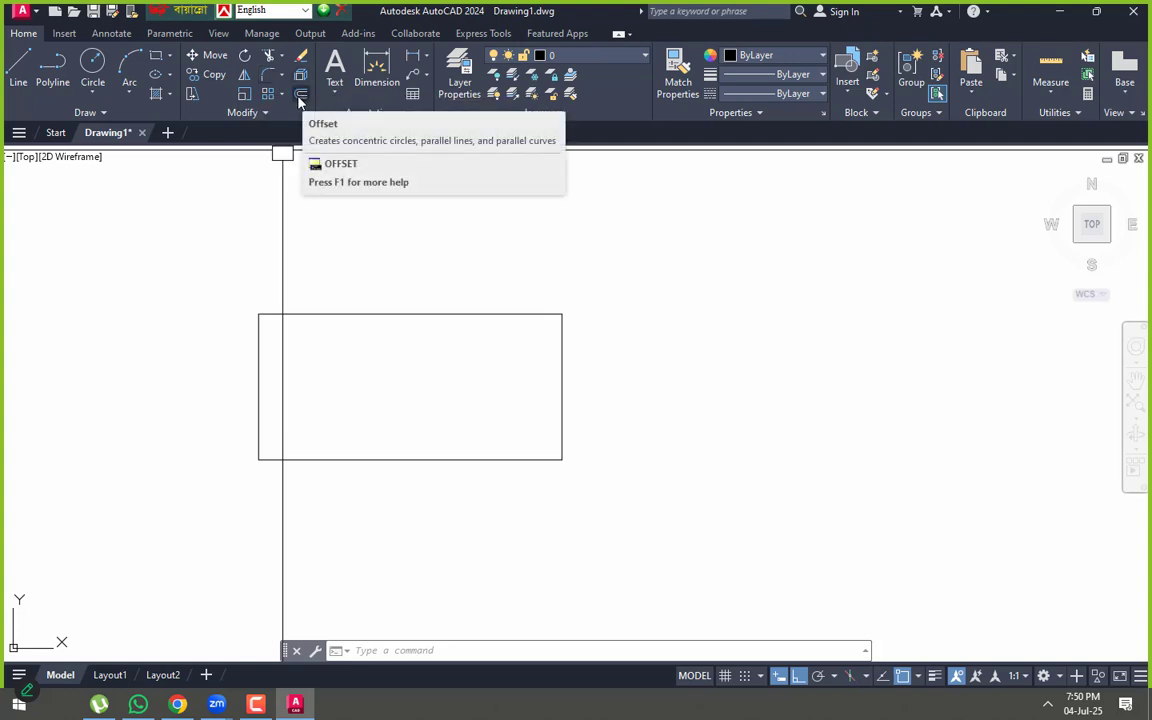
pyautogui.press('Escape')
pyautogui.press('Escape')
pyautogui.press('Escape')
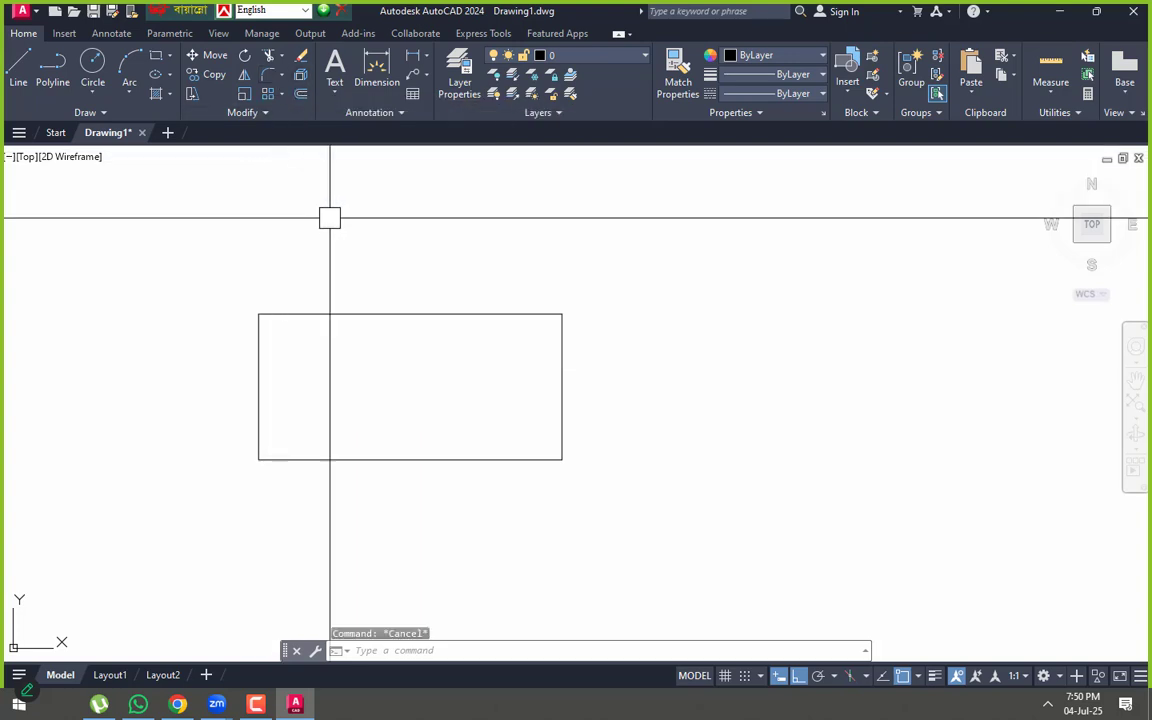
# - Start a multiline above the rectangle with Top justification, scale 1.00 and STANDARD style, and inspect its parallel lines up close
pyautogui.write('m')
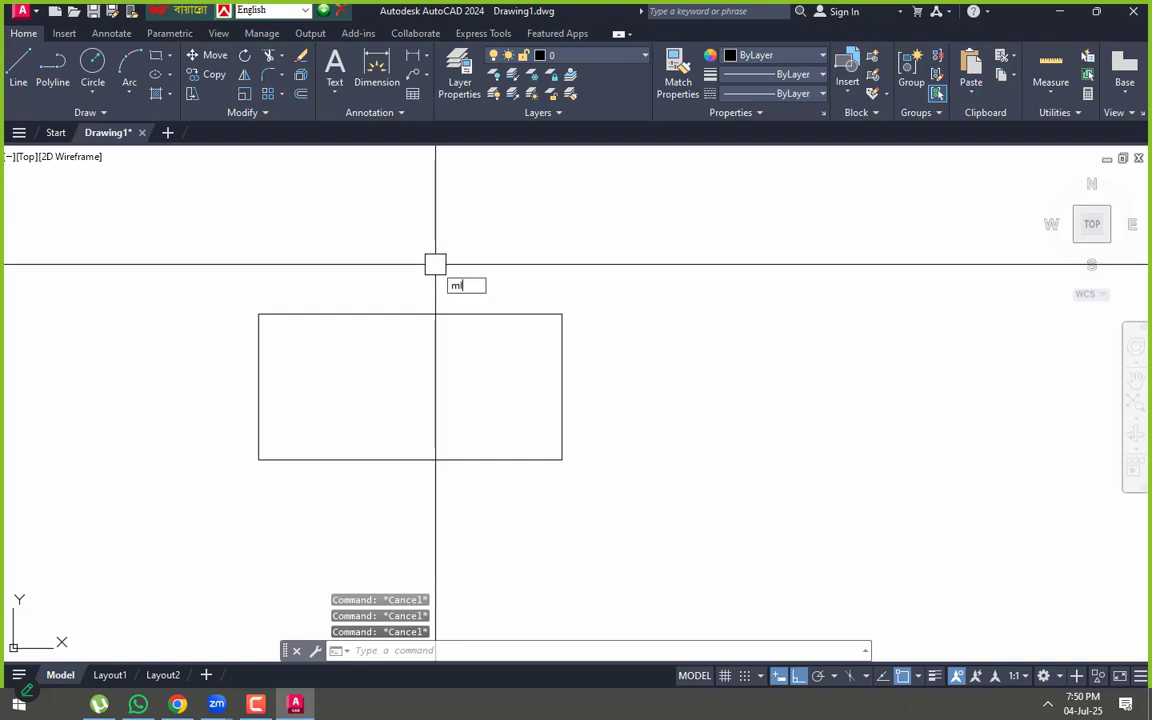
pyautogui.write('l')
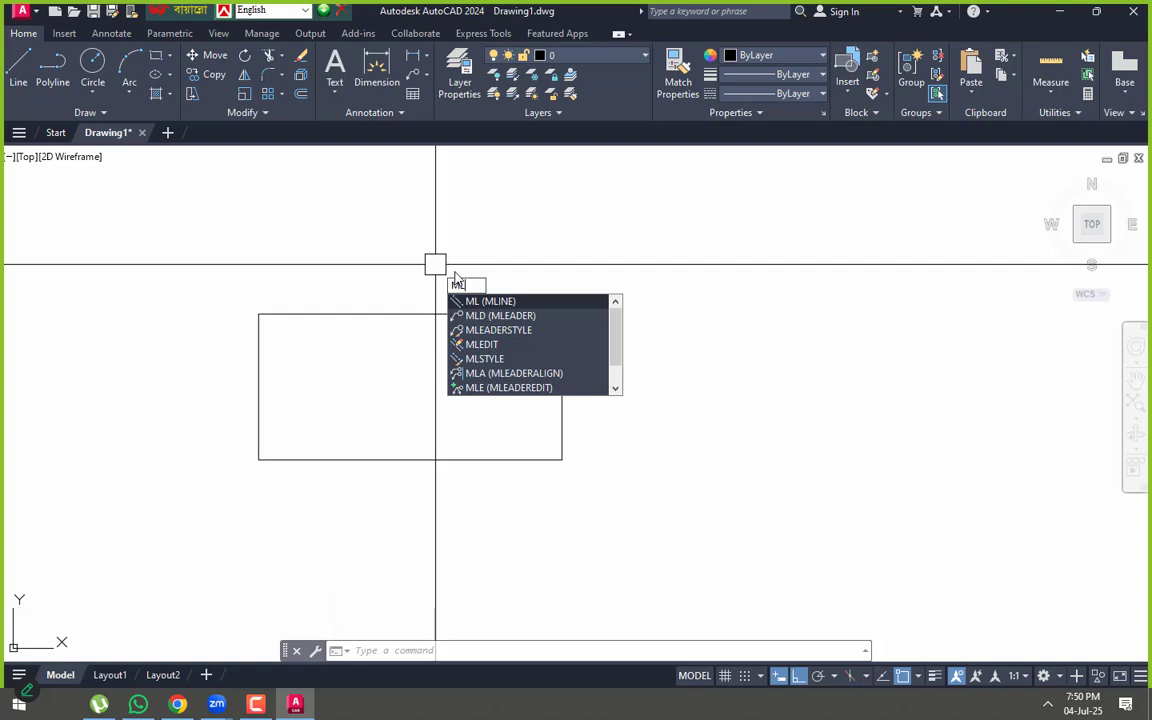
pyautogui.press('Return')
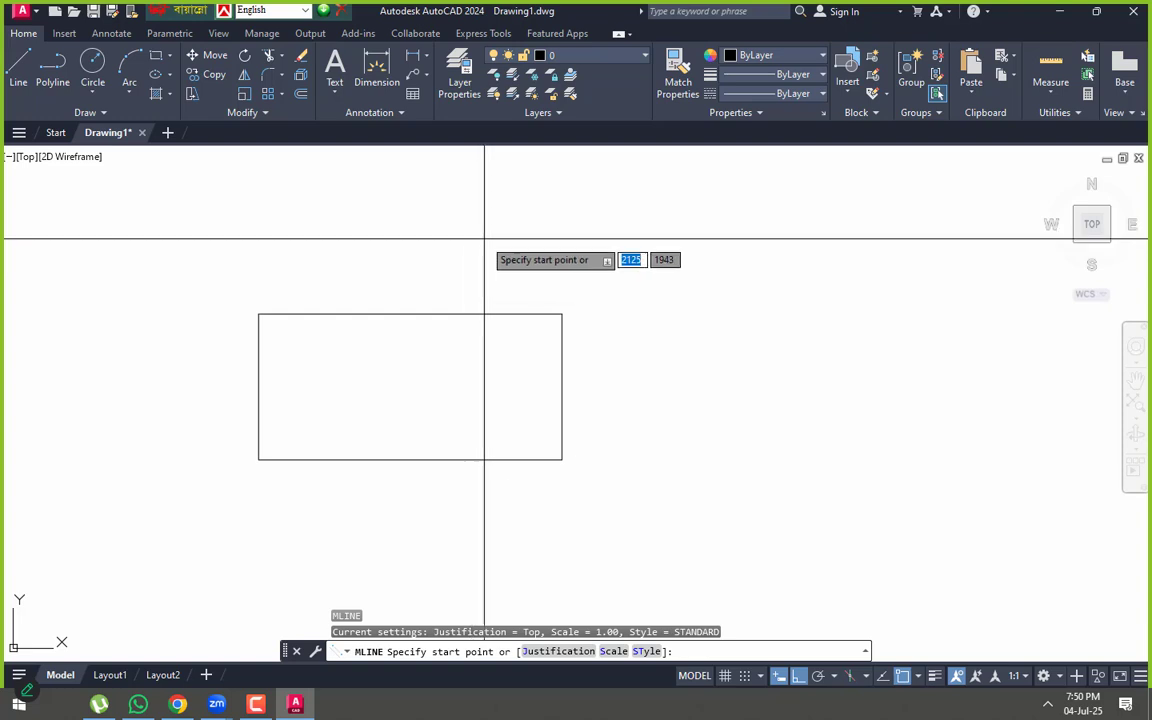
pyautogui.click(494, 226)
pyautogui.scroll(5, 742, 243)
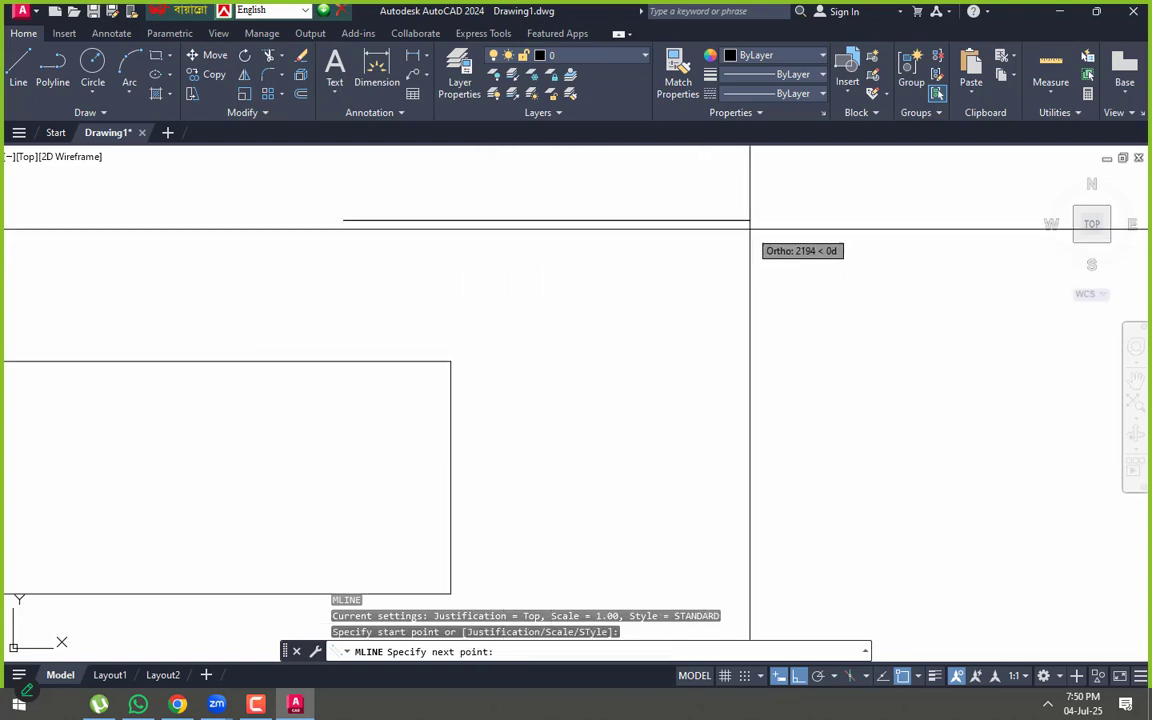
pyautogui.scroll(5, 740, 265)
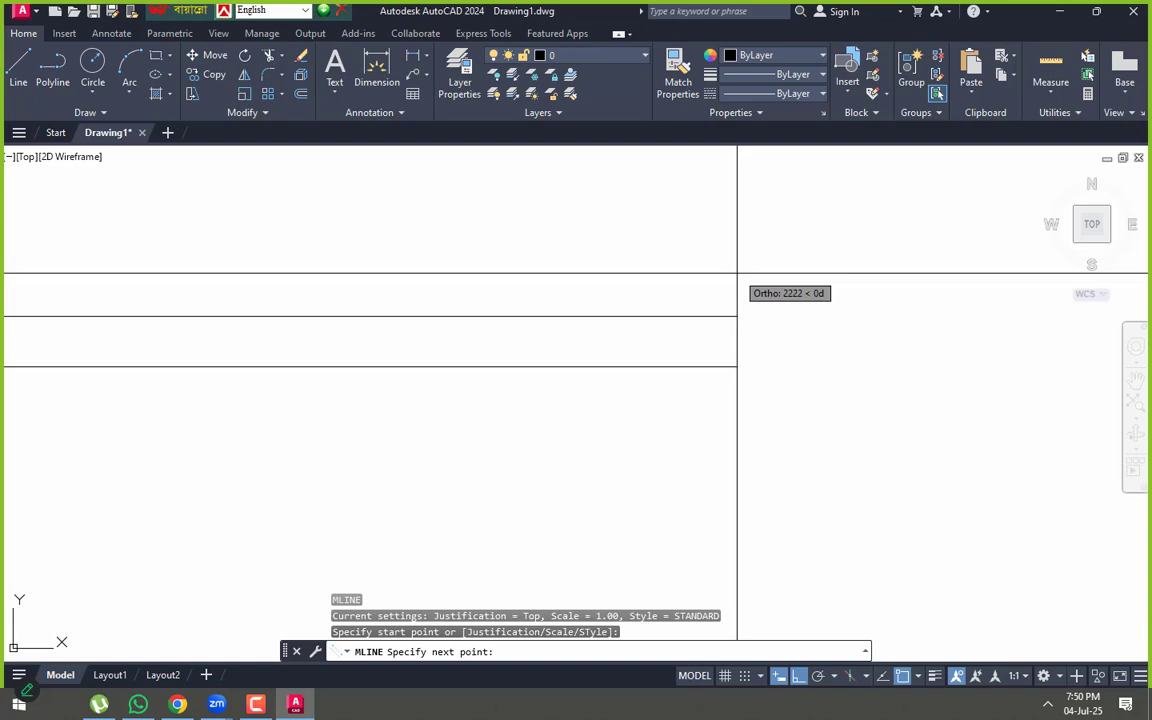
pyautogui.scroll(-5, 736, 297)
pyautogui.scroll(-5, 722, 293)
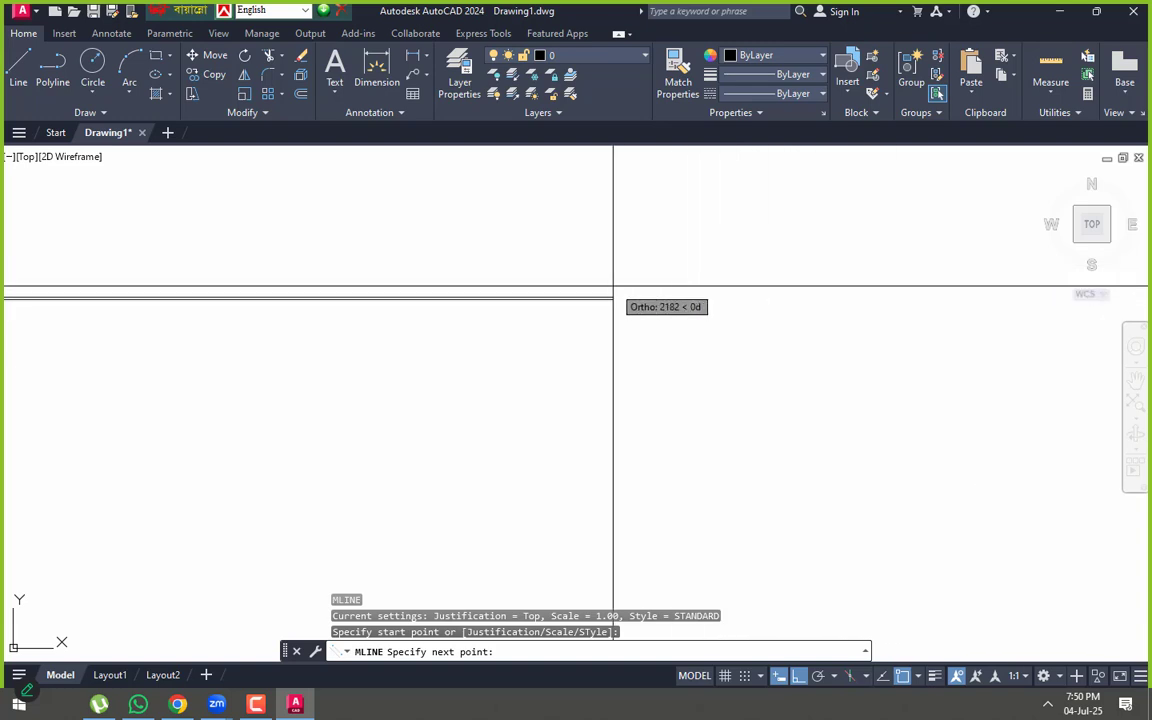
# - Complete the multiline with a long horizontal run, a short downward leg and a short leg to the right
pyautogui.moveTo(613, 285); pyautogui.dragTo(1146, 217, button='middle')
pyautogui.scroll(5, 634, 275)
pyautogui.moveTo(540, 220); pyautogui.dragTo(702, 400, button='middle')
pyautogui.click(673, 375)
pyautogui.scroll(-5, 685, 469)
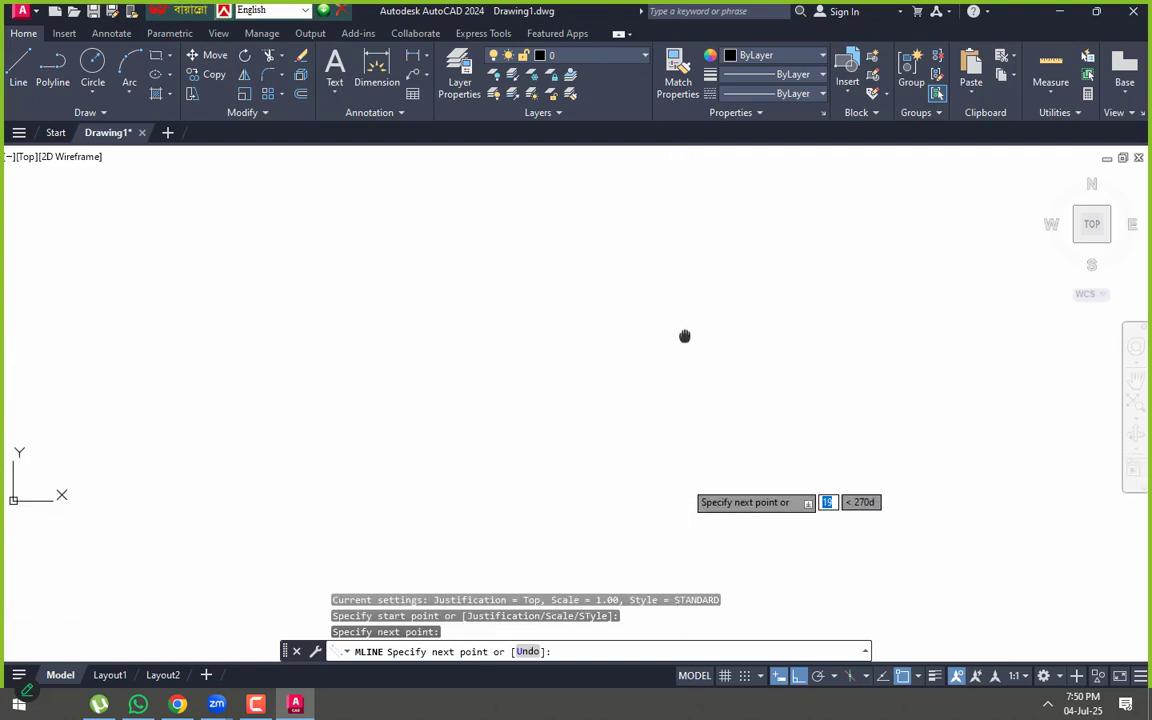
pyautogui.scroll(5, 684, 430)
pyautogui.click(688, 460)
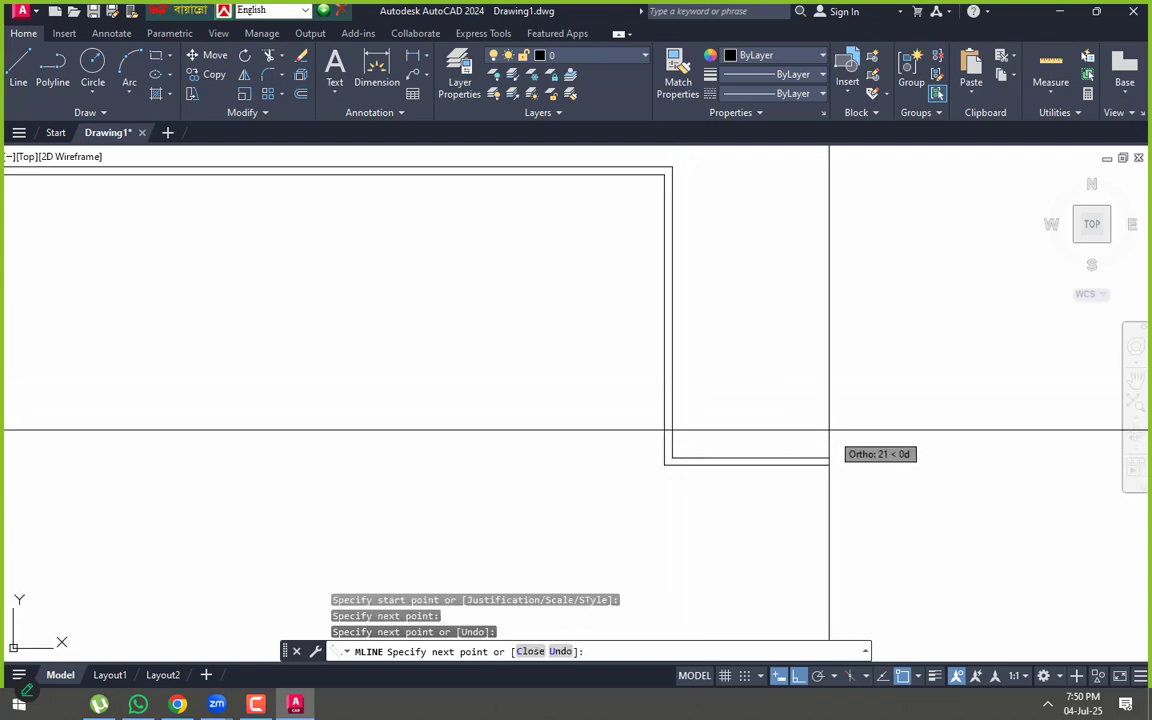
pyautogui.click(884, 447)
pyautogui.press('Return')
# - Inspect the multiline's upper corner and erase the whole multiline
pyautogui.scroll(-4, 689, 375)
pyautogui.scroll(8, 695, 304)
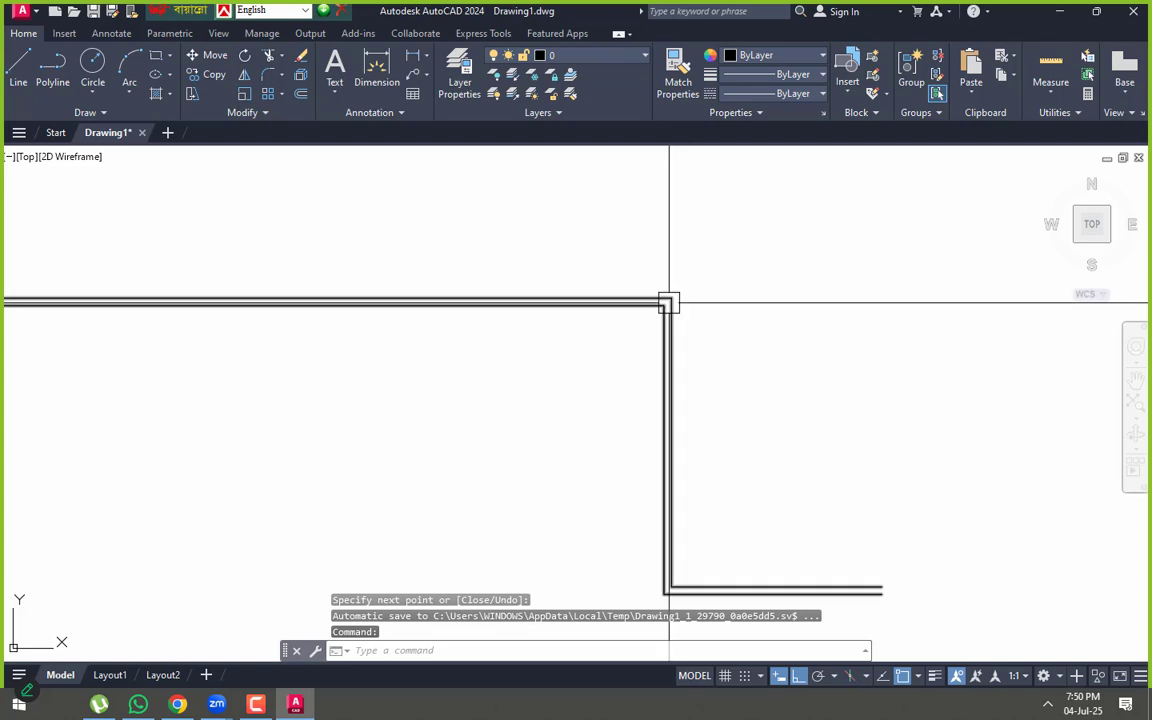
pyautogui.click(740, 301)
pyautogui.click(380, 406)
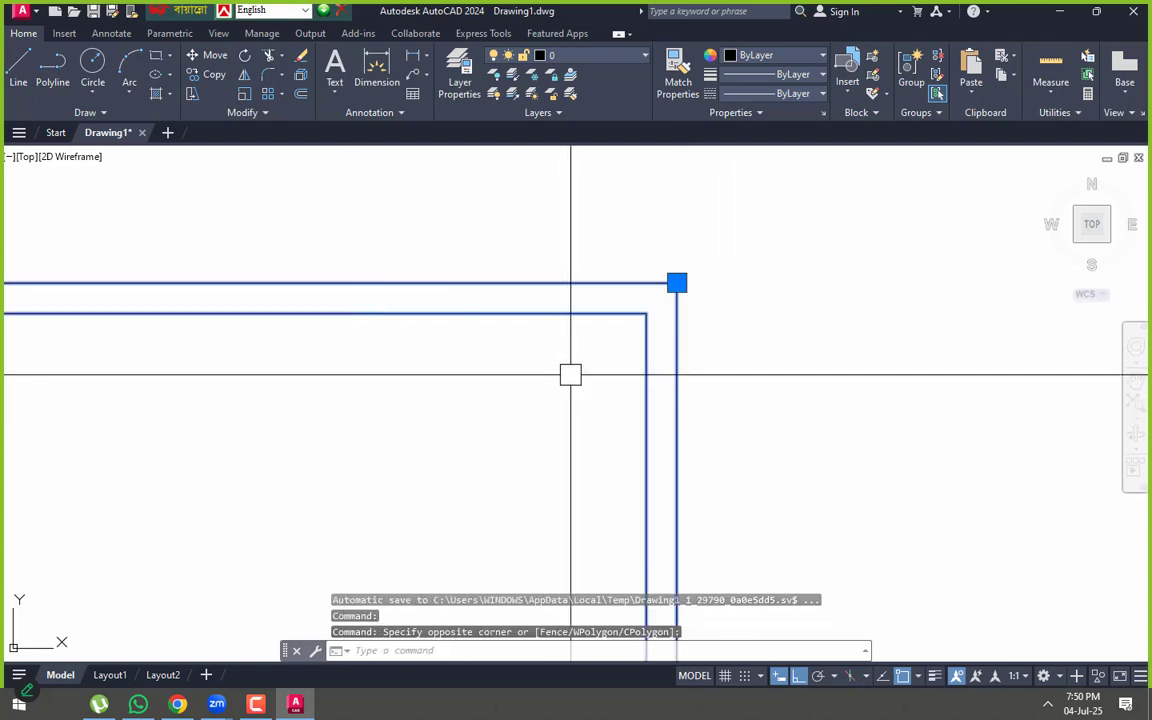
pyautogui.write('E')
pyautogui.press('Return')
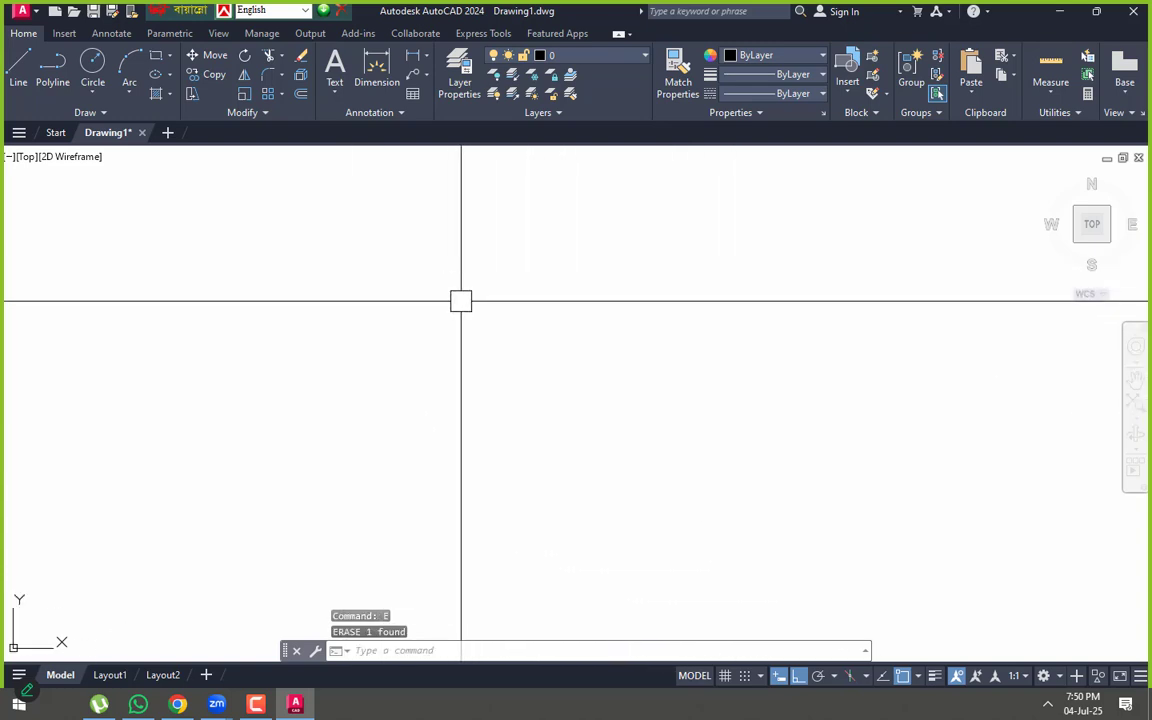
# - Start the Multiline command in the empty area and view its justification types without choosing a different one
pyautogui.moveTo(460, 301); pyautogui.dragTo(468, 343, button='middle')
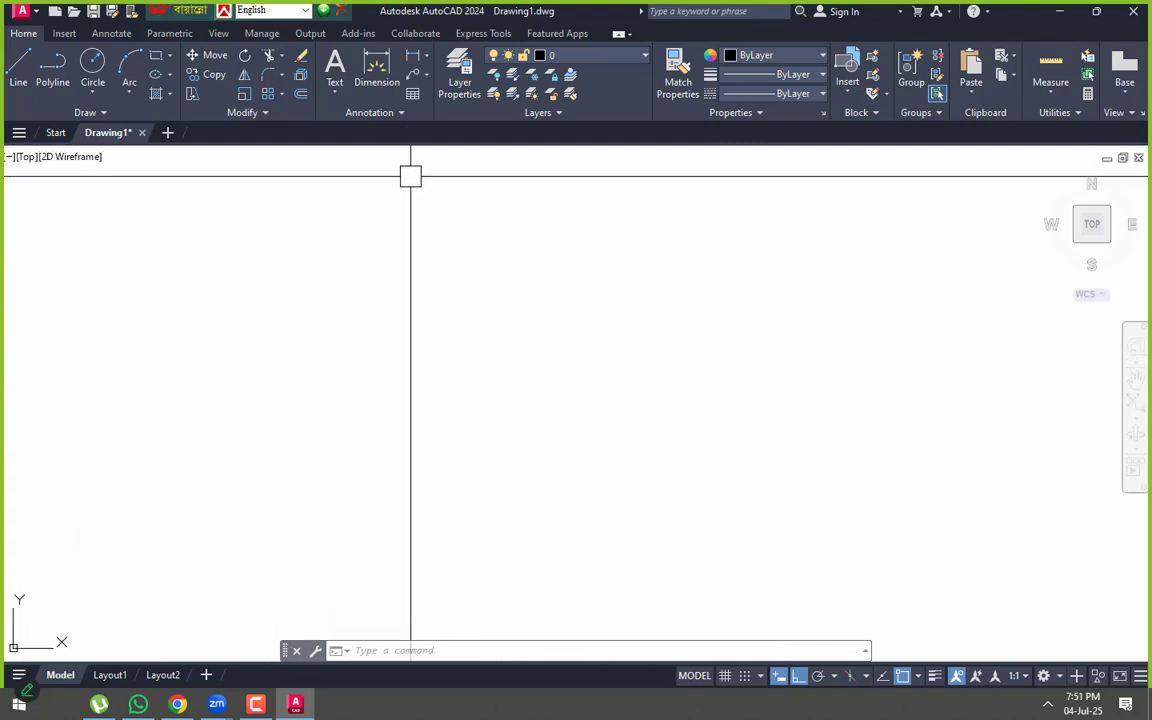
pyautogui.write('l')
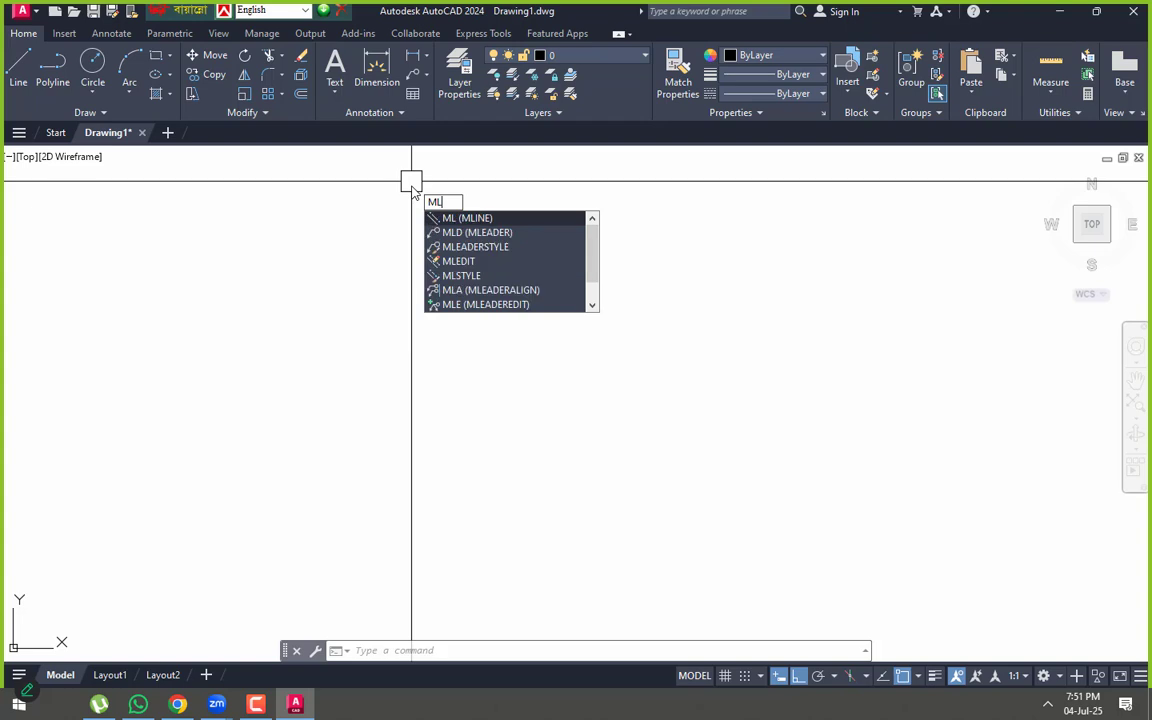
pyautogui.press('Return')
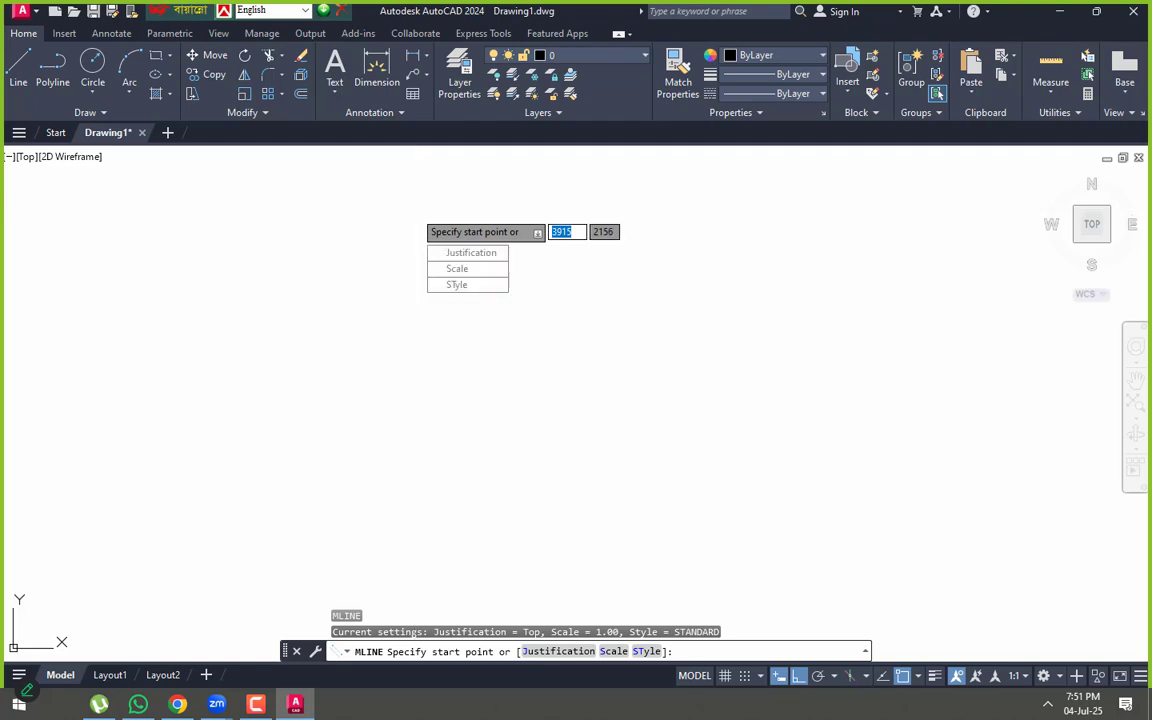
pyautogui.click(462, 254)
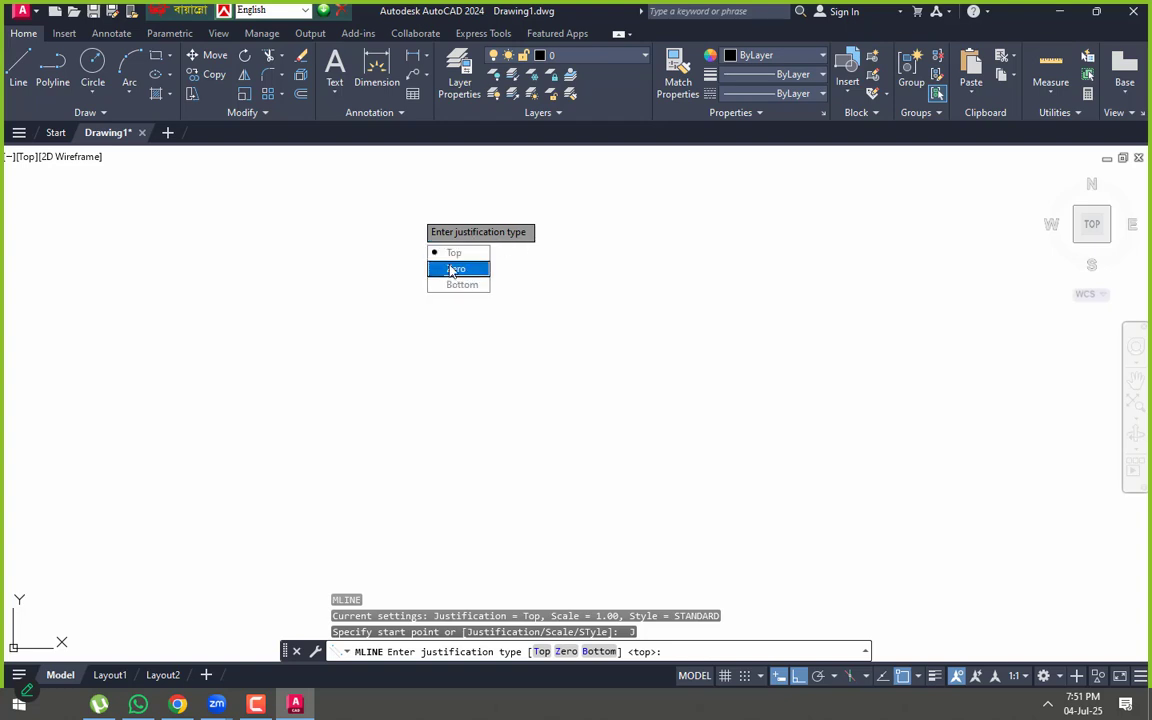
pyautogui.press('Escape')
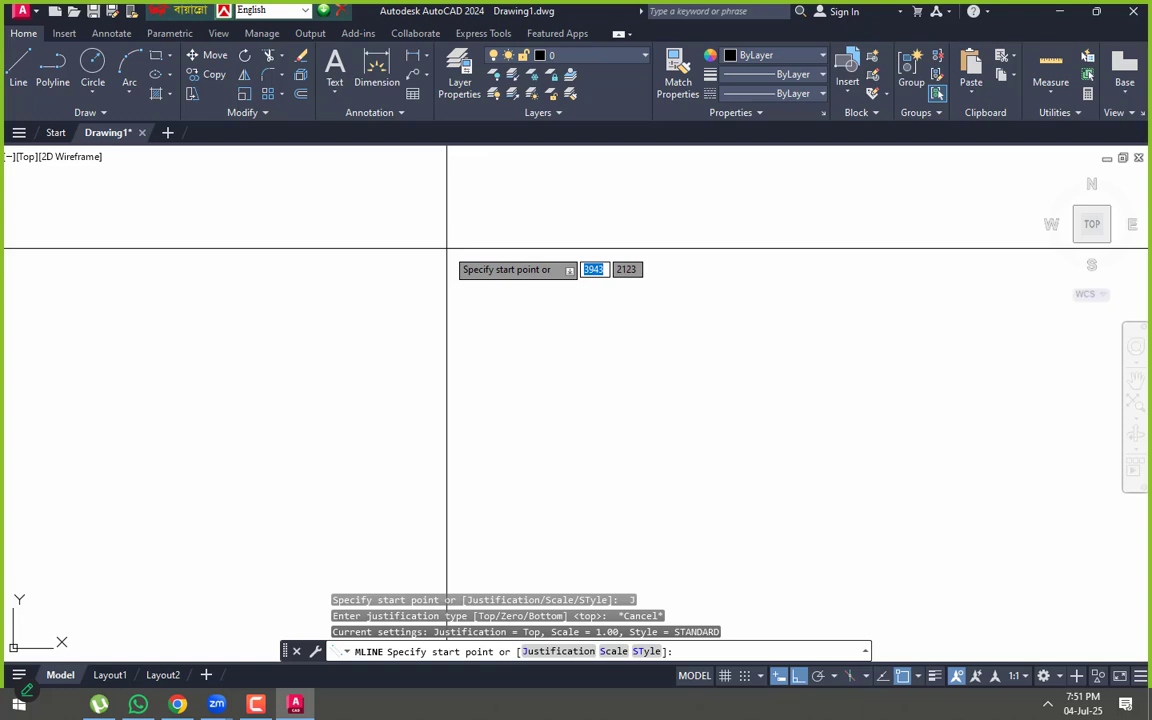
# - Set the multiline scale to 2 and draw a stepped multiline of five legs: right, down, right, up, right
pyautogui.press('Down')
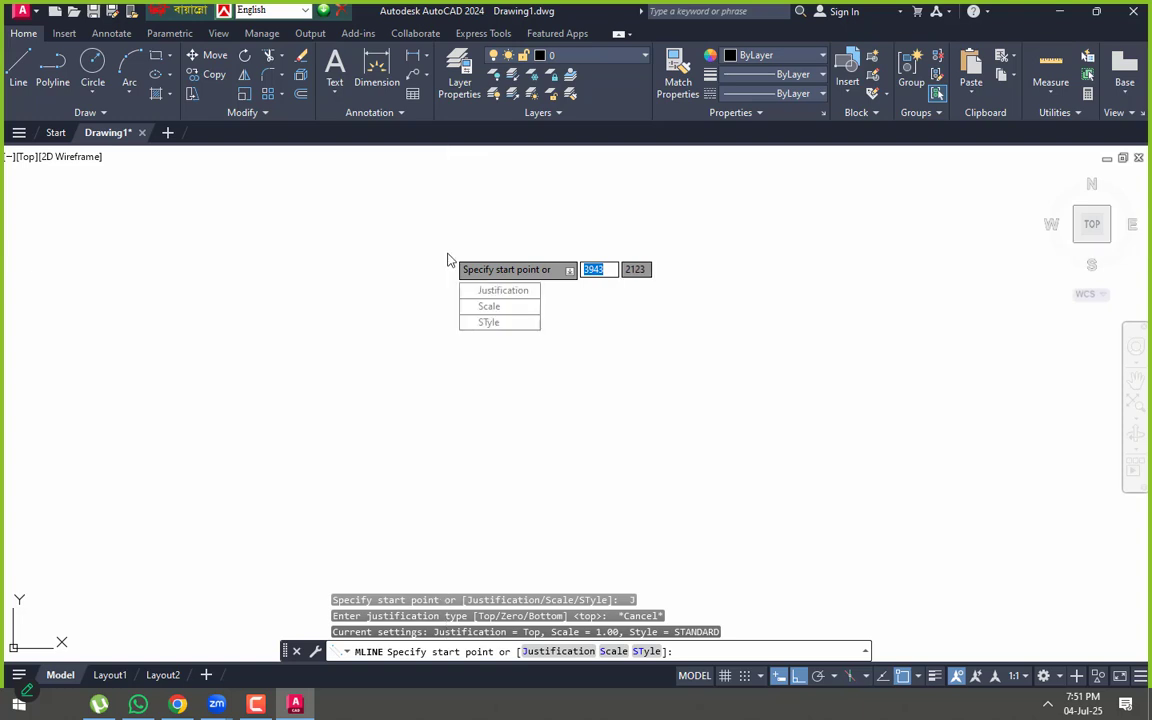
pyautogui.click(492, 307)
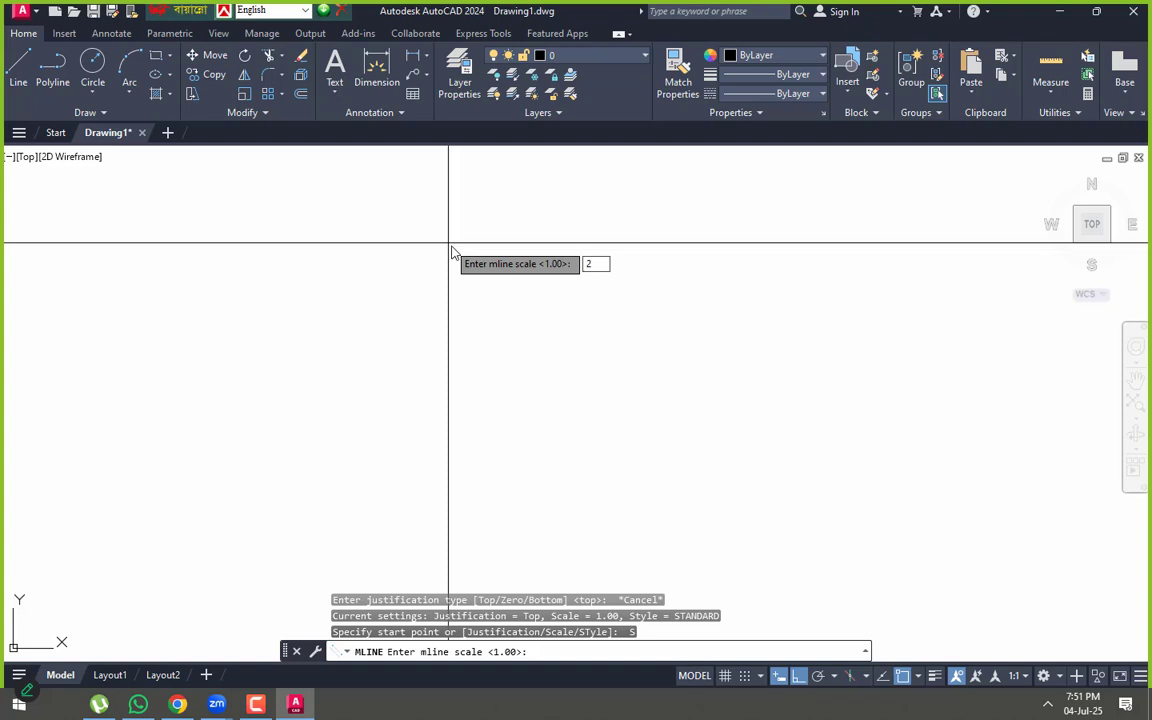
pyautogui.write('2')
pyautogui.press('Return')
pyautogui.click(430, 260)
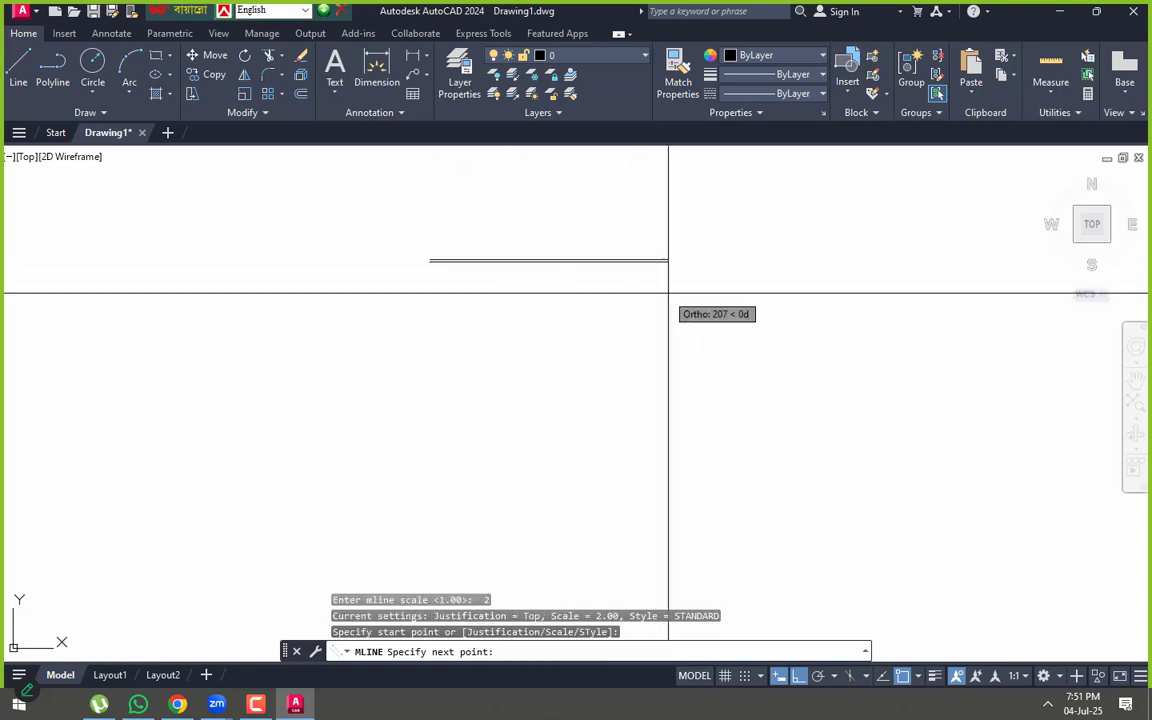
pyautogui.click(703, 260)
pyautogui.click(703, 405)
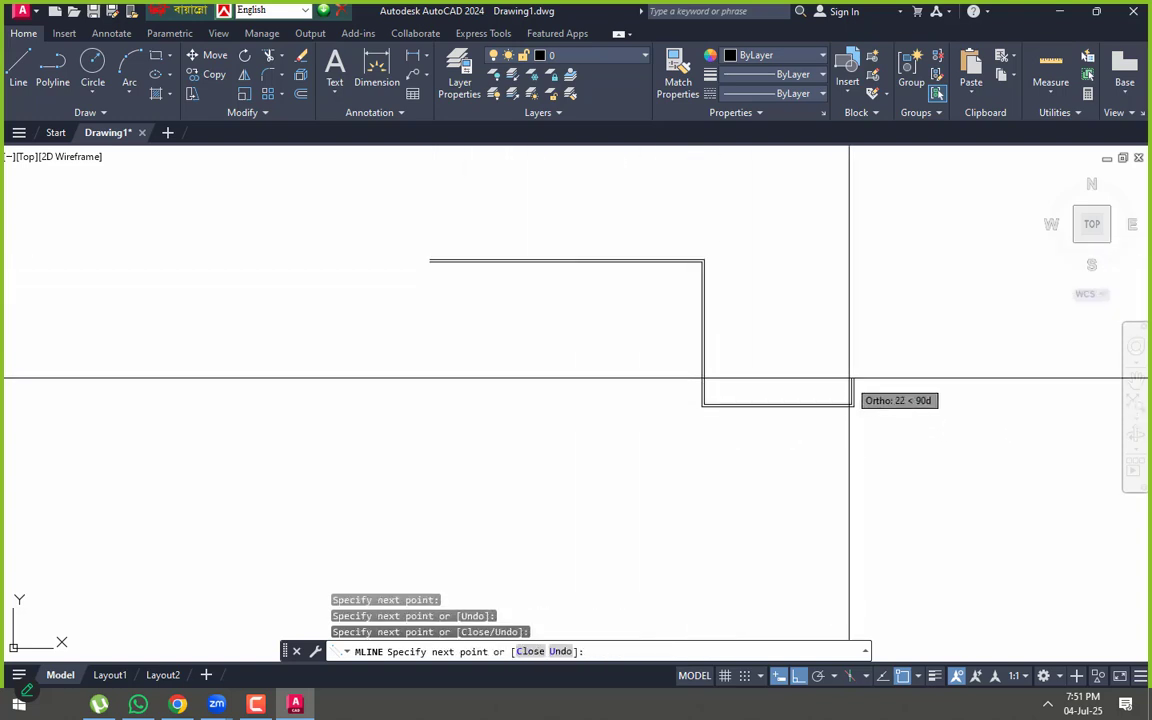
pyautogui.click(845, 314)
pyautogui.click(918, 314)
pyautogui.press('Return')
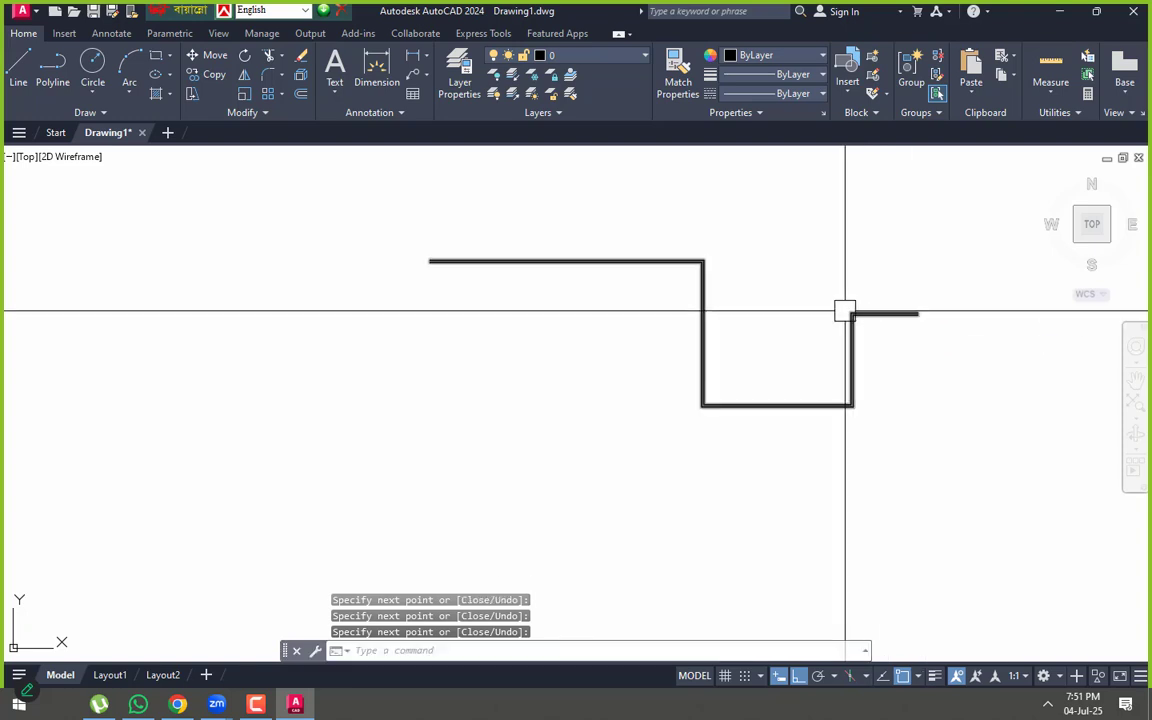
# - Select the stepped multiline and examine how its segments behave as one object
pyautogui.scroll(6, 845, 311)
pyautogui.click(869, 321)
pyautogui.click(780, 296)
pyautogui.scroll(-6, 630, 297)
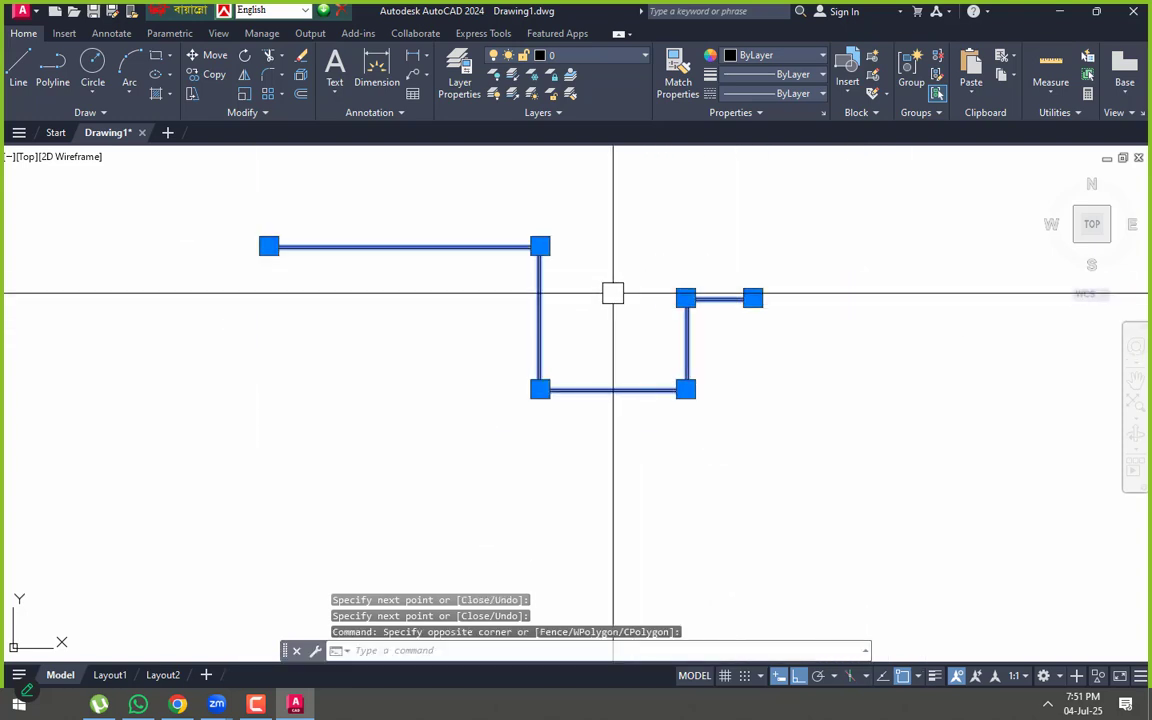
pyautogui.press('Escape')
# - Dimension the gap between the two parallel lines near the start of the multiline
pyautogui.scroll(8, 468, 242)
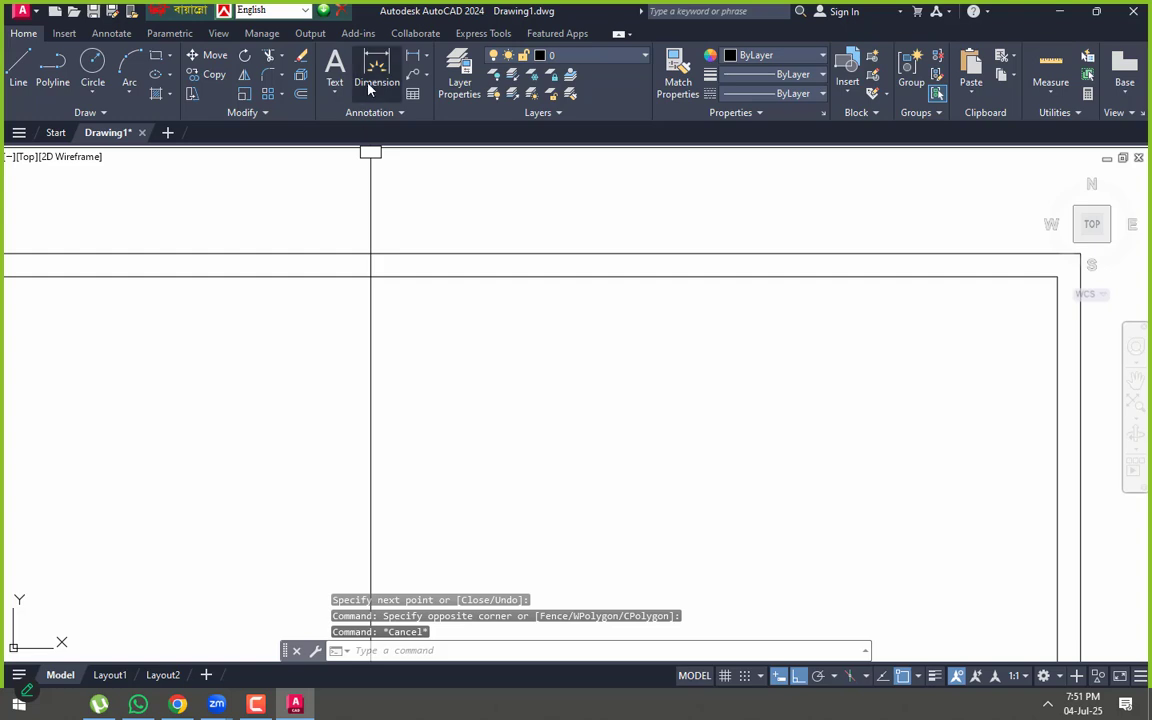
pyautogui.click(369, 88)
pyautogui.scroll(-6, 655, 347)
pyautogui.scroll(6, 130, 360)
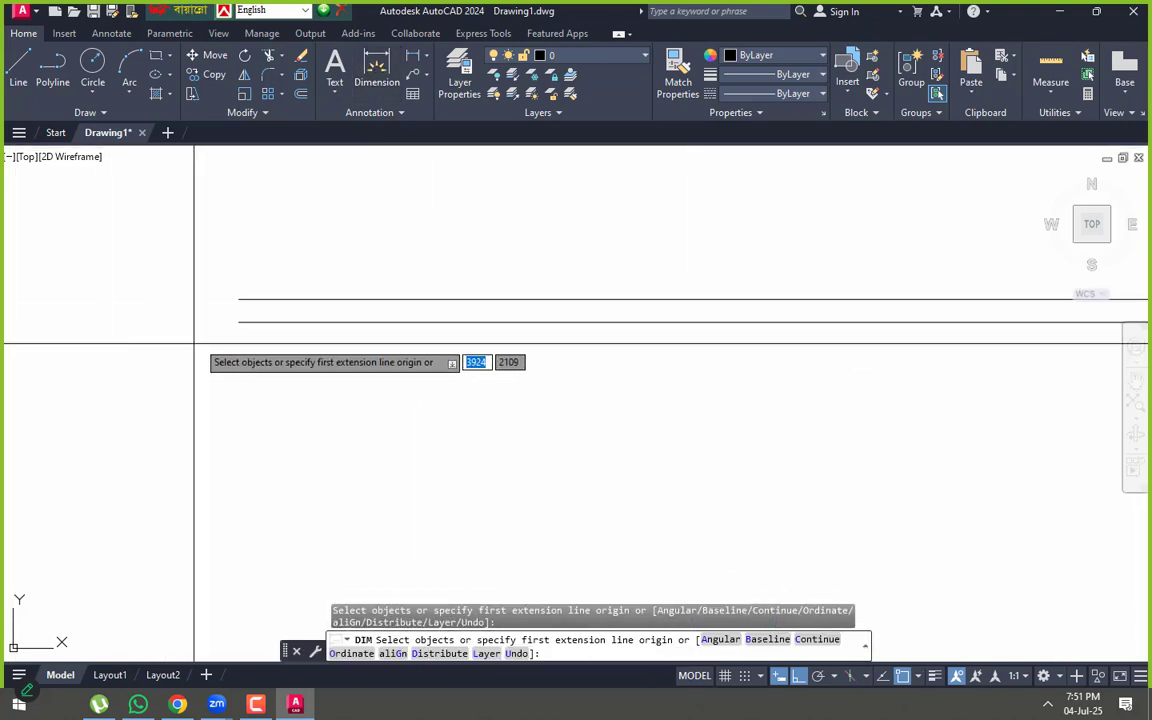
pyautogui.click(239, 321)
pyautogui.click(245, 300)
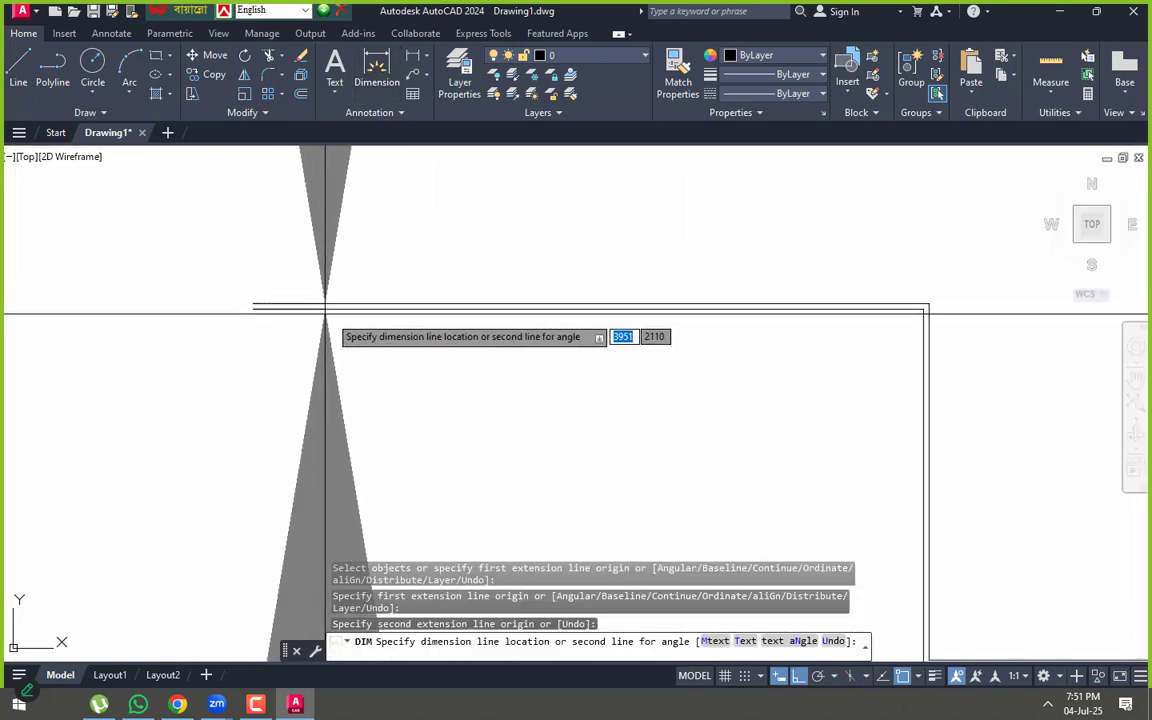
pyautogui.click(345, 314)
pyautogui.scroll(-9, 394, 350)
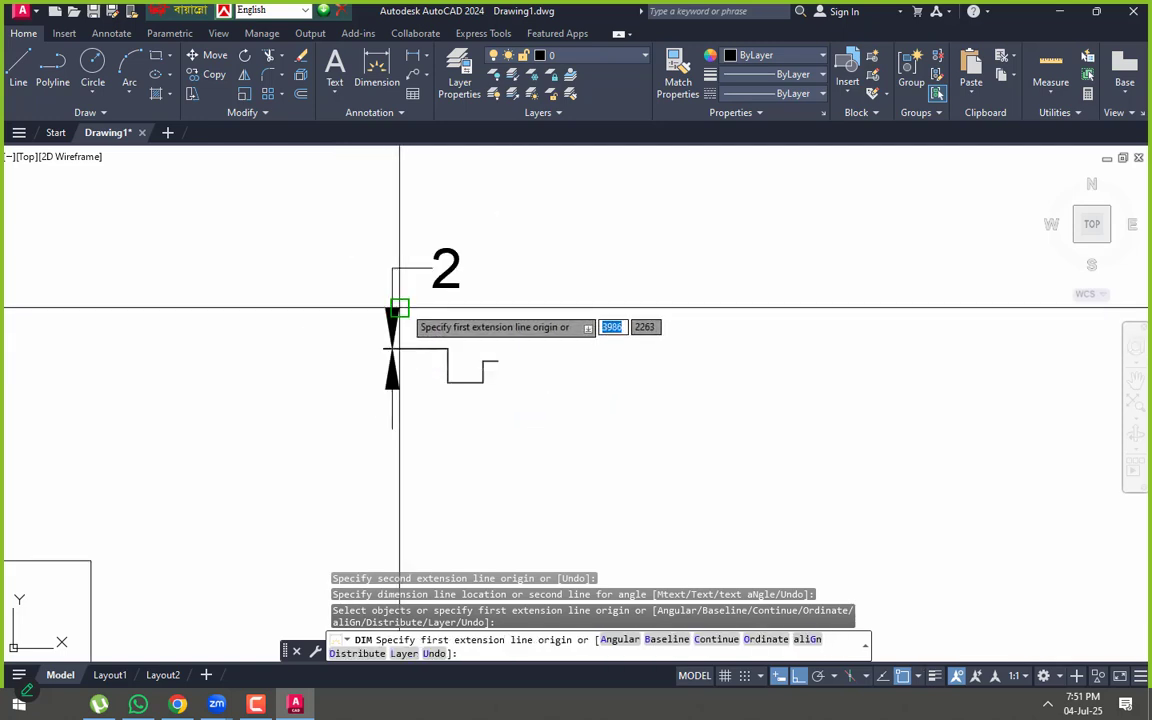
pyautogui.press('Escape')
# - Erase the gap dimension from the multiline
pyautogui.scroll(8, 400, 308)
pyautogui.click(376, 332)
pyautogui.press('Escape')
pyautogui.write('e')
pyautogui.press('Return')
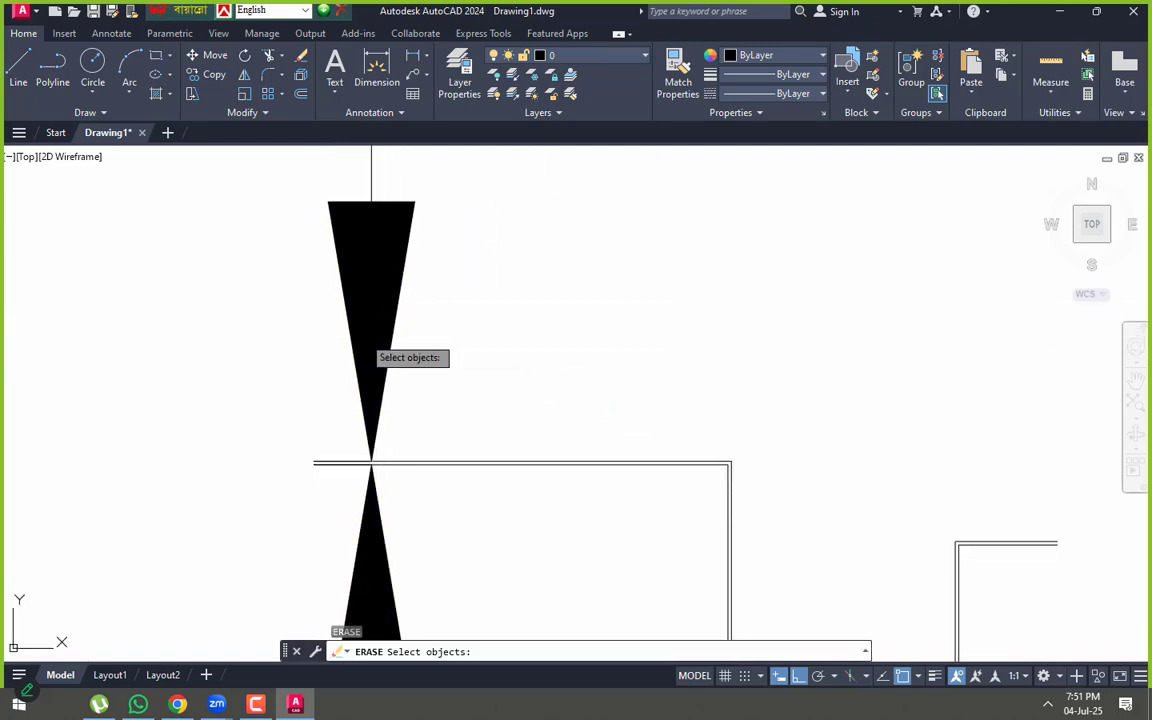
pyautogui.click(442, 319)
pyautogui.click(257, 321)
pyautogui.press('Return')
pyautogui.scroll(-5, 500, 405)
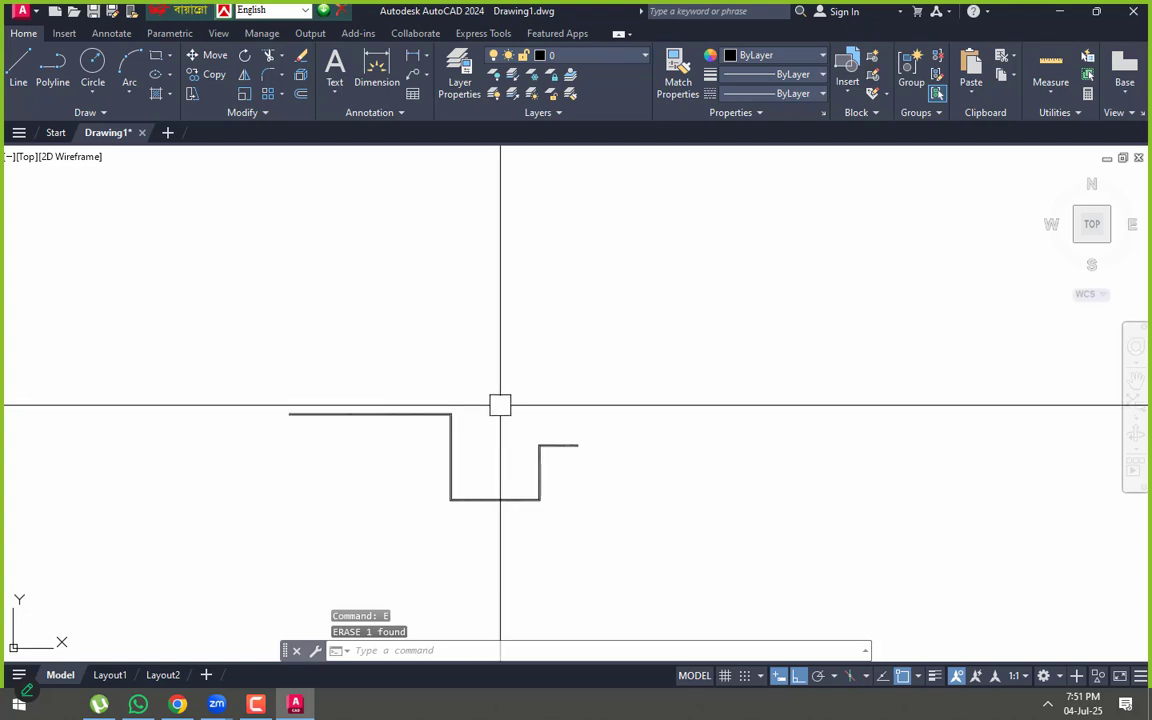
# - Delete the whole stepped multiline
pyautogui.click(481, 378)
pyautogui.click(352, 452)
pyautogui.press('Delete')
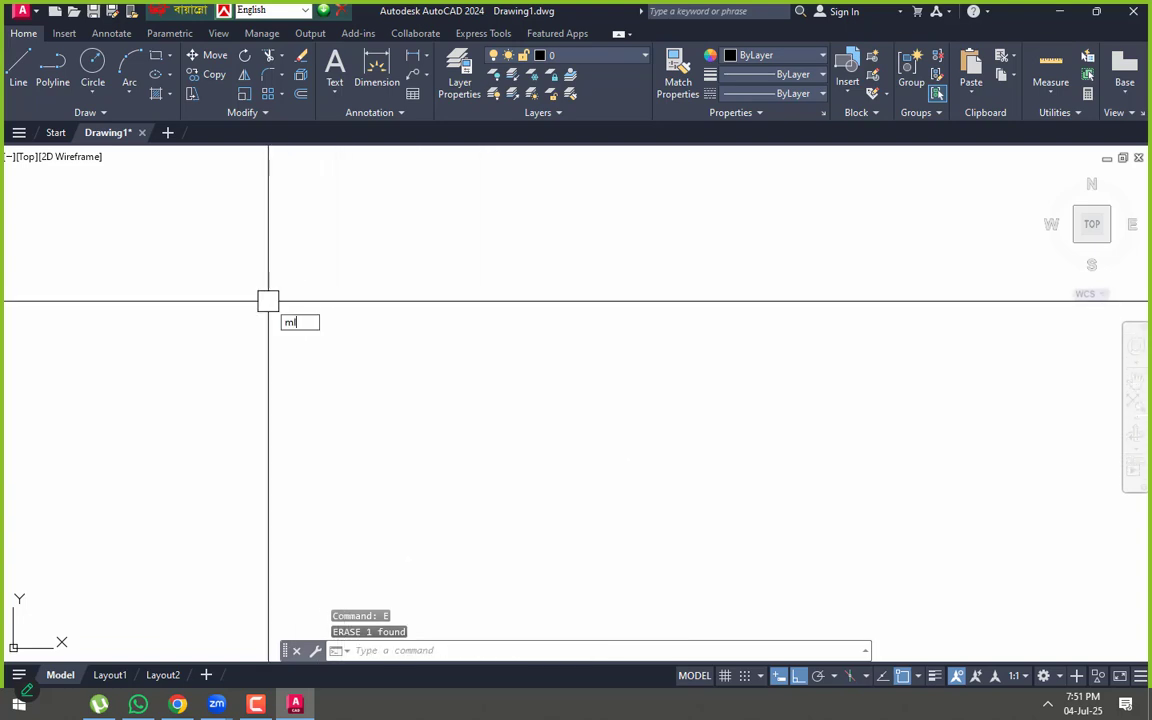
# - Start a new multiline in the empty area with its scale set to 125
pyautogui.write('ml')
pyautogui.press('Return')
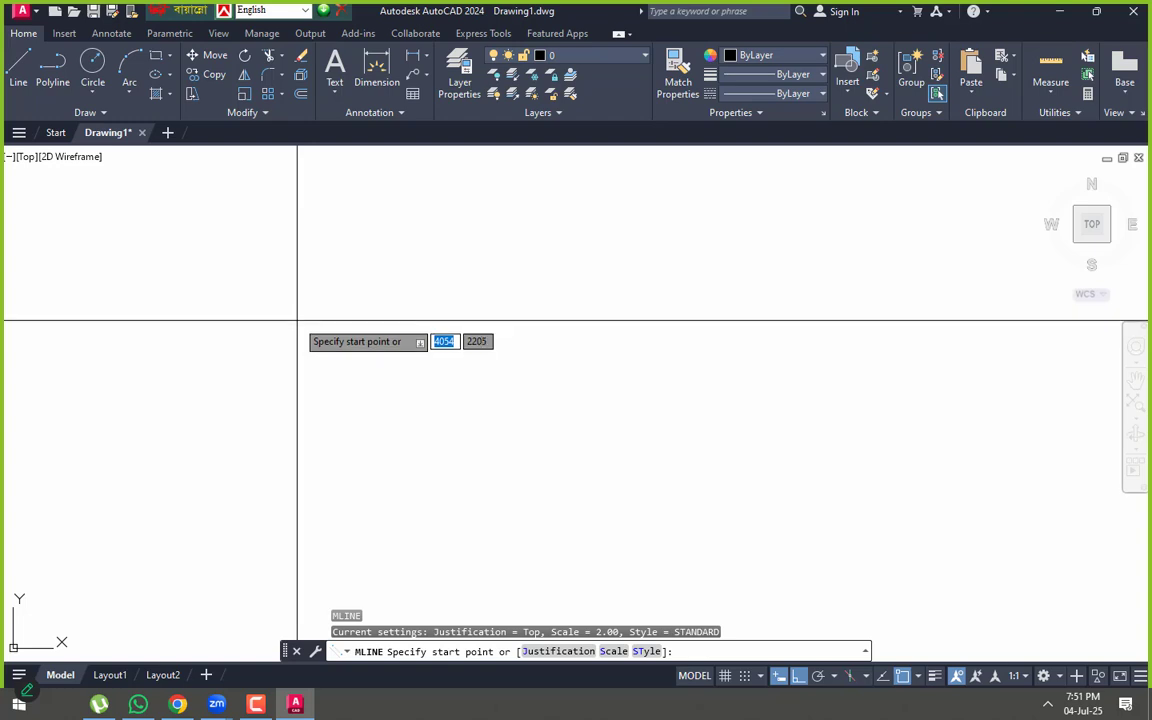
pyautogui.press('Down')
pyautogui.click(340, 385)
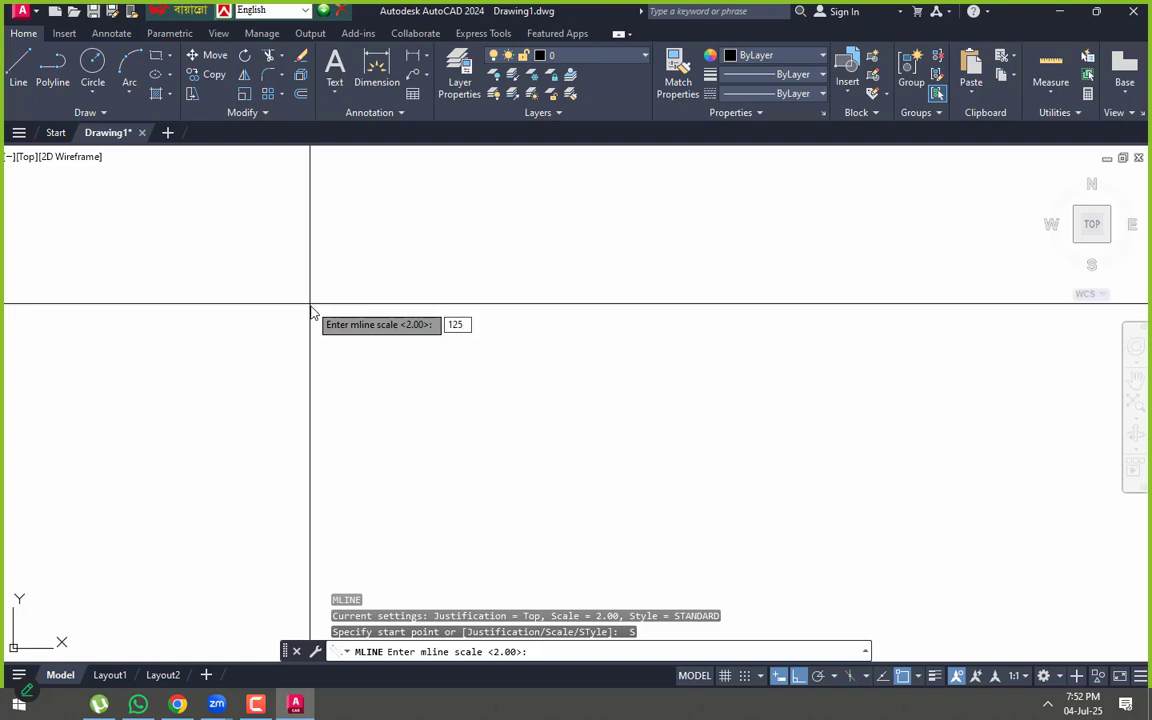
pyautogui.press('Return')
pyautogui.click(314, 324)
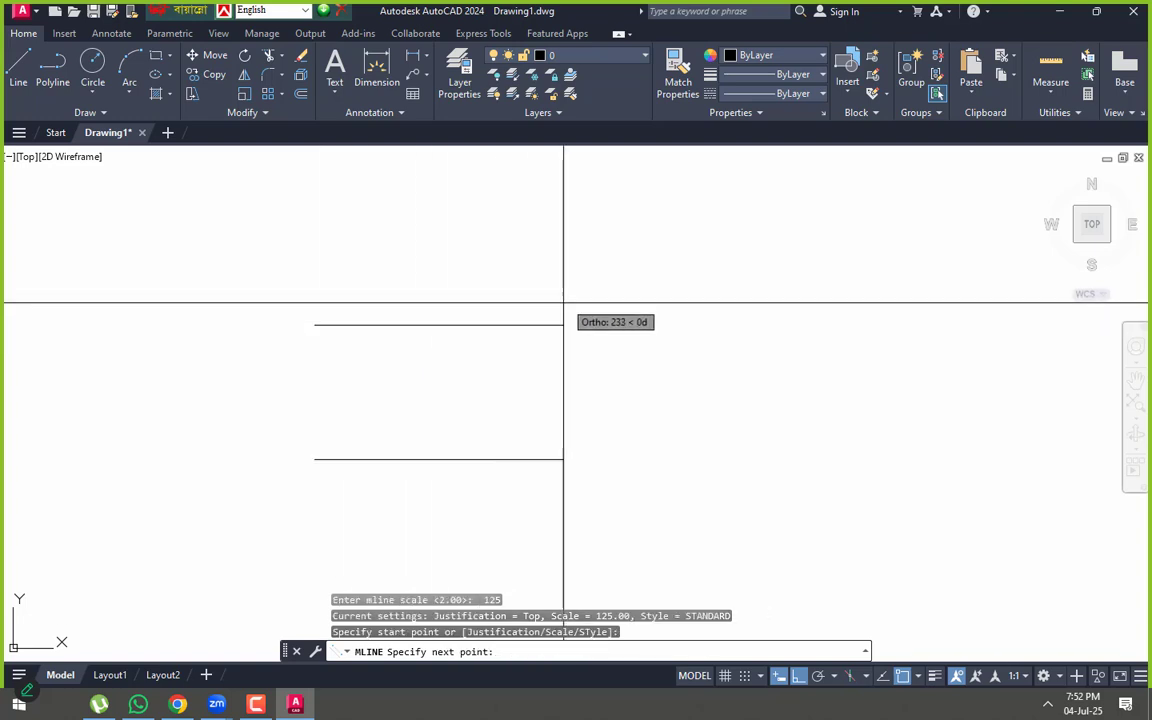
# - Draw the multiline 3000 to the right, 4000 down, 3000 to the left and back up to its starting corner
pyautogui.scroll(-3, 563, 302)
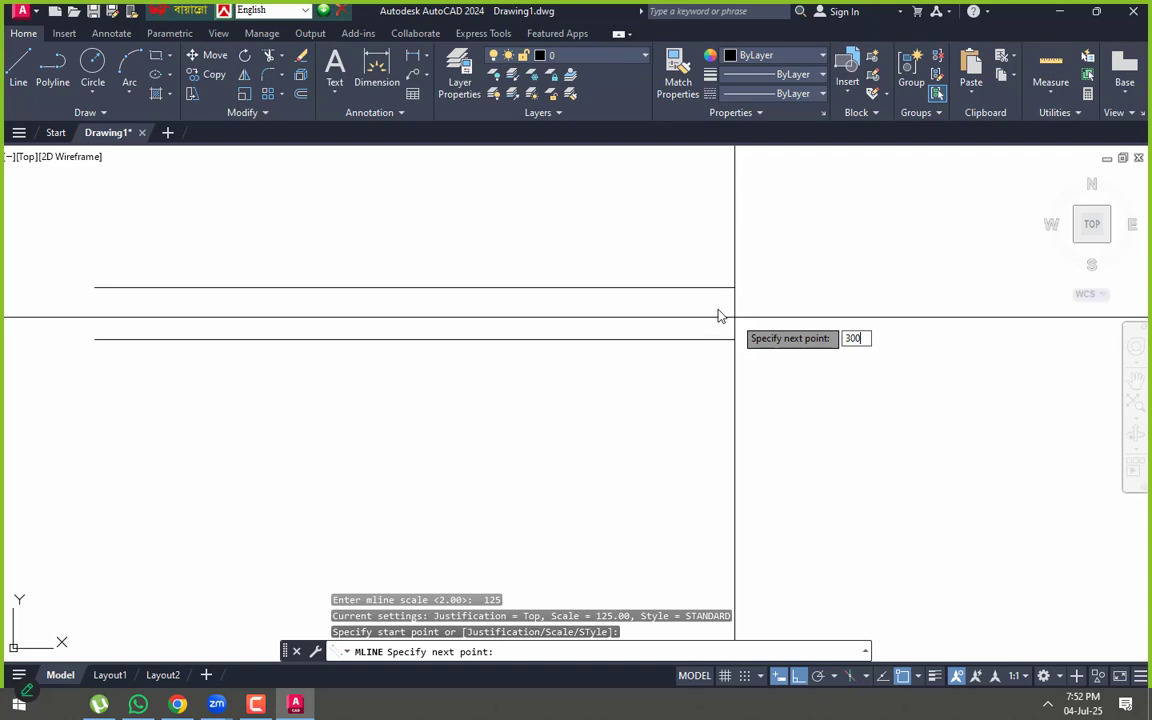
pyautogui.press('Return')
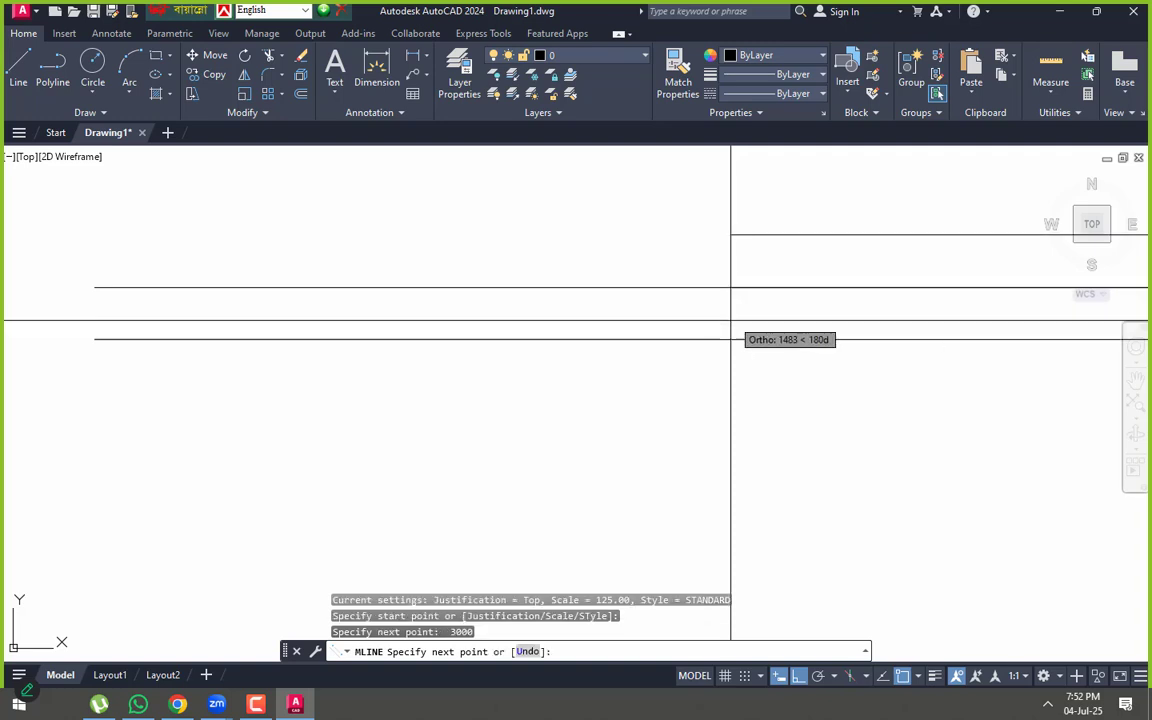
pyautogui.scroll(-3, 725, 320)
pyautogui.scroll(-2, 700, 343)
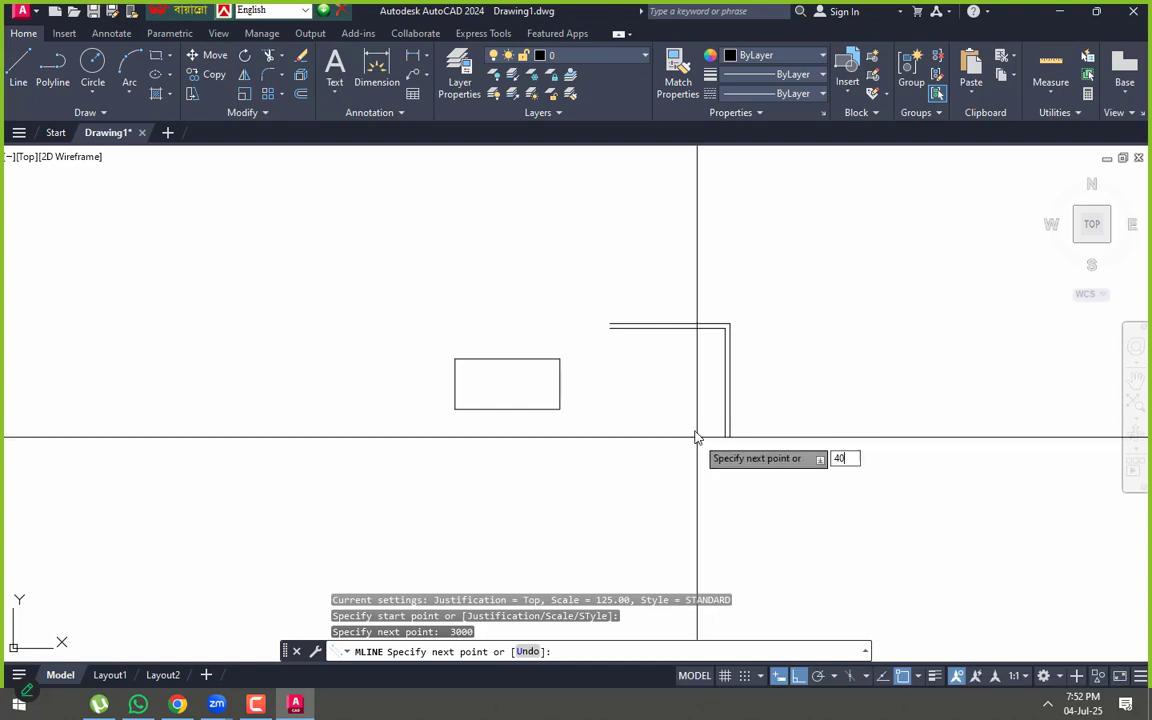
pyautogui.write('4000')
pyautogui.press('Return')
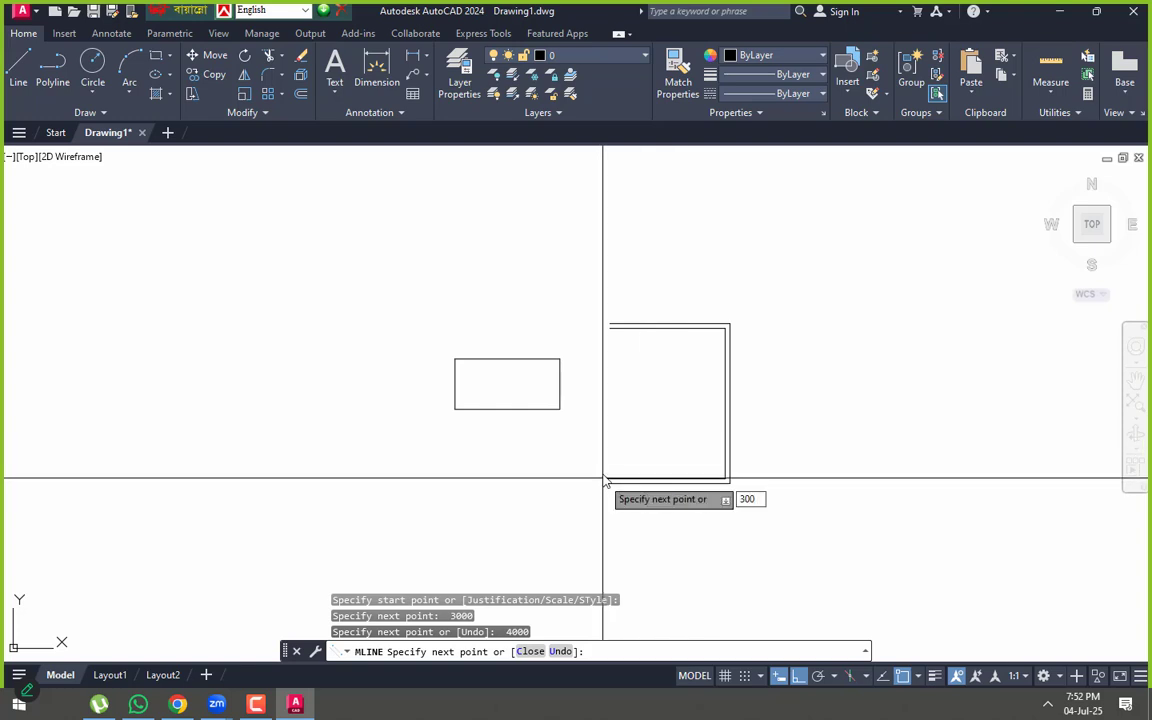
pyautogui.press('Return')
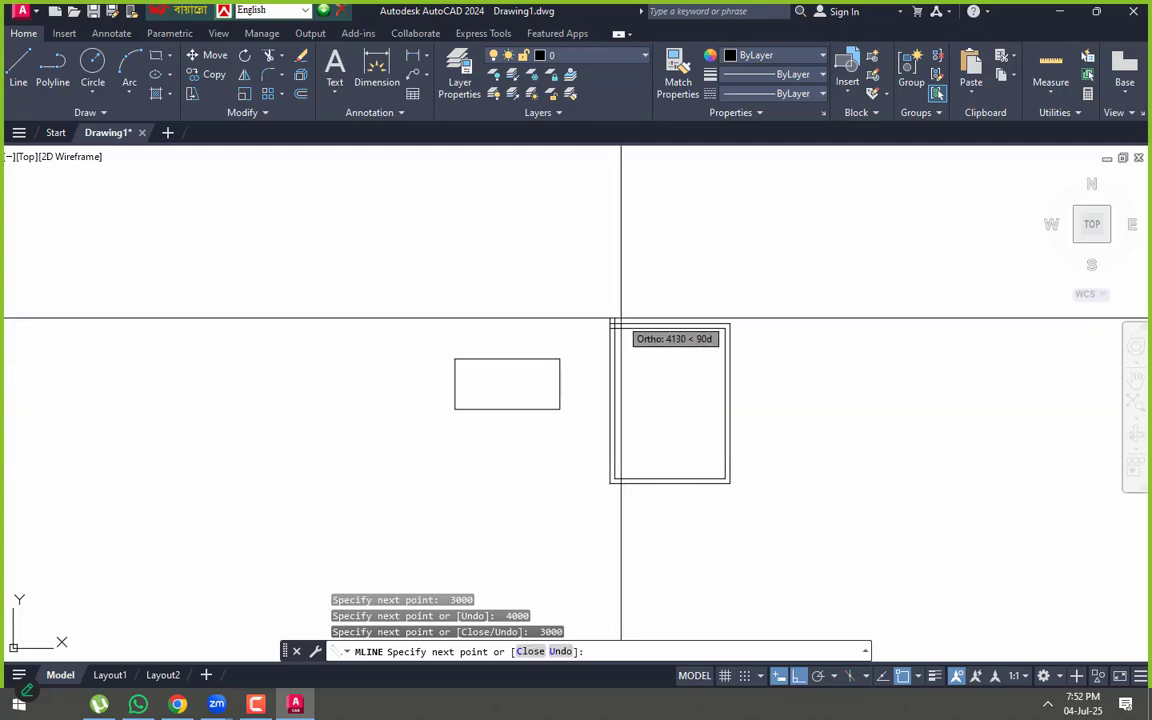
pyautogui.scroll(3, 613, 329)
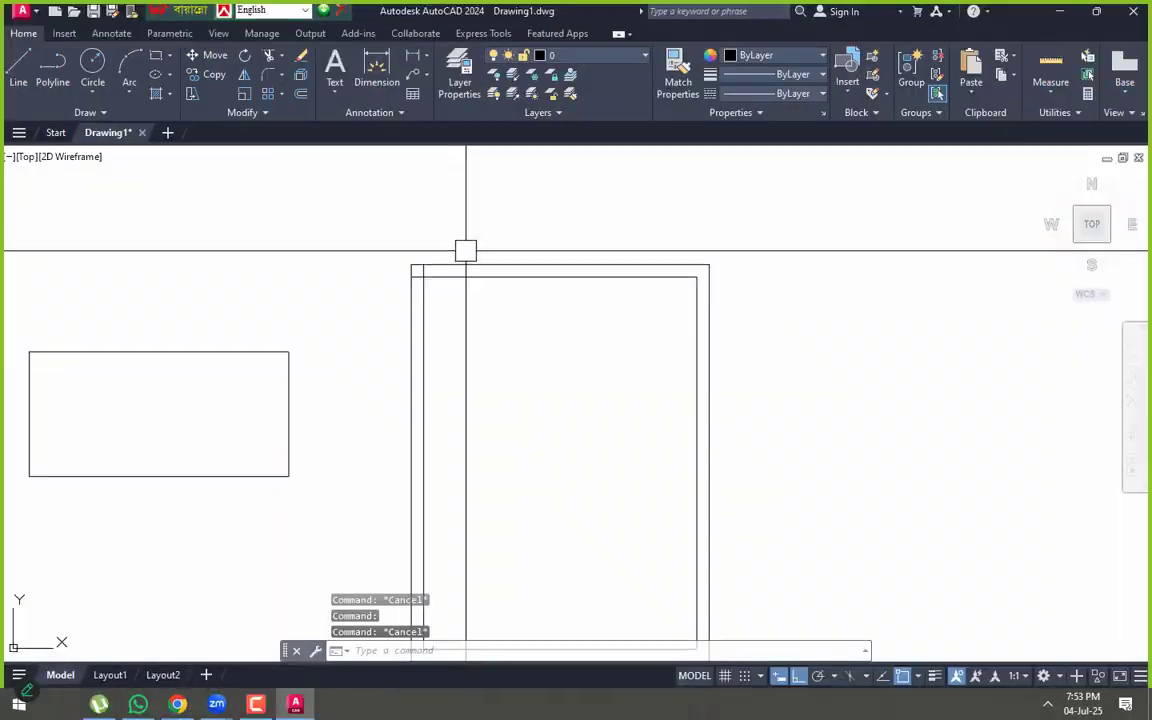
# - Select the rectangular multiline and examine it as a single object, including the corner where its start and end overlap
pyautogui.click(460, 228)
pyautogui.click(449, 300)
pyautogui.moveTo(522, 338); pyautogui.dragTo(549, 282, button='middle')
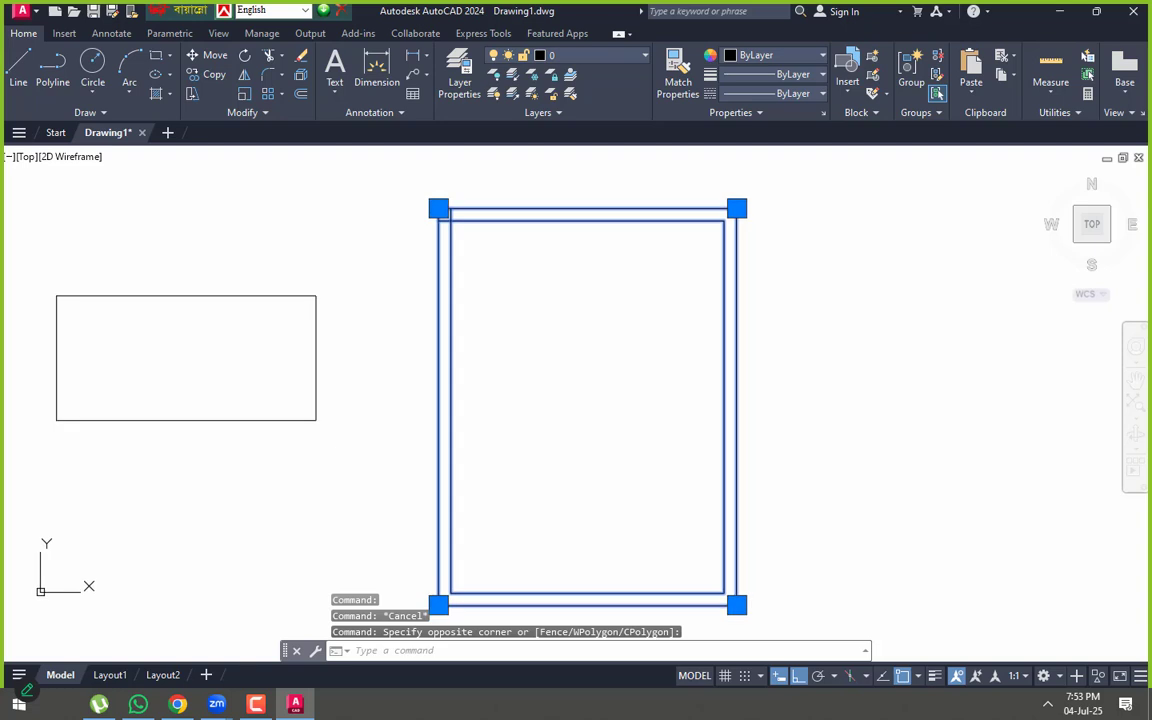
pyautogui.press('Escape')
pyautogui.press('Escape')
pyautogui.scroll(-4, 561, 290)
pyautogui.scroll(6, 585, 274)
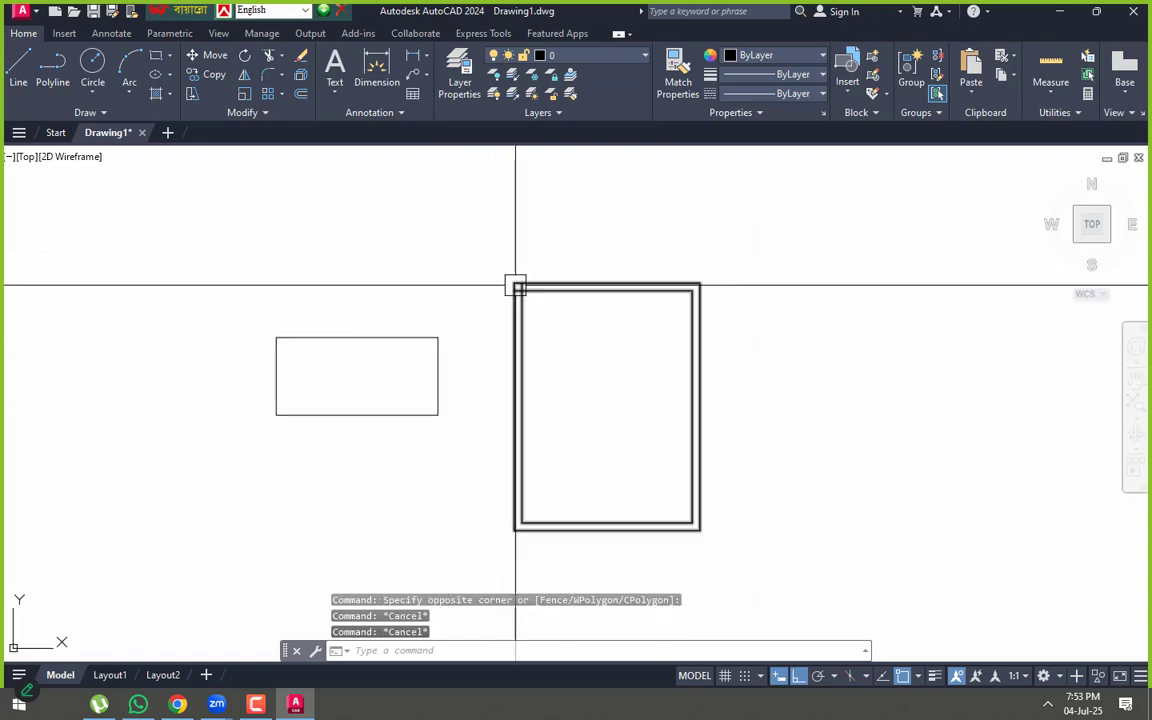
pyautogui.click(555, 292)
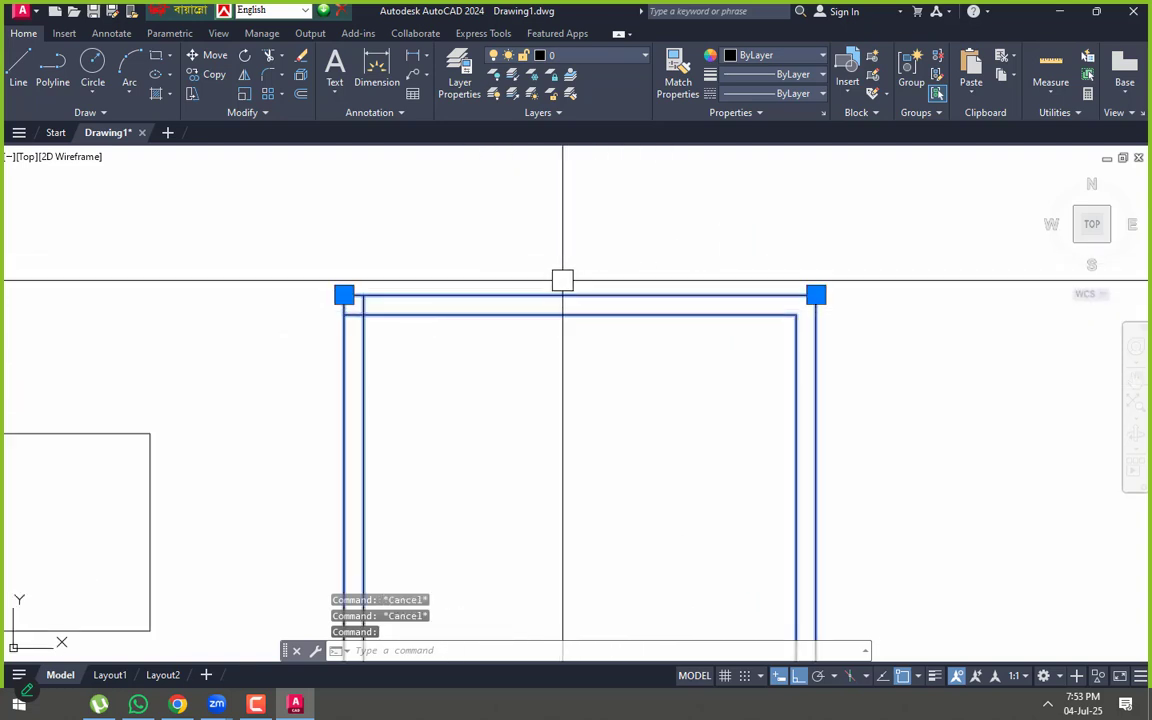
pyautogui.scroll(-4, 563, 278)
pyautogui.moveTo(602, 318); pyautogui.dragTo(515, 290, button='middle')
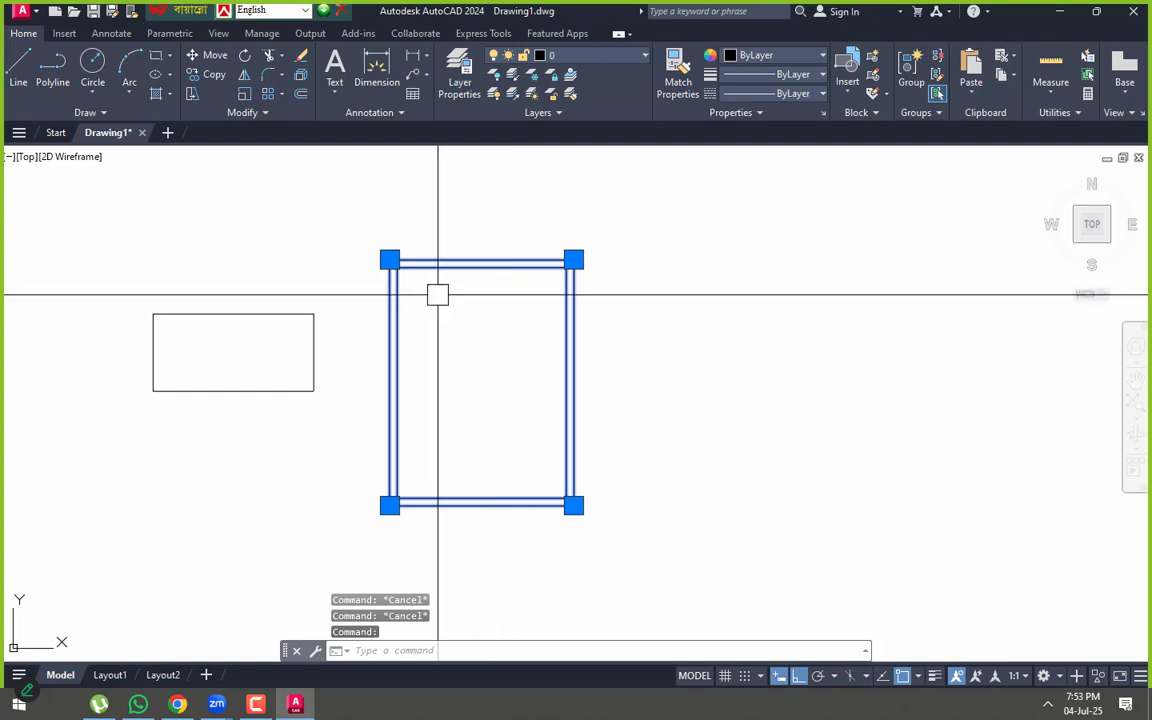
pyautogui.press('Escape')
# - Dimension the inner width between the two upper inner corners, placing the dimension line inside the rectangular multiline
pyautogui.click(394, 84)
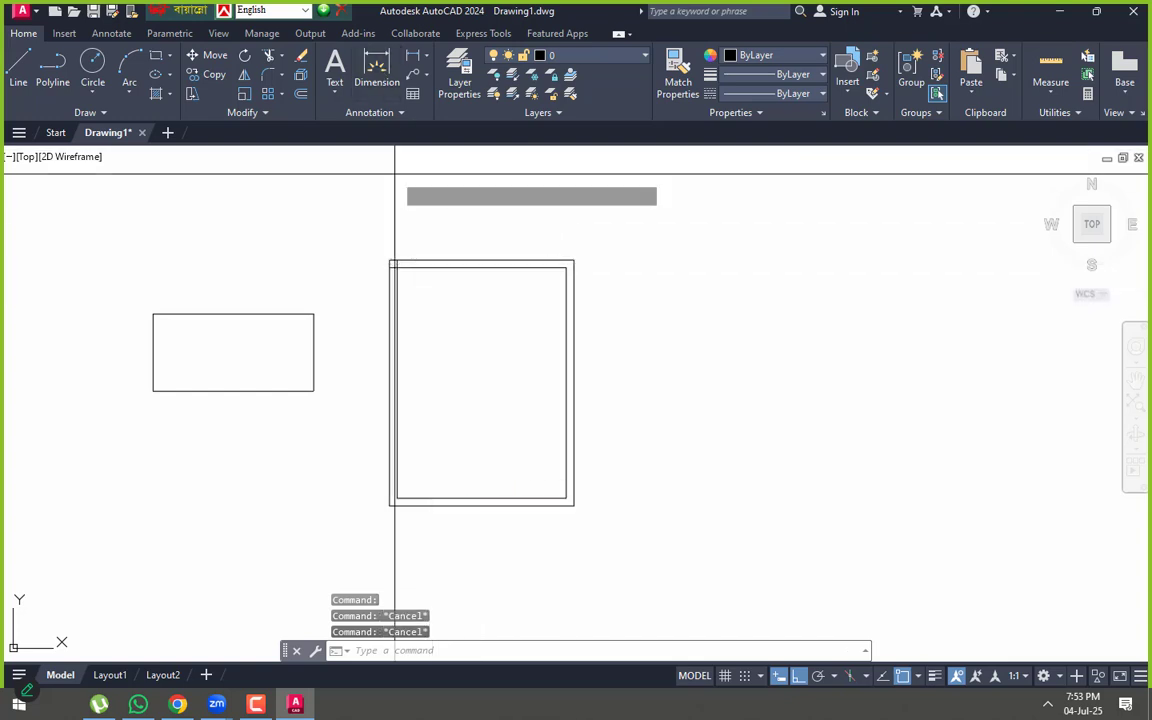
pyautogui.click(397, 267)
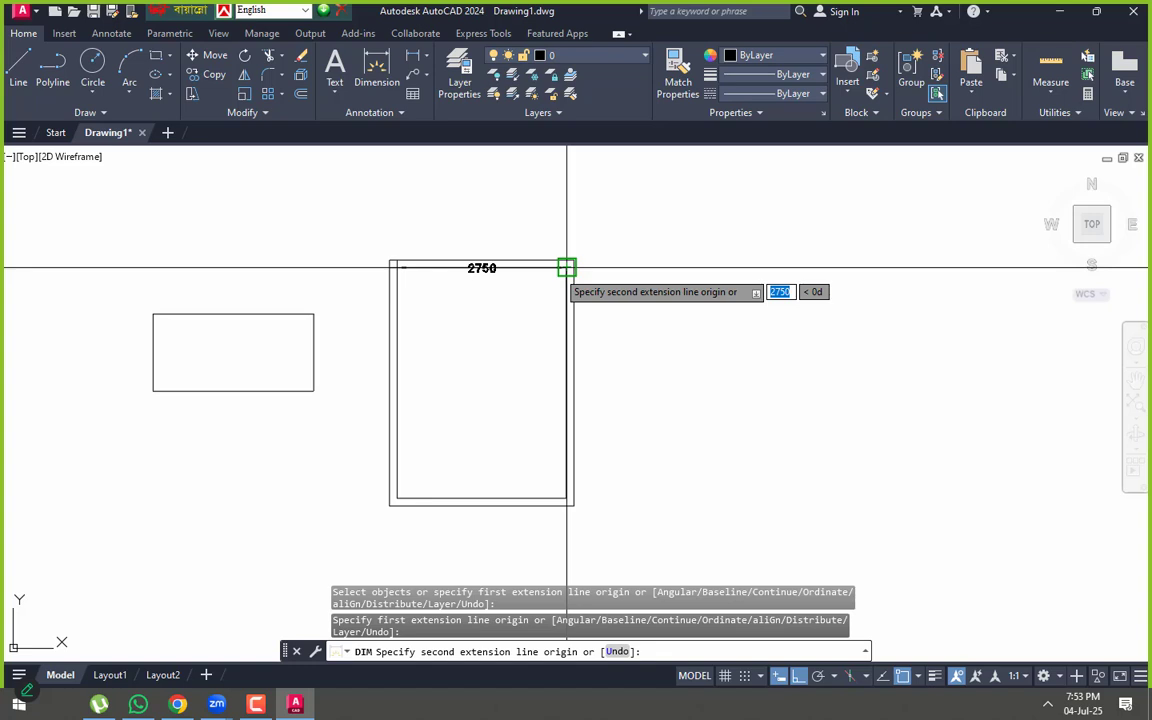
pyautogui.click(567, 267)
pyautogui.click(483, 303)
pyautogui.scroll(5, 470, 303)
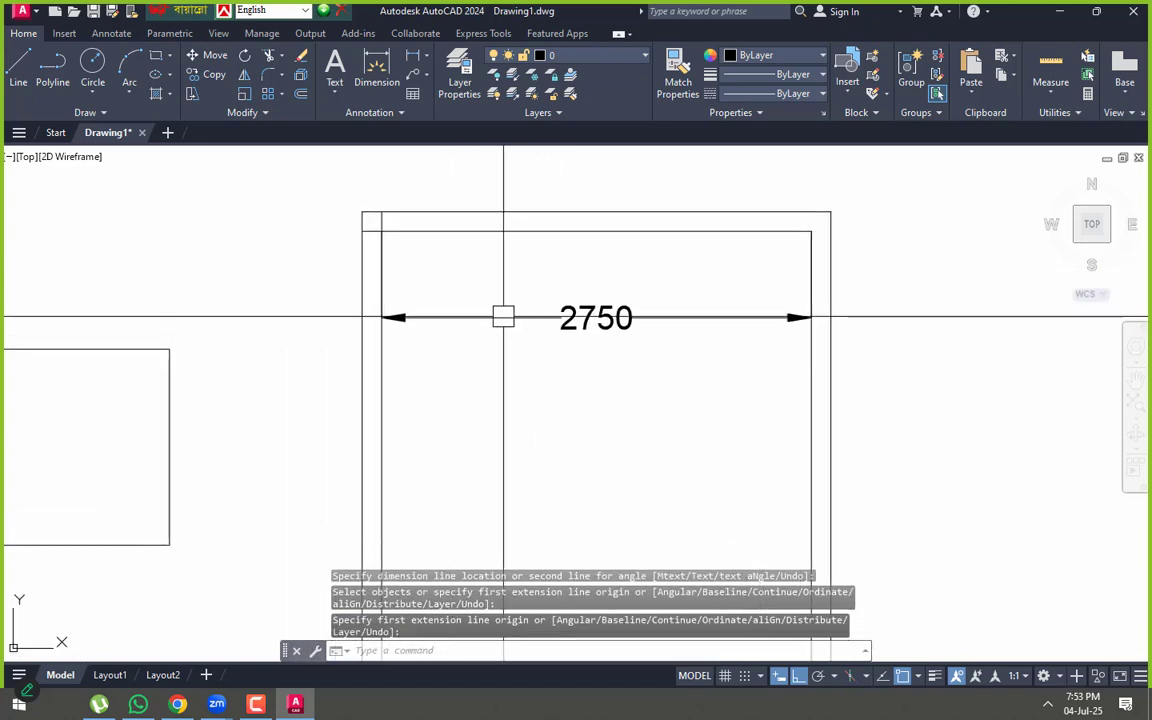
# - Stretch both extension origins of the width dimension out to the outer lines of the multiline
pyautogui.click(503, 317)
pyautogui.click(380, 231)
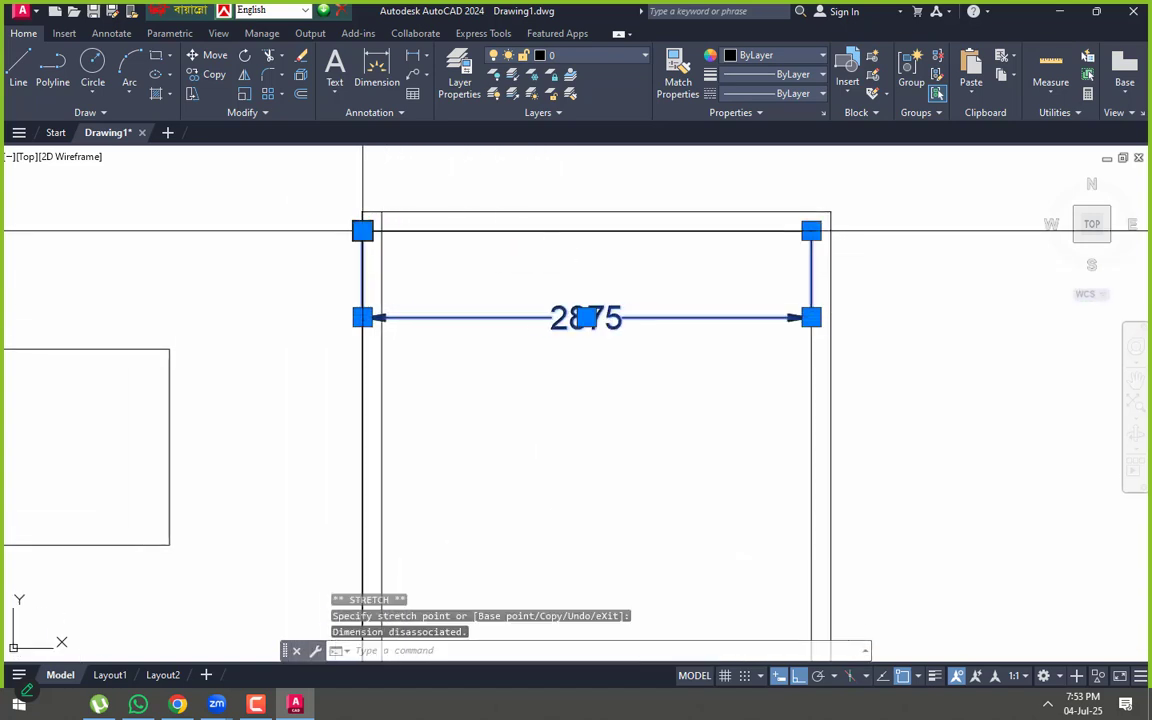
pyautogui.click(363, 231)
pyautogui.click(811, 231)
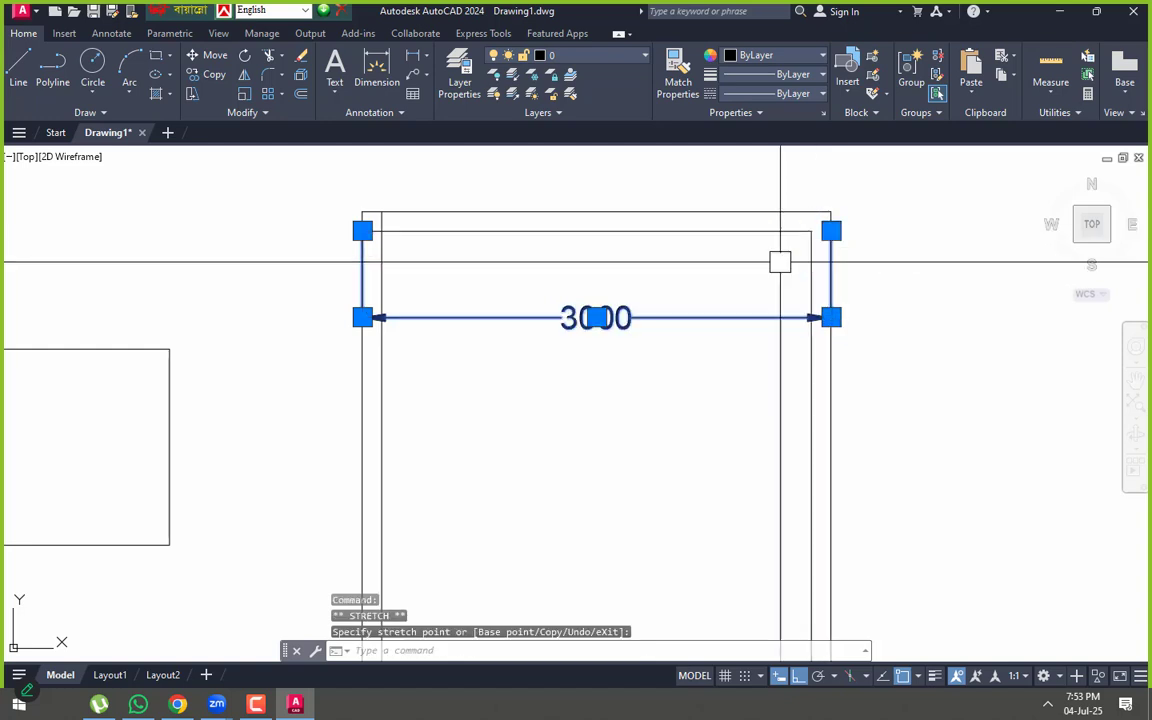
pyautogui.press('Escape')
# - Dimension the spacing between the left side's two parallel lines at the upper corner, placing the dimension above the outline
pyautogui.moveTo(537, 319); pyautogui.dragTo(594, 300, button='middle')
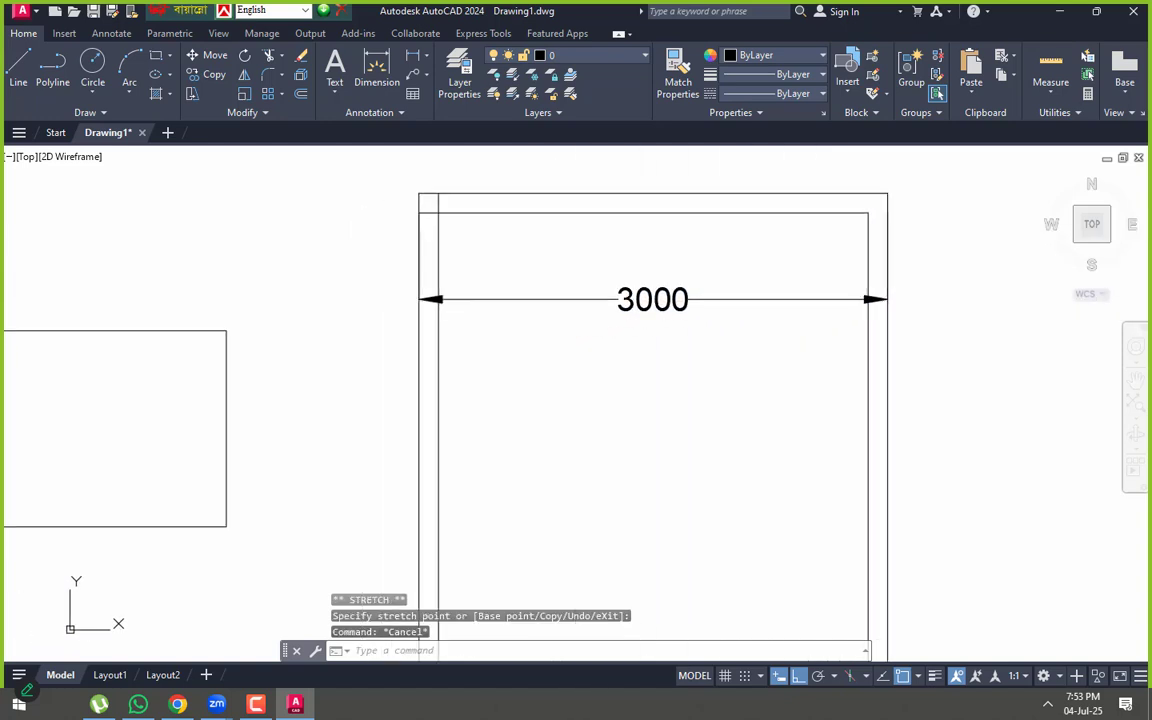
pyautogui.click(378, 75)
pyautogui.click(419, 193)
pyautogui.scroll(-6, 405, 330)
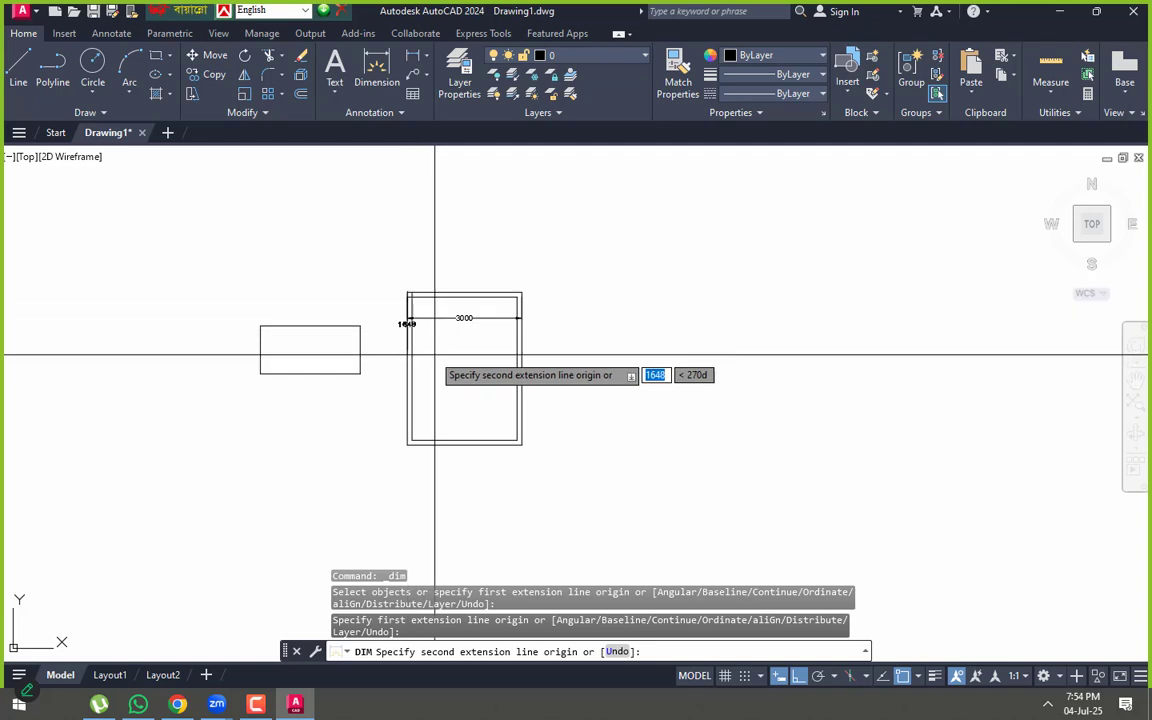
pyautogui.scroll(10, 435, 355)
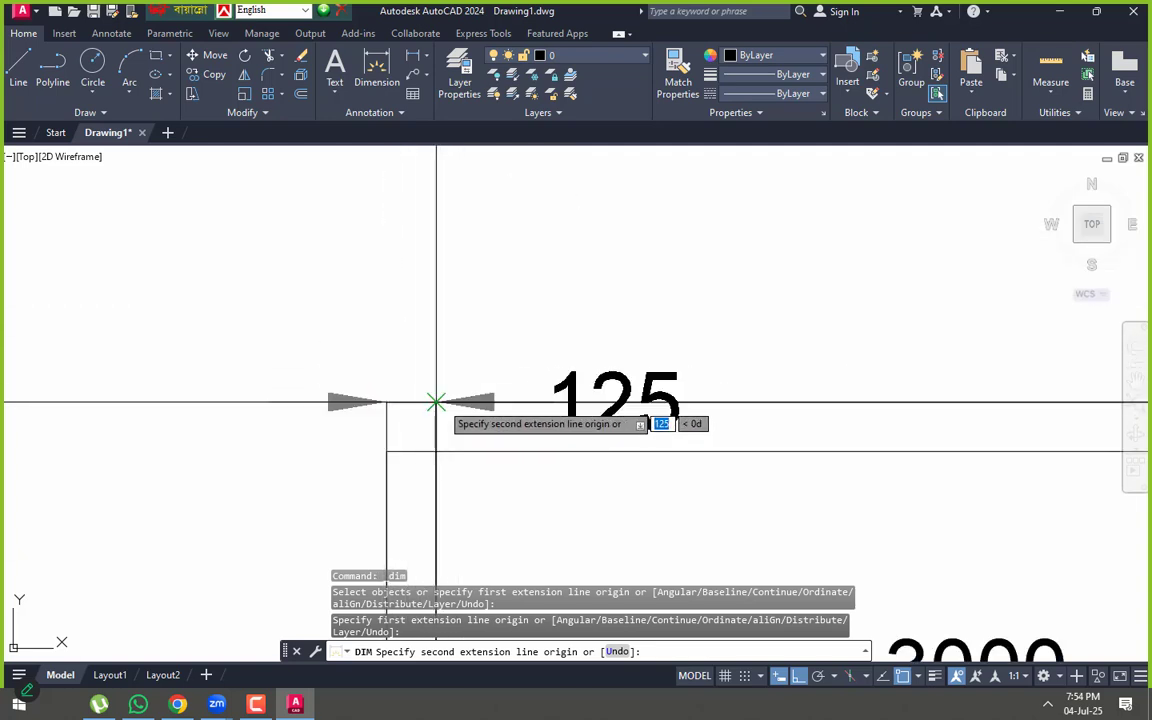
pyautogui.click(435, 402)
pyautogui.click(438, 266)
pyautogui.press('Escape')
pyautogui.press('Escape')
pyautogui.scroll(-5, 470, 330)
pyautogui.scroll(2, 469, 335)
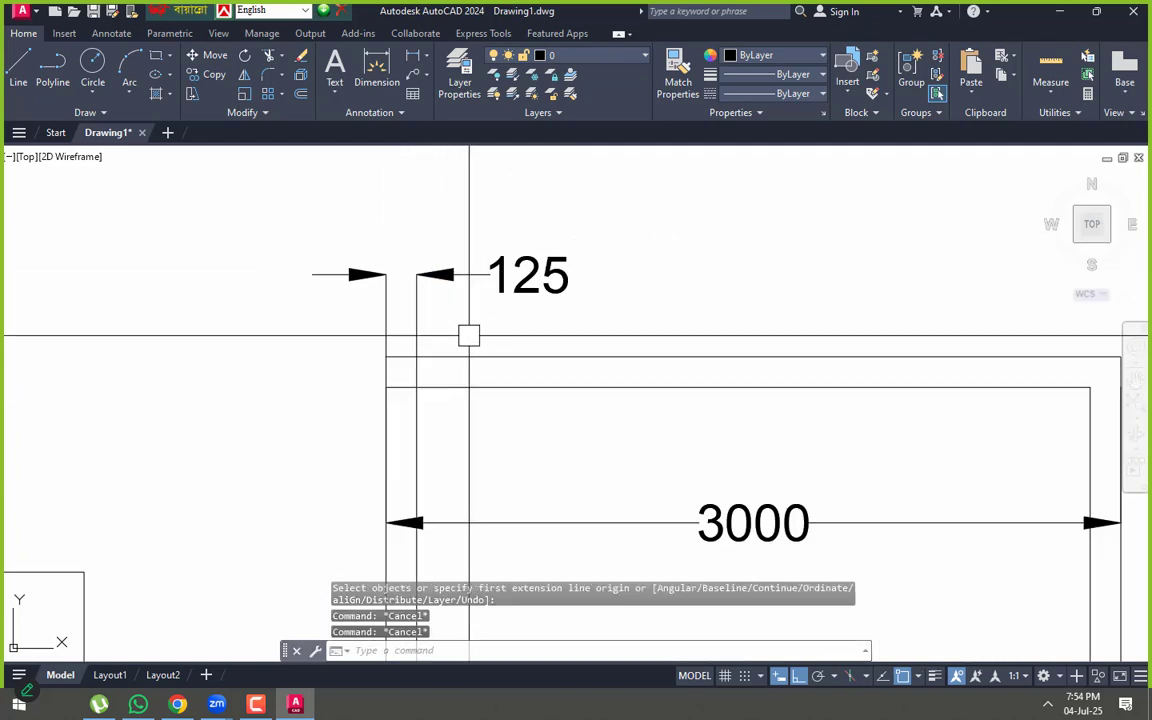
# - Continue the upper spacing dimension across to the right side's inner line and on to its outer line
pyautogui.write('dco')
pyautogui.press('Return')
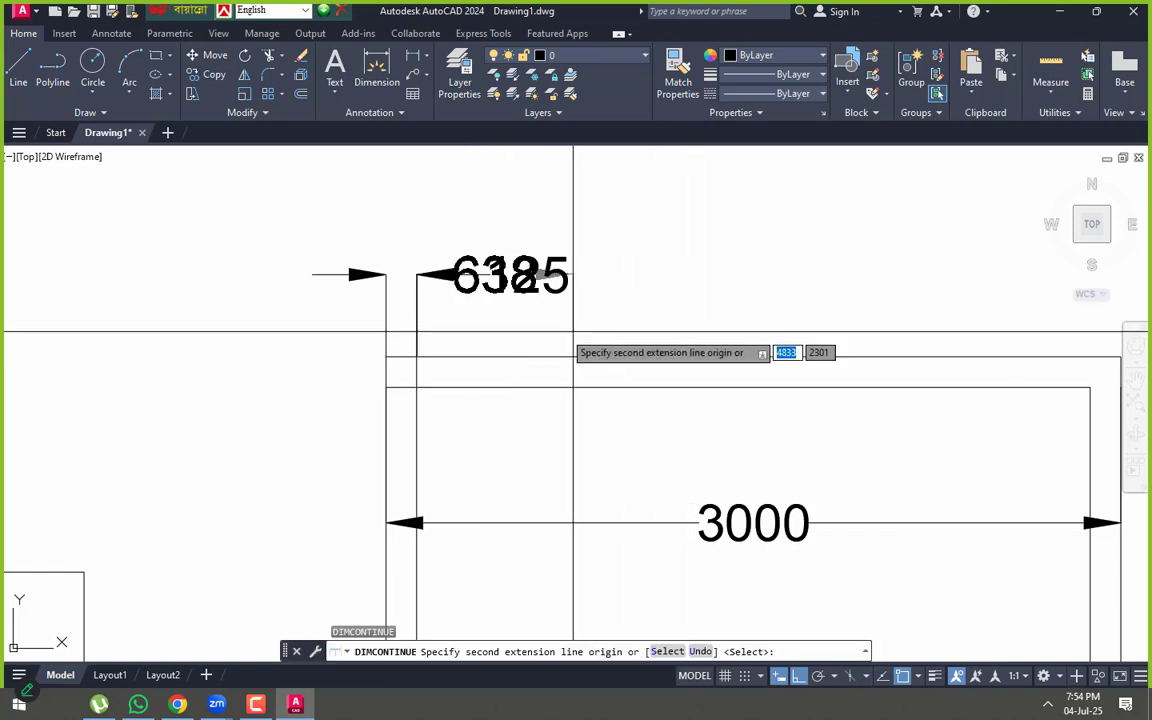
pyautogui.press('Return')
pyautogui.click(420, 318)
pyautogui.scroll(-2, 538, 344)
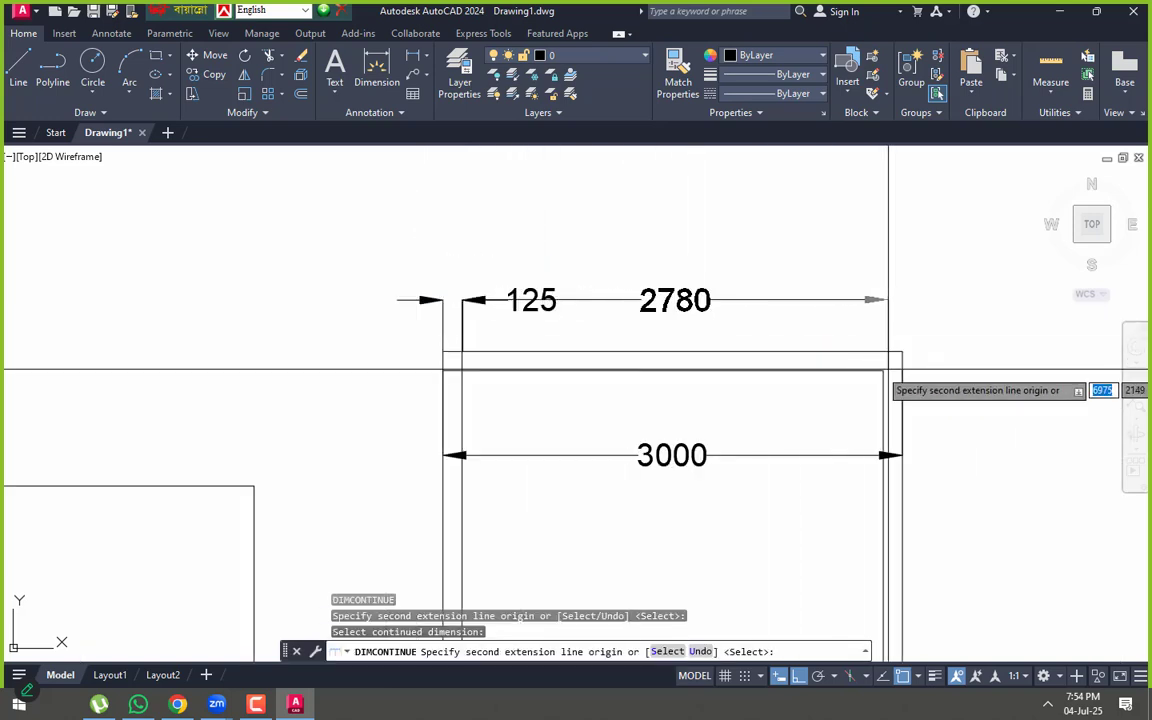
pyautogui.click(883, 373)
pyautogui.click(901, 370)
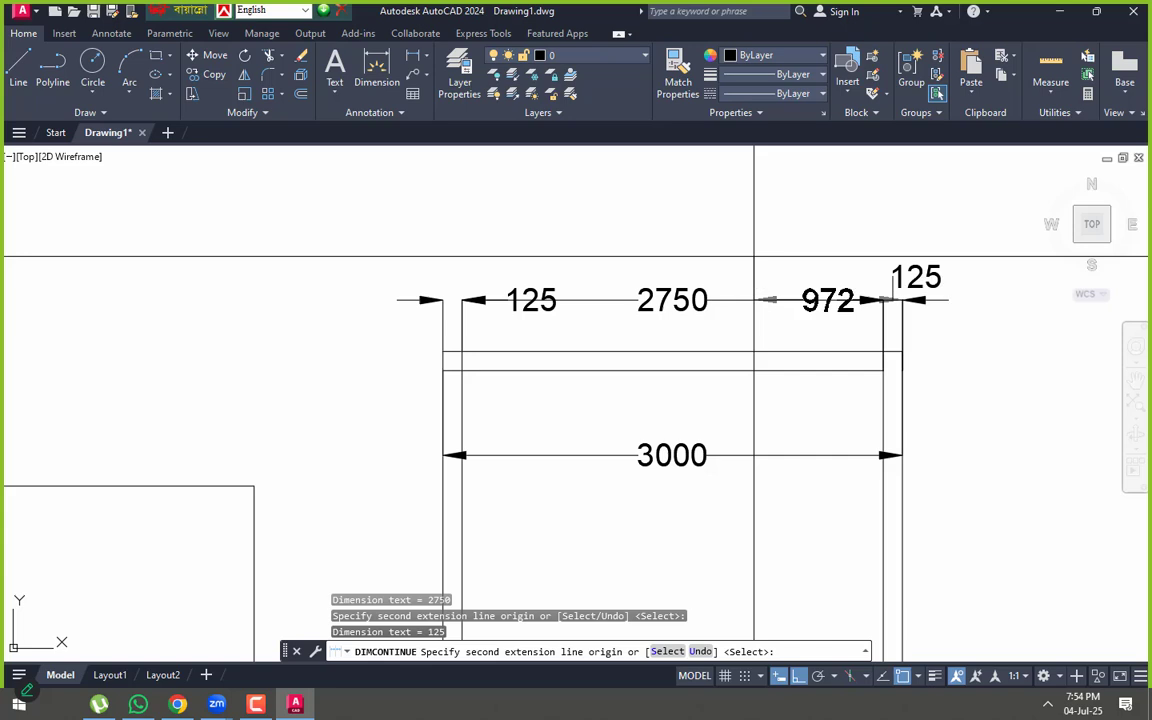
pyautogui.press('Escape')
# - Move the text of the left side's 125 spacing dimension up and clear of the dimension line, with a leader
pyautogui.moveTo(533, 295); pyautogui.dragTo(522, 323, button='middle')
pyautogui.scroll(2, 522, 327)
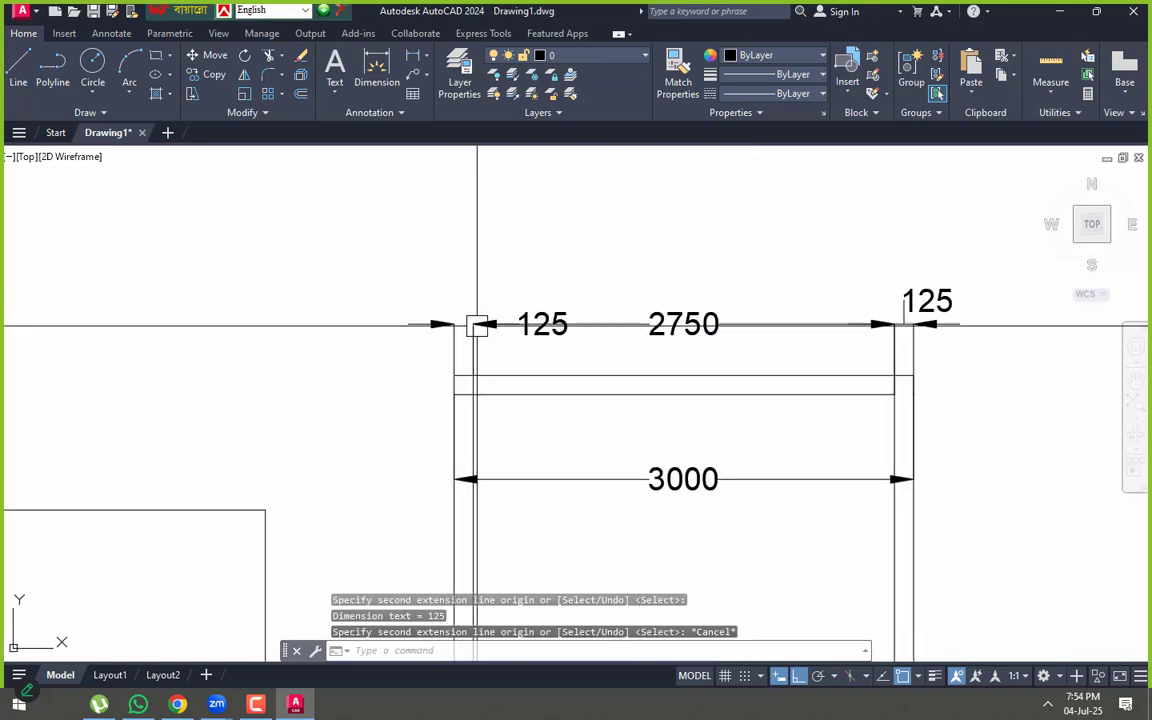
pyautogui.click(538, 308)
pyautogui.click(544, 323)
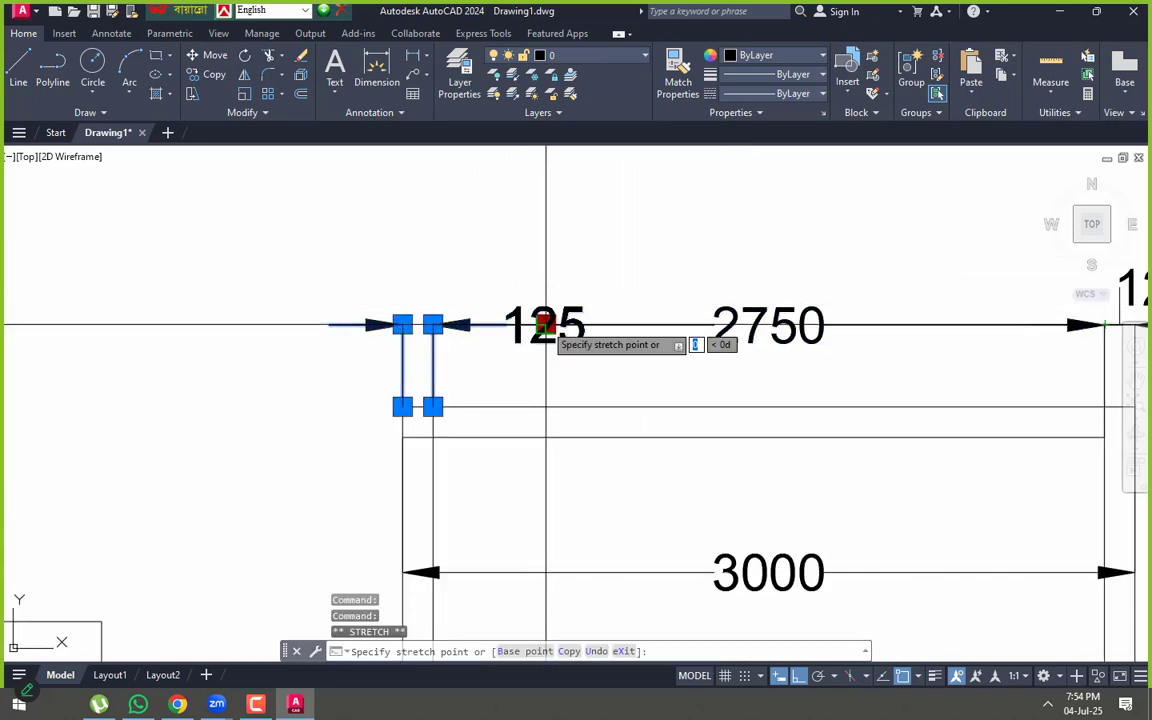
pyautogui.rightClick(463, 211)
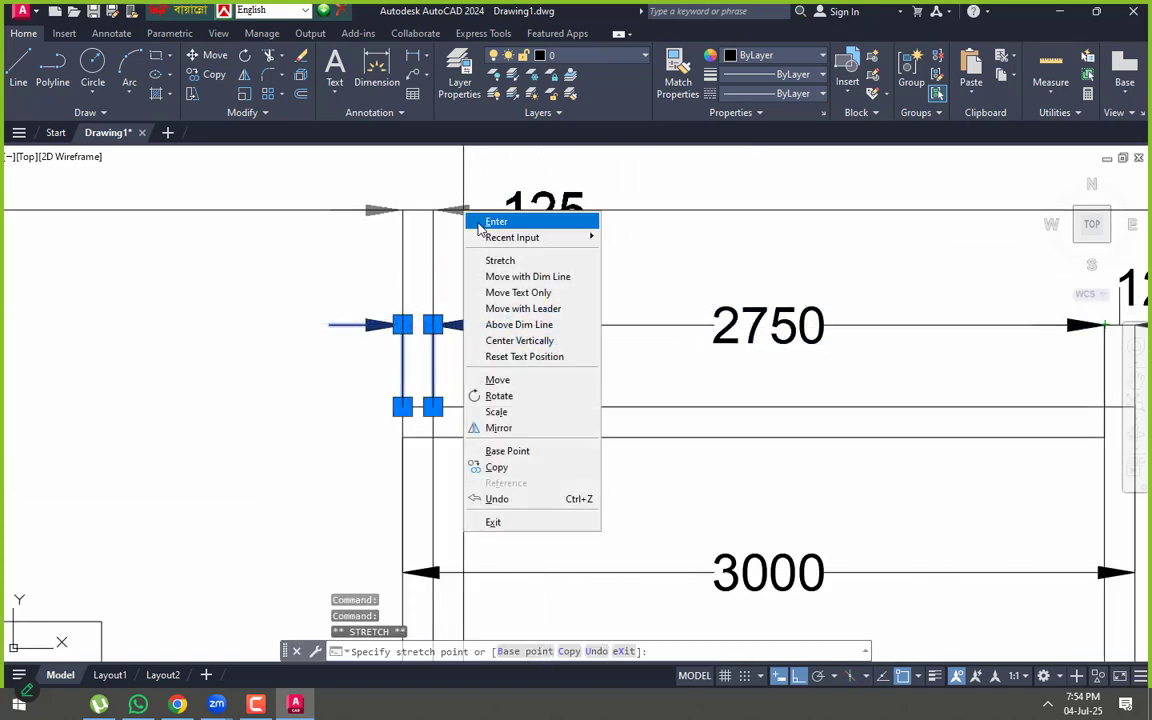
pyautogui.click(538, 309)
pyautogui.click(545, 226)
pyautogui.press('Escape')
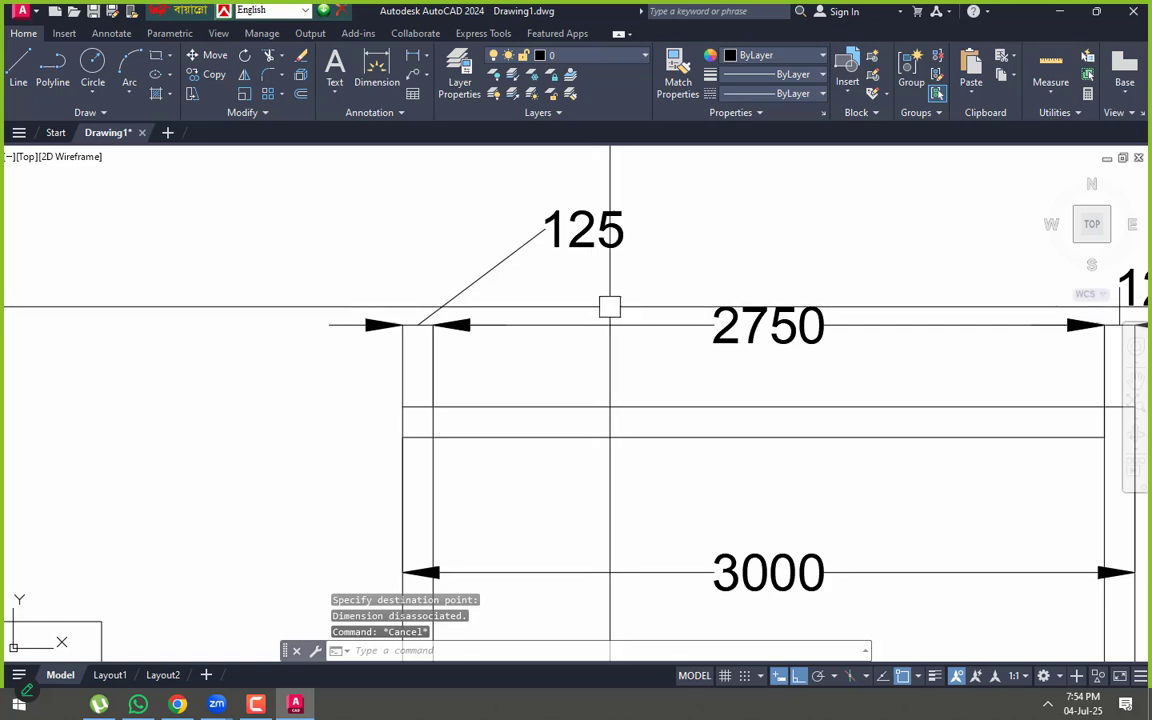
pyautogui.scroll(-2, 627, 306)
pyautogui.moveTo(558, 330); pyautogui.dragTo(424, 303, button='middle')
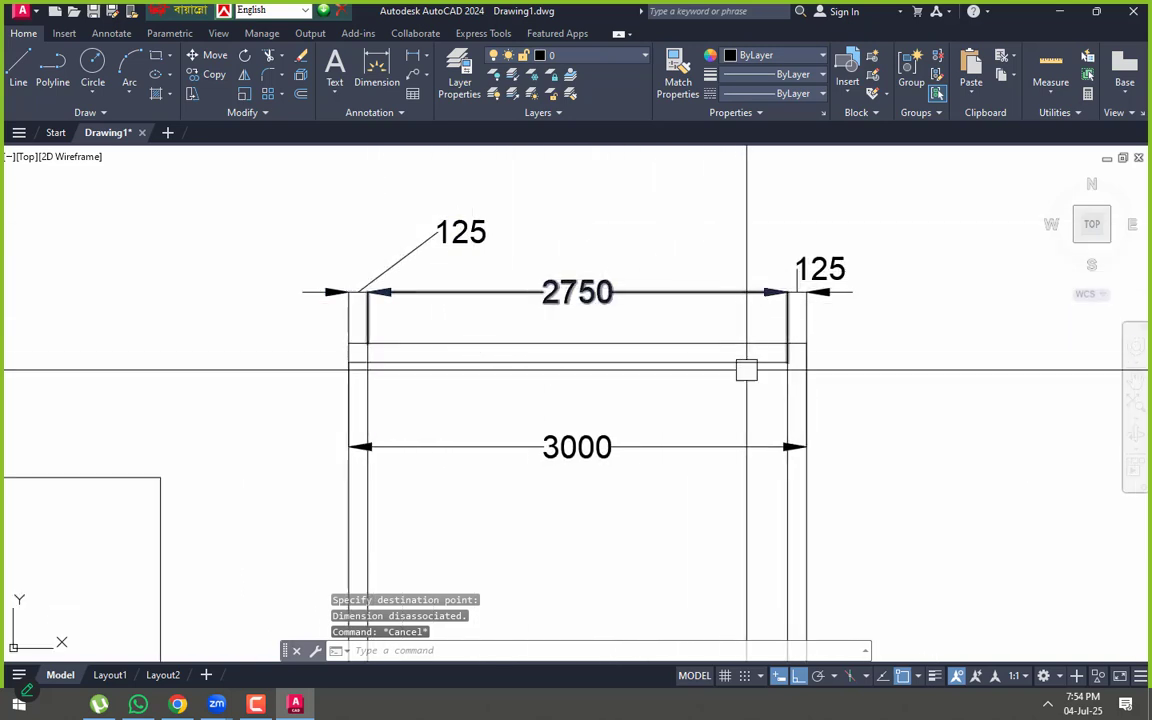
pyautogui.scroll(-2, 606, 316)
pyautogui.moveTo(530, 319); pyautogui.dragTo(628, 337, button='middle')
pyautogui.click(909, 224)
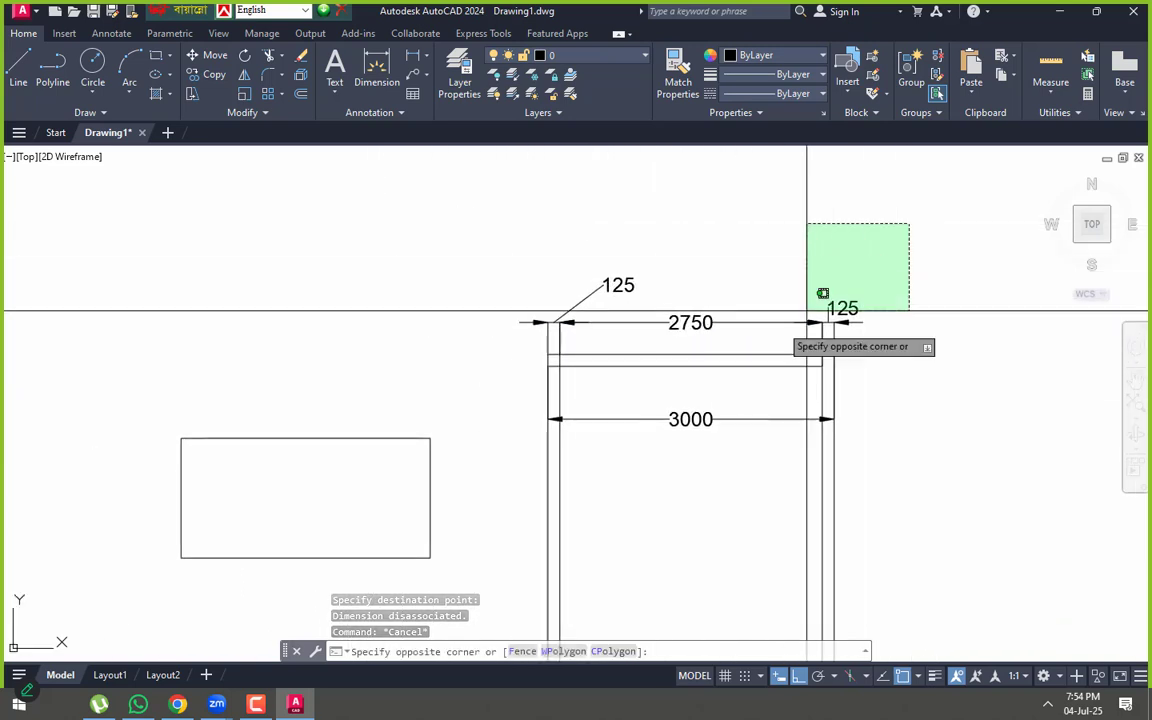
pyautogui.click(436, 495)
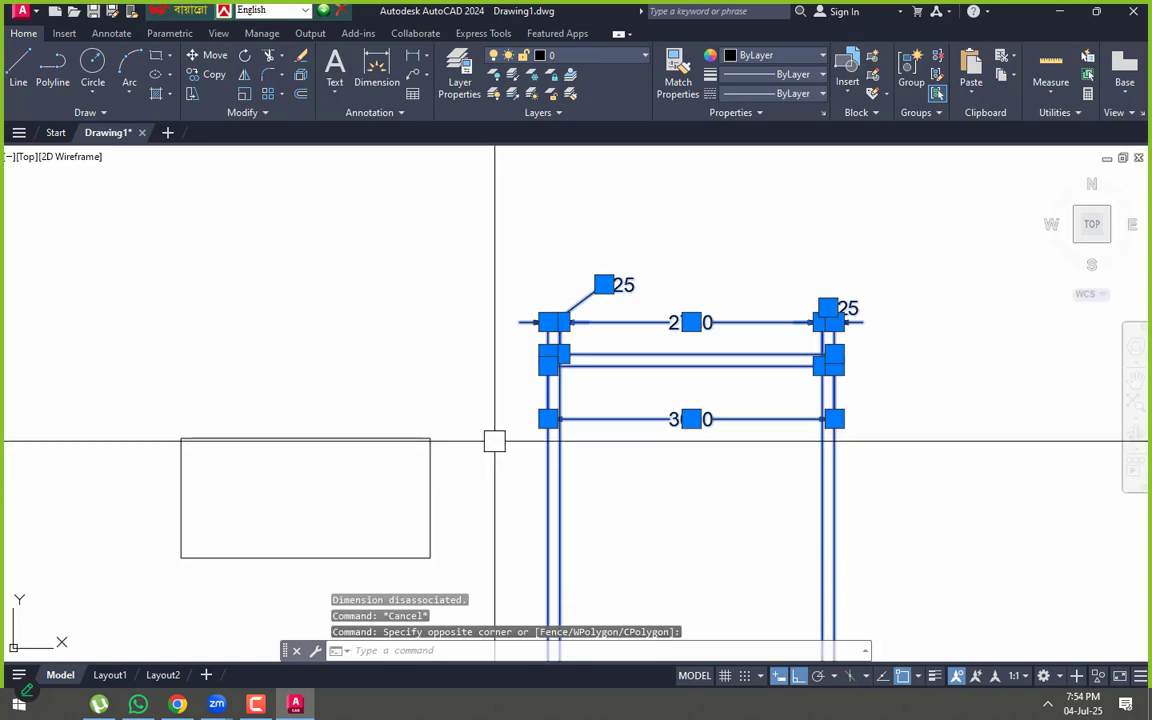
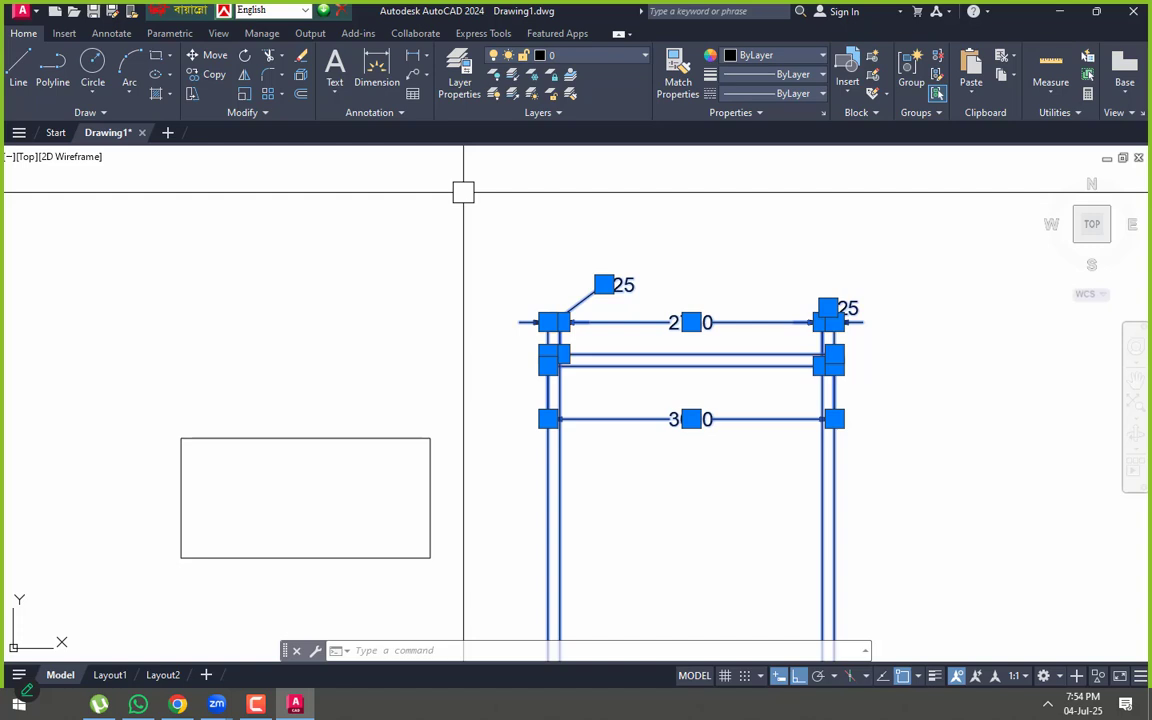
pyautogui.press('Escape')
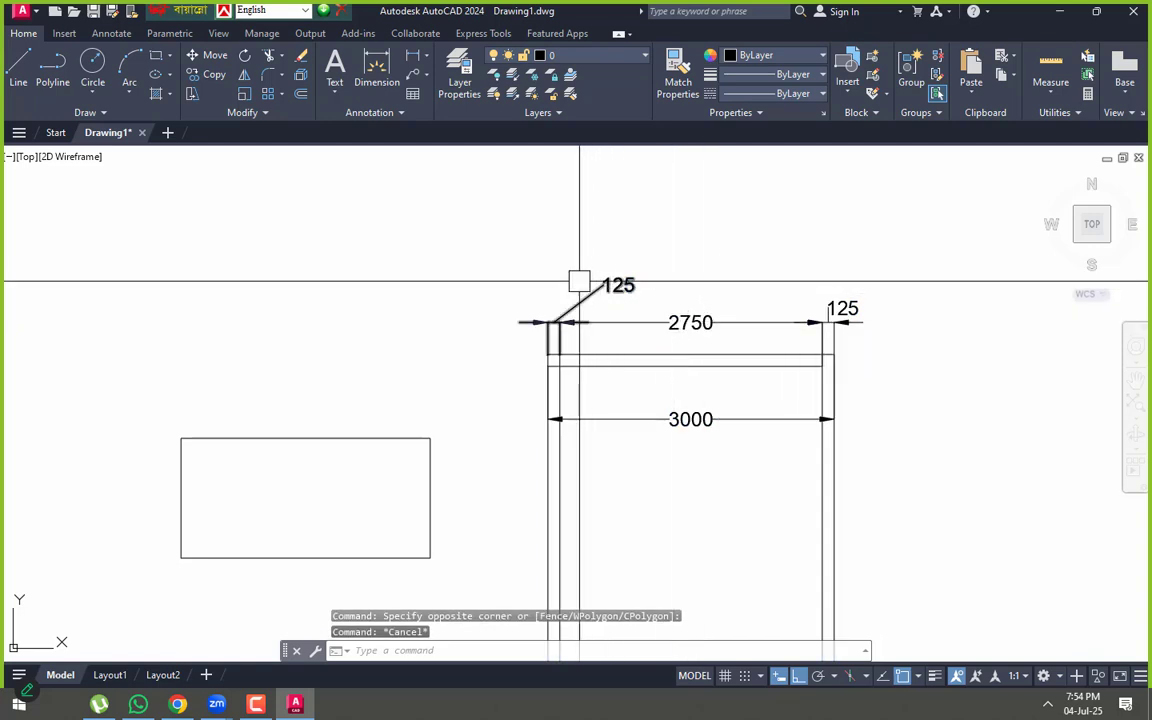
pyautogui.moveTo(532, 247); pyautogui.dragTo(540, 314, button='middle')
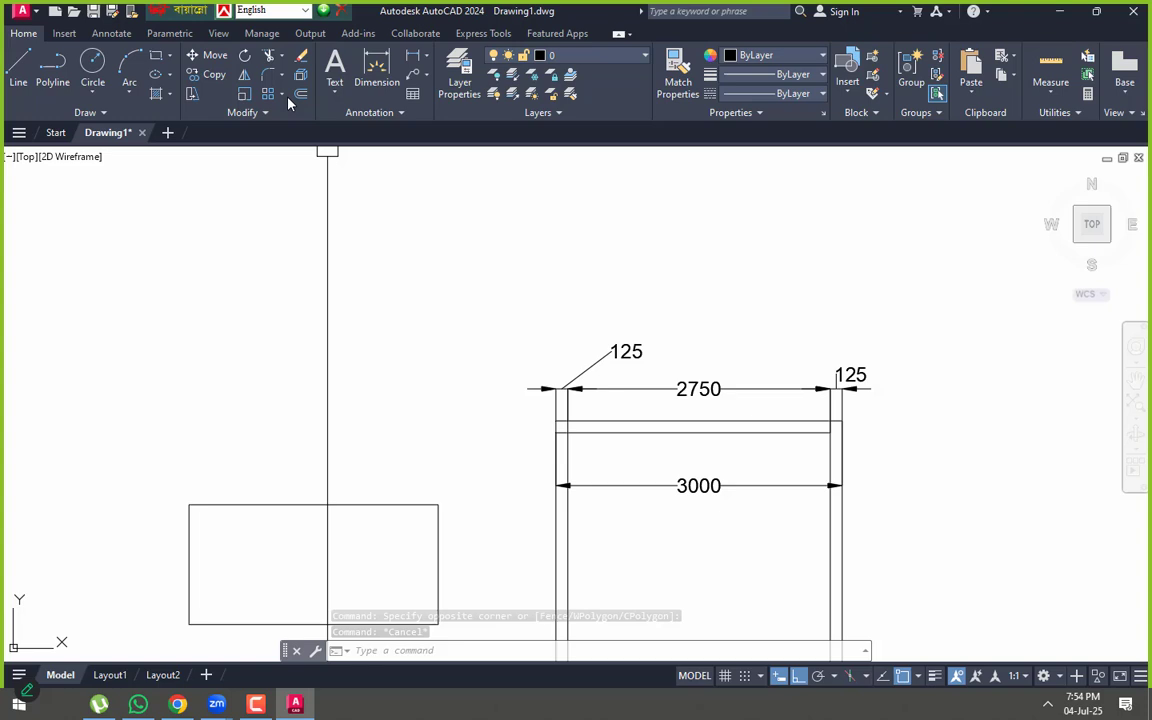
# - Erase the plain rectangle, the rectangular multiline and all of its dimensions from the drawing
pyautogui.scroll(-4, 480, 276)
pyautogui.click(772, 245)
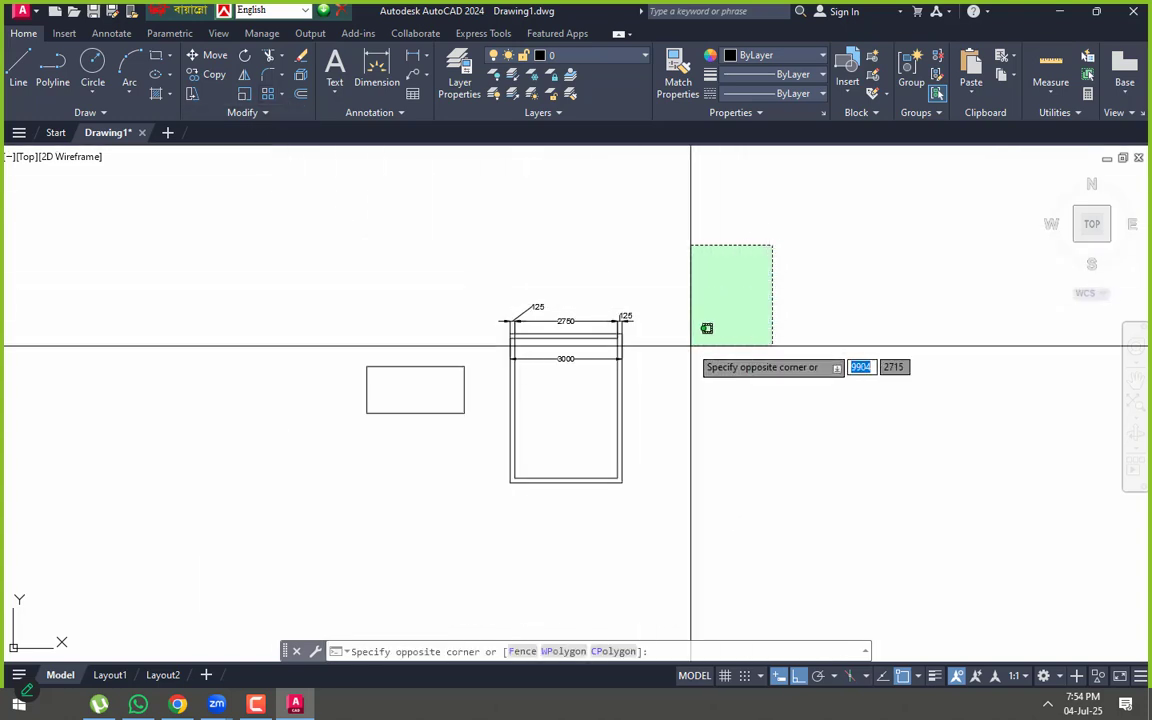
pyautogui.click(463, 537)
pyautogui.click(630, 249)
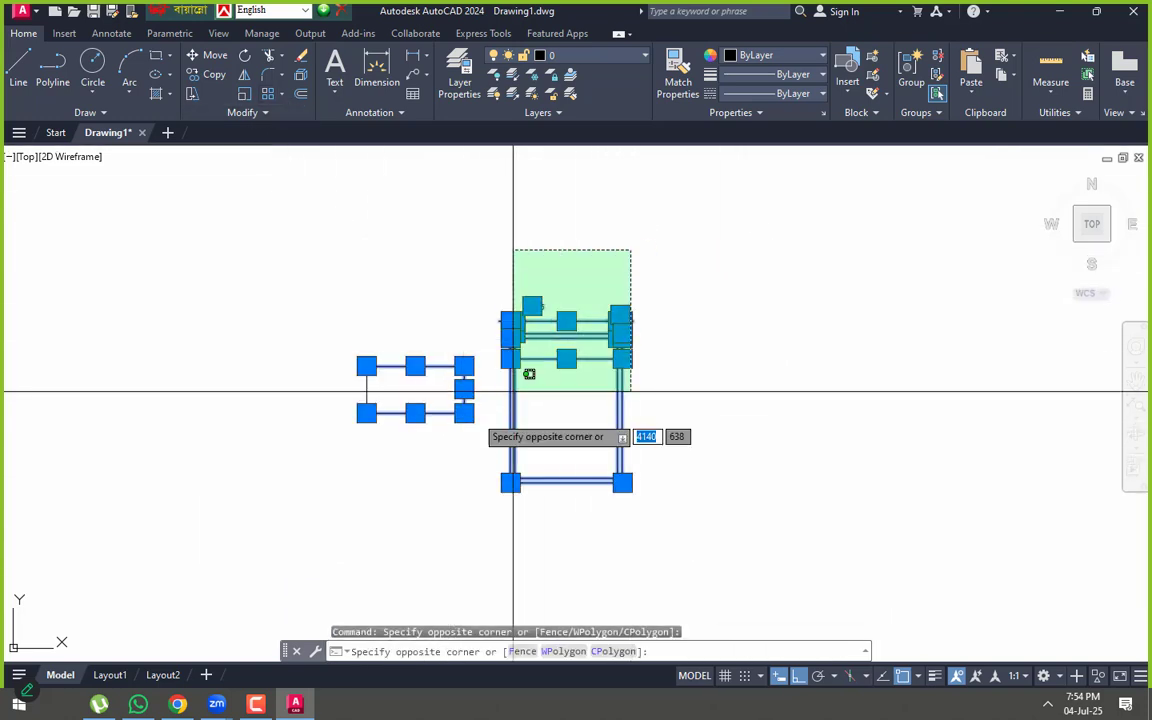
pyautogui.click(274, 520)
pyautogui.click(645, 265)
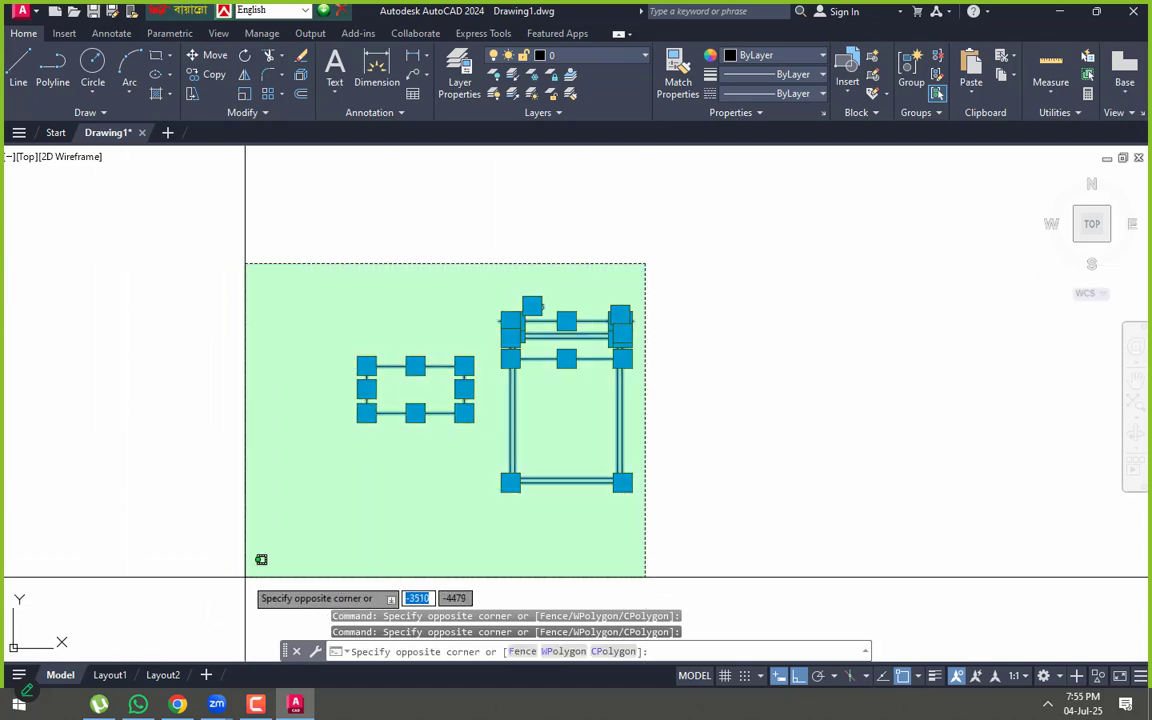
pyautogui.click(280, 563)
pyautogui.write('e')
pyautogui.press('Return')
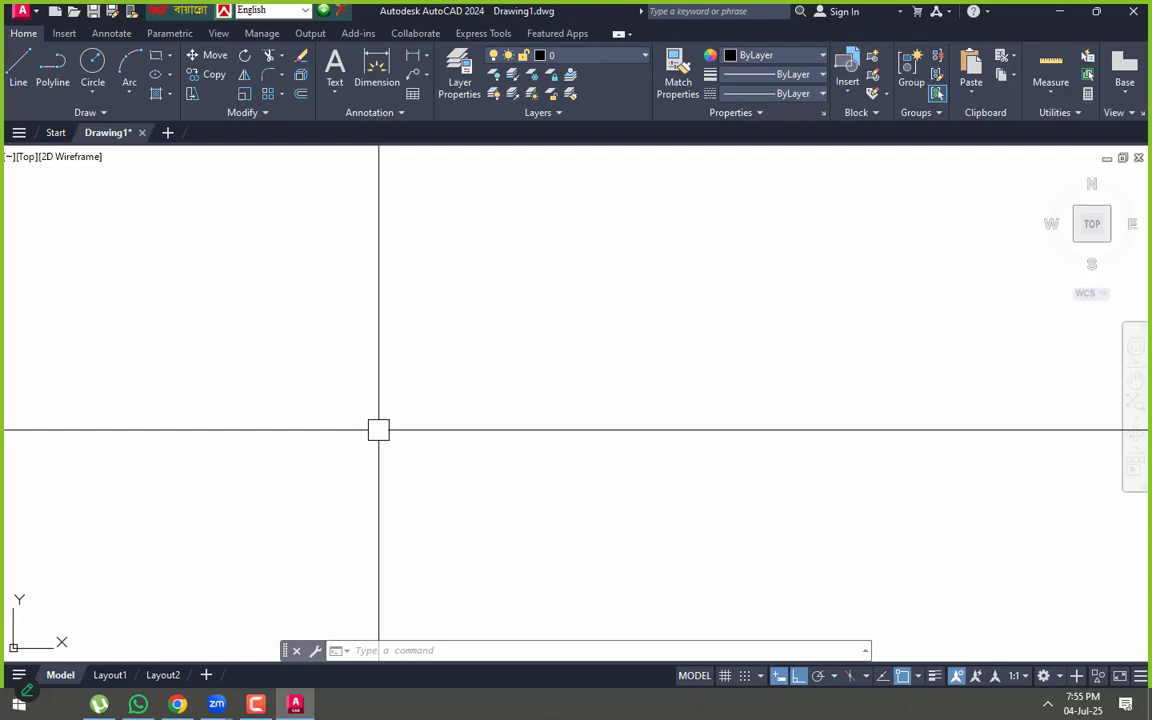
# - Draw a rectangle 10000 wide and 20000 high in the empty drawing area
pyautogui.press('Return')
pyautogui.click(406, 536)
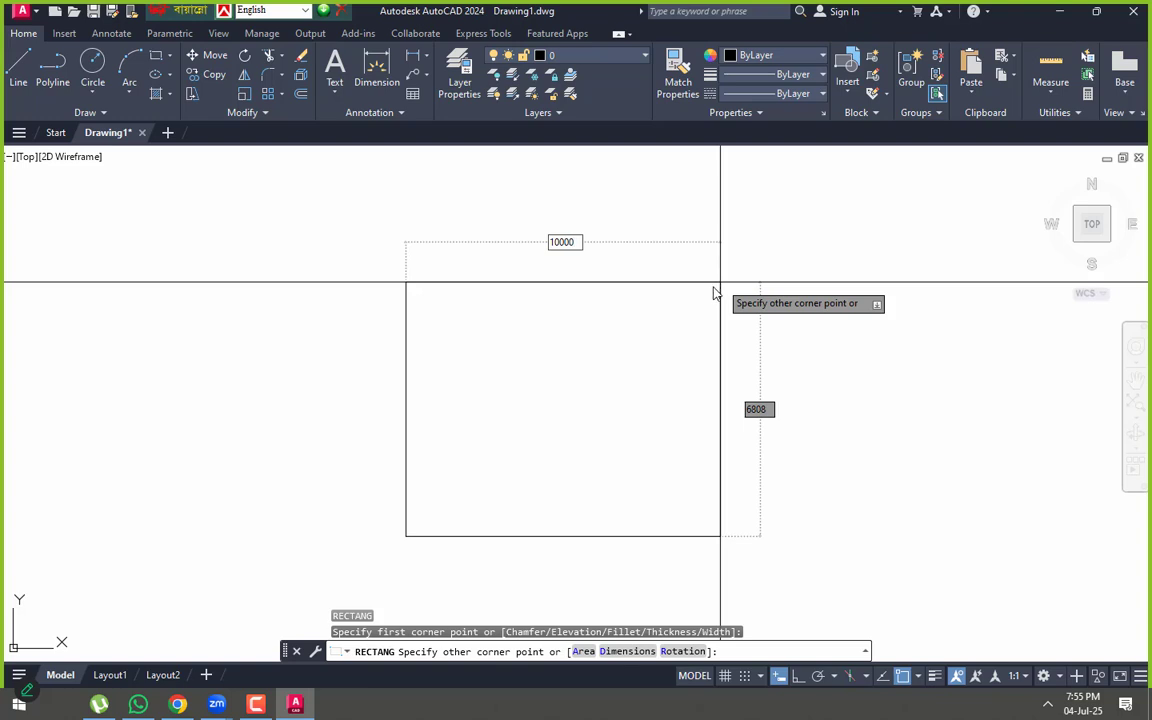
pyautogui.write('10000')
pyautogui.press('Tab')
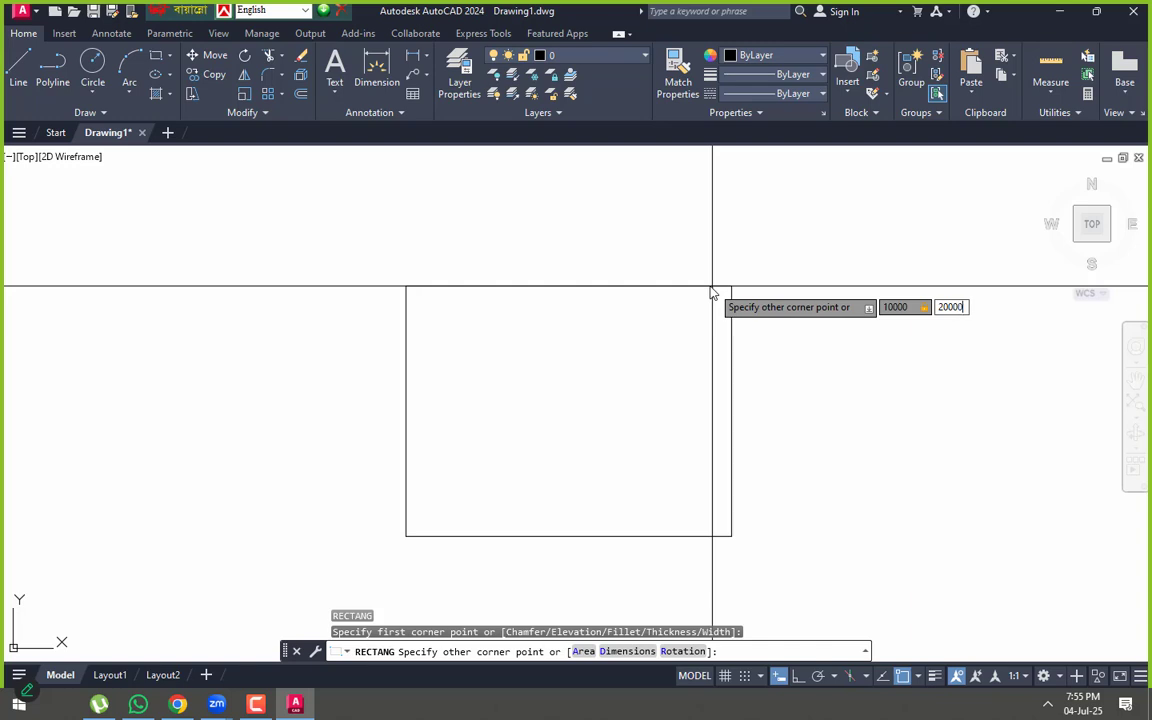
pyautogui.write('20000')
pyautogui.press('Return')
# - Dimension the rectangle's top edge between its two upper corners, placing the dimension line above it
pyautogui.scroll(-8, 650, 463)
pyautogui.scroll(2, 620, 388)
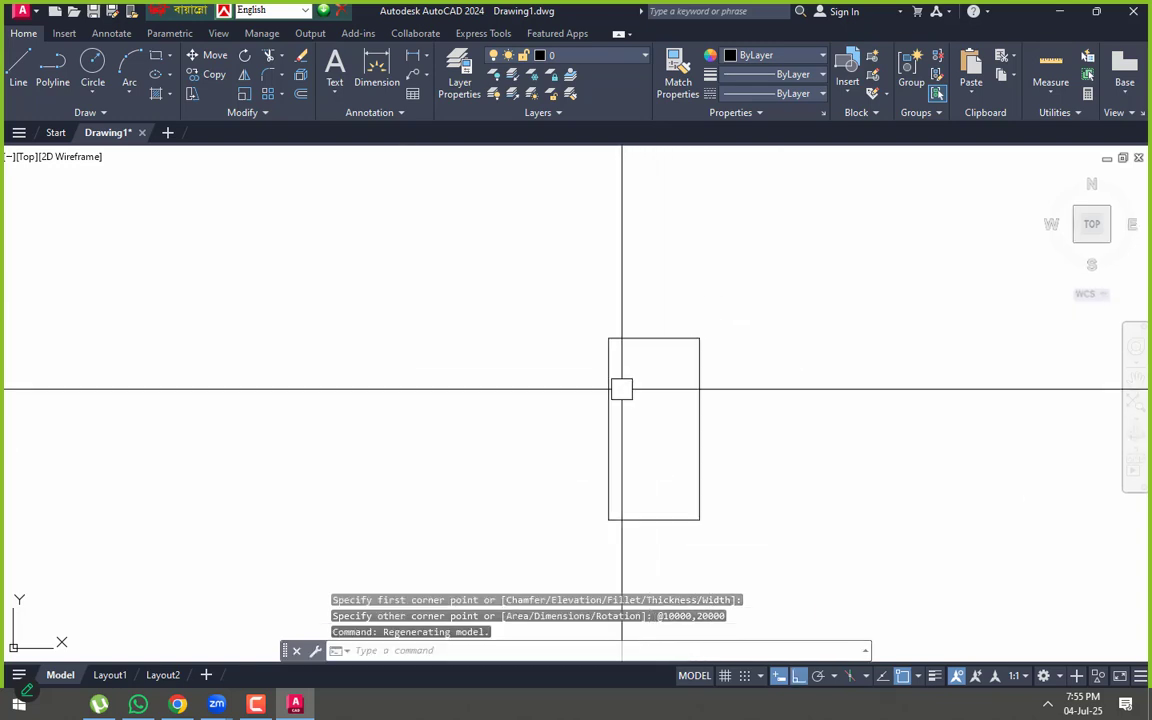
pyautogui.scroll(2, 626, 438)
pyautogui.click(376, 70)
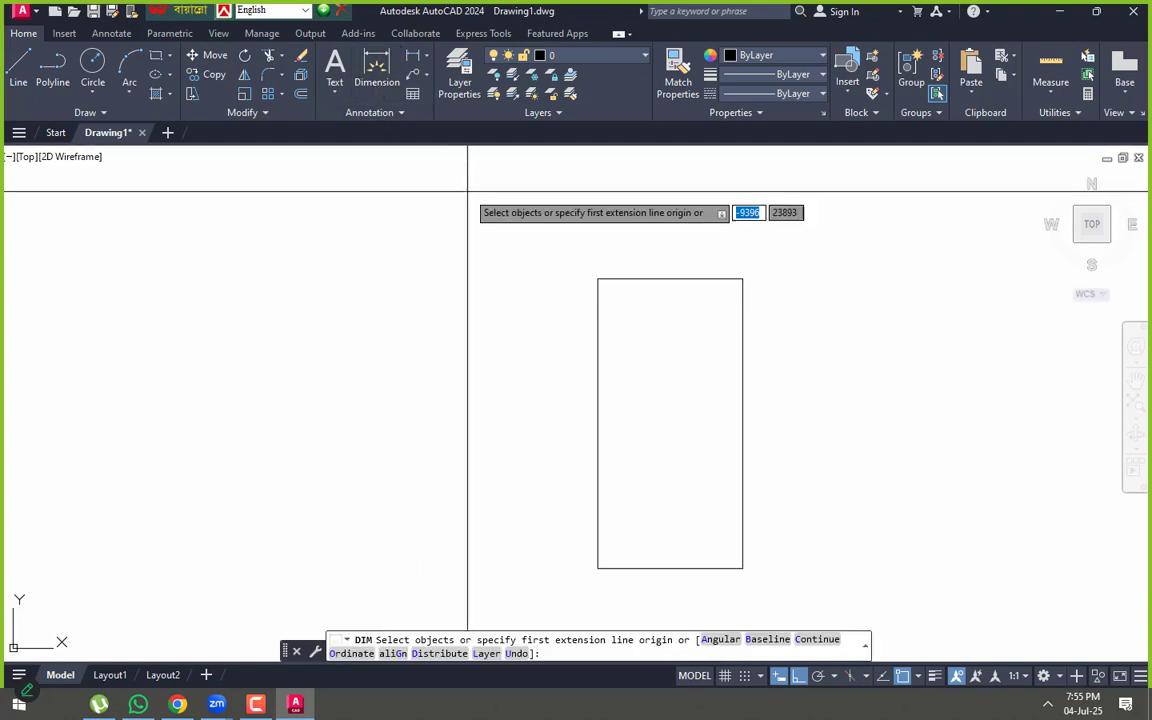
pyautogui.click(598, 278)
pyautogui.click(743, 278)
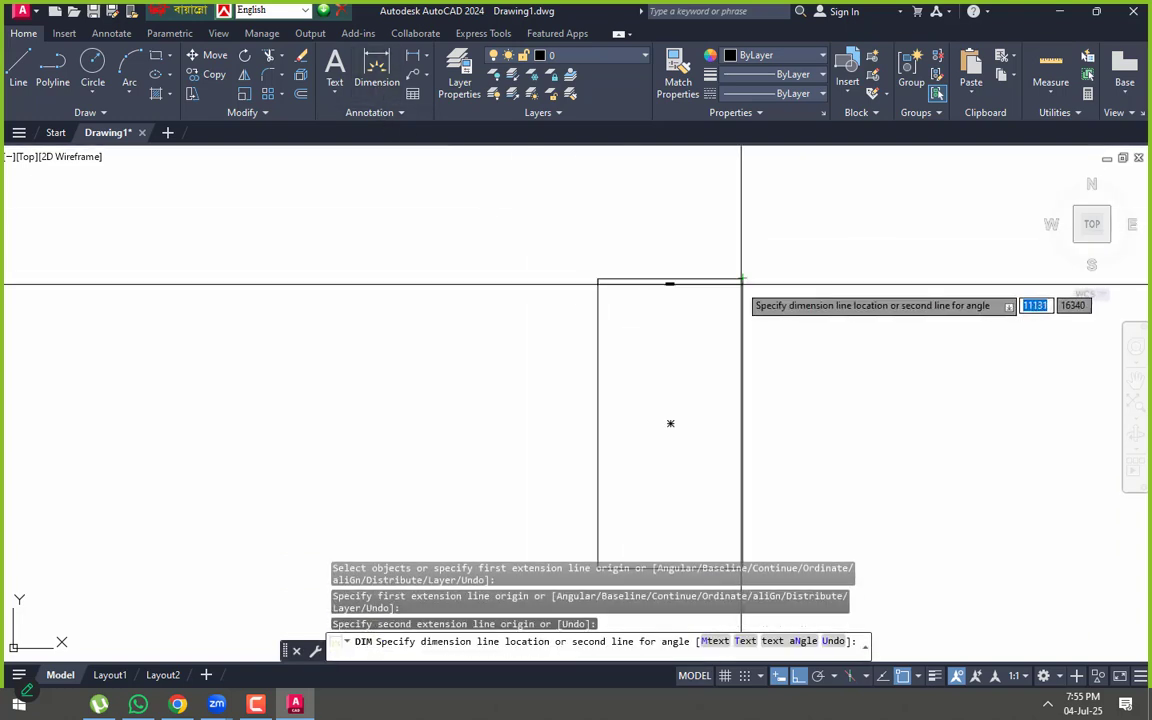
pyautogui.click(740, 254)
pyautogui.press('Return')
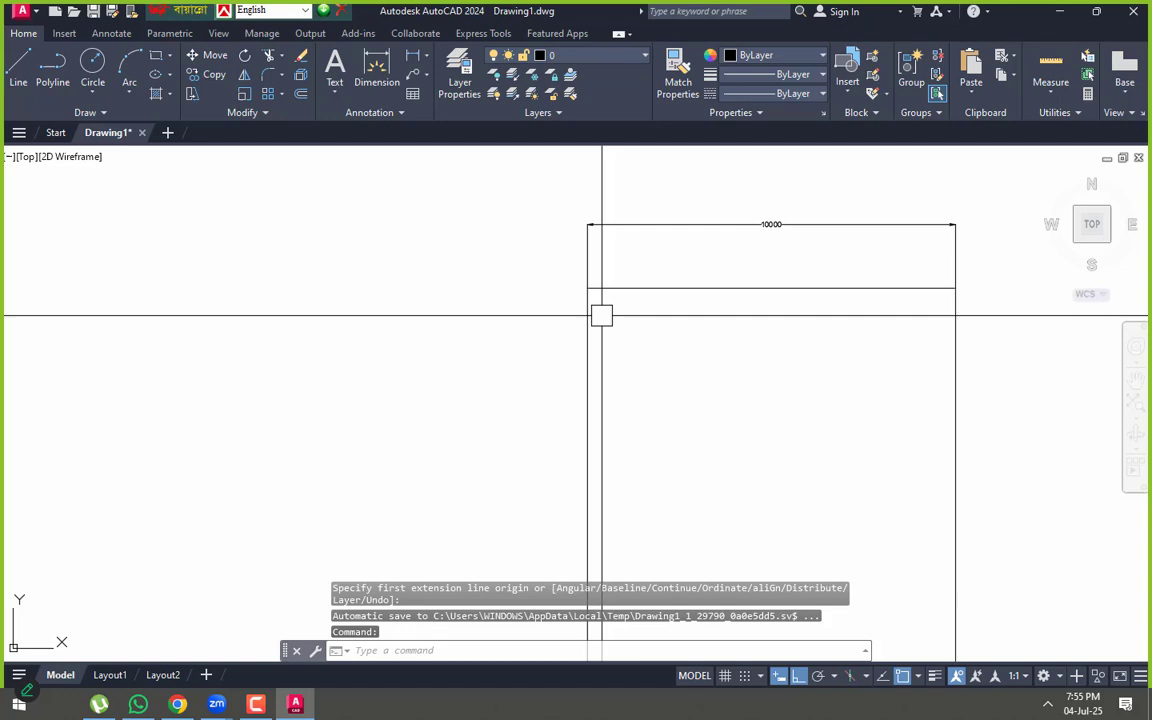
# - Dimension the rectangle's left edge from upper to lower corner, placing the dimension line outside on the left
pyautogui.press('space')
pyautogui.scroll(2, 589, 309)
pyautogui.click(586, 275)
pyautogui.scroll(-8, 589, 279)
pyautogui.scroll(2, 564, 435)
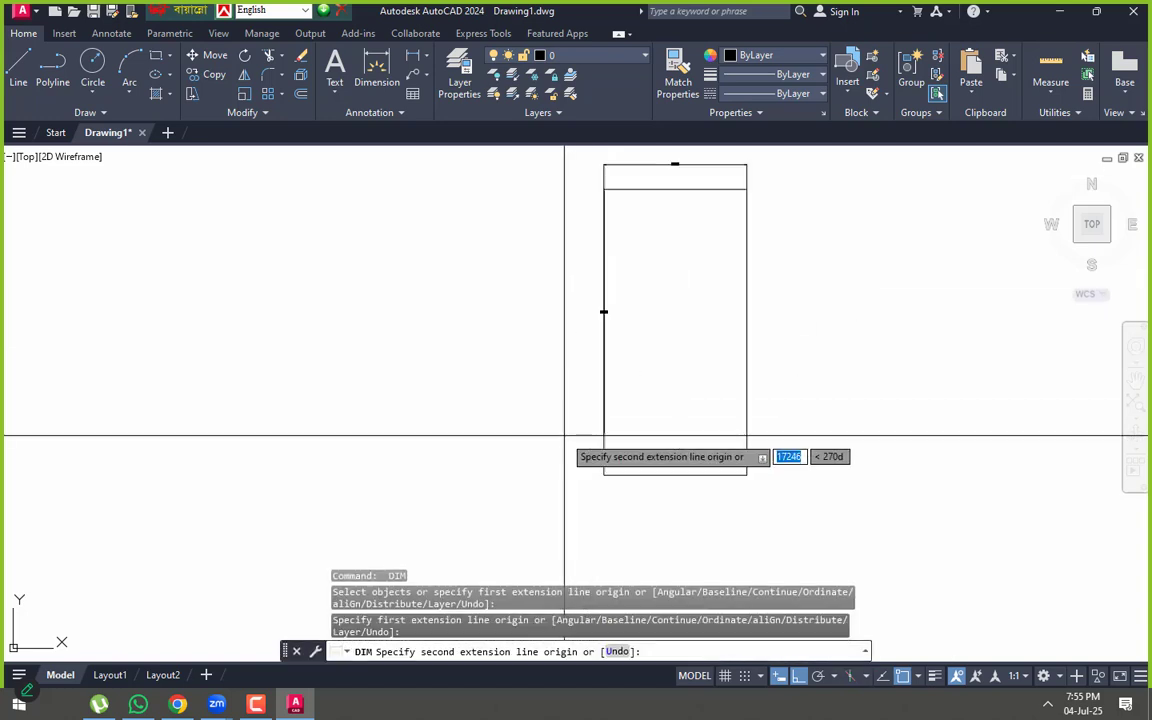
pyautogui.scroll(2, 564, 435)
pyautogui.click(604, 474)
pyautogui.click(577, 522)
pyautogui.press('Escape')
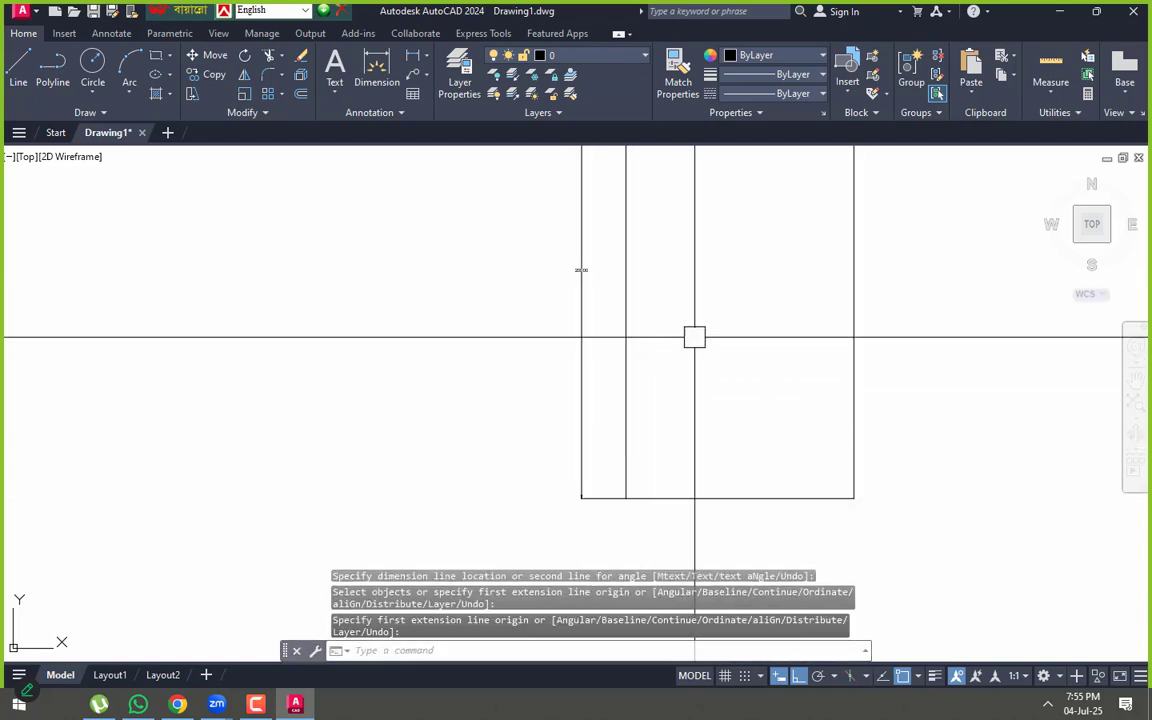
# - Explode the 10000 by 20000 rectangle into separate lines
pyautogui.moveTo(682, 276); pyautogui.dragTo(661, 396, button='middle')
pyautogui.moveTo(683, 245); pyautogui.dragTo(686, 317, button='middle')
pyautogui.scroll(2, 622, 258)
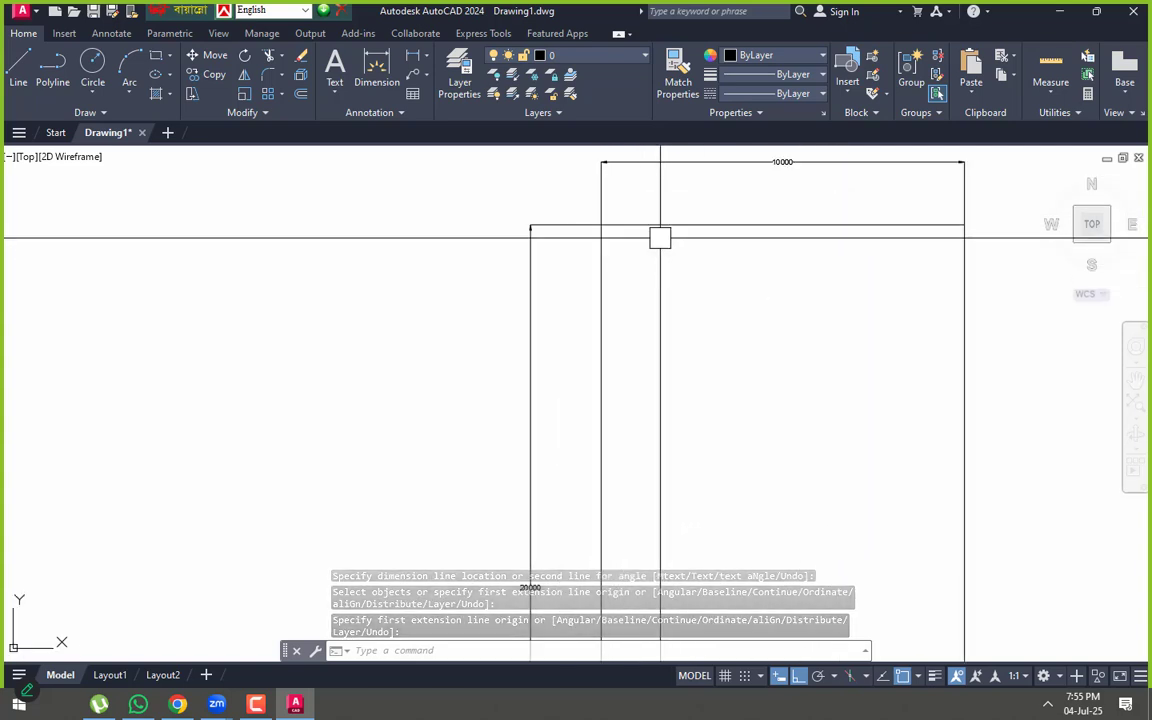
pyautogui.moveTo(655, 267); pyautogui.dragTo(650, 307, button='middle')
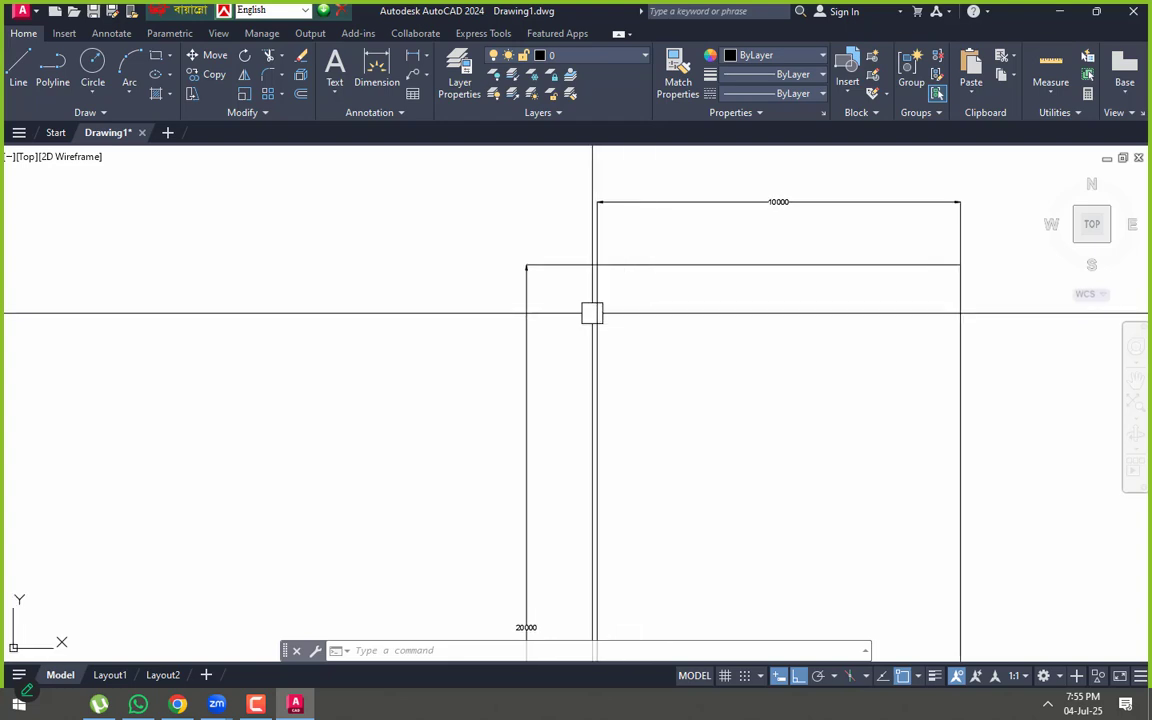
pyautogui.moveTo(612, 389); pyautogui.dragTo(610, 301, button='middle')
pyautogui.scroll(-4, 609, 304)
pyautogui.click(608, 373)
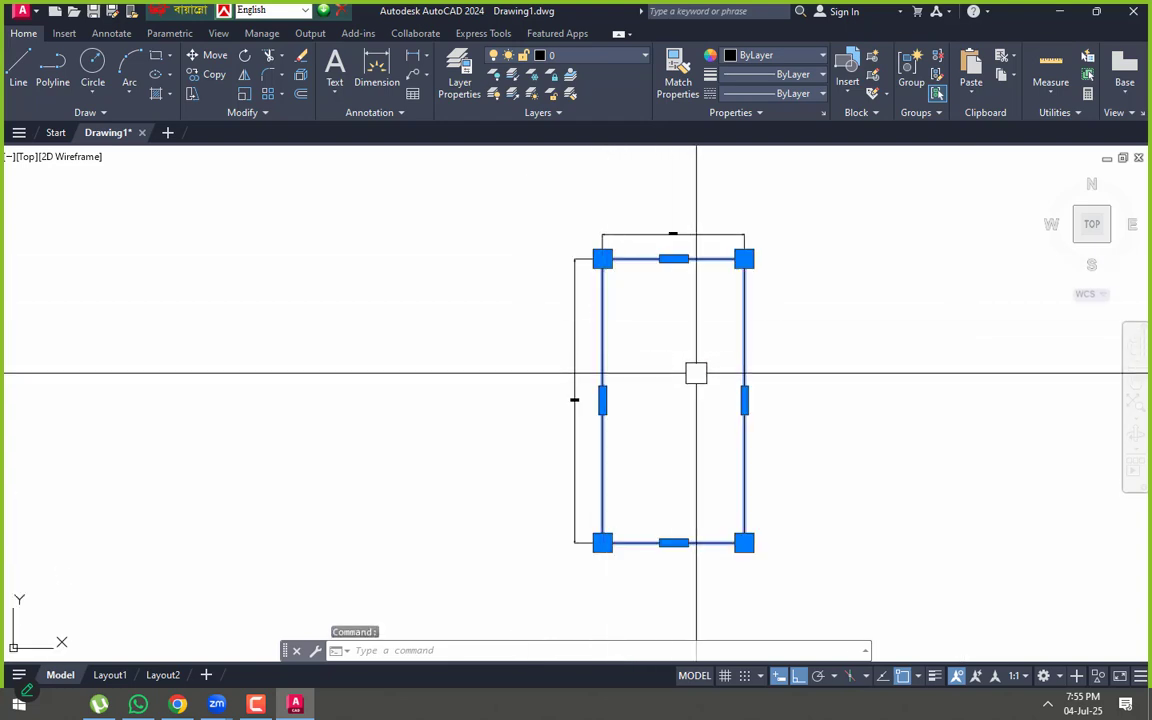
pyautogui.press('Escape')
pyautogui.press('Escape')
# - Offset the rectangle's left edge inward repeatedly by 2000 to add four evenly spaced vertical lines
pyautogui.write('o')
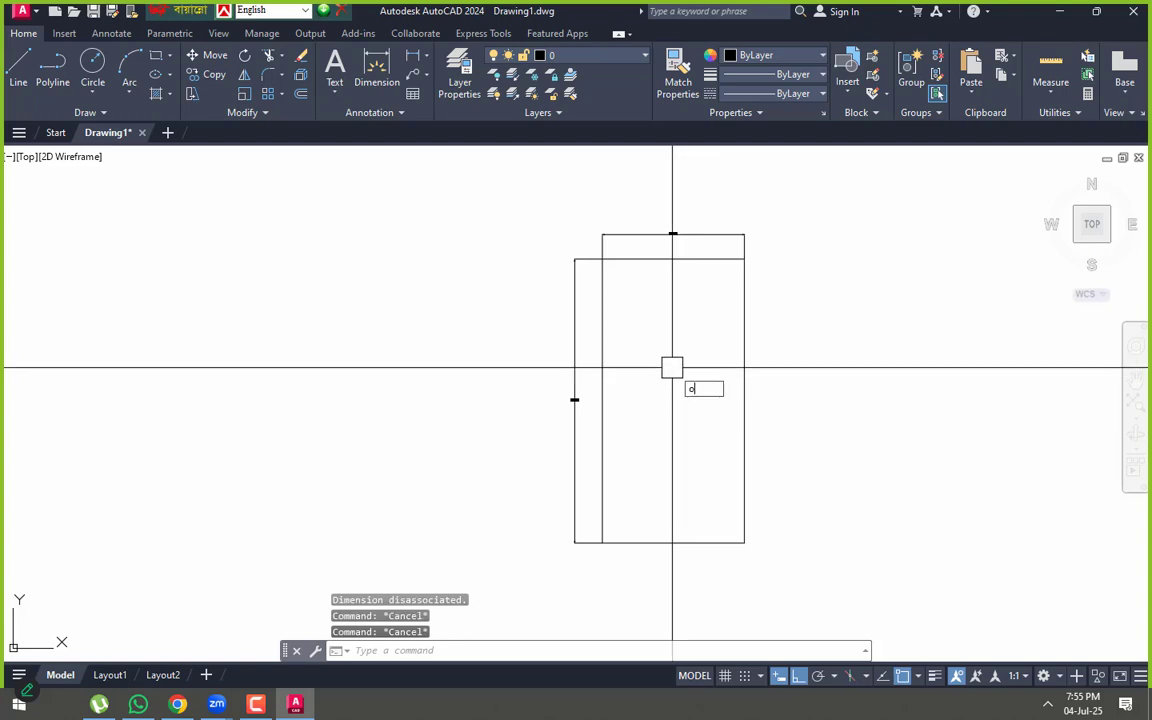
pyautogui.press('Return')
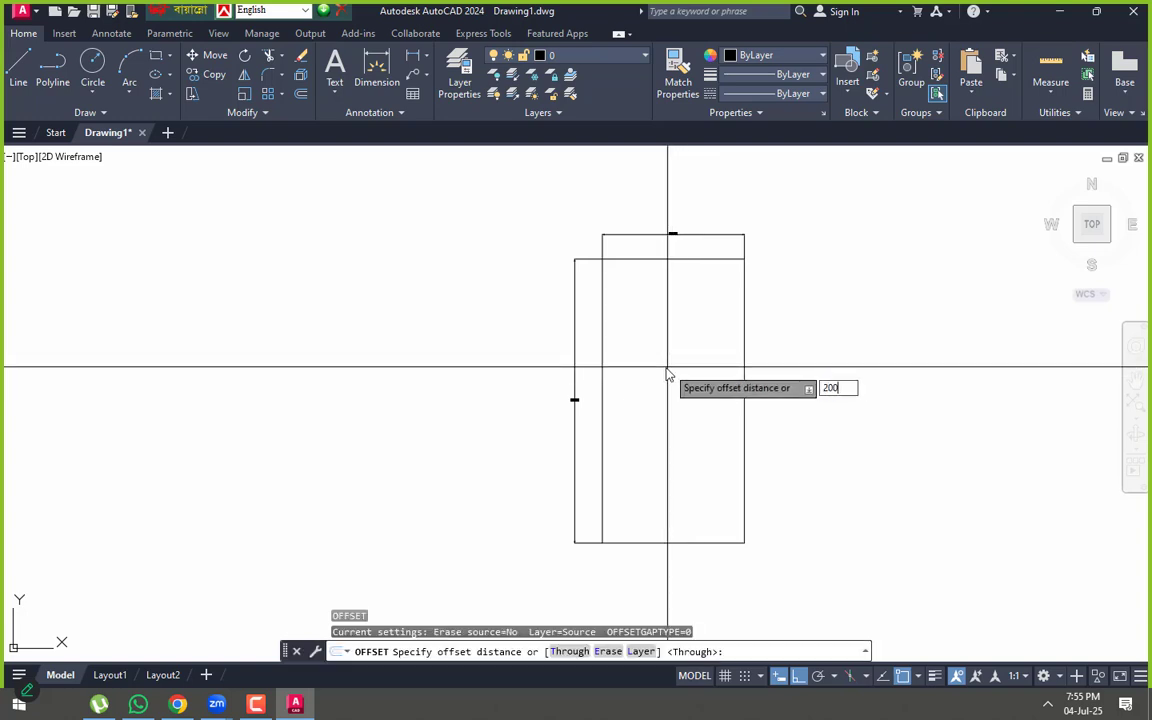
pyautogui.press('Return')
pyautogui.click(608, 326)
pyautogui.click(645, 340)
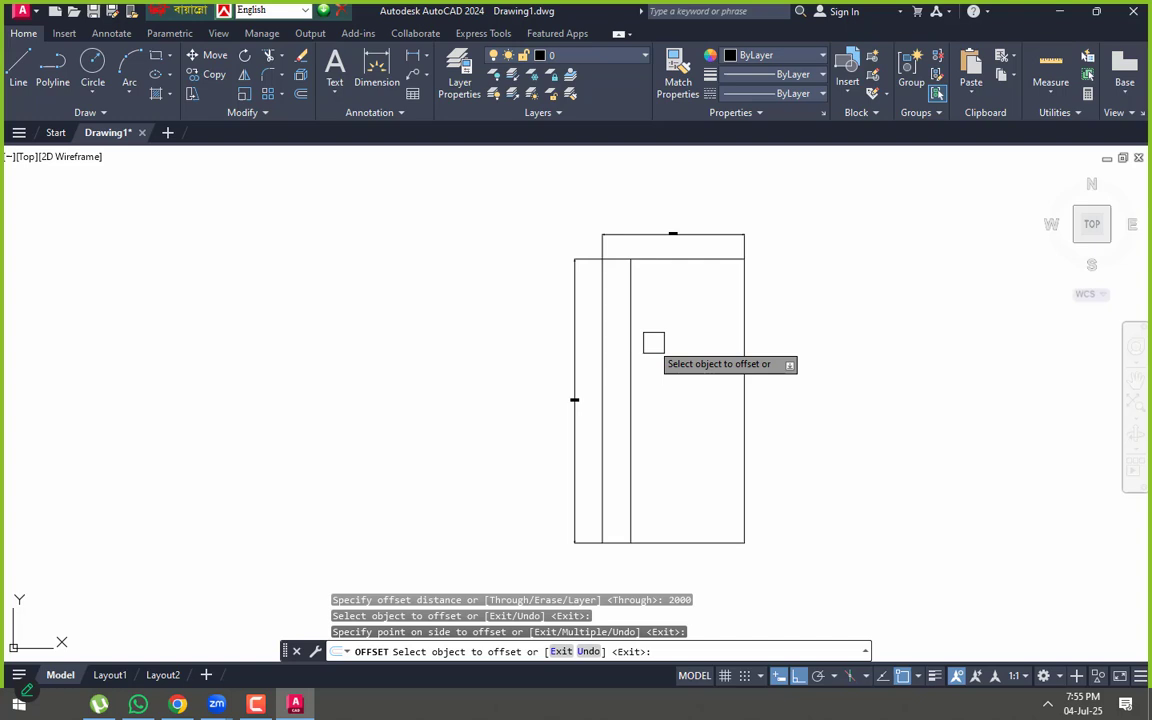
pyautogui.click(632, 342)
pyautogui.click(645, 347)
pyautogui.click(660, 348)
pyautogui.click(688, 348)
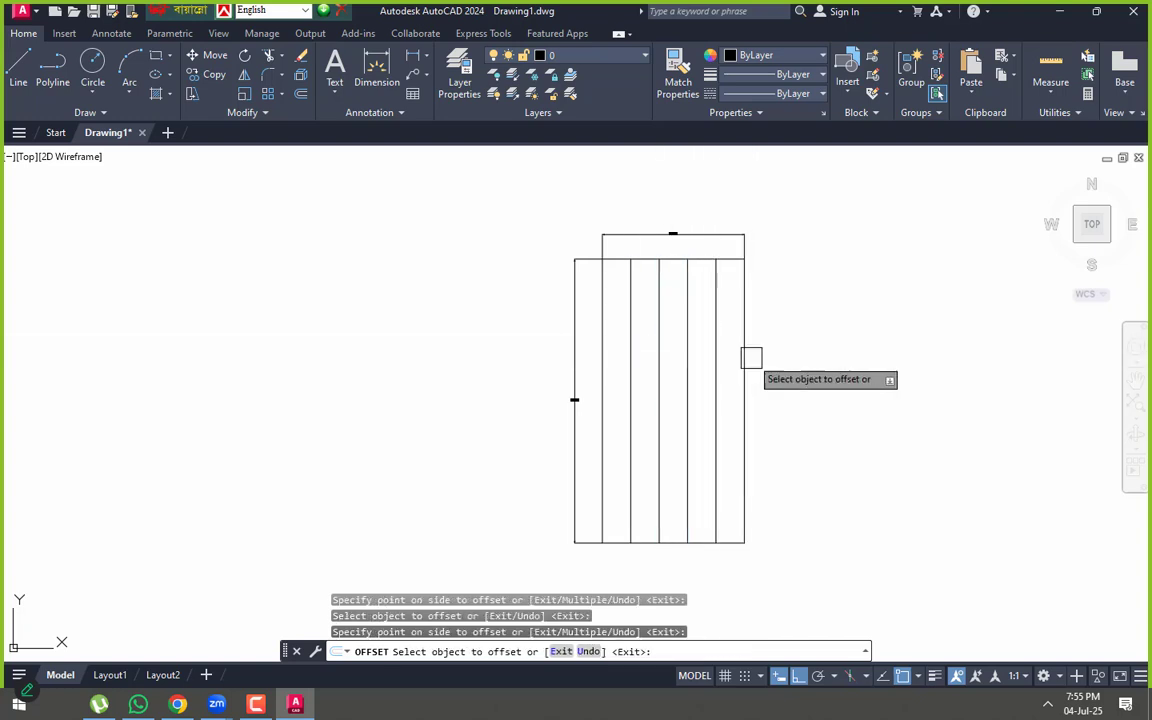
# - Offset the grid's top edge downward repeatedly by 2000 to add nine evenly spaced horizontal lines, completing the grid
pyautogui.click(727, 259)
pyautogui.scroll(2, 725, 260)
pyautogui.click(728, 318)
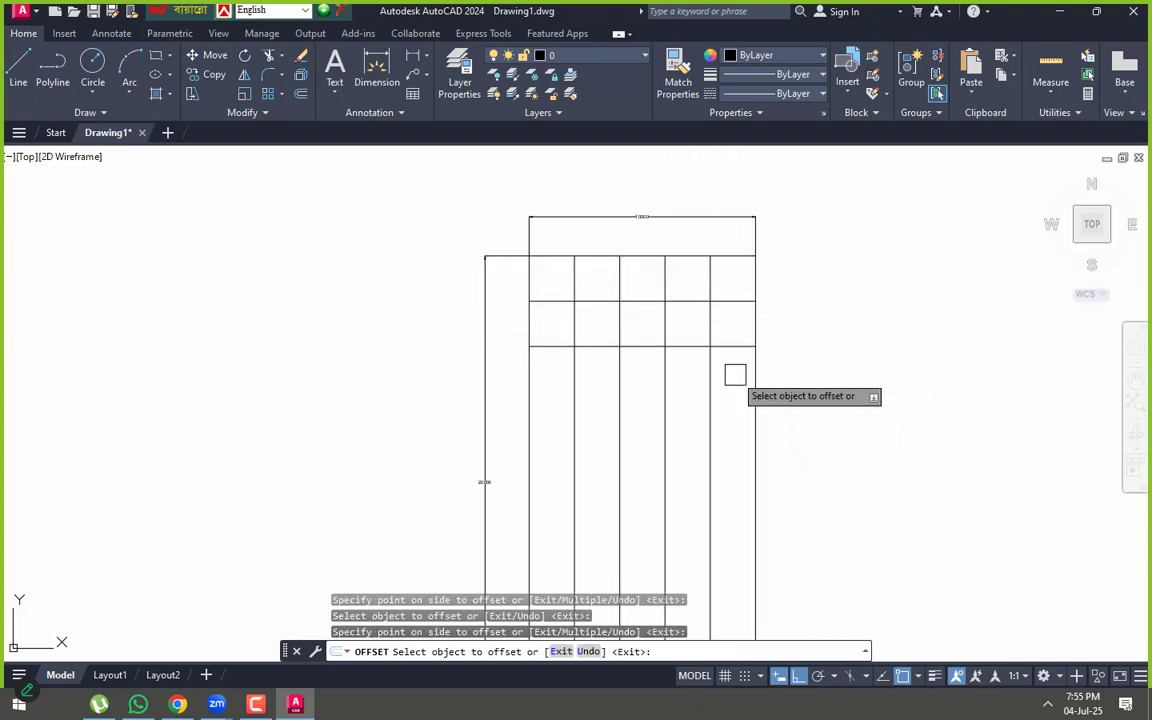
pyautogui.click(738, 347)
pyautogui.click(738, 437)
pyautogui.moveTo(738, 410); pyautogui.dragTo(738, 275, button='middle')
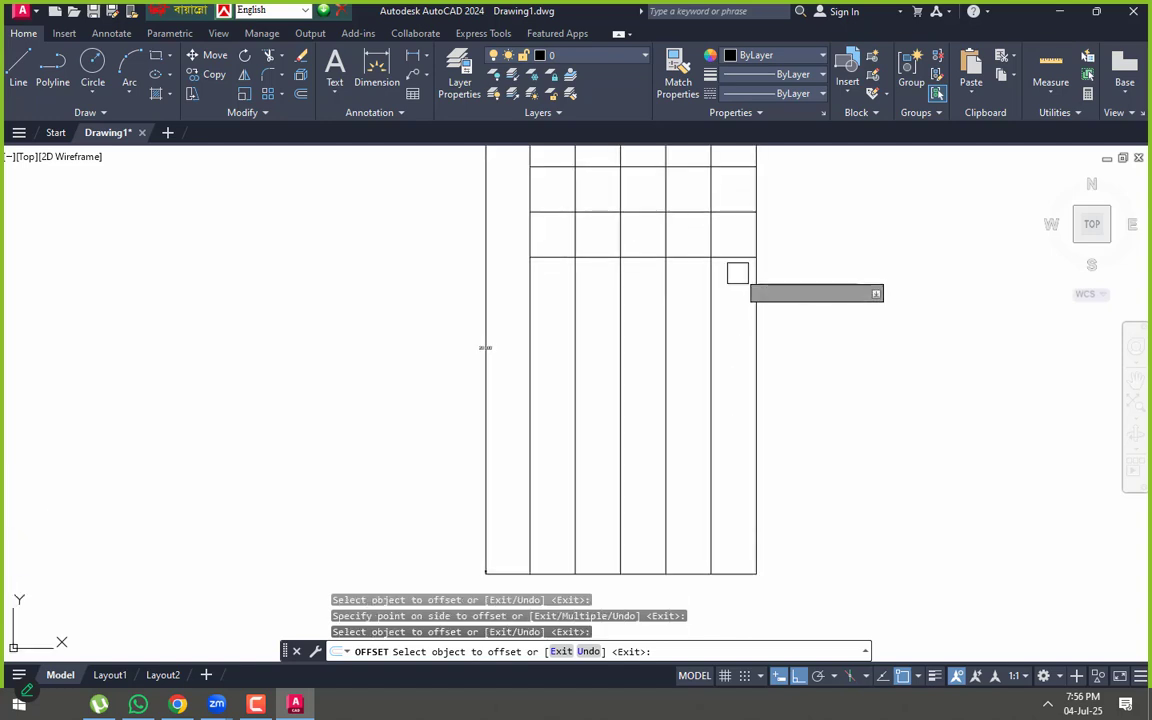
pyautogui.click(735, 259)
pyautogui.click(733, 309)
pyautogui.click(723, 304)
pyautogui.click(725, 355)
pyautogui.click(725, 349)
pyautogui.click(725, 424)
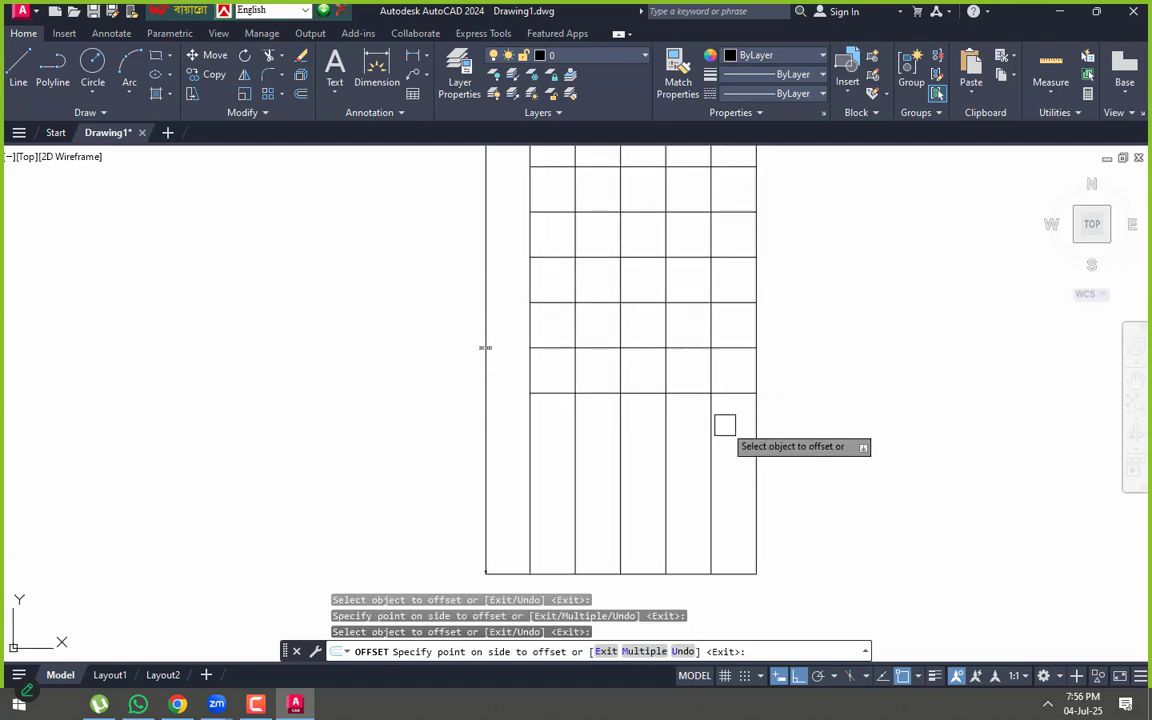
pyautogui.click(722, 393)
pyautogui.click(728, 424)
pyautogui.click(728, 439)
pyautogui.click(728, 460)
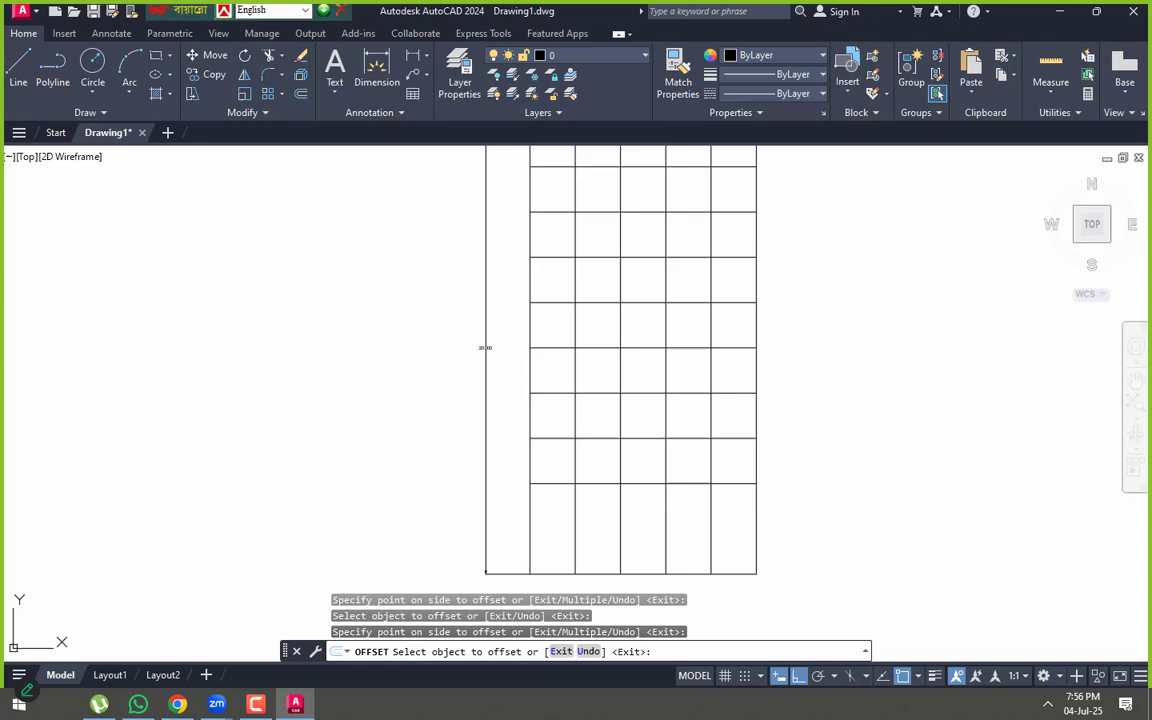
pyautogui.press('Escape')
# - Draw a 300 by 300 rectangle outside the grid, beside its lower right part
pyautogui.scroll(2, 722, 535)
pyautogui.moveTo(717, 532); pyautogui.dragTo(721, 477, button='middle')
pyautogui.write('re')
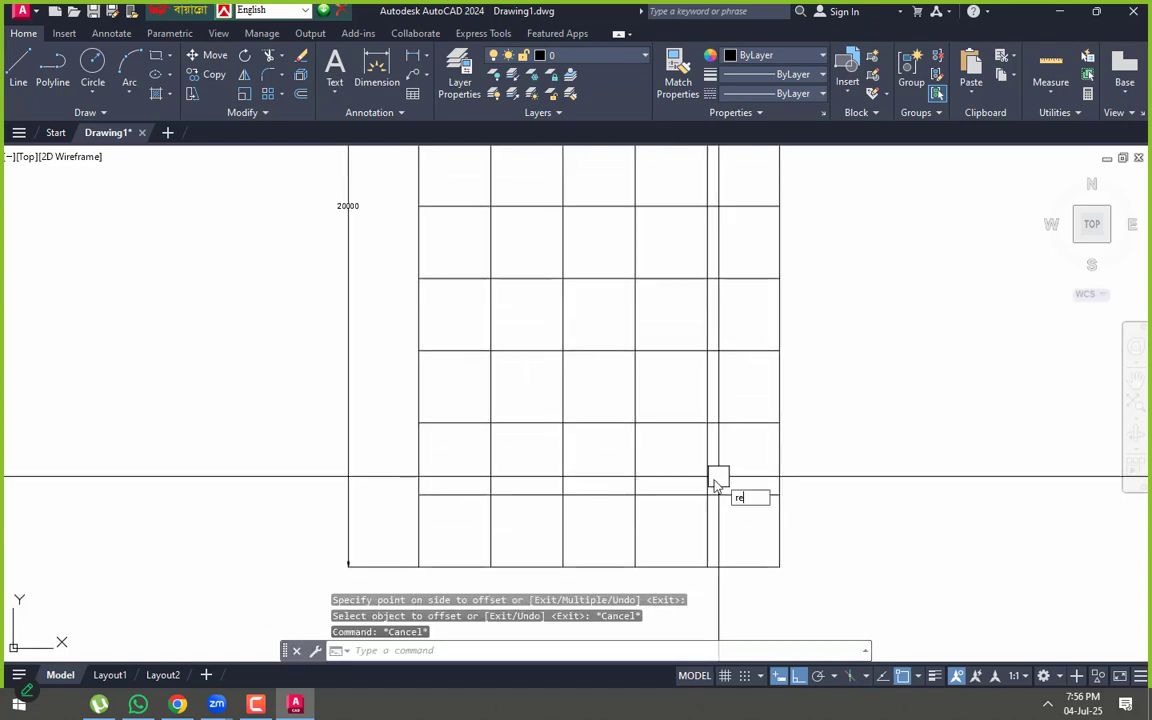
pyautogui.write('c')
pyautogui.press('Return')
pyautogui.scroll(2, 856, 264)
pyautogui.click(852, 470)
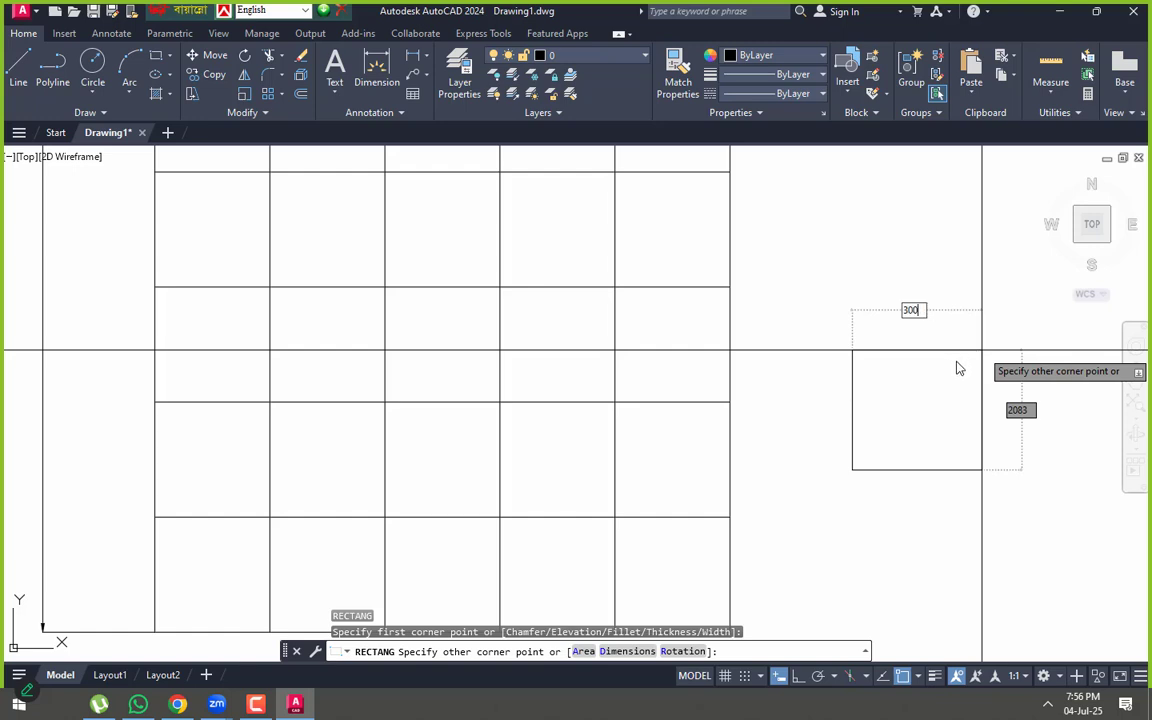
pyautogui.write('300,')
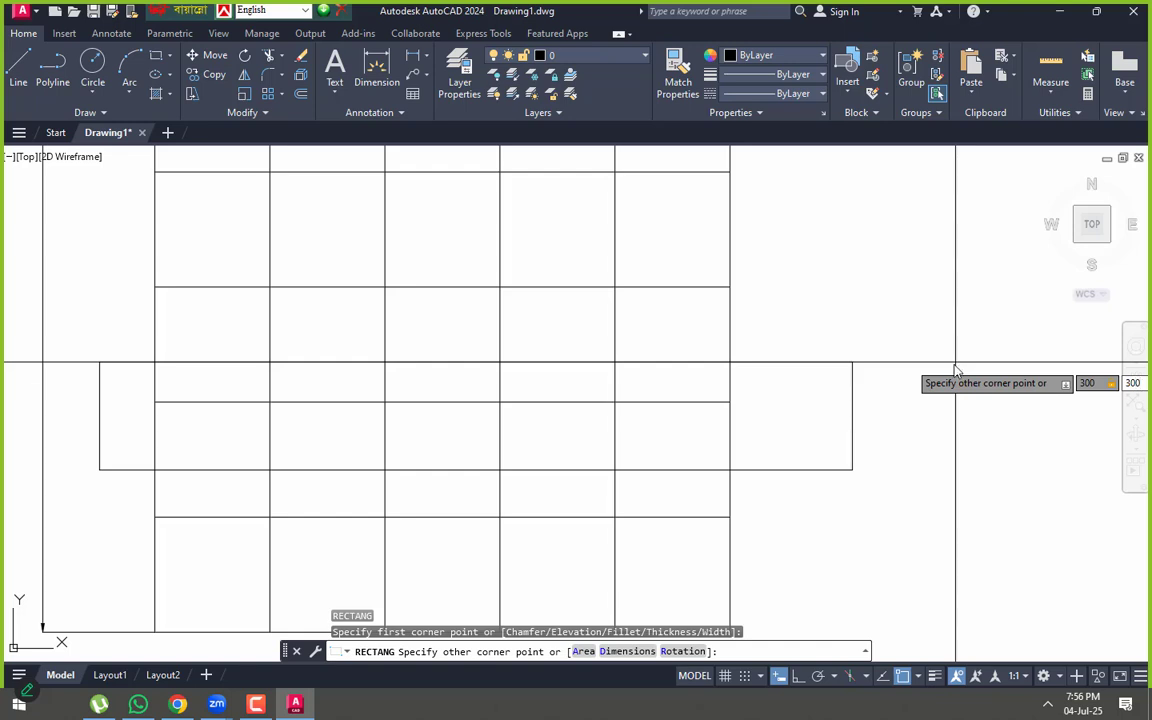
pyautogui.press('Return')
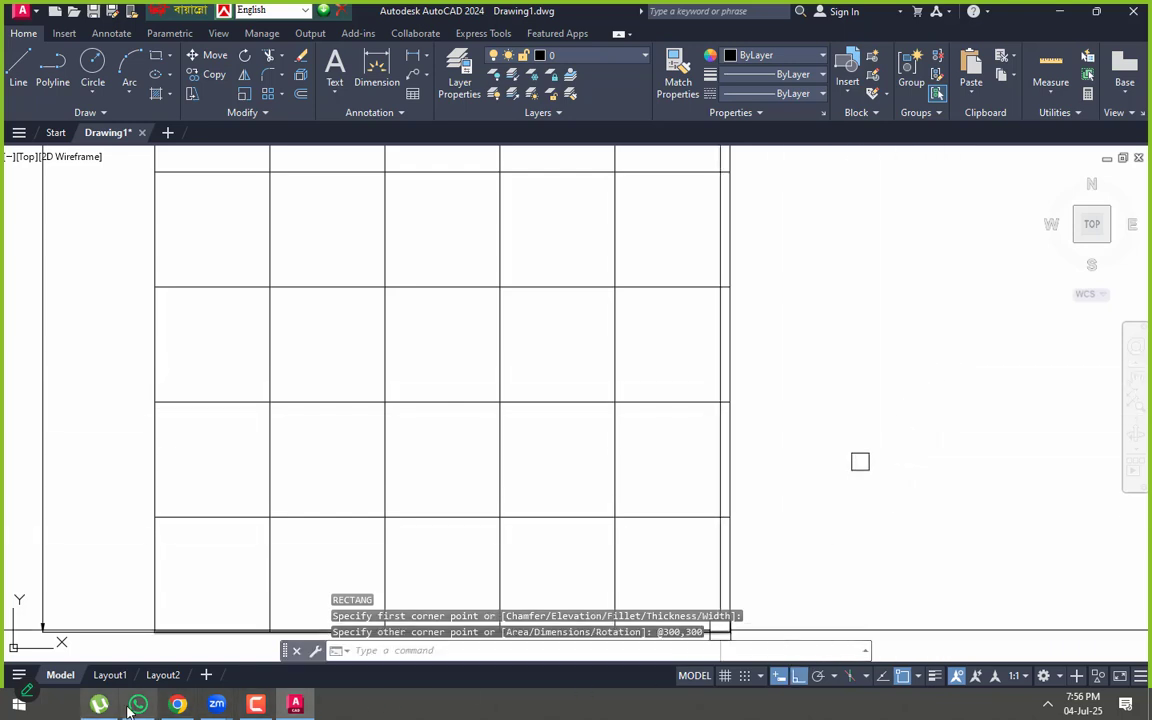
pyautogui.click(133, 706)
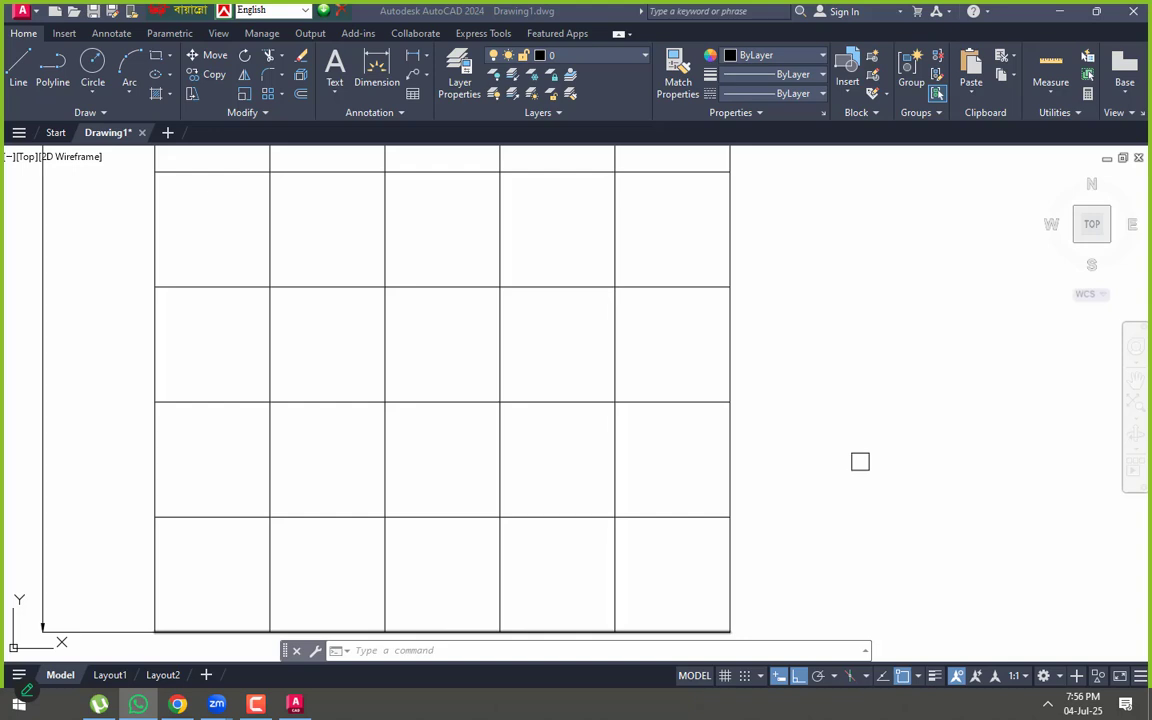
# - Copy the 300 by 300 square from its centre onto the four interior intersections along the lowest interior grid line
pyautogui.click(857, 459)
pyautogui.write('o')
pyautogui.press('Return')
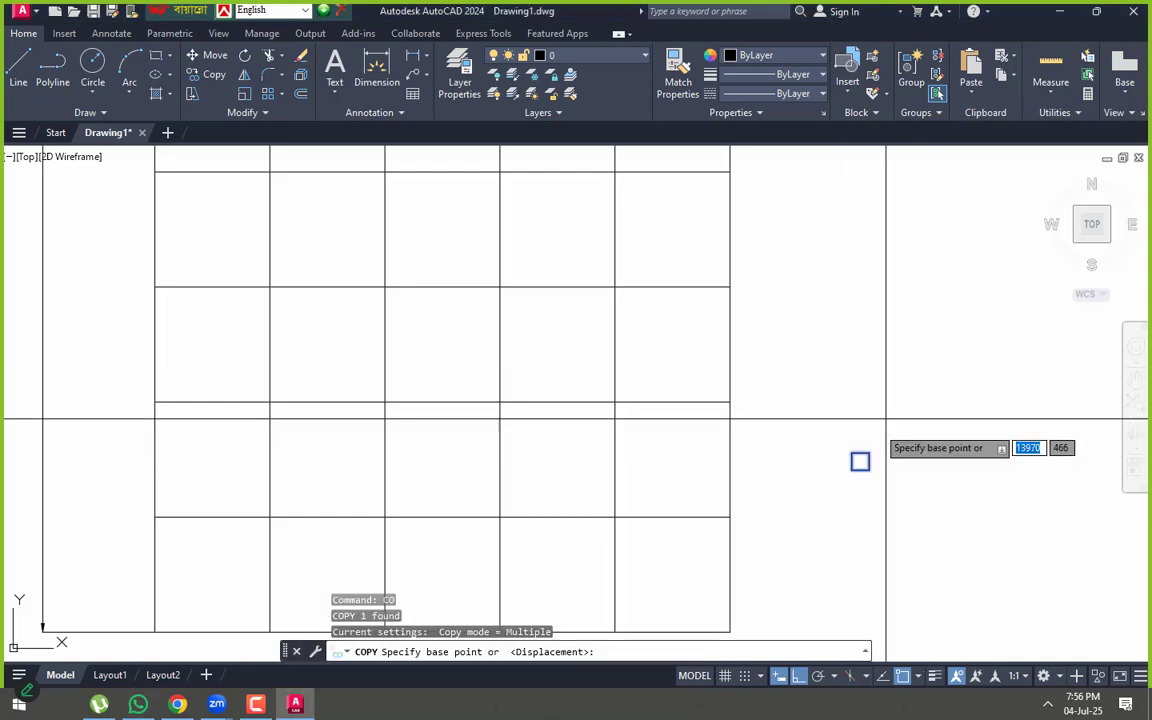
pyautogui.scroll(3, 858, 460)
pyautogui.click(855, 455)
pyautogui.scroll(-5, 827, 345)
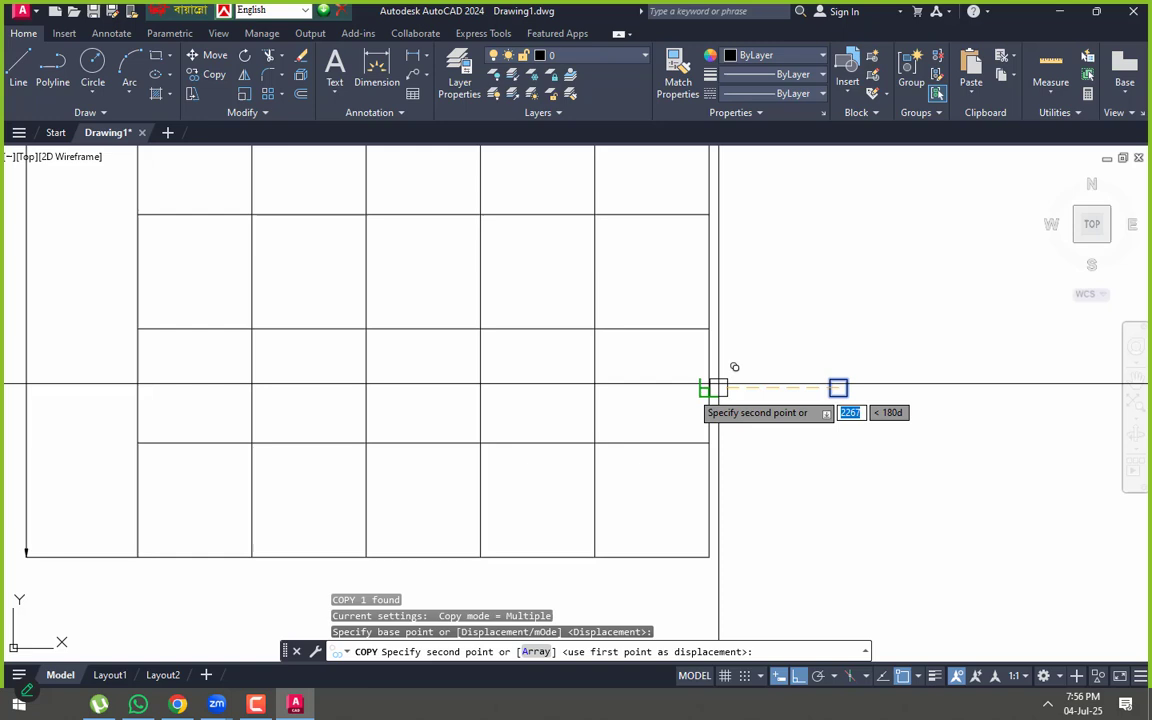
pyautogui.click(595, 443)
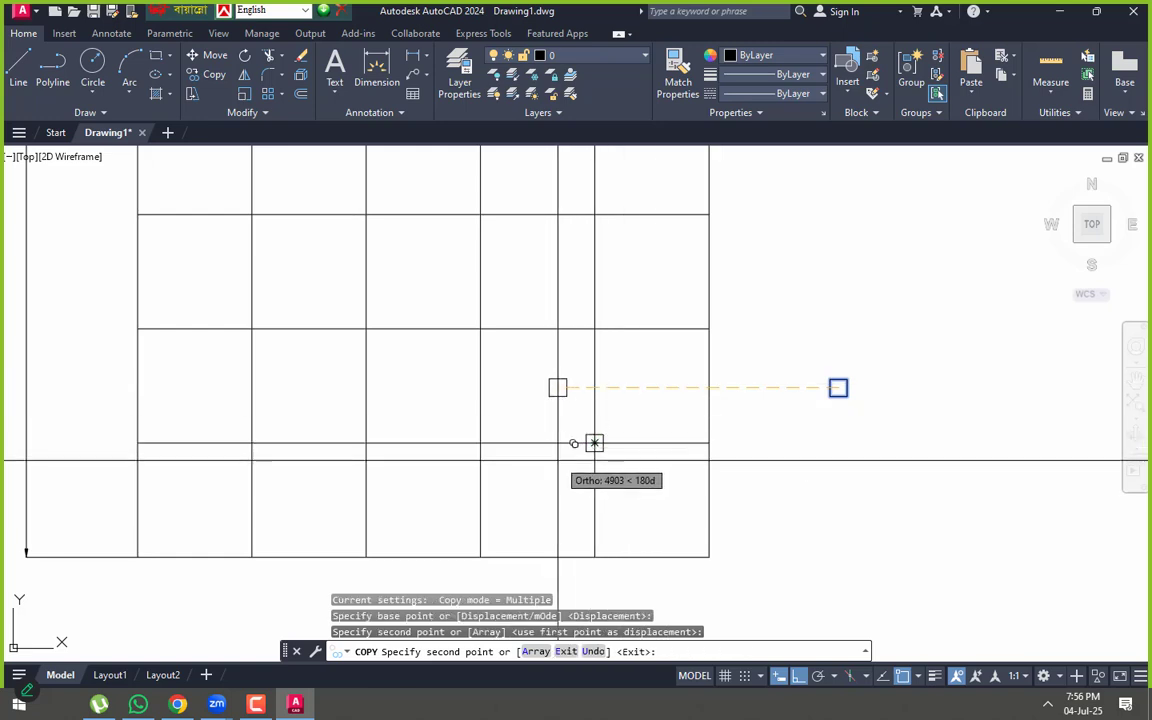
pyautogui.click(480, 443)
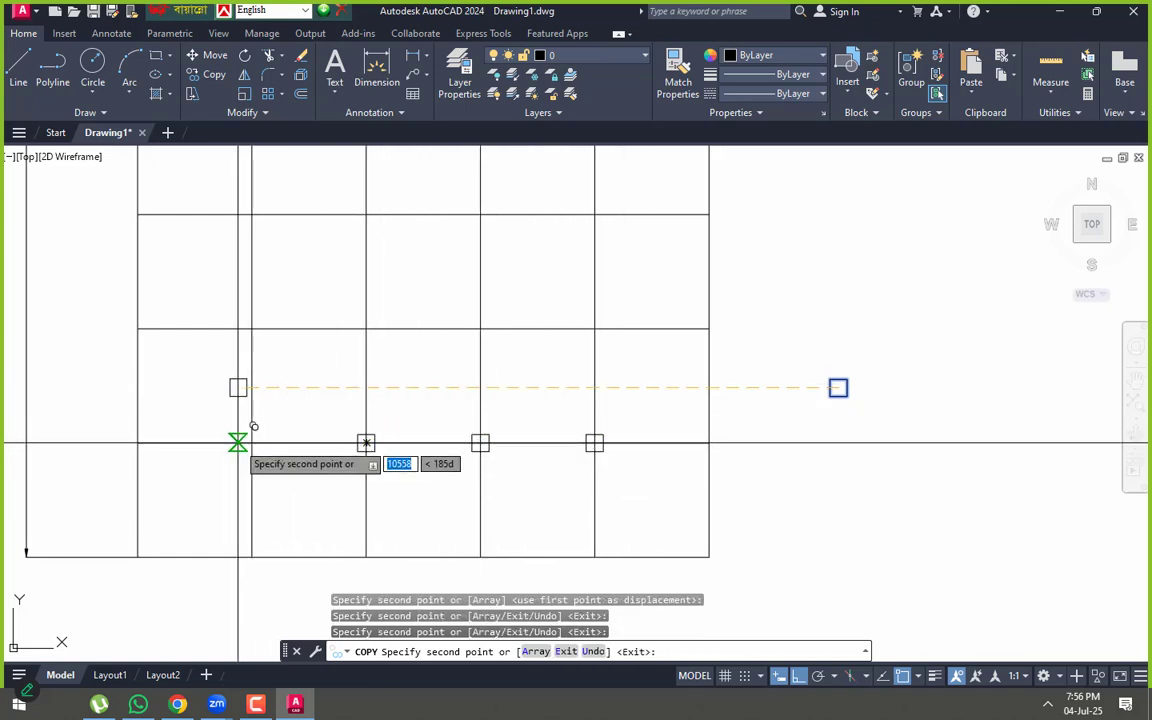
pyautogui.click(252, 443)
pyautogui.press('Escape')
# - Copy the row of four squares upward onto each remaining interior grid line, using the grid's lower right corner as base point
pyautogui.click(204, 414)
pyautogui.click(627, 506)
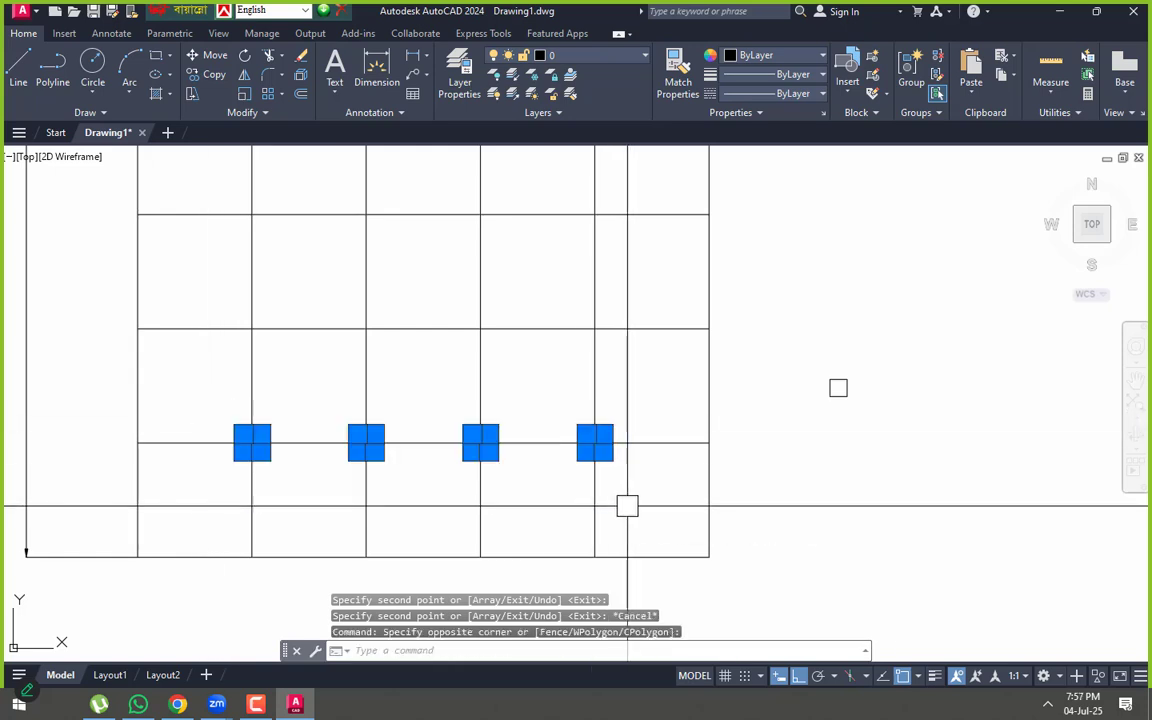
pyautogui.write('co')
pyautogui.press('Return')
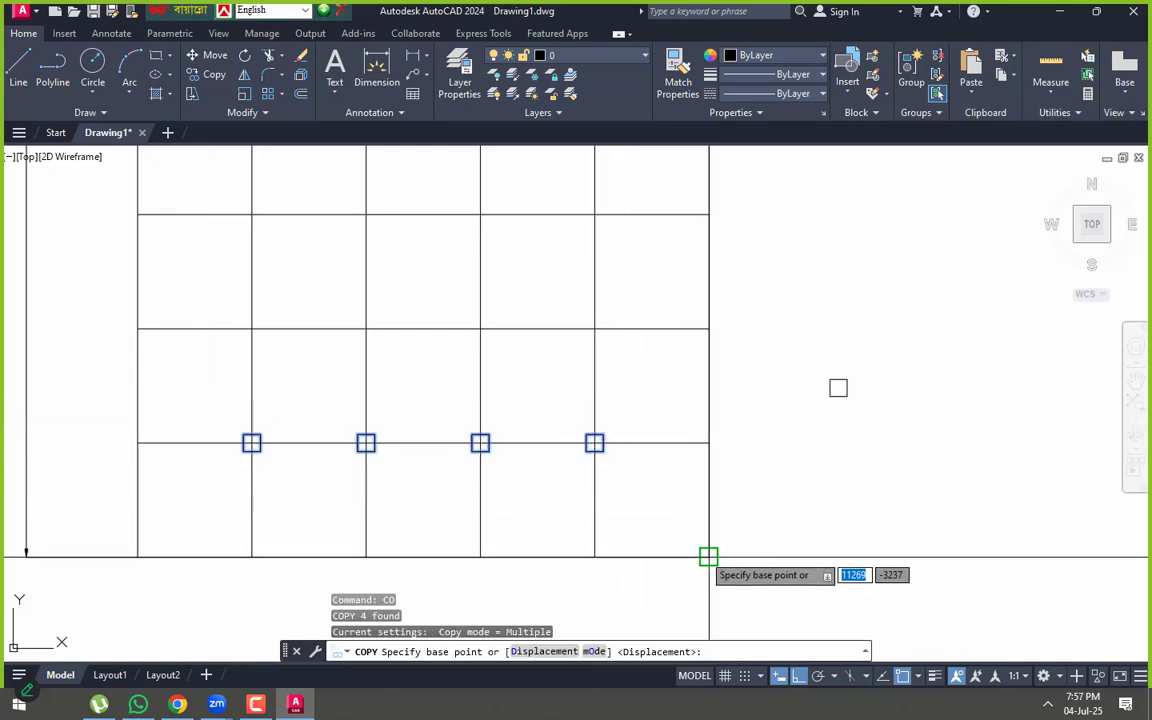
pyautogui.click(709, 557)
pyautogui.click(725, 426)
pyautogui.moveTo(723, 360); pyautogui.dragTo(710, 463, button='middle')
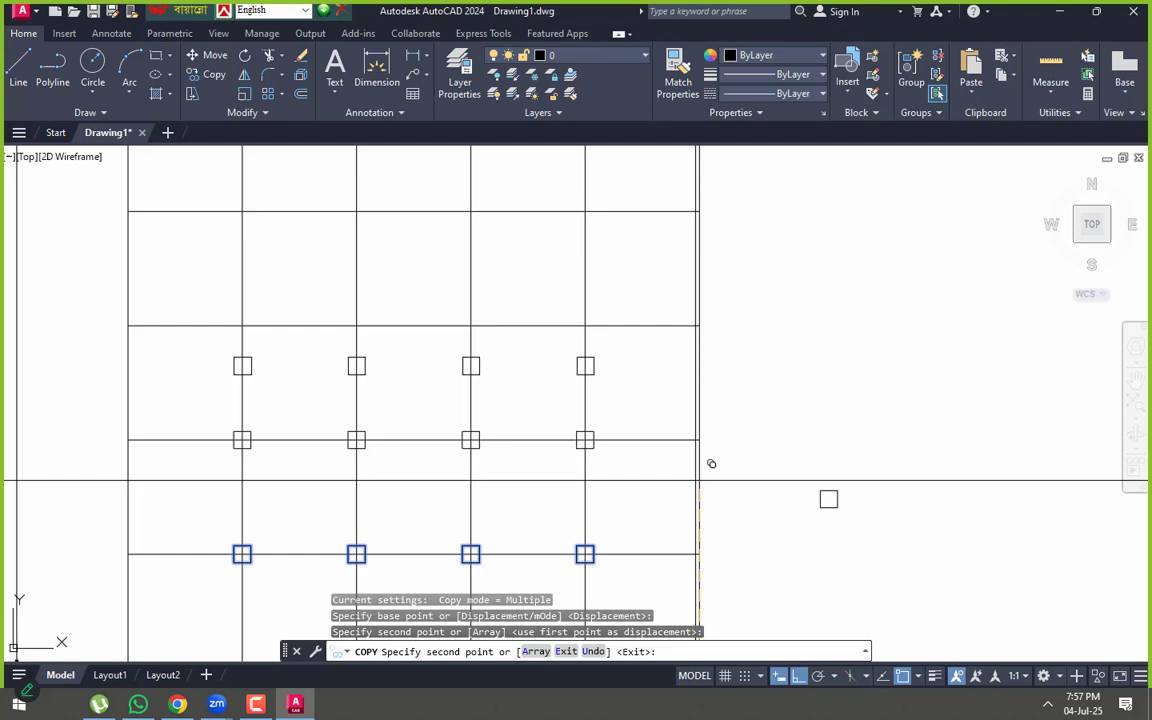
pyautogui.click(709, 421)
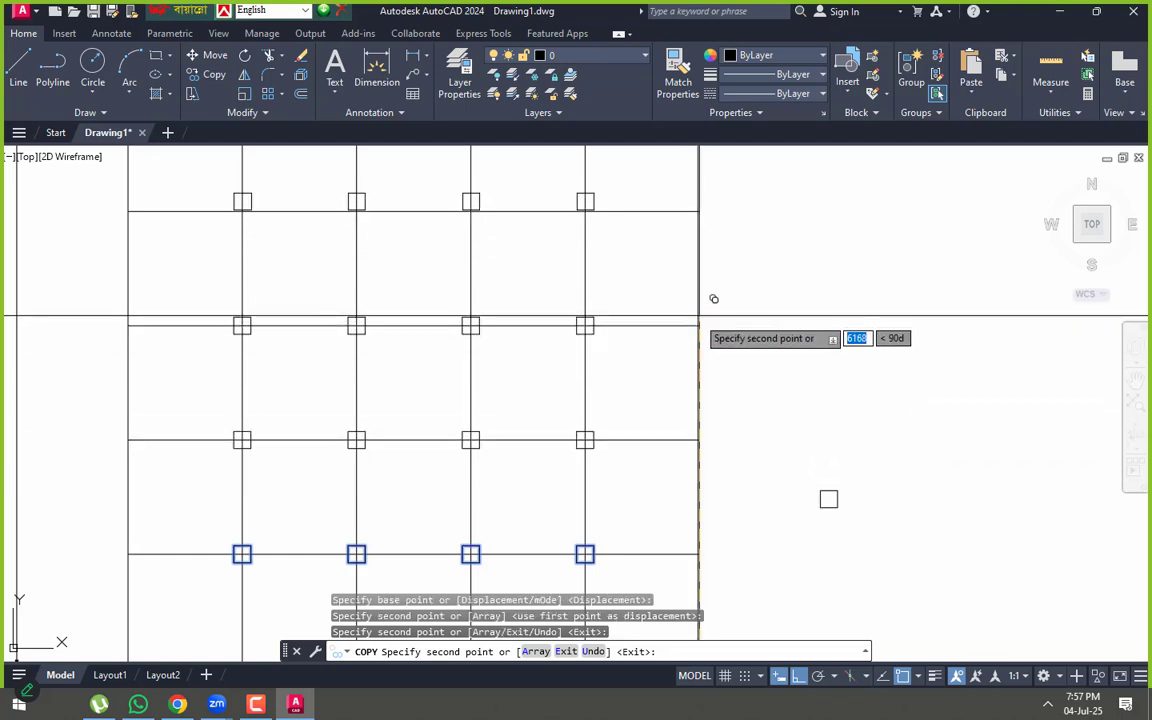
pyautogui.click(712, 309)
pyautogui.moveTo(698, 296); pyautogui.dragTo(703, 463, button='middle')
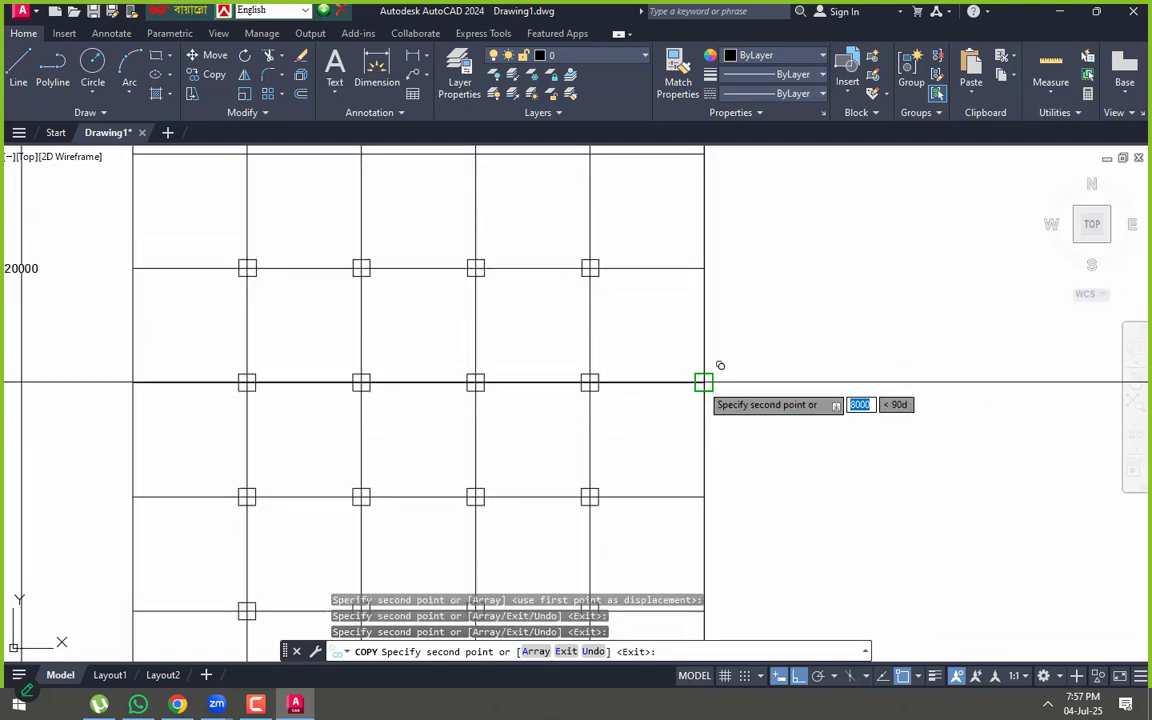
pyautogui.click(705, 381)
pyautogui.scroll(-3, 709, 426)
pyautogui.scroll(2, 709, 362)
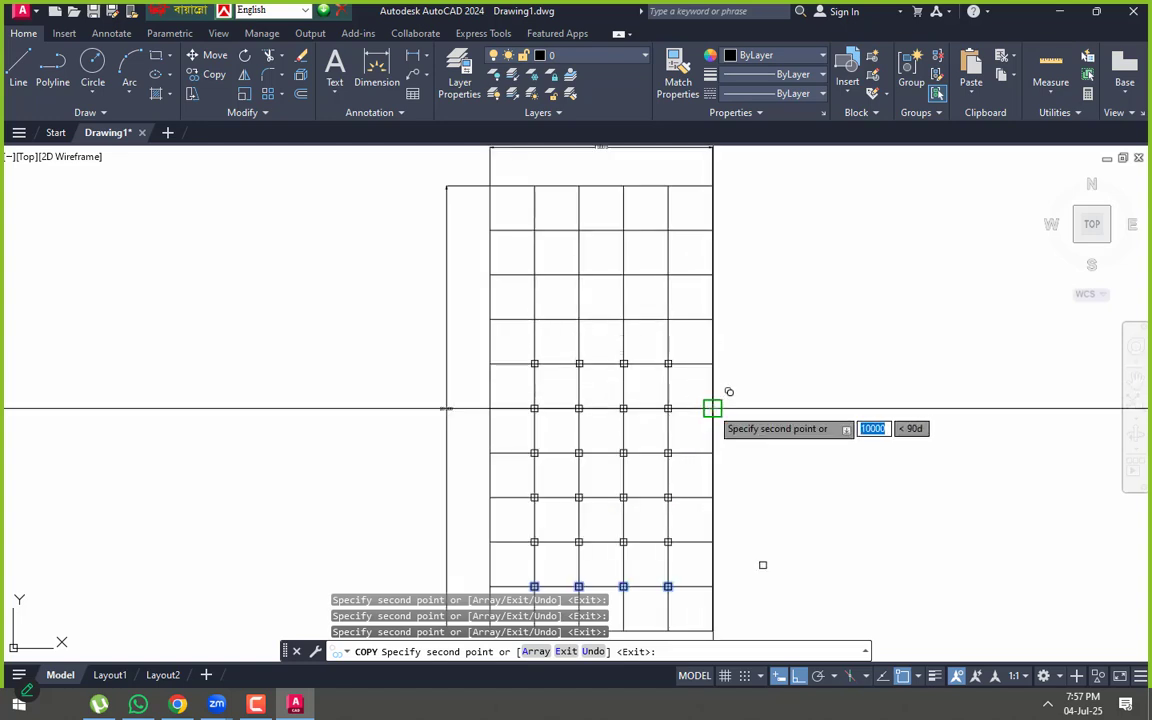
pyautogui.click(712, 363)
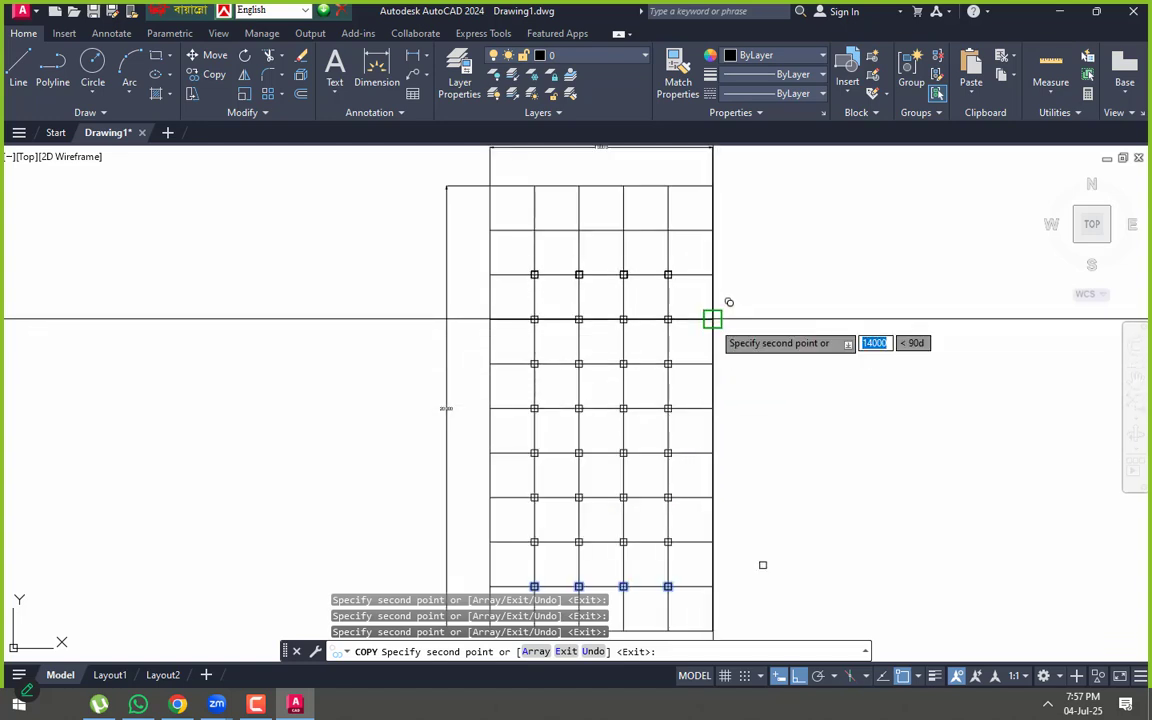
pyautogui.click(712, 273)
pyautogui.press('Escape')
# - Erase the loose original square outside the grid
pyautogui.moveTo(540, 250); pyautogui.dragTo(597, 213, button='middle')
pyautogui.click(797, 504)
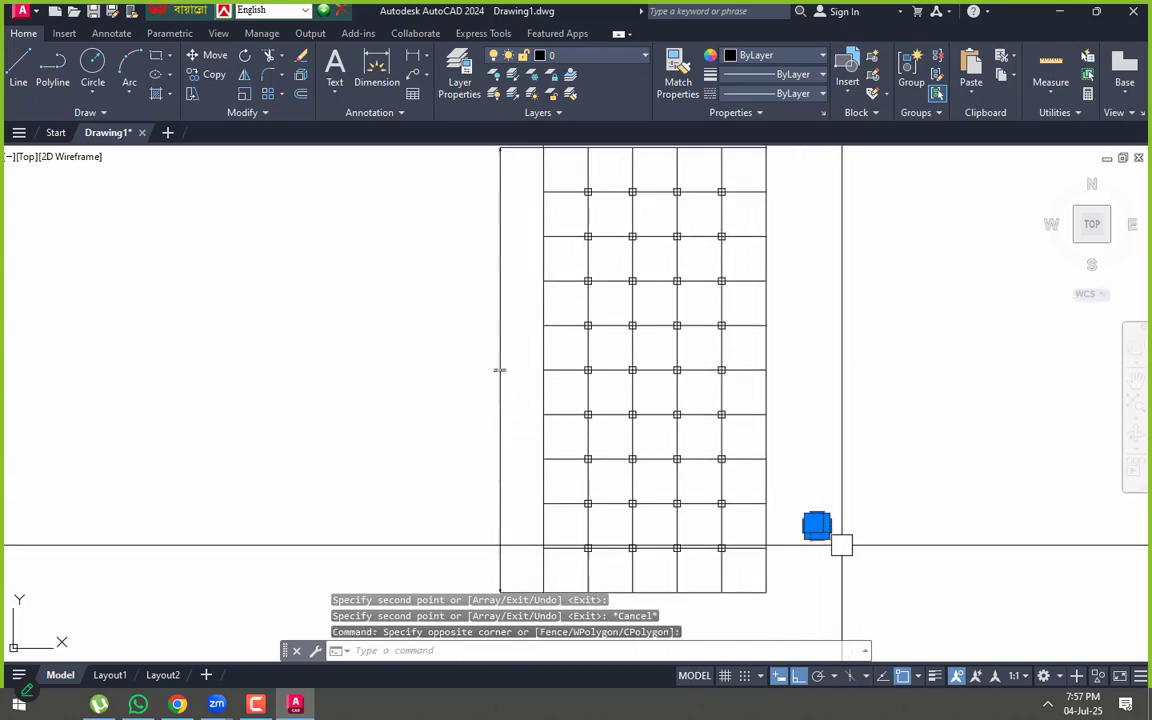
pyautogui.write('E')
pyautogui.press('Return')
pyautogui.scroll(4, 740, 463)
pyautogui.click(857, 389)
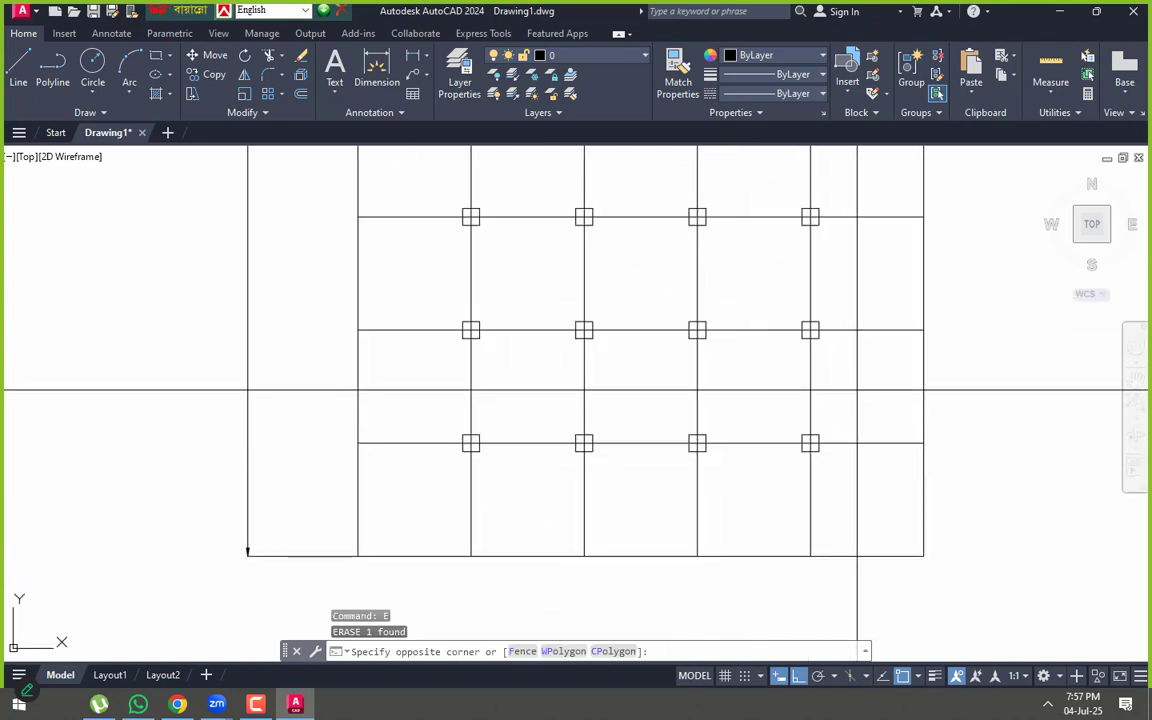
pyautogui.click(452, 400)
pyautogui.press('Escape')
pyautogui.press('Escape')
pyautogui.scroll(-6, 625, 440)
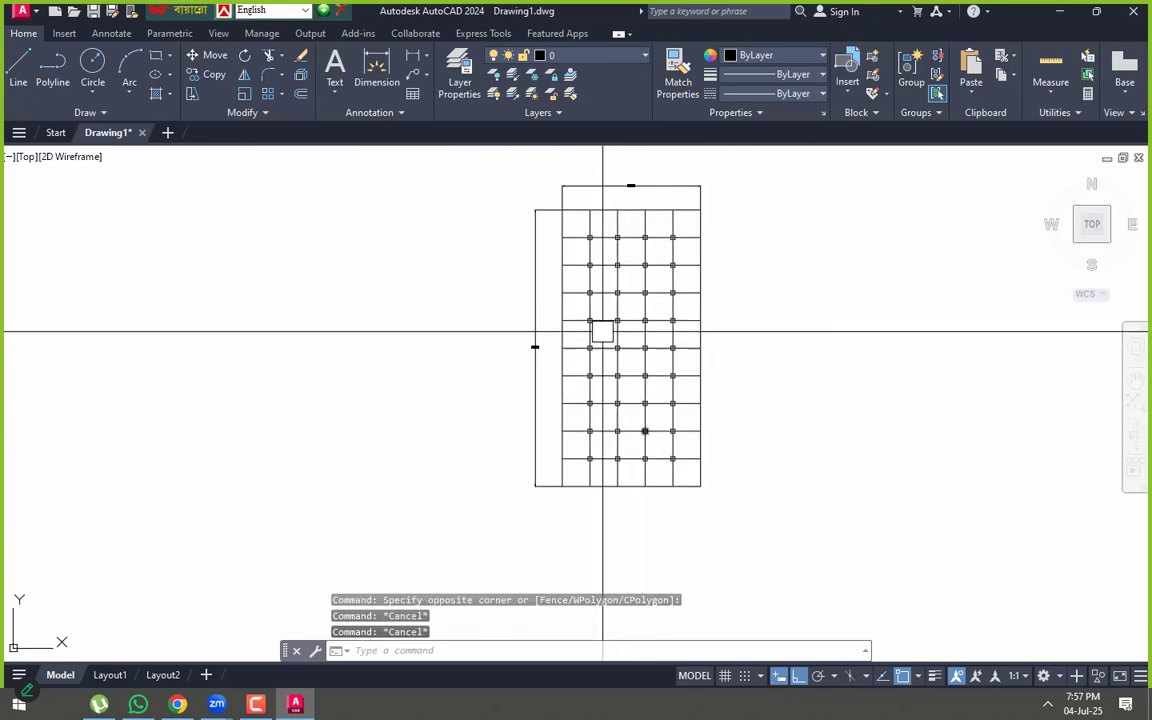
# - Erase the squares on the upper seven rows of interior grid intersections
pyautogui.scroll(4, 580, 230)
pyautogui.click(576, 208)
pyautogui.click(822, 294)
pyautogui.write('E')
pyautogui.press('Return')
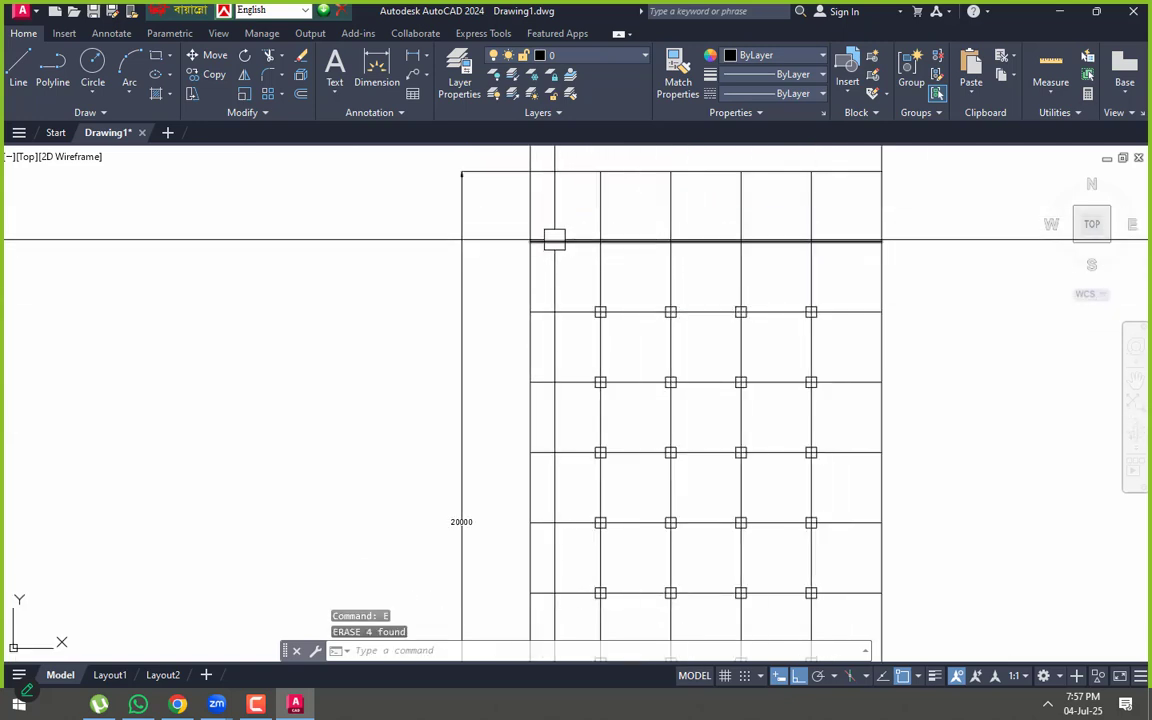
pyautogui.click(574, 220)
pyautogui.moveTo(856, 504); pyautogui.dragTo(877, 267, button='middle')
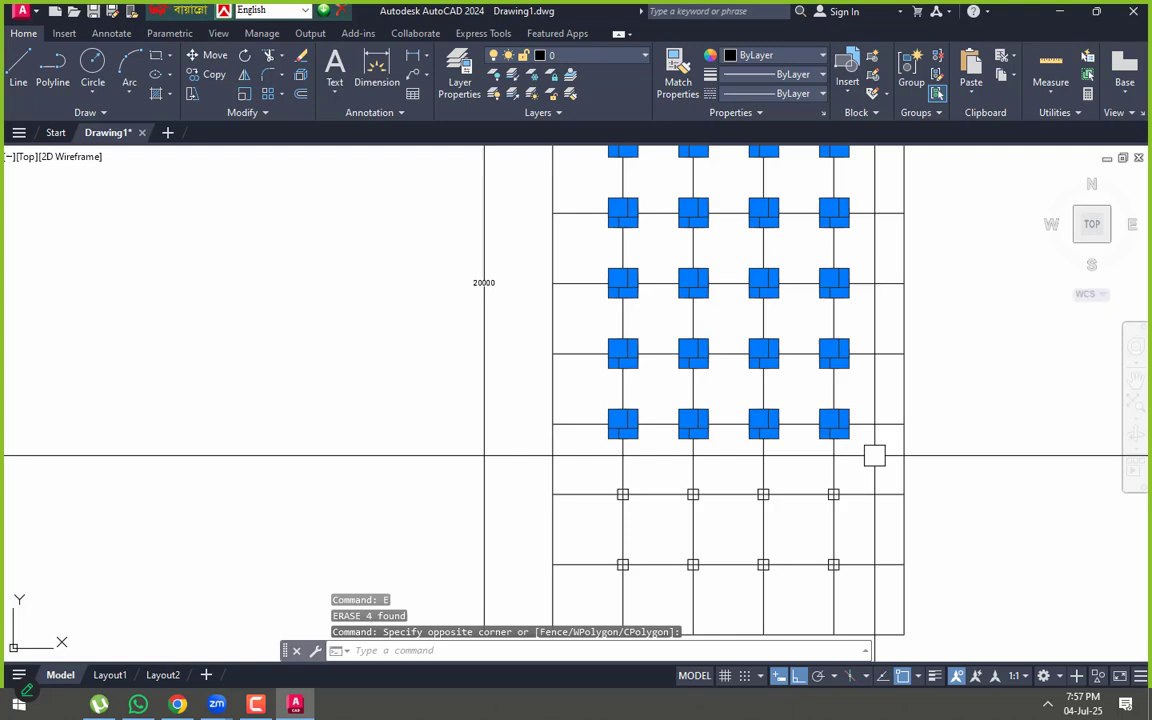
pyautogui.click(874, 456)
pyautogui.moveTo(874, 456); pyautogui.dragTo(850, 340, button='middle')
# - Erase the squares left in the two lowest rows, keeping only the one at the lower right interior intersection
pyautogui.click(592, 320)
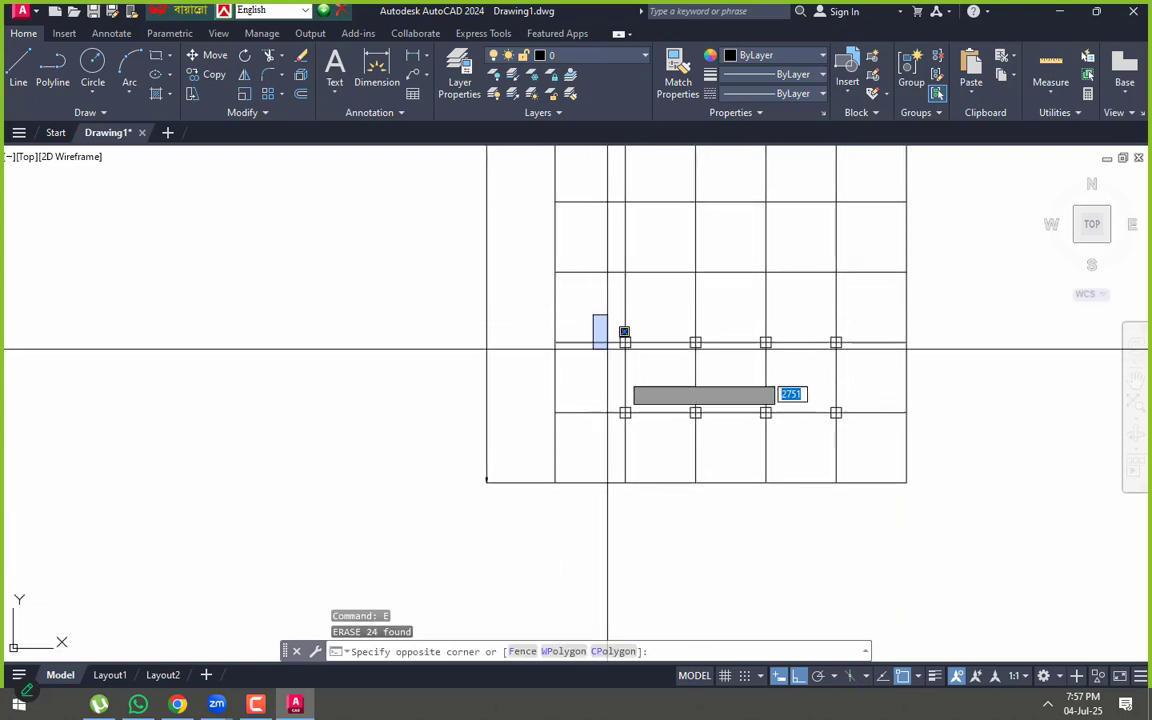
pyautogui.click(796, 438)
pyautogui.write('E')
pyautogui.press('Return')
pyautogui.click(733, 314)
pyautogui.click(838, 368)
pyautogui.write('E')
pyautogui.press('Return')
# - Create a rectangular array from the single remaining square at the lower right interior intersection
pyautogui.scroll(4, 815, 412)
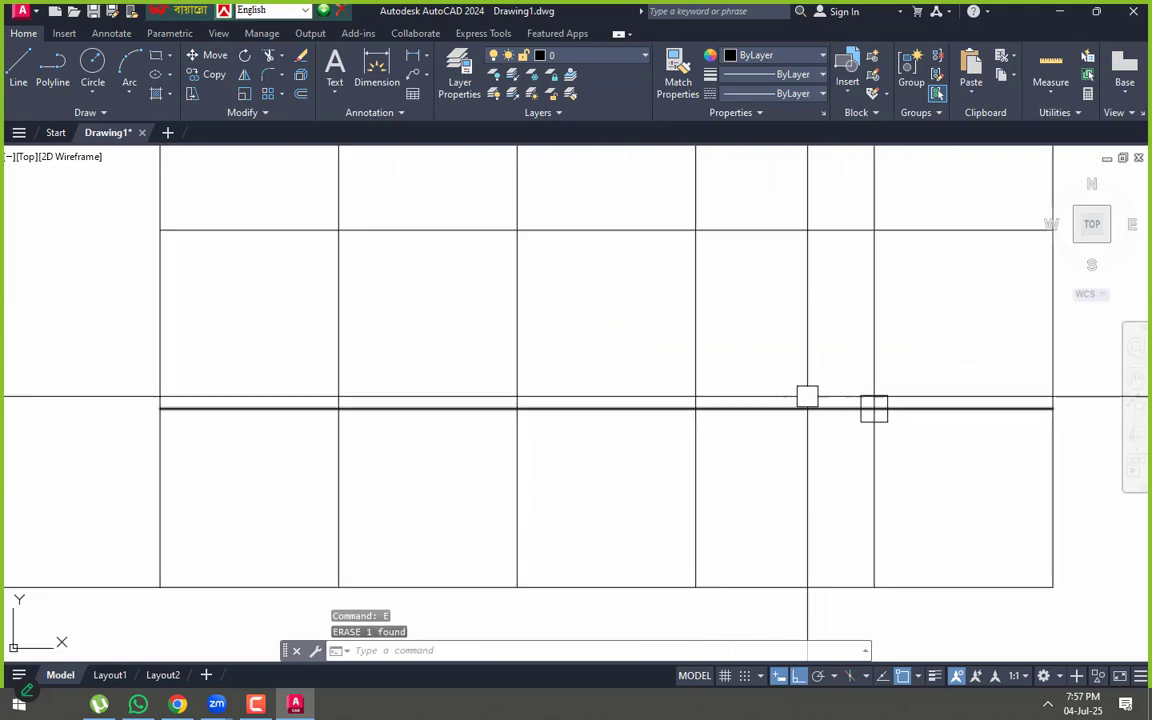
pyautogui.click(806, 356)
pyautogui.click(928, 458)
pyautogui.write('a')
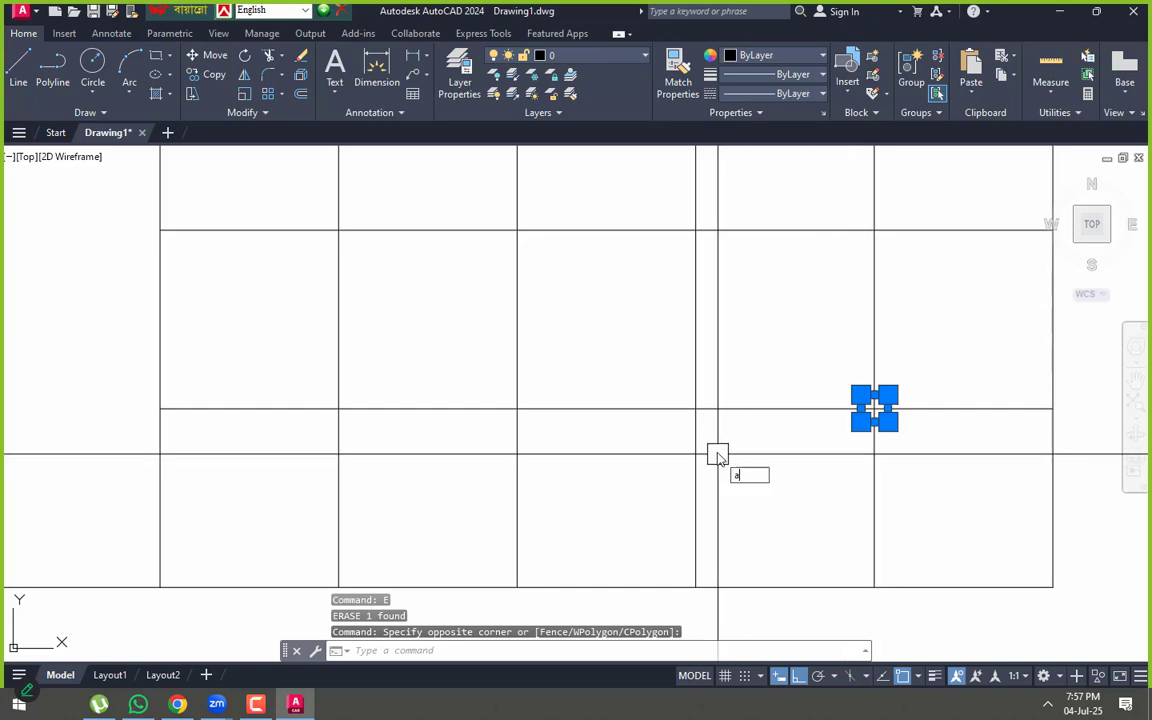
pyautogui.write('rr')
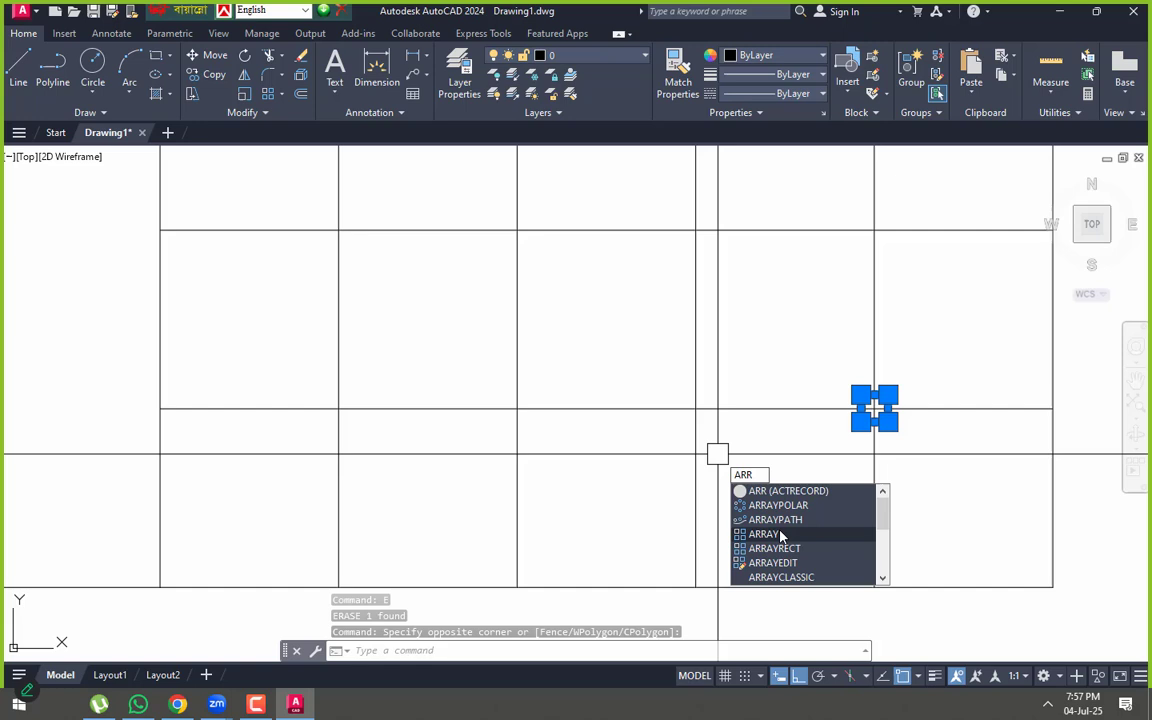
pyautogui.click(780, 535)
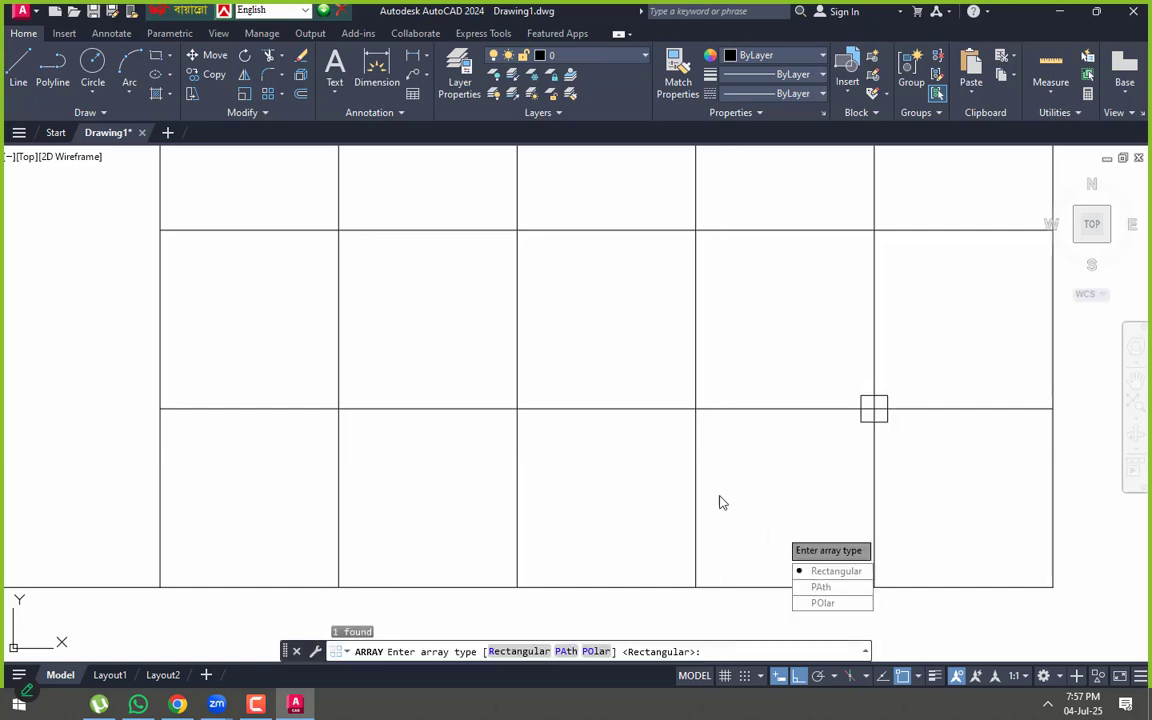
pyautogui.click(830, 572)
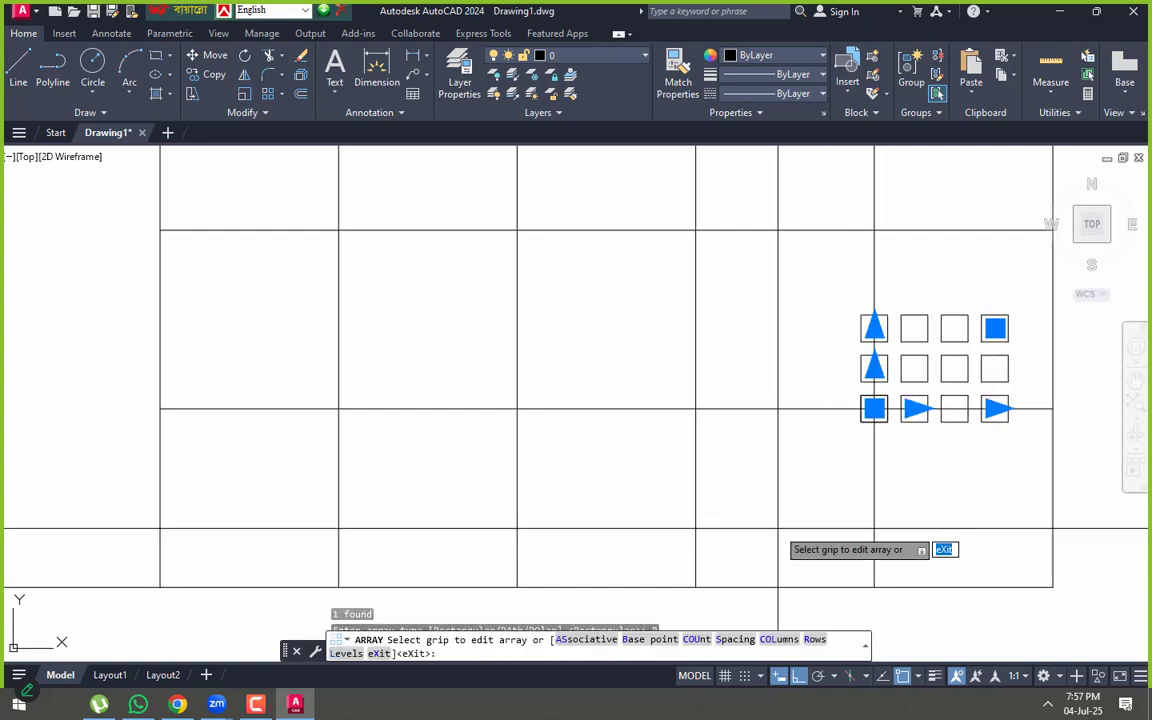
# - Set both the column spacing and the row spacing of the rectangular array to 2000
pyautogui.scroll(2, 938, 365)
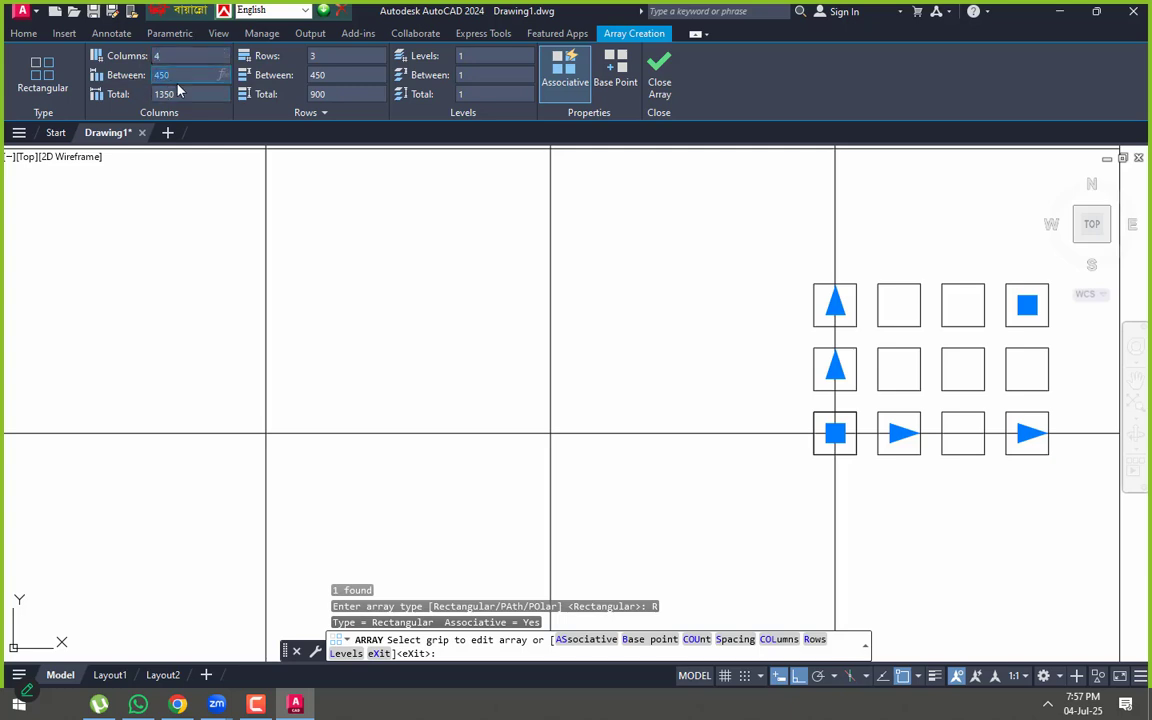
pyautogui.write('2000')
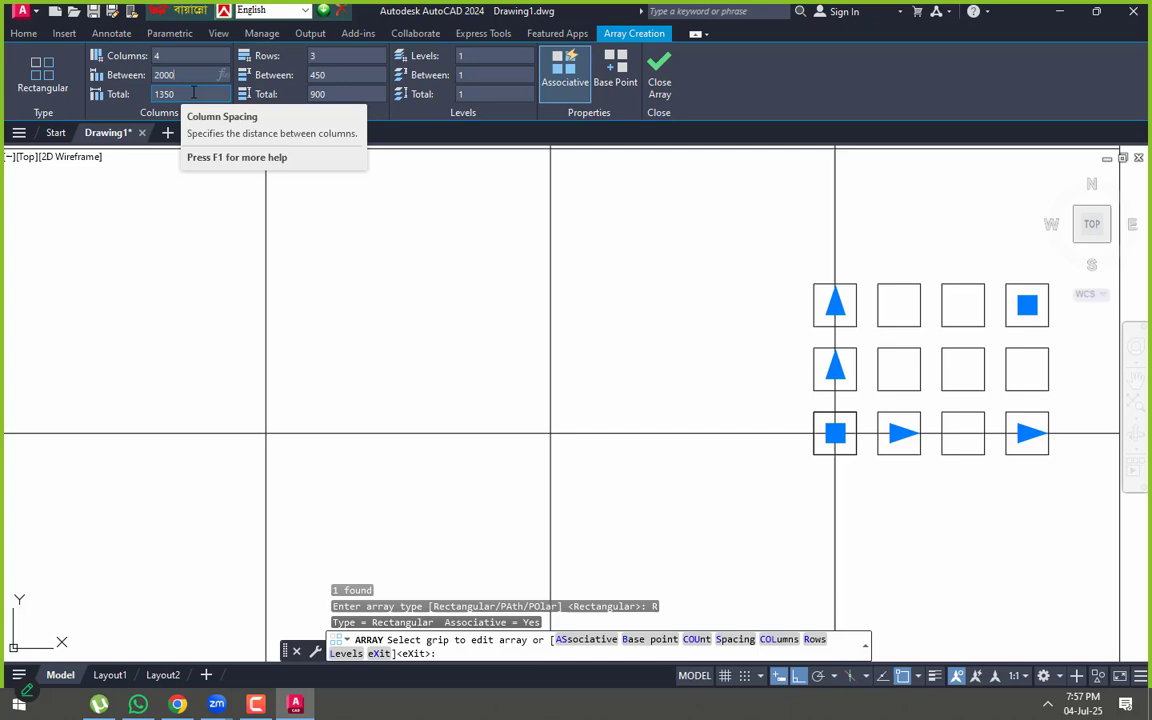
pyautogui.press('Return')
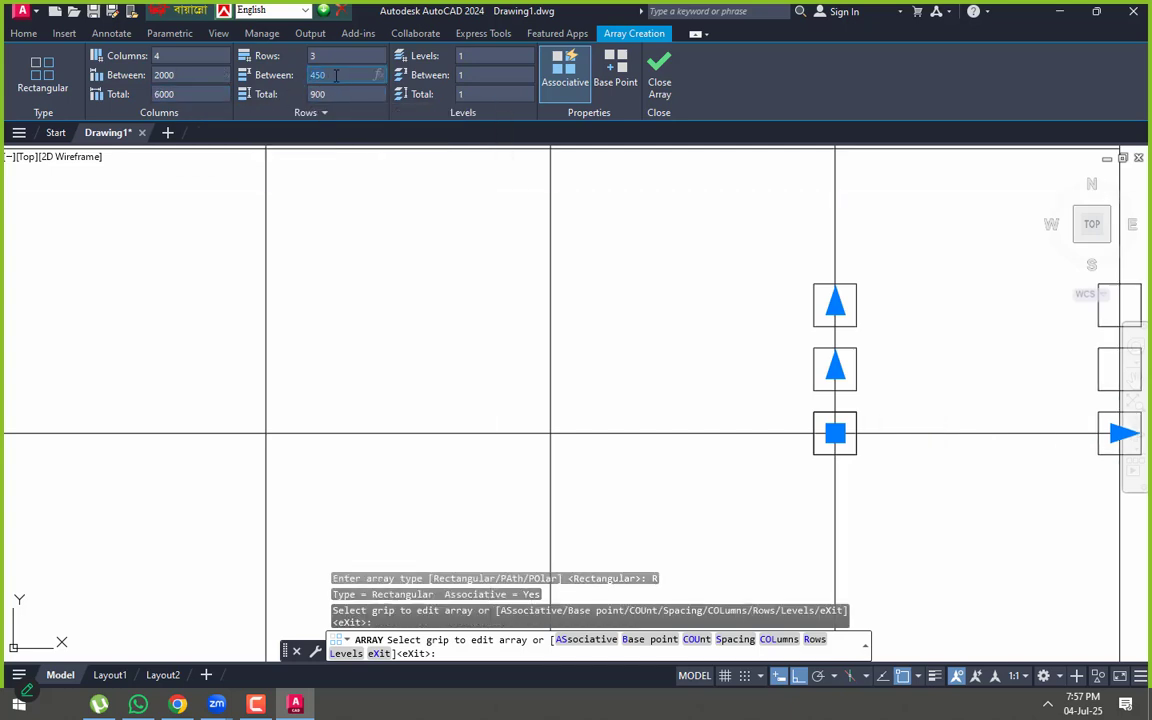
pyautogui.write('2')
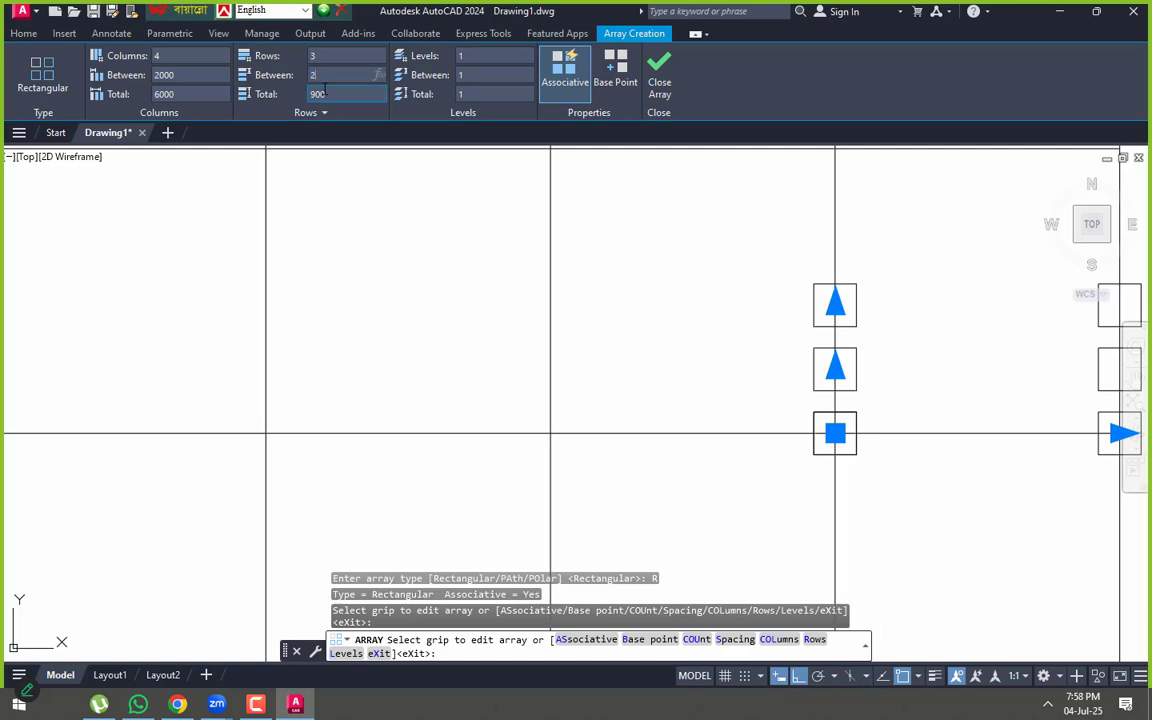
pyautogui.write('000')
pyautogui.press('Return')
# - Examine how the arrayed squares line up with the grid and how far the grid extends from the base square
pyautogui.scroll(-8, 520, 360)
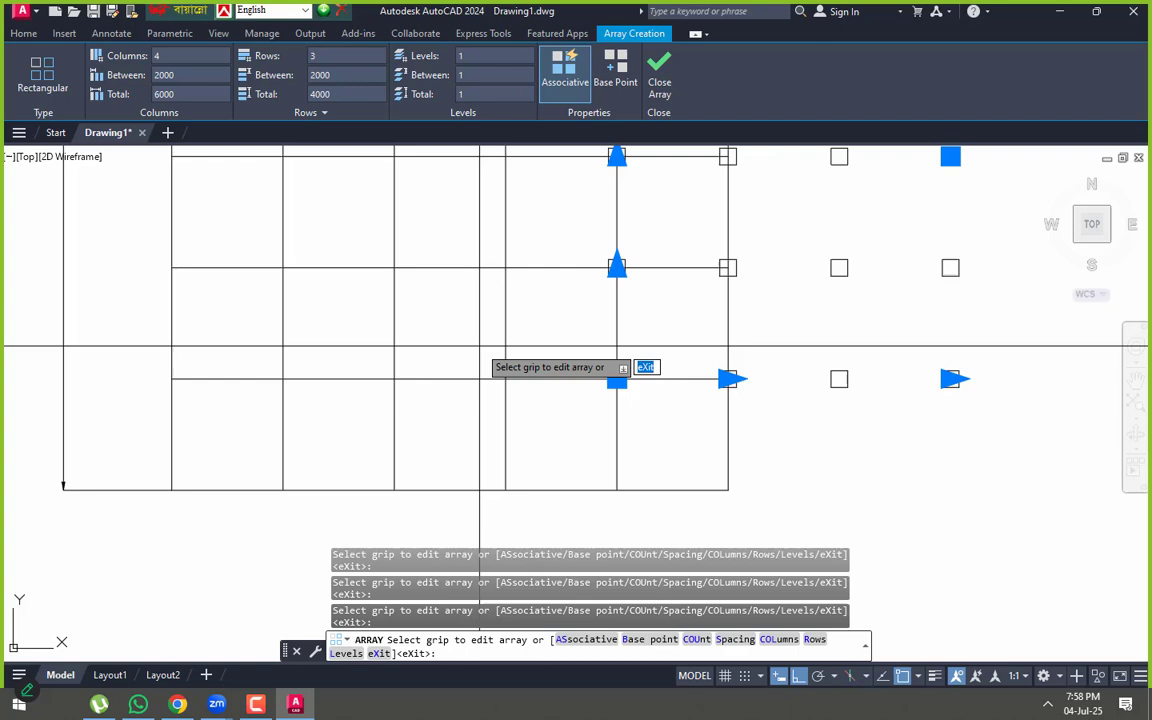
pyautogui.scroll(4, 720, 352)
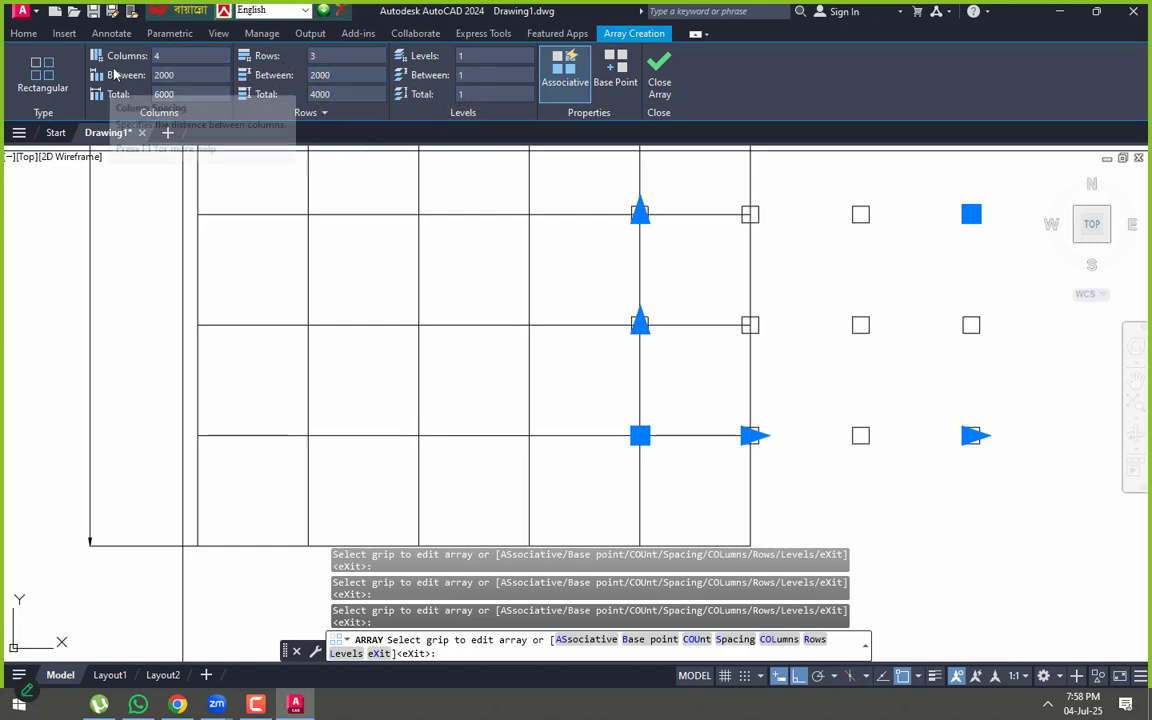
pyautogui.scroll(-4, 447, 272)
pyautogui.scroll(4, 564, 273)
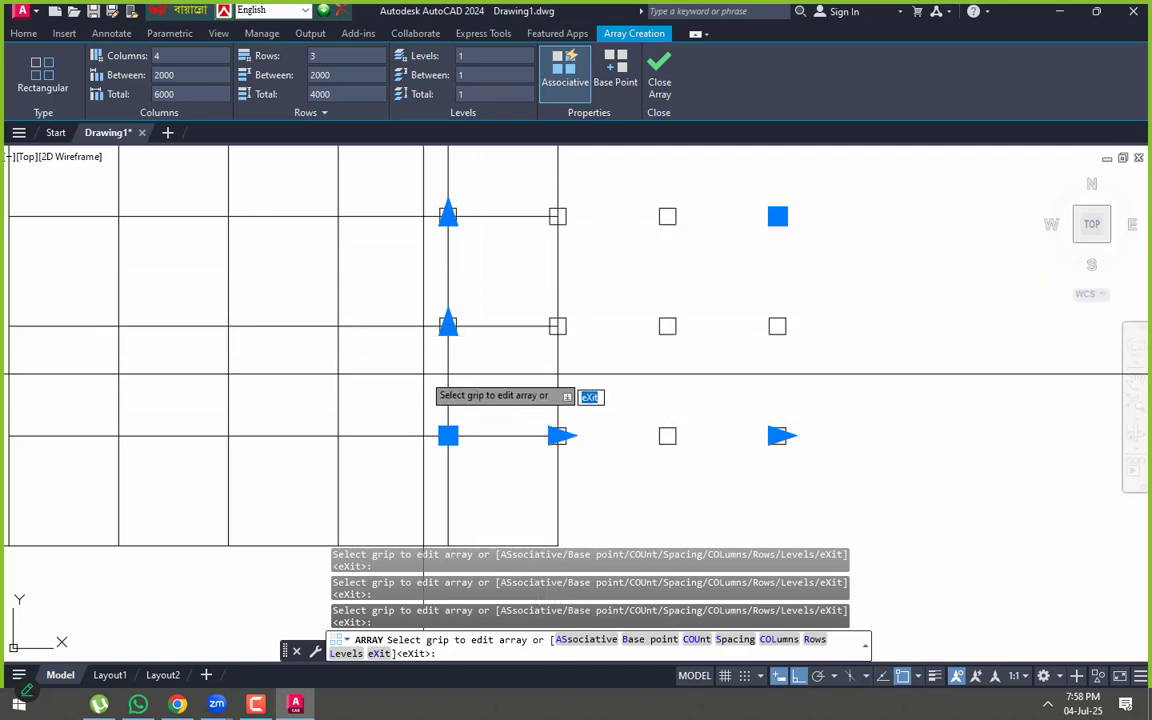
pyautogui.scroll(-2, 620, 335)
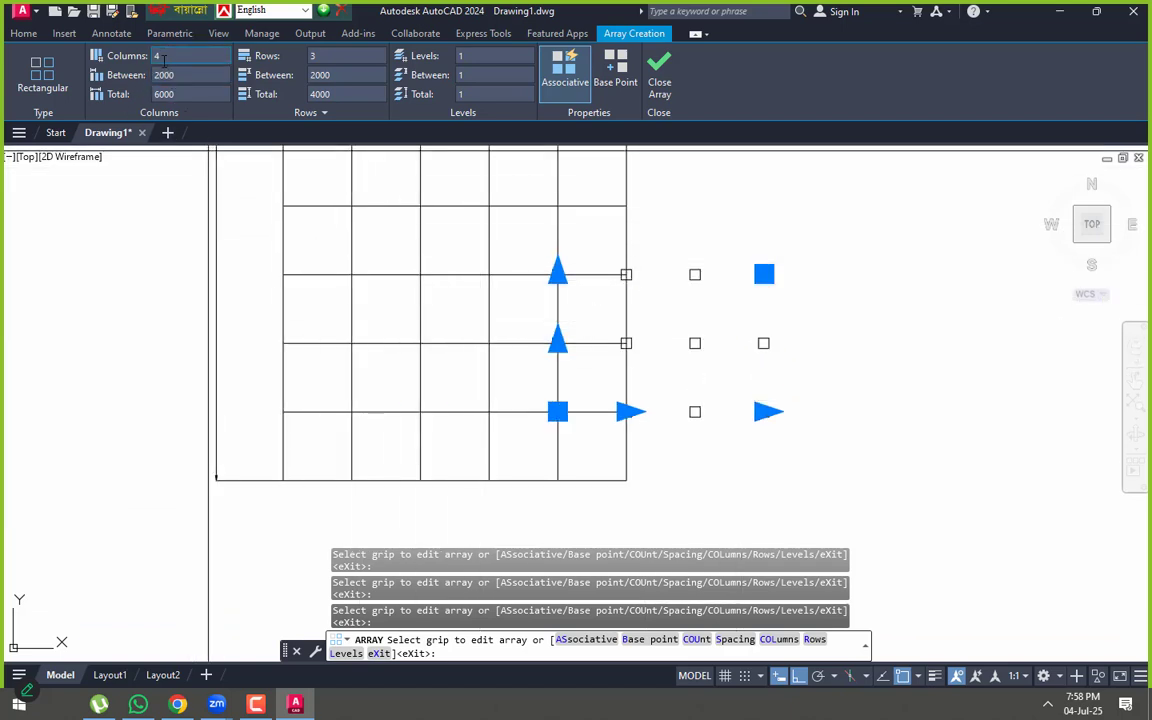
pyautogui.scroll(-4, 405, 441)
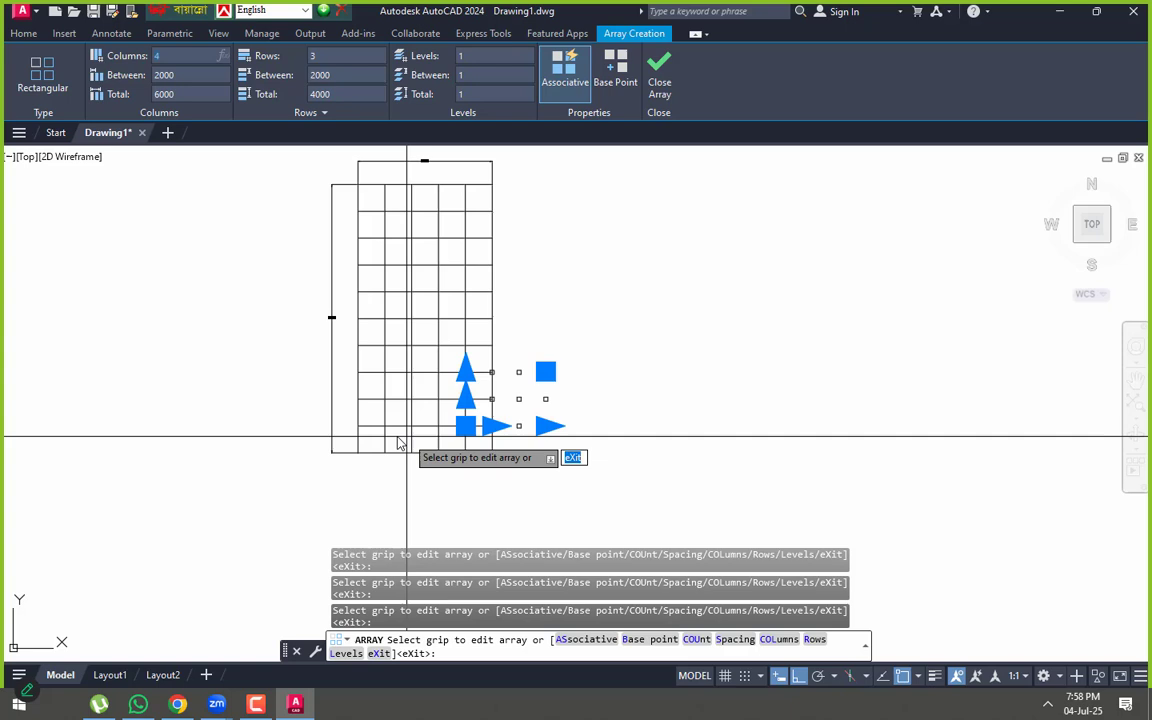
pyautogui.scroll(8, 320, 370)
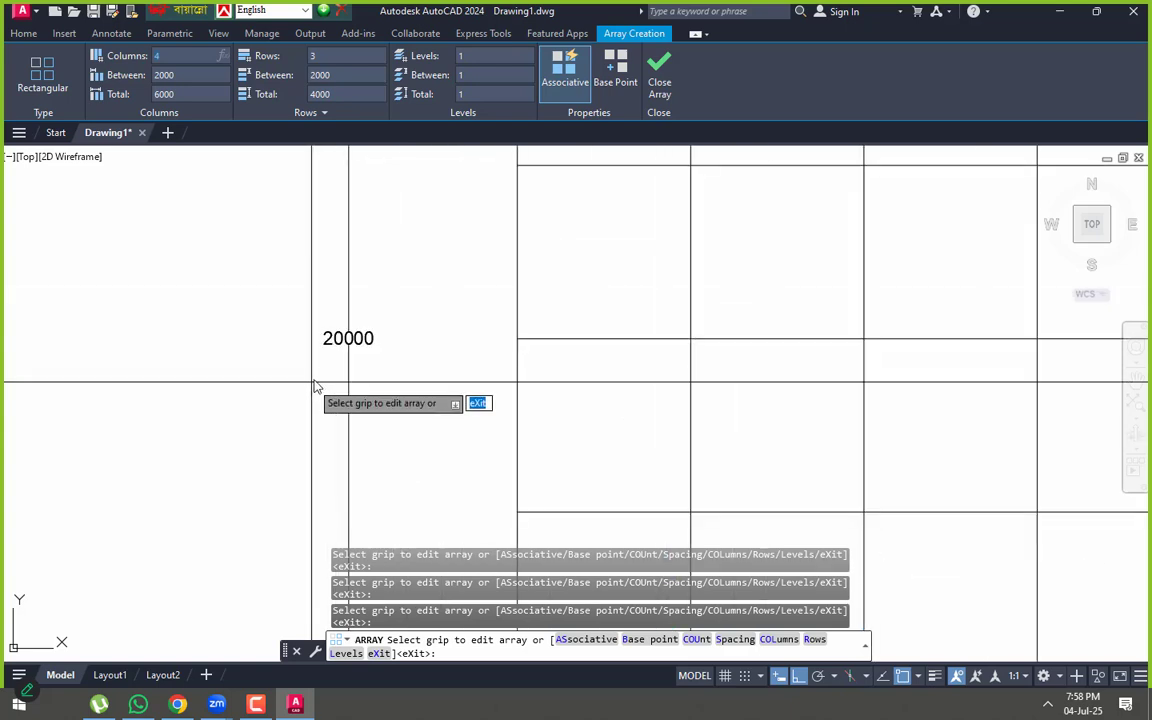
# - Set the rectangular array of small squares to 10 columns and 5 rows at 2000 spacing, and finish the array
pyautogui.scroll(-8, 387, 315)
pyautogui.scroll(2, 372, 254)
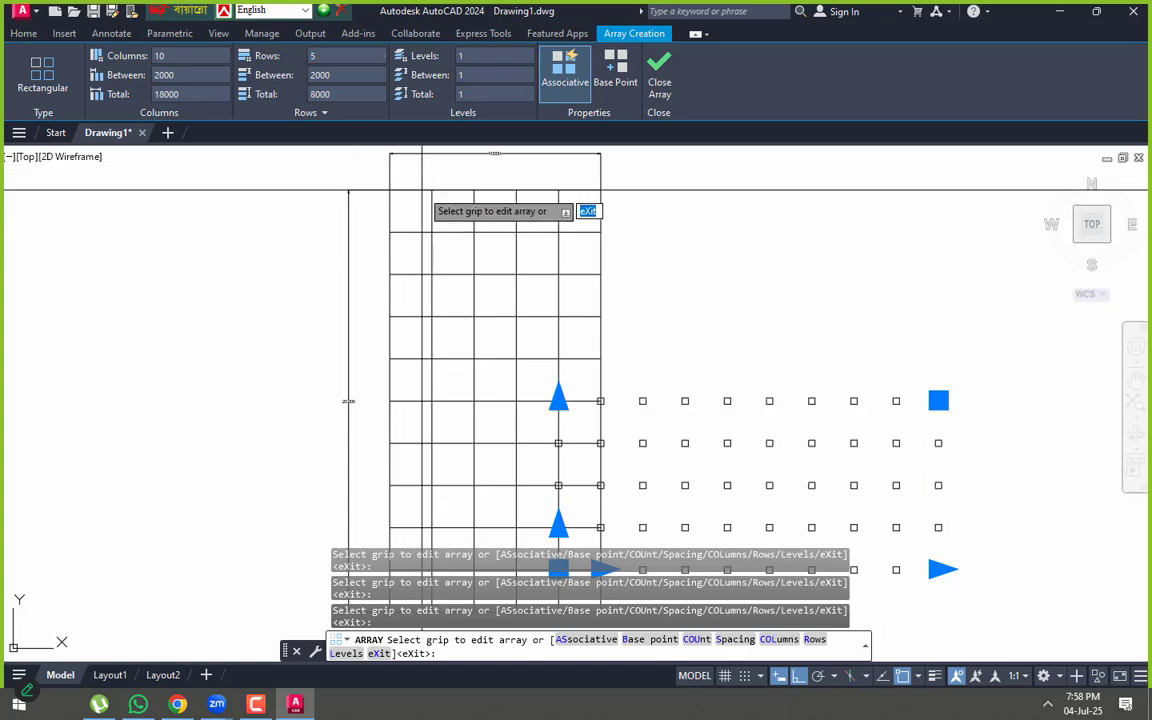
pyautogui.scroll(-4, 580, 320)
pyautogui.scroll(4, 702, 425)
pyautogui.press('Return')
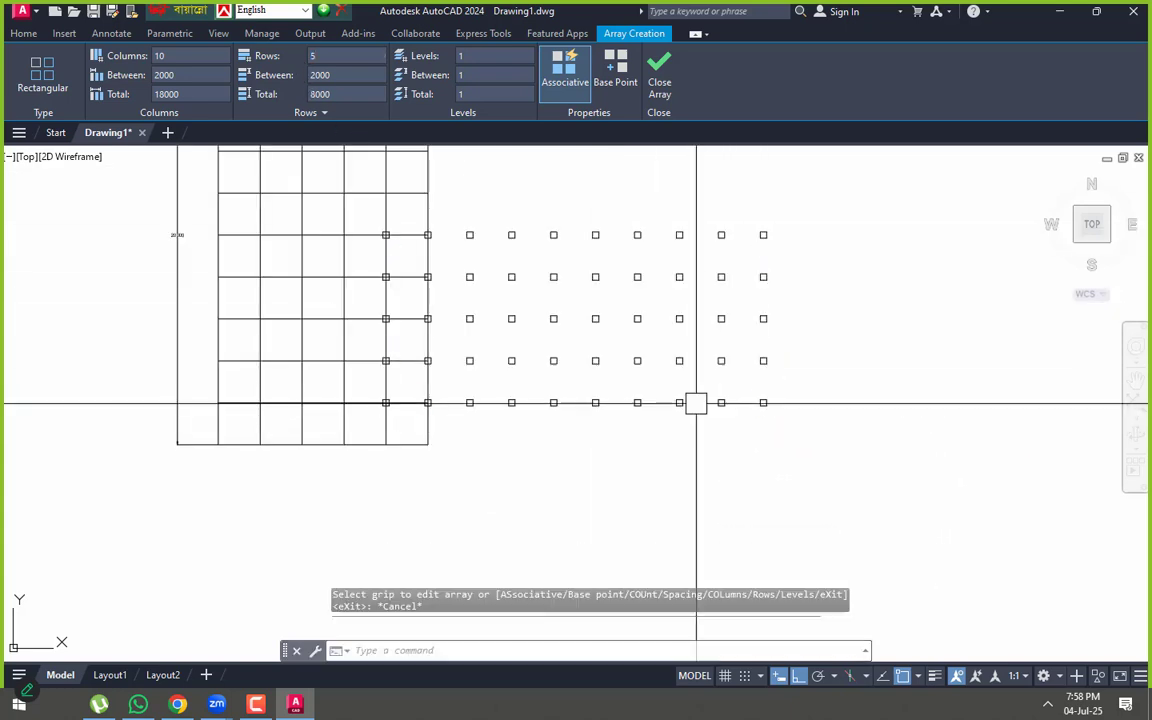
# - Flip the array's columns leftward over the grid and reduce them to 4 with the column count grip
pyautogui.click(501, 355)
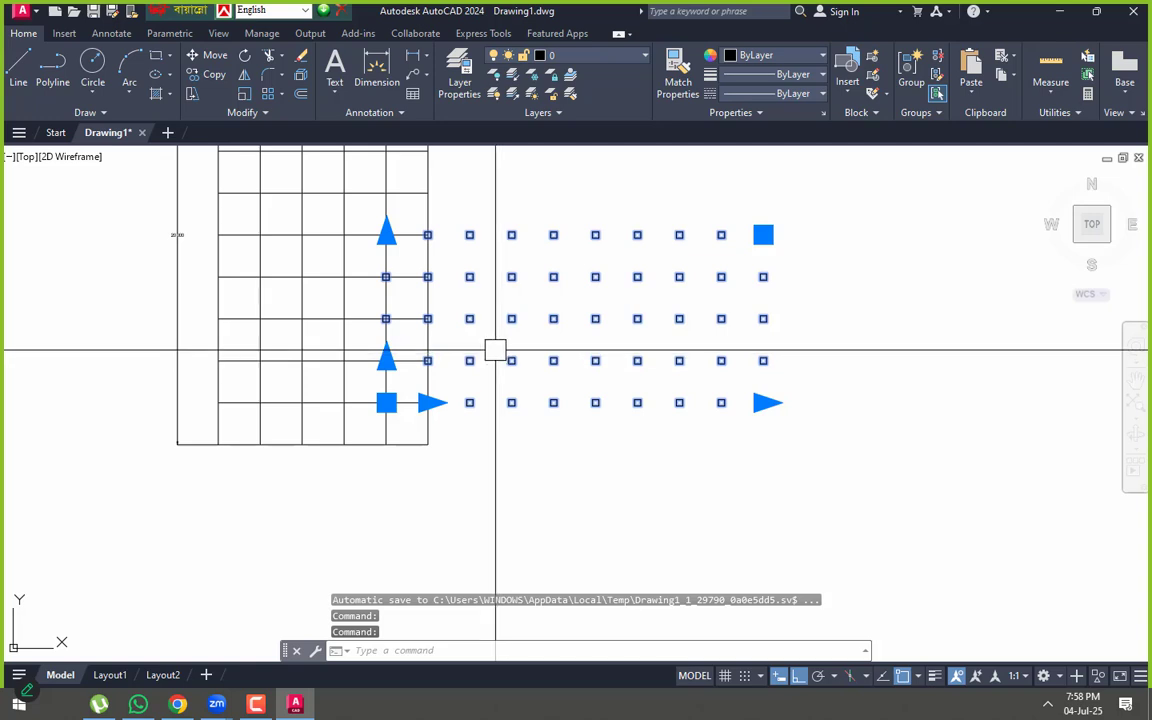
pyautogui.scroll(-2, 777, 416)
pyautogui.click(770, 406)
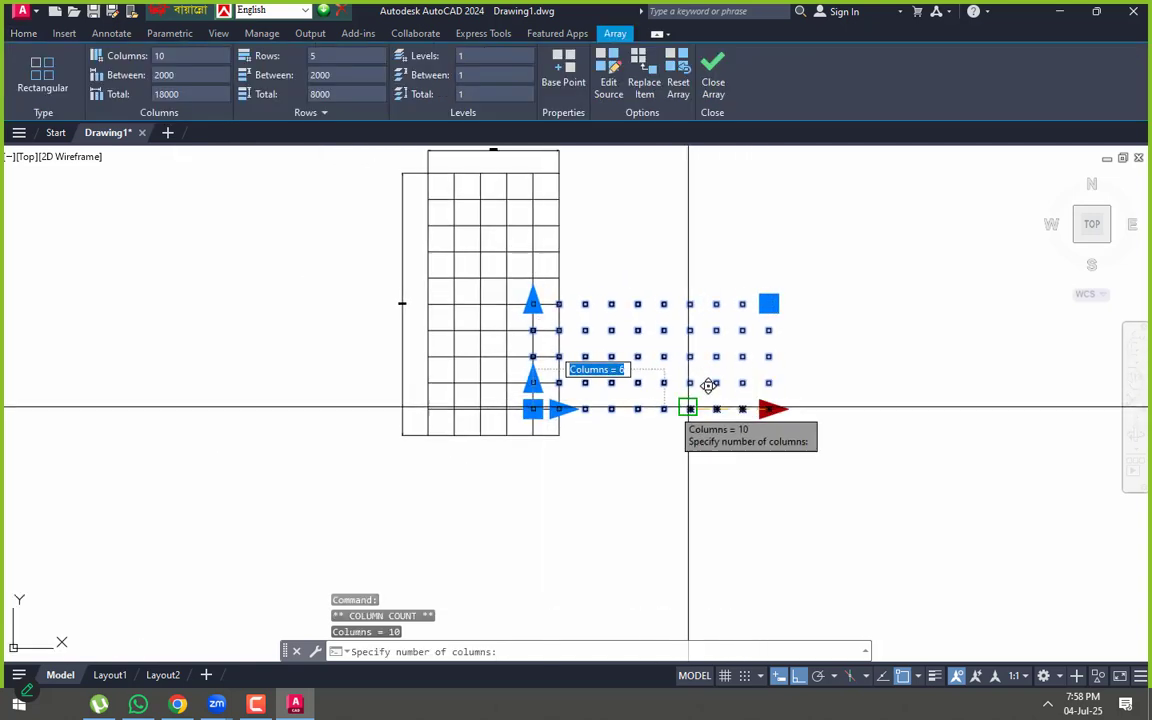
pyautogui.scroll(3, 688, 408)
pyautogui.scroll(-3, 750, 441)
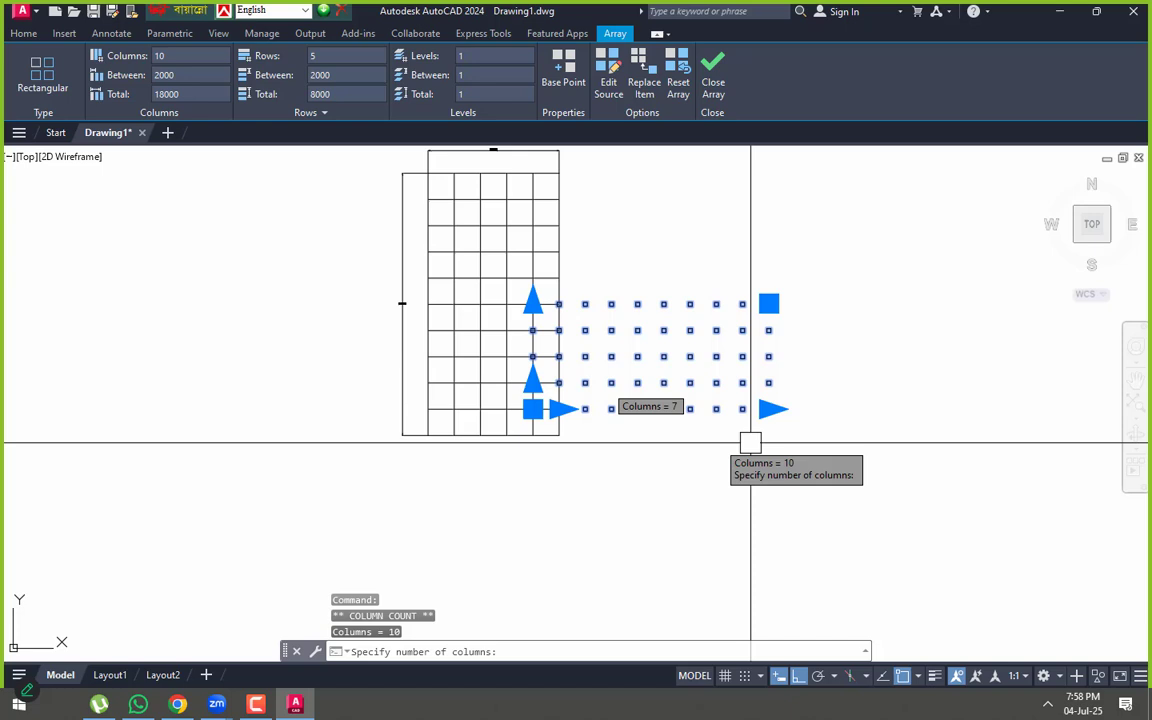
pyautogui.scroll(2, 750, 441)
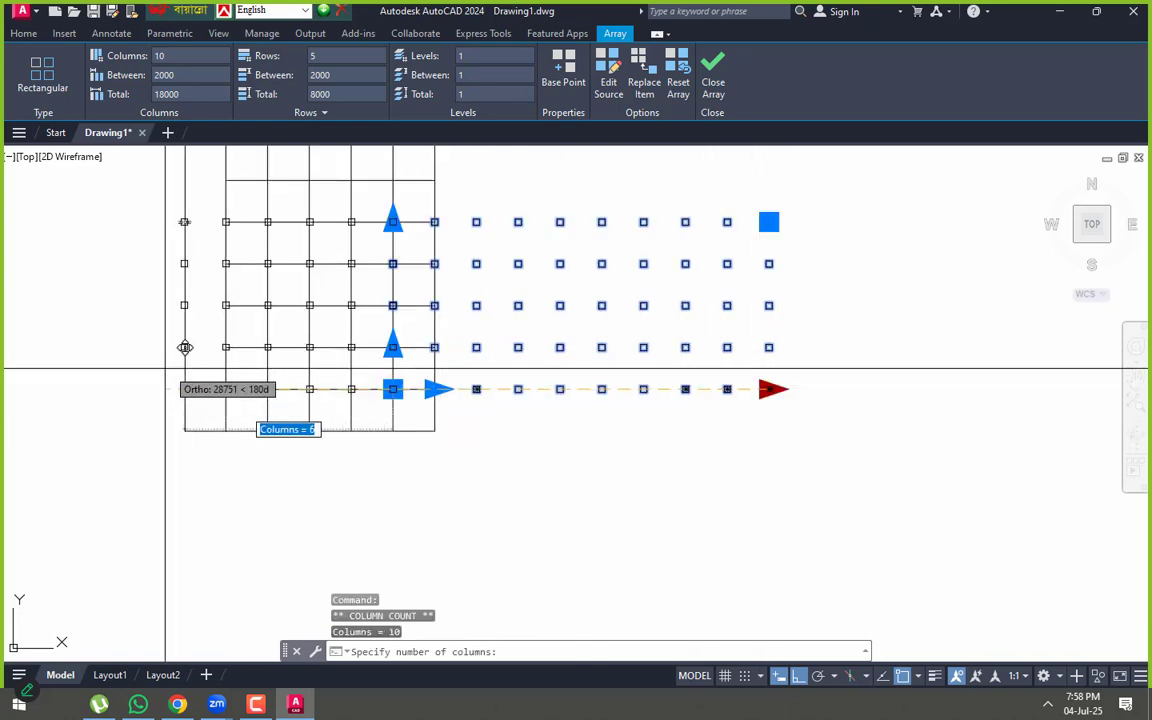
pyautogui.scroll(2, 250, 386)
pyautogui.click(293, 429)
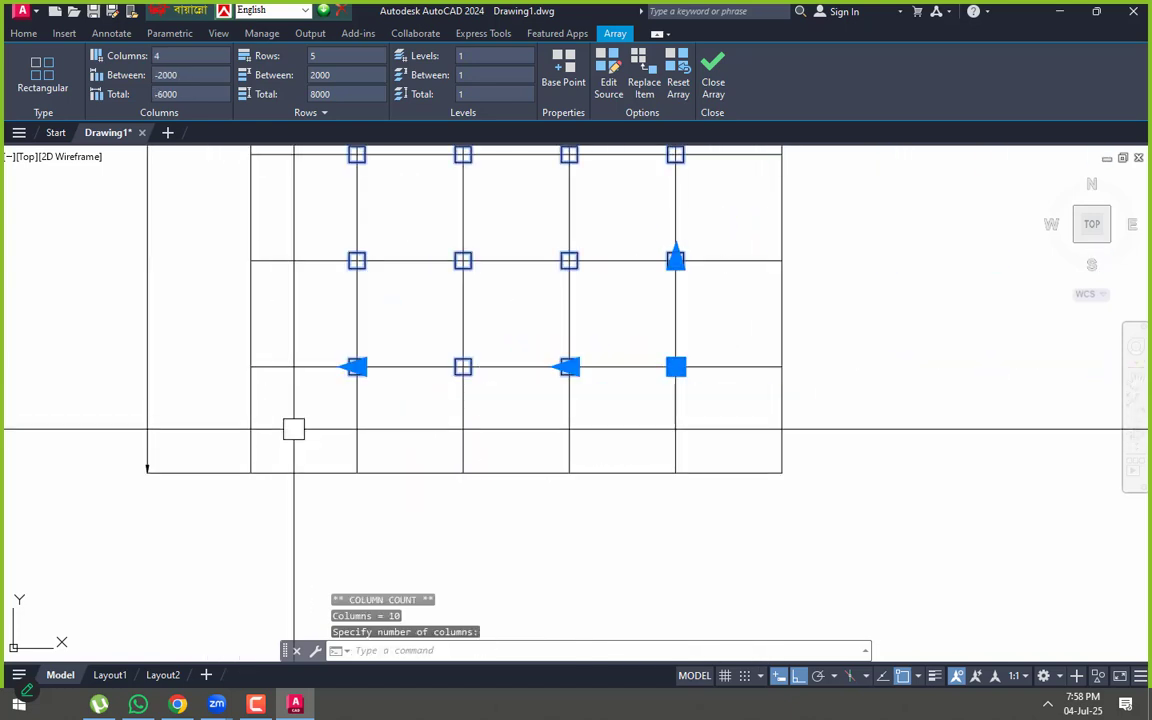
# - Stretch the array upward with the row count grip and set it to 9 rows on the interior grid intersections
pyautogui.scroll(-4, 474, 488)
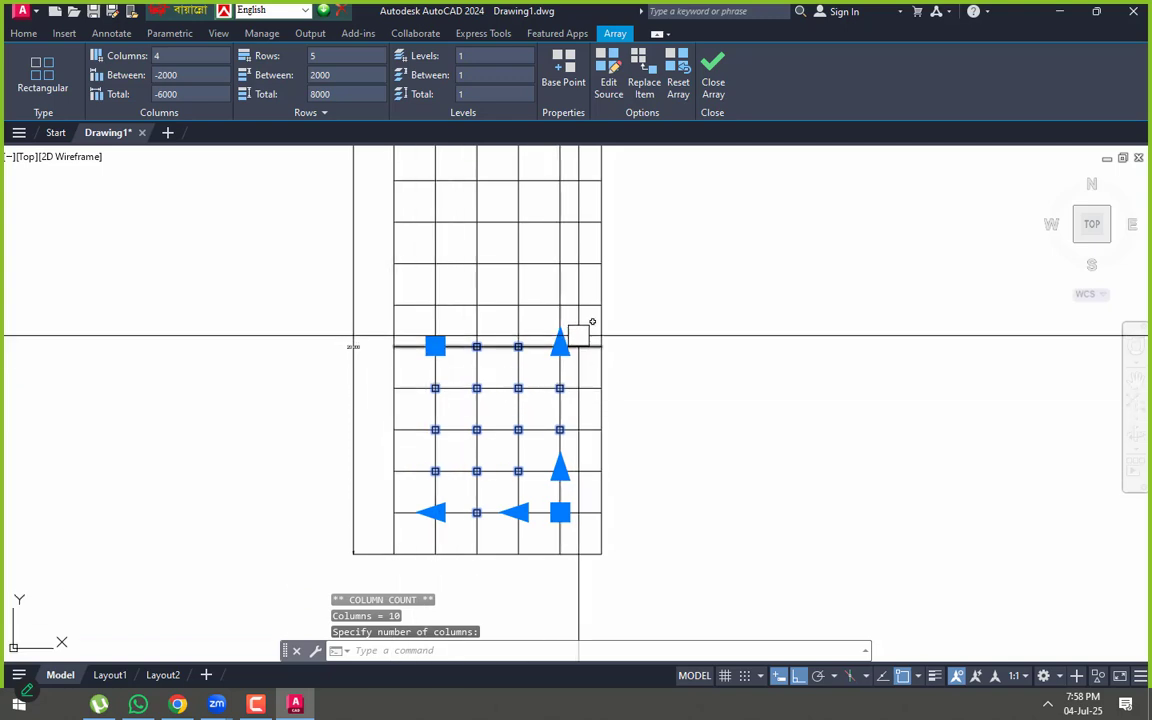
pyautogui.scroll(-4, 560, 385)
pyautogui.scroll(6, 554, 296)
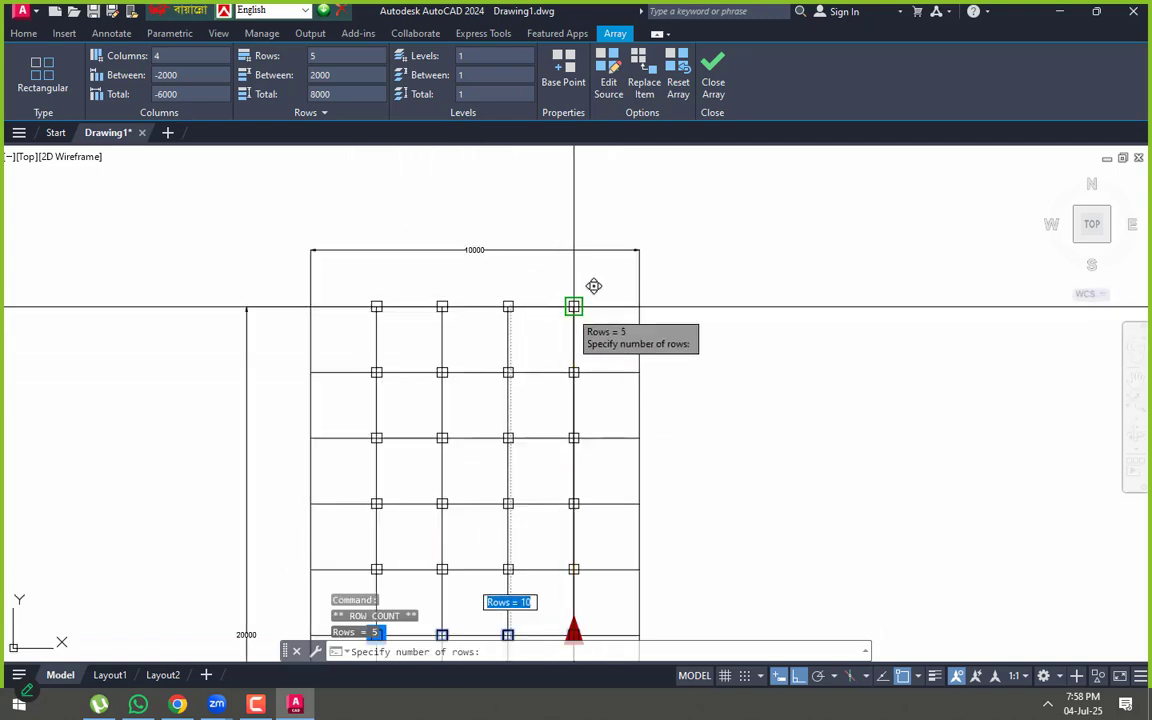
pyautogui.scroll(2, 596, 396)
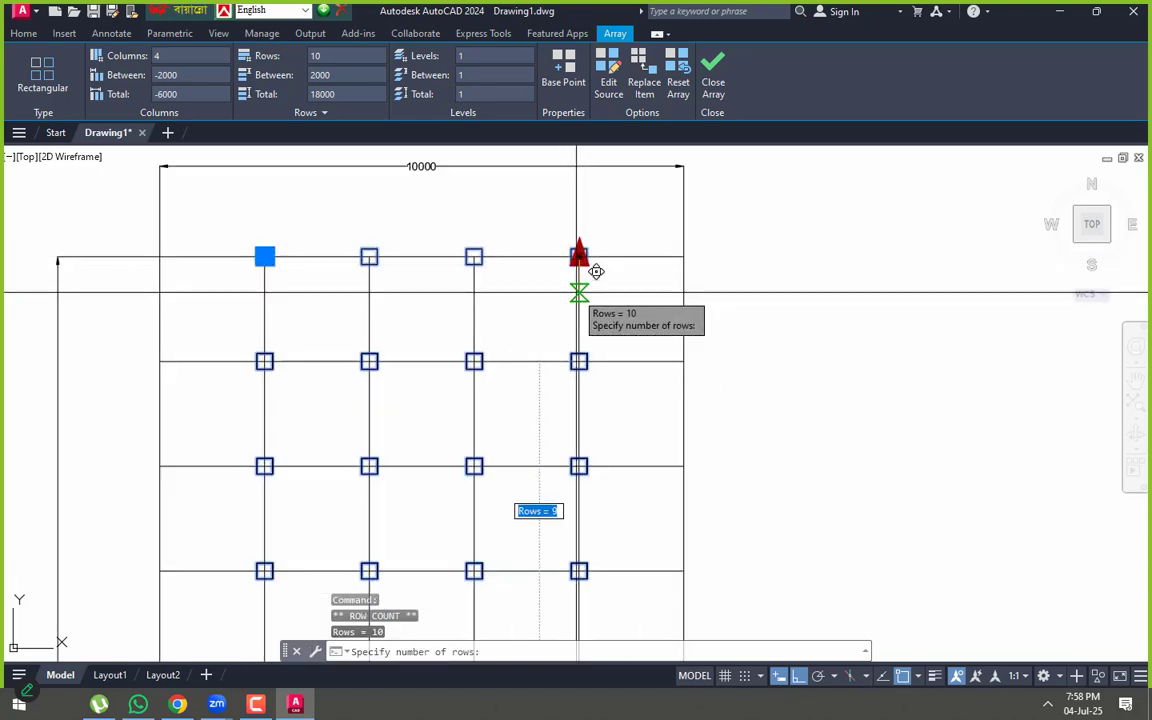
pyautogui.click(577, 296)
pyautogui.moveTo(616, 343); pyautogui.dragTo(612, 256, button='middle')
pyautogui.scroll(-2, 578, 234)
pyautogui.moveTo(574, 472); pyautogui.dragTo(577, 385, button='middle')
pyautogui.press('Escape')
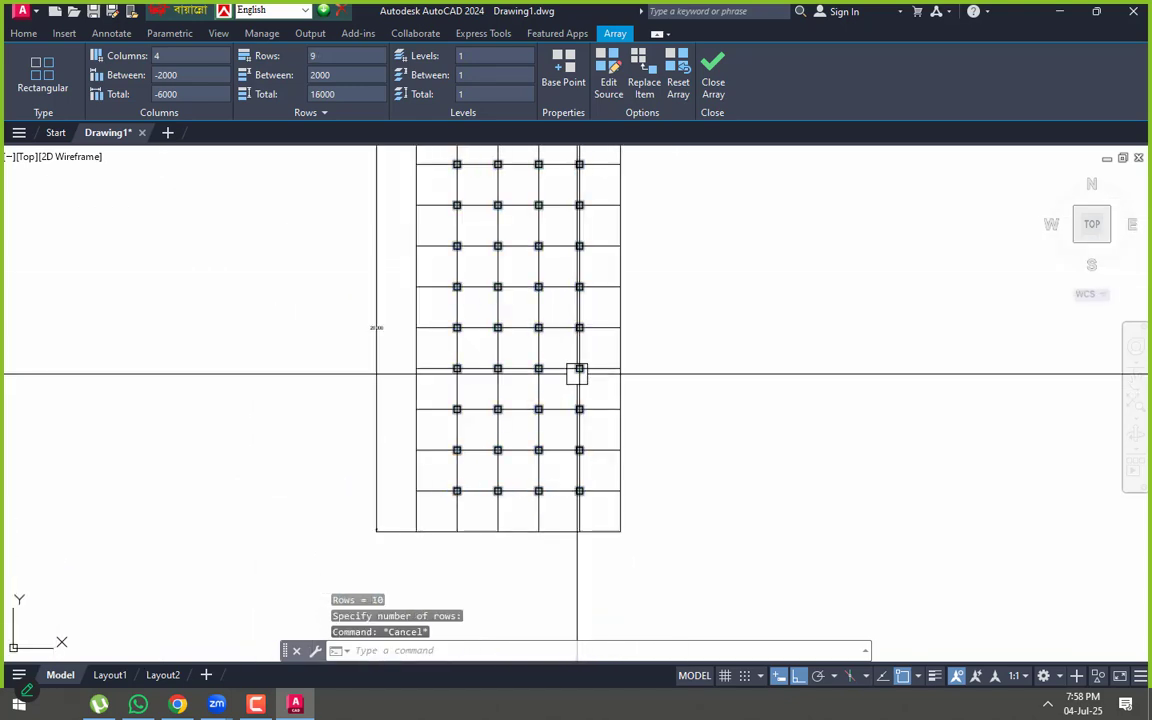
# - Examine the squares on the grid intersections and the array's column and row spacing settings
pyautogui.scroll(4, 459, 211)
pyautogui.click(577, 298)
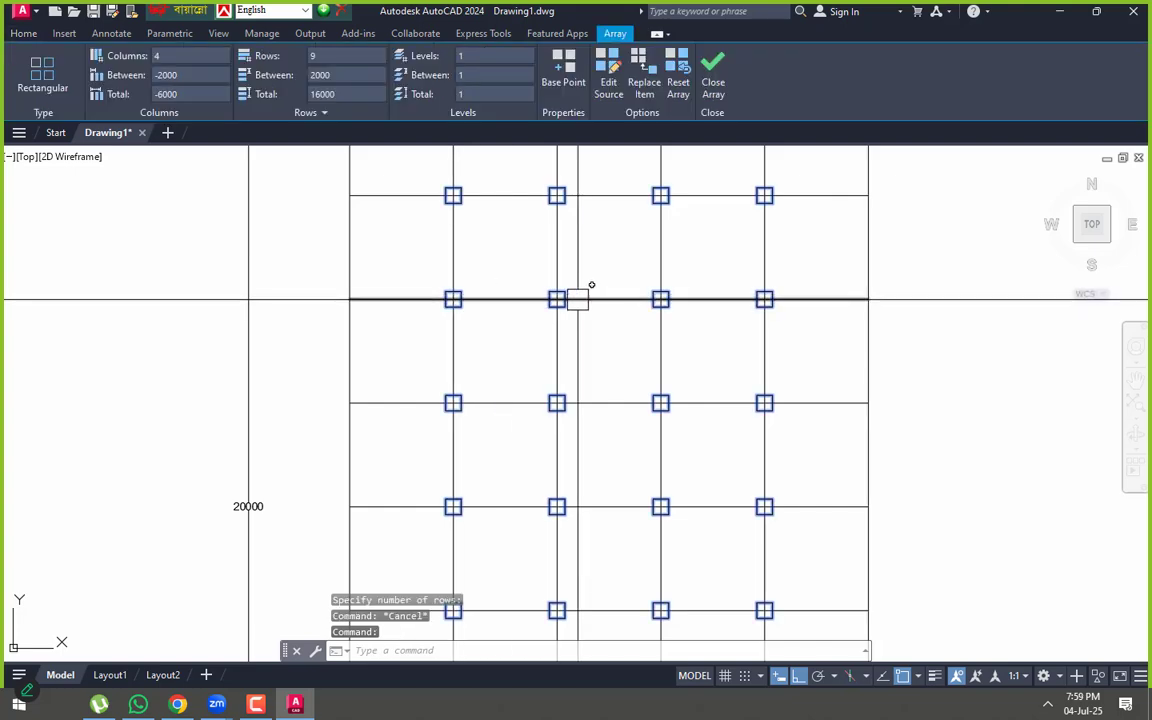
pyautogui.scroll(-4, 590, 305)
pyautogui.press('Escape')
pyautogui.scroll(2, 645, 270)
pyautogui.click(652, 243)
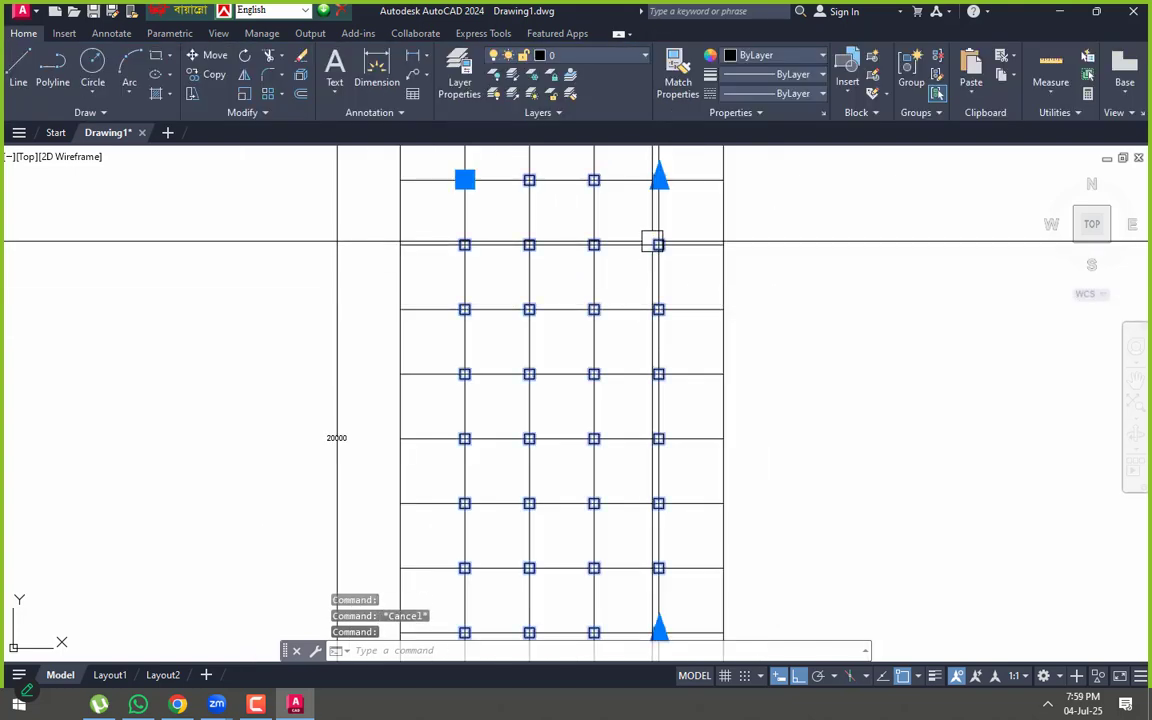
pyautogui.press('Escape')
pyautogui.scroll(4, 588, 200)
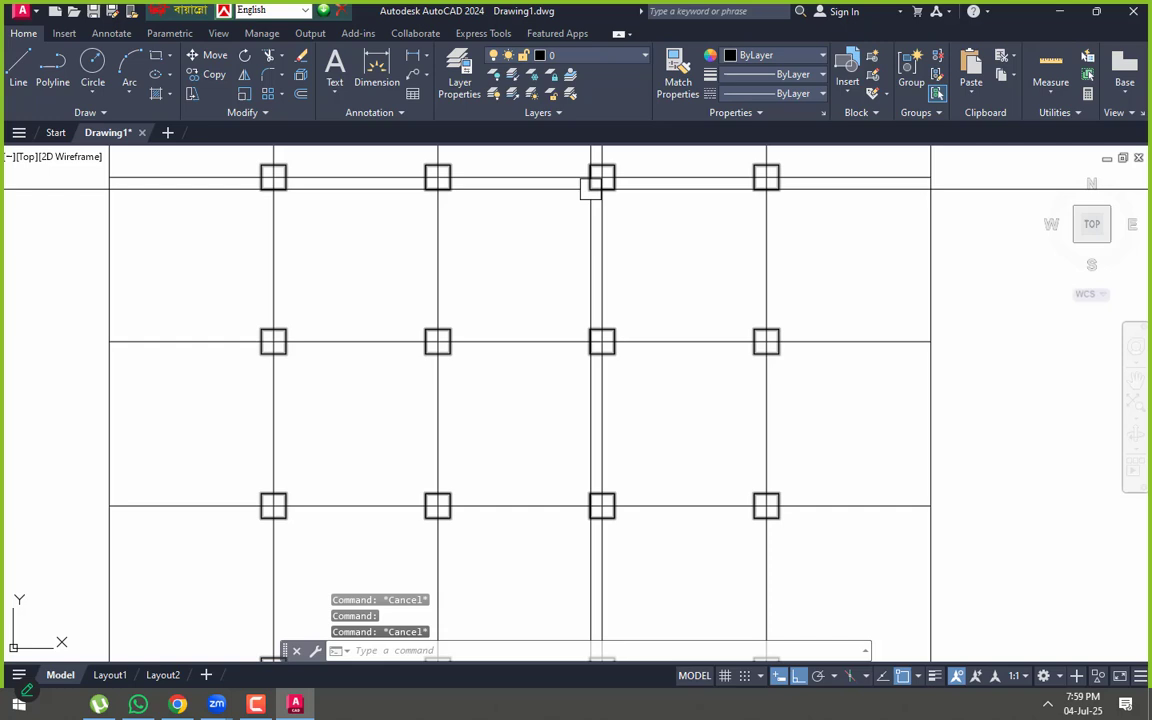
pyautogui.click(591, 188)
pyautogui.scroll(-4, 568, 309)
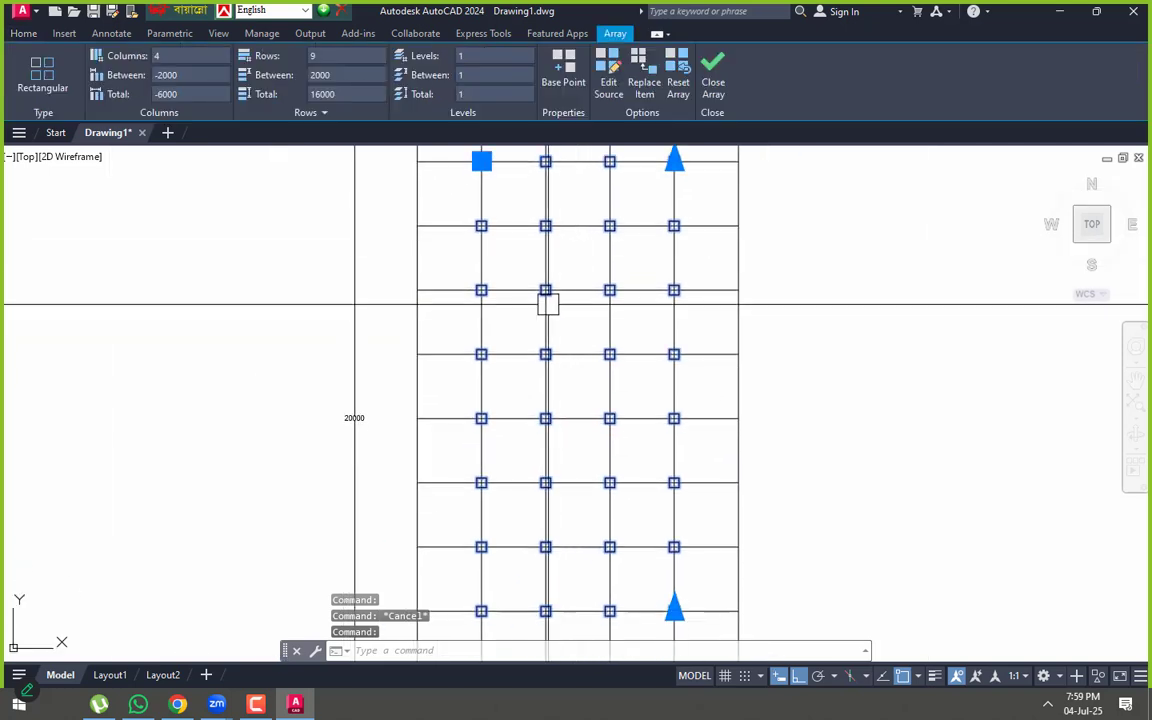
pyautogui.scroll(-2, 509, 310)
pyautogui.press('Escape')
pyautogui.scroll(4, 509, 265)
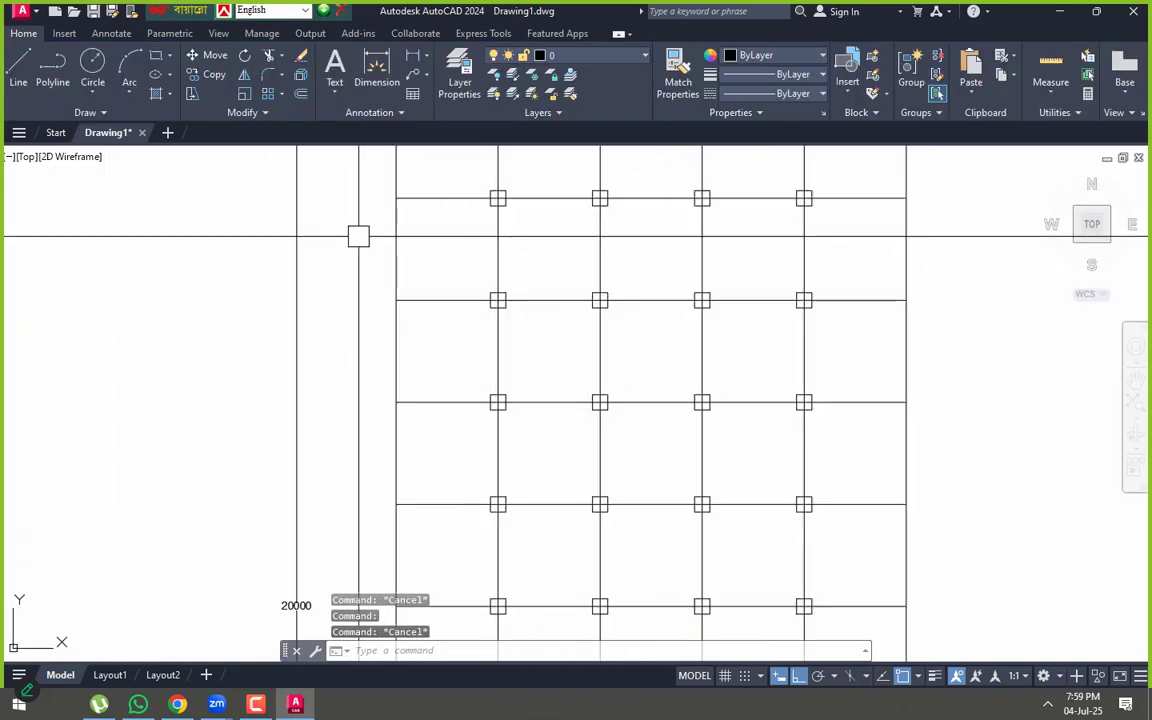
pyautogui.press('Escape')
pyautogui.scroll(2, 603, 219)
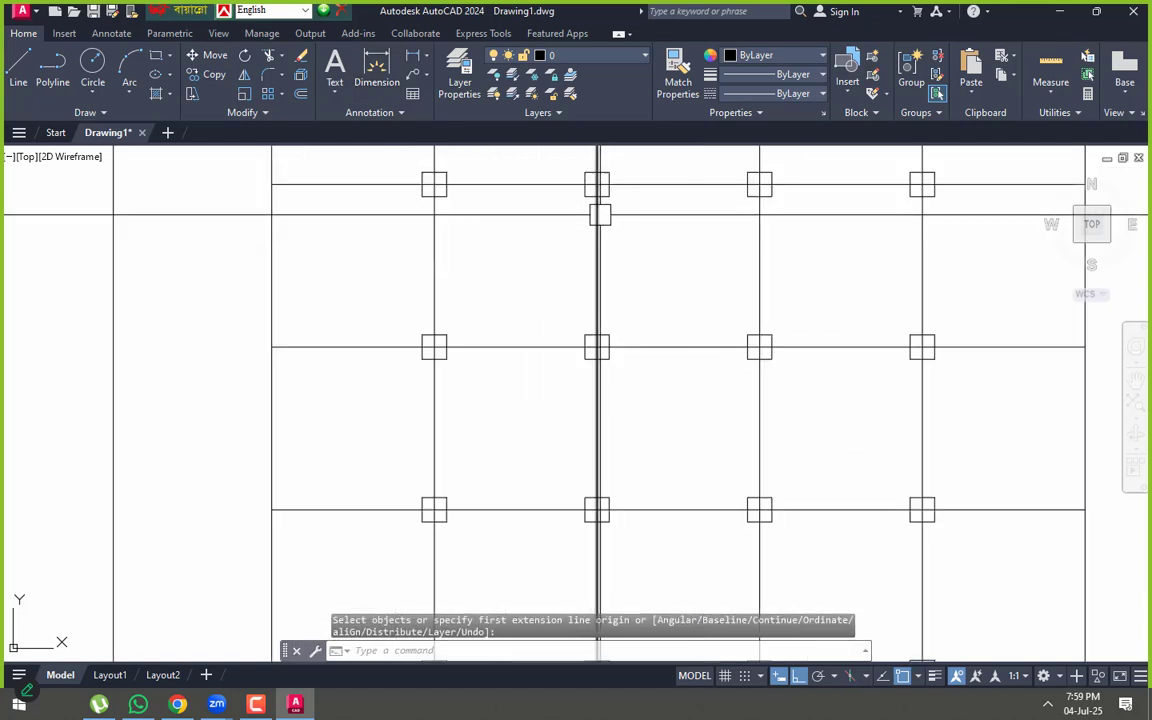
pyautogui.click(589, 195)
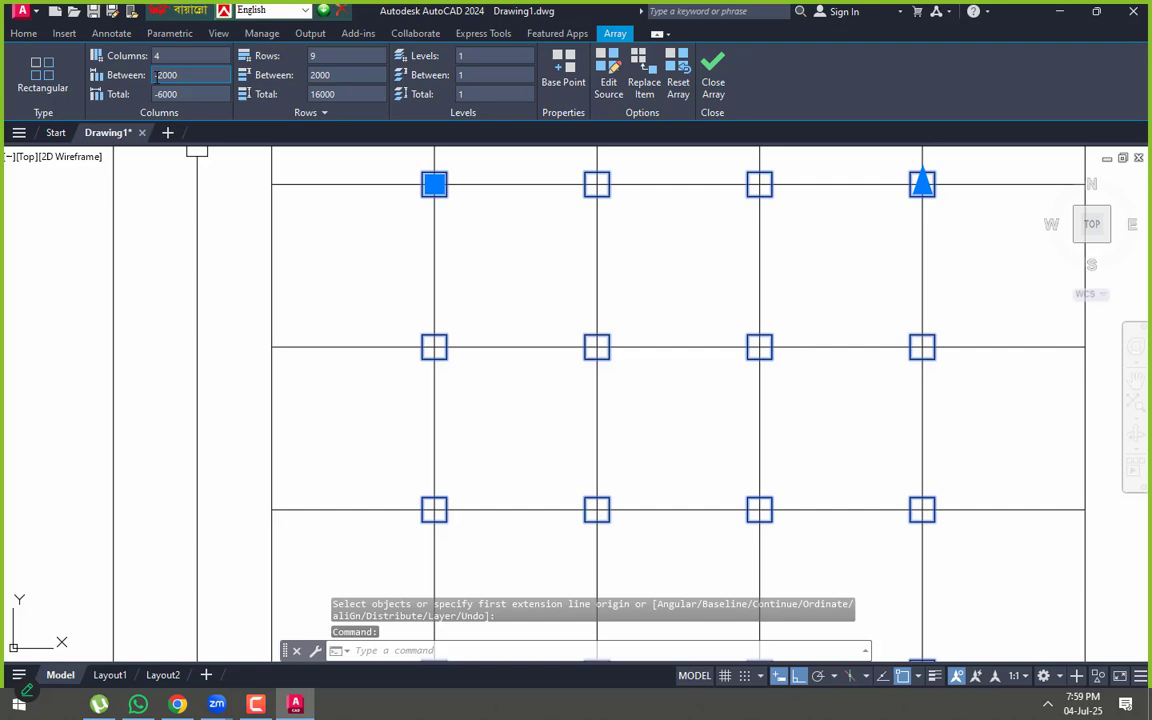
pyautogui.scroll(-6, 262, 150)
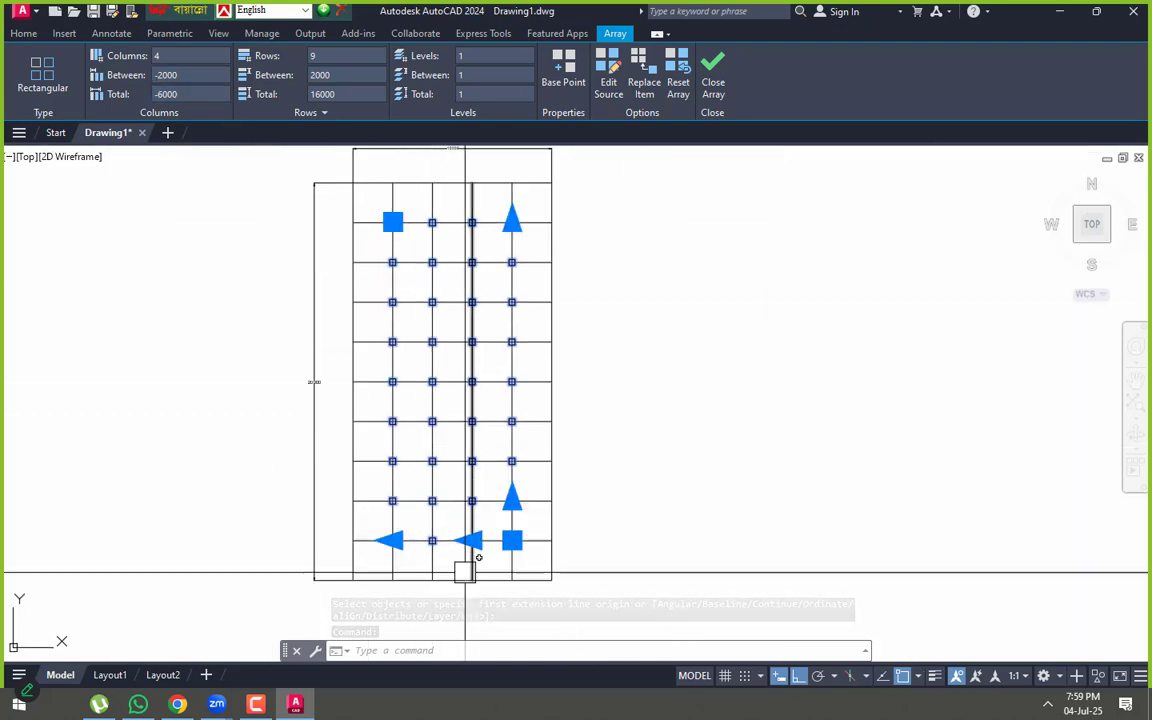
pyautogui.scroll(2, 403, 523)
pyautogui.press('Escape')
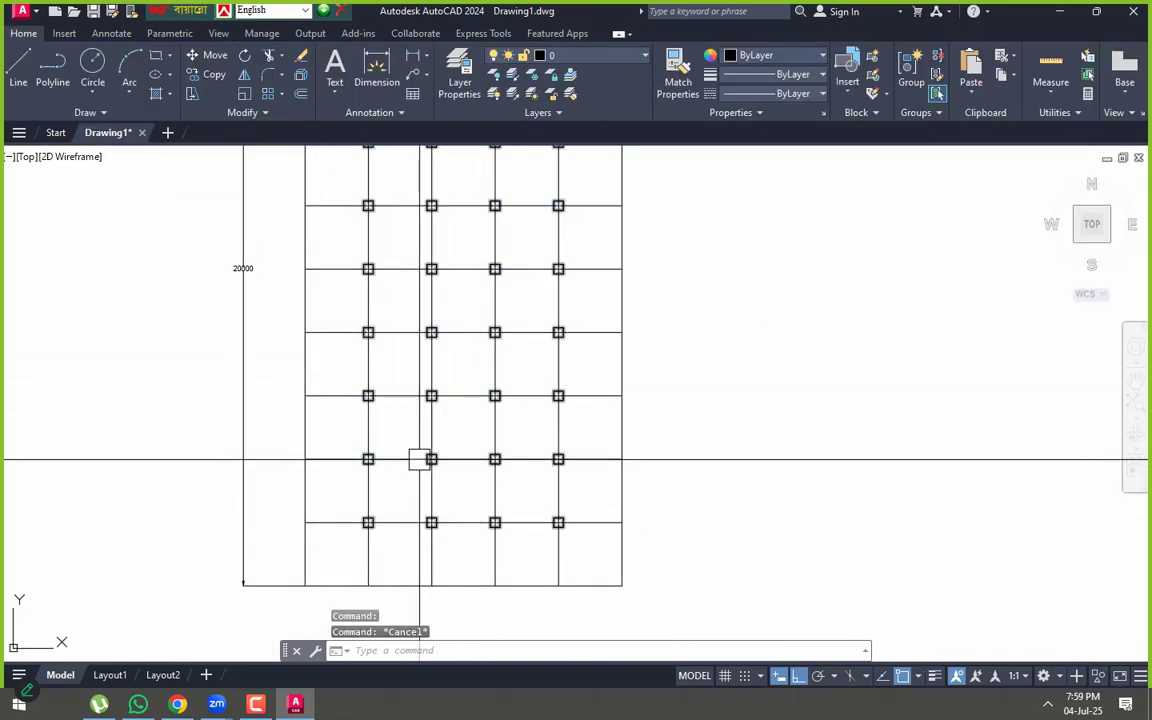
pyautogui.write('e')
pyautogui.press('Escape')
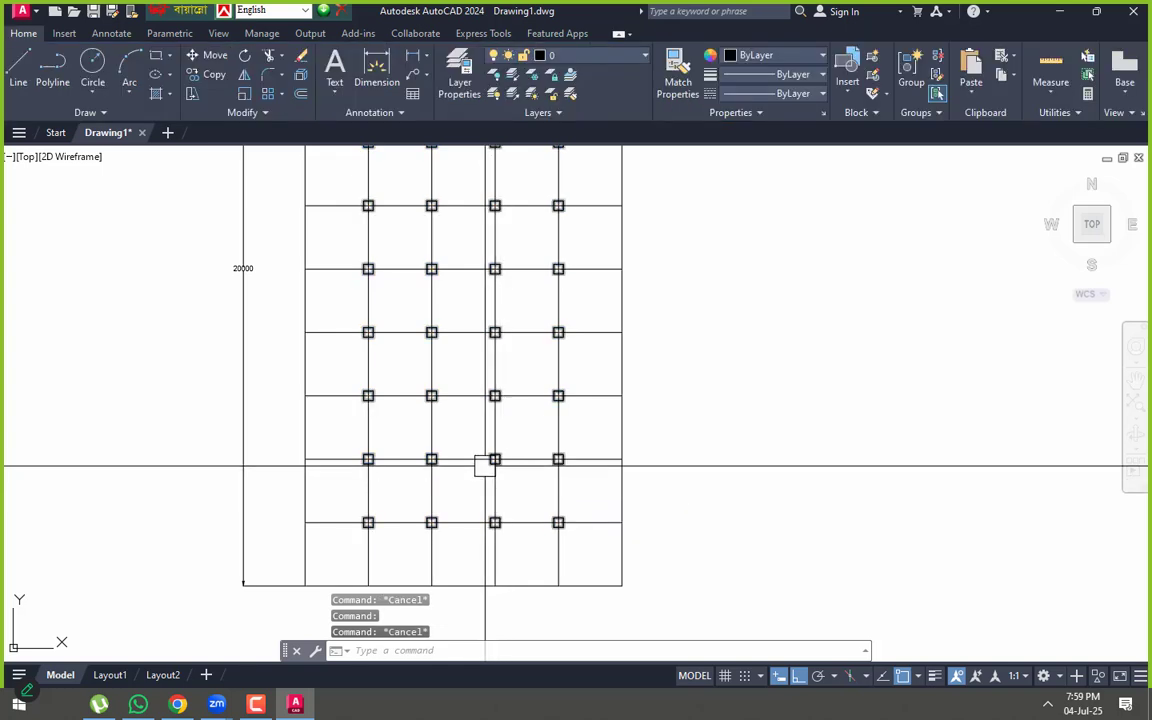
# - Move the array of squares horizontally to an empty area right of the grid and explode it
pyautogui.click(487, 465)
pyautogui.press('space')
pyautogui.click(480, 462)
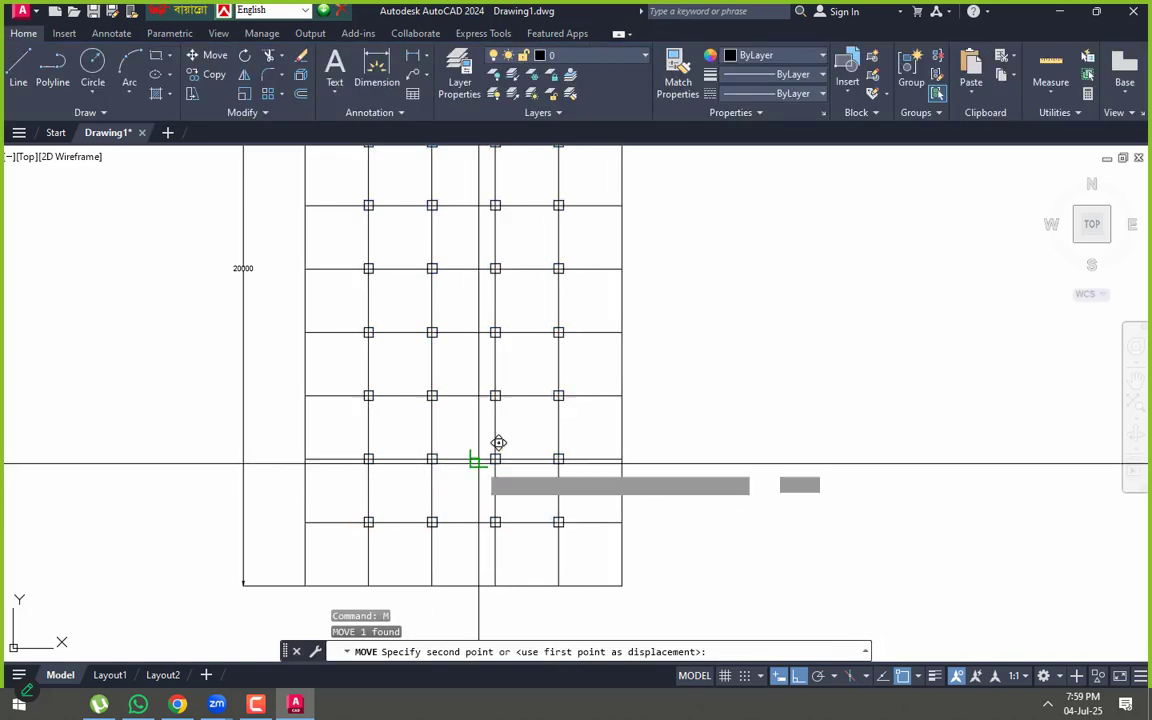
pyautogui.scroll(-5, 410, 461)
pyautogui.click(729, 462)
pyautogui.press('Escape')
pyautogui.scroll(4, 699, 424)
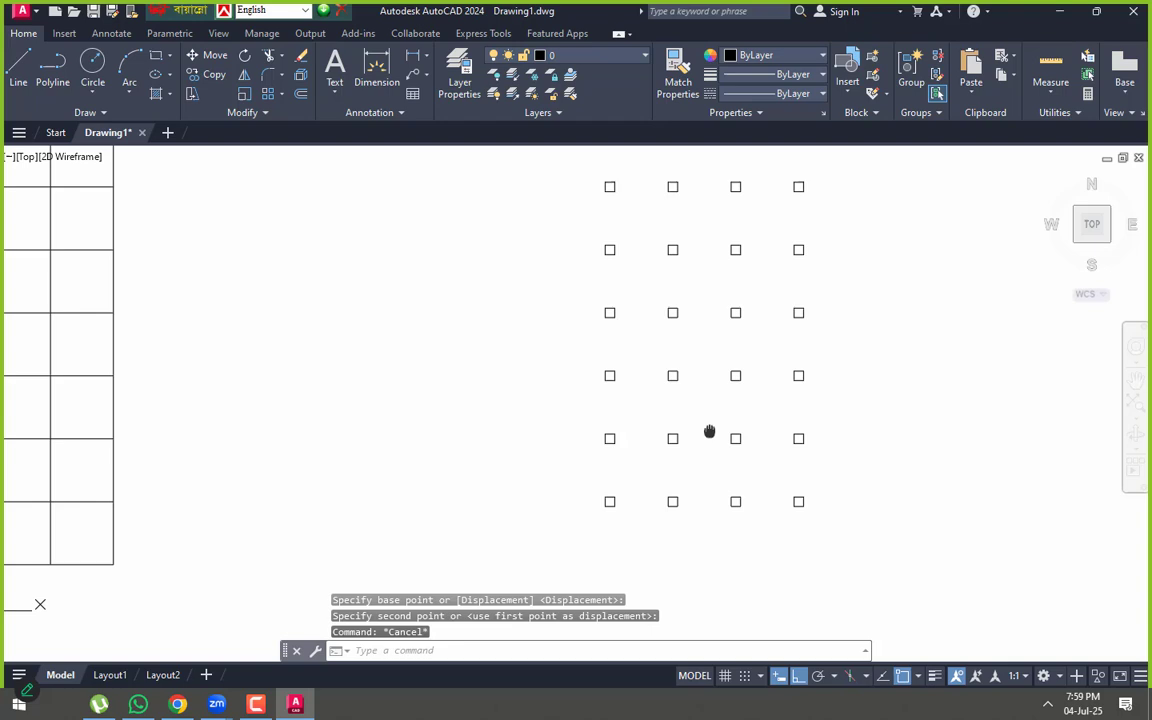
pyautogui.click(612, 378)
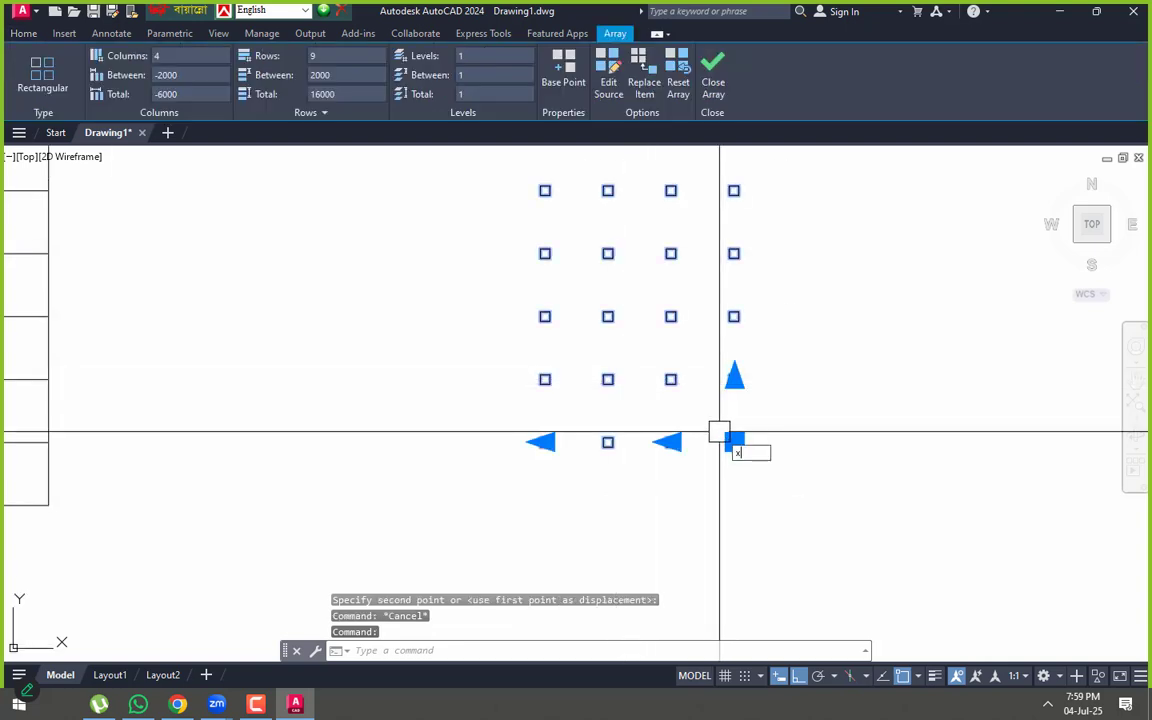
pyautogui.press('space')
# - Move the exploded set's lower-left square by its centre onto the grid's lower-left interior intersection
pyautogui.scroll(2, 555, 435)
pyautogui.click(573, 419)
pyautogui.click(440, 474)
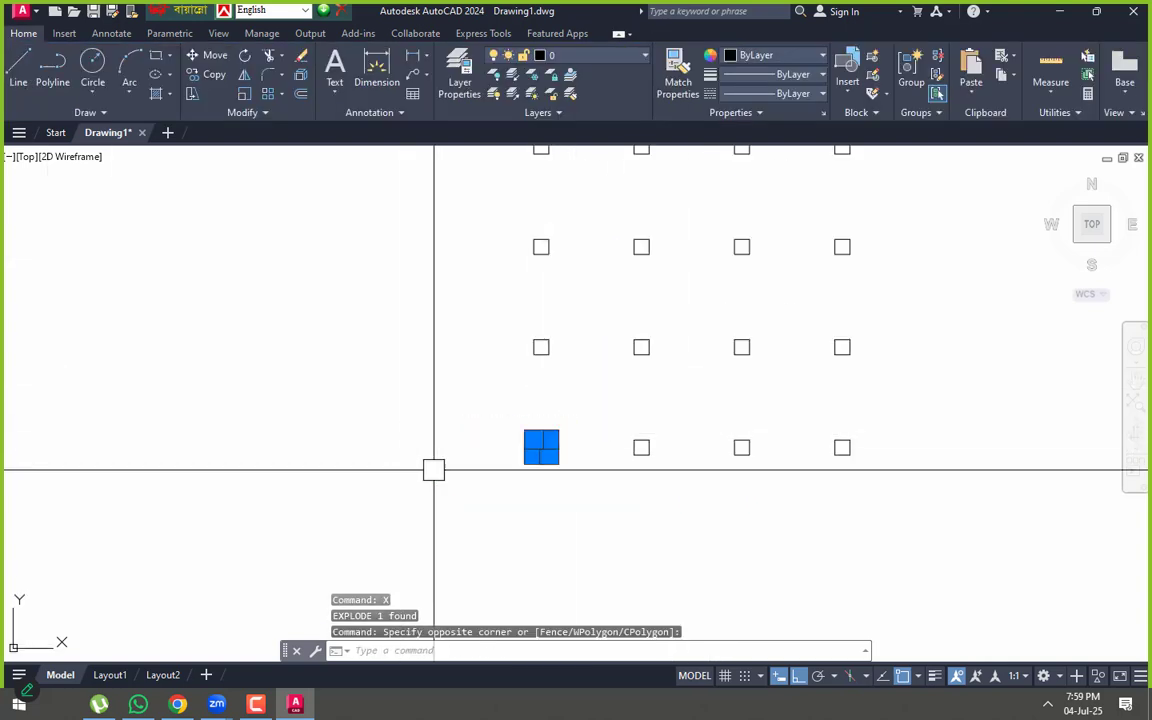
pyautogui.write('m')
pyautogui.press('space')
pyautogui.scroll(3, 540, 450)
pyautogui.click(582, 428)
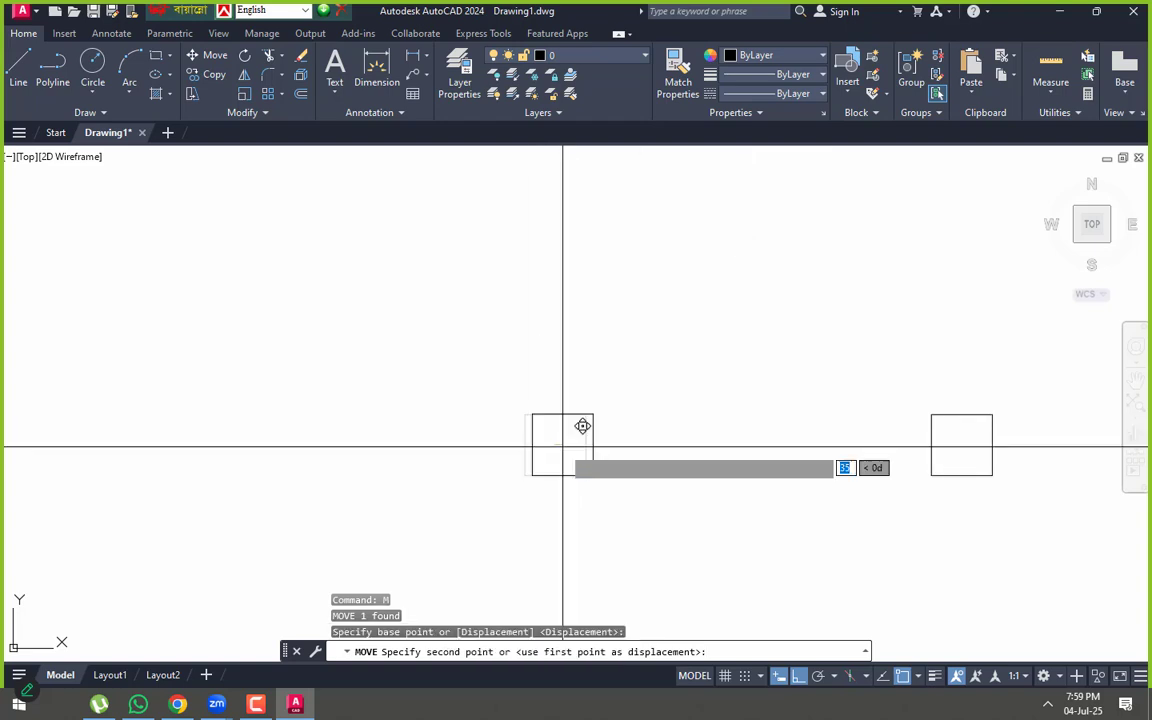
pyautogui.scroll(-4, 562, 446)
pyautogui.moveTo(562, 446); pyautogui.dragTo(944, 356, button='middle')
pyautogui.scroll(-2, 944, 356)
pyautogui.scroll(2, 700, 350)
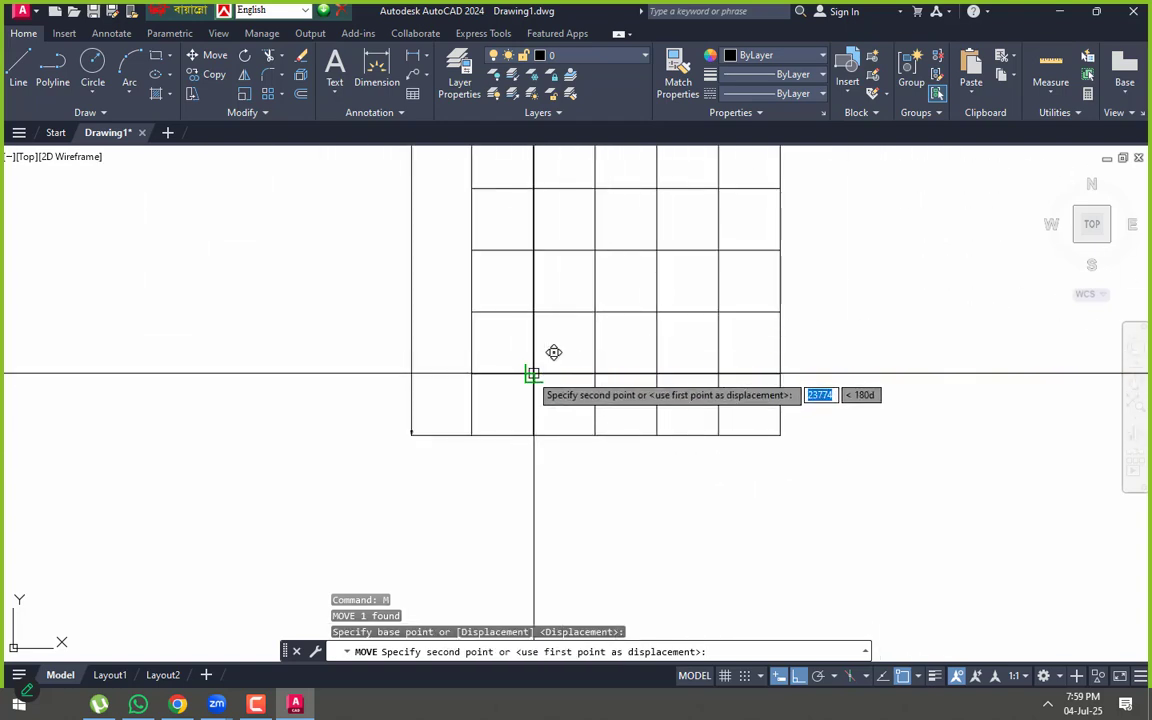
pyautogui.press('Escape')
# - Create a rectangular array of the square on the grid's lower-left interior intersection with 10 columns and 10 rows
pyautogui.scroll(6, 532, 373)
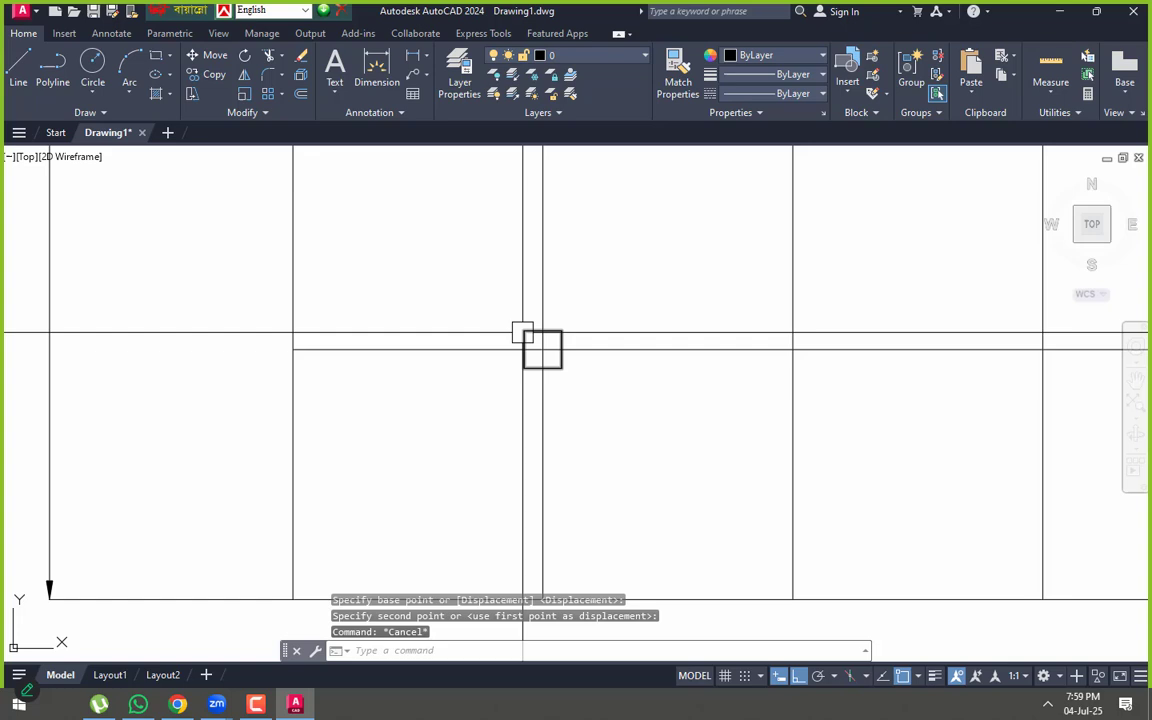
pyautogui.click(522, 333)
pyautogui.write('ar')
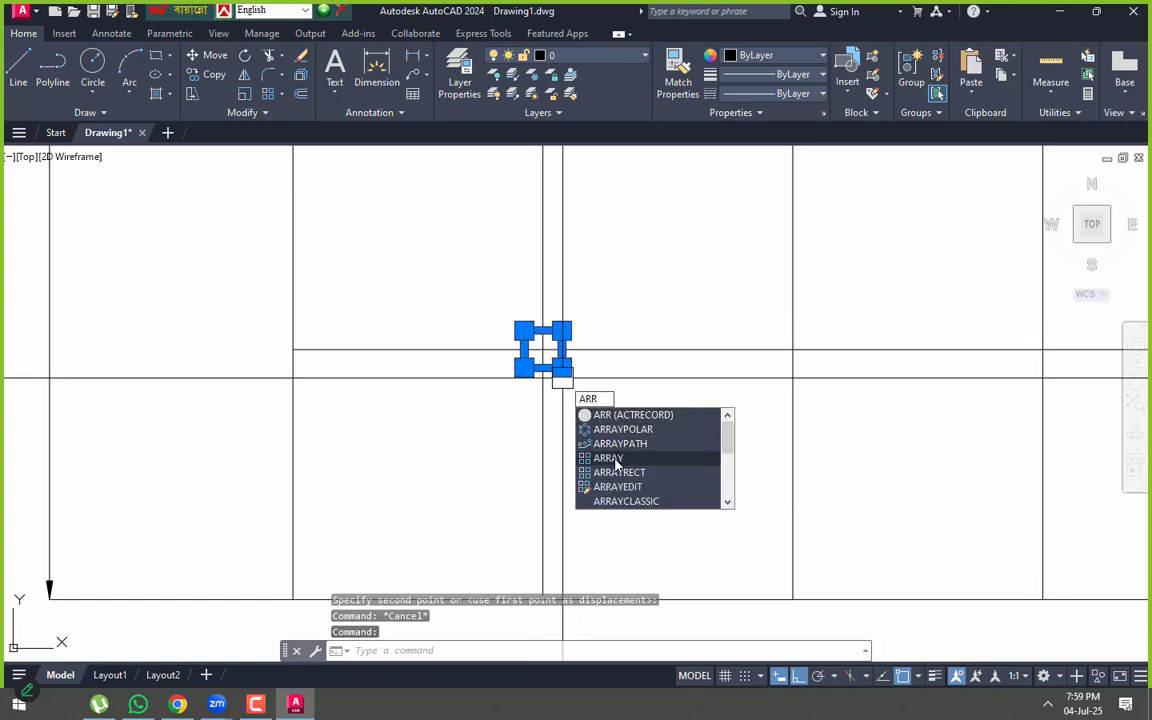
pyautogui.write('r')
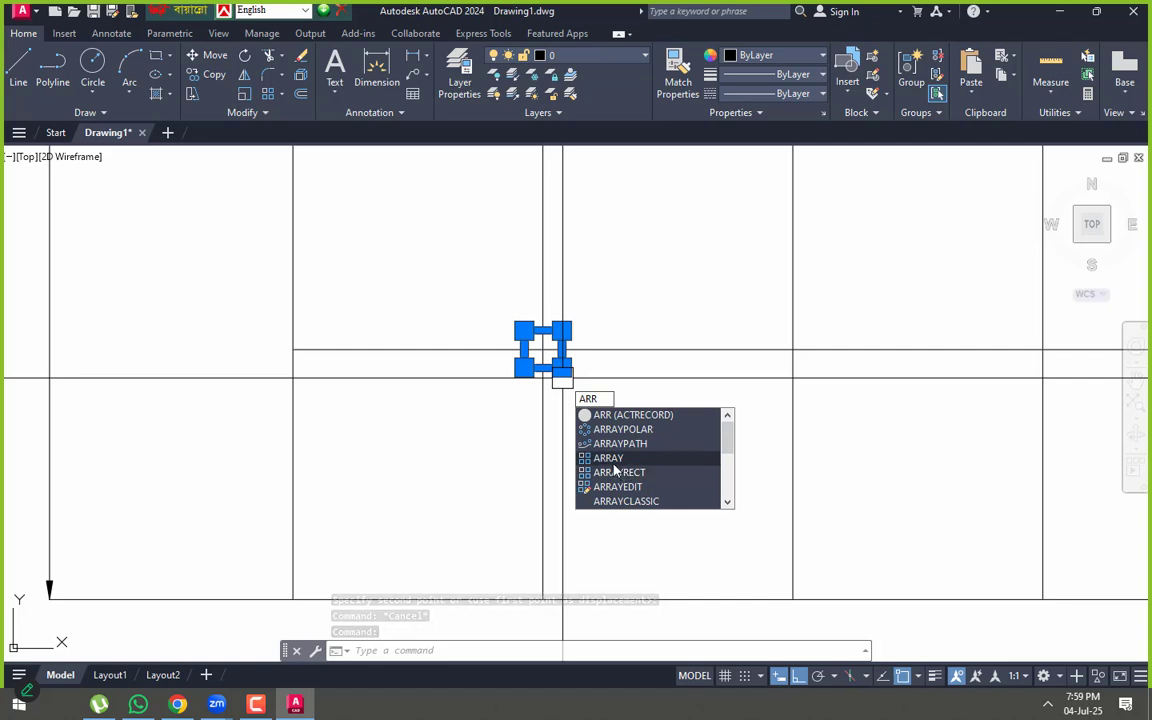
pyautogui.write('a')
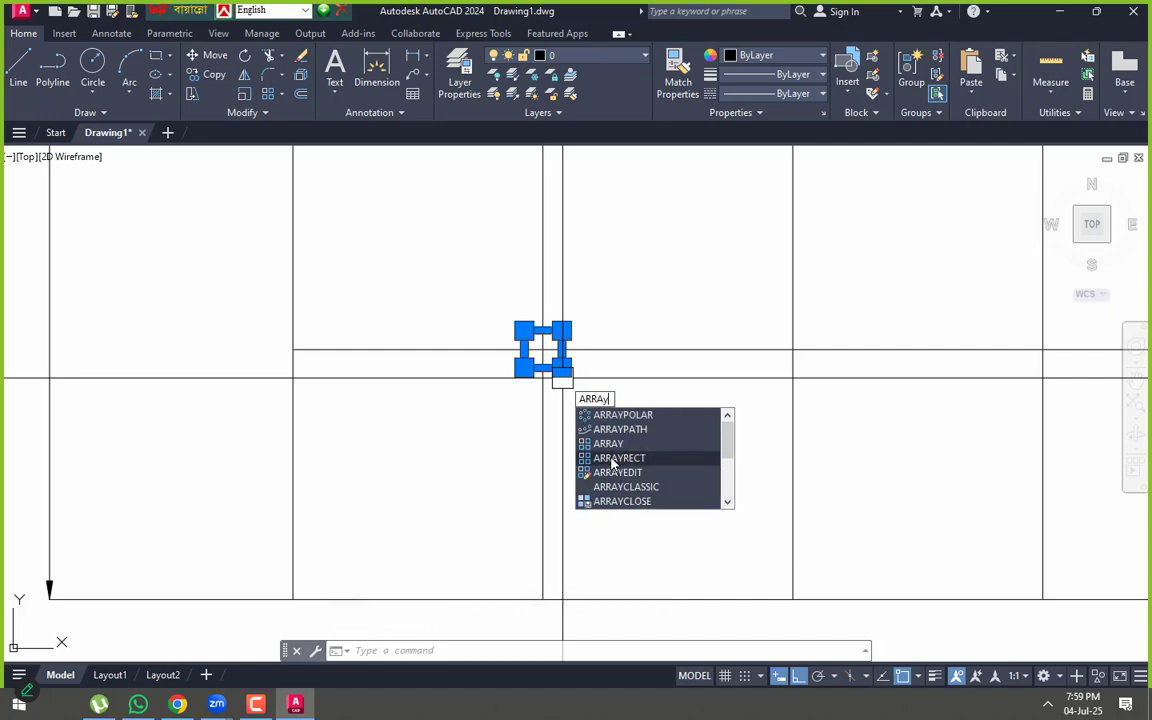
pyautogui.press('Return')
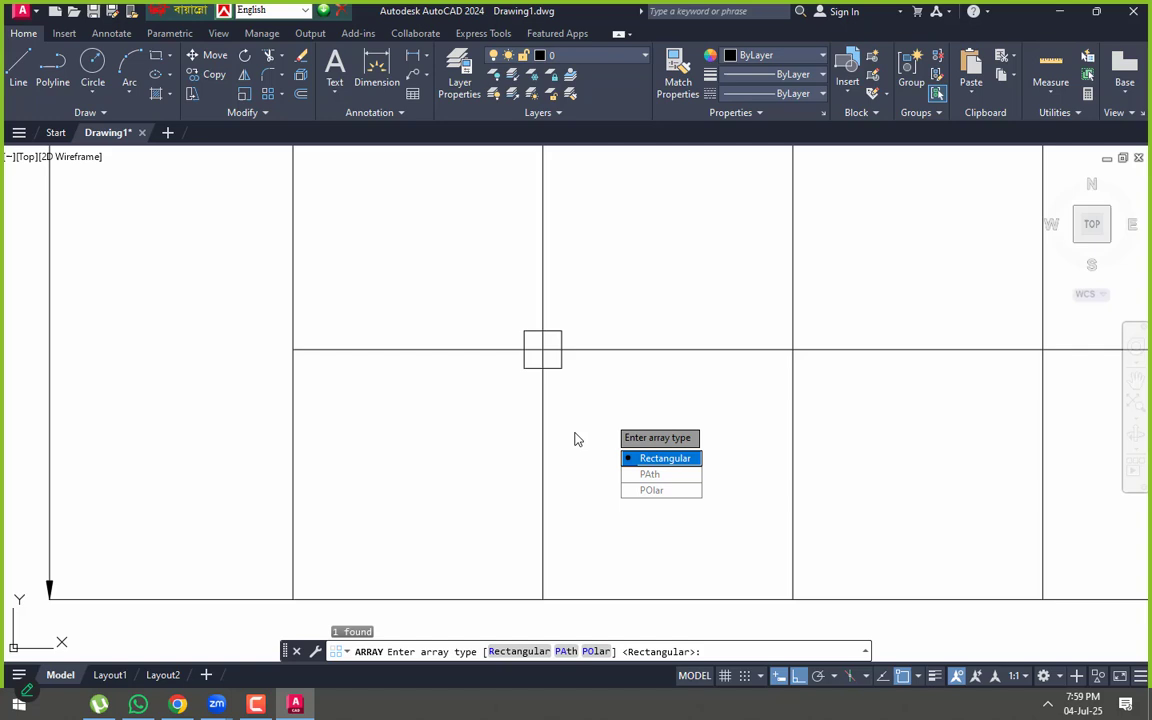
pyautogui.write('r')
pyautogui.press('Return')
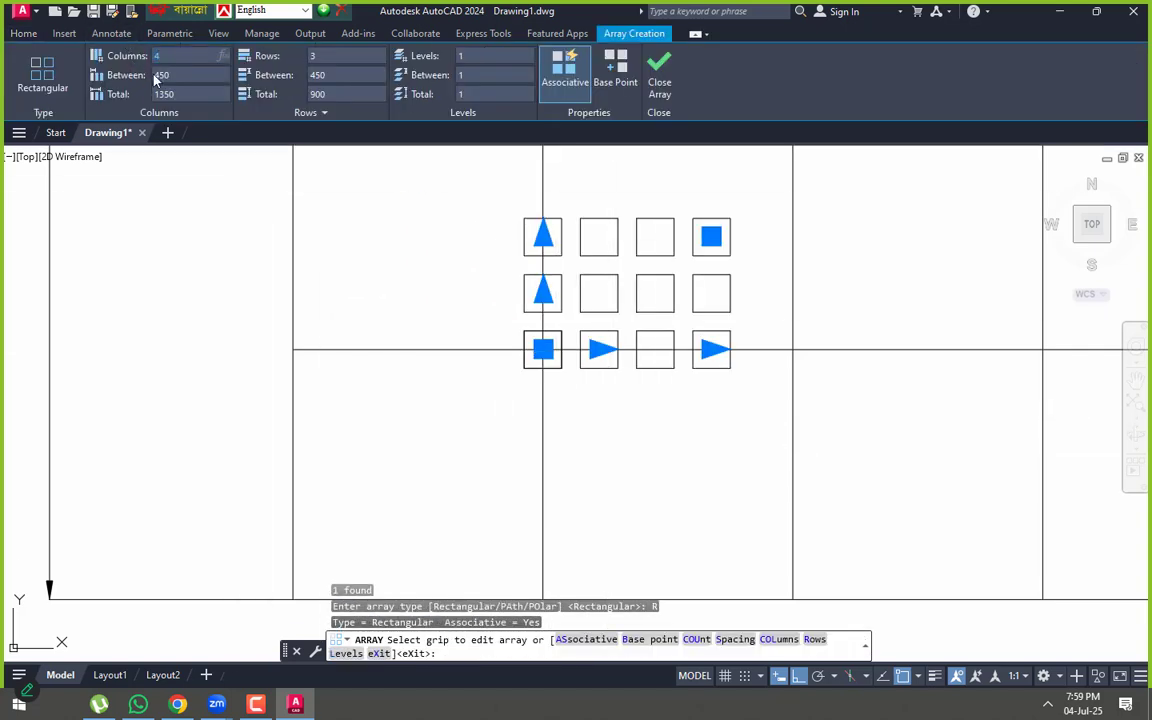
pyautogui.write('10')
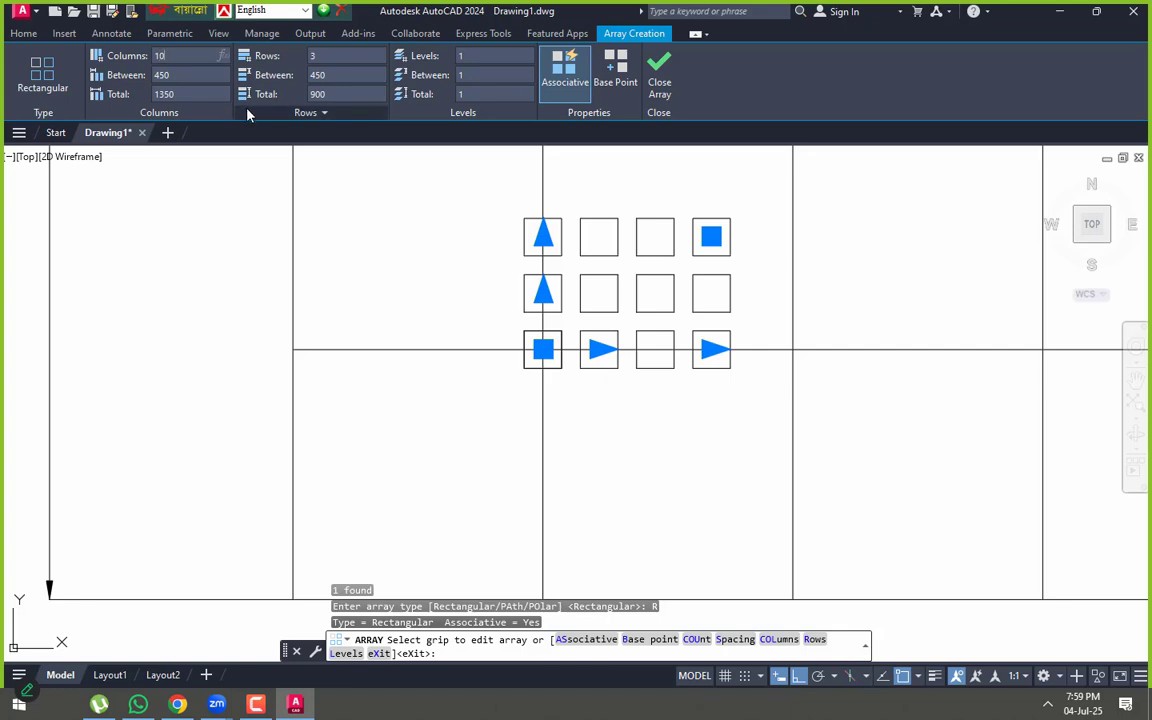
pyautogui.click(185, 75)
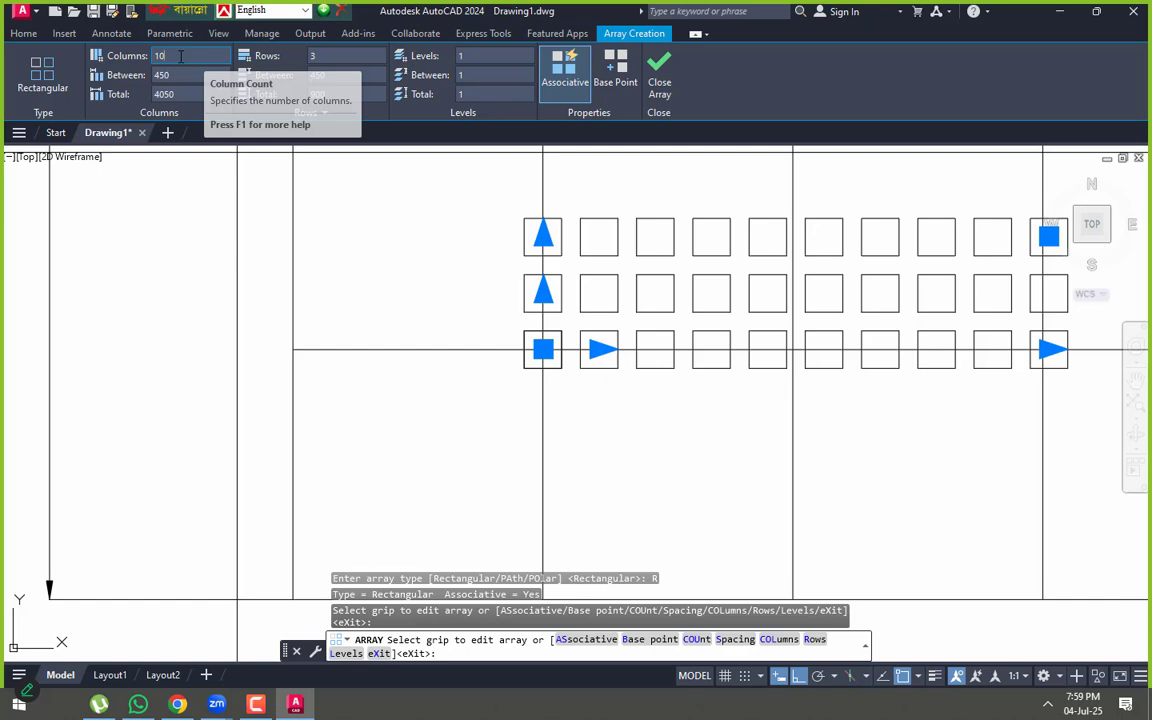
pyautogui.scroll(-2, 492, 282)
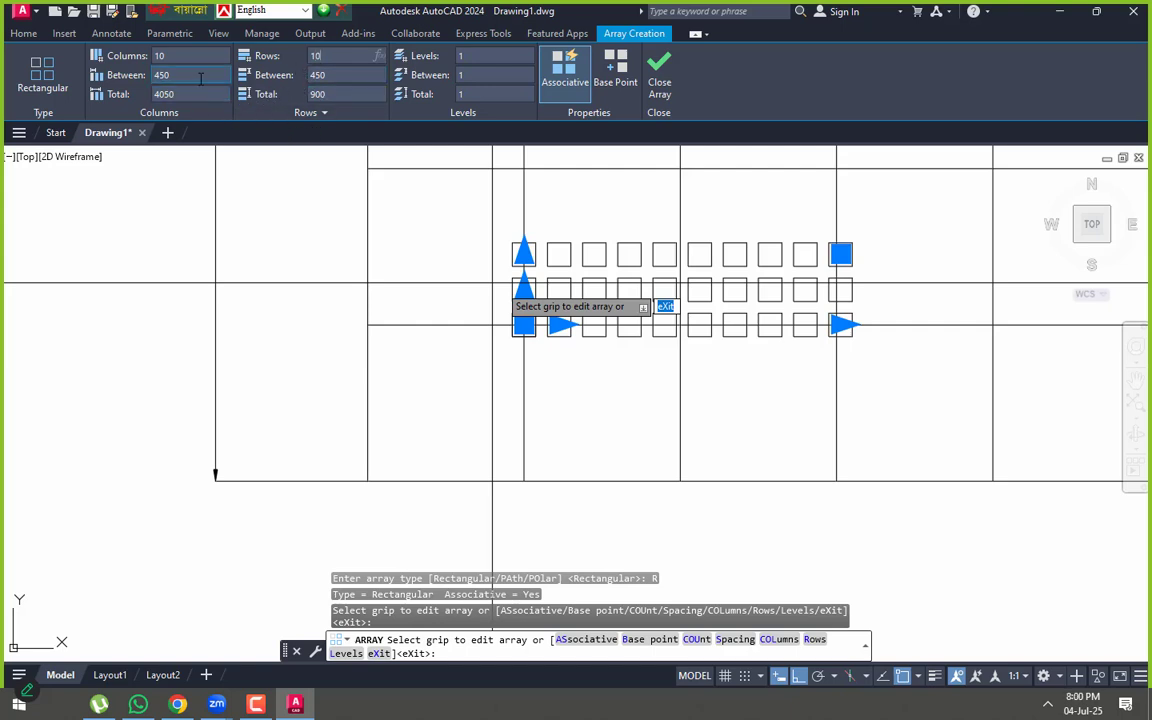
pyautogui.press('Return')
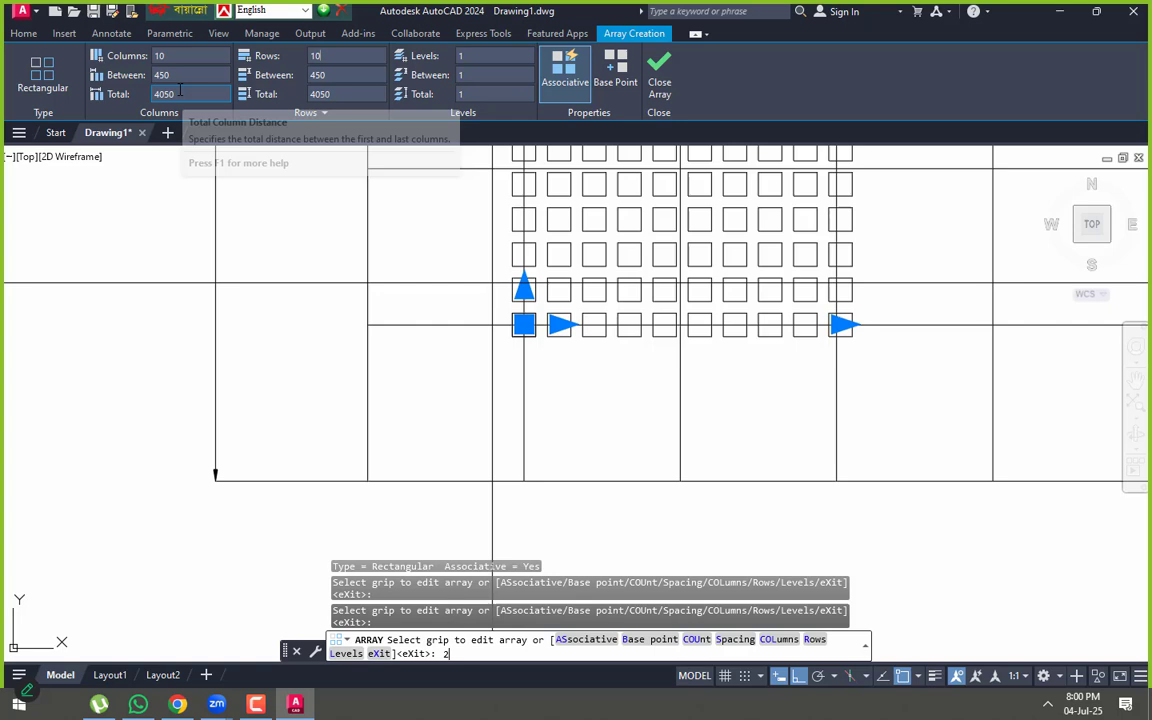
# - Set both the column spacing and the row spacing of the array to 2000 and finish it
pyautogui.write('2000')
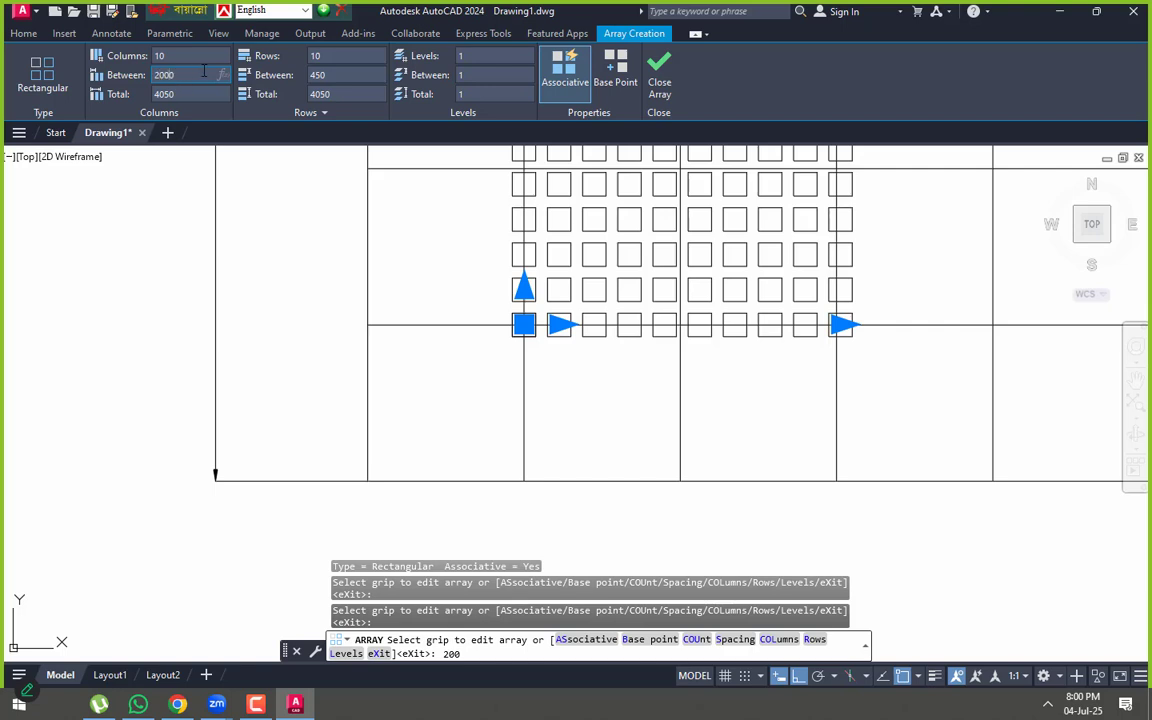
pyautogui.press('Return')
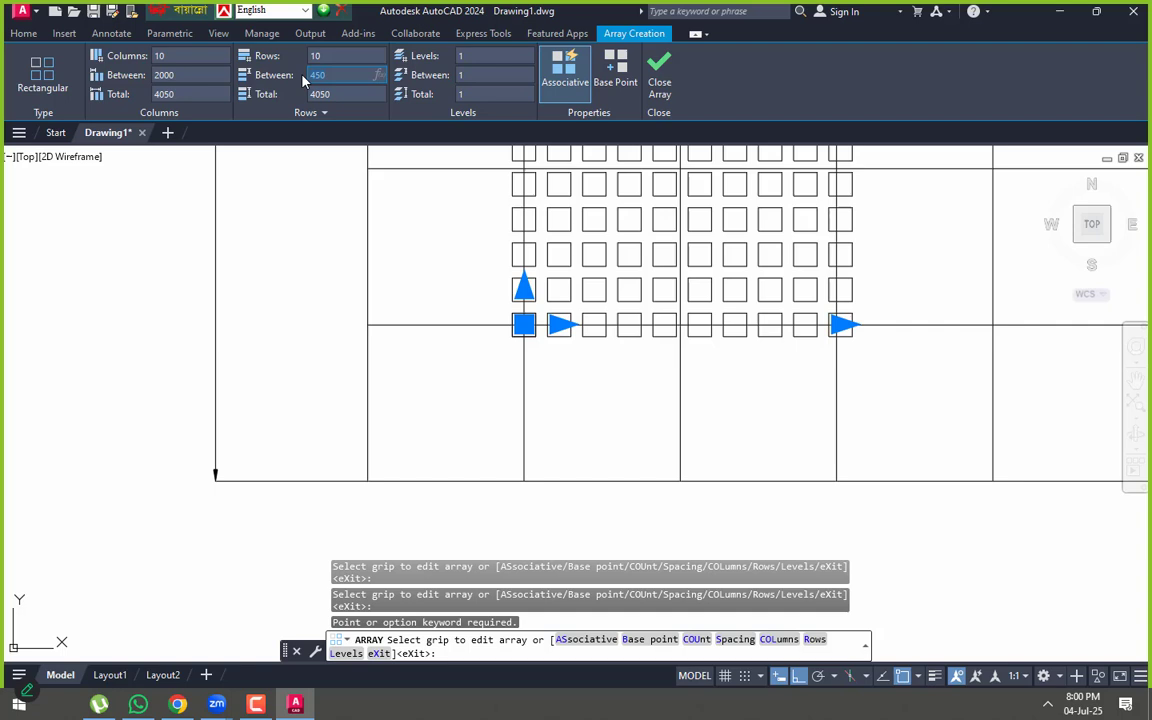
pyautogui.write('2000')
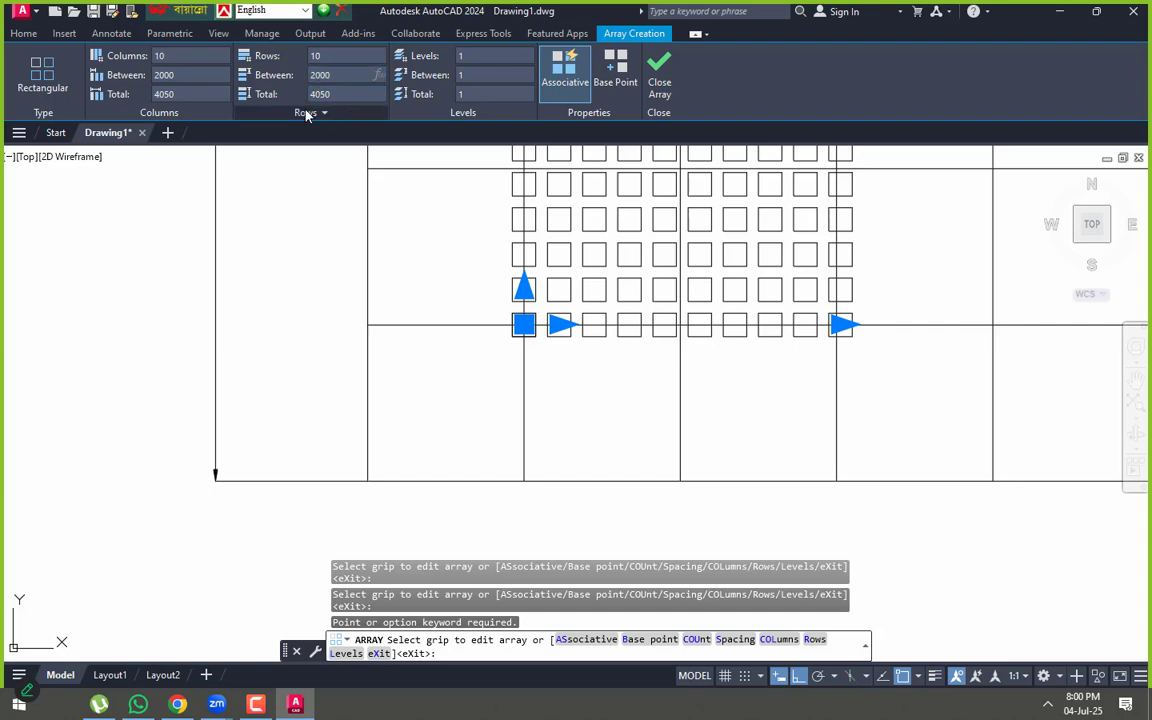
pyautogui.click(363, 281)
pyautogui.scroll(-6, 515, 389)
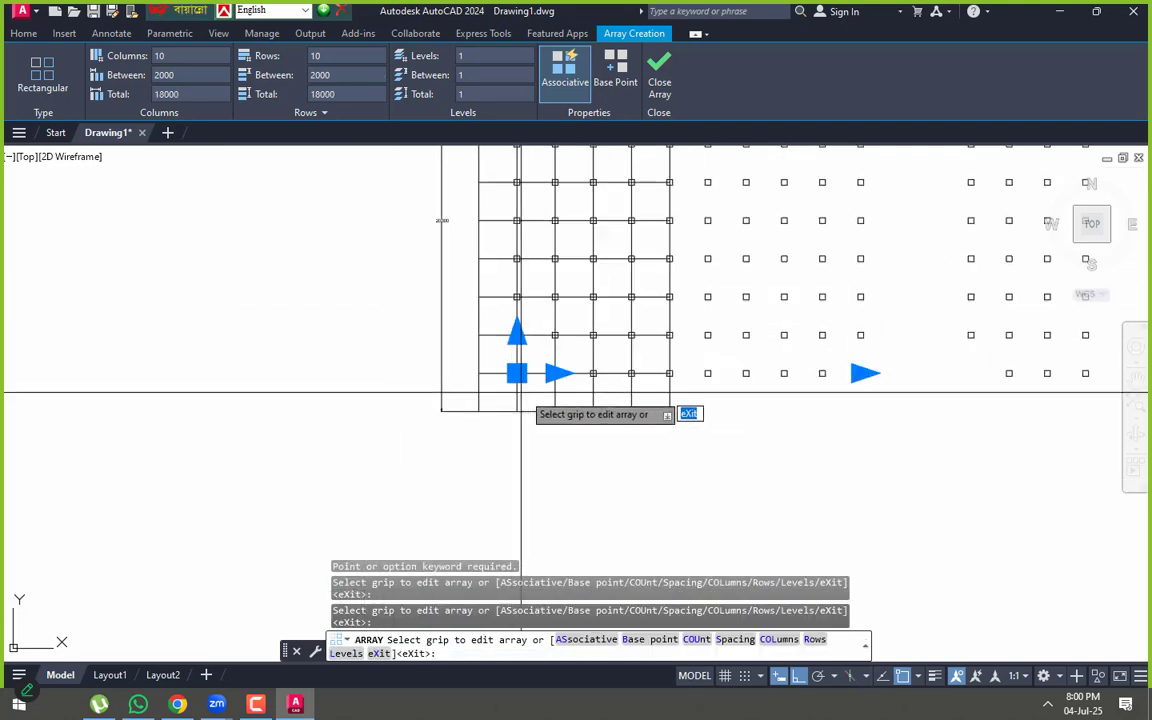
pyautogui.press('Escape')
# - Reduce the array to 4 columns with its column count grip so the squares stay on the grid's interior intersections
pyautogui.scroll(-4, 664, 366)
pyautogui.scroll(2, 612, 295)
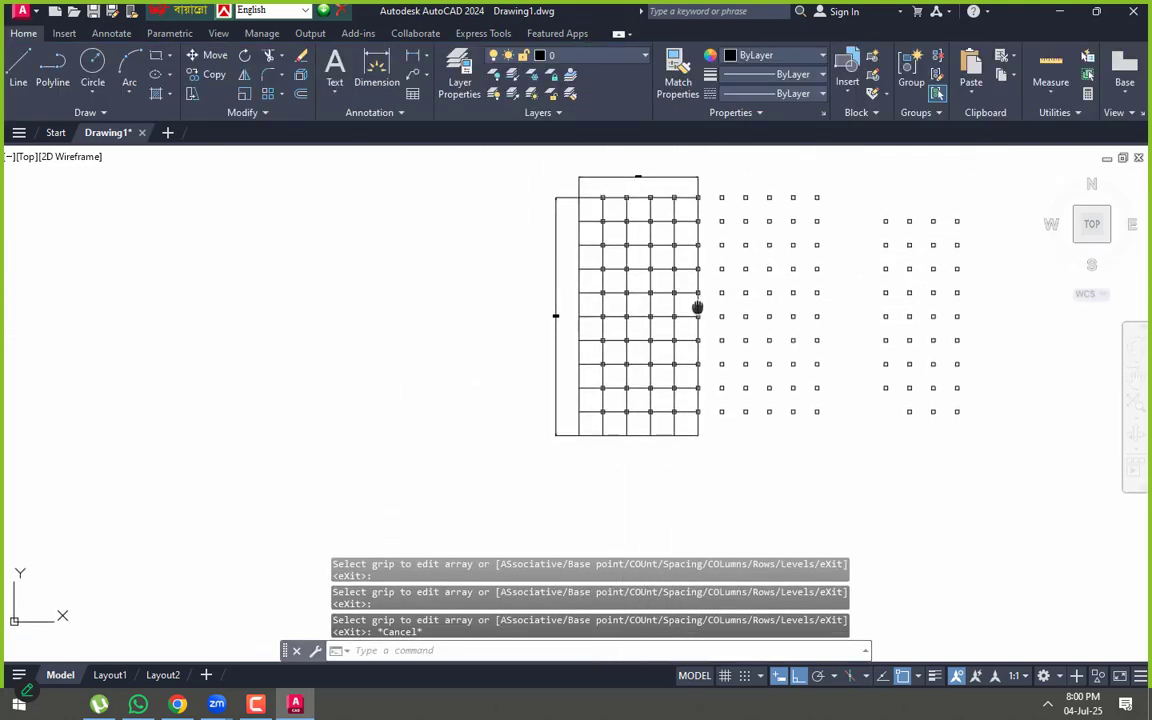
pyautogui.click(771, 319)
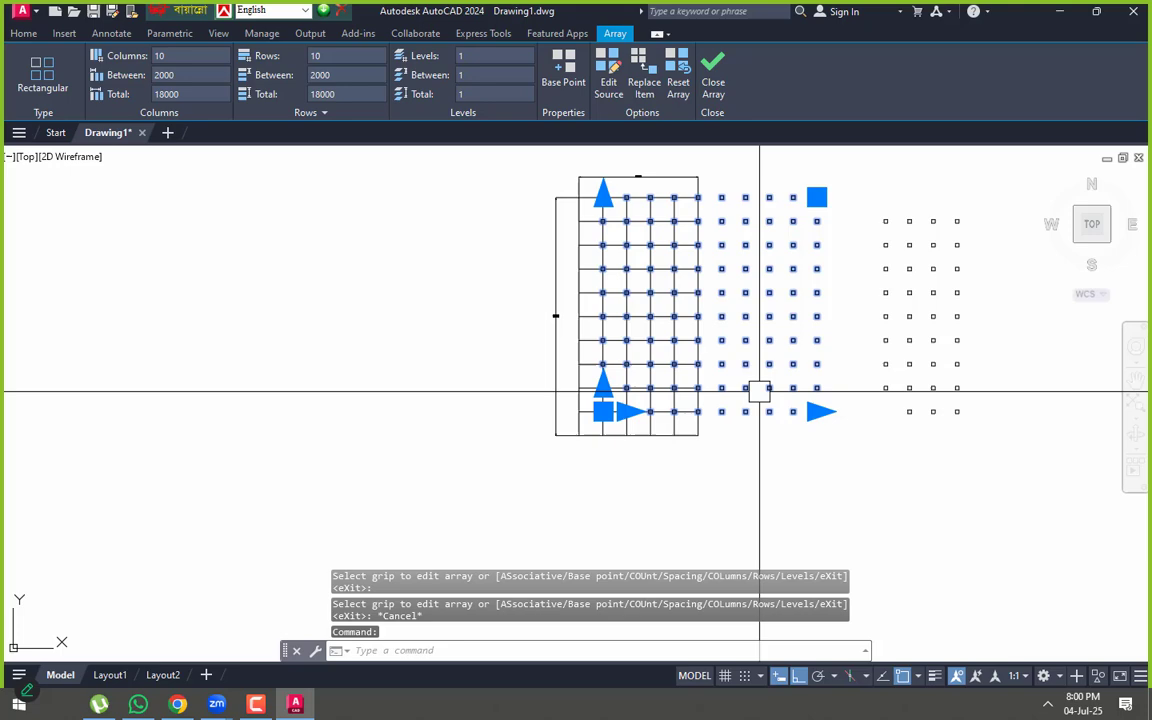
pyautogui.scroll(5, 818, 411)
pyautogui.click(842, 390)
pyautogui.scroll(4, 421, 400)
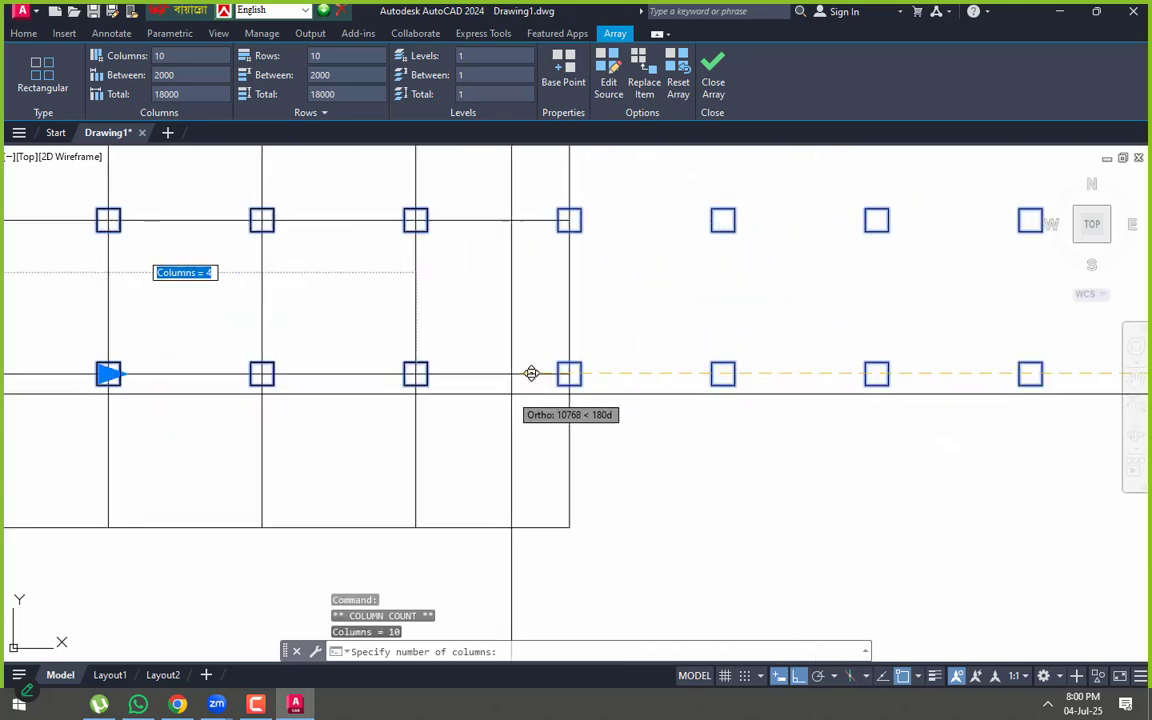
pyautogui.scroll(-4, 468, 393)
pyautogui.press('Escape')
pyautogui.press('Escape')
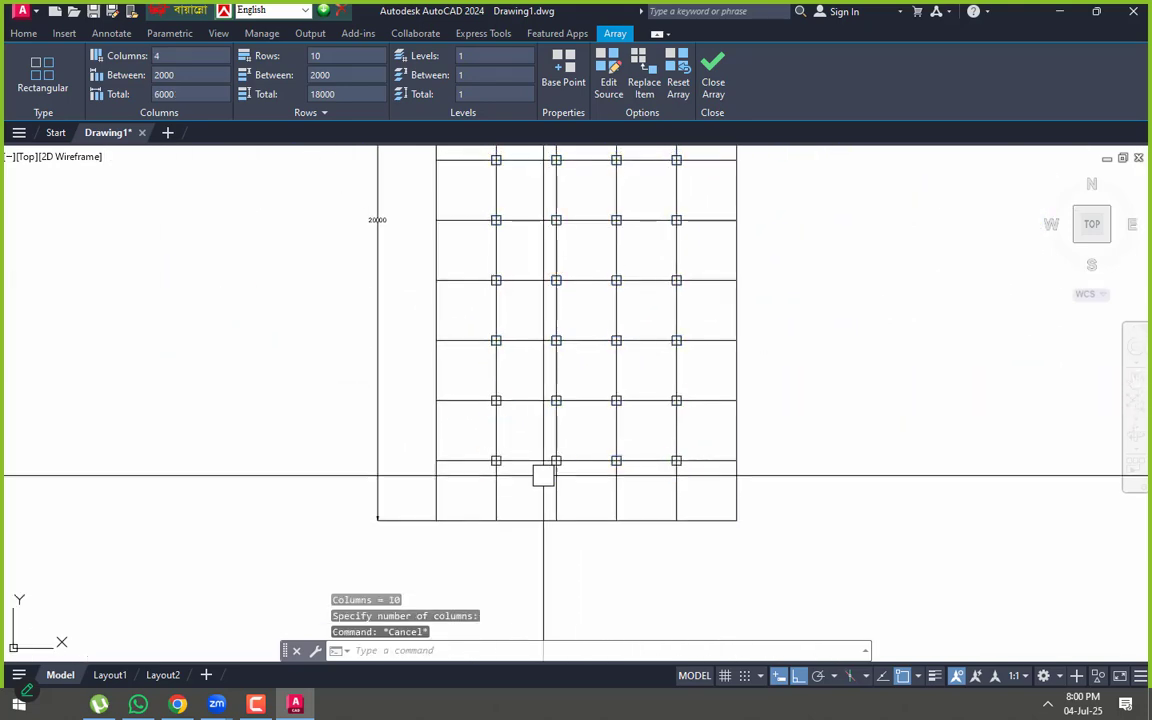
# - Examine how the arrayed squares sit on the grid intersections from the lowest row up to the top edge
pyautogui.scroll(2, 507, 478)
pyautogui.scroll(-4, 841, 463)
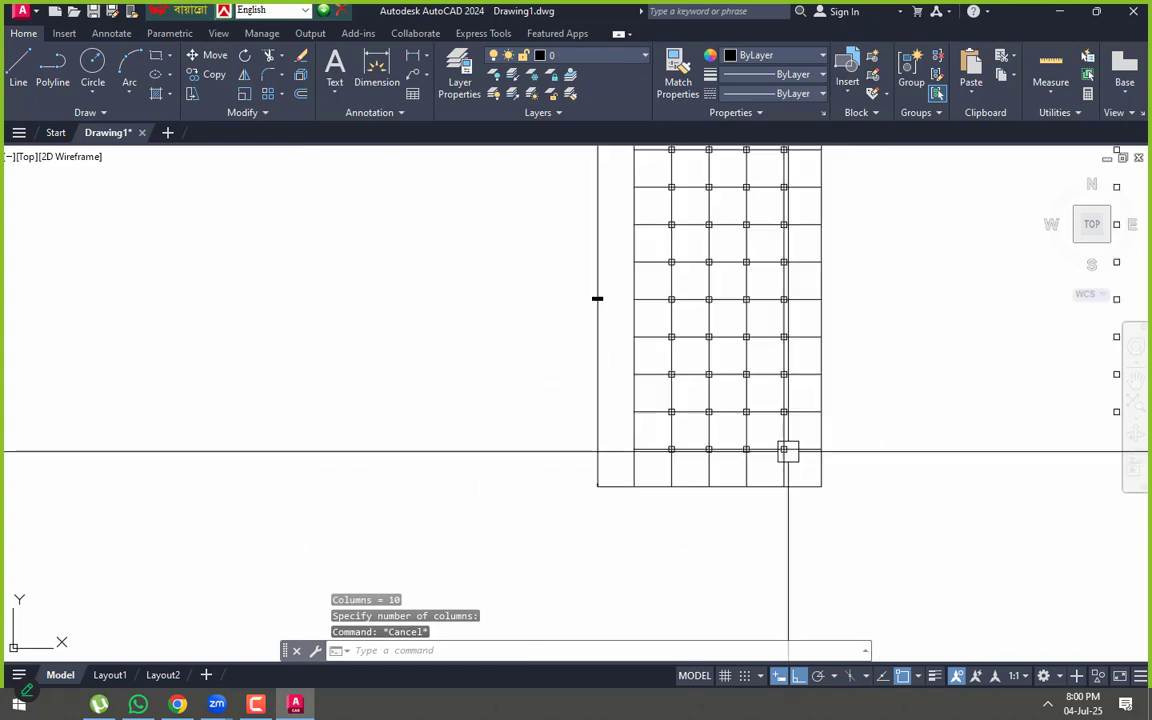
pyautogui.scroll(4, 614, 450)
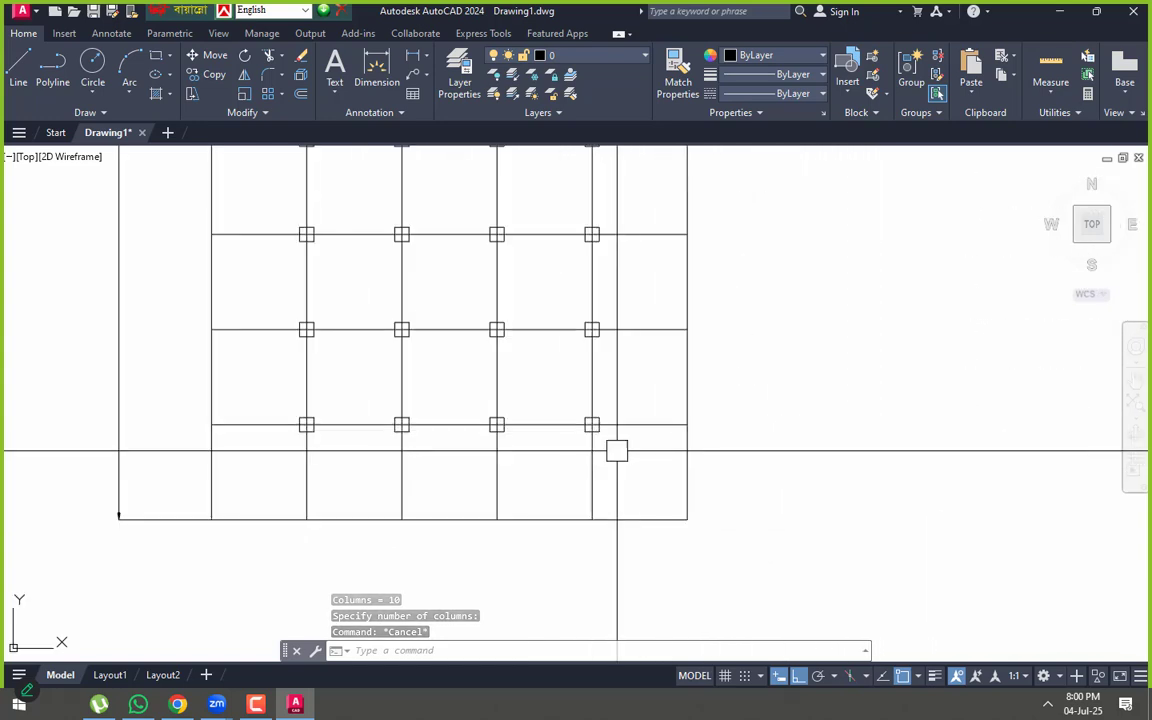
pyautogui.moveTo(450, 452); pyautogui.dragTo(516, 501, button='middle')
pyautogui.scroll(-4, 516, 501)
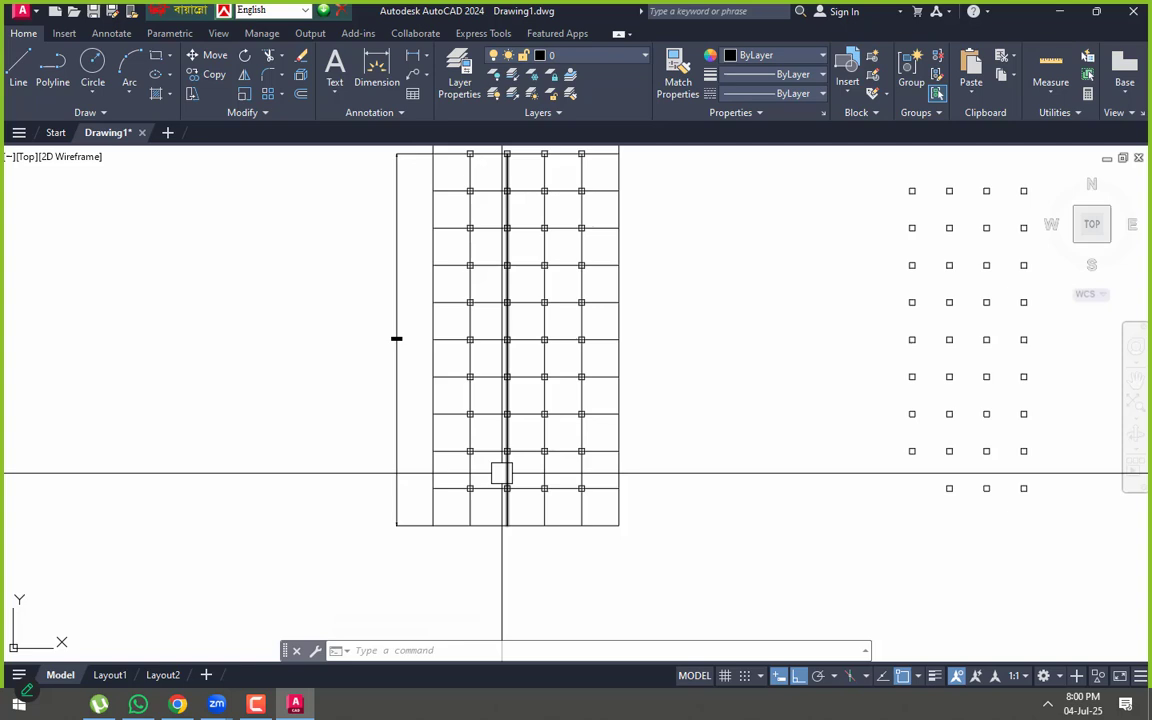
pyautogui.click(504, 470)
pyautogui.moveTo(496, 393); pyautogui.dragTo(501, 465, button='middle')
pyautogui.press('Escape')
pyautogui.press('Escape')
# - Pull the array's upper-right corner grip down one grid line to reduce it to 9 rows by 4 columns
pyautogui.scroll(4, 532, 280)
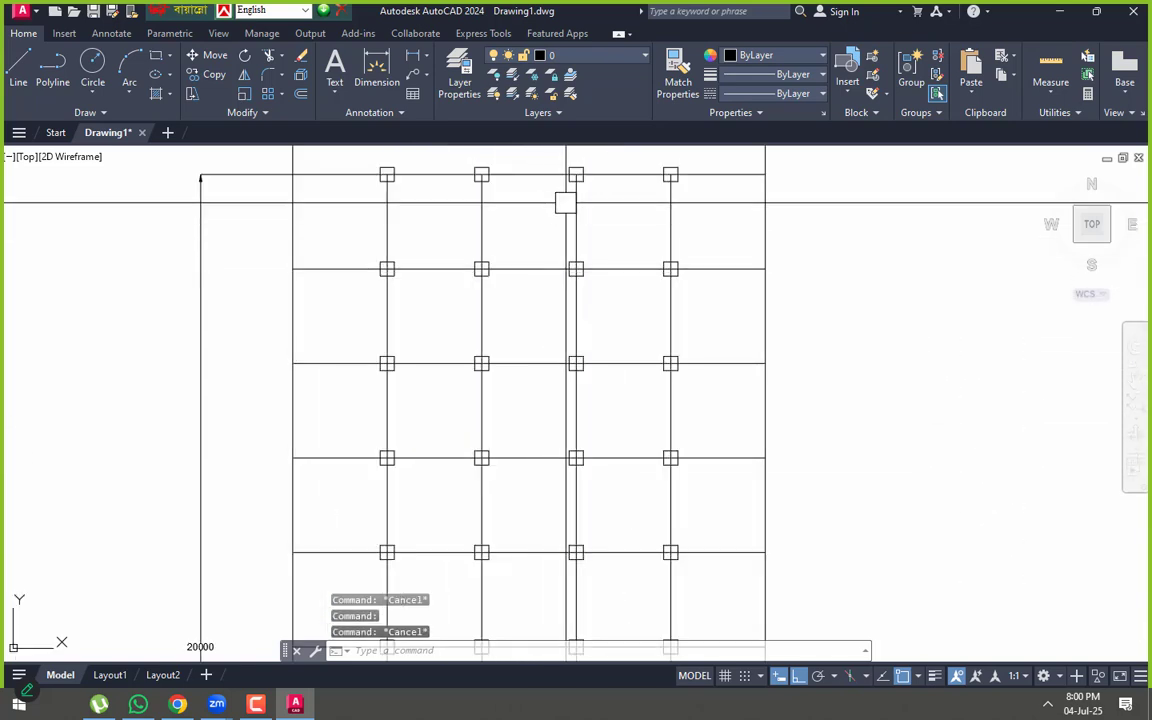
pyautogui.click(575, 160)
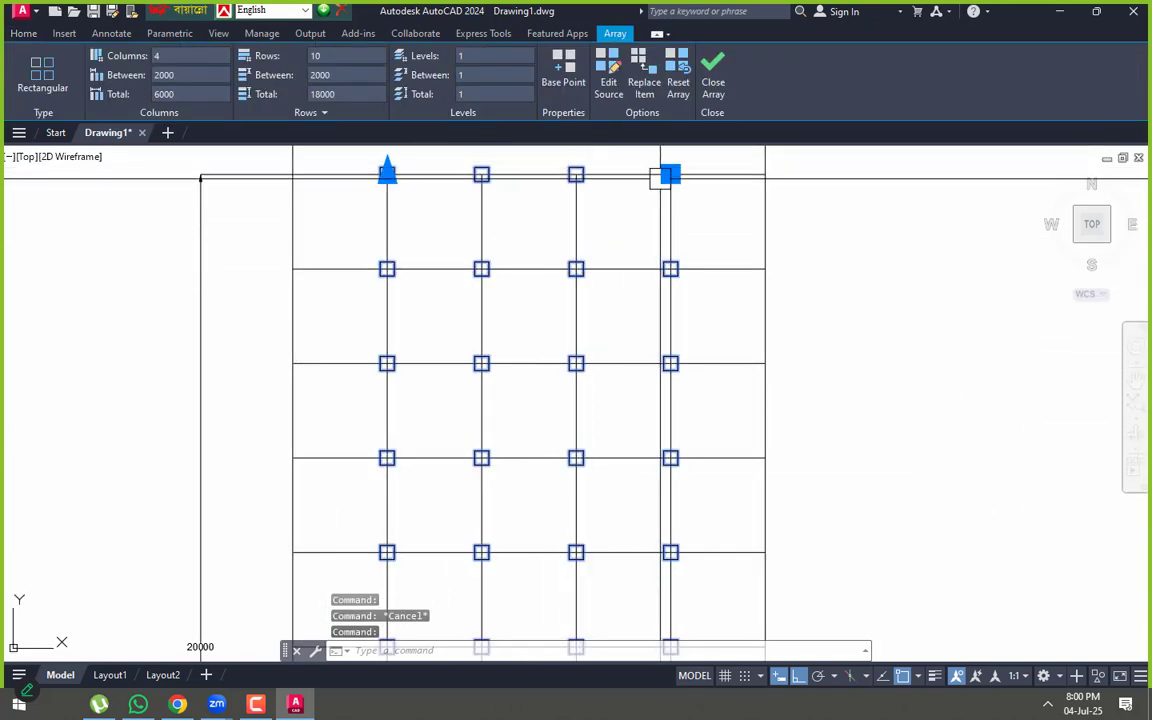
pyautogui.click(670, 174)
pyautogui.click(672, 266)
pyautogui.press('Escape')
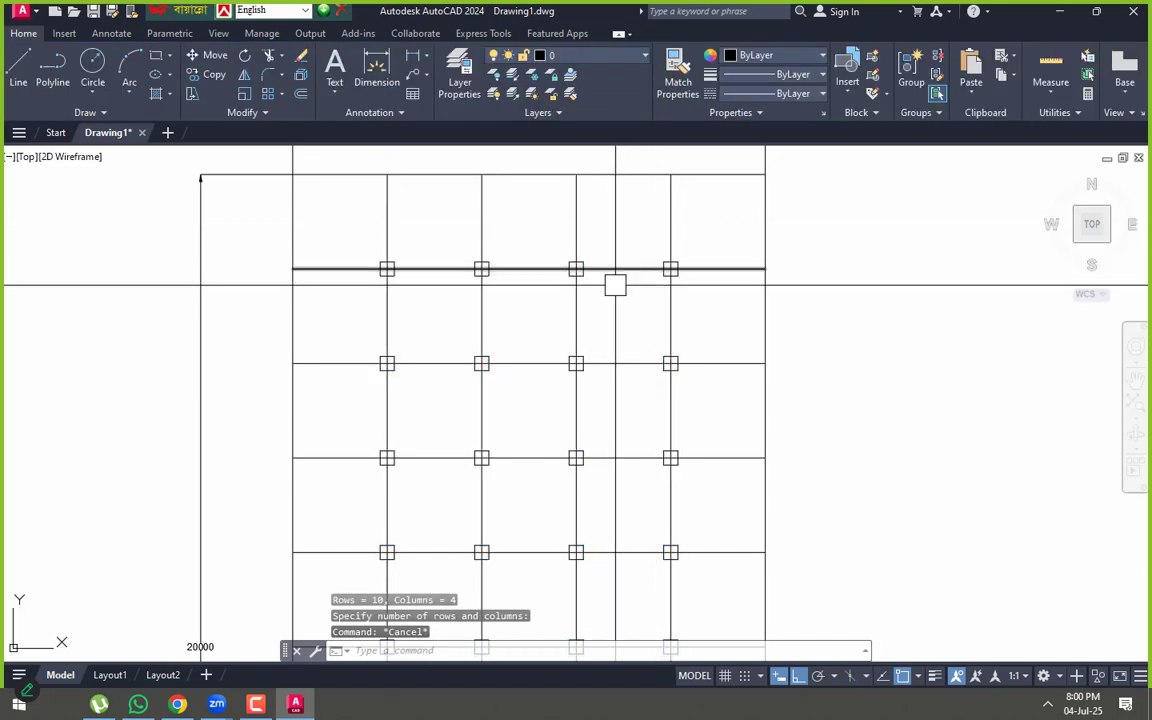
# - Select the array to review its row and column settings, and clear the selection
pyautogui.click(480, 577)
pyautogui.scroll(-2, 432, 340)
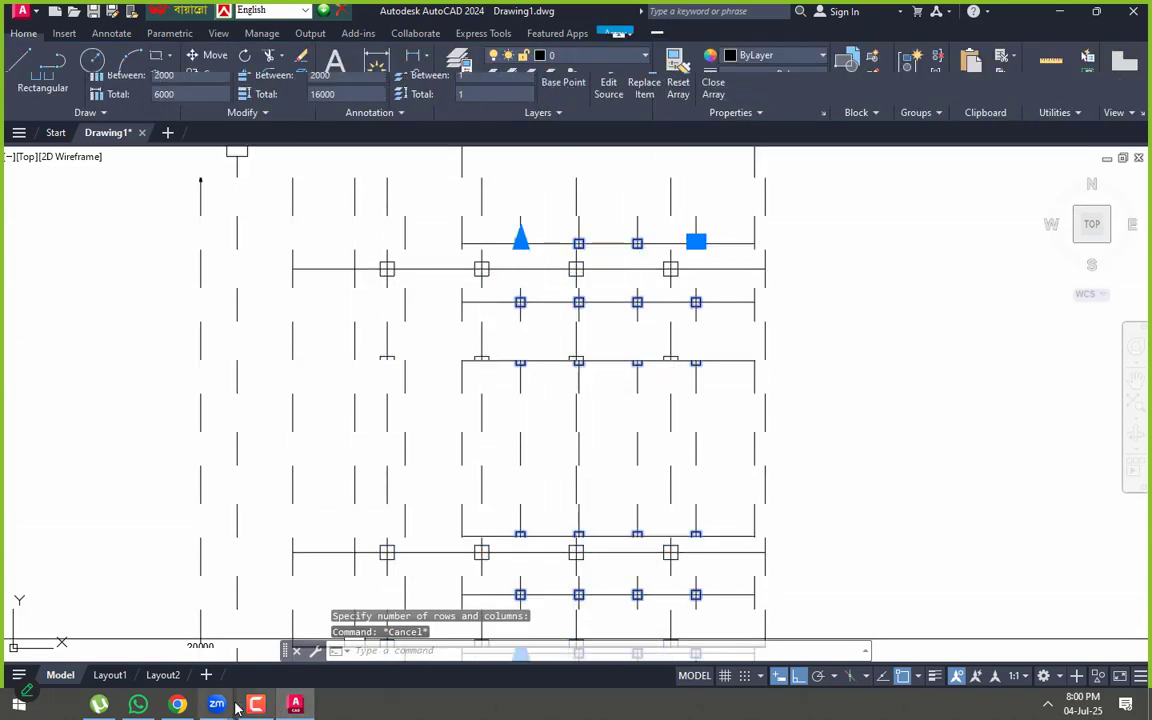
pyautogui.scroll(4, 521, 289)
pyautogui.press('Escape')
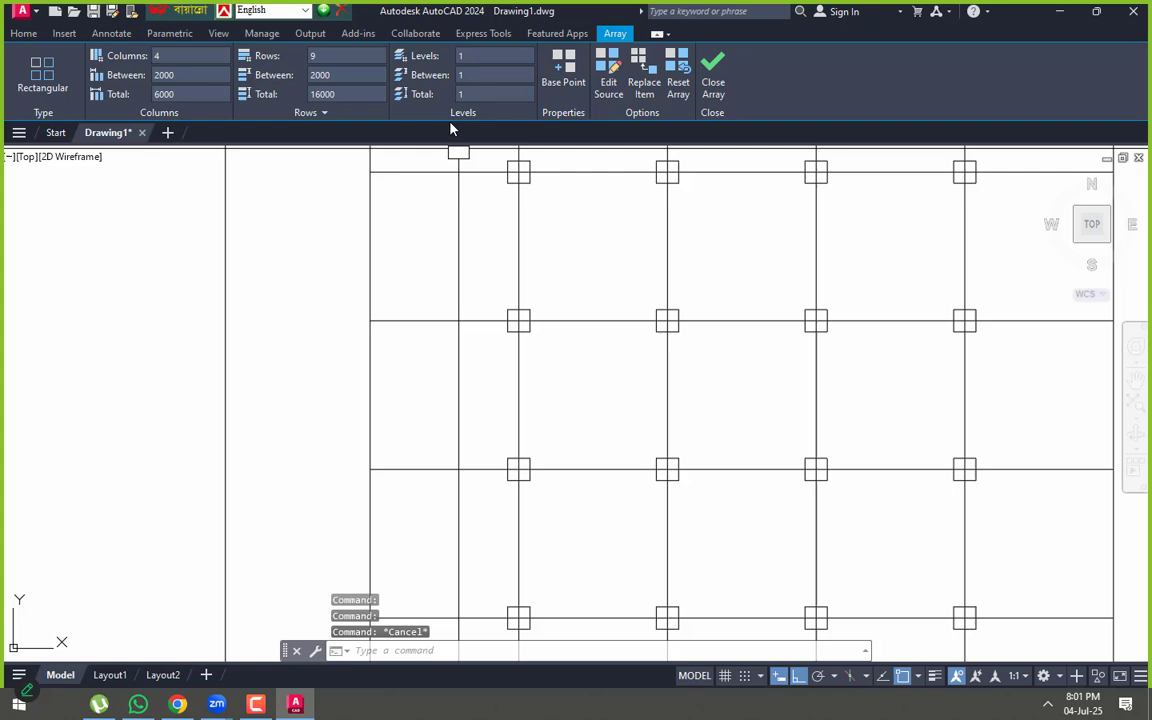
# - Dimension the horizontal centre-to-centre distance between two neighbouring squares, placing the dimension line above them
pyautogui.click(370, 68)
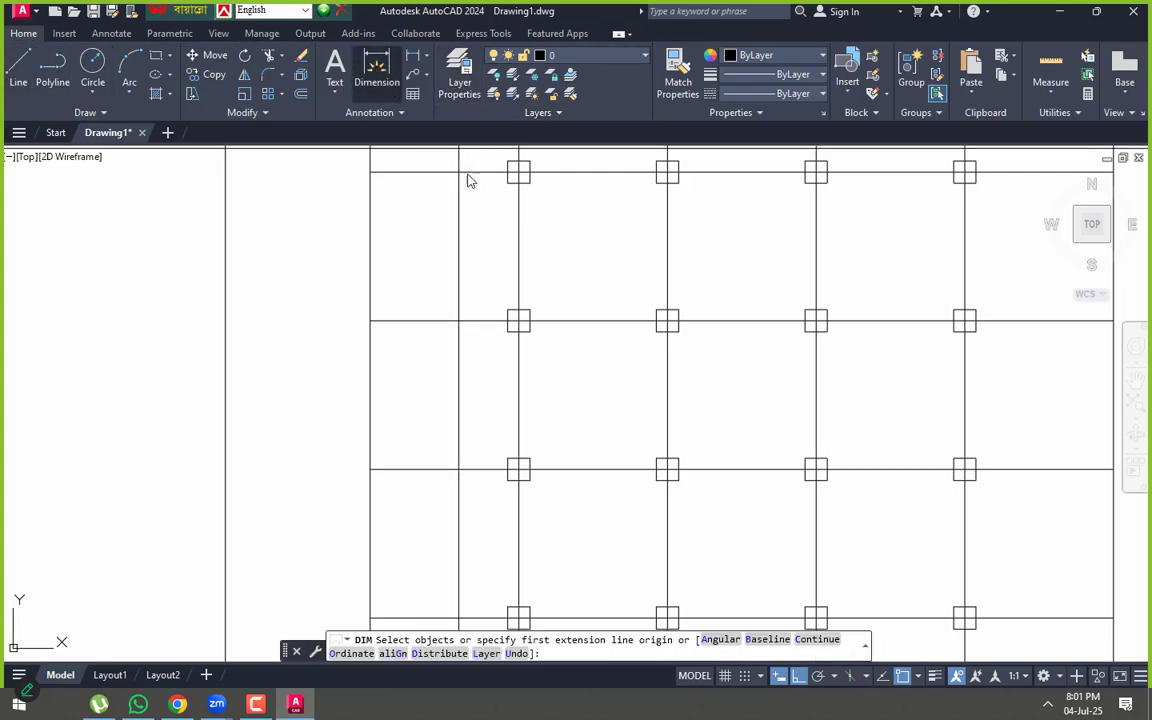
pyautogui.scroll(4, 496, 316)
pyautogui.click(497, 318)
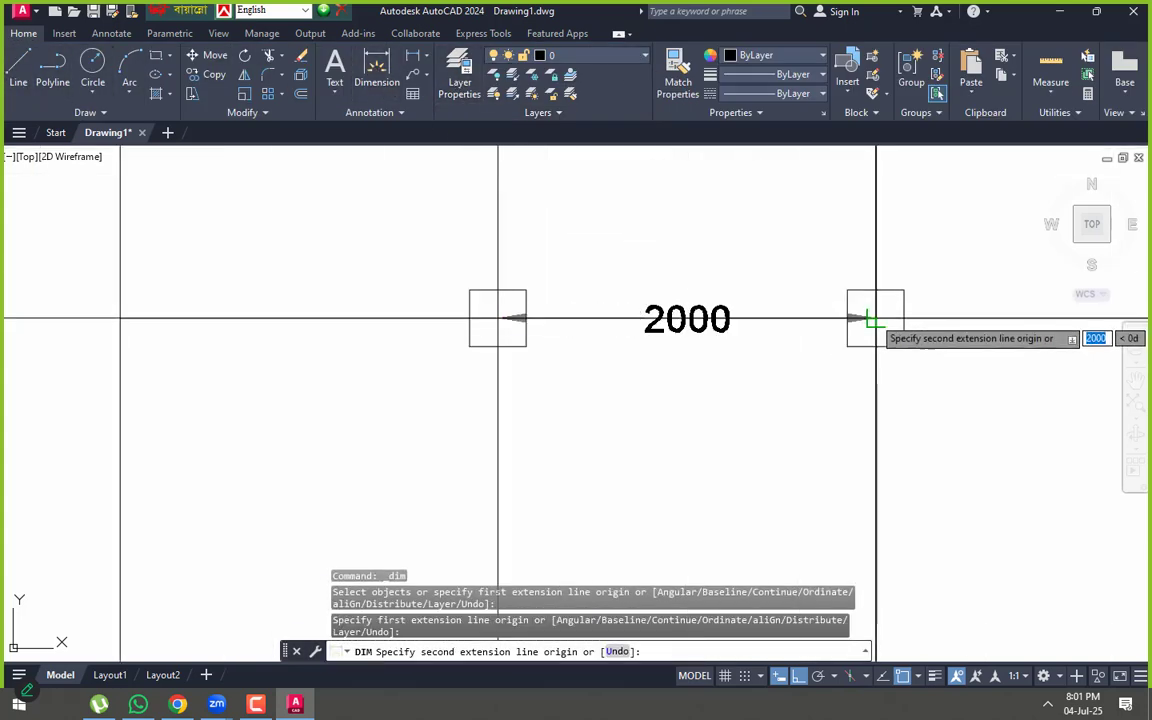
pyautogui.click(875, 318)
pyautogui.click(876, 212)
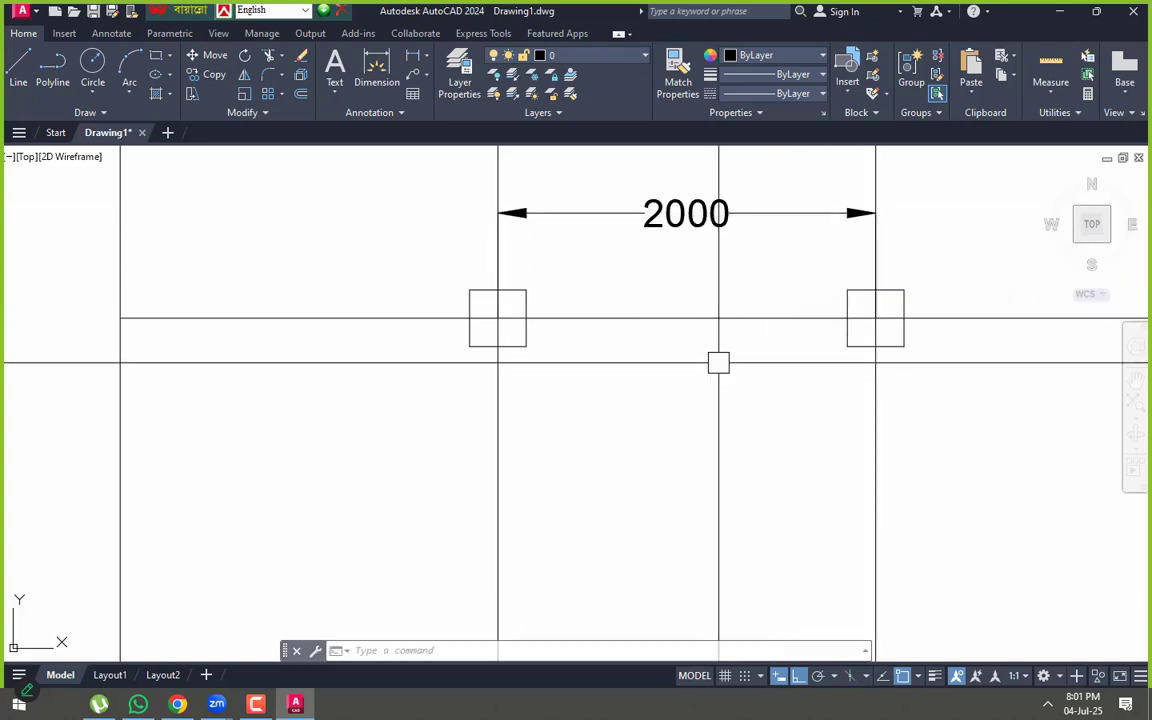
# - Dimension the vertical centre-to-centre distance between two squares in the first column, placing the dimension line to their right
pyautogui.scroll(-4, 703, 366)
pyautogui.moveTo(627, 347); pyautogui.dragTo(622, 424, button='middle')
pyautogui.scroll(2, 622, 424)
pyautogui.click(602, 430)
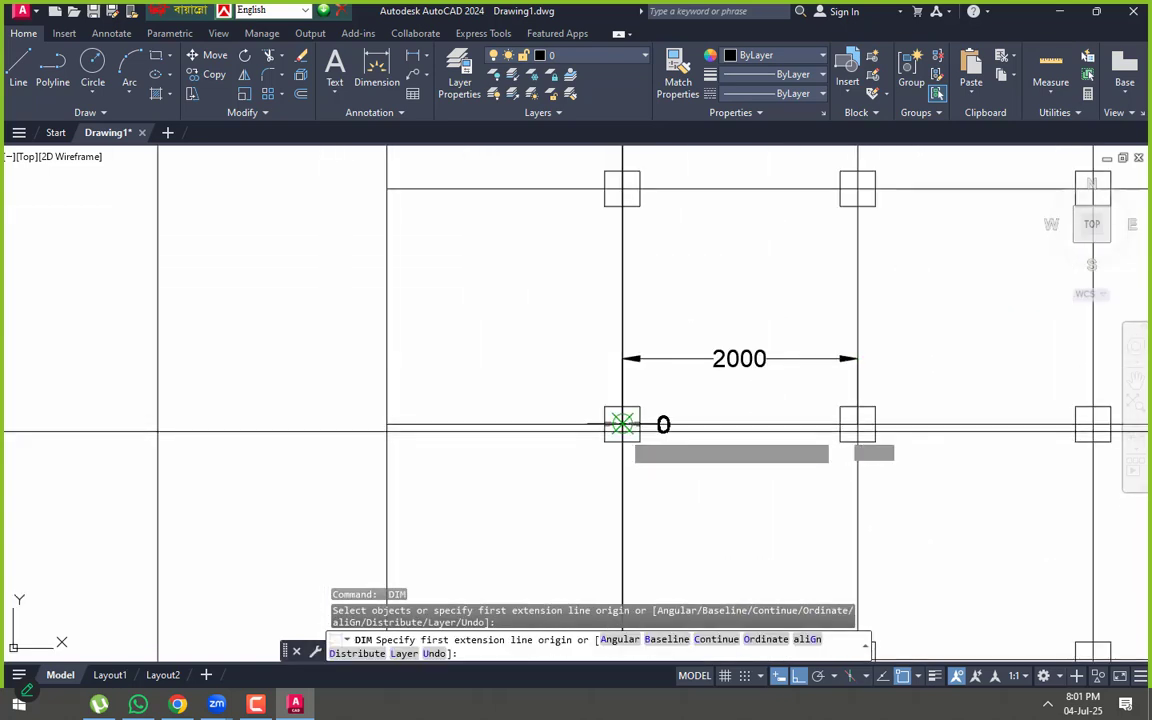
pyautogui.click(621, 188)
pyautogui.click(700, 197)
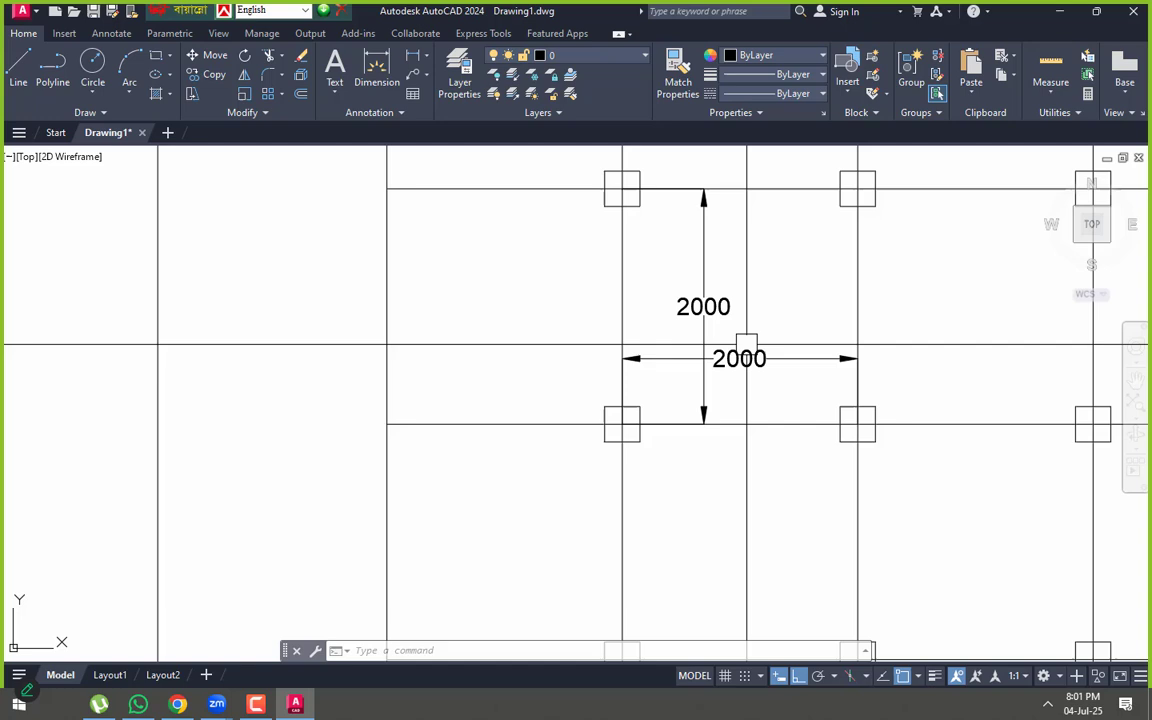
pyautogui.moveTo(743, 340); pyautogui.dragTo(643, 337, button='middle')
pyautogui.press('Escape')
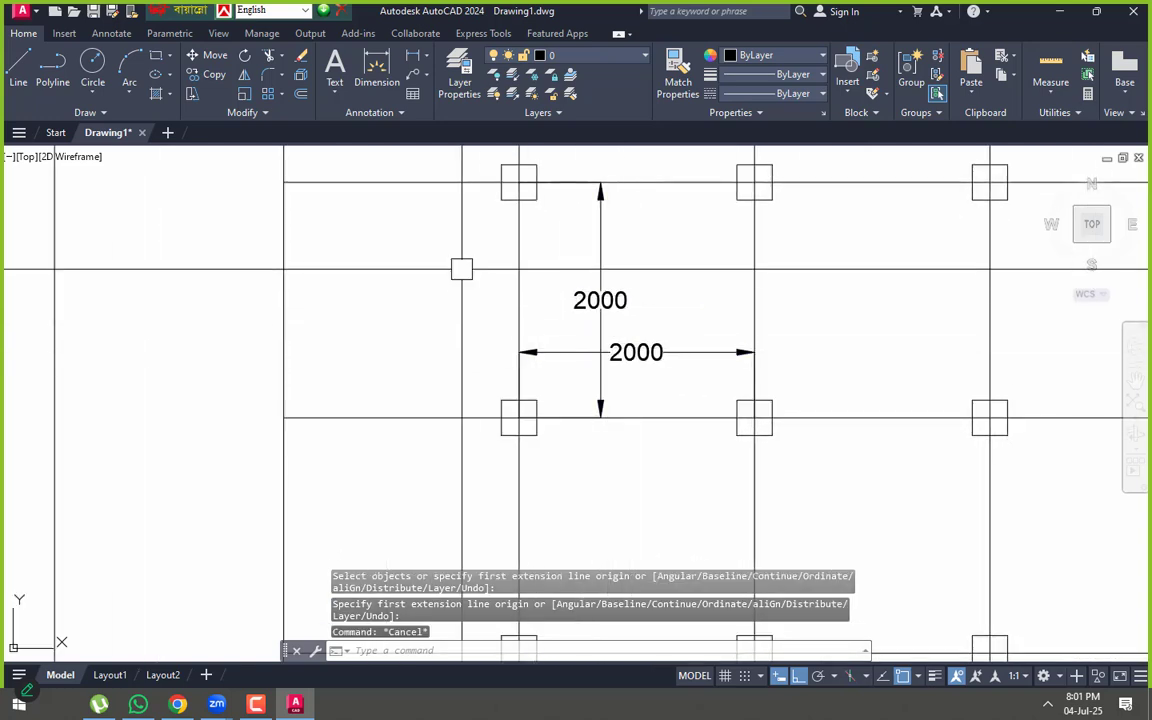
# - Compare the array's column and row spacing settings with the two dimensions between the squares
pyautogui.click(506, 198)
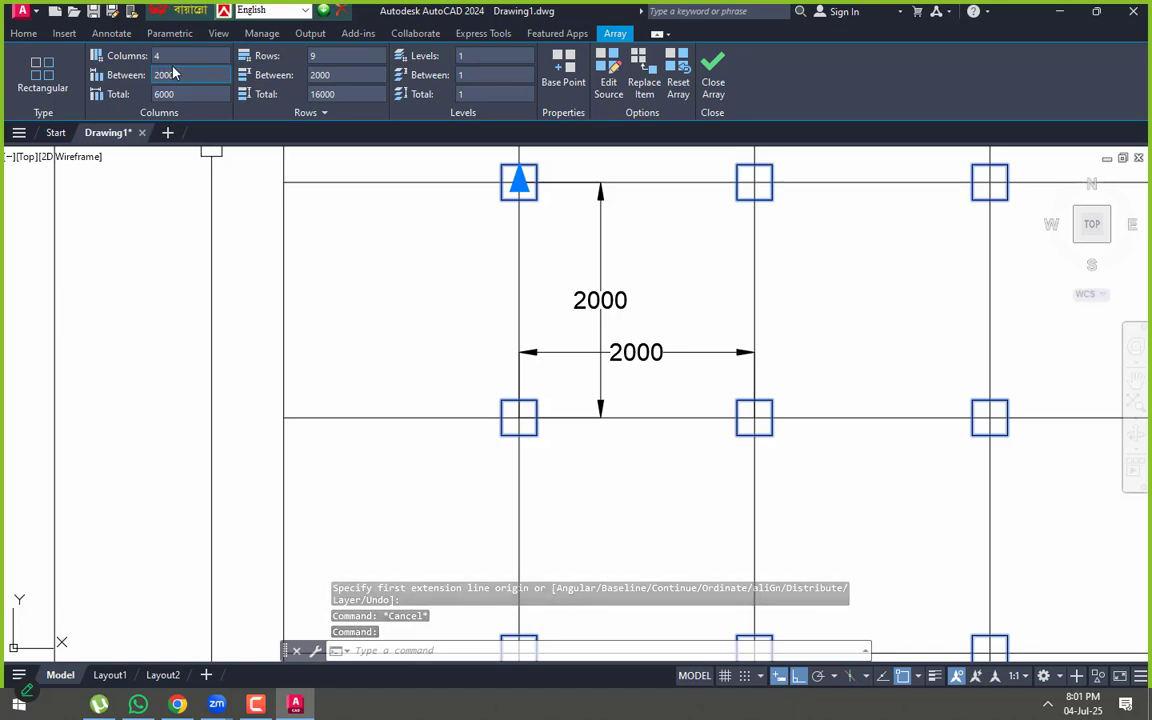
pyautogui.click(173, 74)
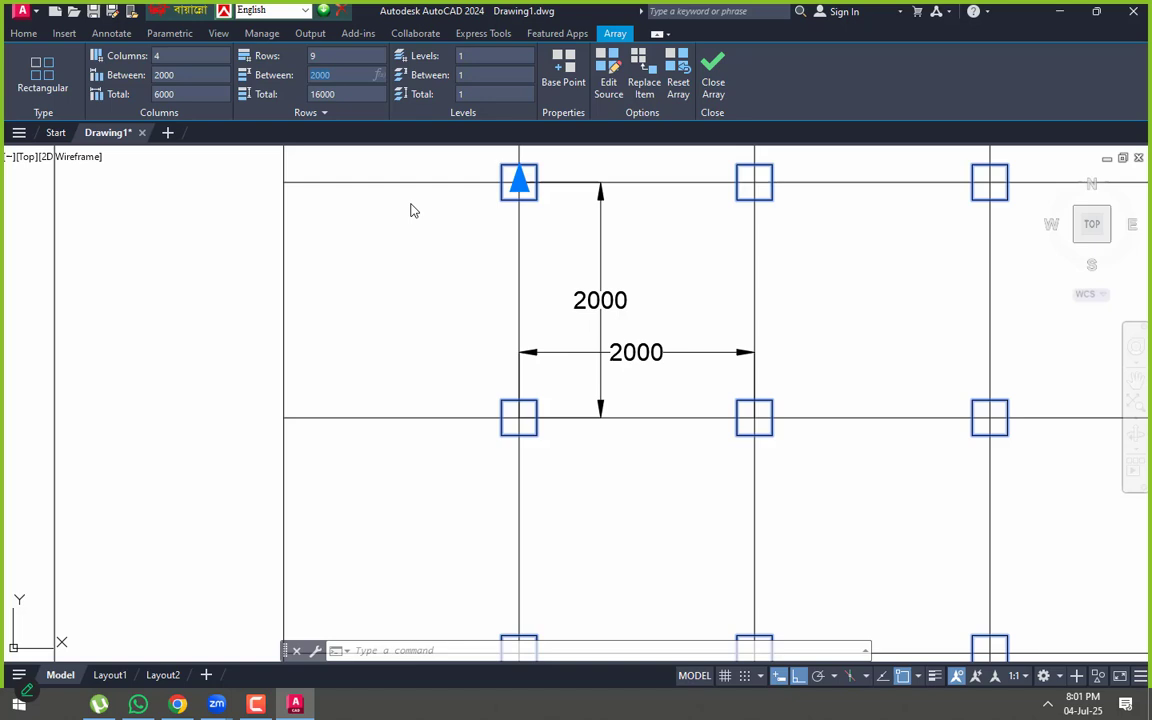
pyautogui.scroll(-6, 470, 338)
pyautogui.scroll(4, 538, 352)
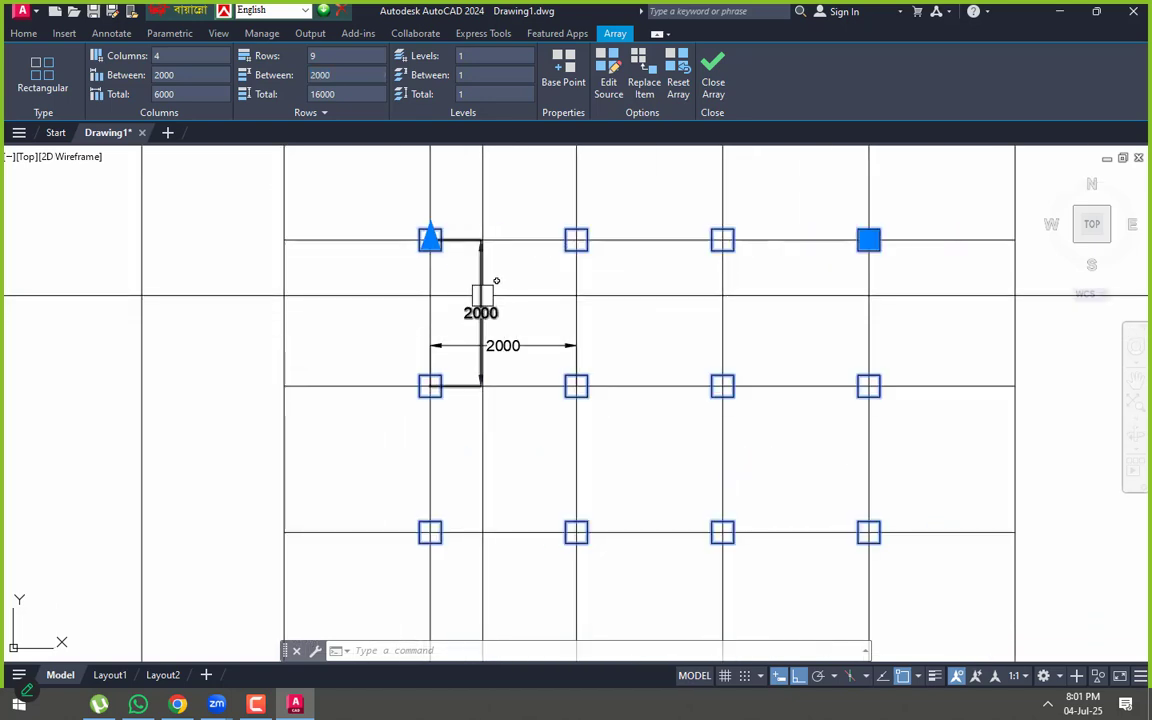
# - Select the two spacing dimensions together with the array of squares, and clear the selection
pyautogui.click(484, 290)
pyautogui.click(532, 340)
pyautogui.moveTo(529, 347); pyautogui.dragTo(620, 316, button='middle')
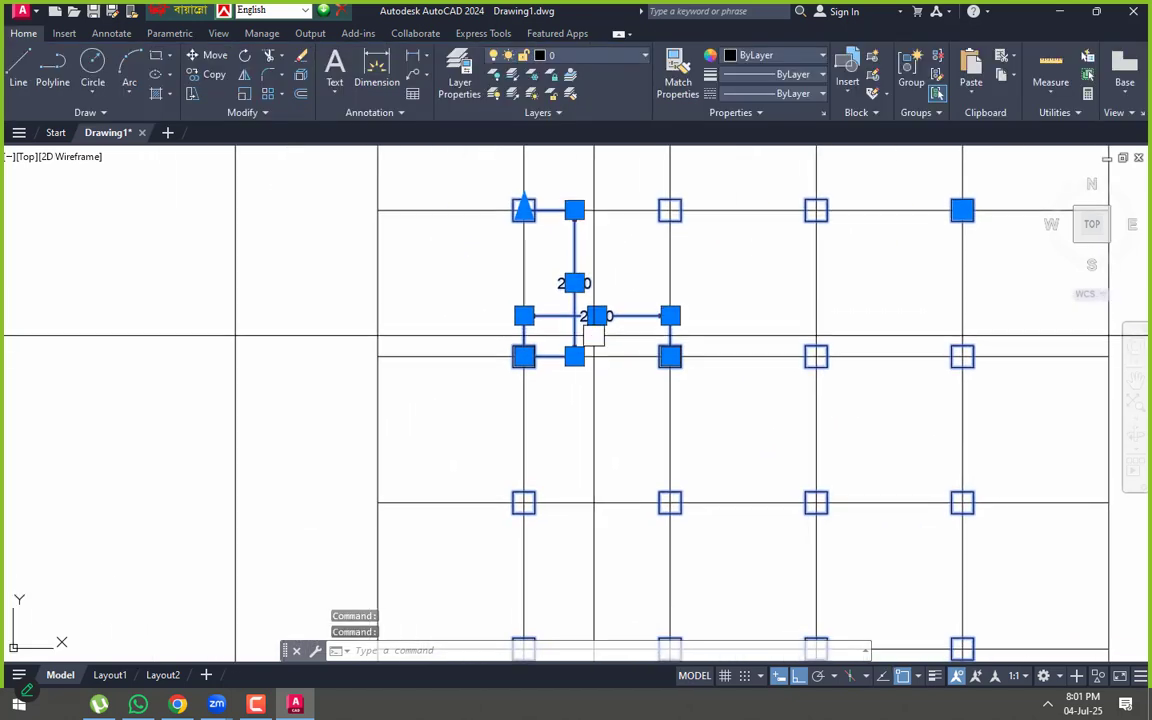
pyautogui.press('Escape')
pyautogui.scroll(-4, 560, 330)
pyautogui.scroll(-2, 660, 475)
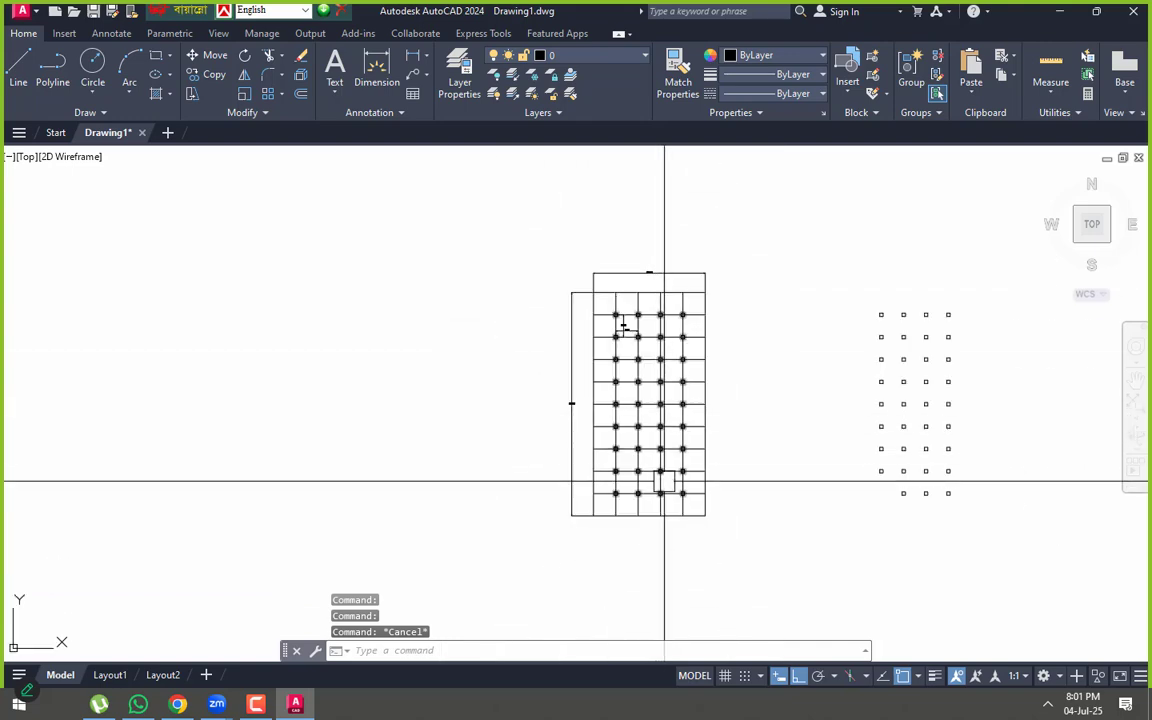
# - Examine the column and row counts and spacings of the array on the grid, and clear the selection
pyautogui.scroll(4, 663, 507)
pyautogui.click(643, 424)
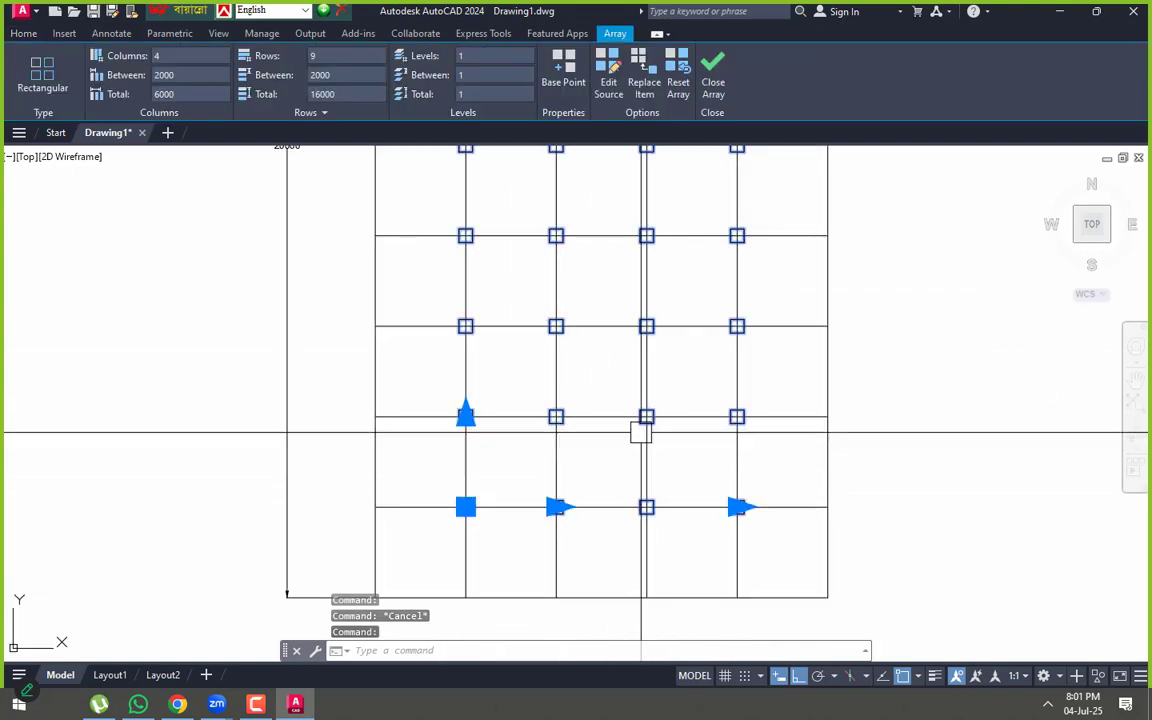
pyautogui.scroll(-4, 509, 452)
pyautogui.press('Escape')
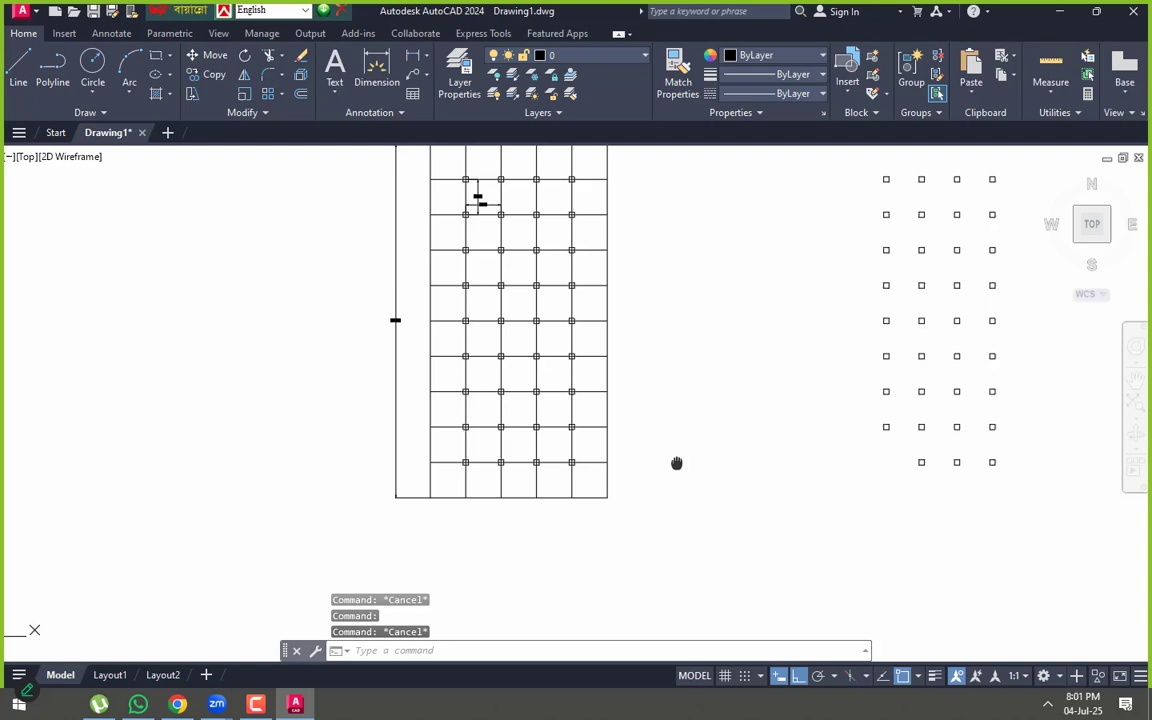
pyautogui.scroll(-3, 627, 450)
pyautogui.scroll(5, 477, 416)
pyautogui.scroll(4, 477, 416)
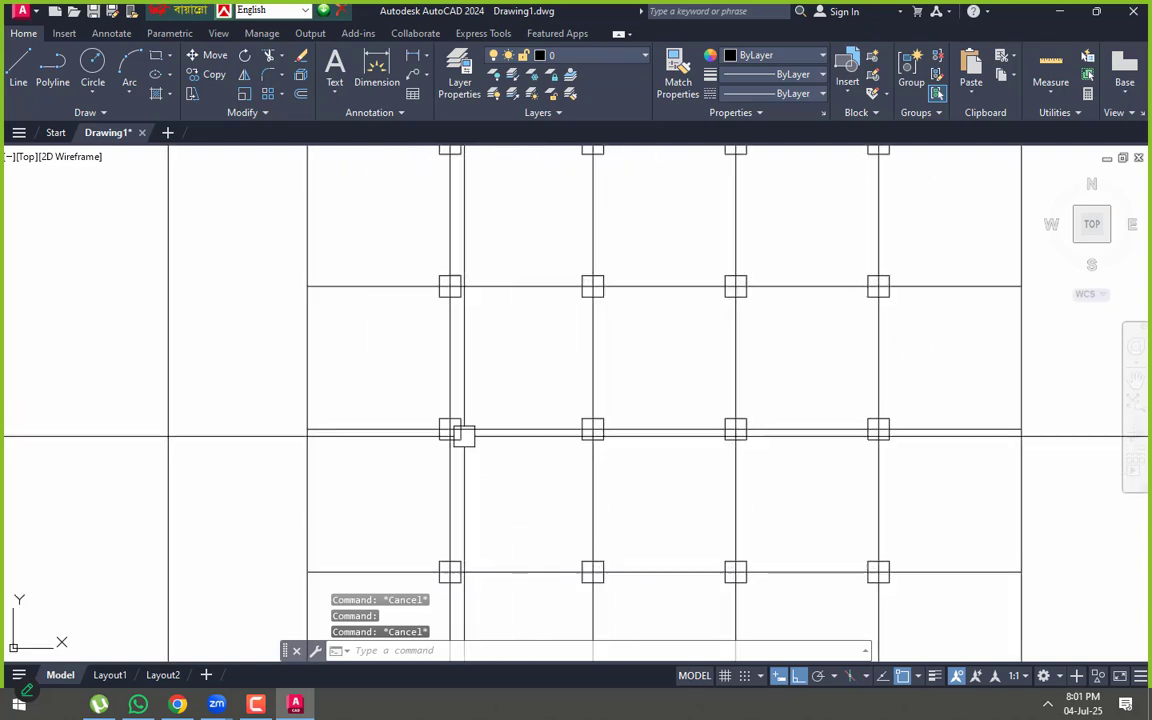
pyautogui.click(465, 432)
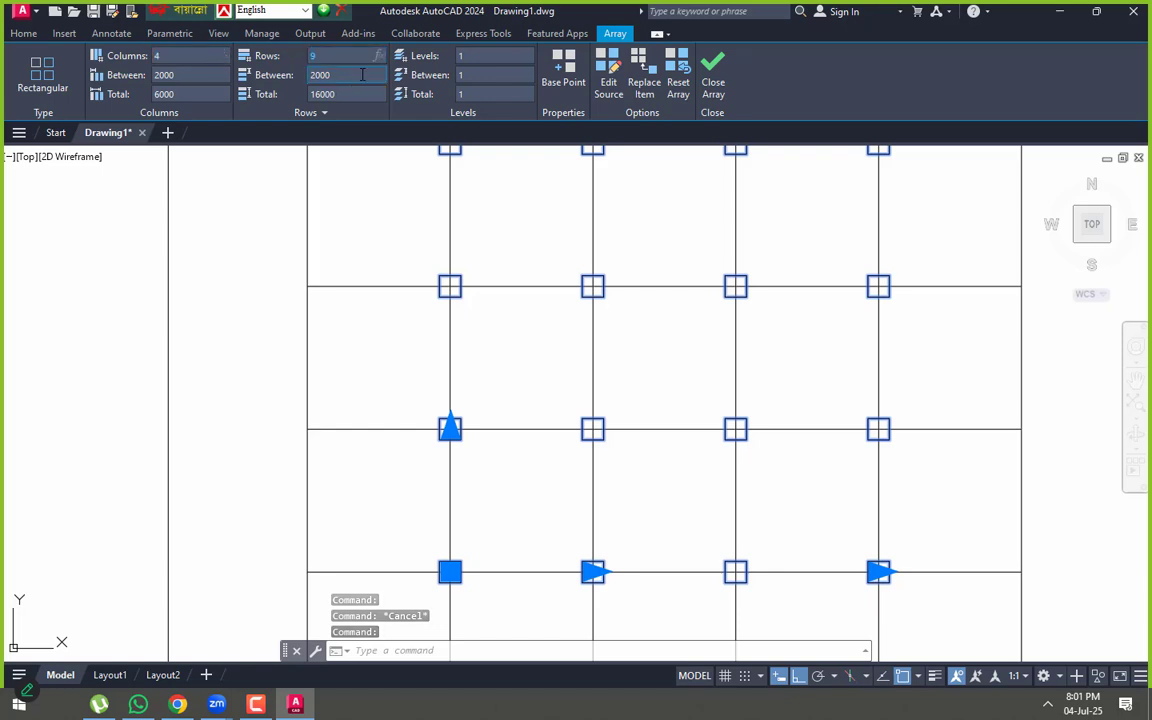
pyautogui.scroll(-4, 504, 378)
pyautogui.press('Escape')
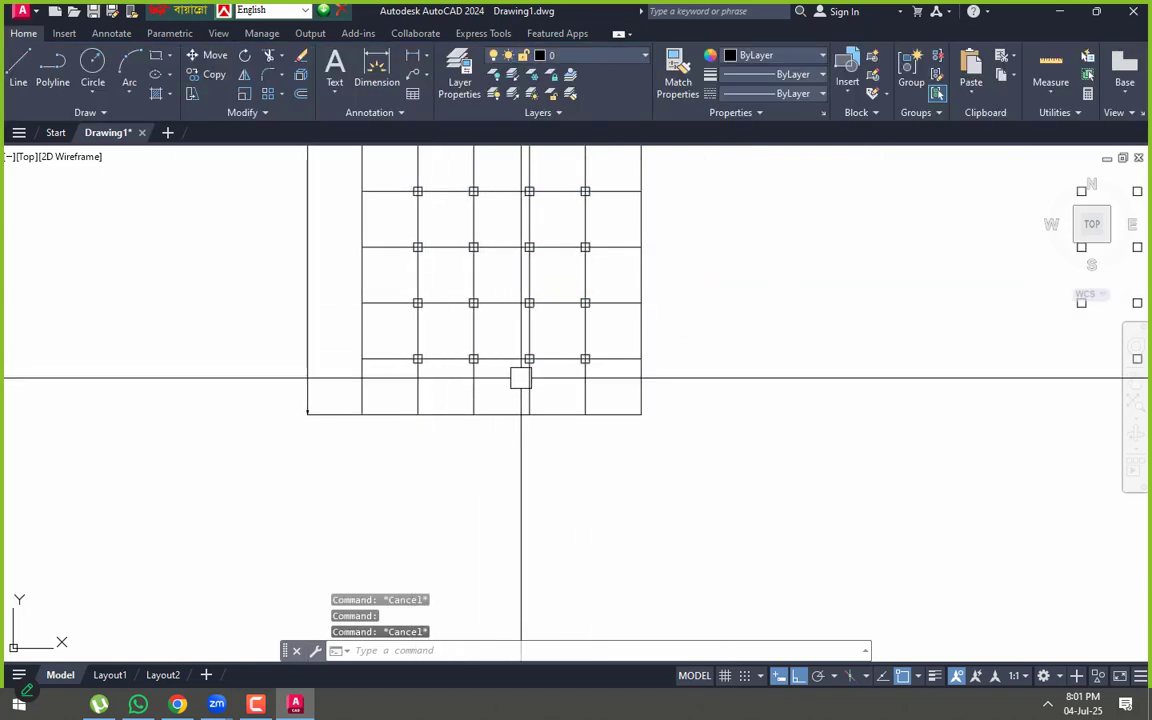
# - Erase the horizontal and vertical spacing dimensions between the squares near the grid's upper edge
pyautogui.scroll(-2, 440, 358)
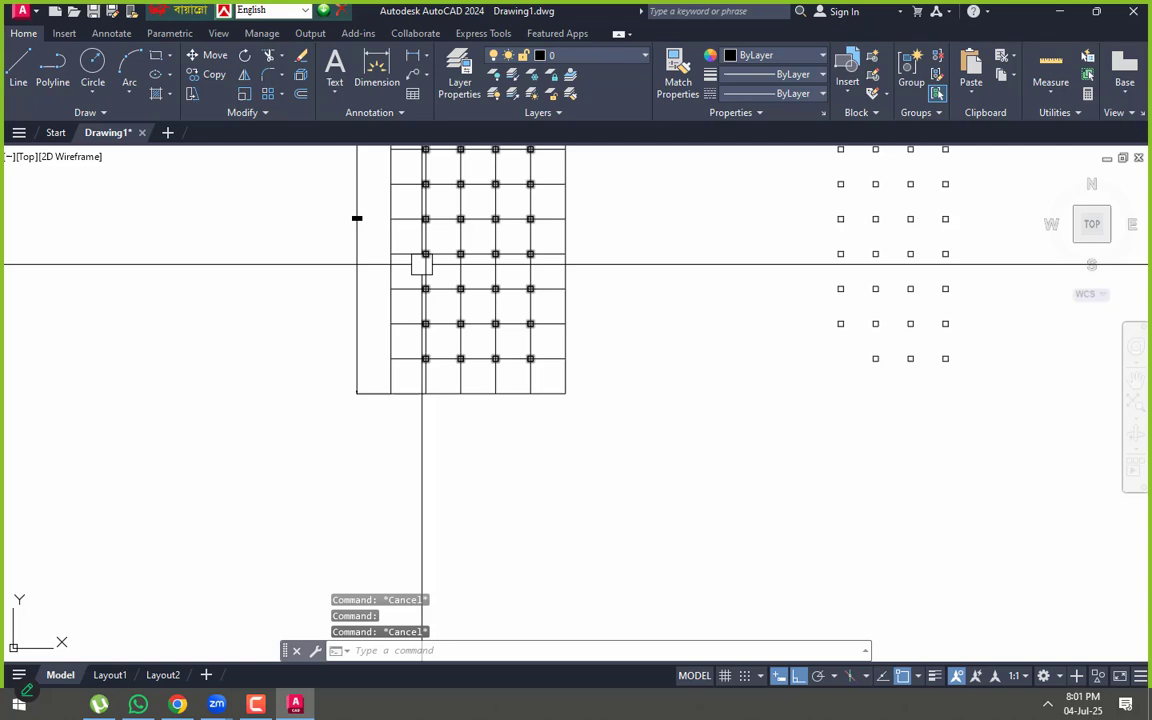
pyautogui.moveTo(425, 202); pyautogui.dragTo(433, 336, button='middle')
pyautogui.scroll(6, 444, 210)
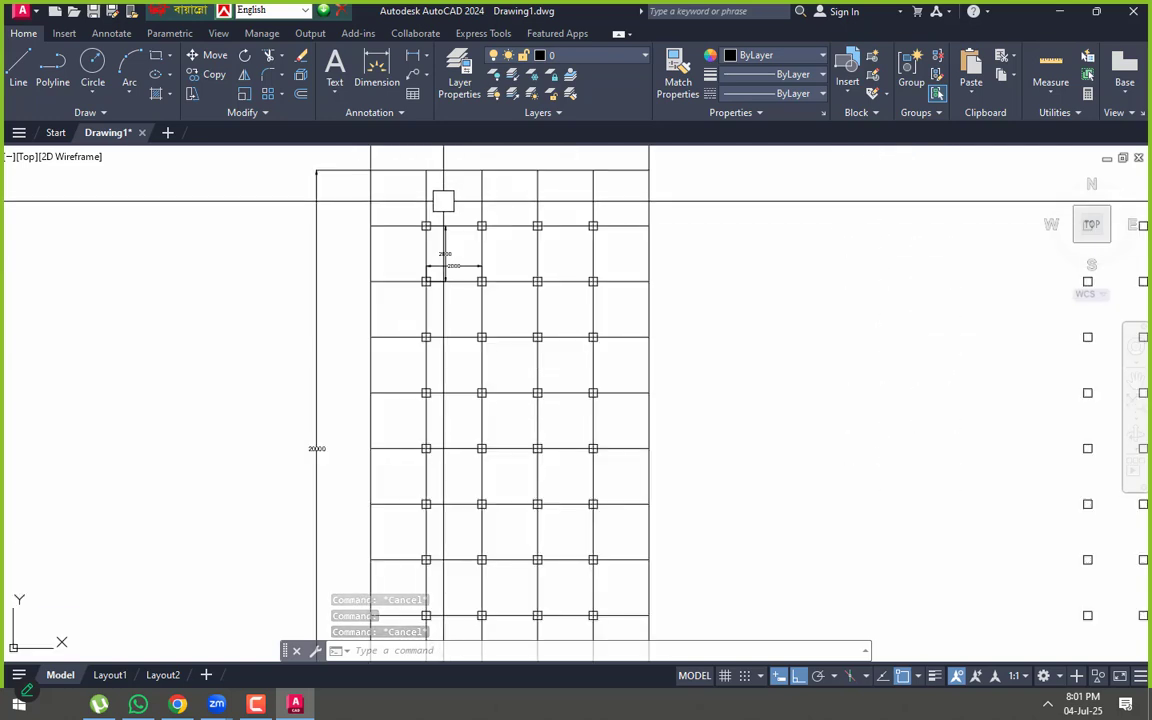
pyautogui.write('e')
pyautogui.press('Return')
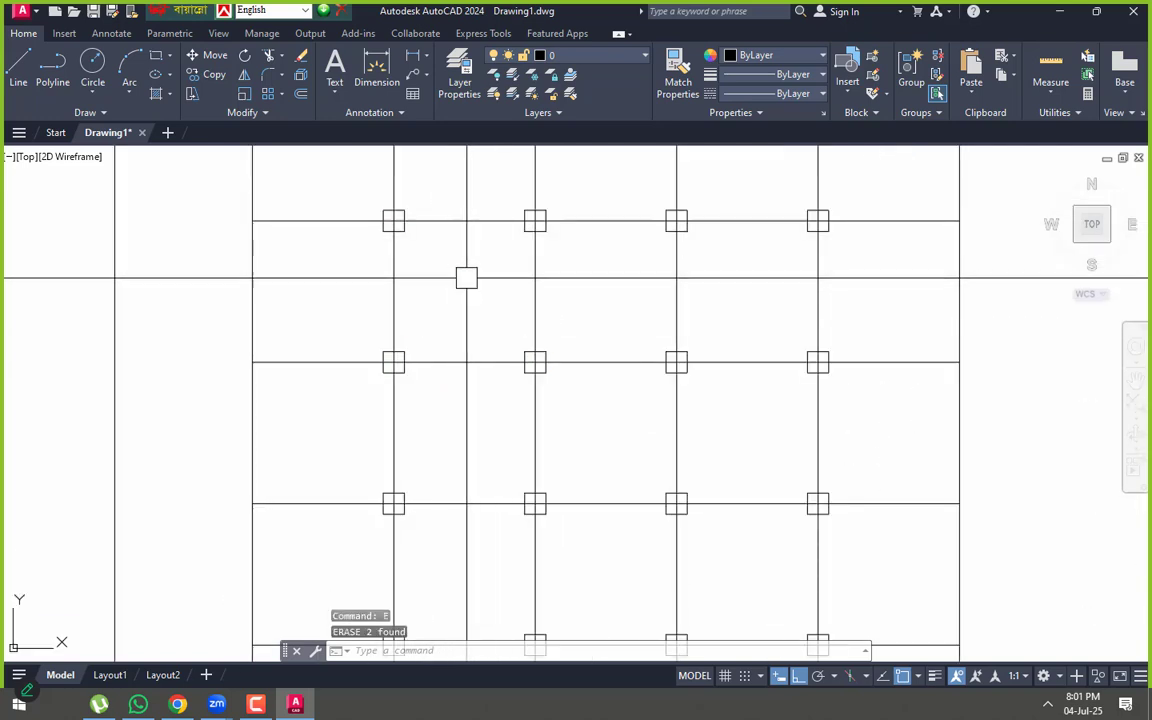
# - Review the array's column and row settings against the squares across the full grid, and clear the selection
pyautogui.scroll(-4, 514, 311)
pyautogui.scroll(6, 421, 375)
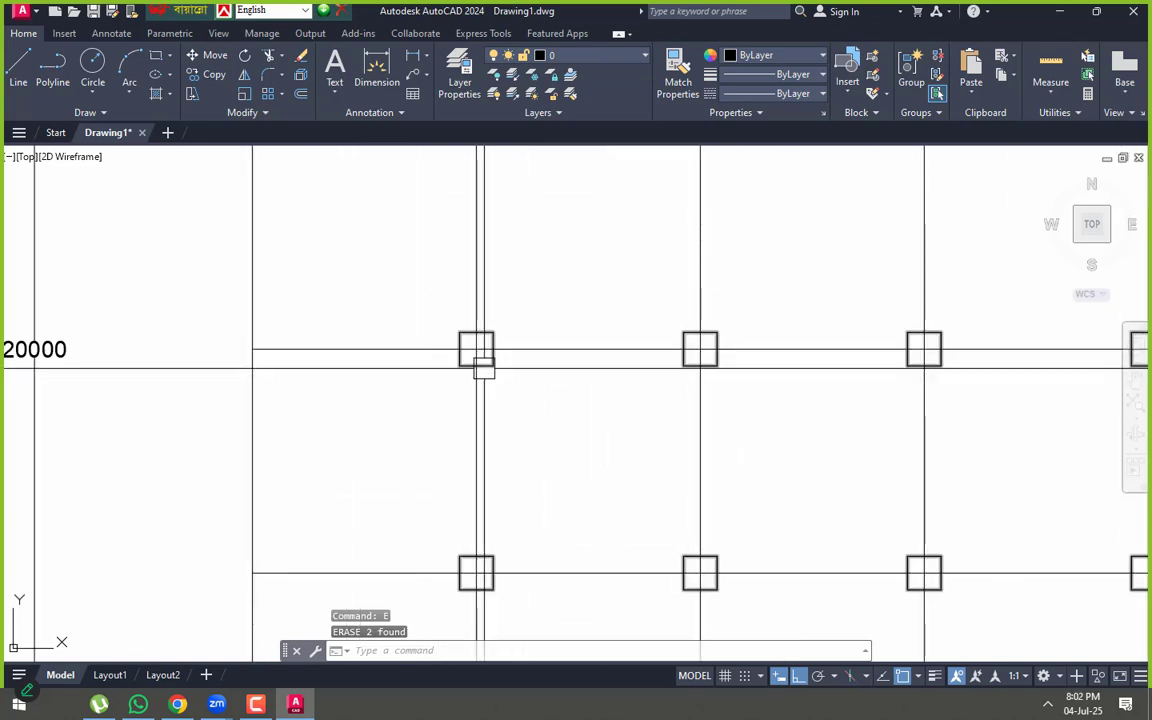
pyautogui.click(494, 359)
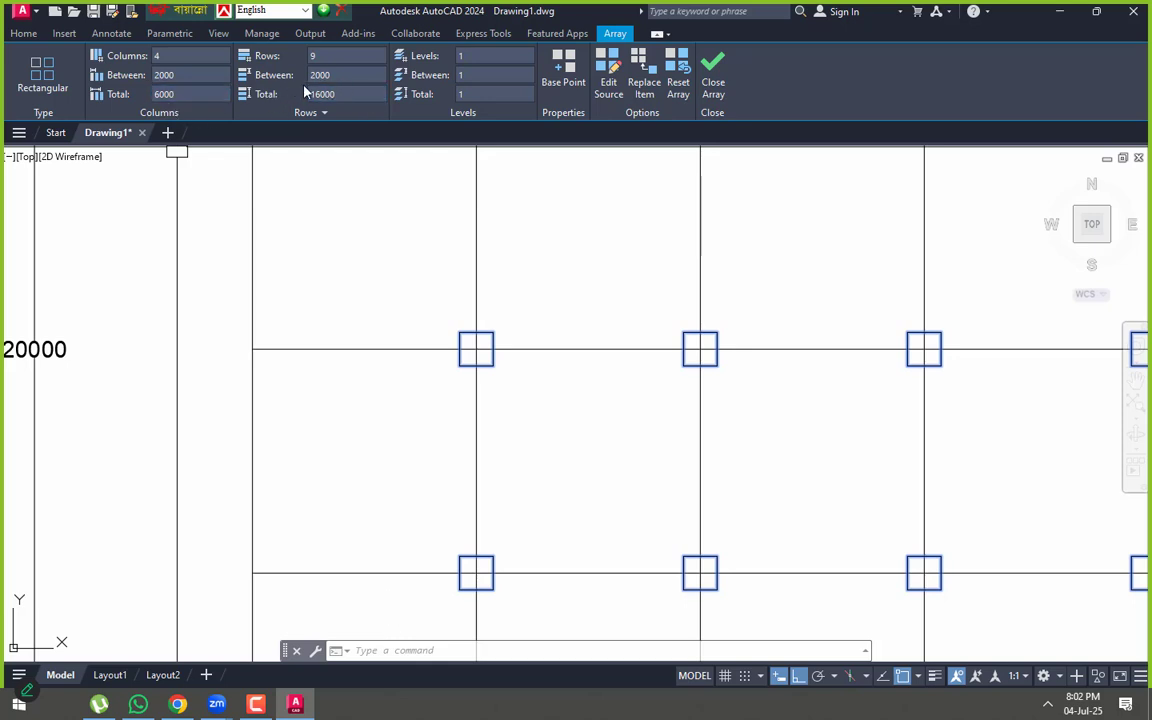
pyautogui.scroll(-4, 600, 270)
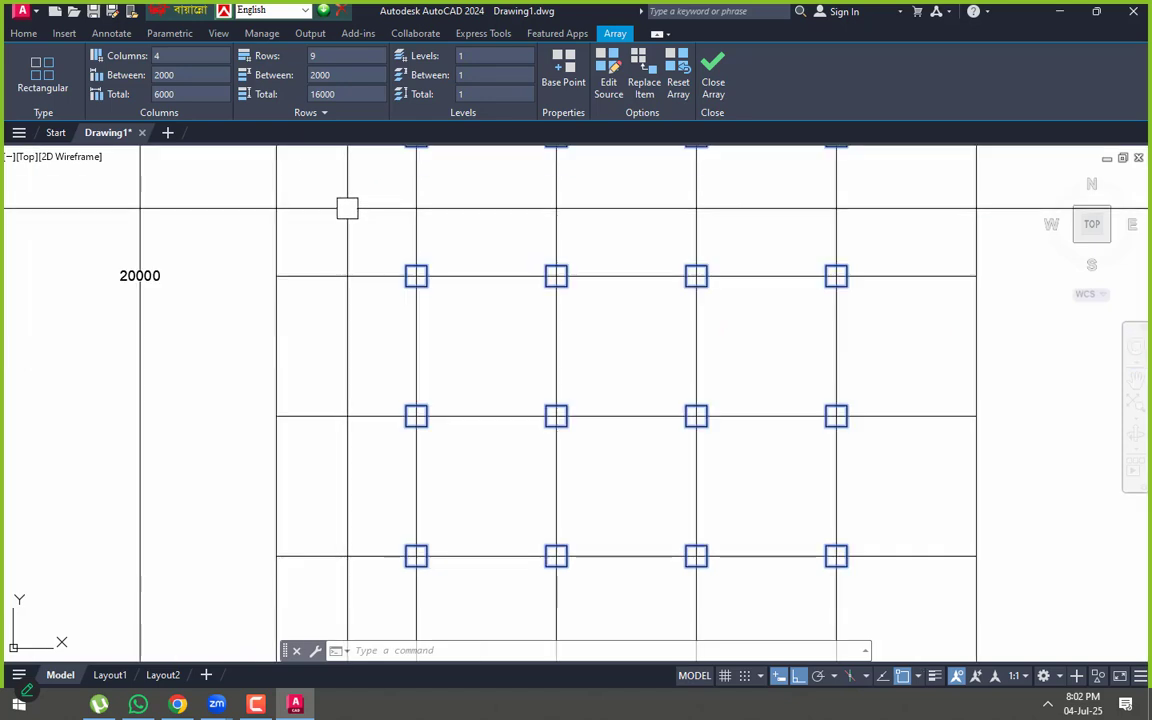
pyautogui.scroll(-2, 357, 211)
pyautogui.moveTo(360, 213); pyautogui.dragTo(380, 252, button='middle')
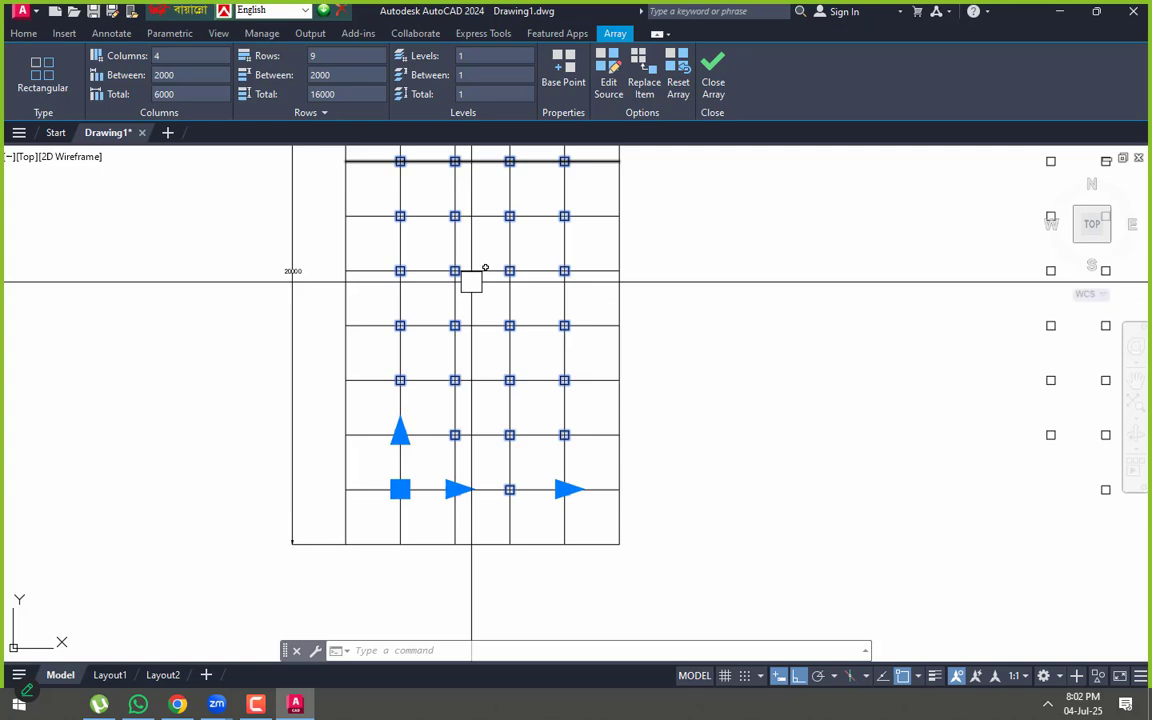
pyautogui.scroll(-2, 460, 280)
pyautogui.press('Escape')
pyautogui.moveTo(453, 285); pyautogui.dragTo(450, 364, button='middle')
pyautogui.scroll(2, 445, 306)
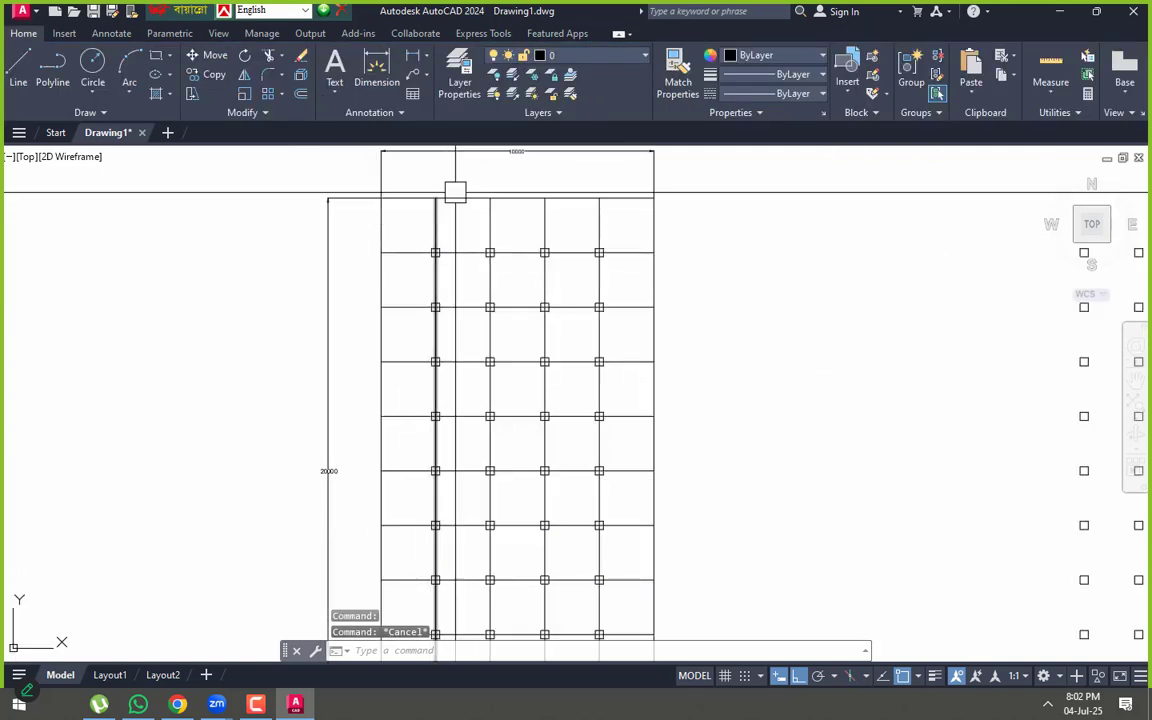
pyautogui.moveTo(617, 424); pyautogui.dragTo(540, 374, button='middle')
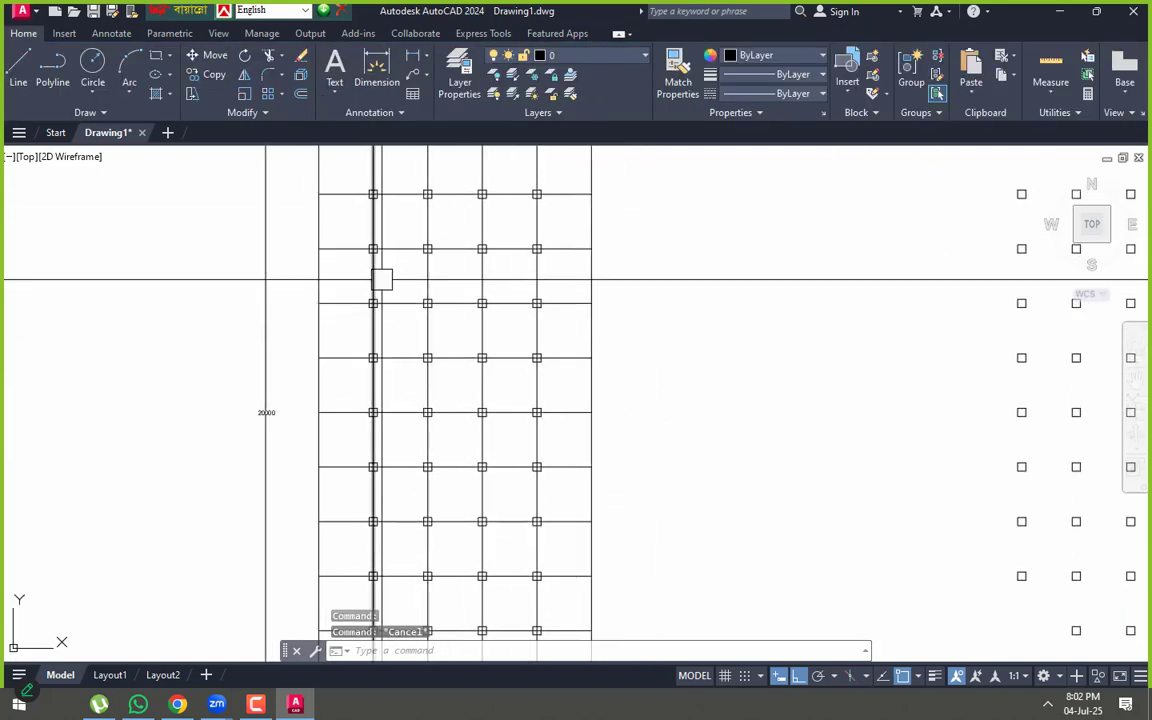
# - Open the source object of the grid's array for editing, using a square in the first column as the item
pyautogui.scroll(5, 375, 290)
pyautogui.click(378, 328)
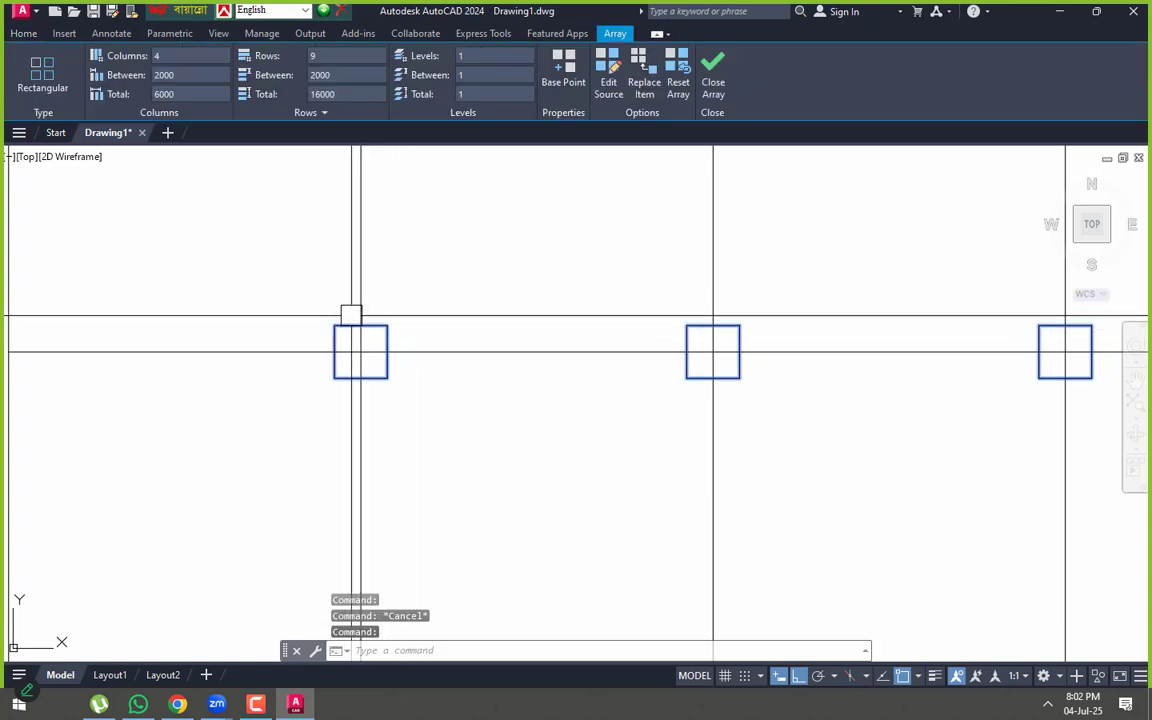
pyautogui.click(608, 84)
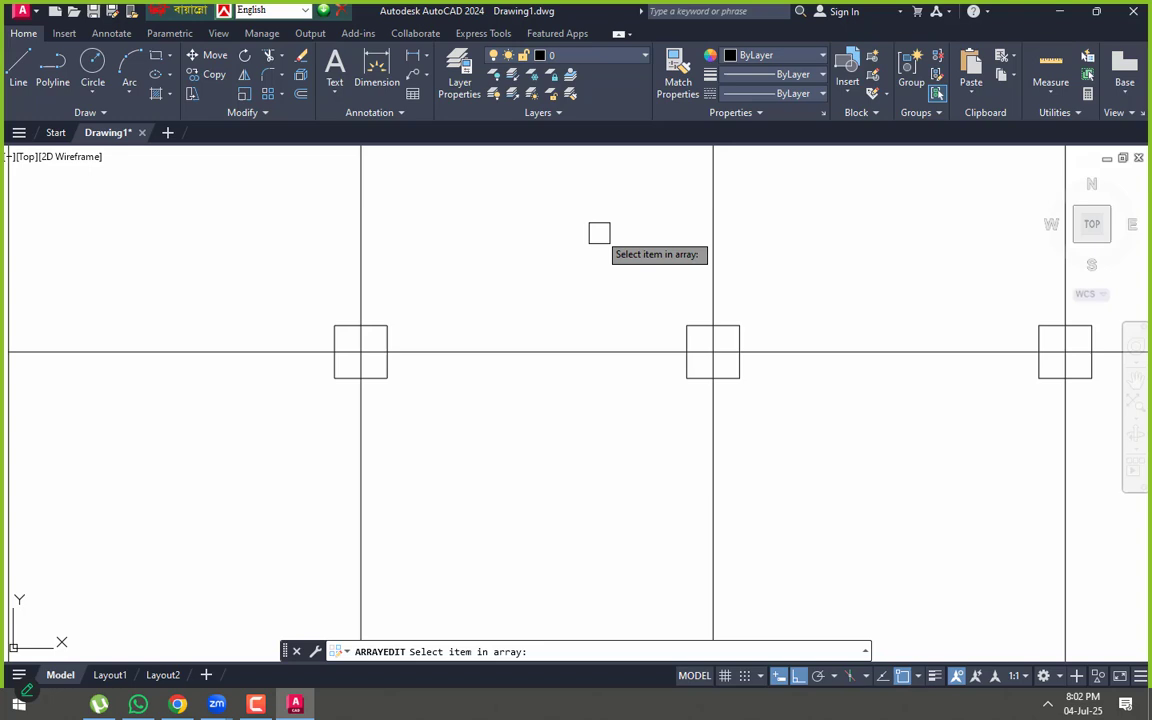
pyautogui.click(385, 323)
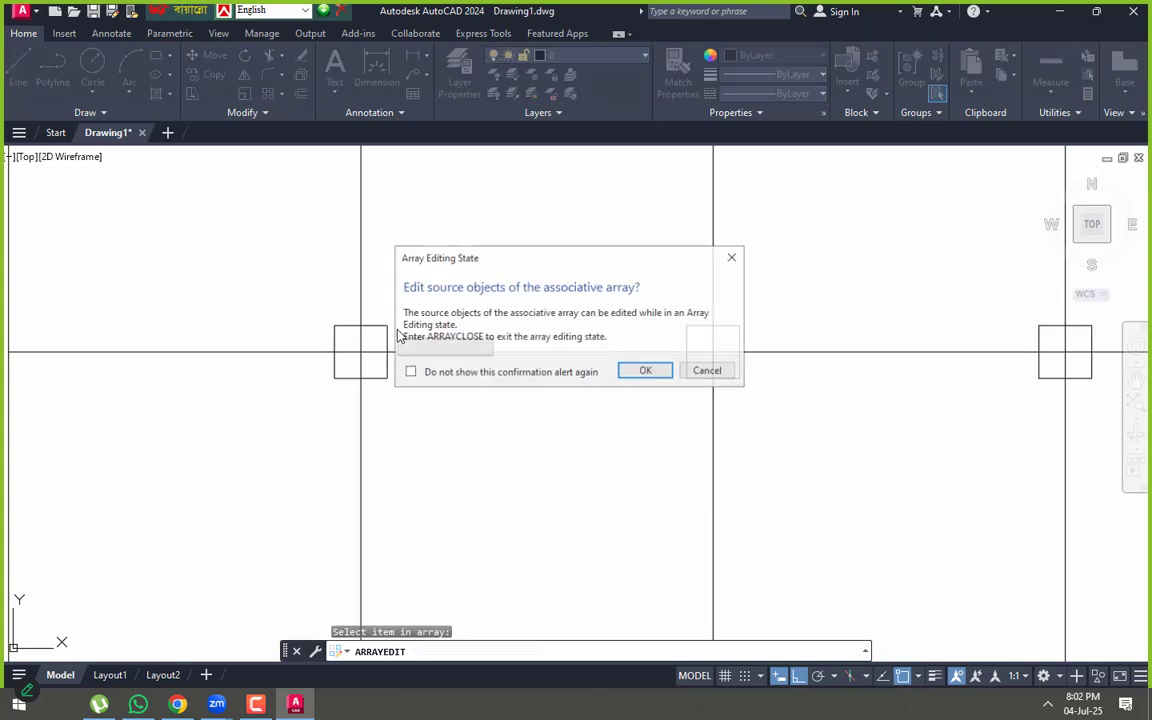
pyautogui.click(637, 376)
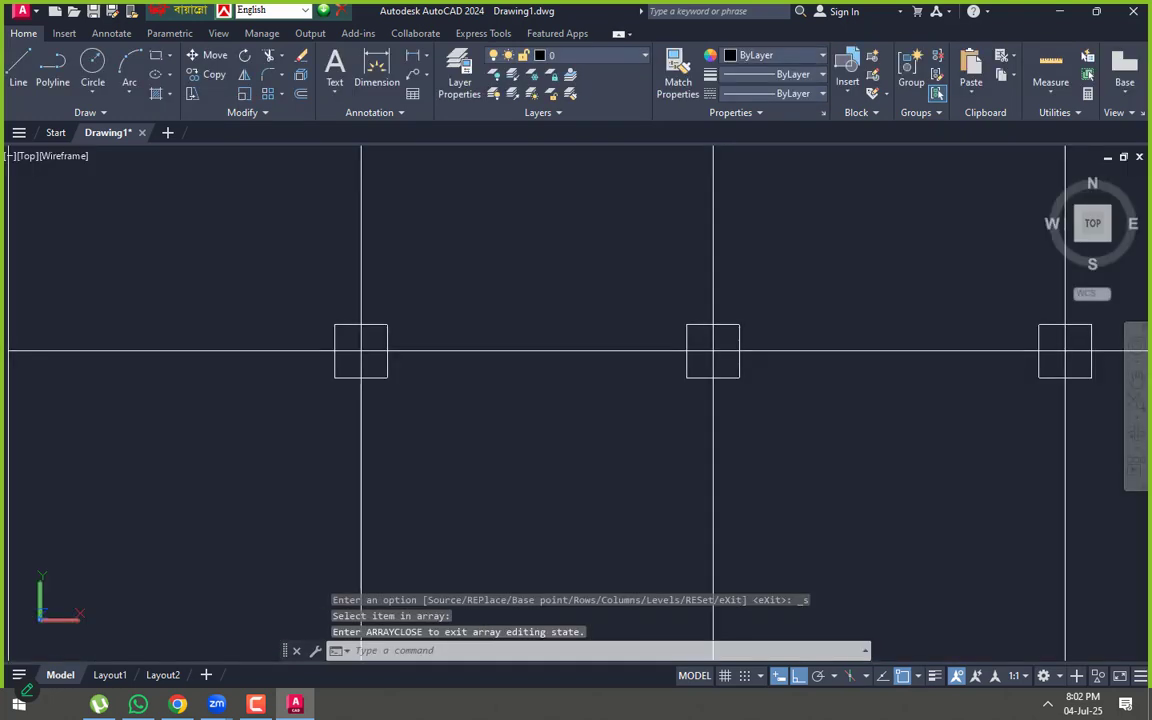
# - Hatch all four quarters of the array's source square with a gradient from colour 242,103,34 to yellow
pyautogui.scroll(2, 424, 342)
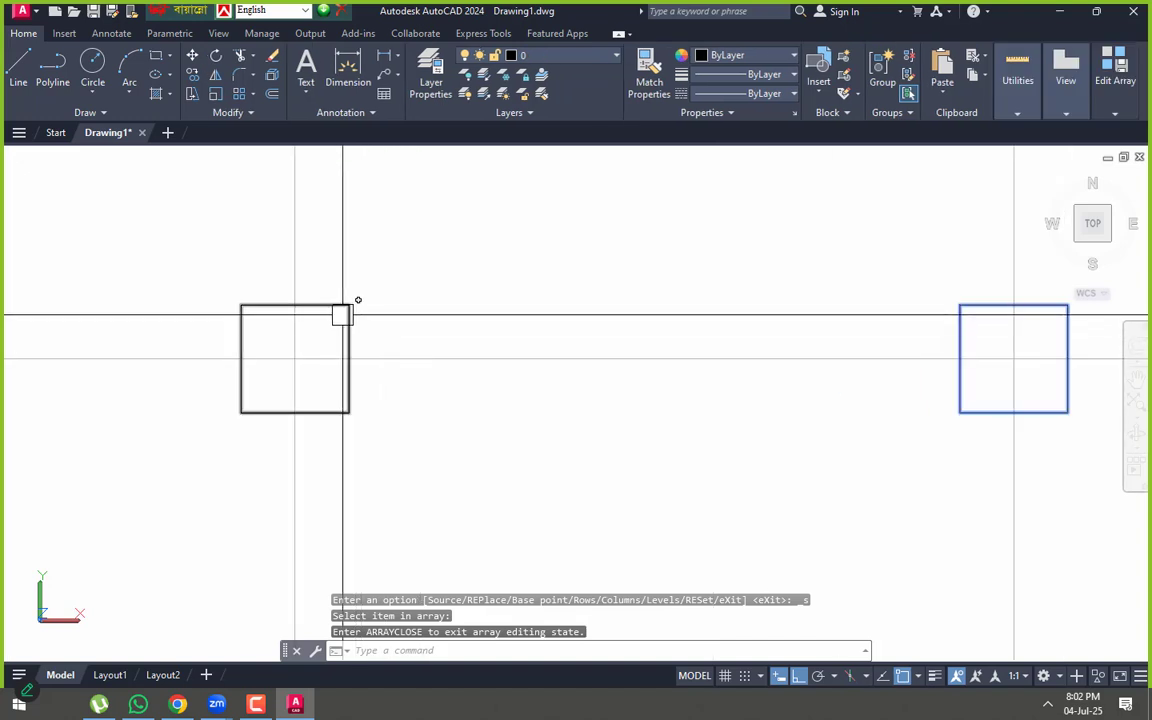
pyautogui.click(352, 313)
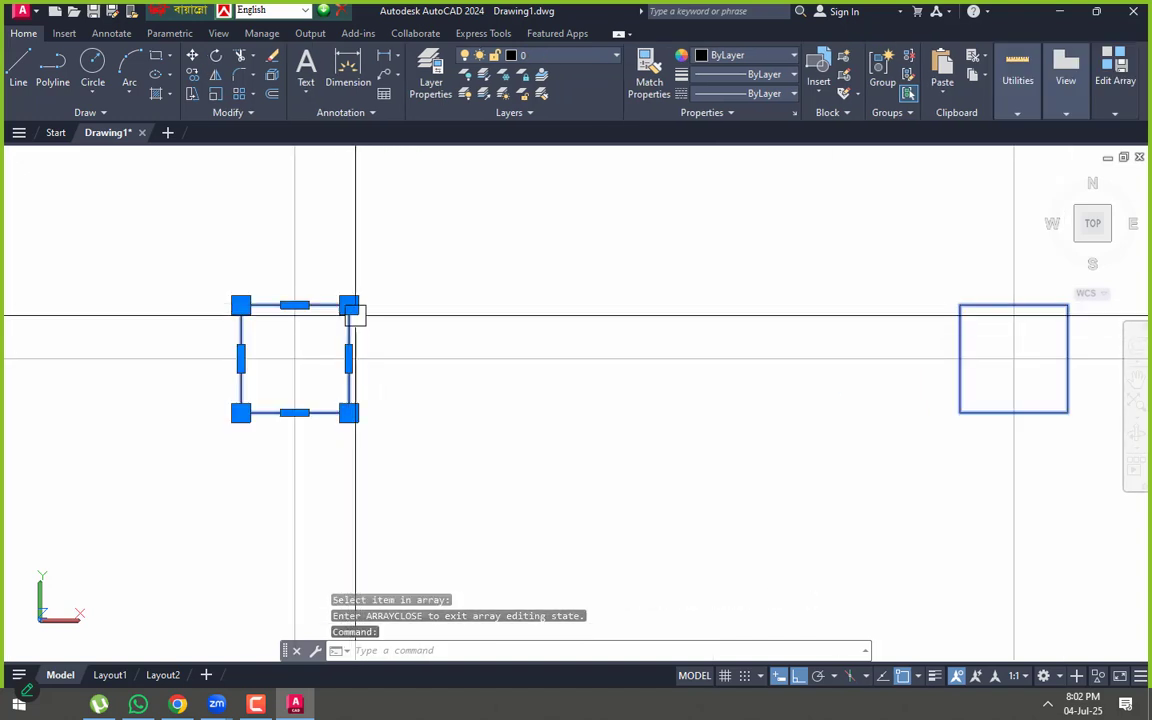
pyautogui.press('Escape')
pyautogui.write('h')
pyautogui.press('Return')
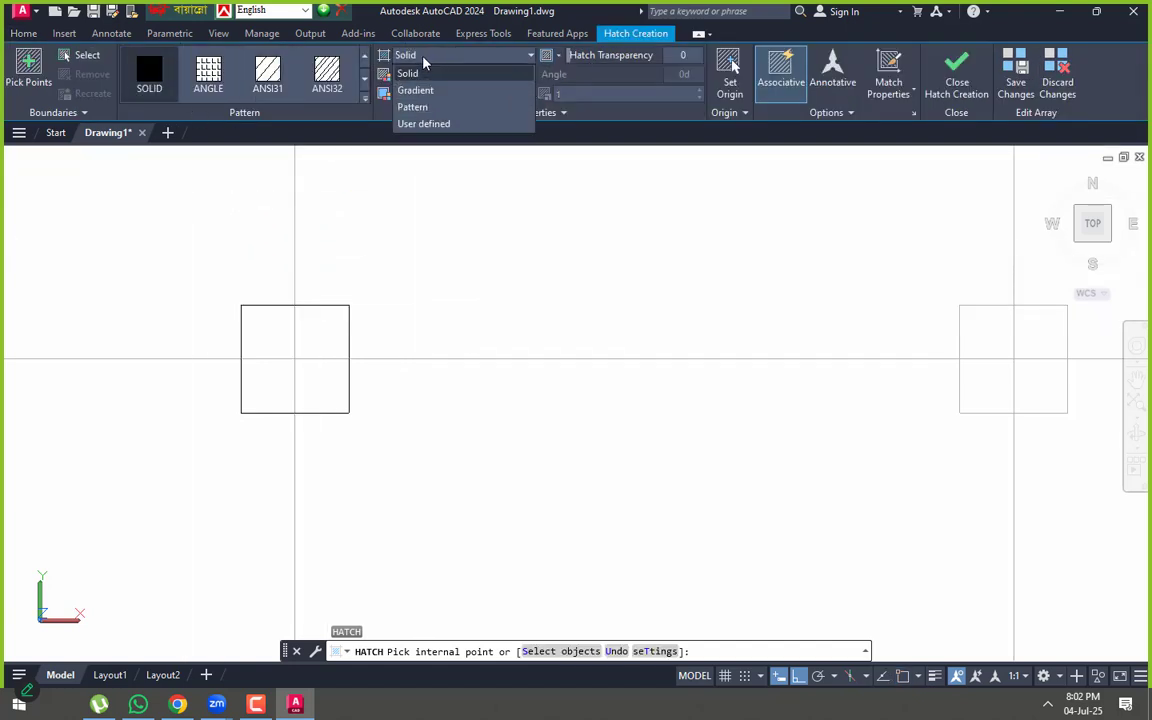
pyautogui.click(416, 92)
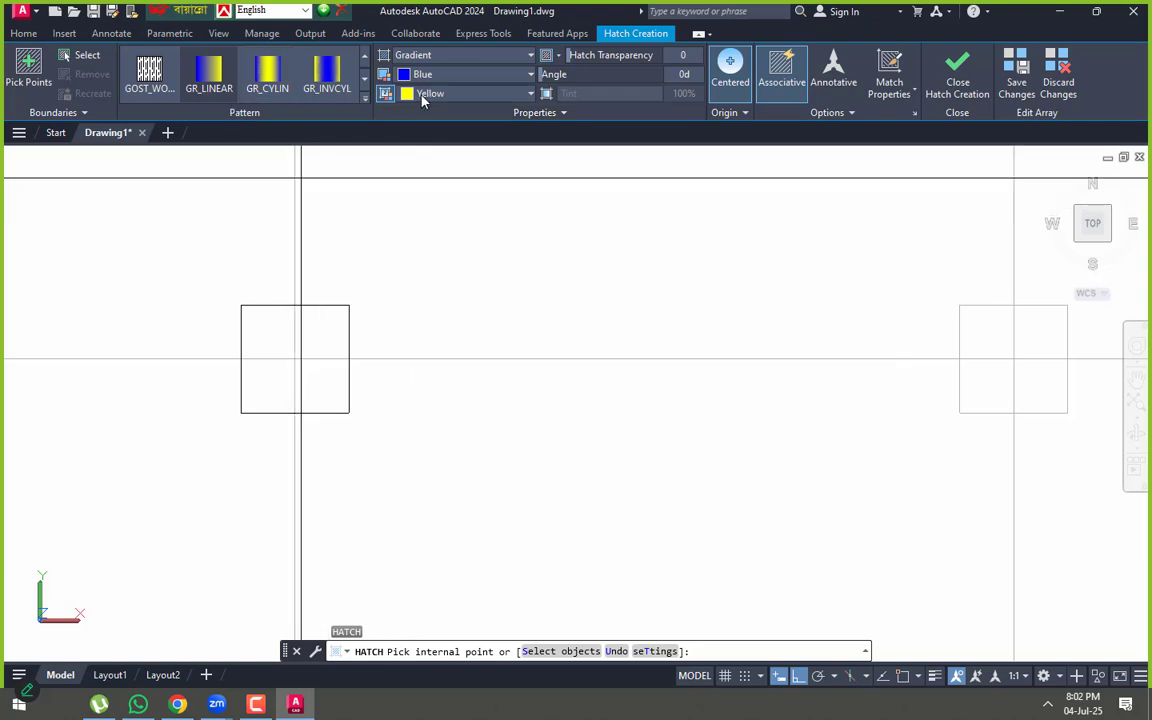
pyautogui.click(431, 76)
pyautogui.click(396, 103)
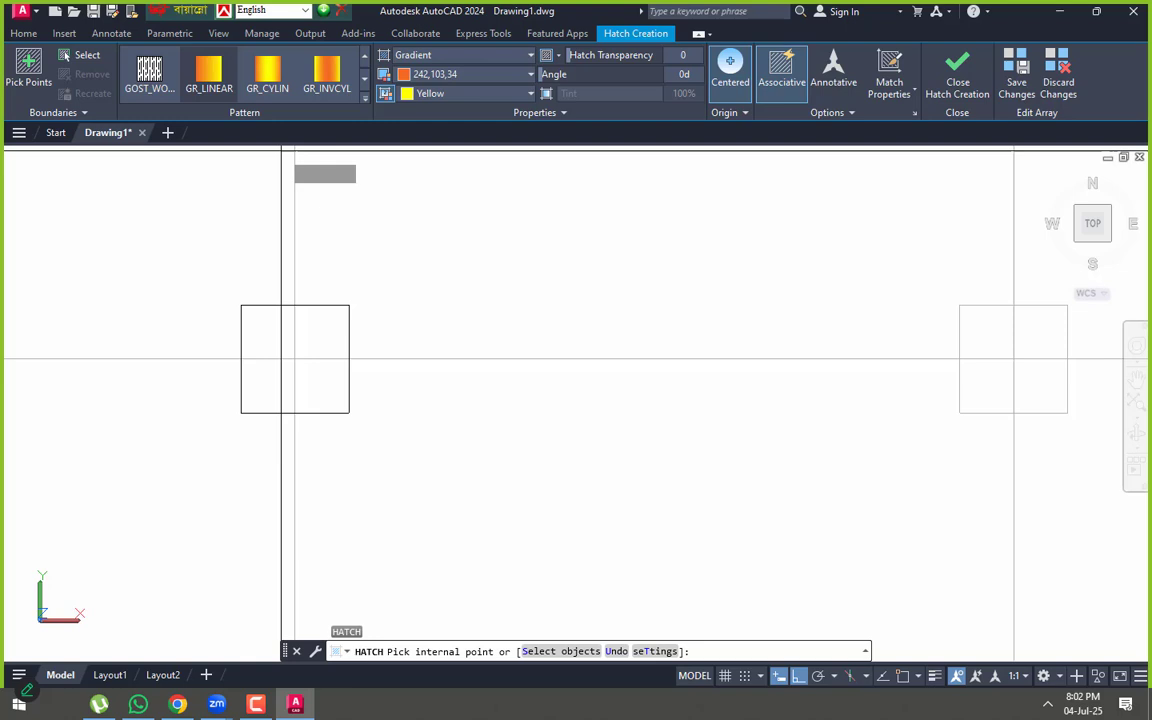
pyautogui.click(288, 332)
pyautogui.click(317, 336)
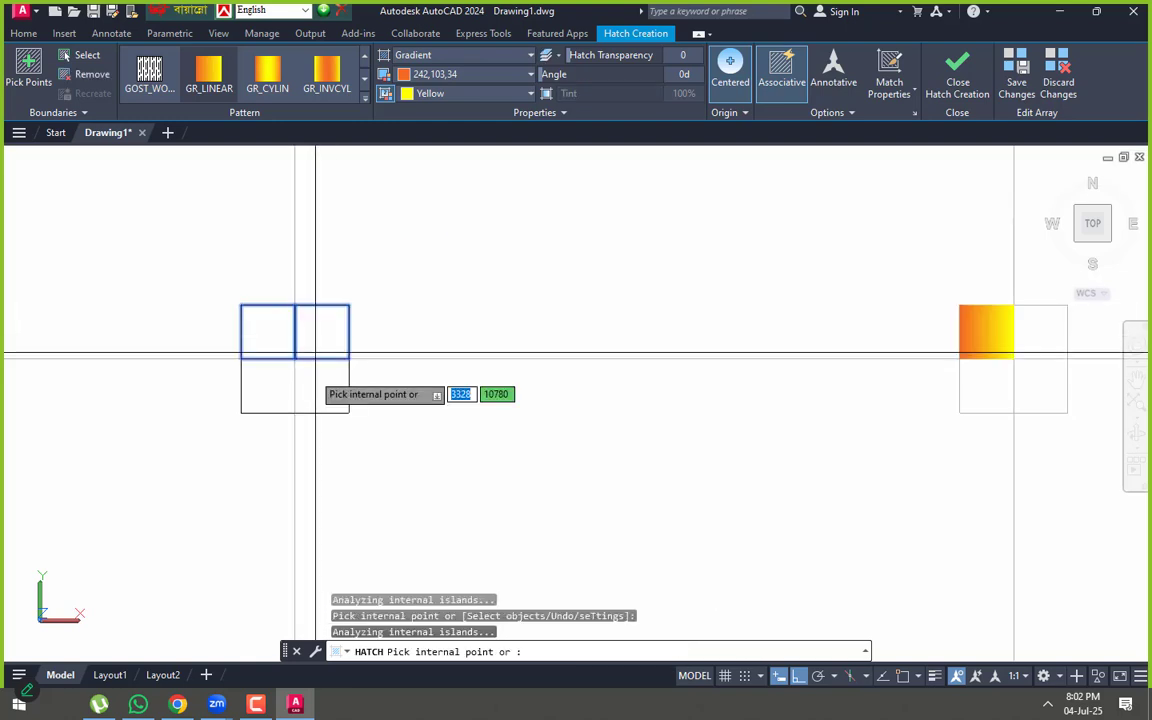
pyautogui.click(316, 390)
pyautogui.click(268, 385)
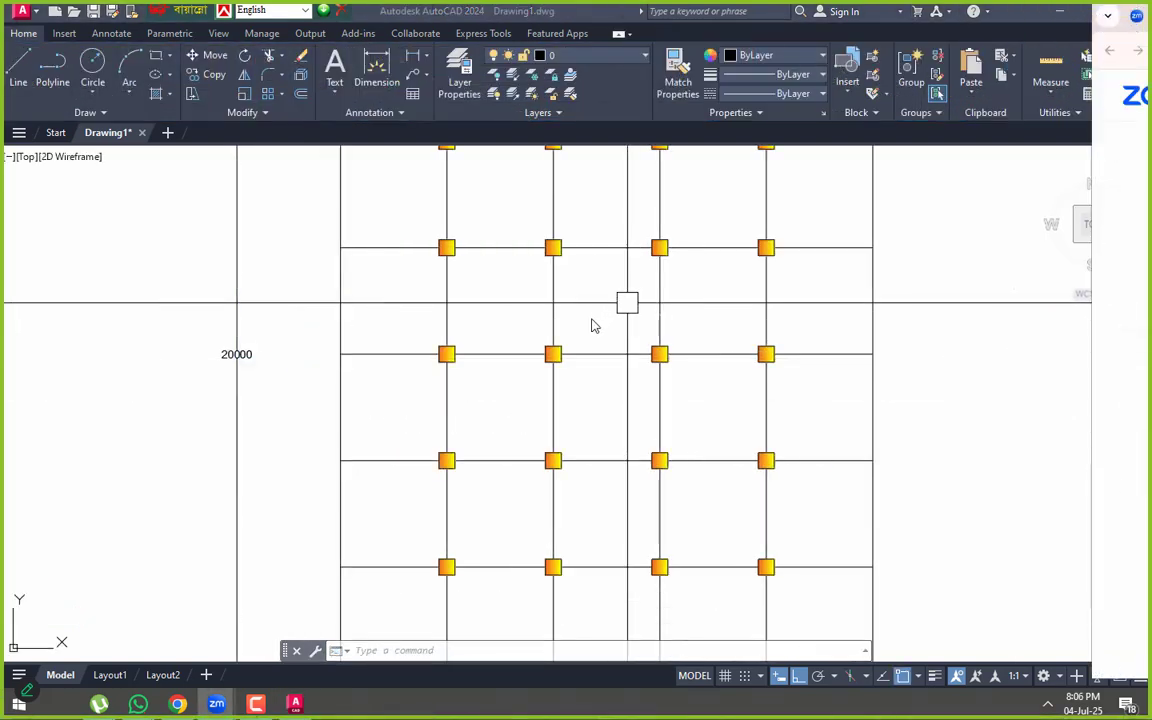
# - Inspect the gradient-filled squares on the grid intersections, both close up and across the whole grid
pyautogui.scroll(-5, 590, 320)
pyautogui.scroll(8, 589, 267)
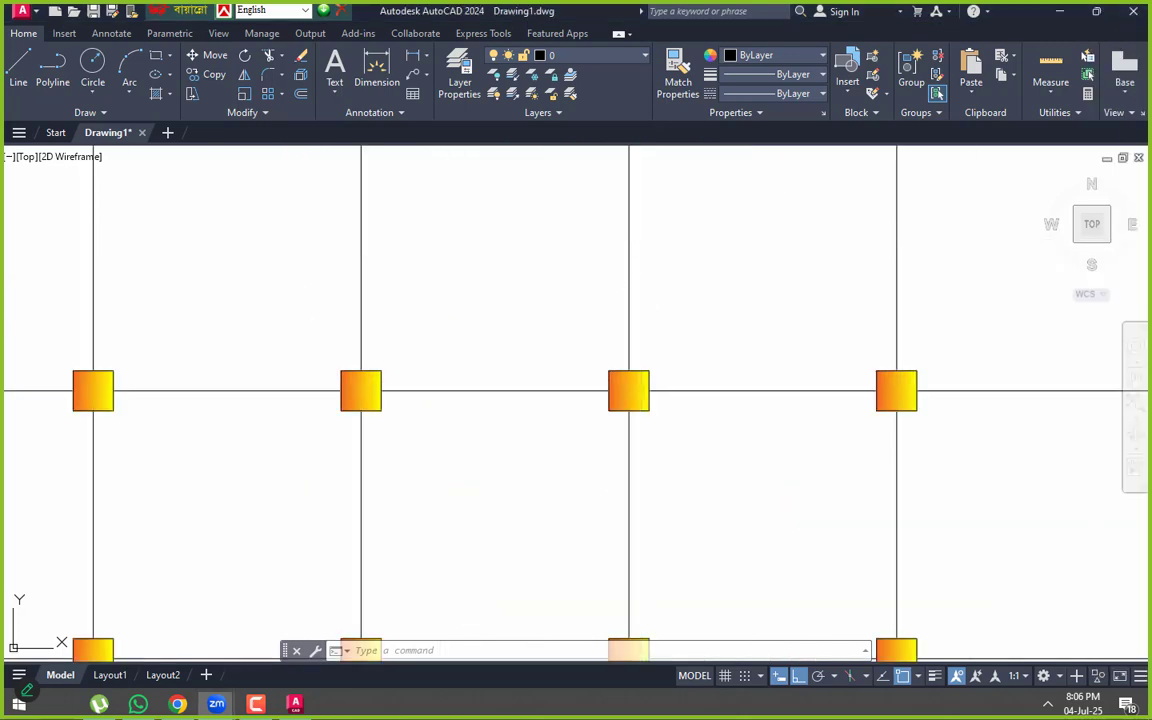
pyautogui.scroll(-12, 526, 369)
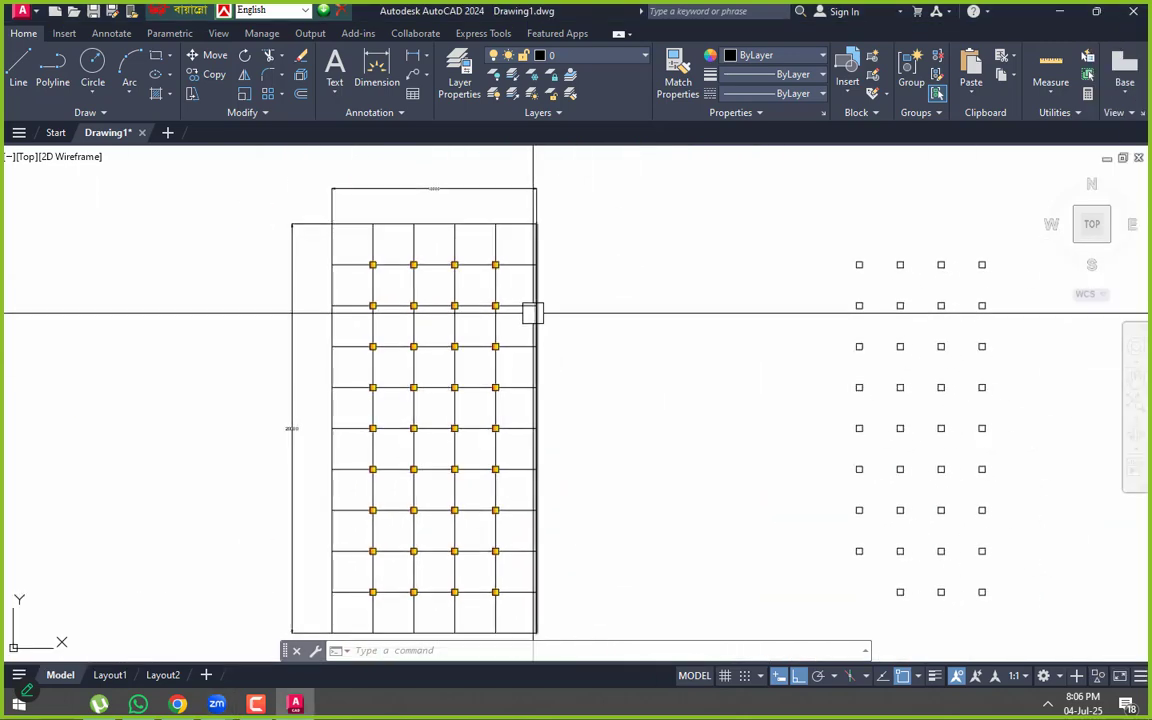
pyautogui.scroll(10, 530, 300)
pyautogui.scroll(-6, 640, 340)
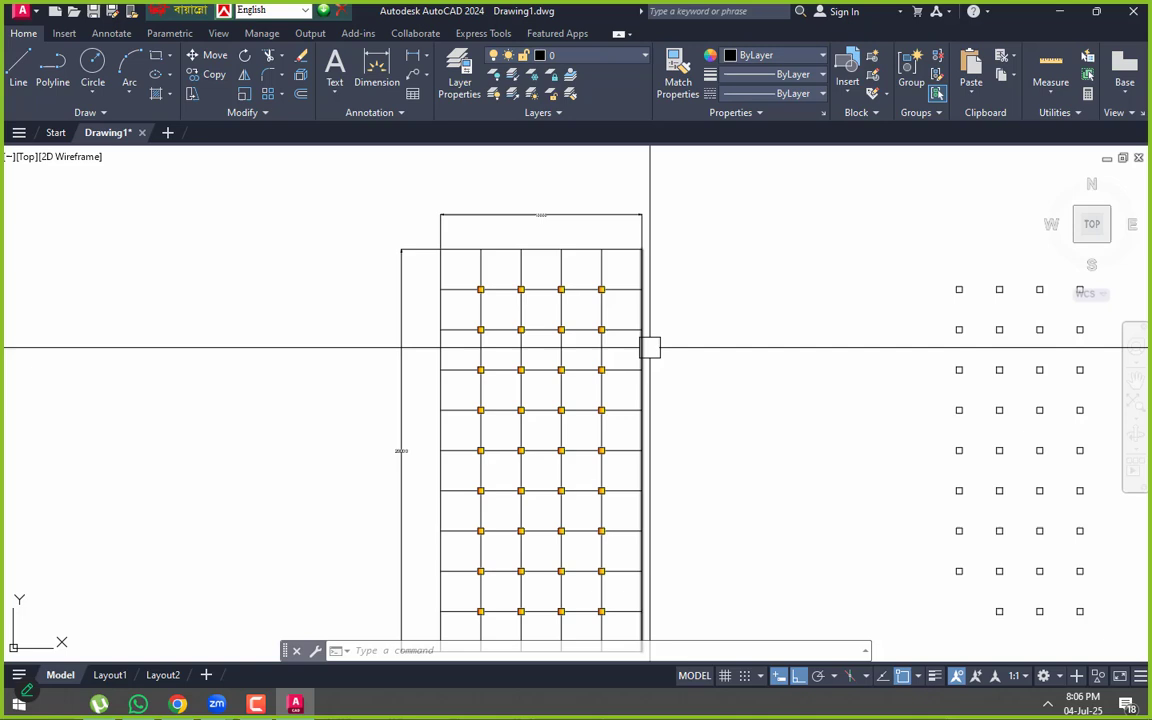
pyautogui.moveTo(648, 345)
pyautogui.mouseDown(button='middle')
pyautogui.moveTo(531, 289)
pyautogui.moveTo(550, 321)
pyautogui.mouseUp(button='middle')
pyautogui.scroll(2, 522, 260)
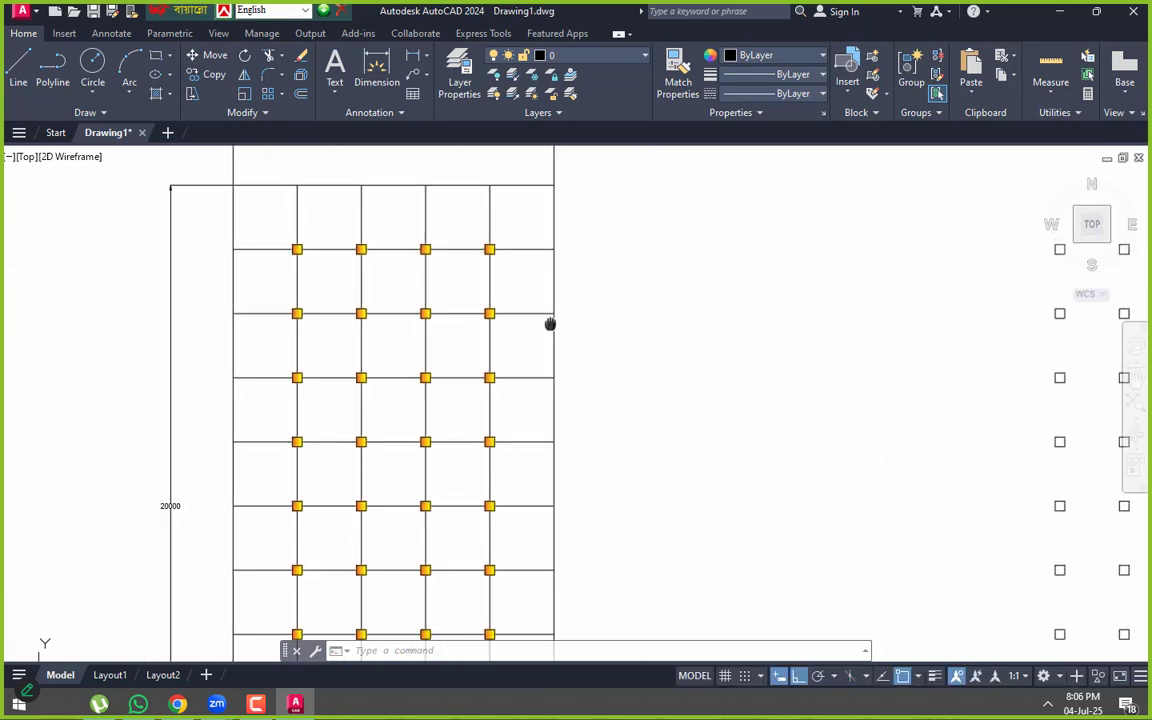
pyautogui.moveTo(716, 346); pyautogui.dragTo(751, 365, button='middle')
pyautogui.press('Escape')
pyautogui.press('Escape')
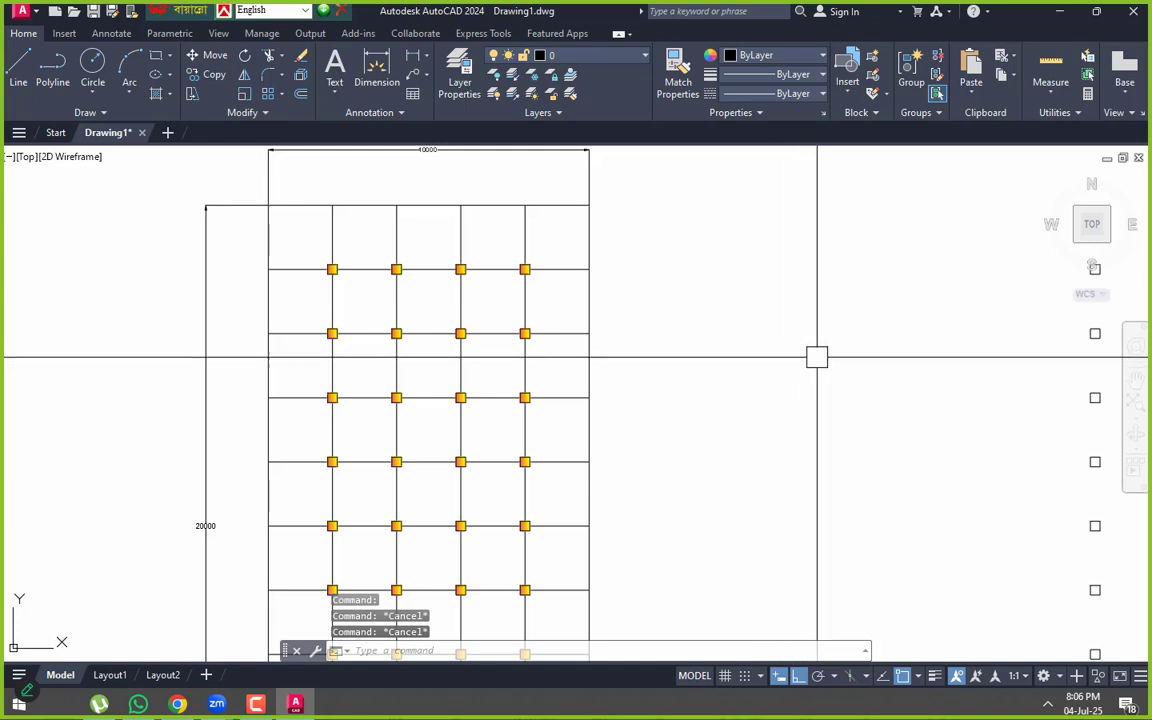
pyautogui.press('Escape')
# - Draw a circle with a radius of 200 in the empty area between the grid and the separate set of squares
pyautogui.moveTo(699, 366); pyautogui.dragTo(730, 314, button='middle')
pyautogui.write('c')
pyautogui.press('Return')
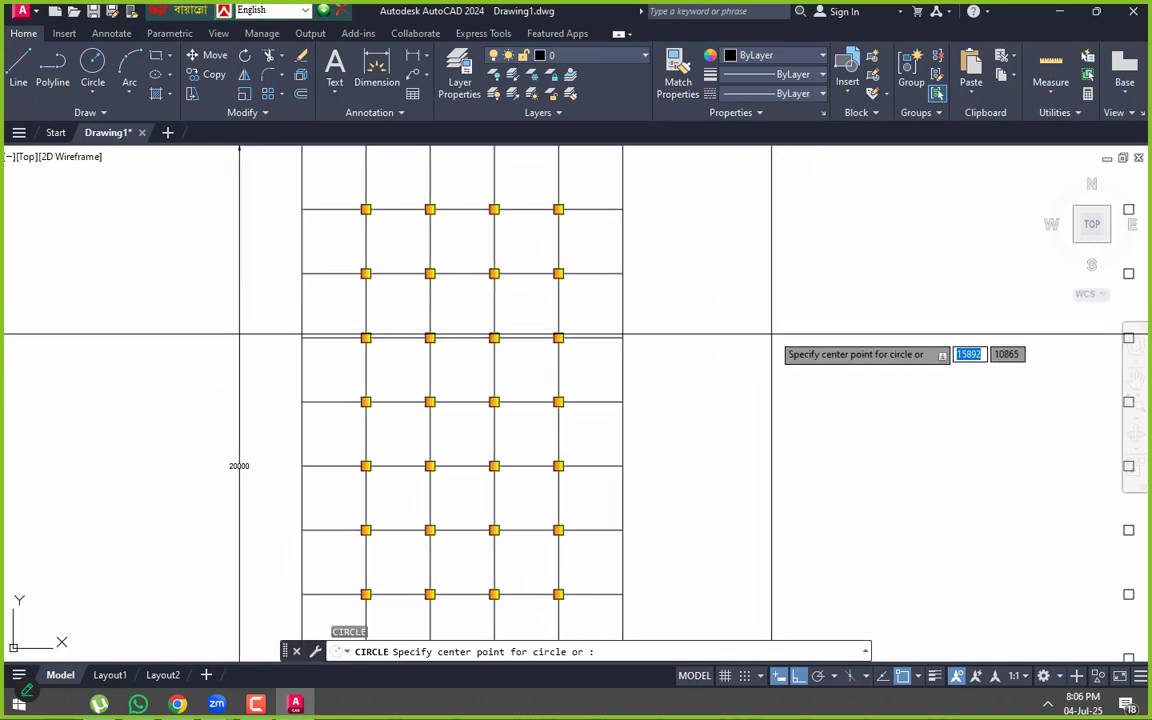
pyautogui.scroll(4, 774, 332)
pyautogui.click(780, 325)
pyautogui.scroll(4, 812, 324)
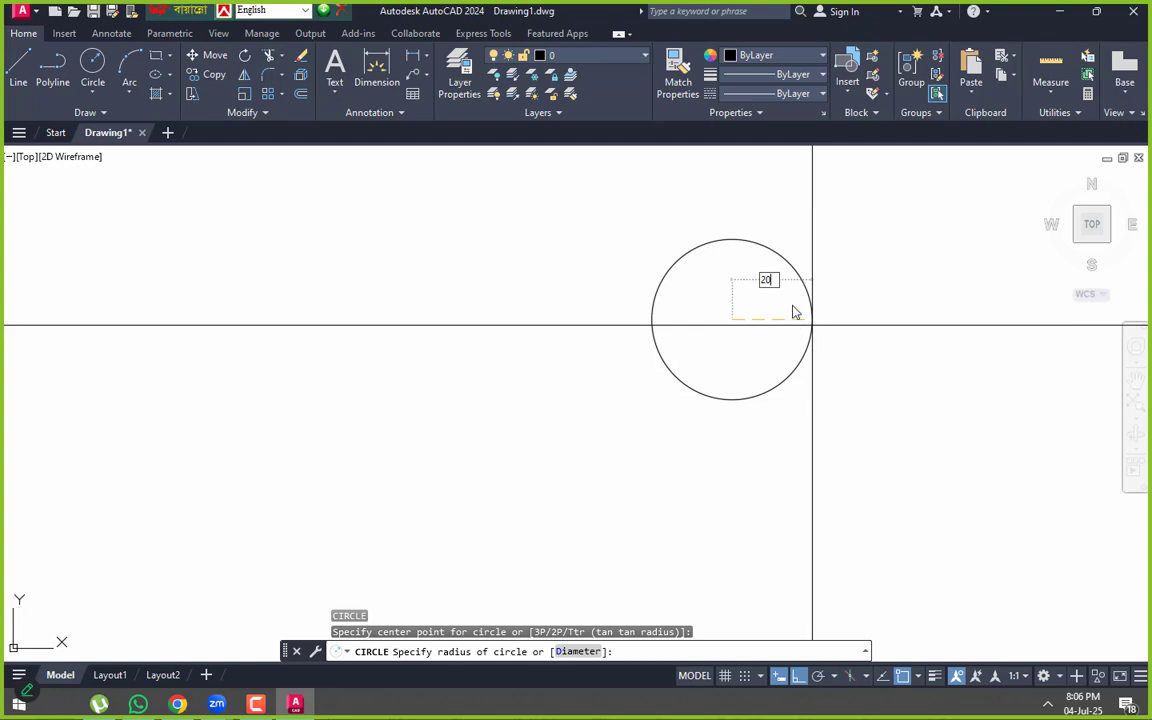
pyautogui.write('200')
pyautogui.press('Return')
pyautogui.scroll(-5, 717, 342)
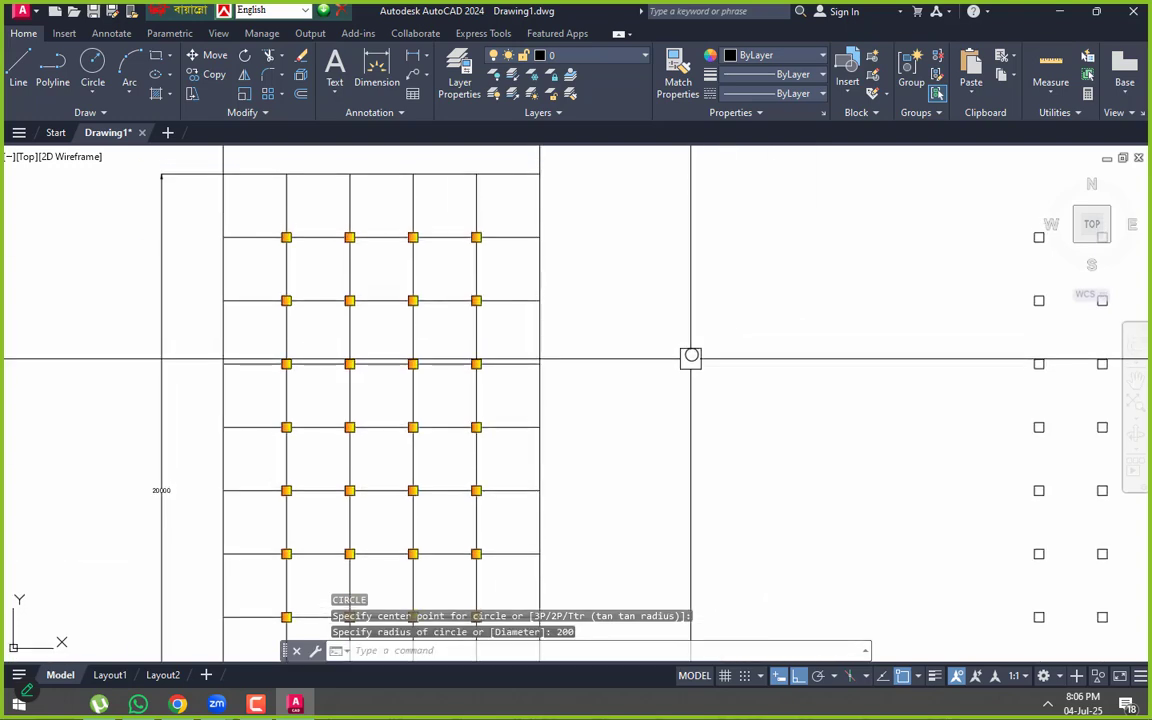
pyautogui.scroll(5, 700, 355)
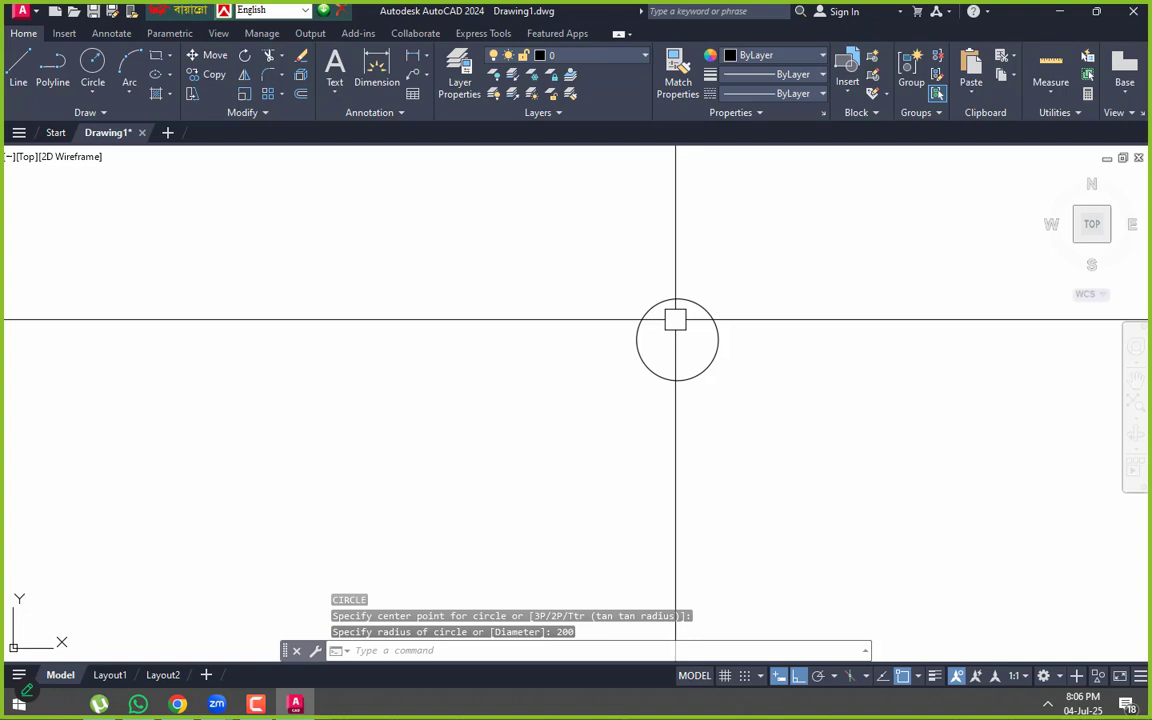
pyautogui.press('Escape')
pyautogui.press('Escape')
pyautogui.write('l')
pyautogui.press('Return')
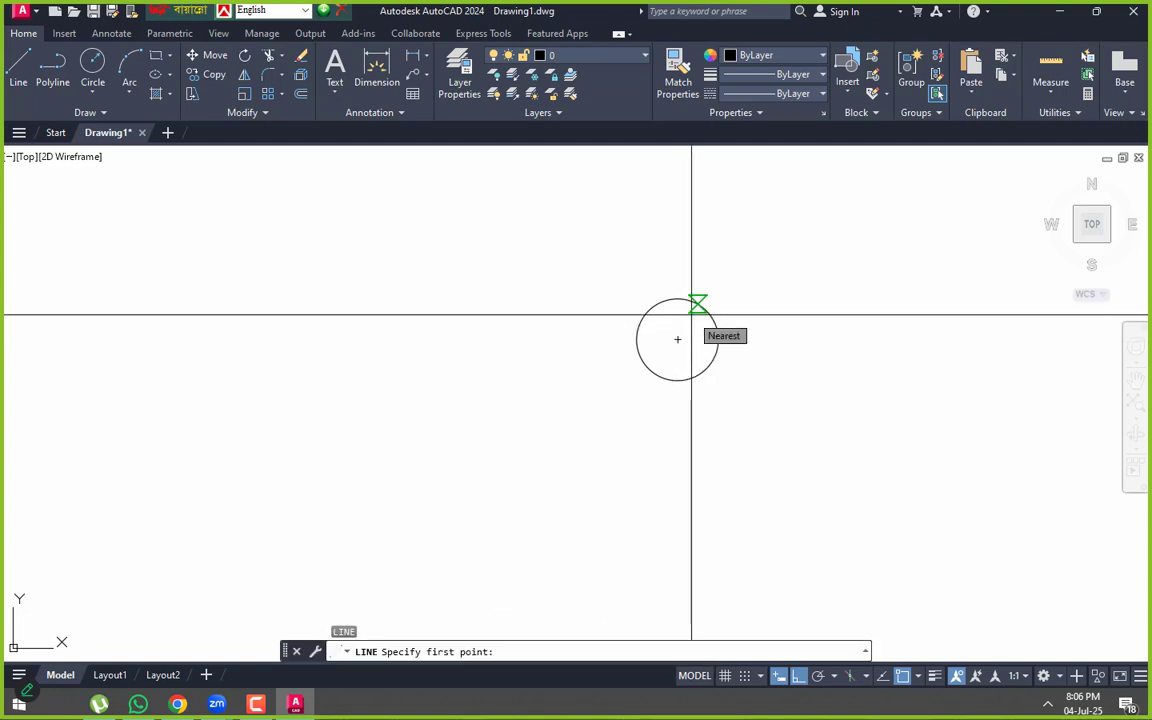
pyautogui.write('50')
pyautogui.press('Return')
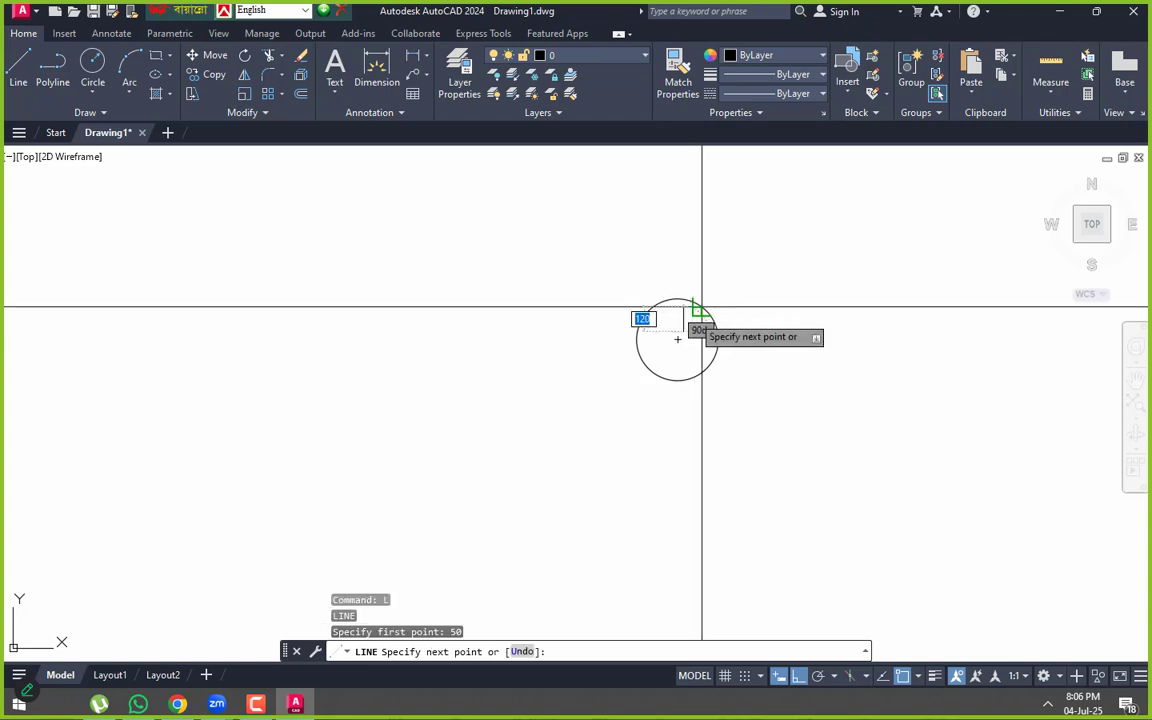
pyautogui.press('Escape')
pyautogui.press('Escape')
pyautogui.press('Escape')
pyautogui.press('Escape')
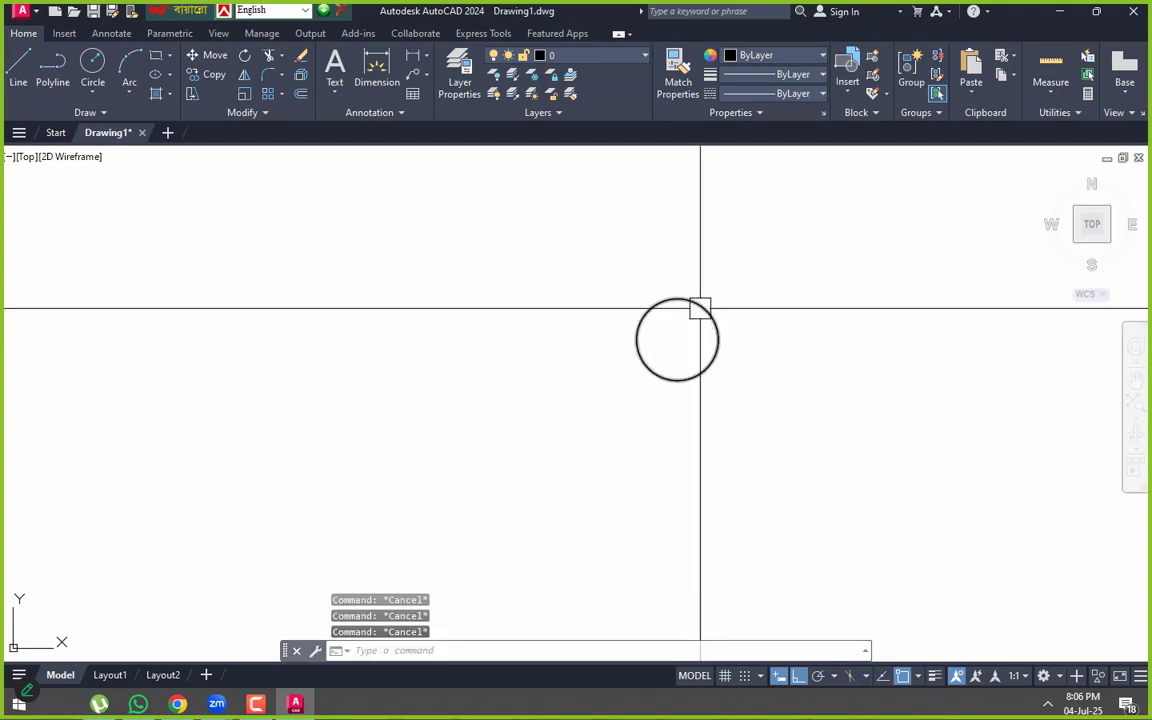
# - Offset the circle outward by 50 to form a ring
pyautogui.write('o')
pyautogui.press('Return')
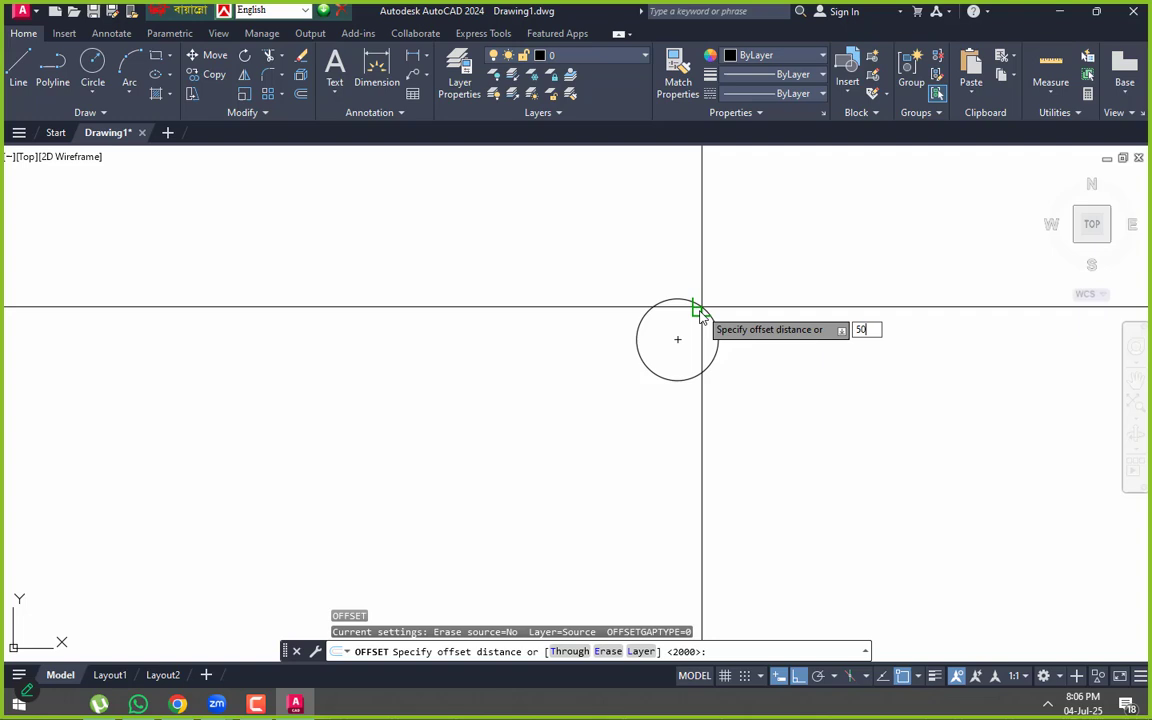
pyautogui.write('50')
pyautogui.press('Return')
pyautogui.click(700, 308)
pyautogui.click(720, 333)
pyautogui.press('Escape')
pyautogui.scroll(2, 716, 343)
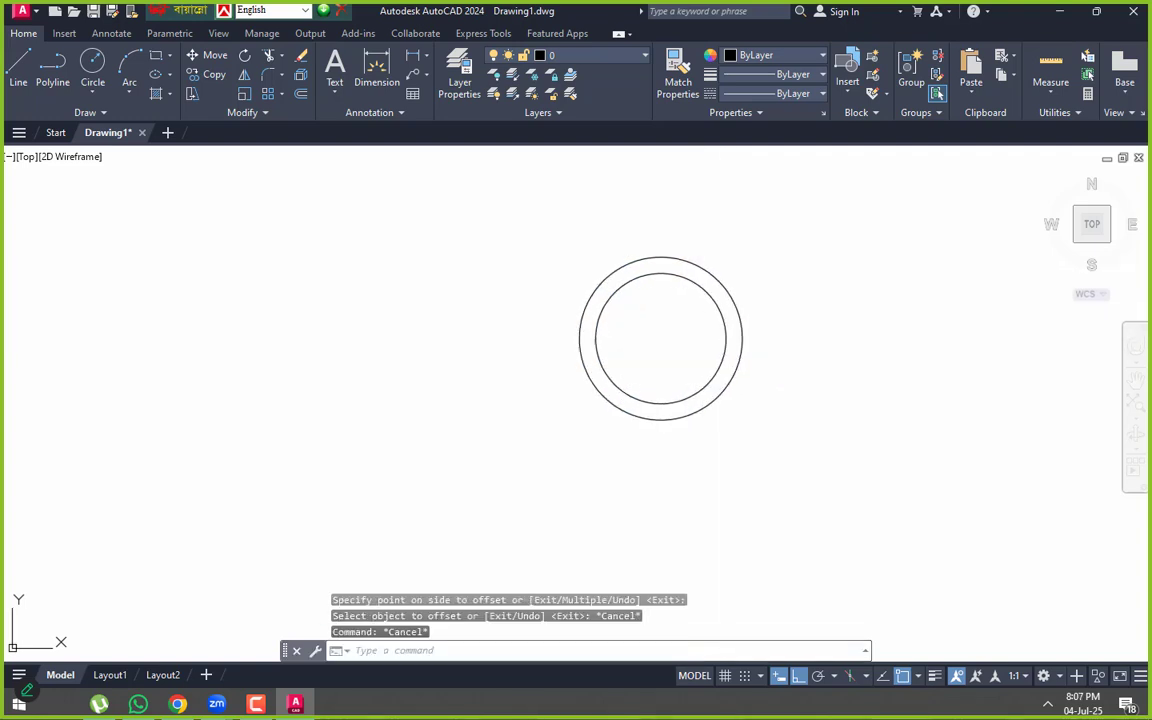
# - Draw a horizontal line from the inner circle's right quadrant outward past the outer circle
pyautogui.moveTo(792, 318); pyautogui.dragTo(697, 334, button='middle')
pyautogui.write('l')
pyautogui.press('Return')
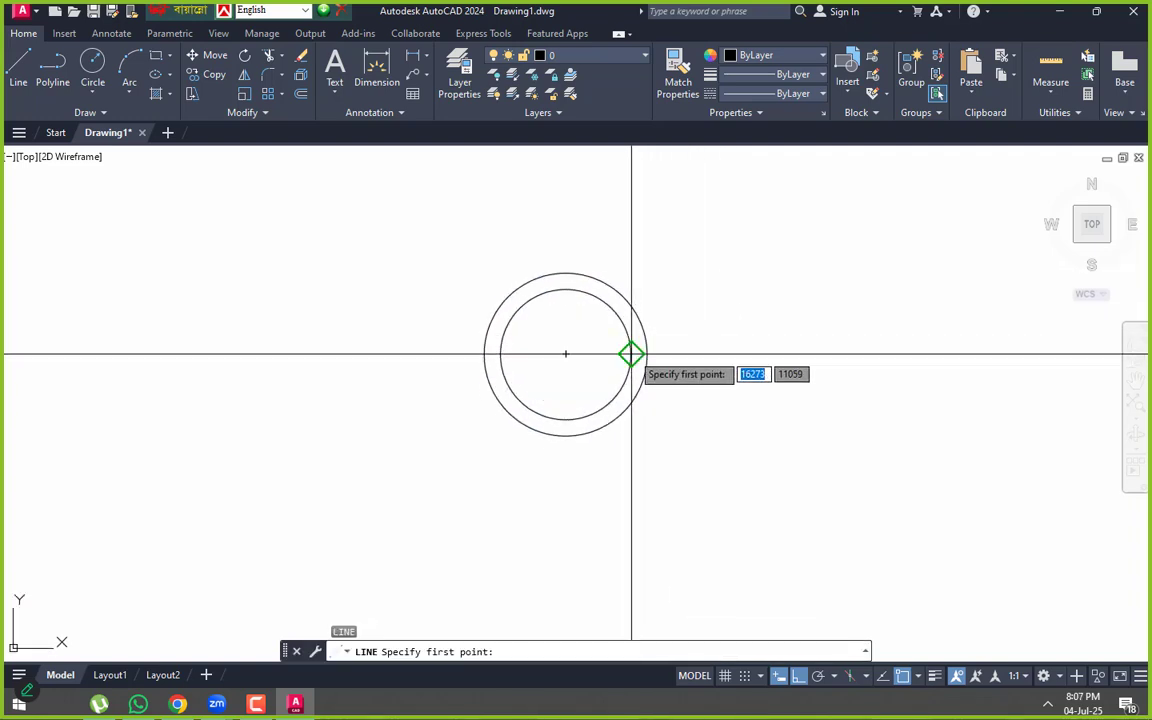
pyautogui.click(631, 354)
pyautogui.click(877, 356)
pyautogui.press('Escape')
pyautogui.moveTo(749, 375); pyautogui.dragTo(735, 393, button='middle')
# - Offset the horizontal line by 50 both above and below it
pyautogui.write('o')
pyautogui.press('Return')
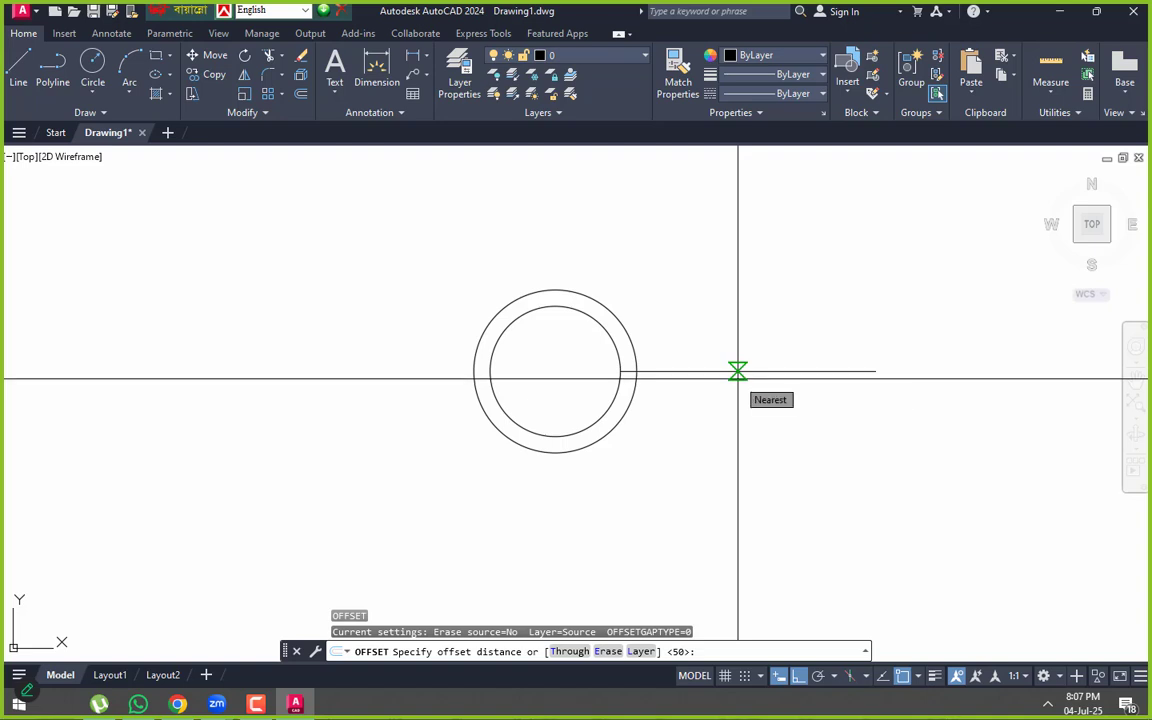
pyautogui.press('Return')
pyautogui.click(739, 371)
pyautogui.click(743, 360)
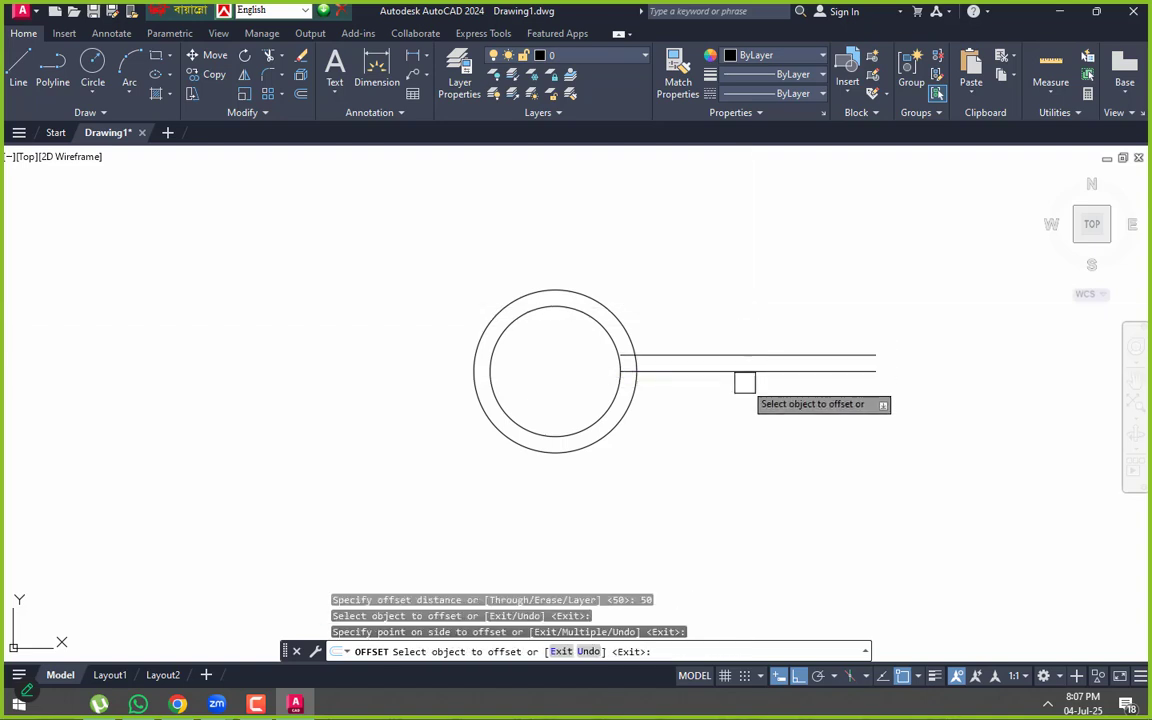
pyautogui.click(744, 371)
pyautogui.click(705, 395)
pyautogui.press('Escape')
pyautogui.press('Escape')
pyautogui.scroll(3, 650, 375)
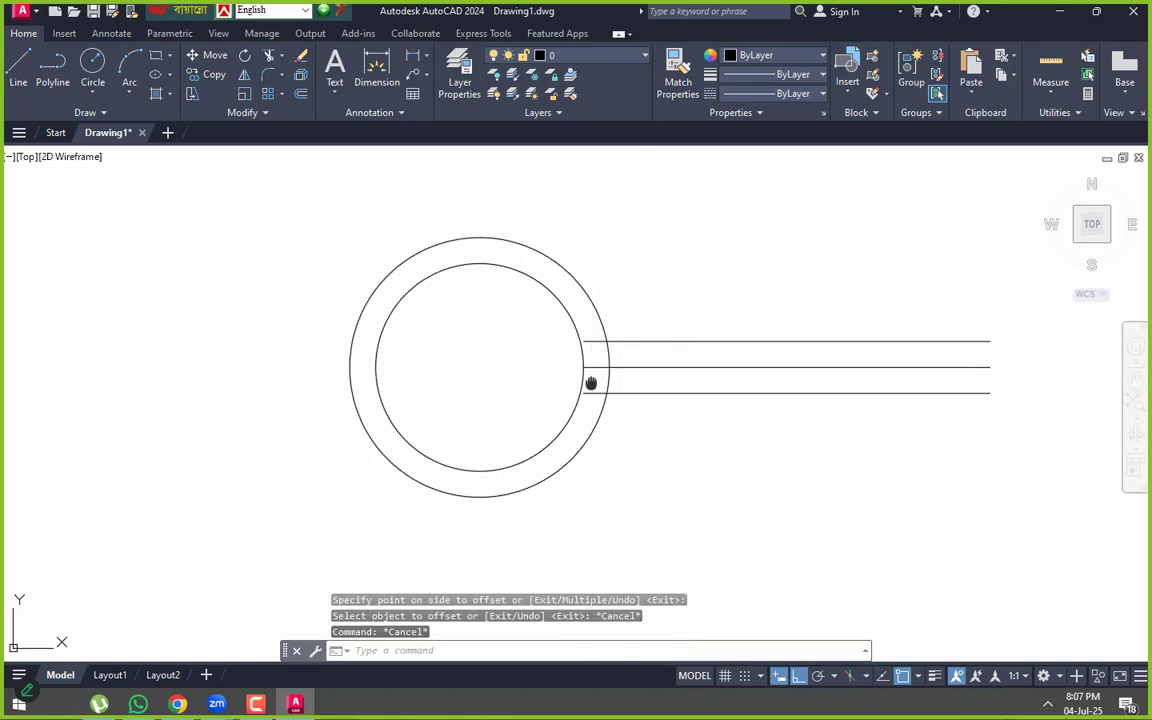
# - Dimension the inner circle's diameter between its left and right quadrants, and erase that dimension
pyautogui.moveTo(591, 383); pyautogui.dragTo(710, 355, button='middle')
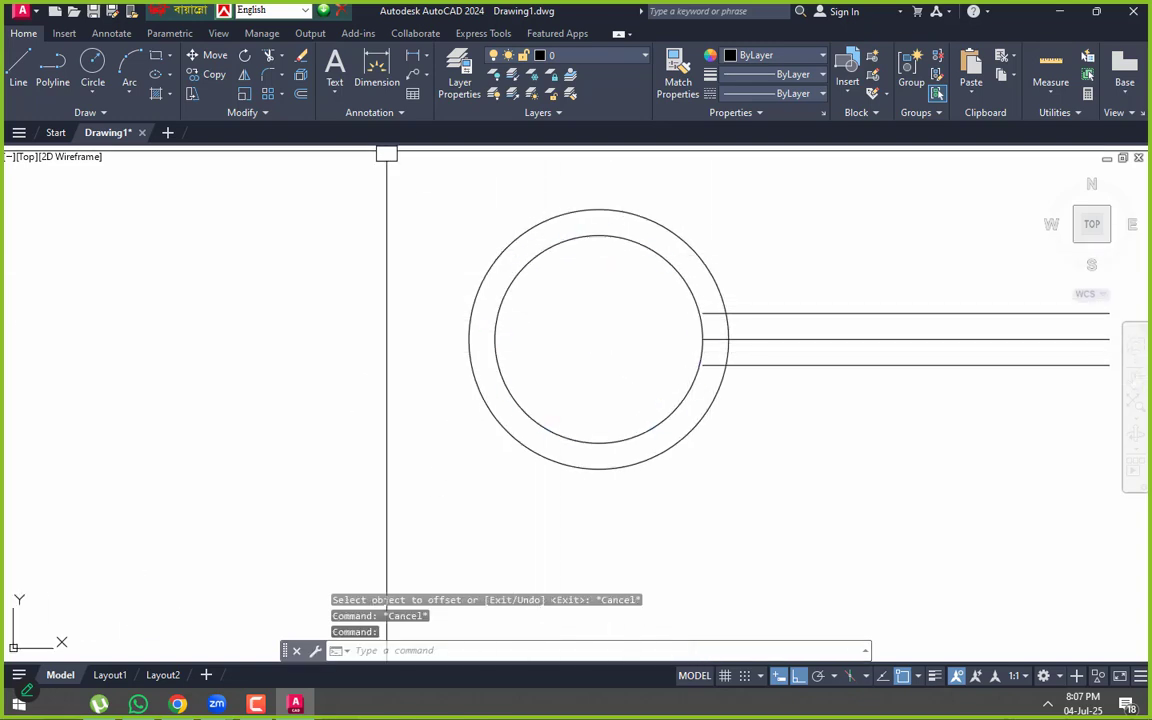
pyautogui.click(377, 72)
pyautogui.press('Return')
pyautogui.click(495, 339)
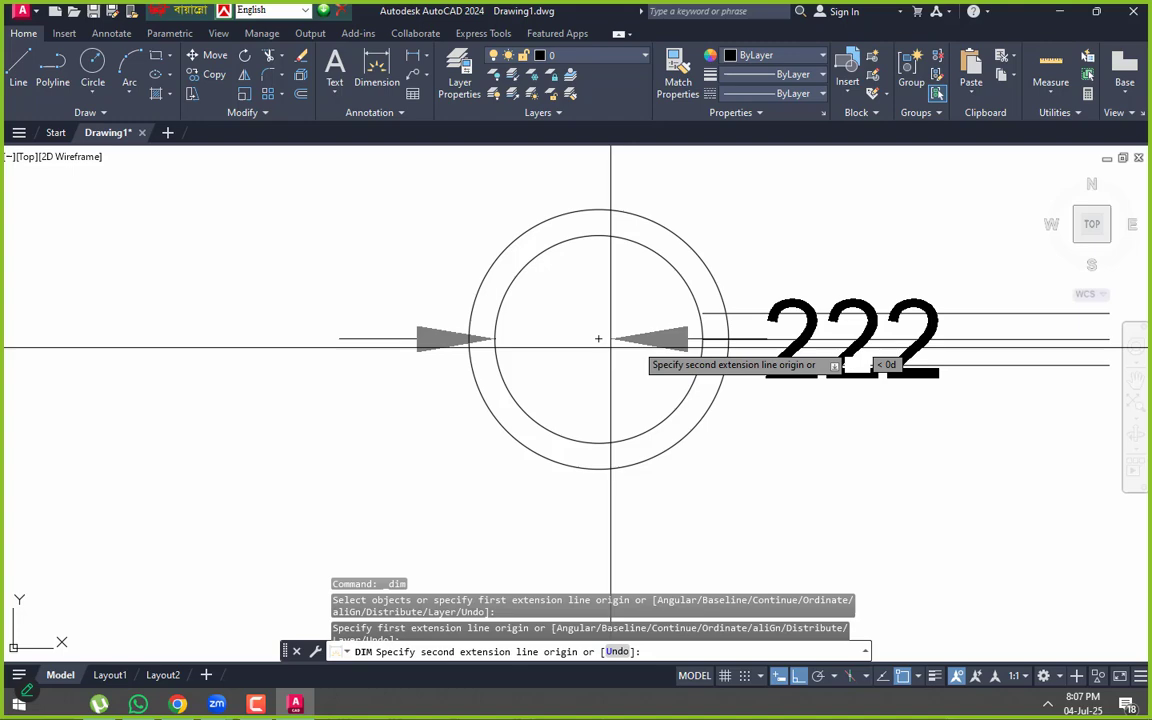
pyautogui.click(702, 339)
pyautogui.moveTo(686, 265)
pyautogui.mouseDown(button='middle')
pyautogui.moveTo(675, 344)
pyautogui.moveTo(674, 231)
pyautogui.mouseUp(button='middle')
pyautogui.click(665, 226)
pyautogui.press('Escape')
pyautogui.click(637, 226)
pyautogui.write('e')
pyautogui.press('Return')
pyautogui.press('Escape')
pyautogui.press('Escape')
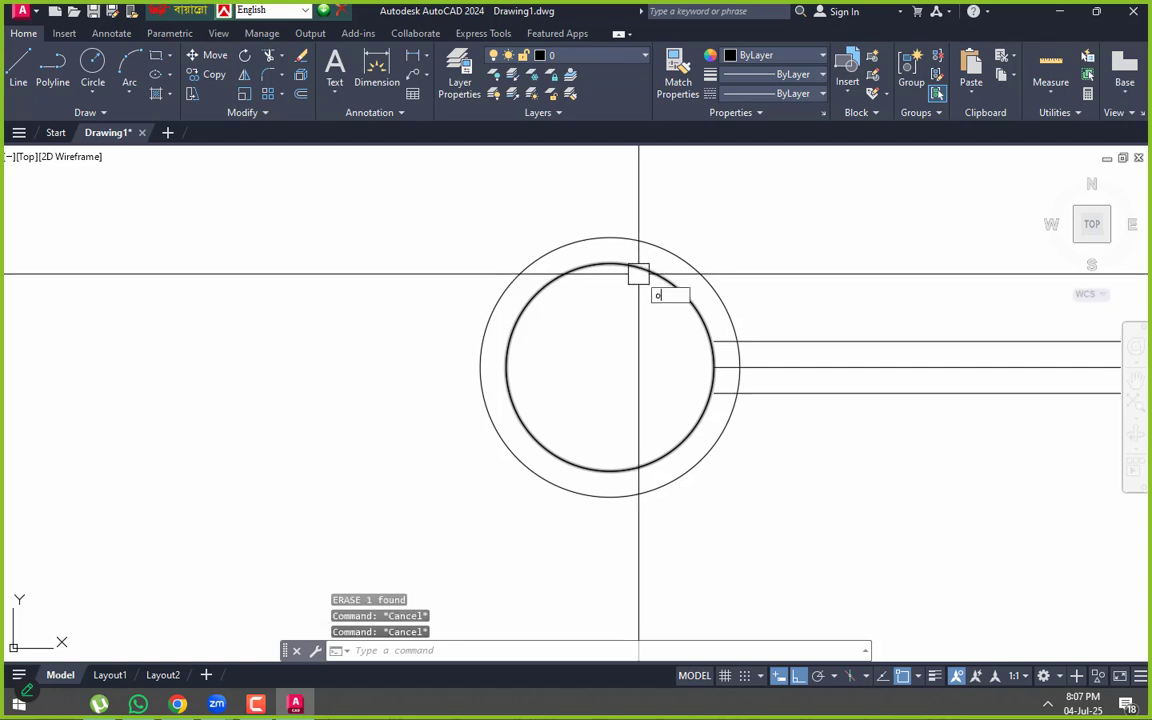
pyautogui.write('o')
pyautogui.press('Return')
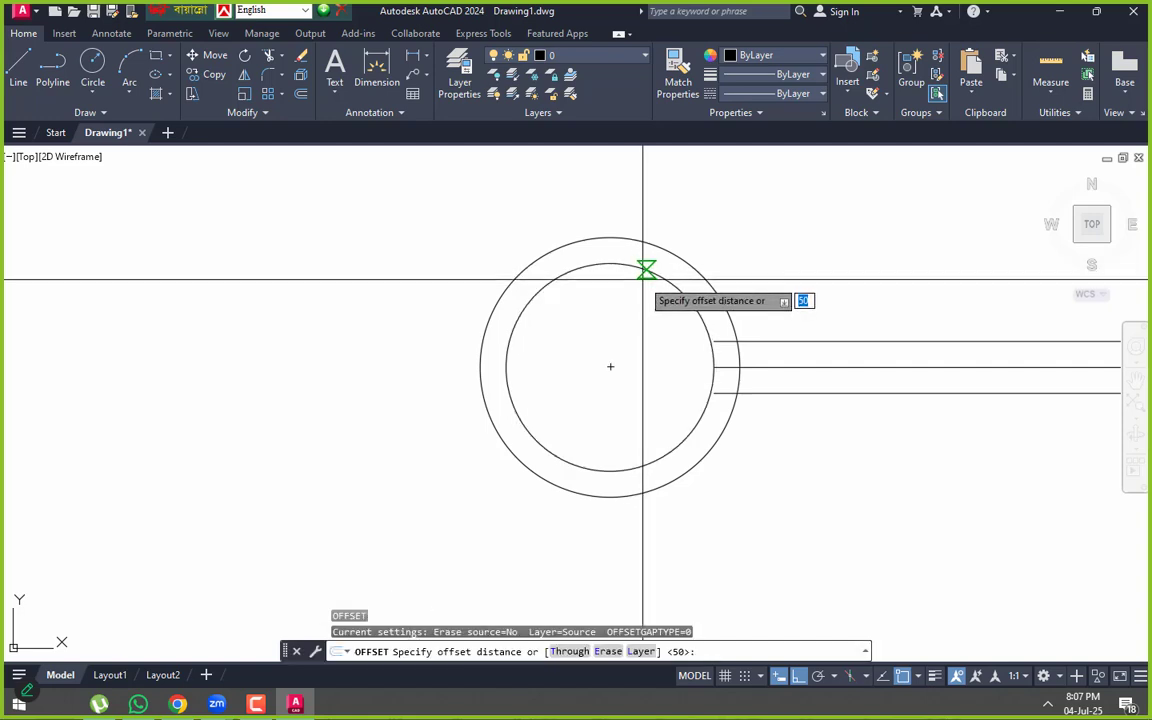
pyautogui.press('Escape')
# - Erase both concentric circles together with the three horizontal lines
pyautogui.click(748, 231)
pyautogui.click(599, 386)
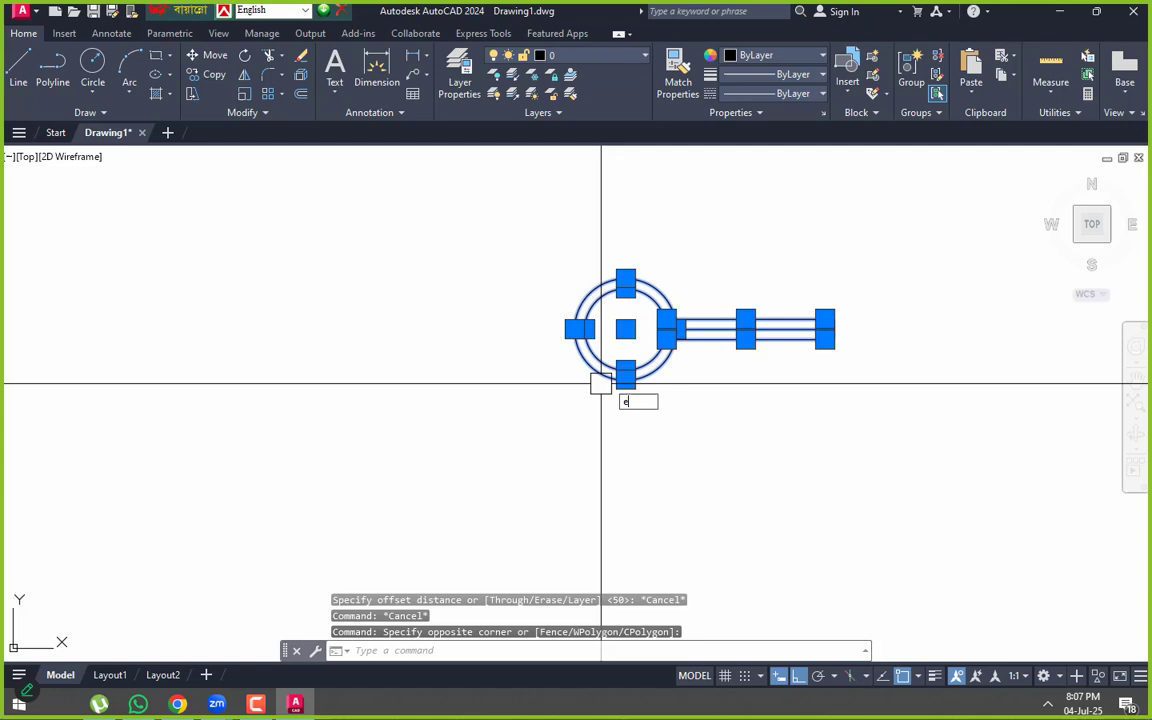
pyautogui.write('e')
pyautogui.press('Return')
# - Draw a circle with a radius of 100 in the empty drawing area
pyautogui.write('c')
pyautogui.press('Return')
pyautogui.click(582, 361)
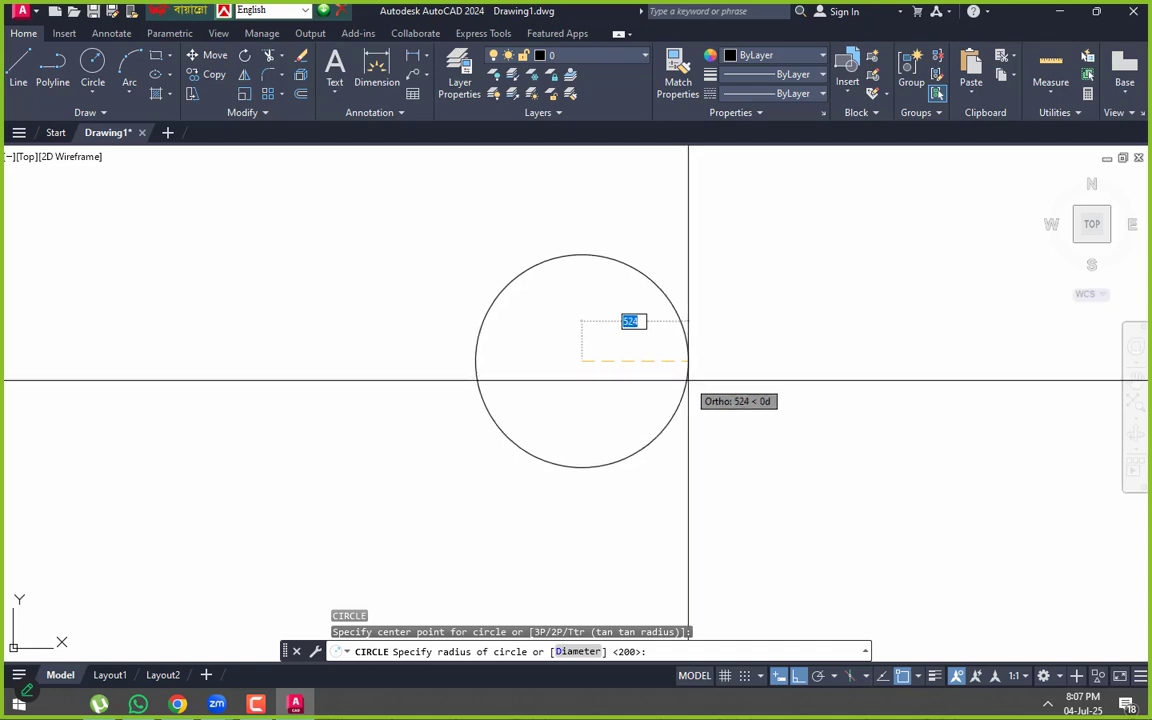
pyautogui.write('100')
pyautogui.press('Return')
pyautogui.scroll(5, 558, 374)
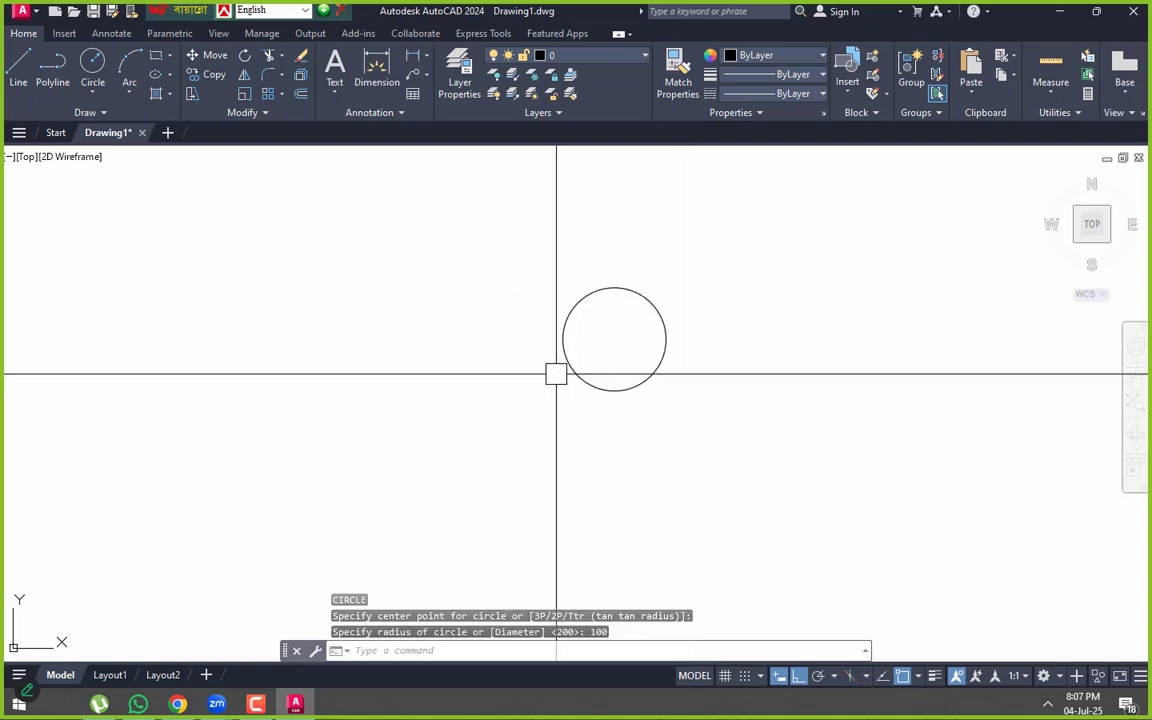
pyautogui.moveTo(640, 365); pyautogui.dragTo(645, 413, button='middle')
# - Draw a horizontal line from the circle's centre to its right quadrant
pyautogui.write('l')
pyautogui.press('Return')
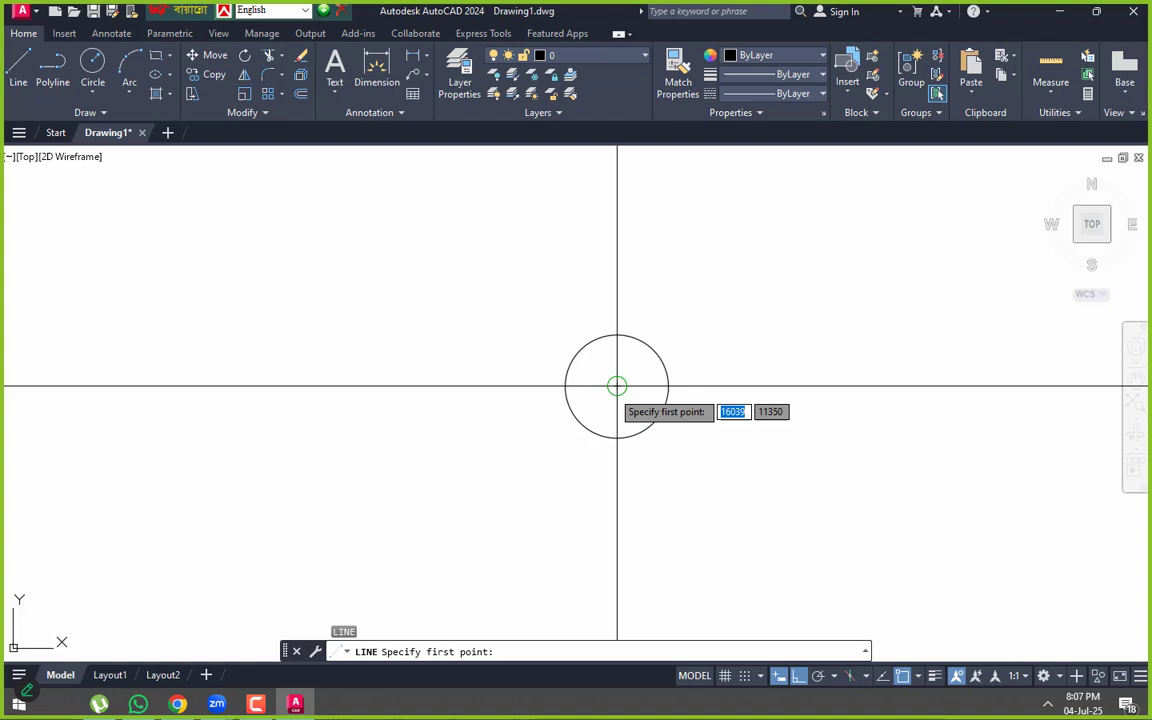
pyautogui.click(617, 386)
pyautogui.click(669, 386)
pyautogui.press('Return')
pyautogui.press('Return')
pyautogui.scroll(2, 663, 391)
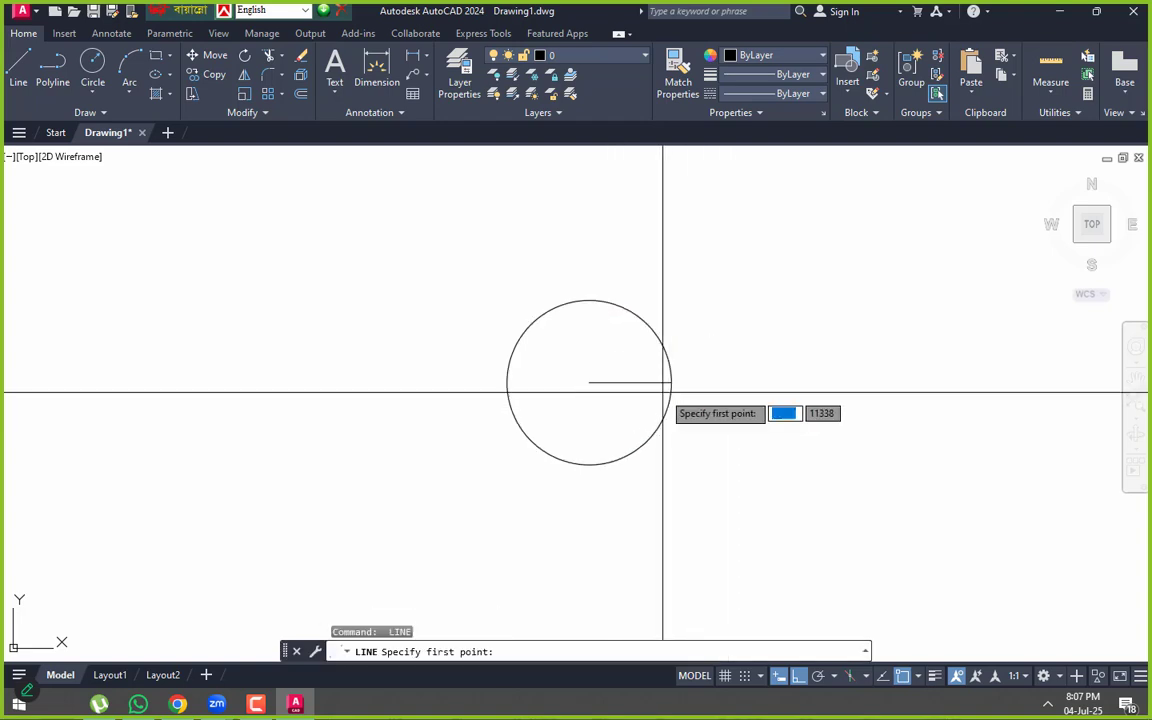
pyautogui.press('Escape')
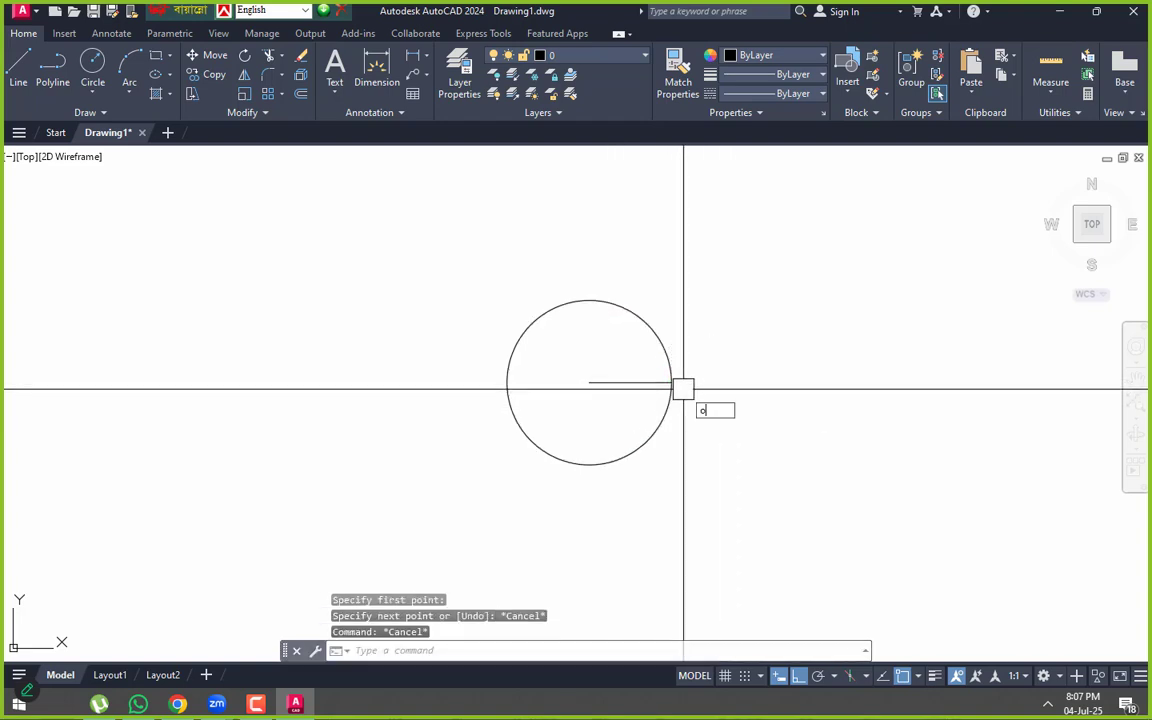
# - Offset the circle outward by 25
pyautogui.write('o')
pyautogui.press('Return')
pyautogui.write('25')
pyautogui.press('Return')
pyautogui.click(666, 350)
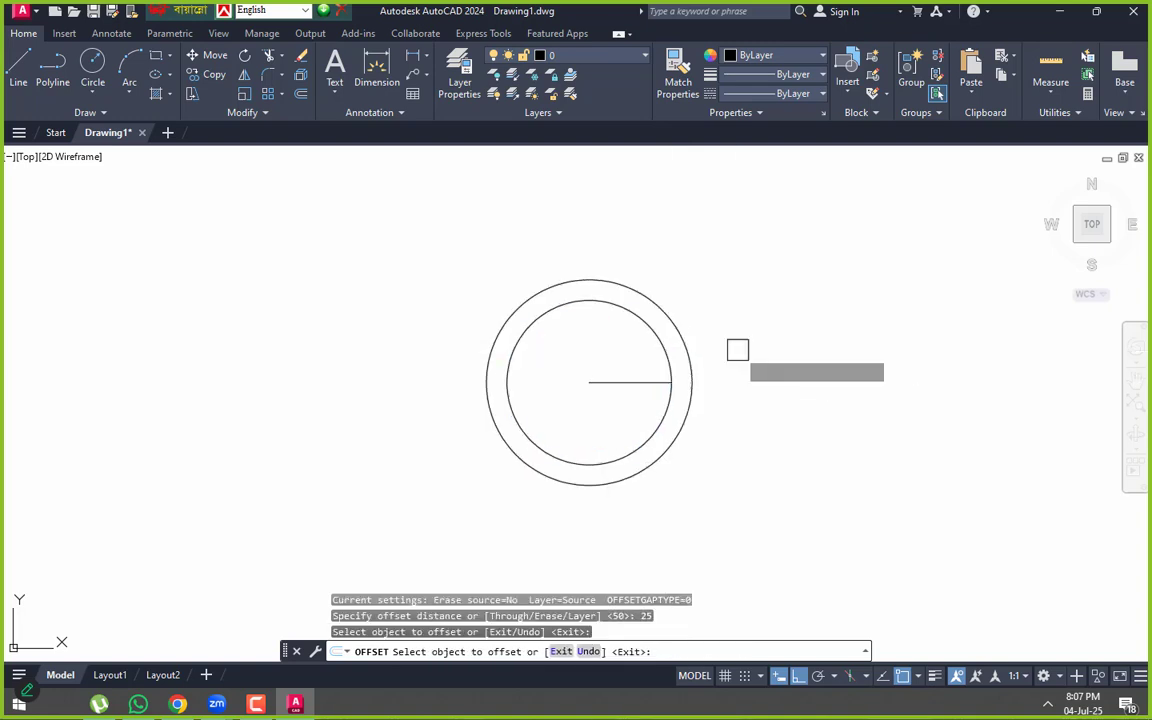
pyautogui.click(738, 347)
pyautogui.press('Escape')
pyautogui.press('Escape')
pyautogui.moveTo(729, 376); pyautogui.dragTo(690, 377, button='middle')
pyautogui.write('l')
pyautogui.press('Return')
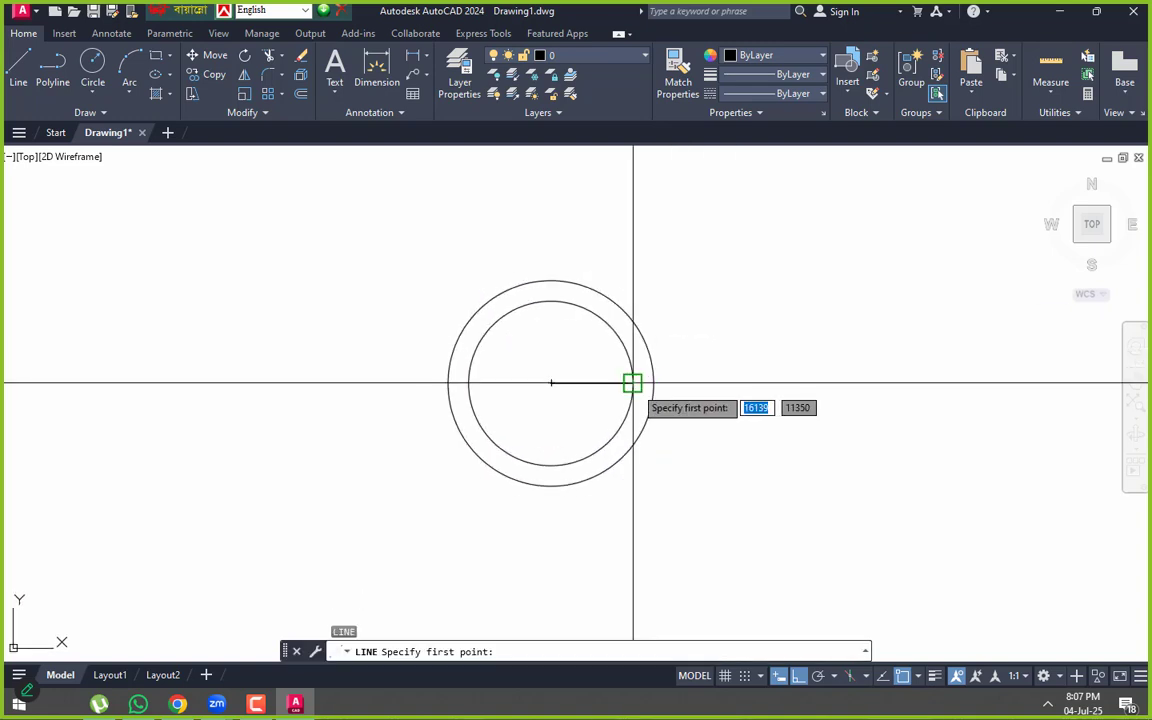
pyautogui.click(654, 383)
pyautogui.scroll(-4, 839, 388)
pyautogui.moveTo(895, 393); pyautogui.dragTo(787, 399, button='middle')
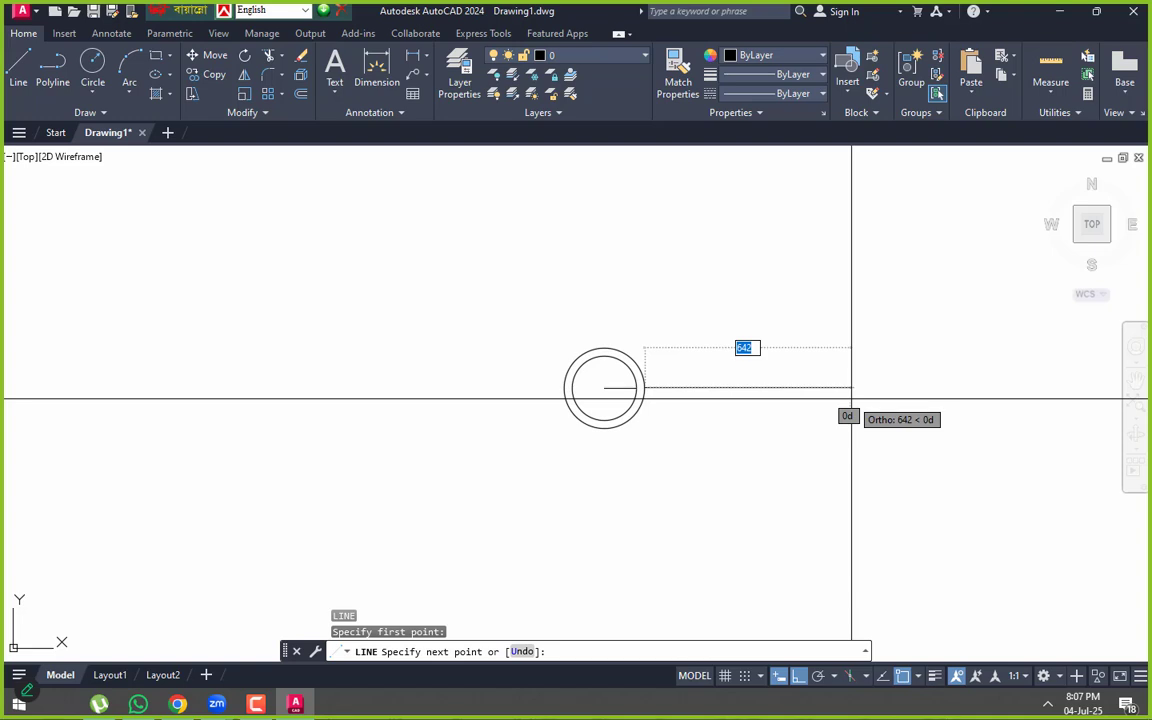
pyautogui.scroll(2, 851, 387)
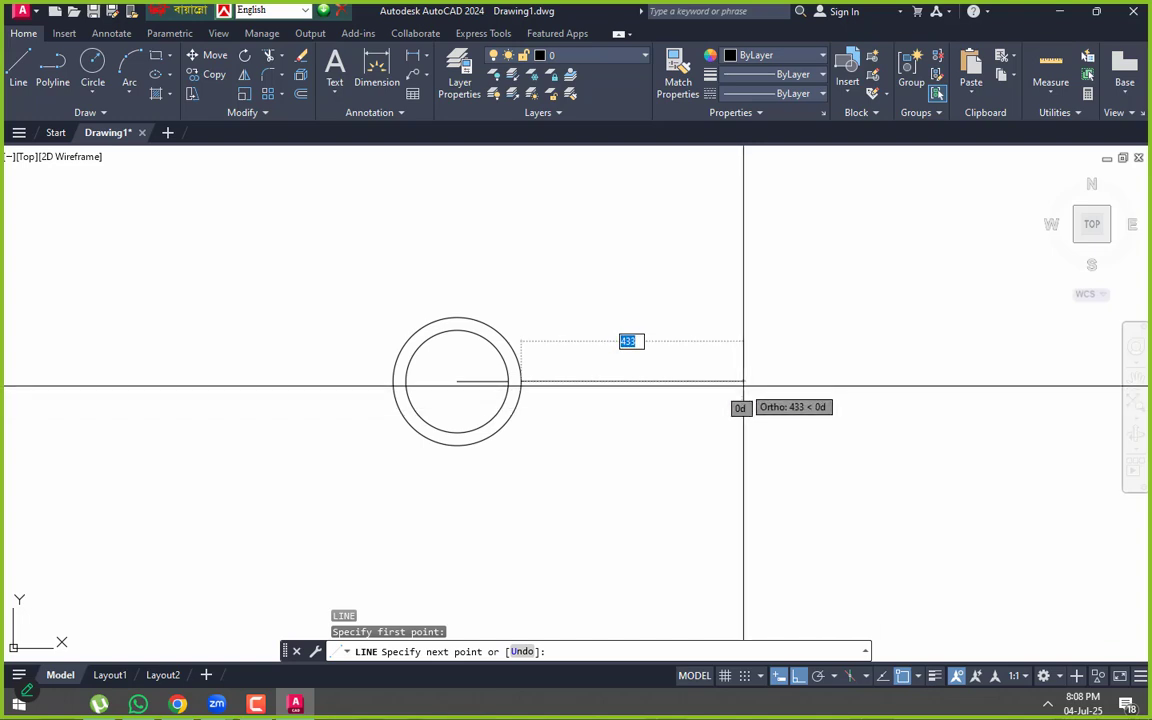
# - Calculate 48 × 25 in the Windows Calculator, return to AutoCAD and abandon the unfinished line
pyautogui.click(18, 704)
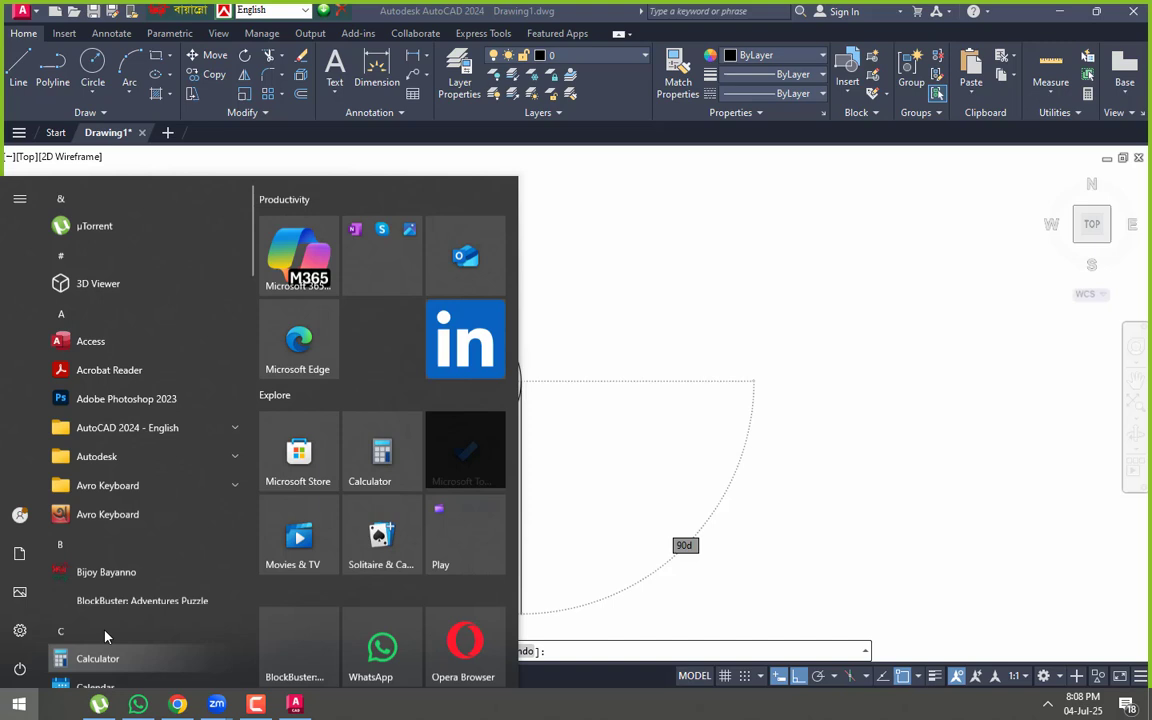
pyautogui.click(375, 450)
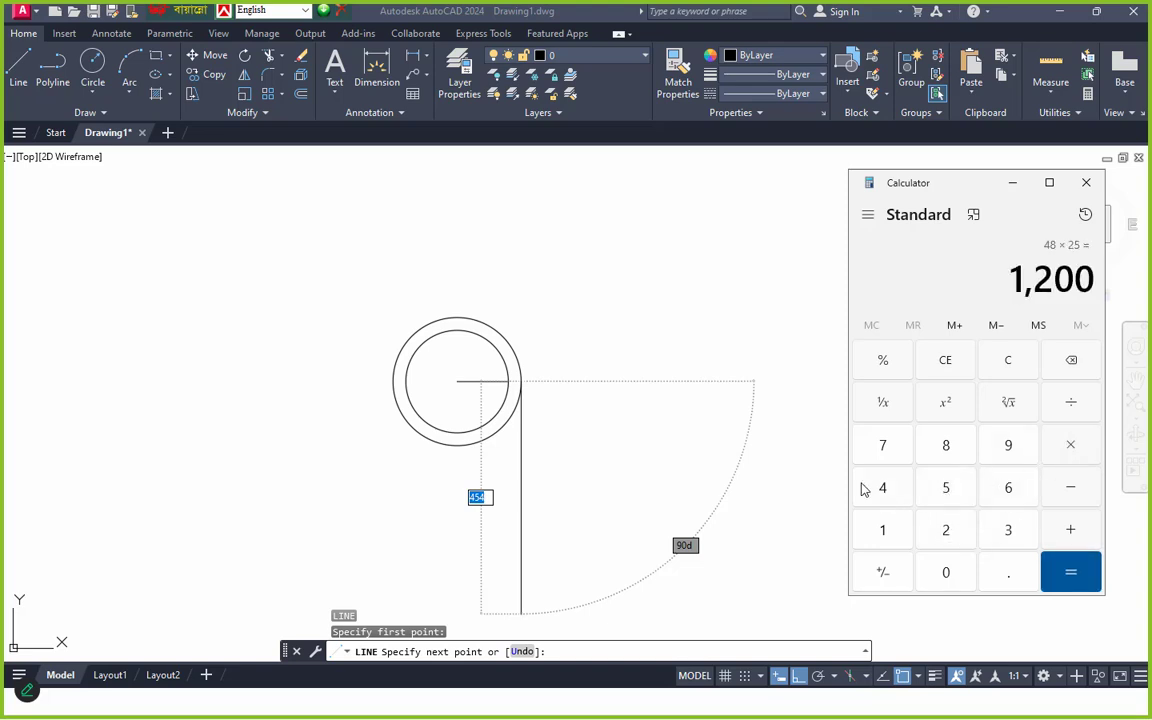
pyautogui.click(1013, 184)
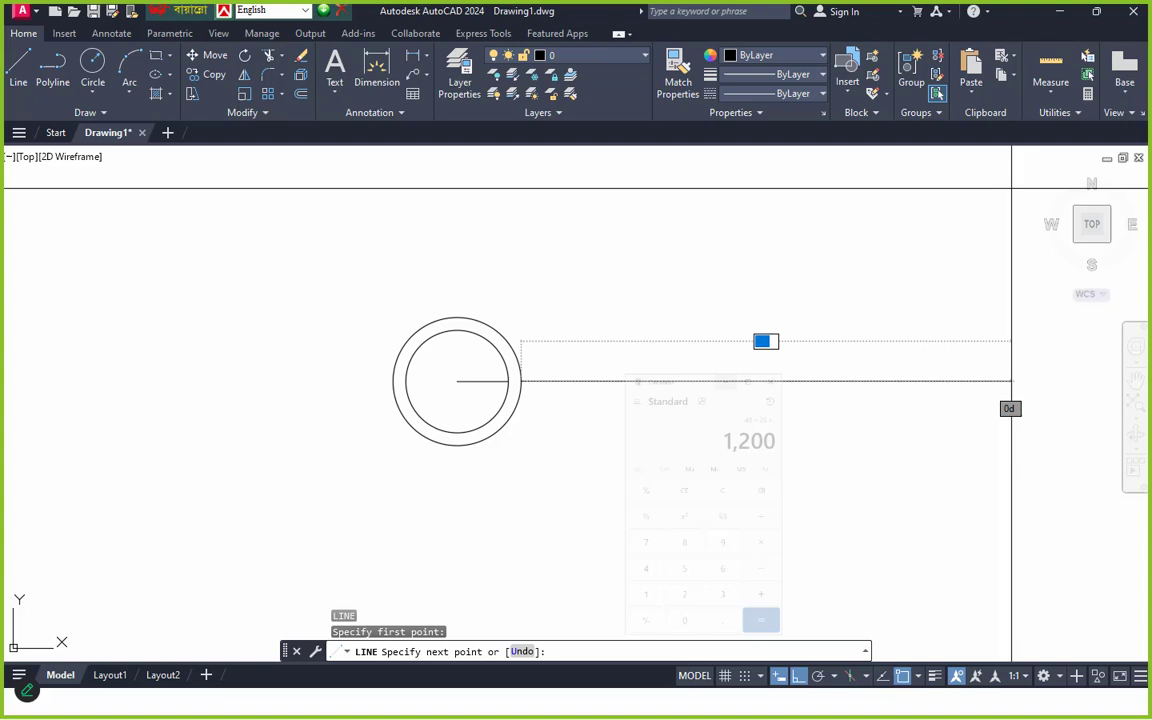
pyautogui.press('Escape')
# - Draw a horizontal line 600 long from the circles' centre to the right
pyautogui.scroll(4, 450, 391)
pyautogui.write('l')
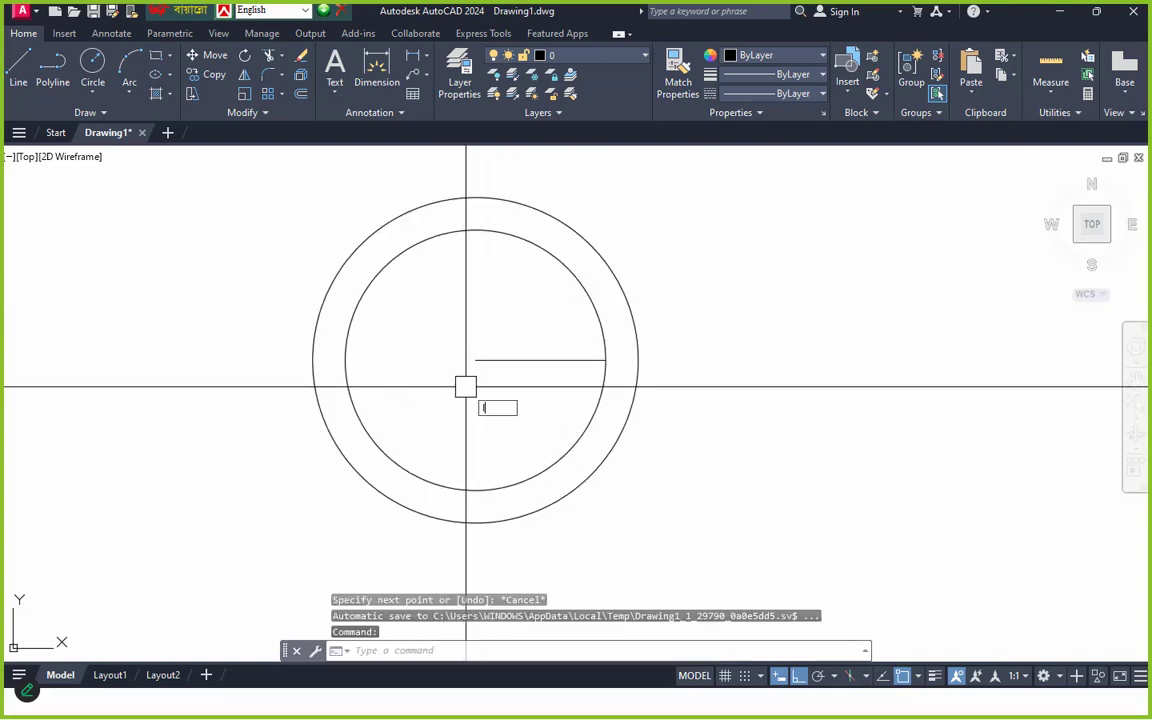
pyautogui.press('Return')
pyautogui.click(476, 360)
pyautogui.scroll(-4, 434, 414)
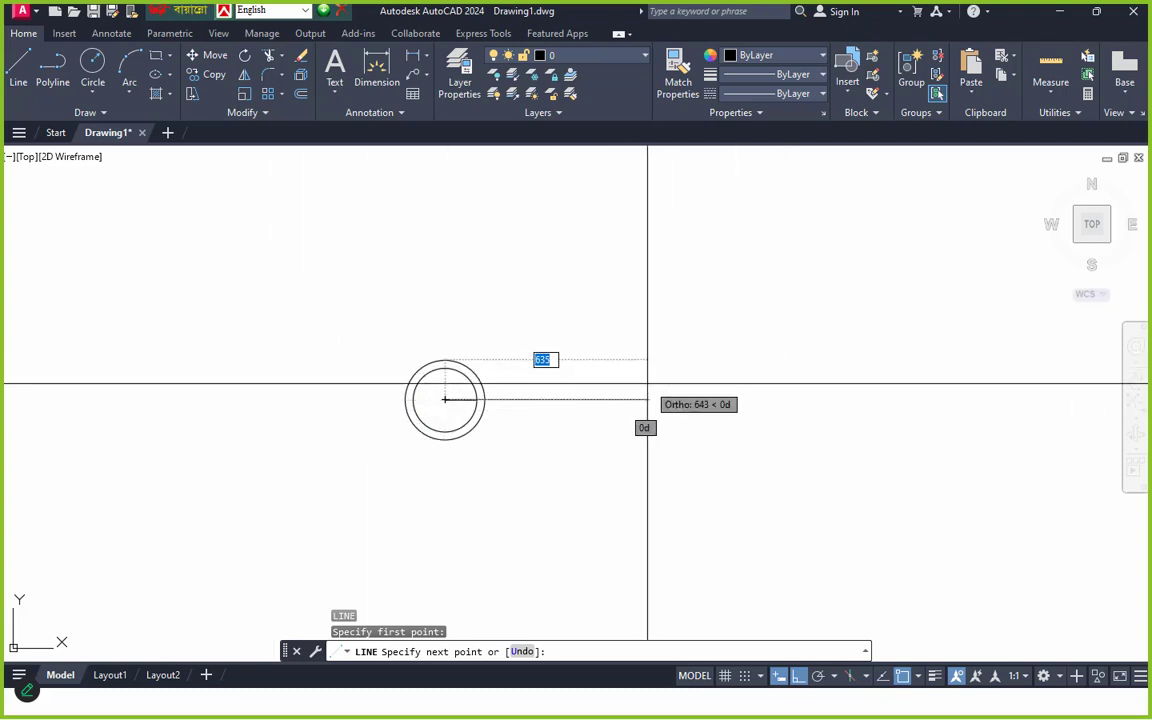
pyautogui.write('6')
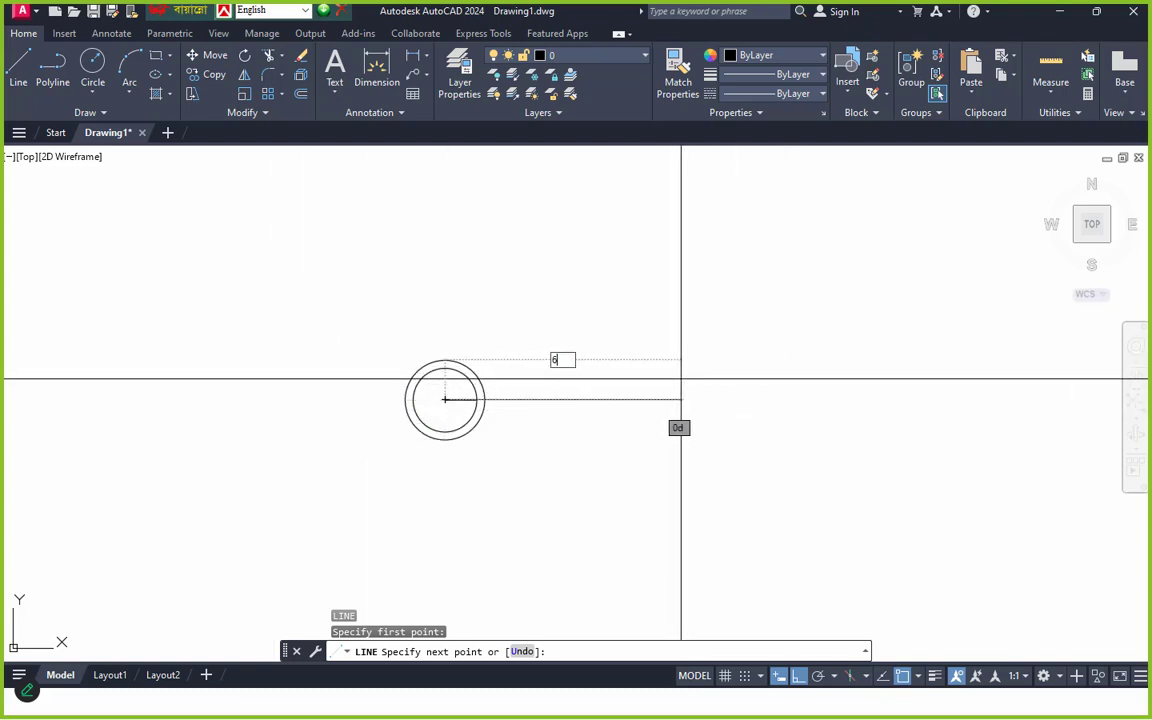
pyautogui.write('00')
pyautogui.press('Return')
pyautogui.press('Return')
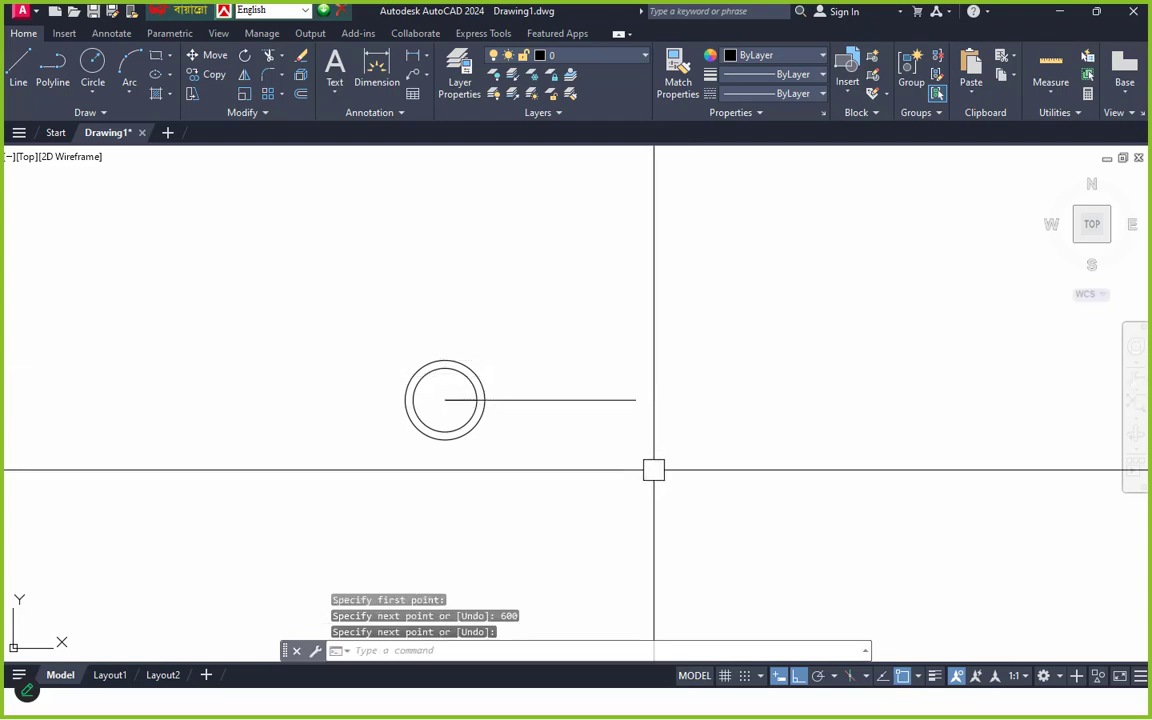
pyautogui.scroll(2, 440, 411)
pyautogui.click(466, 398)
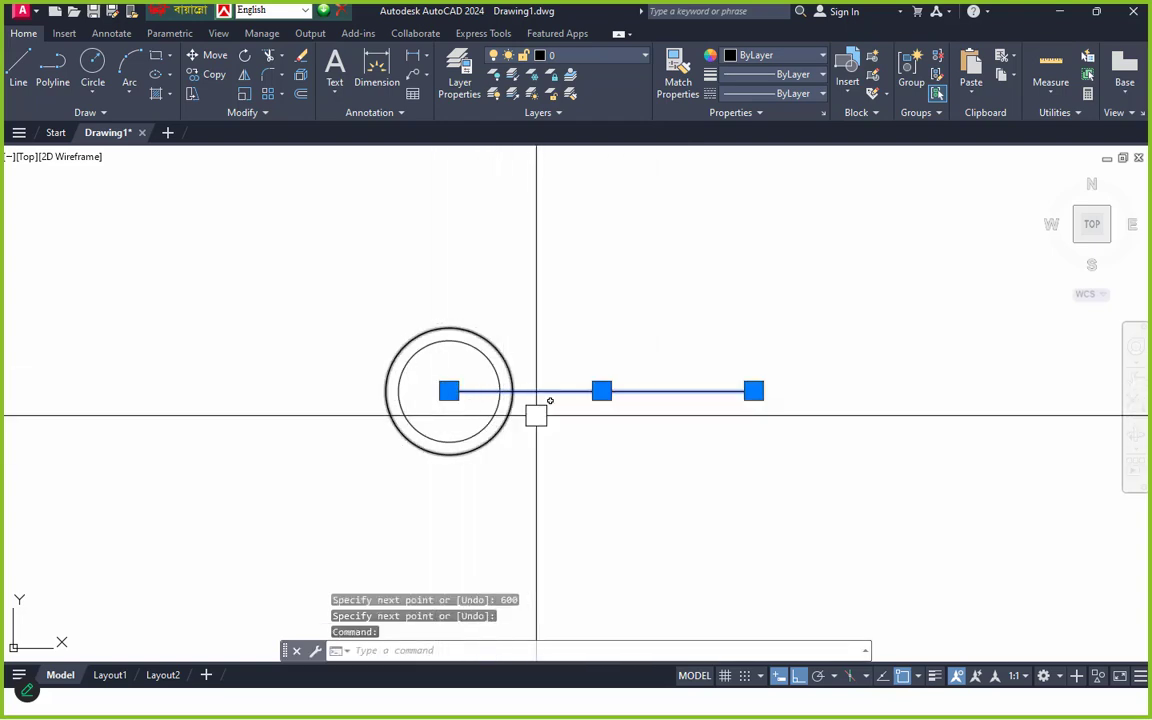
pyautogui.press('Escape')
pyautogui.press('Escape')
pyautogui.moveTo(478, 398); pyautogui.dragTo(494, 417, button='middle')
pyautogui.write('o')
pyautogui.press('Return')
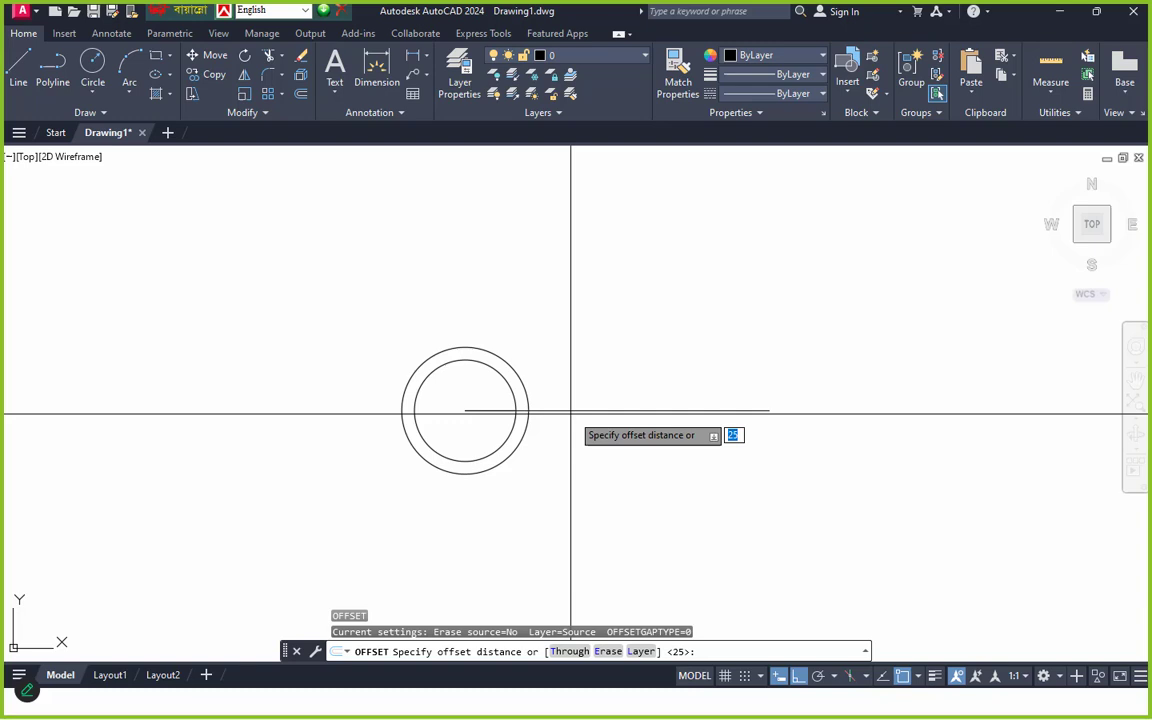
pyautogui.press('Escape')
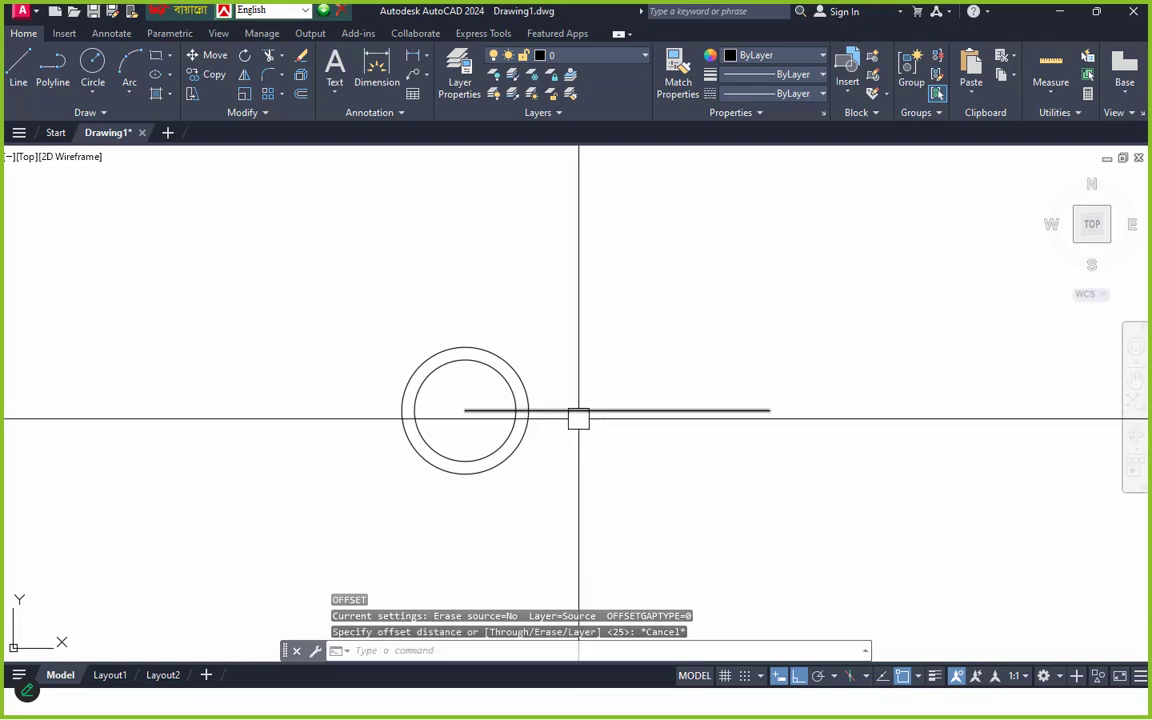
# - Offset the horizontal centre line by 50 to both sides
pyautogui.press('Return')
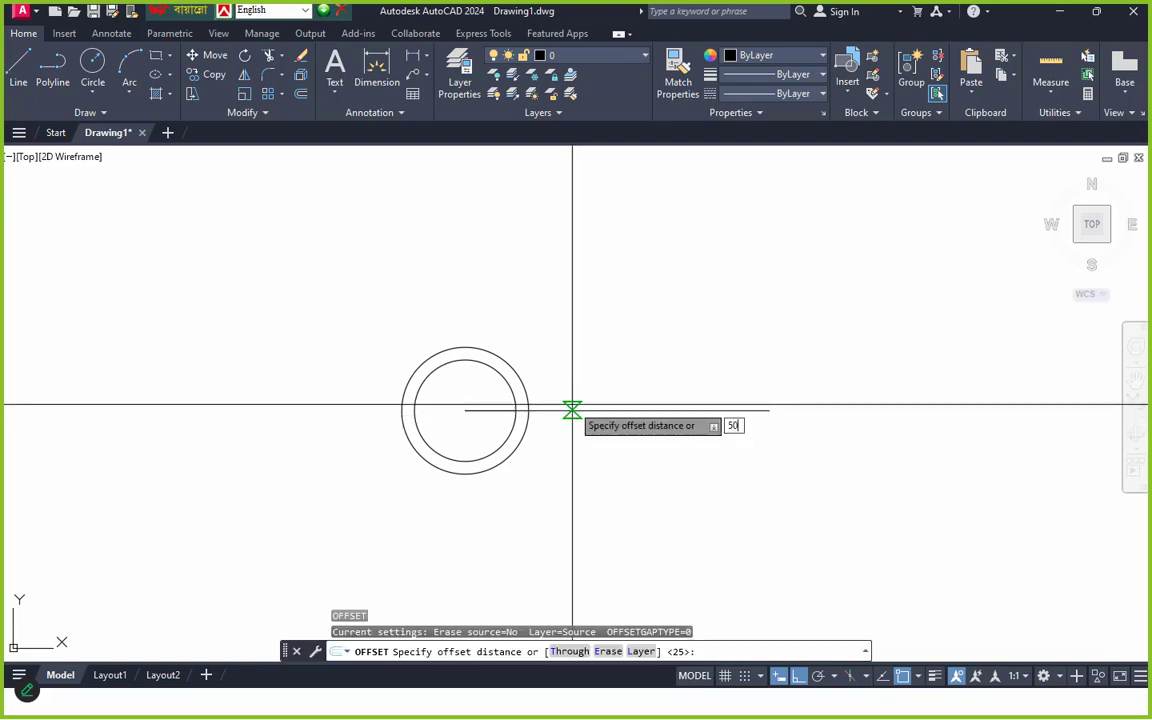
pyautogui.write('50')
pyautogui.press('Return')
pyautogui.click(571, 410)
pyautogui.click(570, 399)
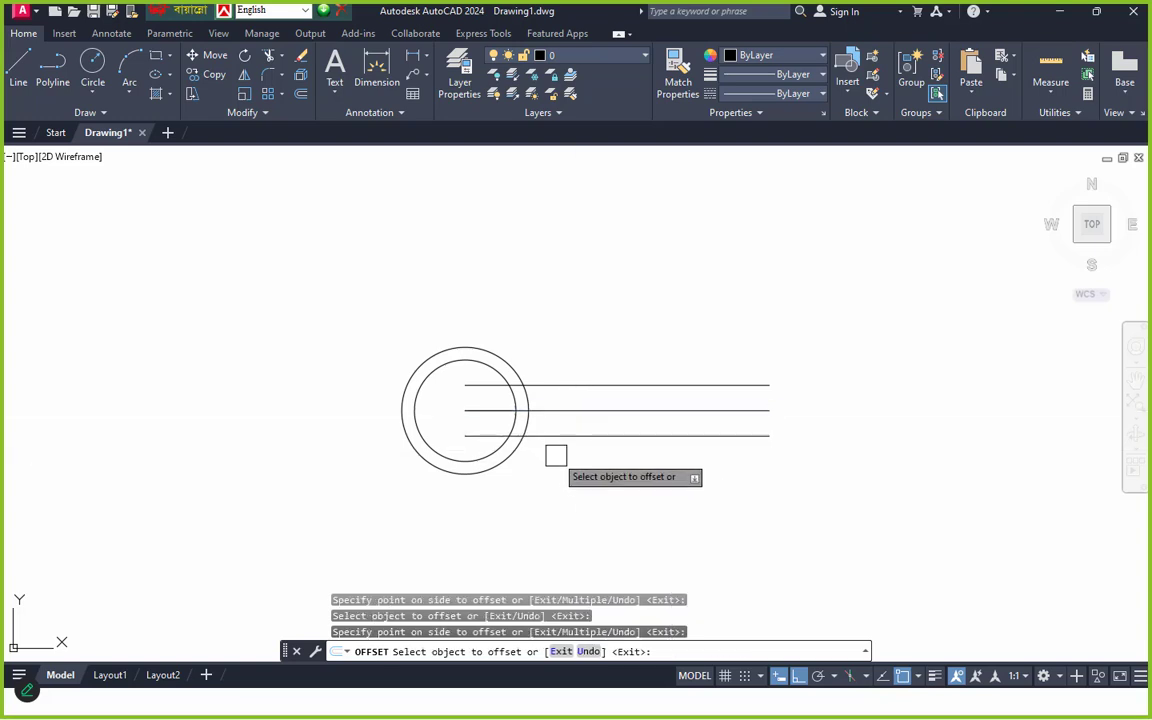
pyautogui.press('Escape')
# - Offset the outer circle outward by 475, the distance from its right quadrant to the centre line's end
pyautogui.scroll(2, 550, 455)
pyautogui.press('Return')
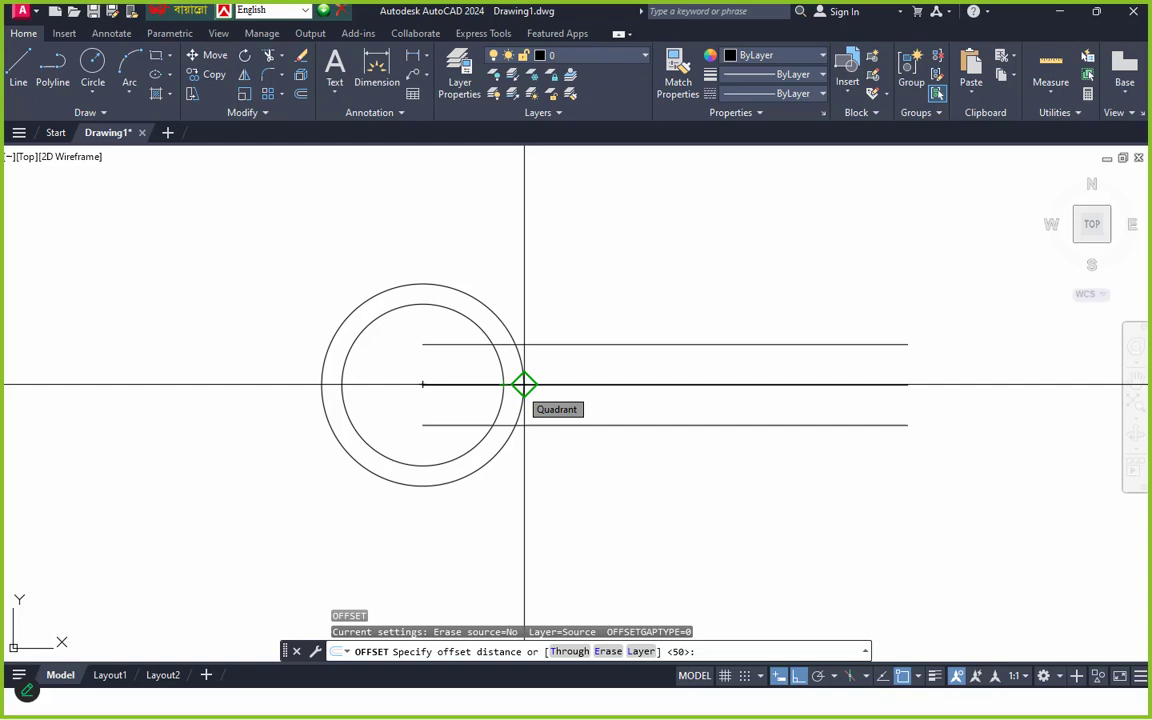
pyautogui.click(524, 384)
pyautogui.click(907, 384)
pyautogui.click(517, 368)
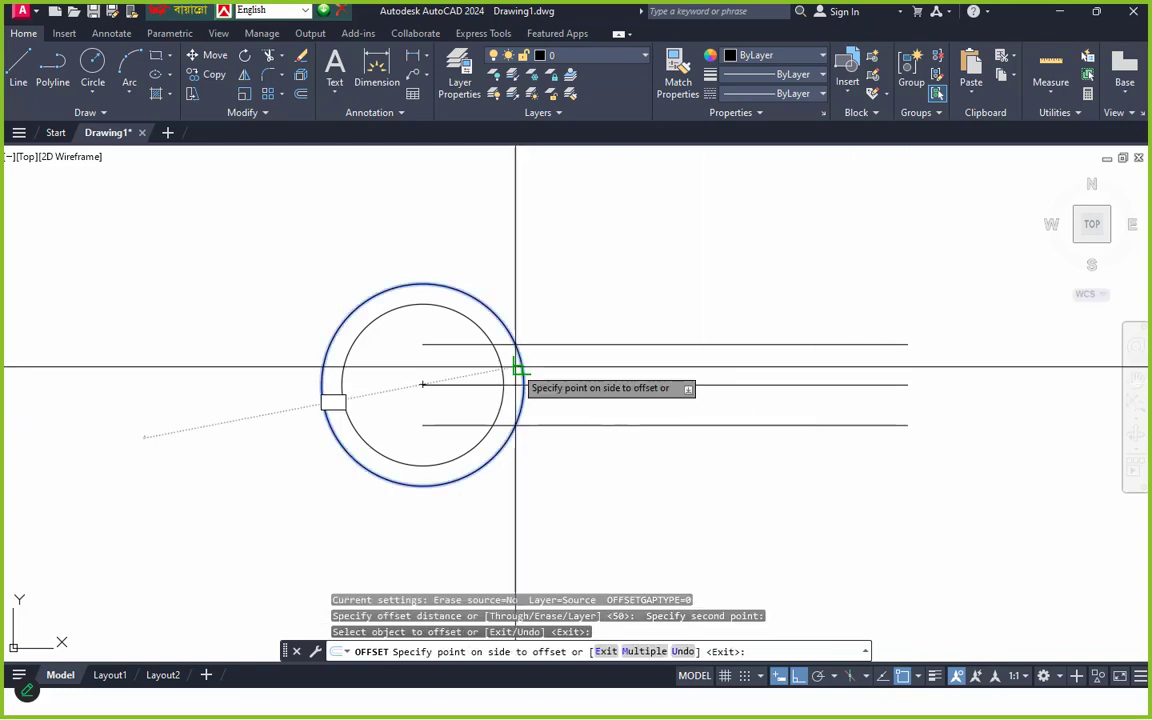
pyautogui.click(745, 391)
pyautogui.press('Escape')
pyautogui.press('Escape')
# - Trim the two outer circles to the arcs between the outer lines, and cut the lower line between the inner circle and the nearer arc
pyautogui.moveTo(672, 446); pyautogui.dragTo(684, 486, button='middle')
pyautogui.write('t')
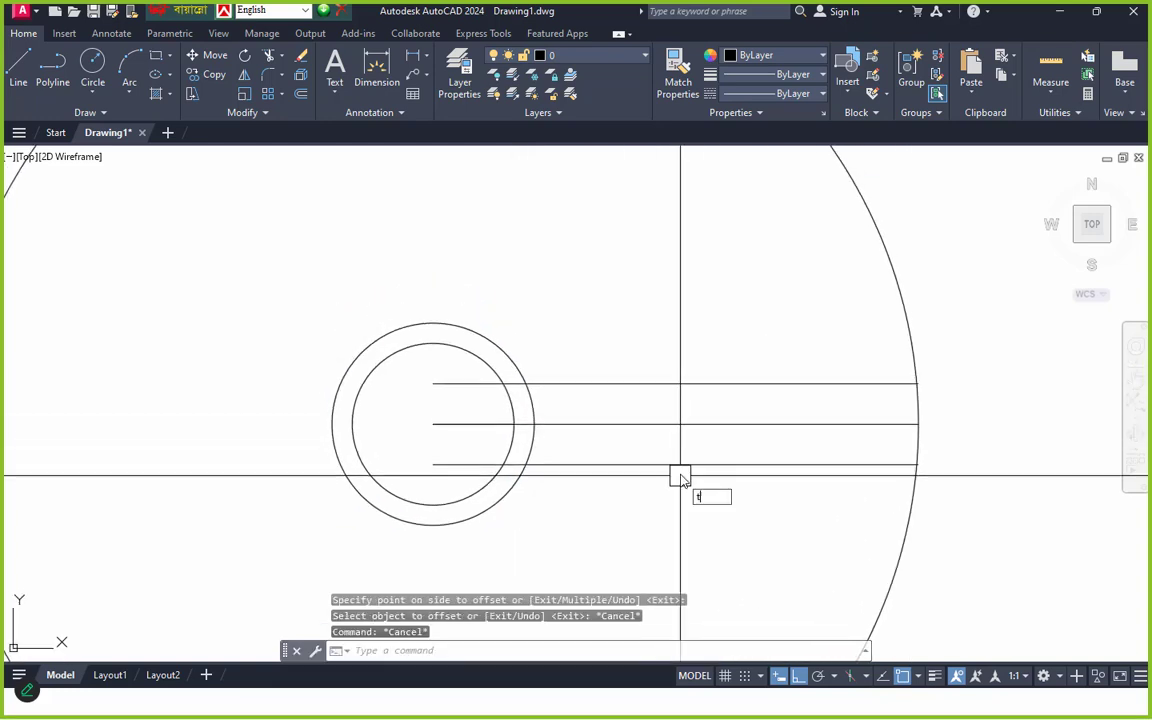
pyautogui.press('Return')
pyautogui.scroll(2, 499, 460)
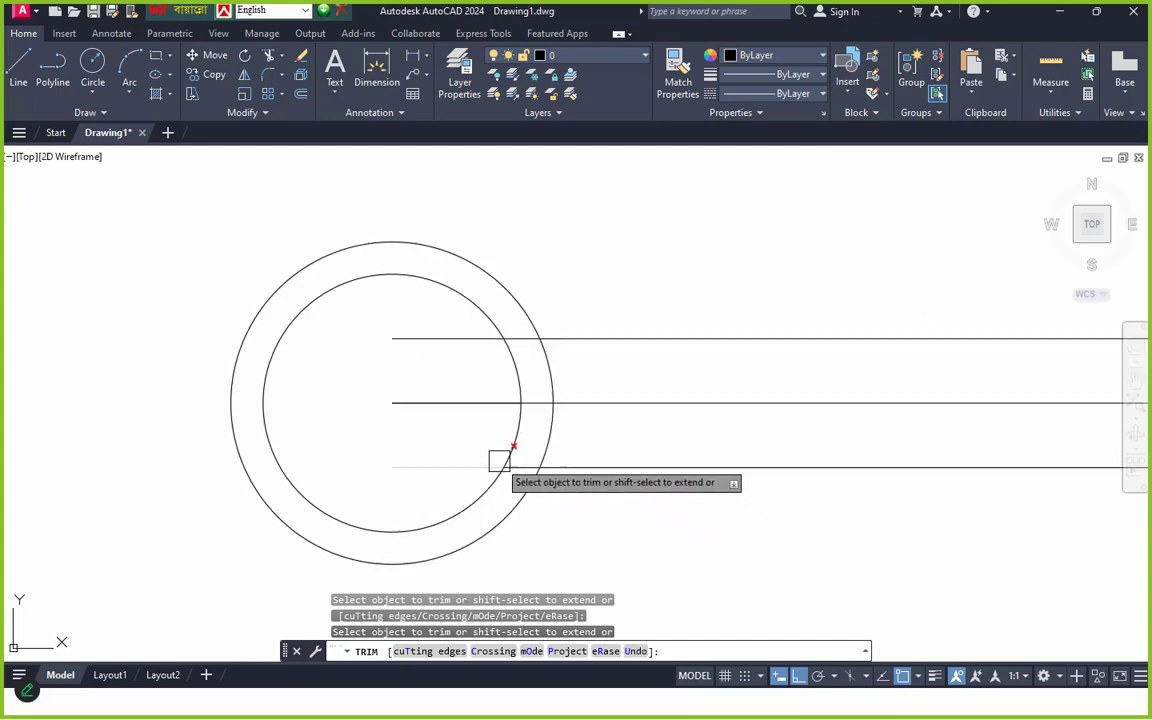
pyautogui.scroll(2, 499, 460)
pyautogui.click(538, 500)
pyautogui.click(535, 469)
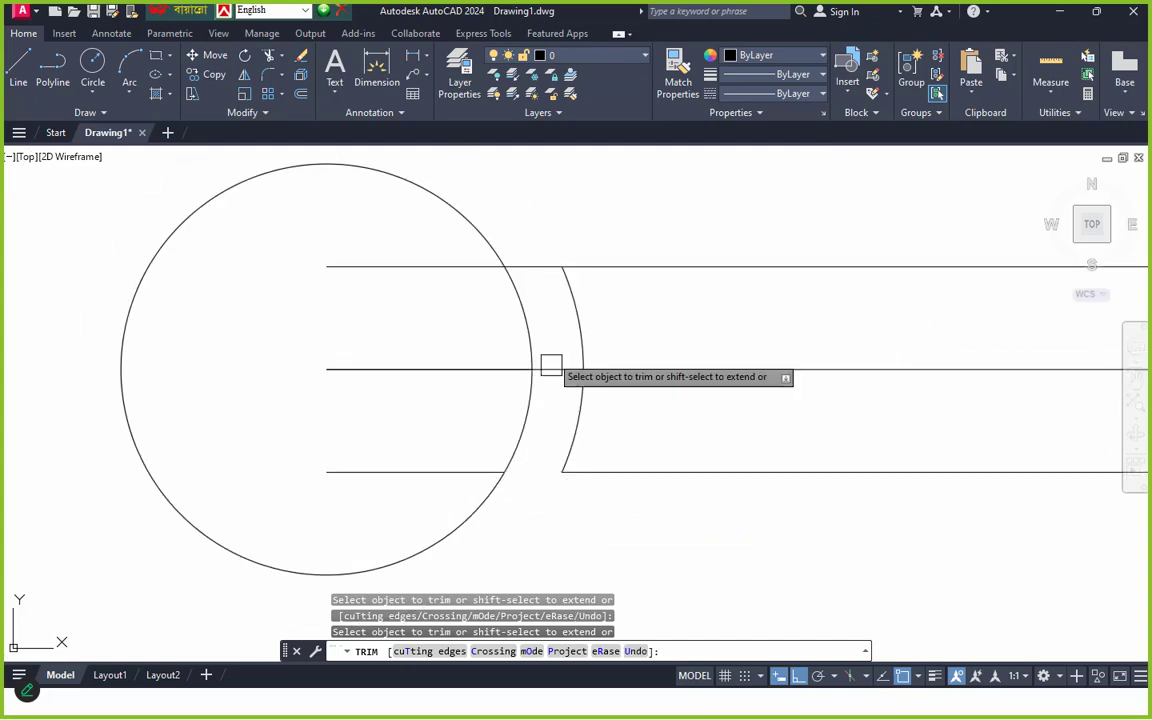
pyautogui.press('Escape')
# - Erase the upper line's leftover piece inside the inner circle
pyautogui.click(414, 267)
pyautogui.write('e')
pyautogui.press('Return')
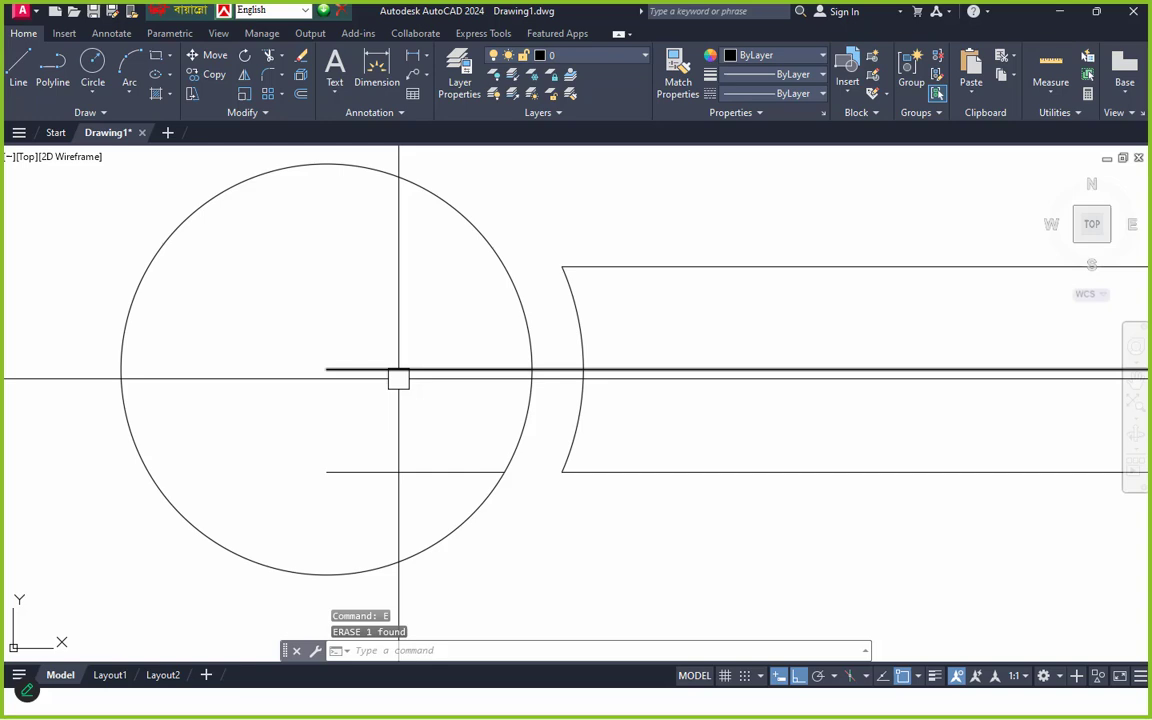
pyautogui.click(395, 378)
pyautogui.press('Escape')
pyautogui.press('Escape')
# - Trim the centre line and the leftover lower line away inside the inner circle
pyautogui.write('tr')
pyautogui.press('Return')
pyautogui.click(397, 368)
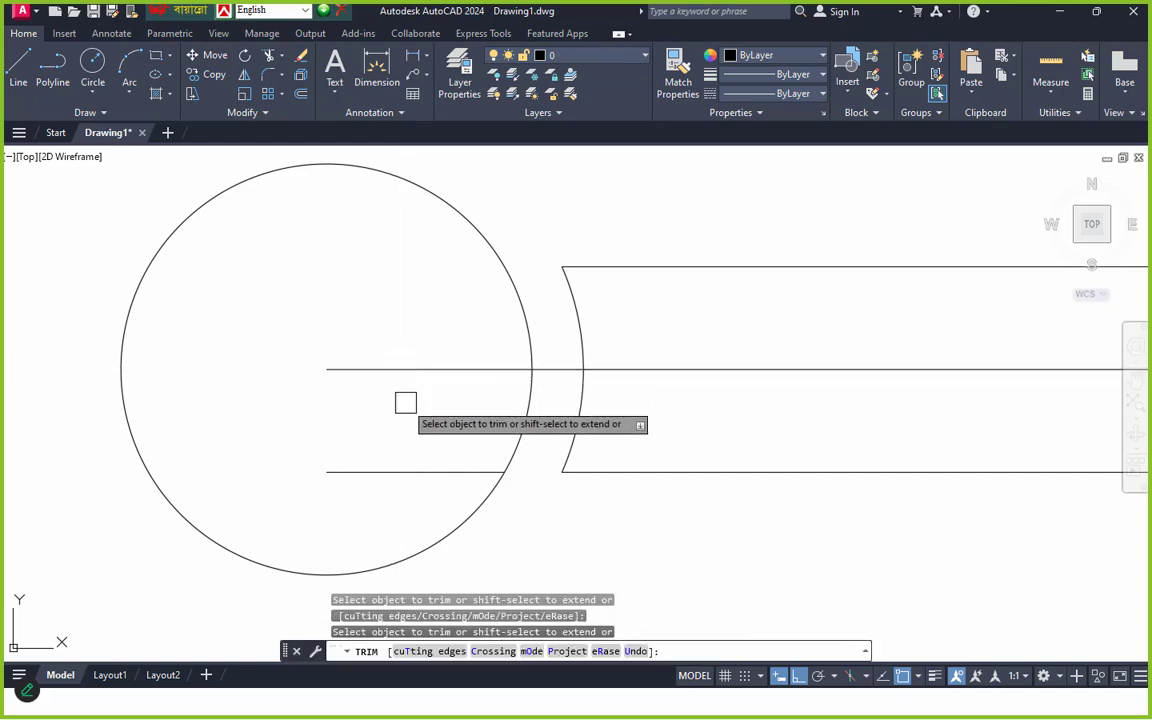
pyautogui.click(449, 374)
pyautogui.click(417, 484)
pyautogui.click(418, 469)
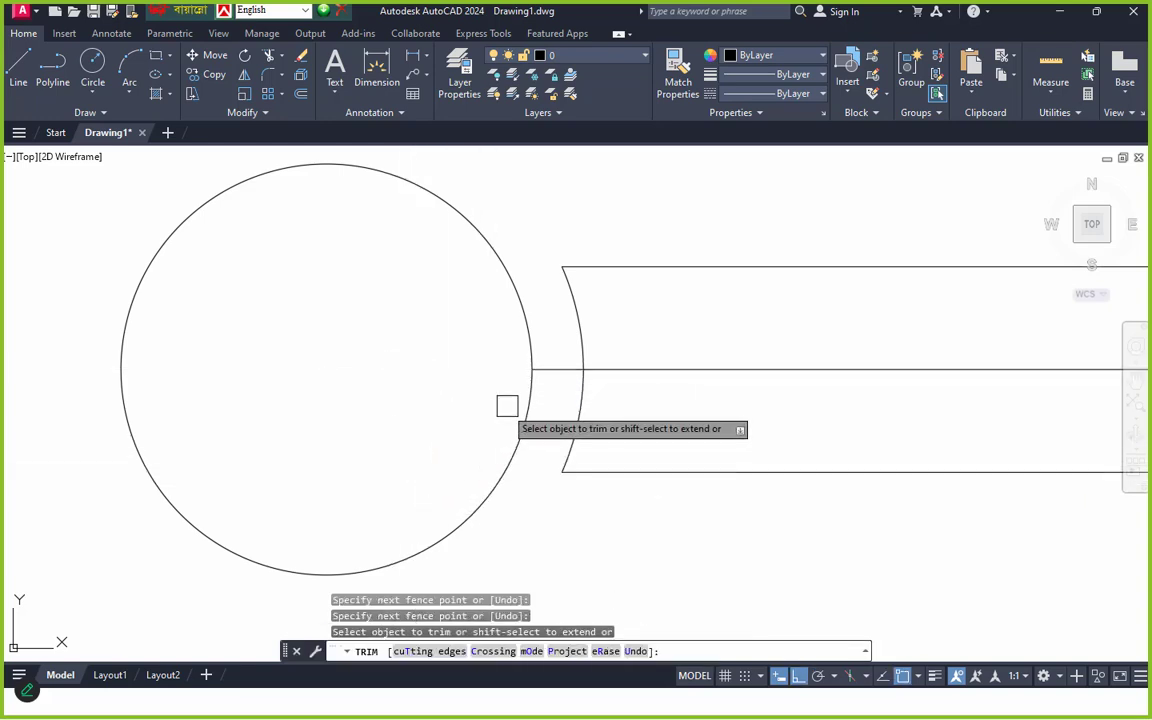
# - Trim the centre line back to the nearer arc and extend it again to the inner circle
pyautogui.click(548, 368)
pyautogui.press('Escape')
pyautogui.press('Escape')
pyautogui.write('ex')
pyautogui.press('Return')
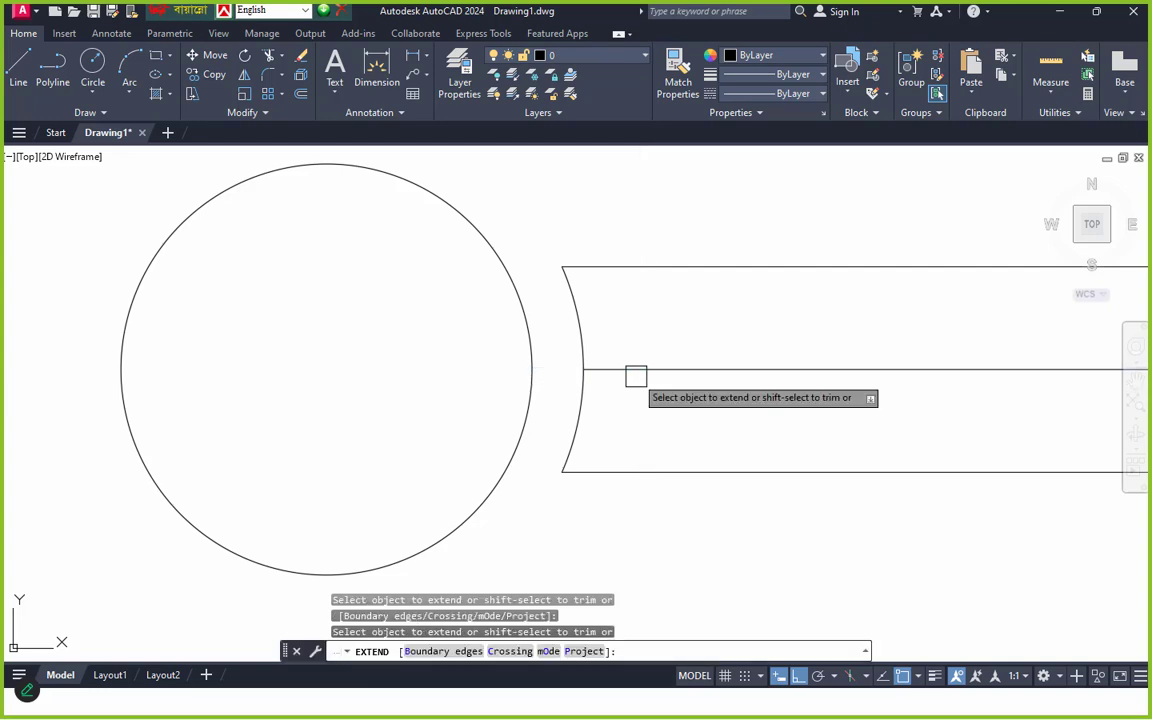
pyautogui.click(636, 370)
pyautogui.press('Escape')
# - Offset the centre line by 25 to both sides
pyautogui.write('o')
pyautogui.press('Return')
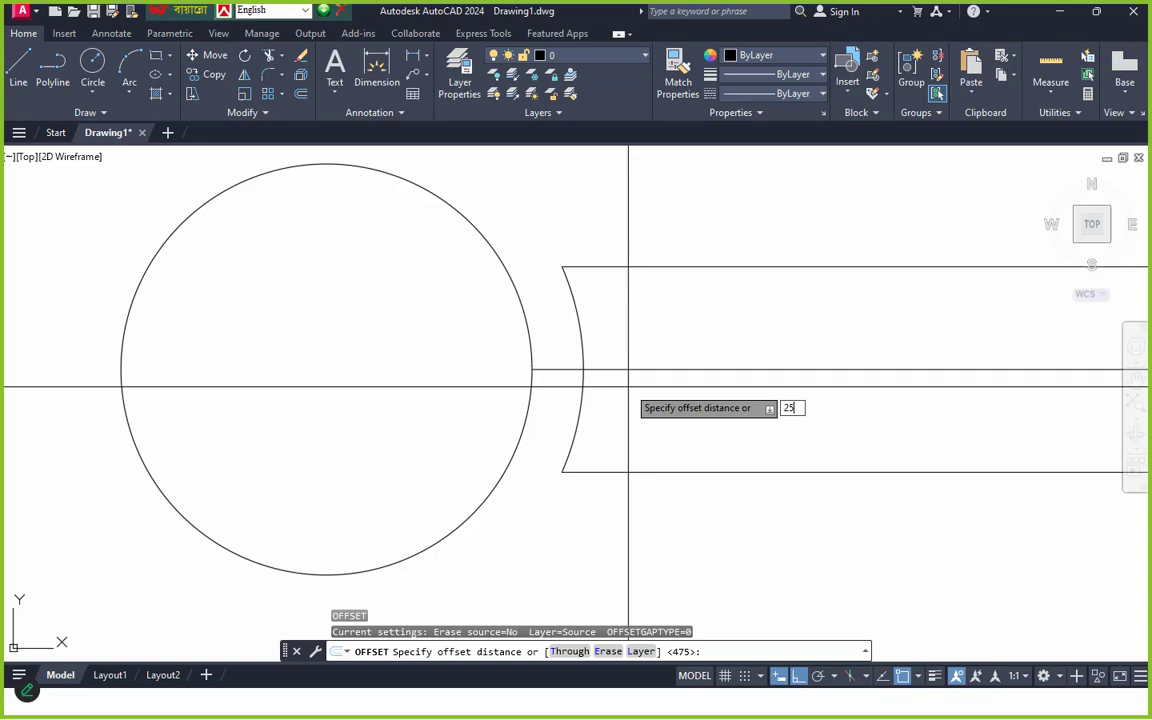
pyautogui.press('Return')
pyautogui.click(617, 368)
pyautogui.click(614, 327)
pyautogui.click(614, 372)
pyautogui.click(614, 413)
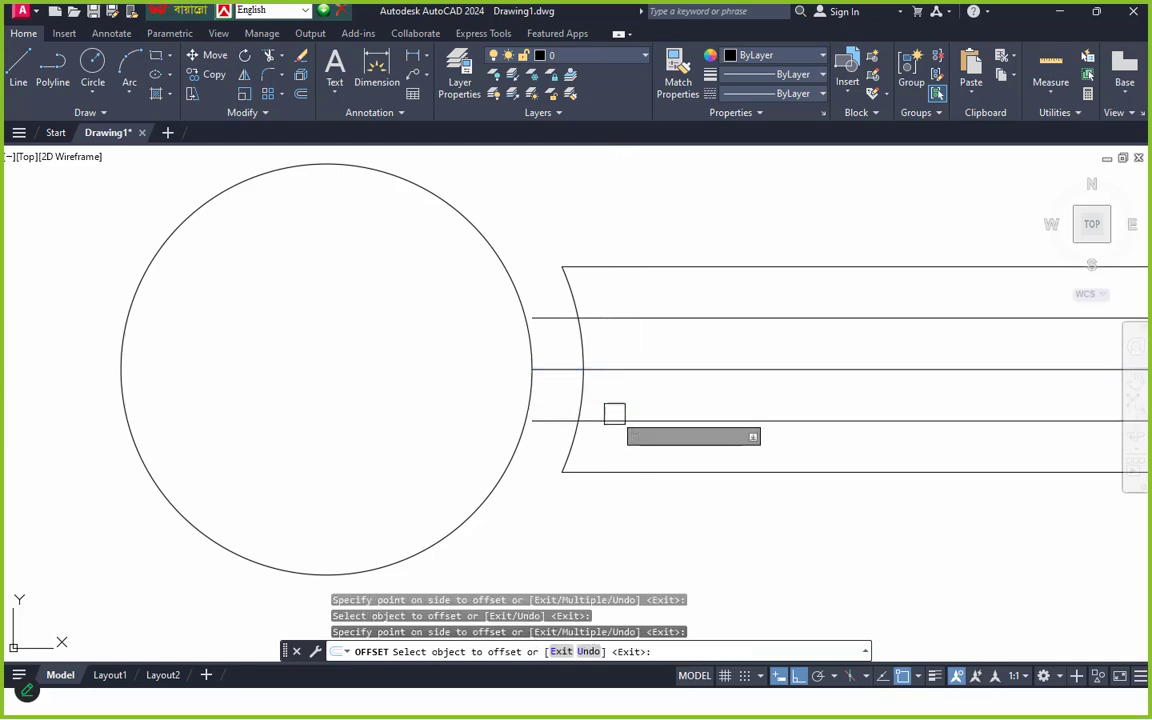
pyautogui.press('Escape')
pyautogui.press('Escape')
# - Extend the two new offset lines to the inner circle
pyautogui.write('ex')
pyautogui.press('Return')
pyautogui.press('Escape')
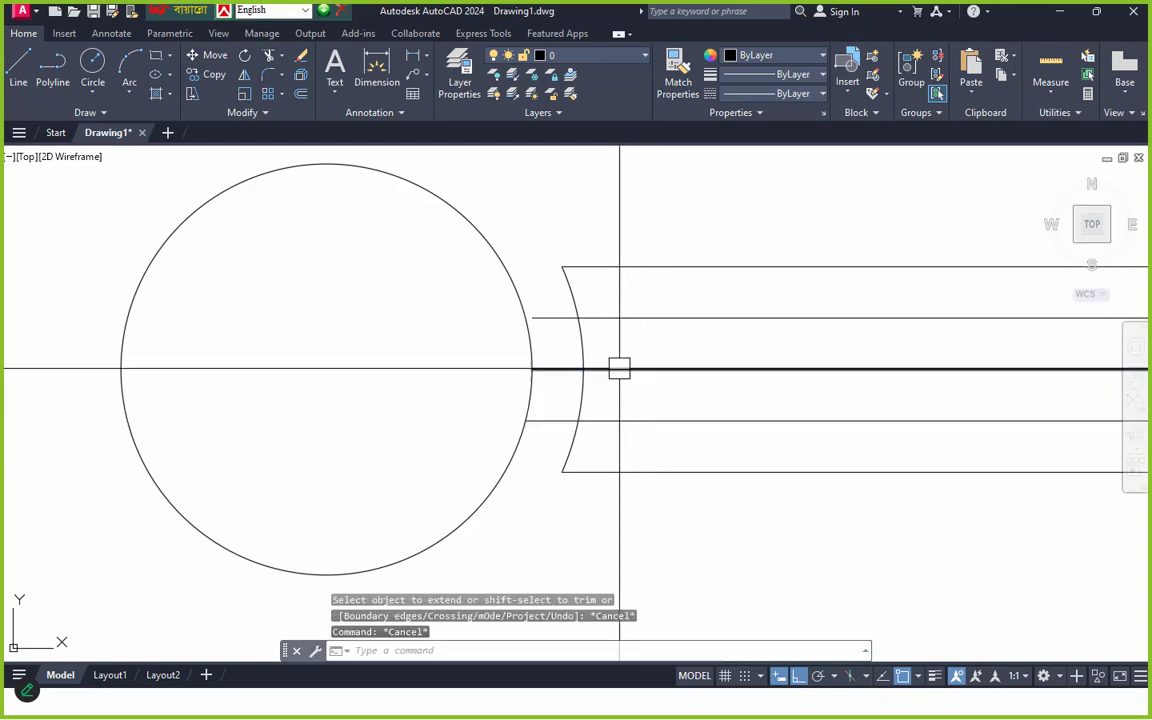
pyautogui.write('ex')
pyautogui.press('Return')
pyautogui.click(610, 325)
pyautogui.press('Escape')
pyautogui.press('Escape')
# - Trim the centre line and its two close offsets beyond the nearer arc, leaving only the connector between circle and blade
pyautogui.write('tr')
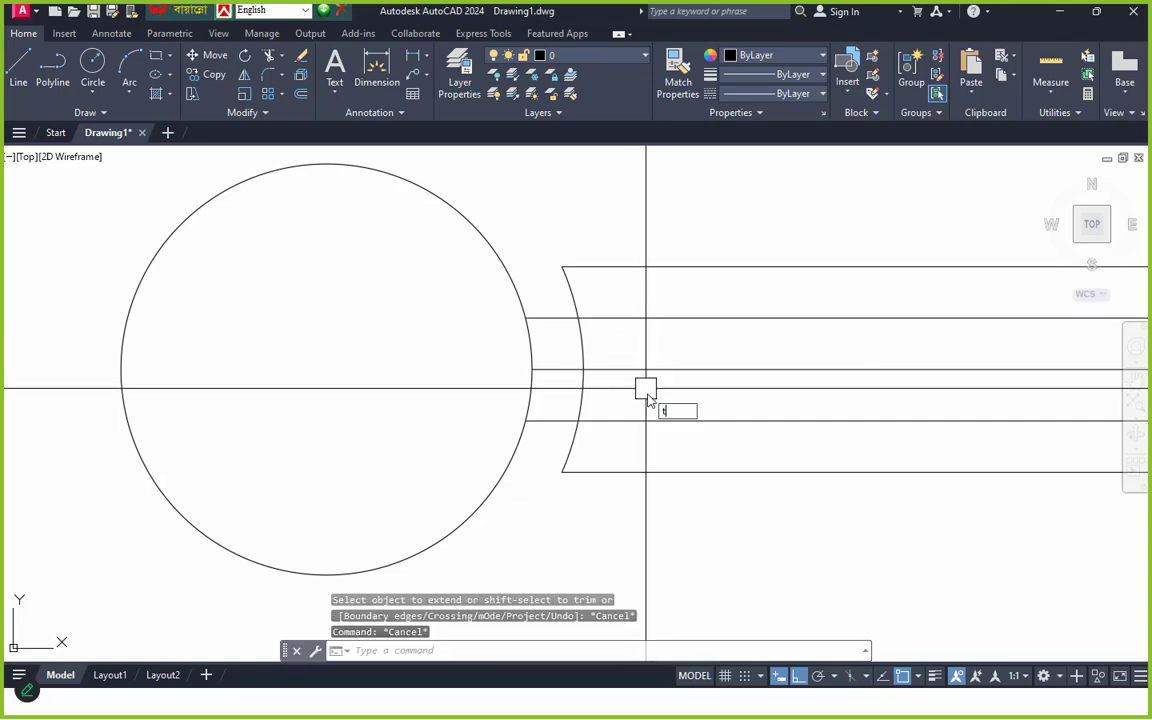
pyautogui.press('Return')
pyautogui.click(642, 324)
pyautogui.click(637, 419)
pyautogui.click(648, 367)
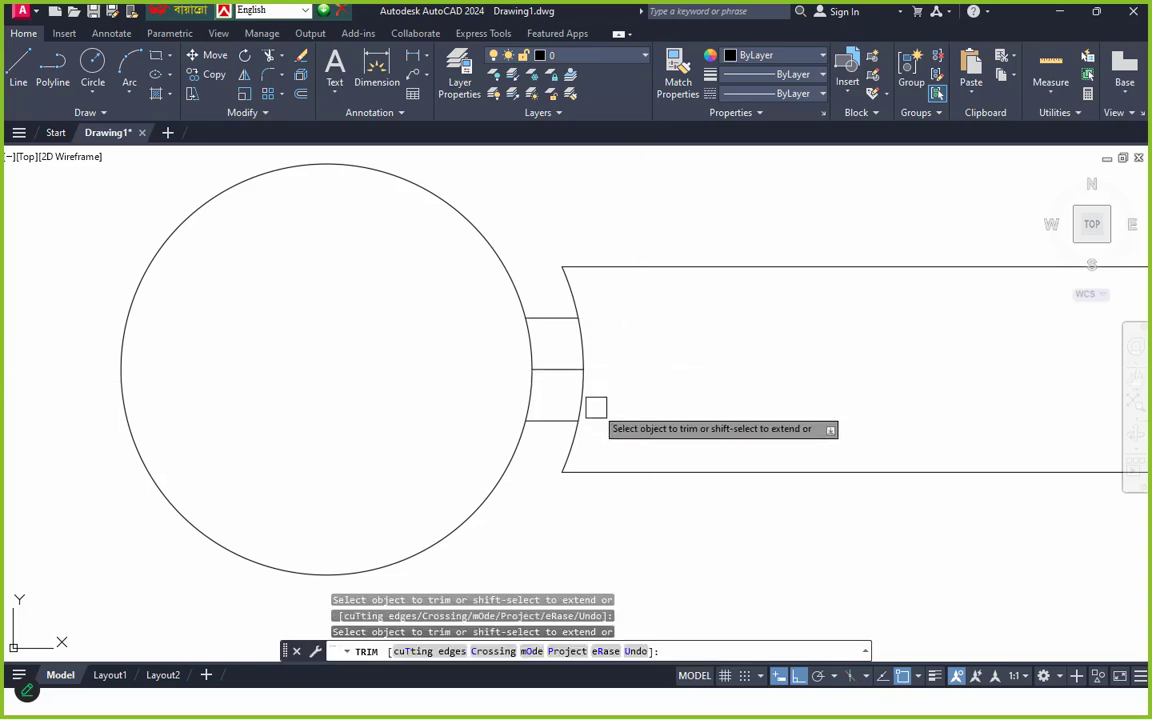
pyautogui.scroll(-5, 594, 410)
pyautogui.press('Escape')
pyautogui.press('Escape')
pyautogui.moveTo(898, 405); pyautogui.dragTo(829, 404, button='middle')
pyautogui.press('Return')
pyautogui.scroll(2, 885, 370)
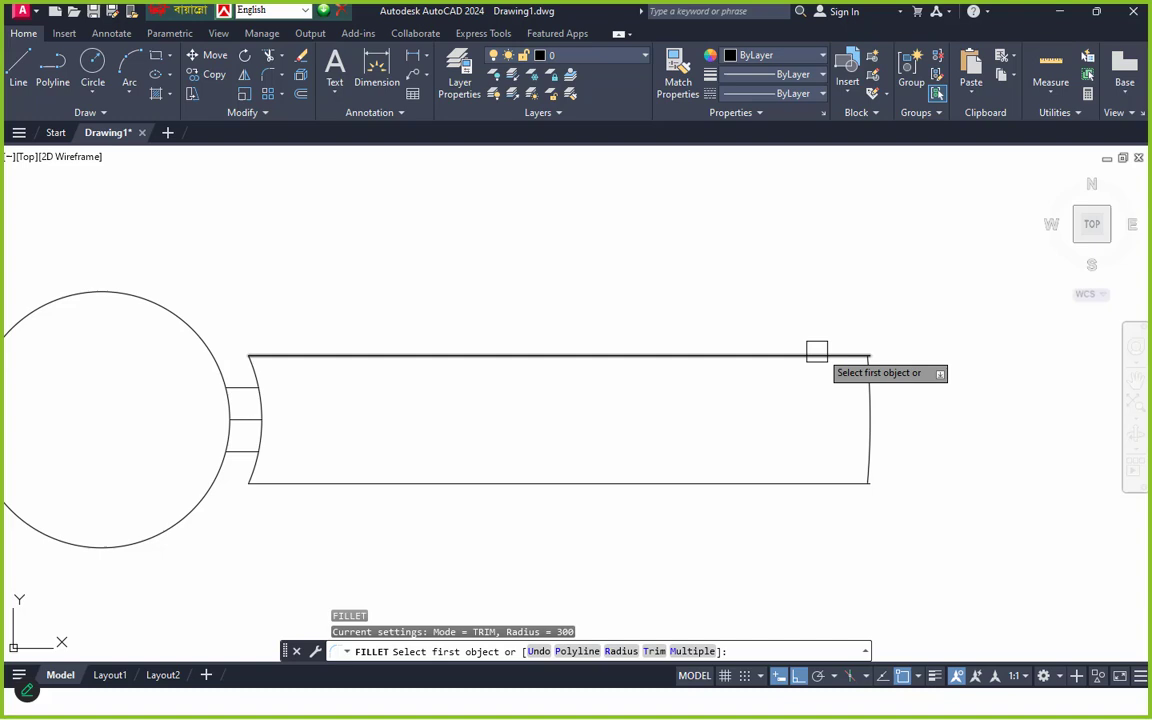
pyautogui.click(818, 355)
pyautogui.press('Escape')
# - Fillet both corners at the blade's outer end with a radius of 25
pyautogui.press('Return')
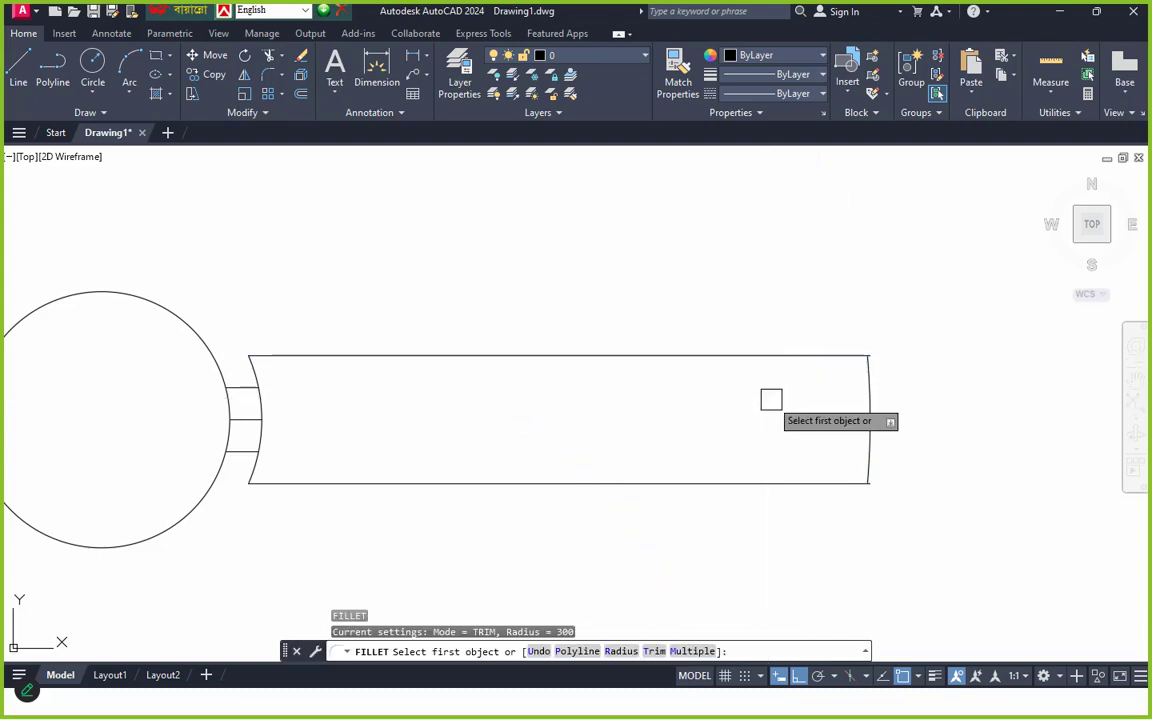
pyautogui.write('r')
pyautogui.press('Return')
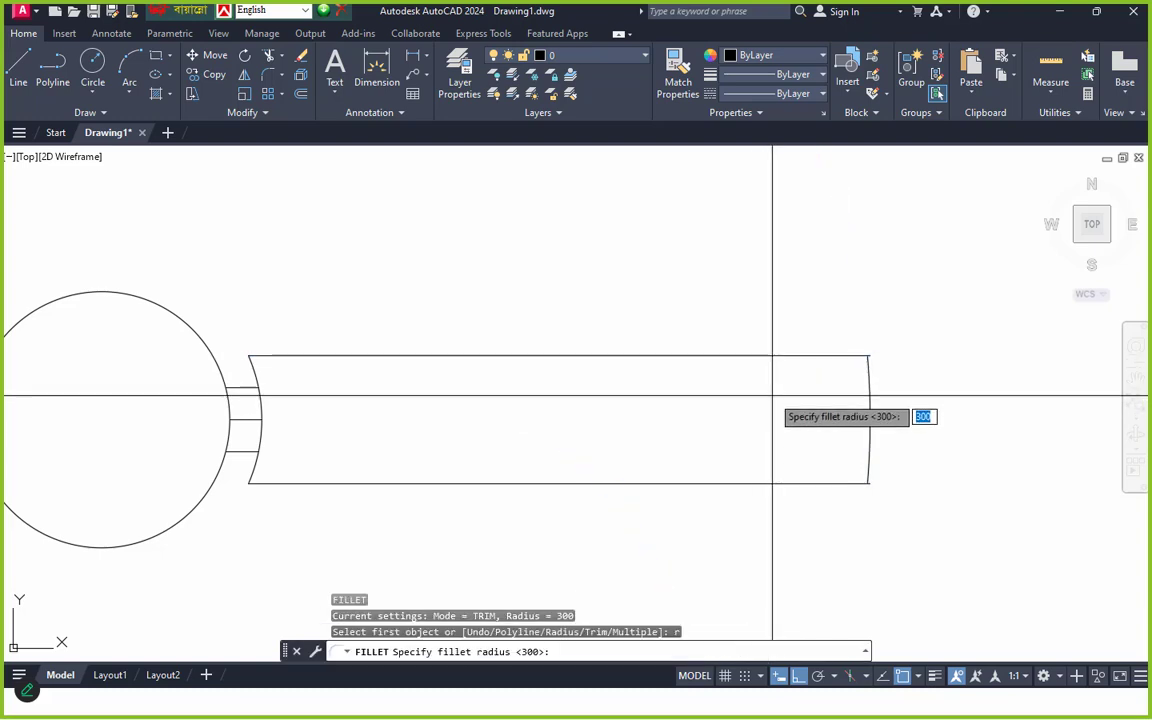
pyautogui.write('25')
pyautogui.press('Return')
pyautogui.click(800, 356)
pyautogui.click(869, 386)
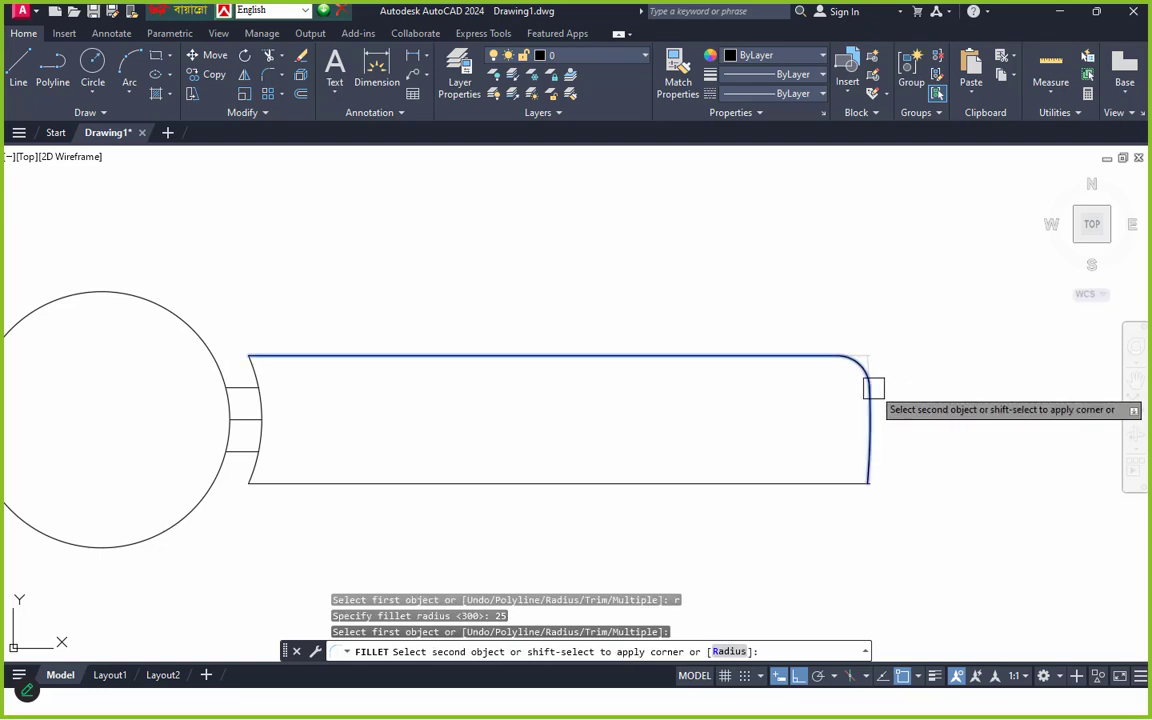
pyautogui.click(838, 480)
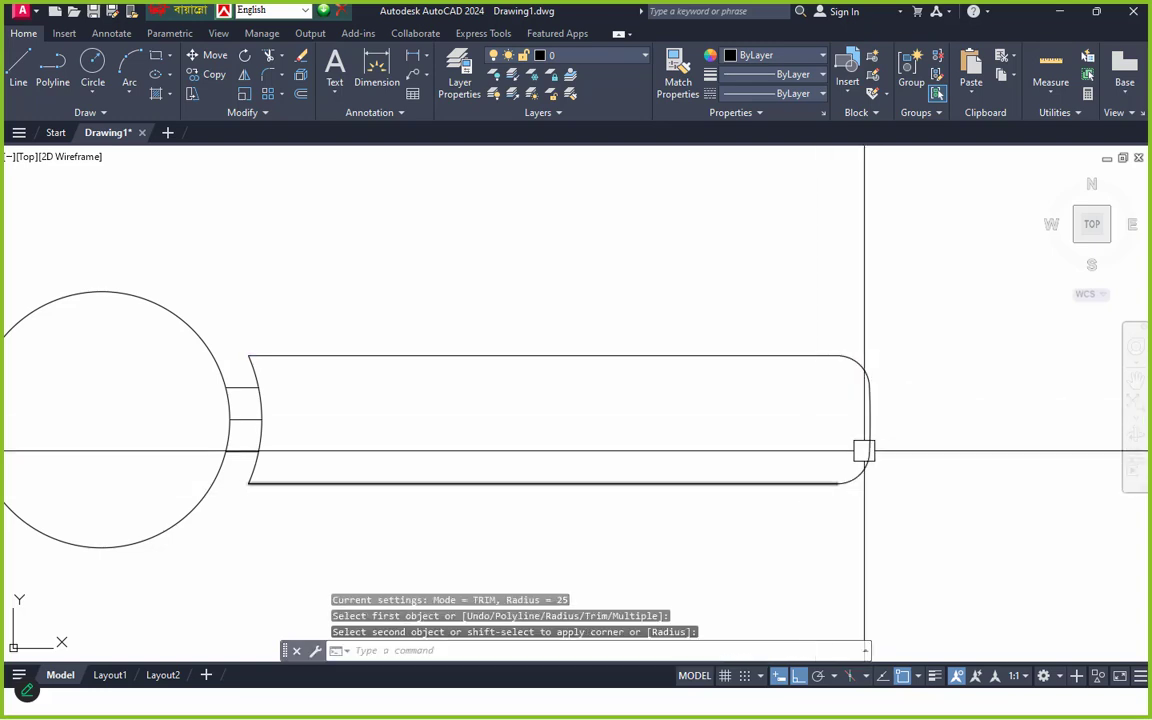
pyautogui.press('Escape')
# - Erase the short centre line between the circle and the blade
pyautogui.scroll(-4, 864, 452)
pyautogui.scroll(5, 660, 475)
pyautogui.click(650, 370)
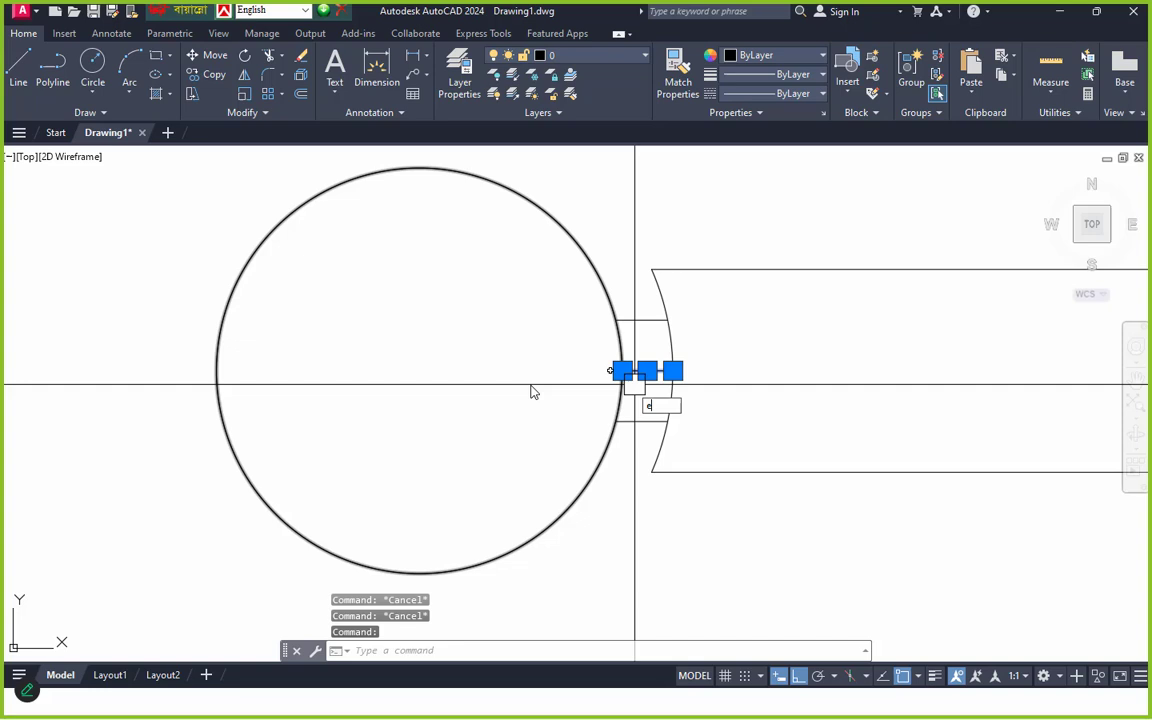
pyautogui.write('e')
pyautogui.press('Return')
pyautogui.scroll(-5, 502, 410)
pyautogui.moveTo(502, 410); pyautogui.dragTo(517, 411, button='middle')
pyautogui.scroll(2, 514, 352)
pyautogui.click(505, 293)
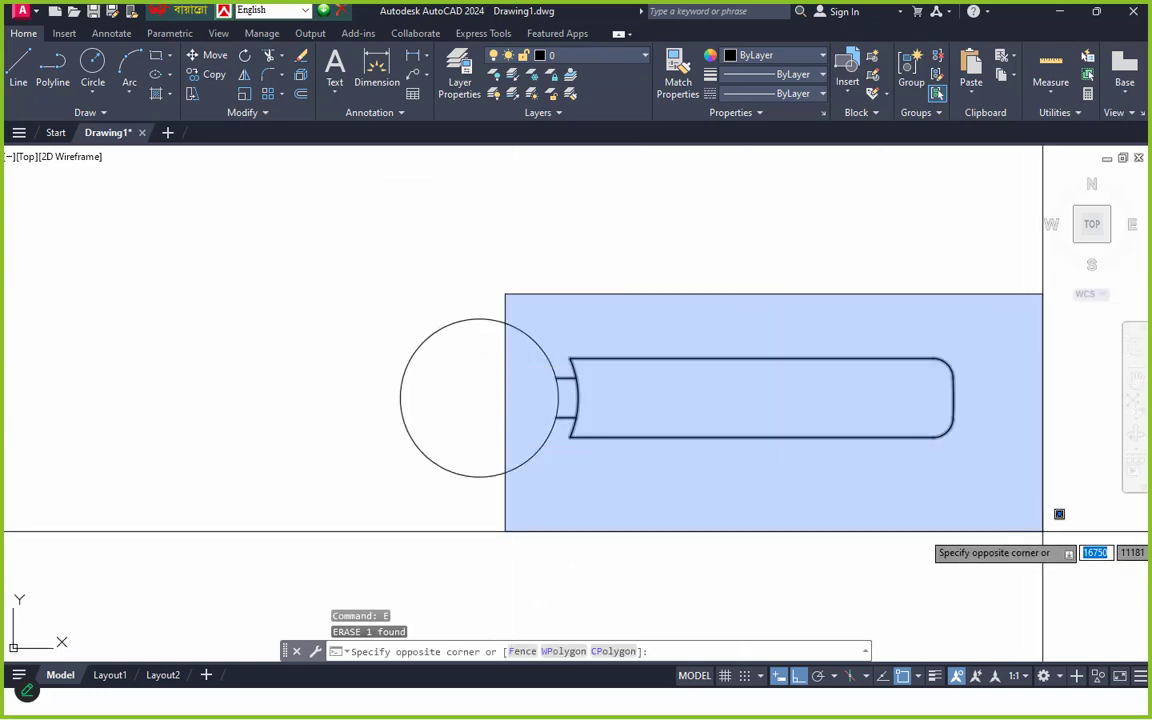
pyautogui.click(1041, 530)
pyautogui.press('Escape')
# - Create a polar array of the blade and its connector lines around the circle's centre
pyautogui.click(525, 280)
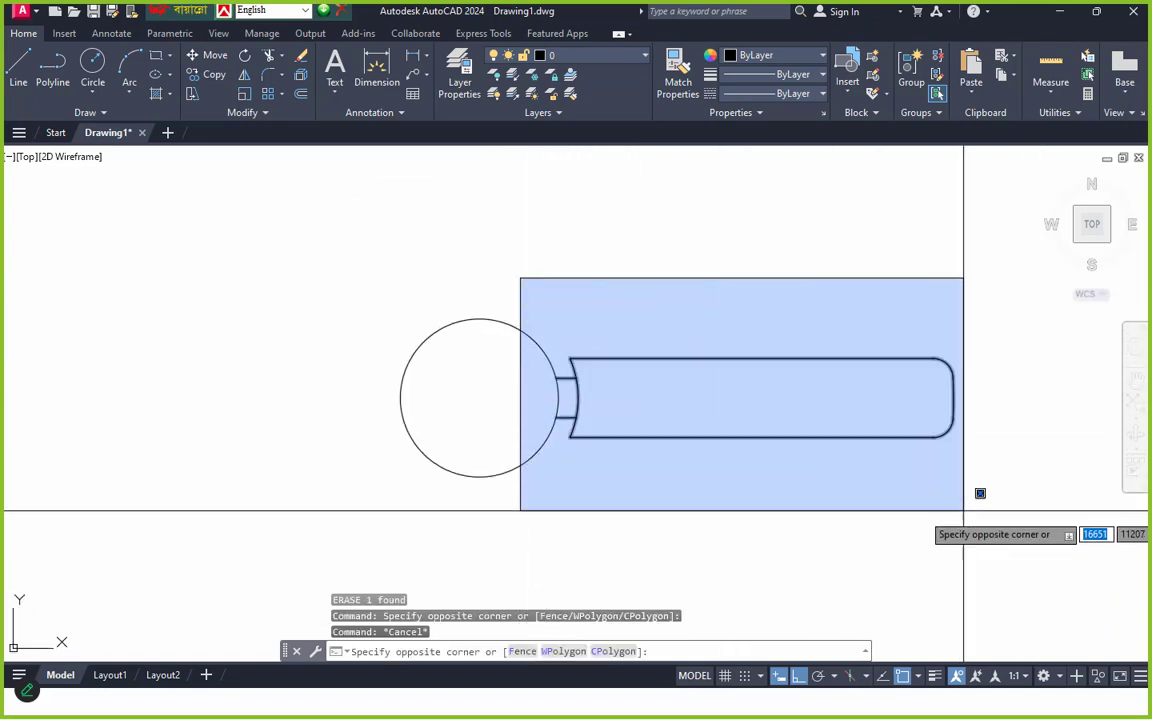
pyautogui.click(973, 520)
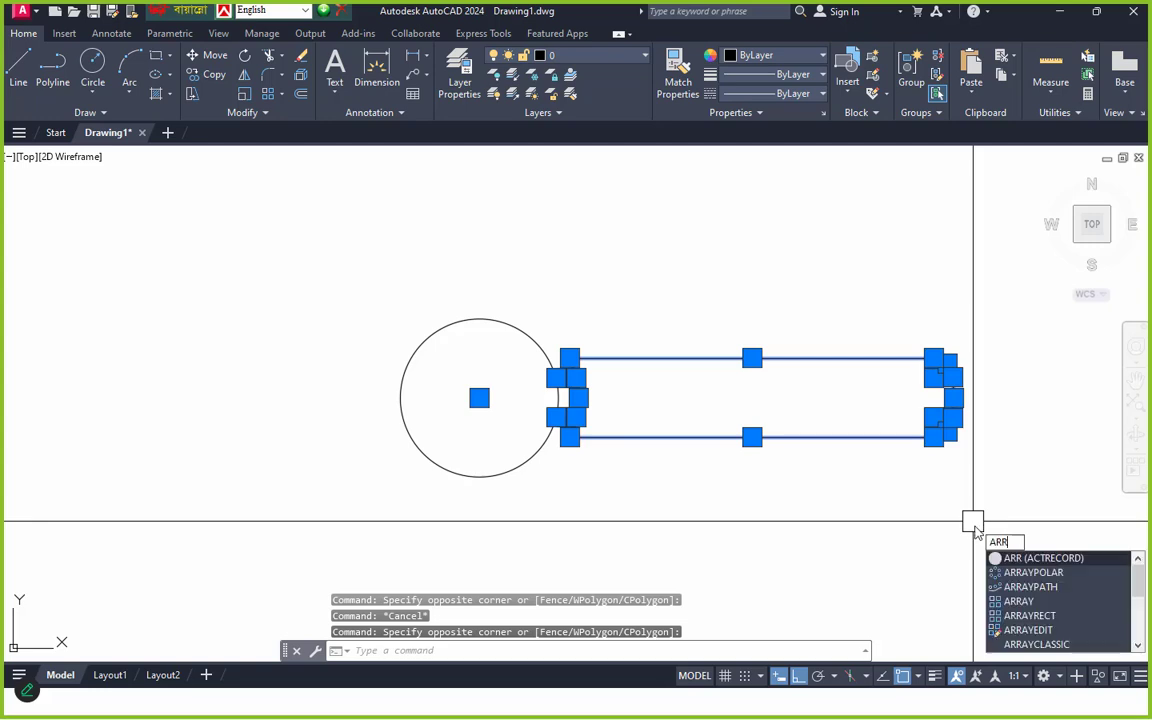
pyautogui.click(1018, 602)
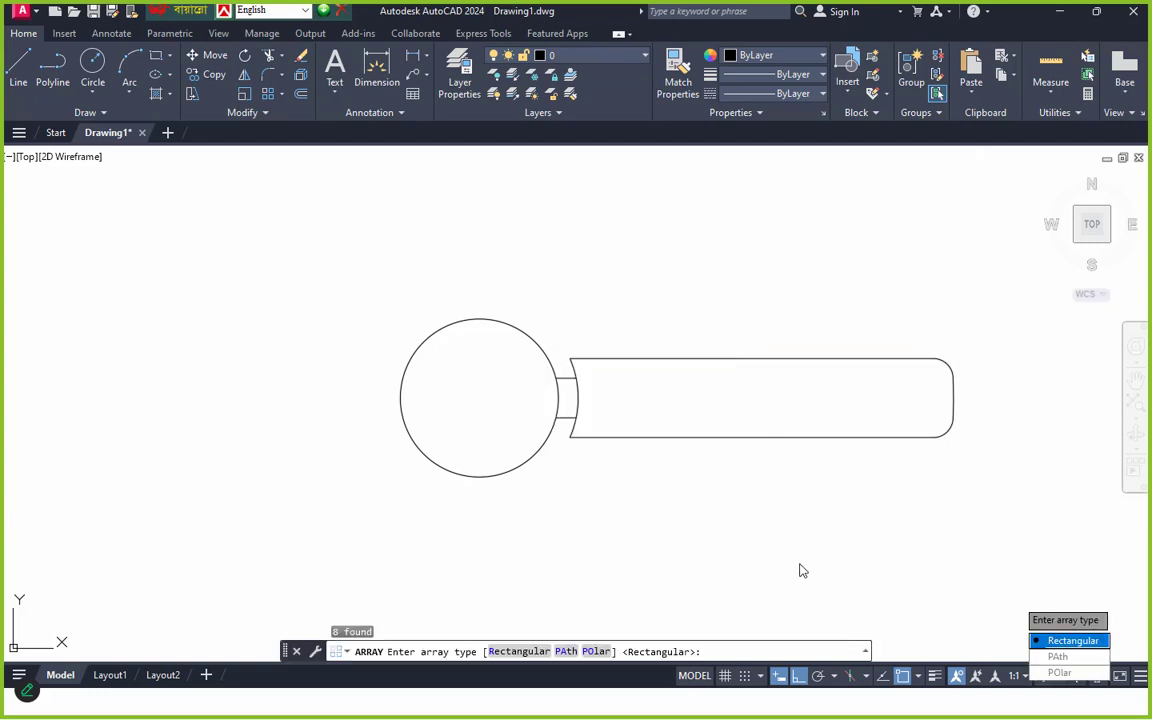
pyautogui.click(1062, 673)
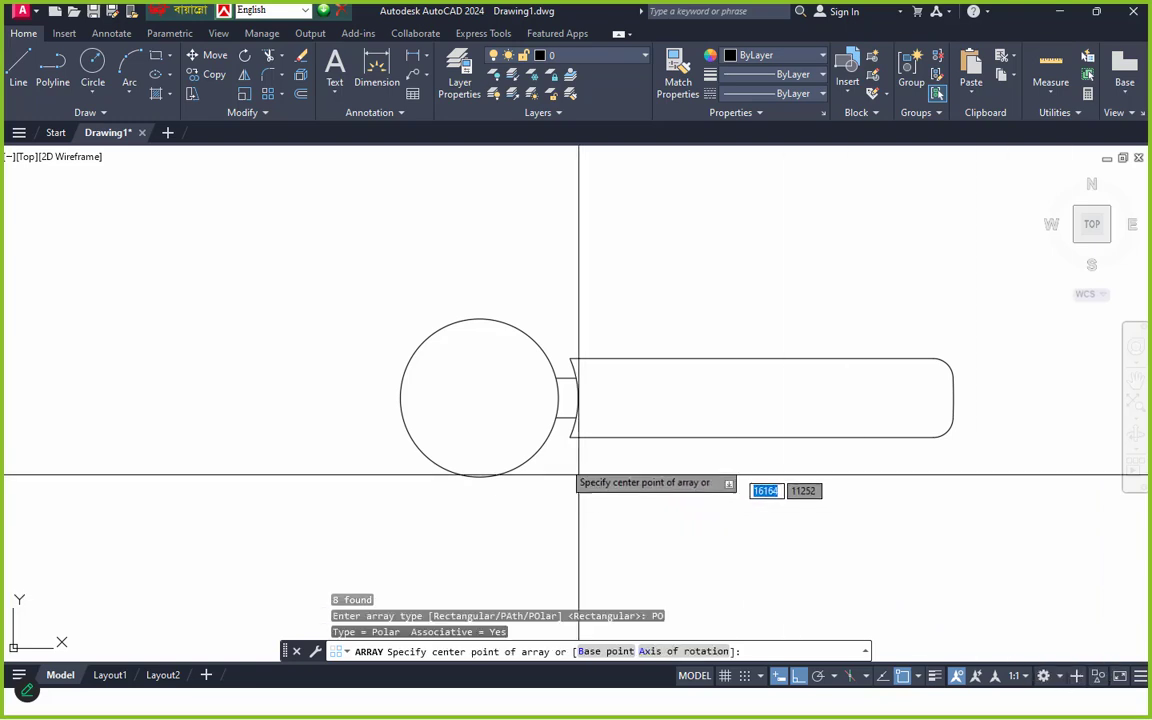
pyautogui.click(478, 397)
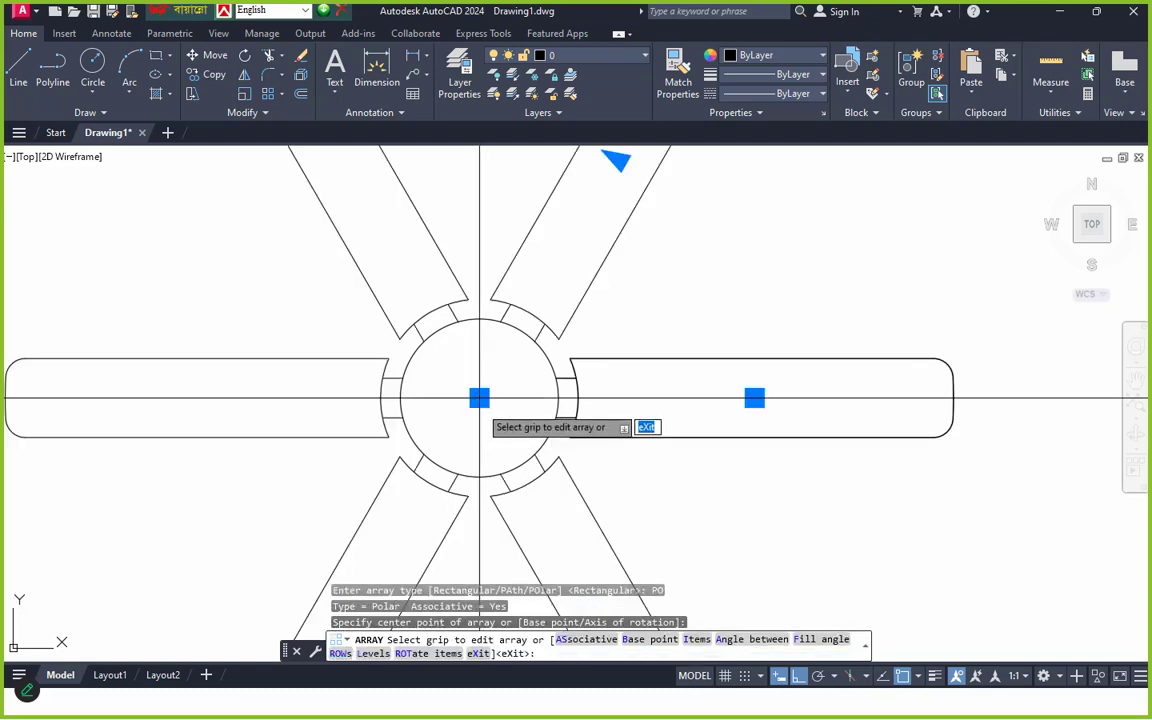
pyautogui.scroll(-4, 504, 400)
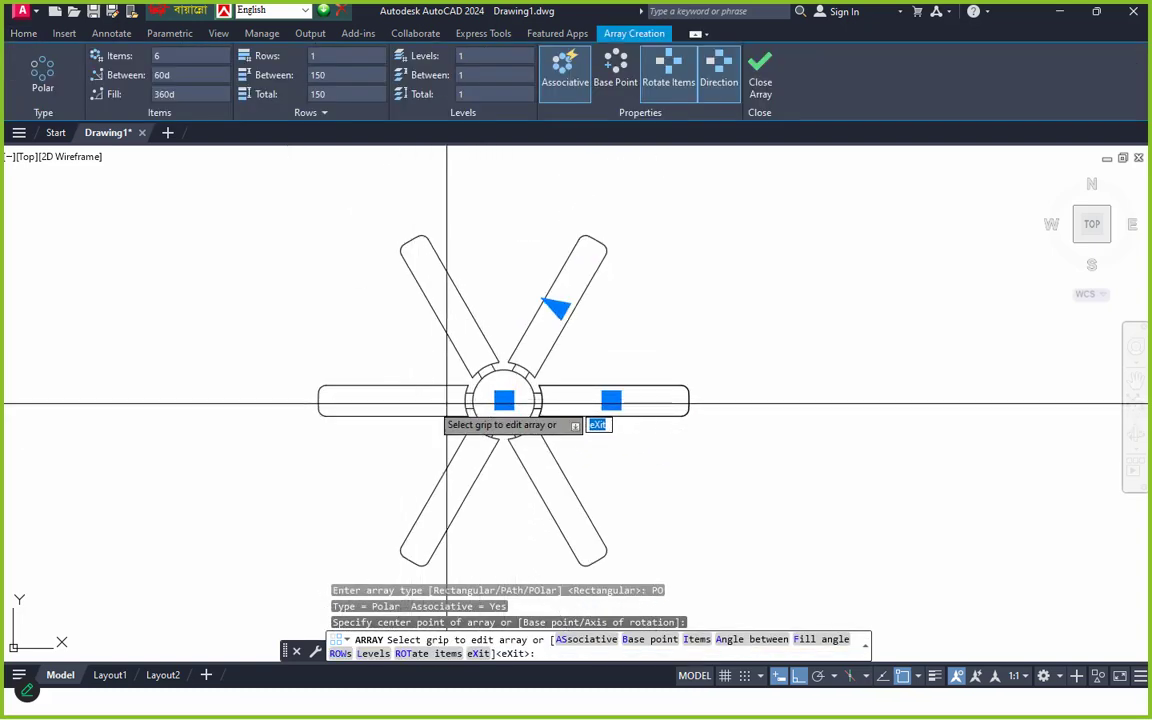
pyautogui.press('Return')
# - Set the polar array's number of items to 3 and deselect the array
pyautogui.click(454, 336)
pyautogui.moveTo(475, 379); pyautogui.dragTo(552, 465, button='middle')
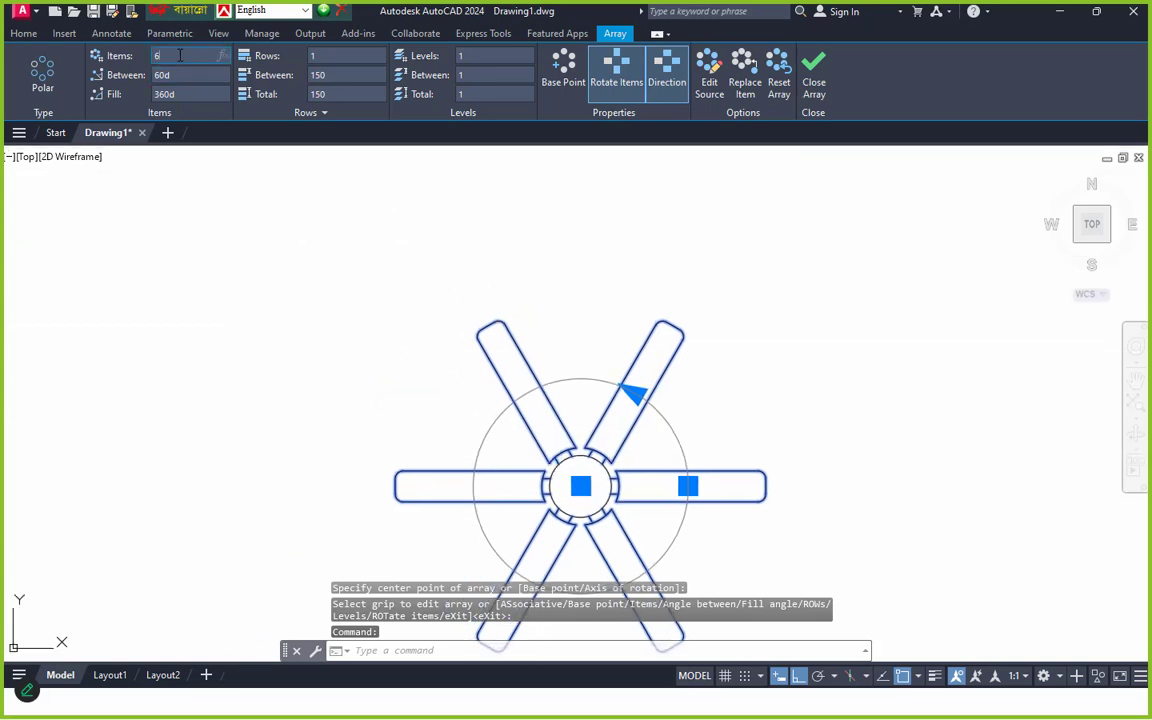
pyautogui.write('3')
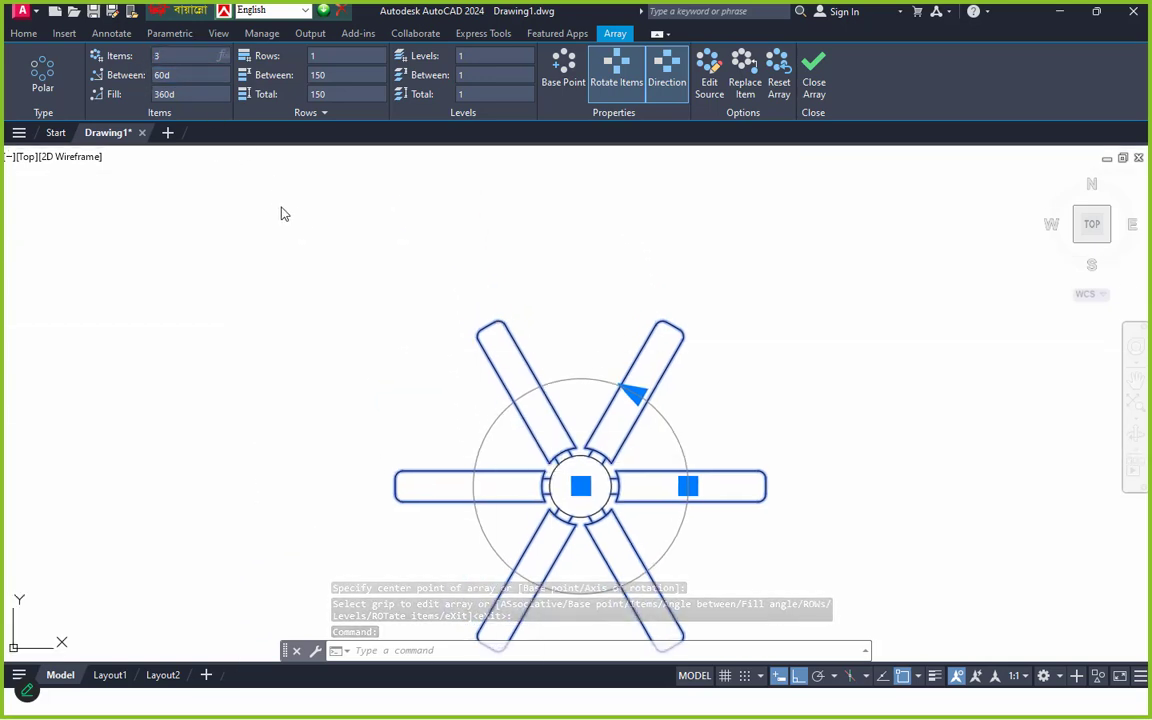
pyautogui.click(285, 212)
pyautogui.press('Escape')
pyautogui.moveTo(663, 520); pyautogui.dragTo(651, 444, button='middle')
pyautogui.press('Escape')
pyautogui.press('Escape')
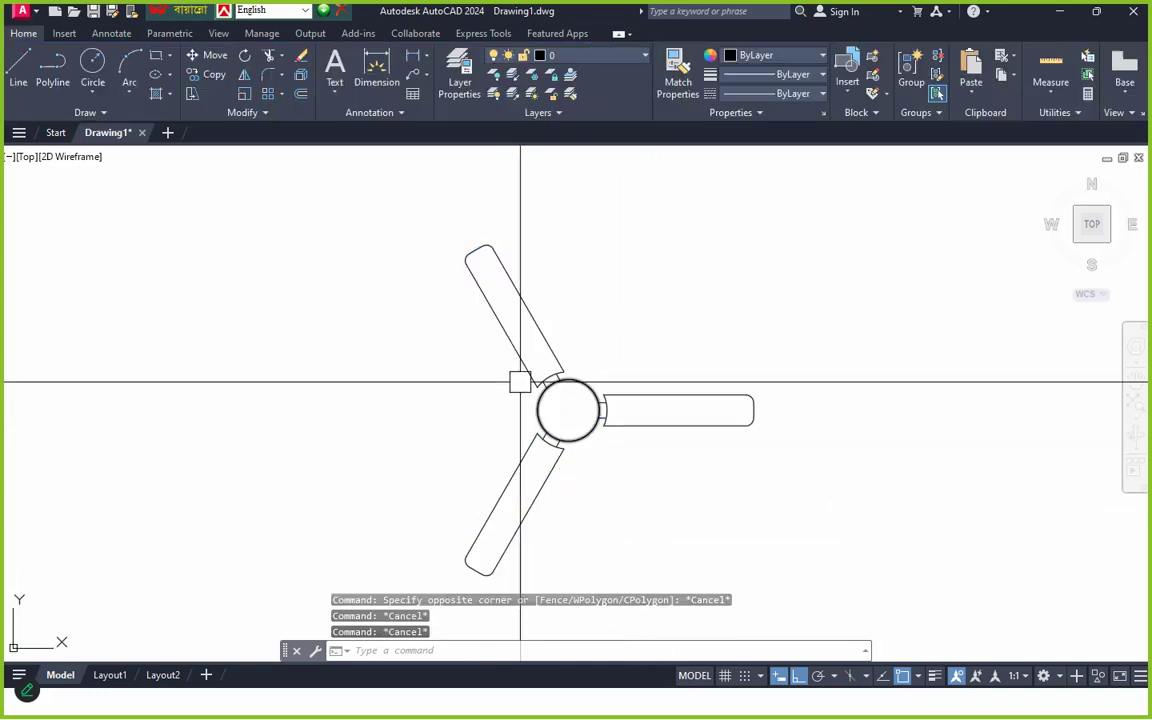
# - Set the number of items in the blades' polar array to 4 and deselect the array
pyautogui.moveTo(520, 382); pyautogui.dragTo(604, 371, button='middle')
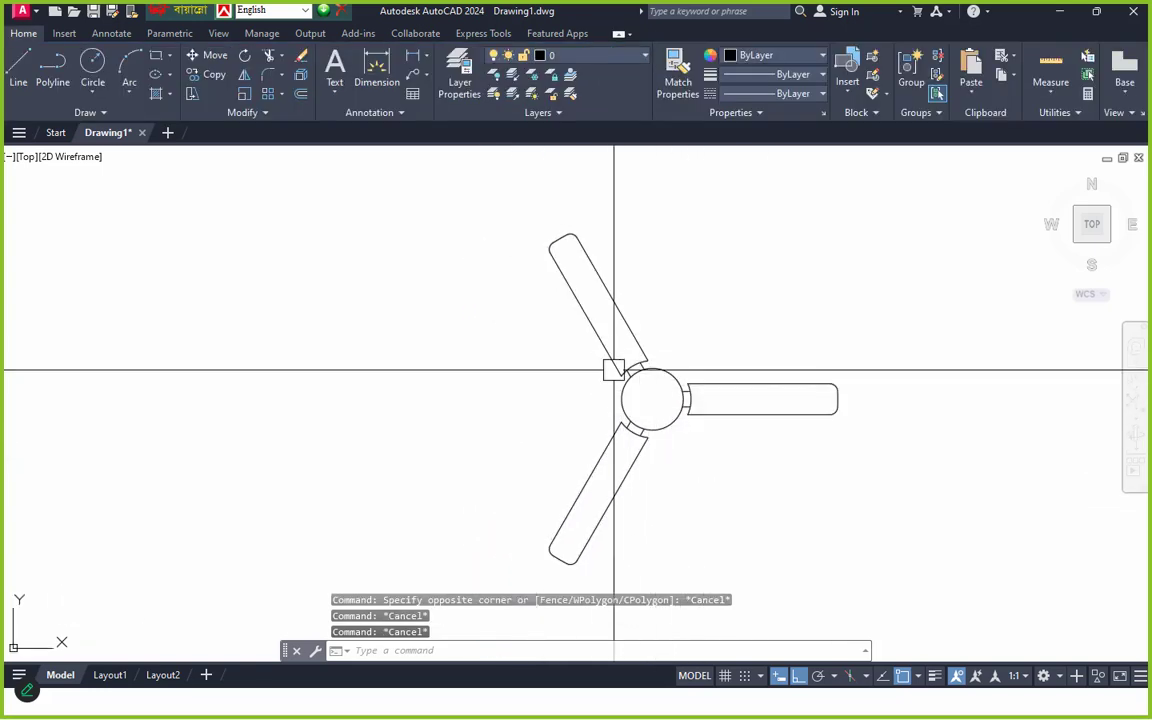
pyautogui.click(592, 330)
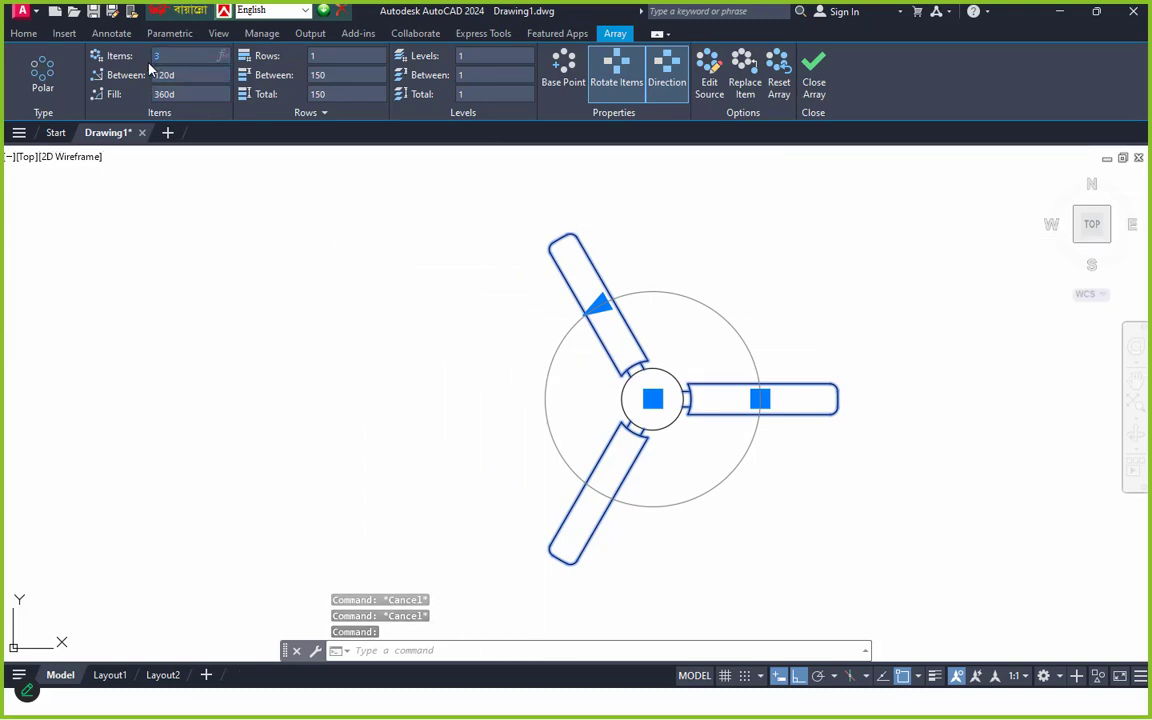
pyautogui.write('4')
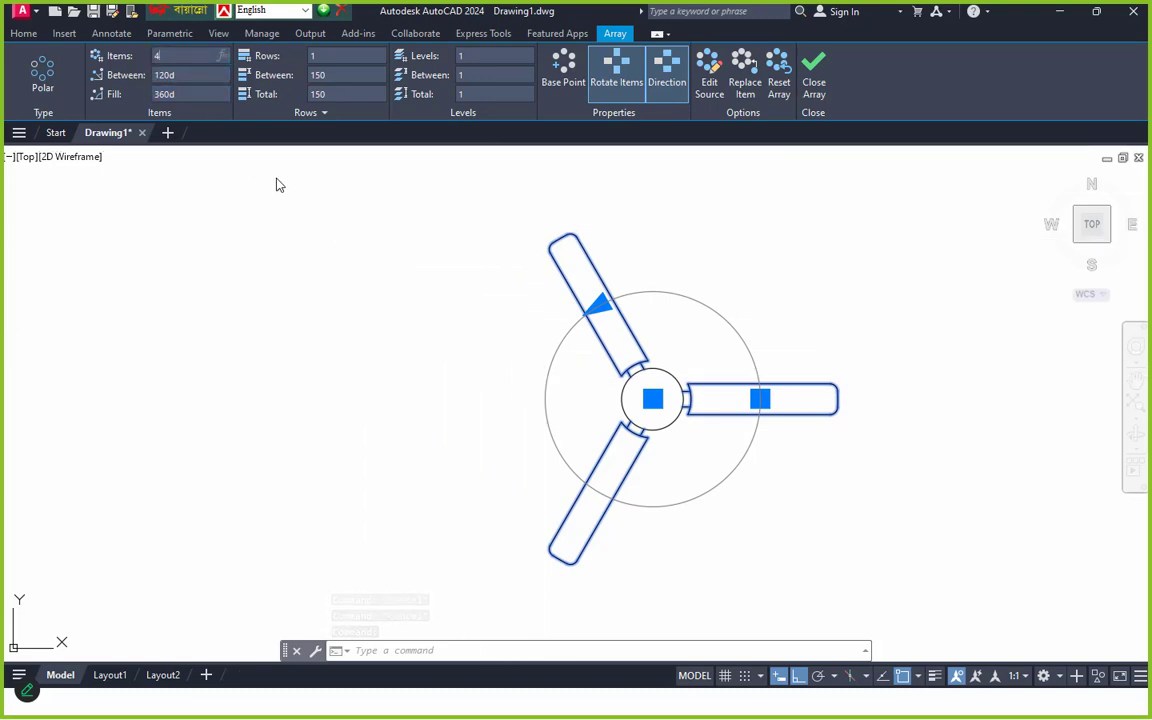
pyautogui.press('Return')
pyautogui.press('Escape')
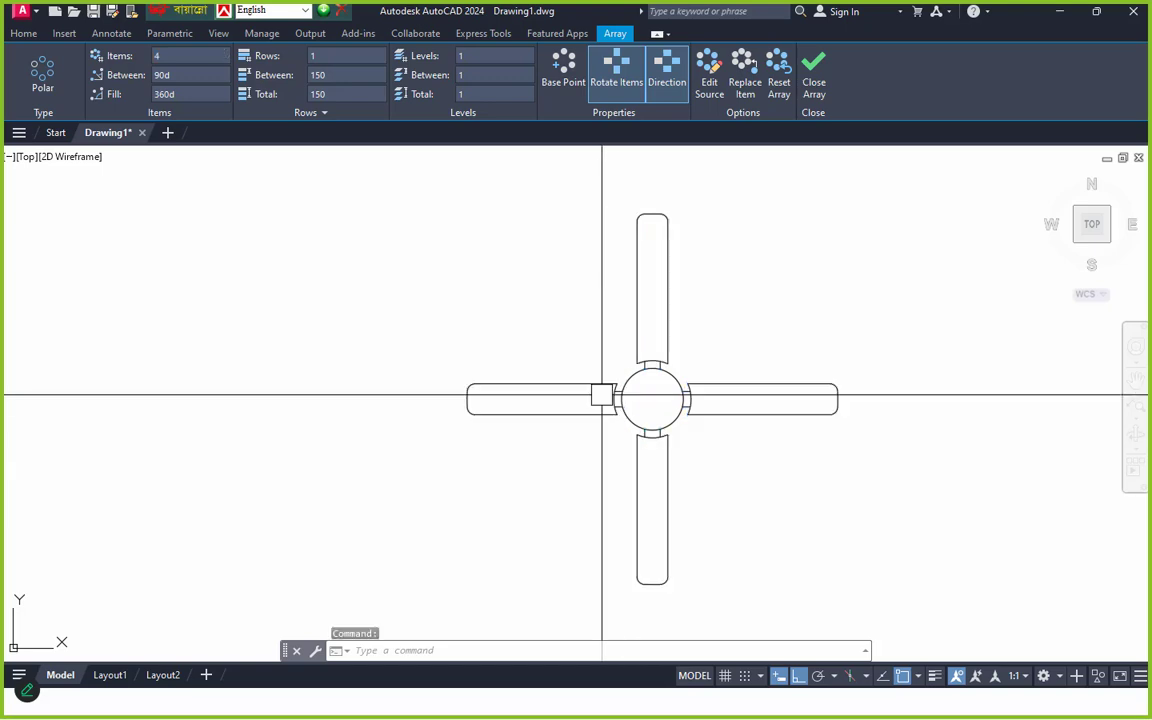
pyautogui.press('Escape')
pyautogui.click(630, 325)
pyautogui.press('Escape')
pyautogui.click(633, 330)
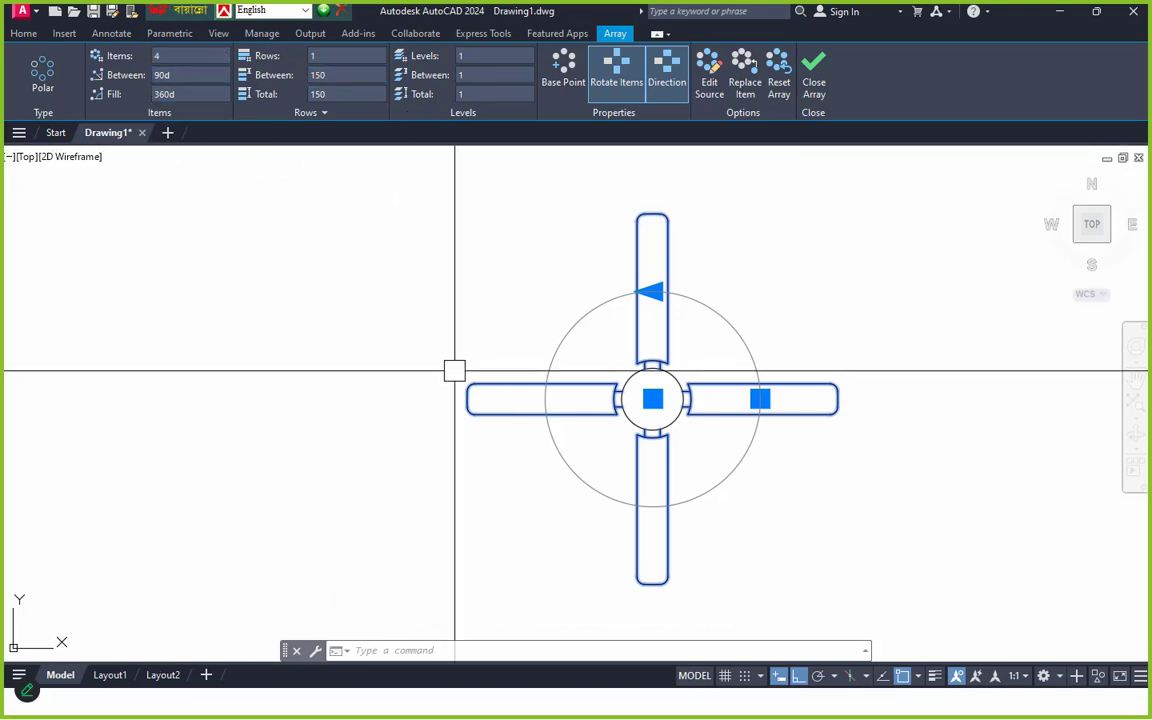
pyautogui.press('Escape')
pyautogui.press('Escape')
pyautogui.scroll(-2, 625, 402)
pyautogui.moveTo(671, 430)
pyautogui.mouseDown(button='middle')
pyautogui.moveTo(491, 419)
pyautogui.moveTo(458, 334)
pyautogui.moveTo(458, 424)
pyautogui.moveTo(470, 429)
pyautogui.mouseUp(button='middle')
pyautogui.scroll(2, 457, 384)
pyautogui.scroll(-2, 458, 334)
pyautogui.scroll(6, 477, 463)
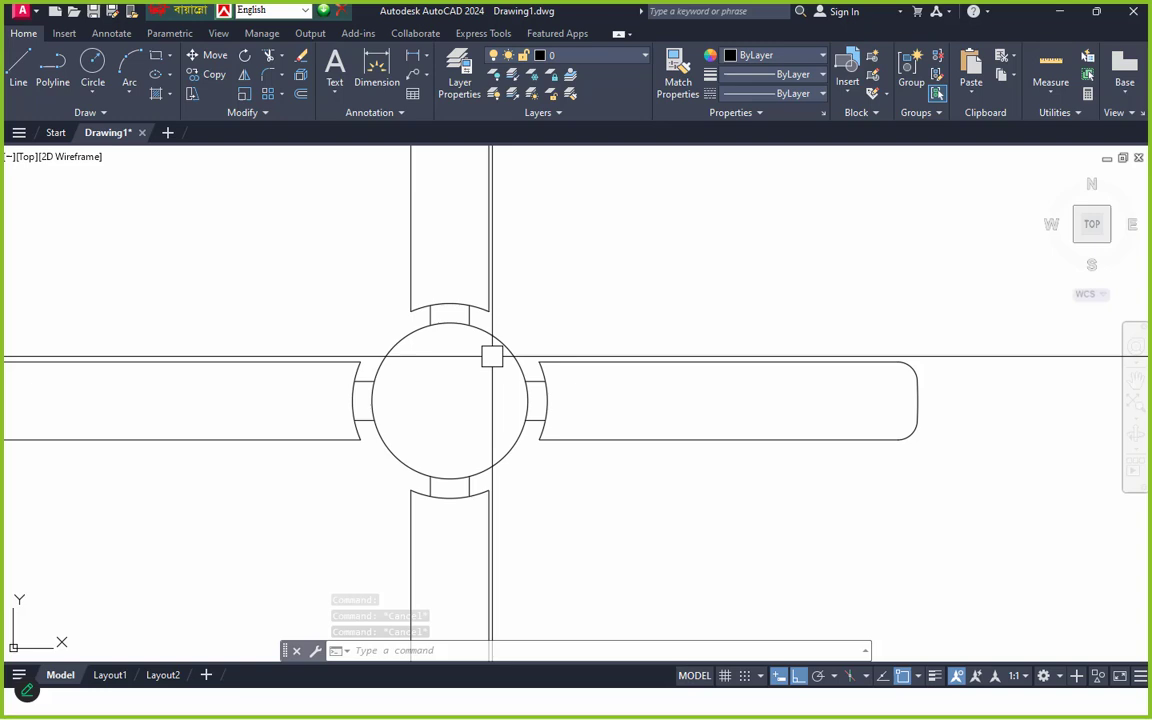
pyautogui.click(492, 350)
pyautogui.press('Escape')
pyautogui.press('Escape')
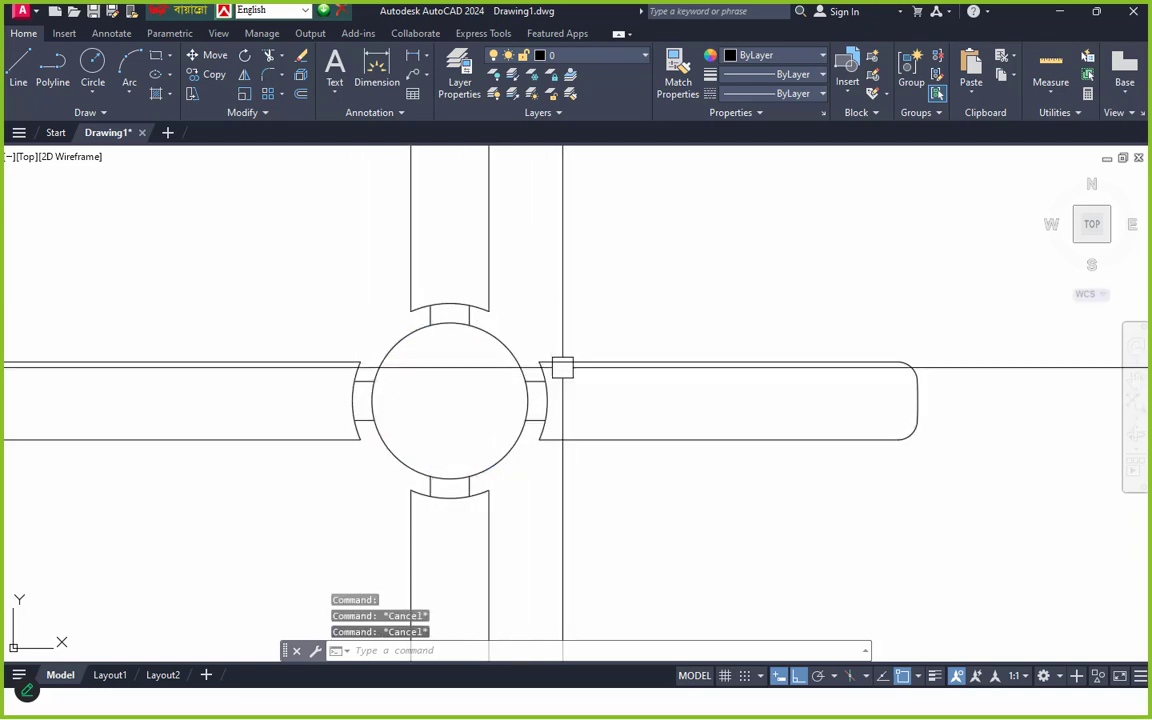
pyautogui.click(562, 368)
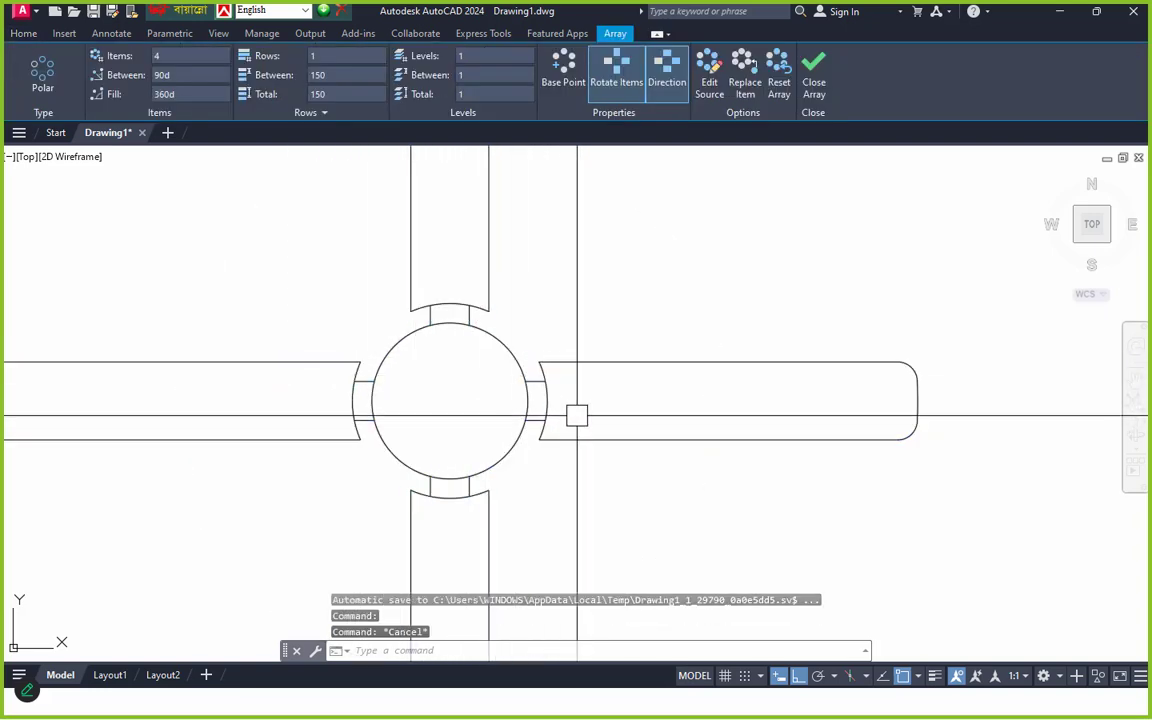
pyautogui.press('Escape')
# - Start editing the polar array's source objects, picking the blade that extends in the +X direction
pyautogui.click(558, 367)
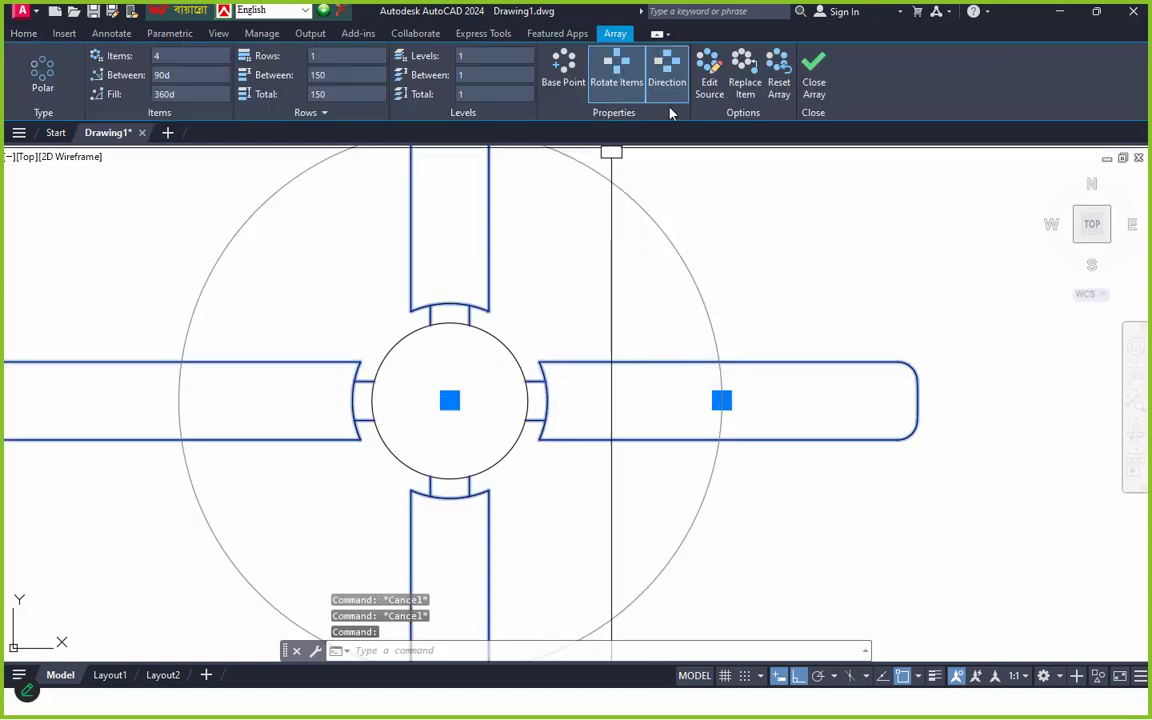
pyautogui.click(718, 87)
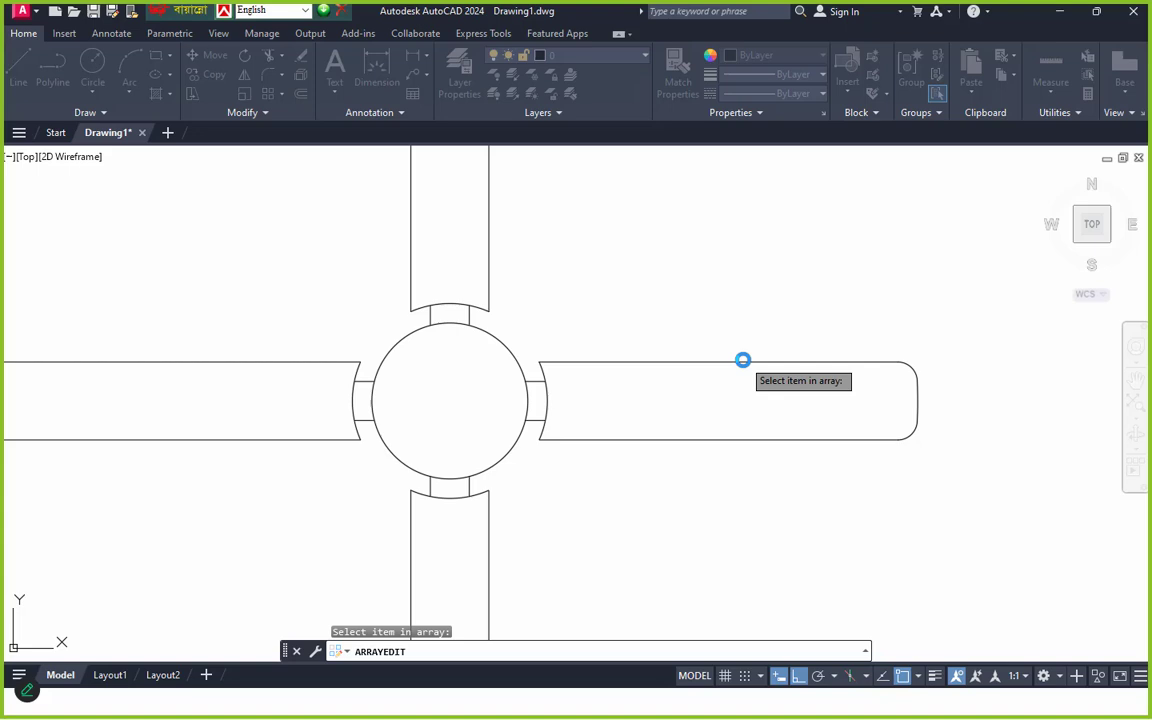
pyautogui.click(743, 362)
pyautogui.click(645, 378)
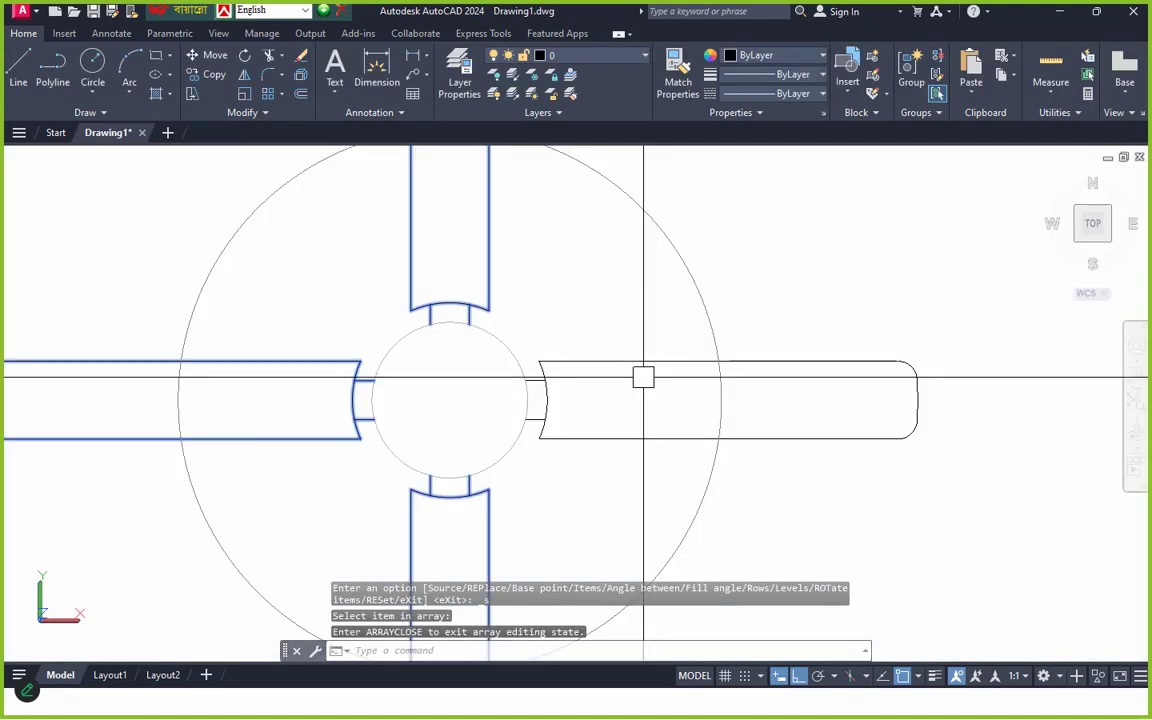
# - Draw a small circle with a radius of about 4 between the two connector lines joining the hub and the blade
pyautogui.scroll(6, 643, 378)
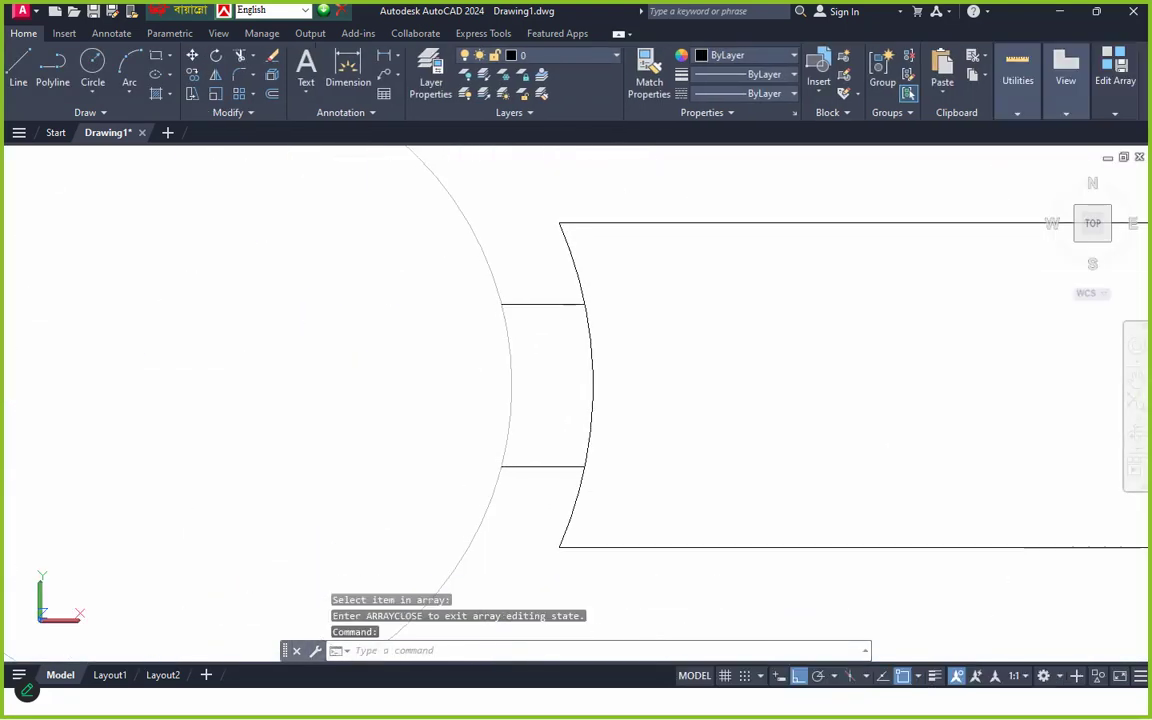
pyautogui.write('c')
pyautogui.press('Return')
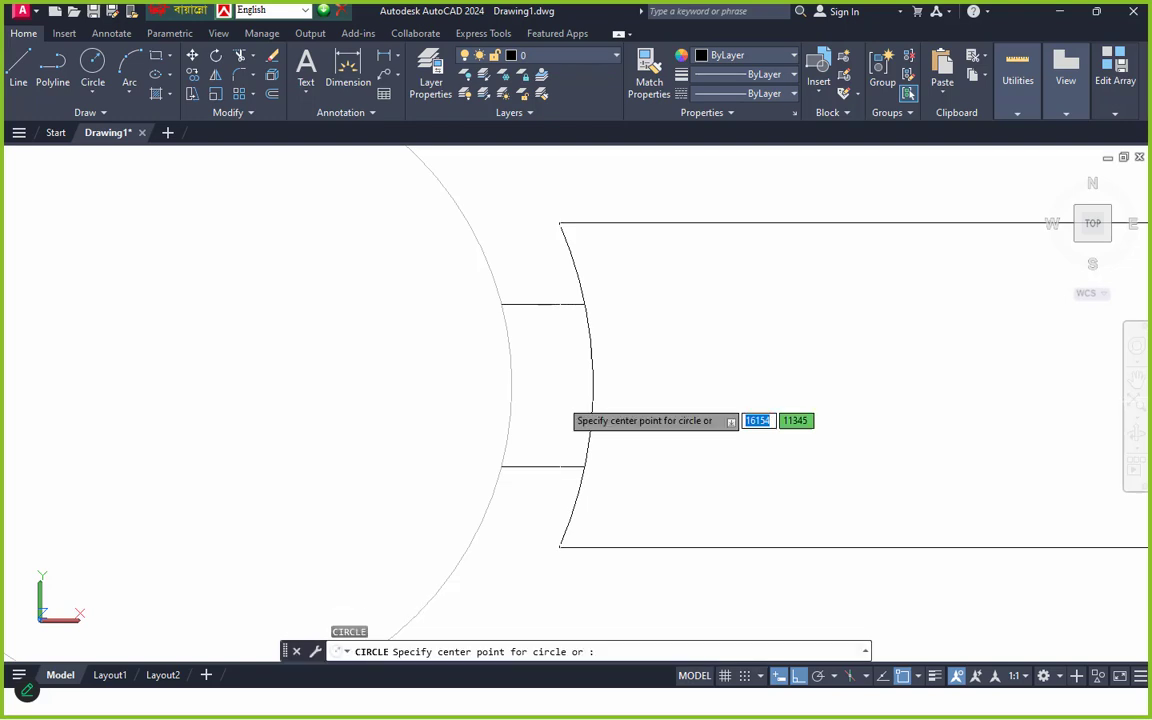
pyautogui.press('Escape')
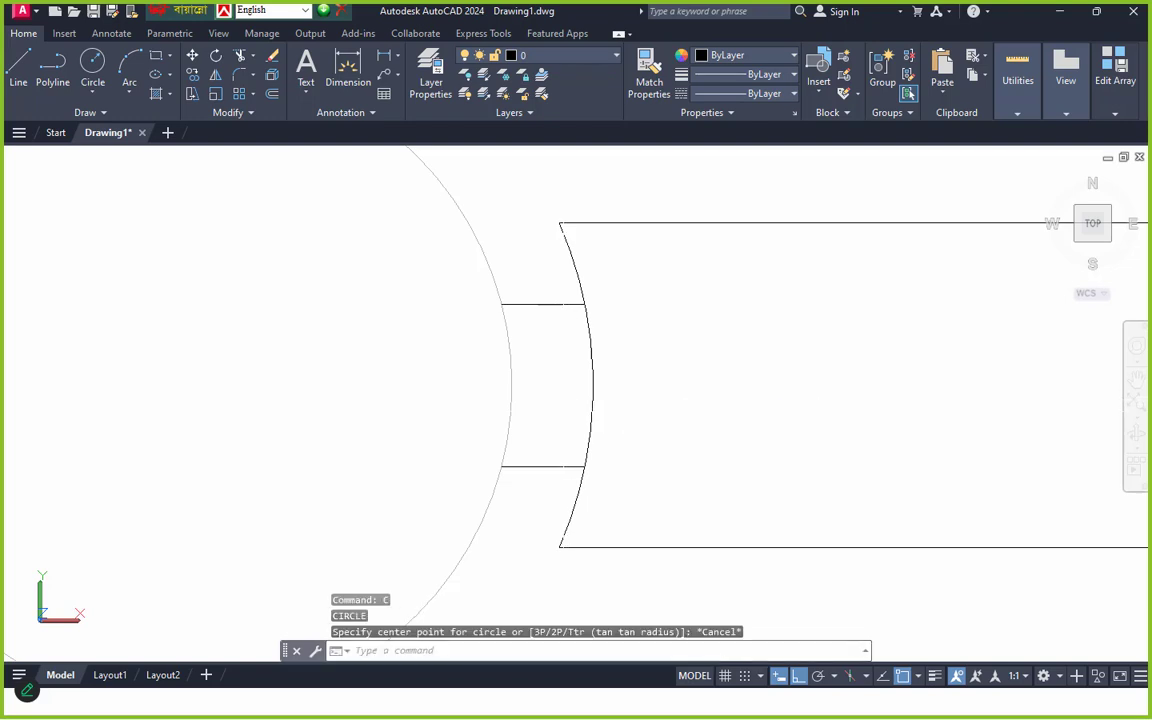
pyautogui.press('Return')
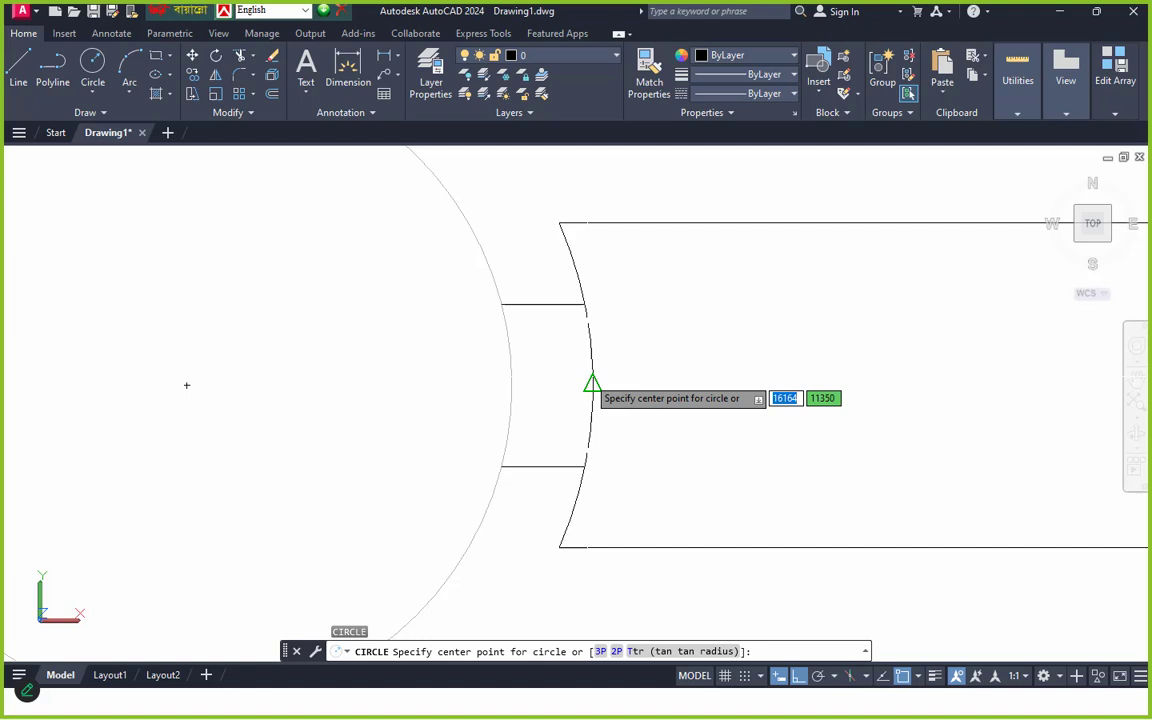
pyautogui.click(563, 384)
pyautogui.scroll(3, 582, 392)
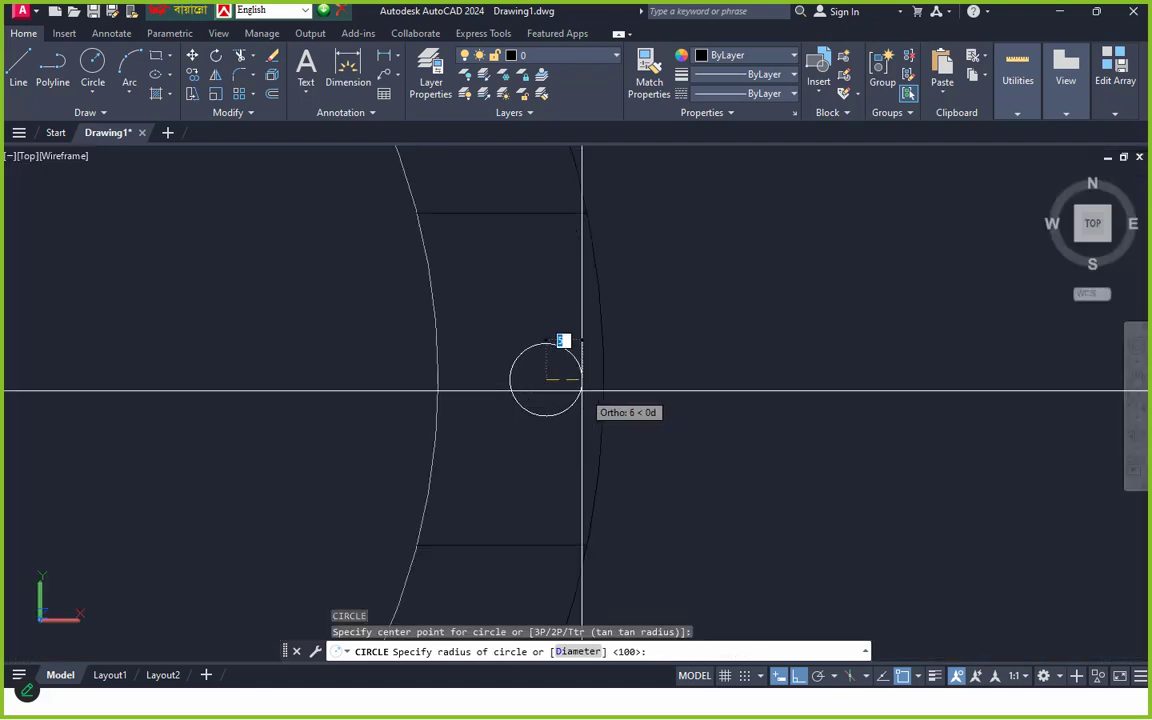
pyautogui.scroll(2, 552, 386)
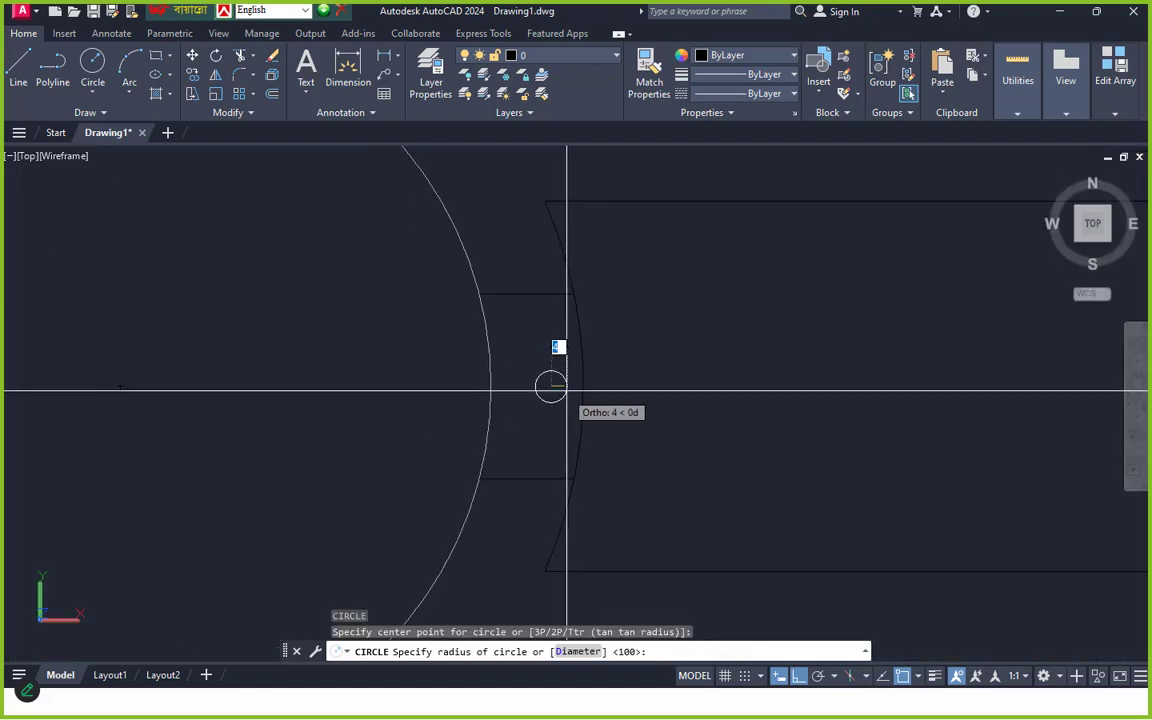
pyautogui.click(567, 390)
# - Move the small circle closer to the hub so that it sits centrally in the connector
pyautogui.click(553, 386)
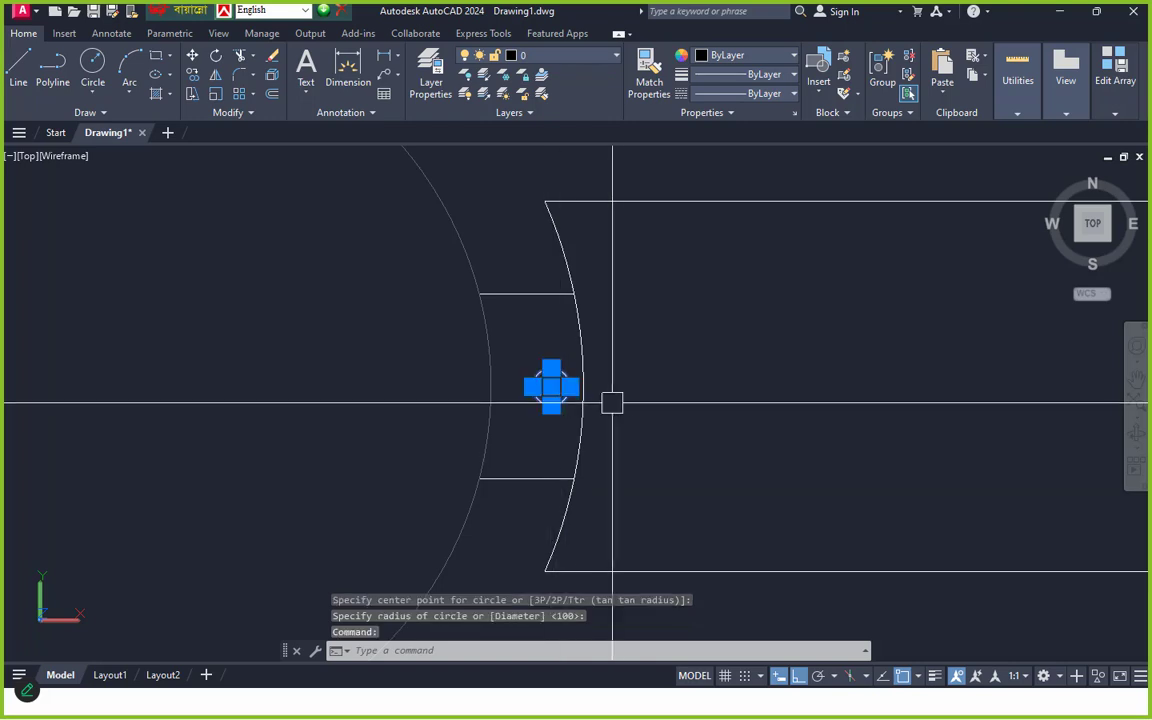
pyautogui.write('m')
pyautogui.press('Return')
pyautogui.click(684, 392)
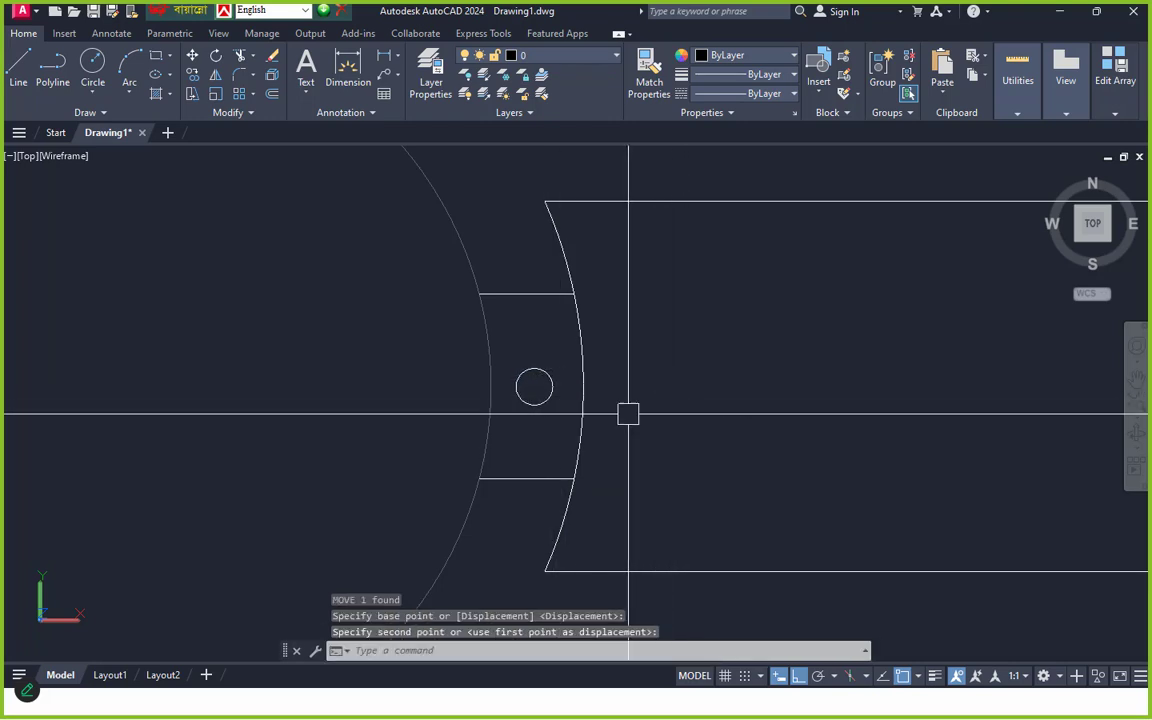
pyautogui.scroll(-4, 575, 413)
pyautogui.moveTo(583, 416); pyautogui.dragTo(476, 415, button='middle')
pyautogui.scroll(-2, 494, 411)
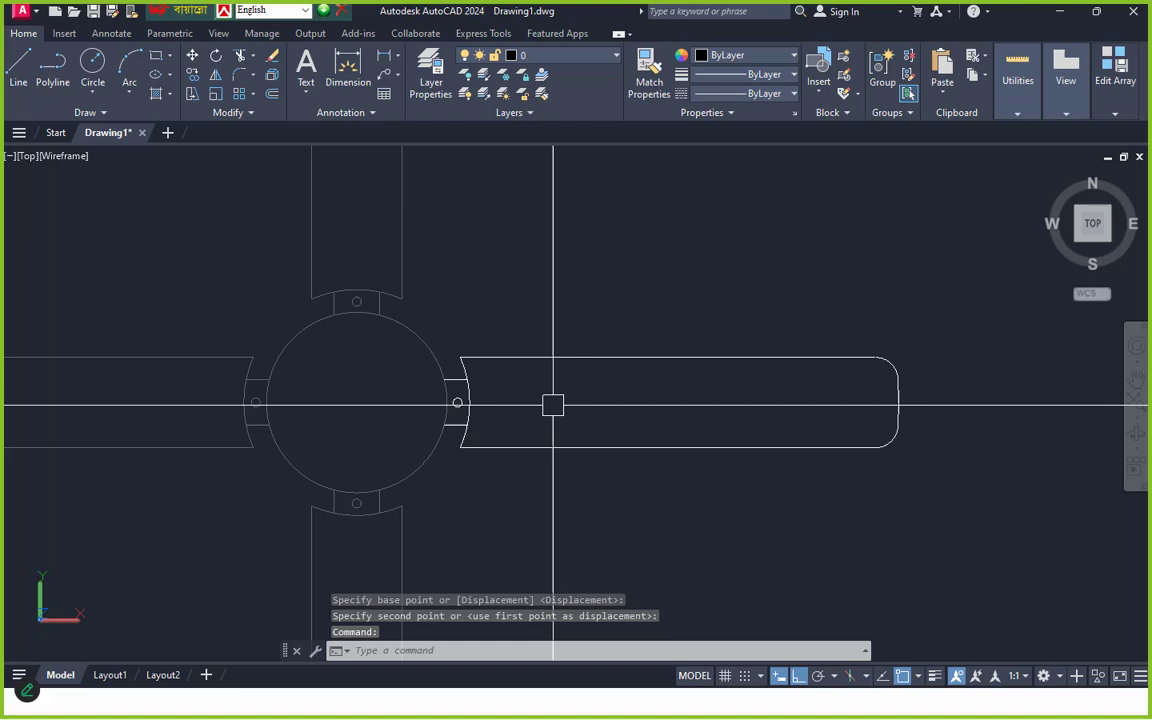
# - Hatch the inside of the source blade with a Gradient fill from 242,103,34 orange to yellow
pyautogui.write('h')
pyautogui.press('Return')
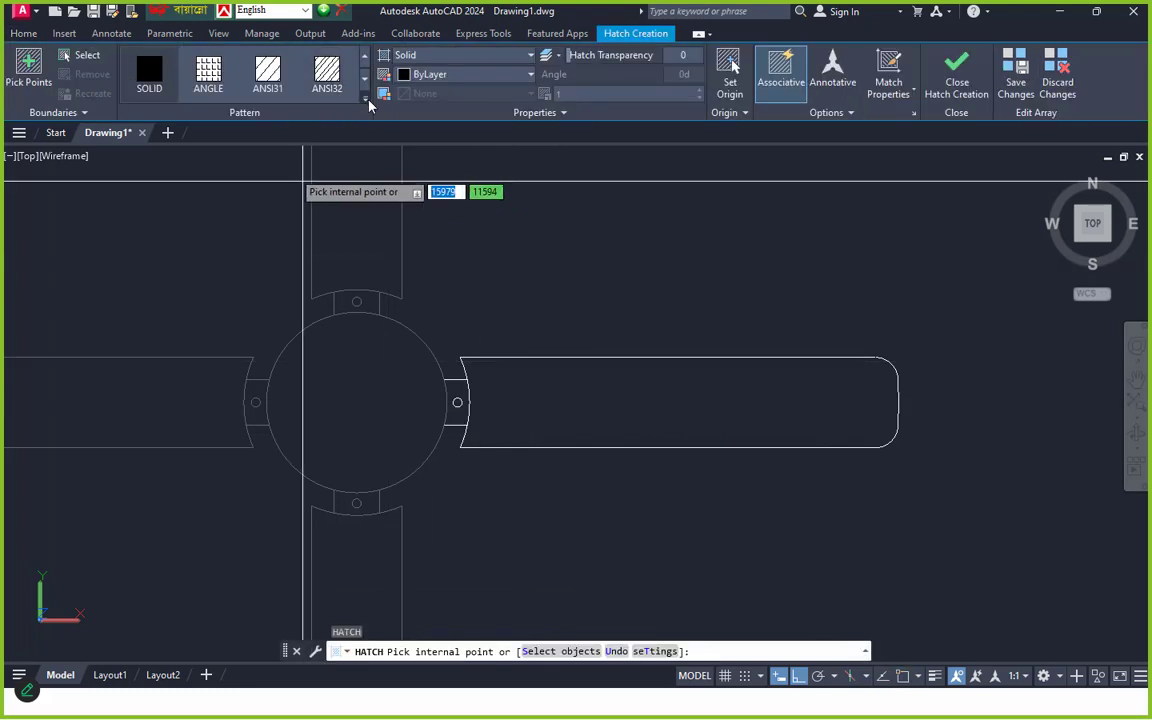
pyautogui.click(365, 98)
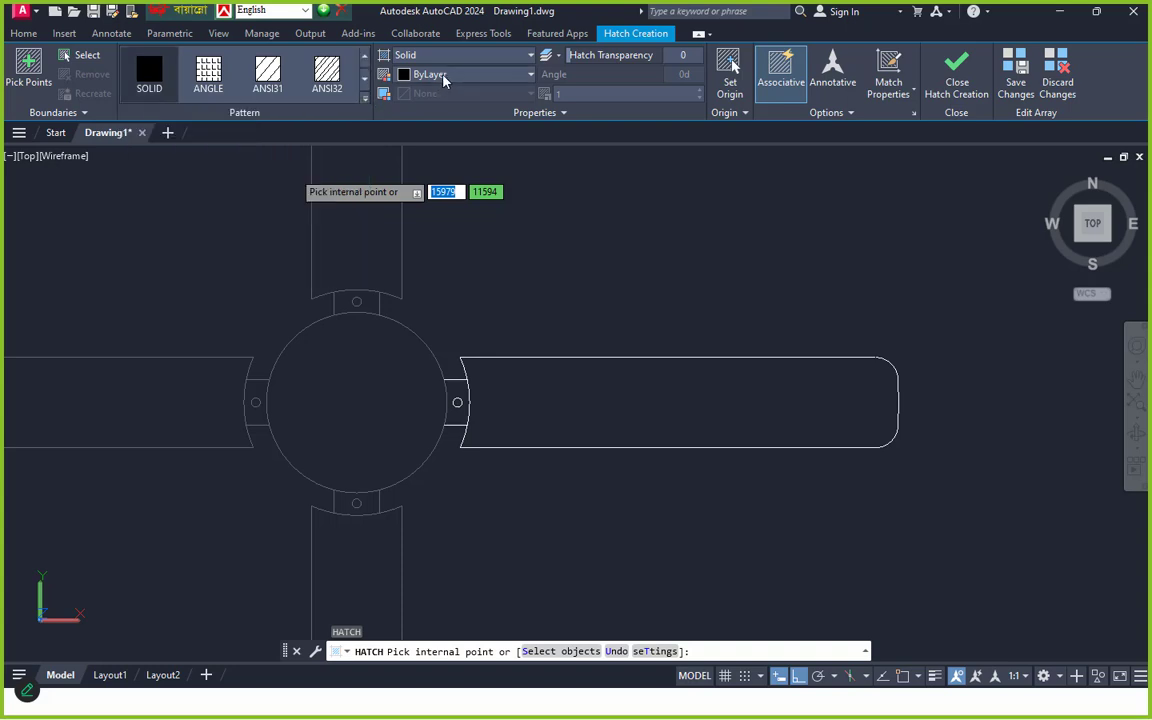
pyautogui.click(403, 78)
pyautogui.click(427, 60)
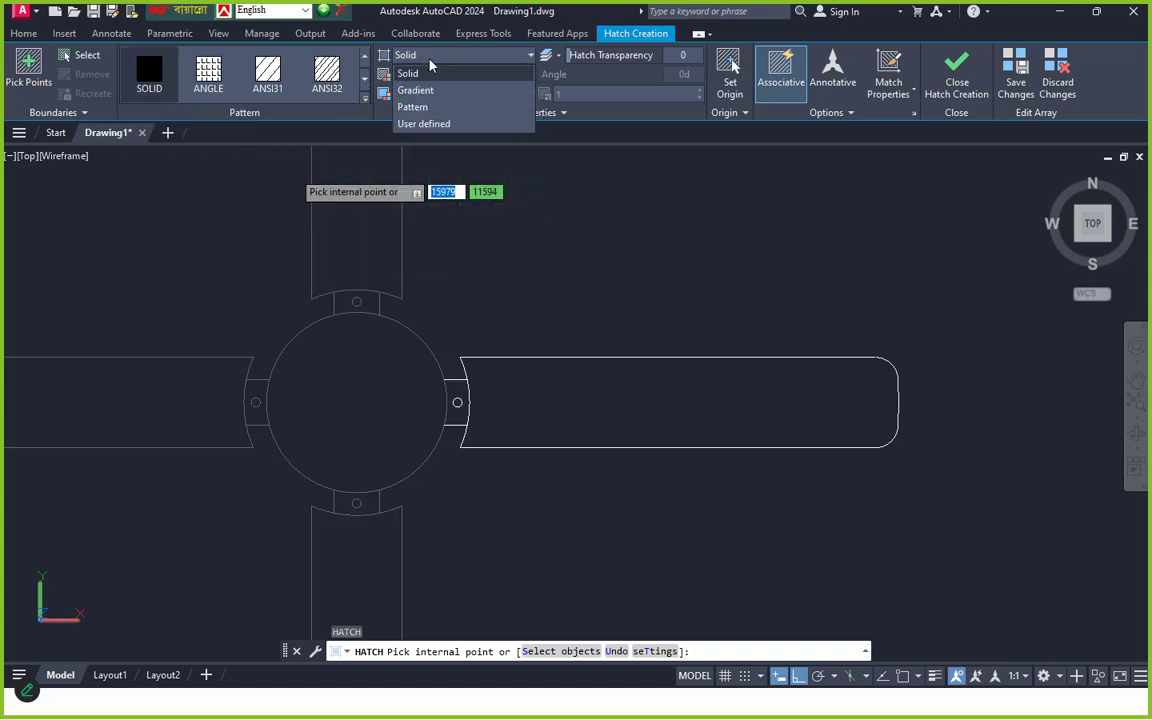
pyautogui.click(416, 90)
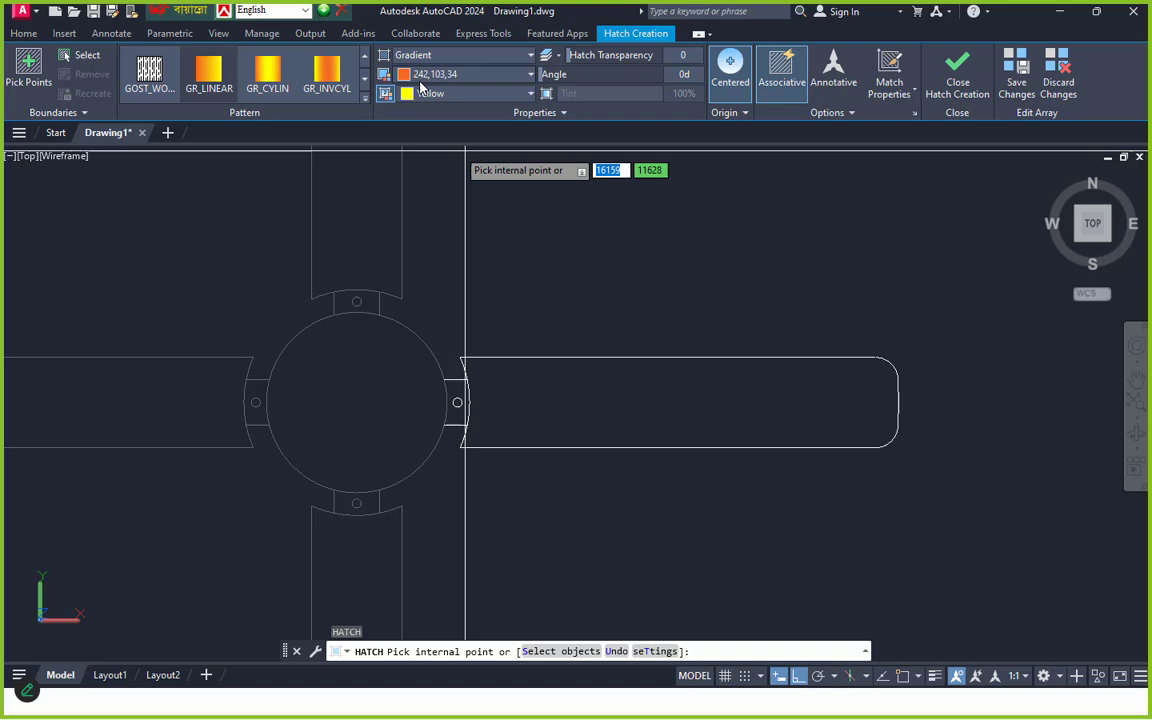
pyautogui.click(614, 437)
pyautogui.press('Return')
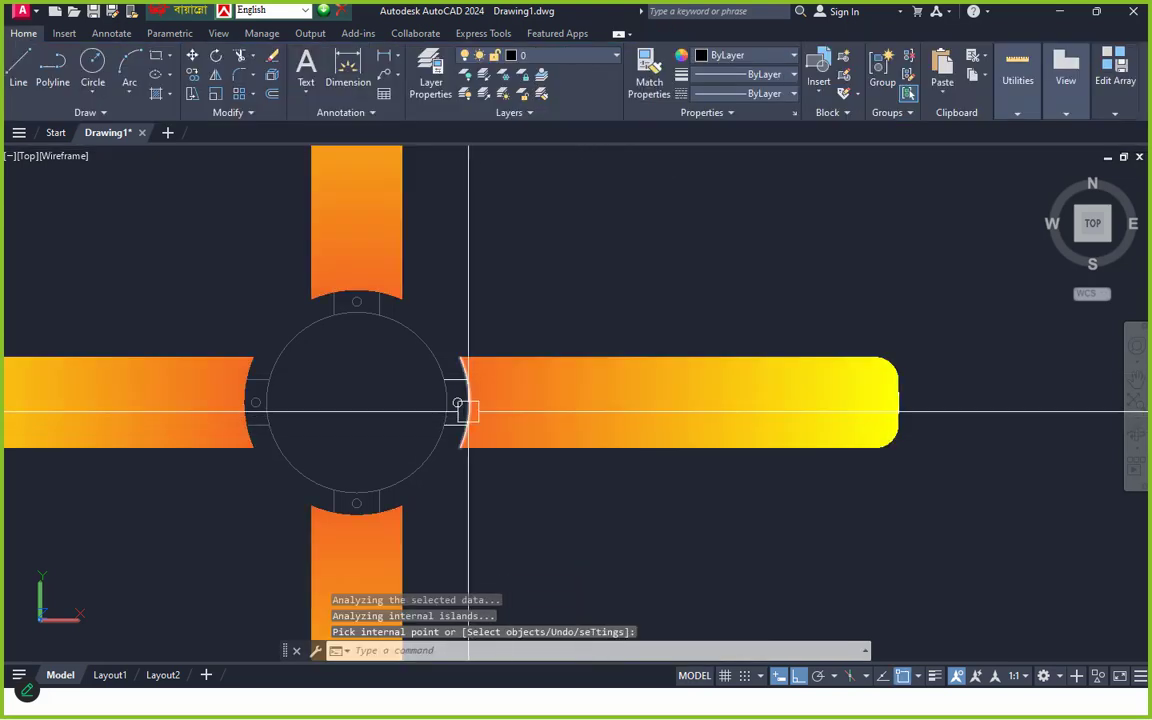
# - Hatch the connector between the hub and the blade with a Solid fill, leaving the small circle empty
pyautogui.scroll(3, 462, 398)
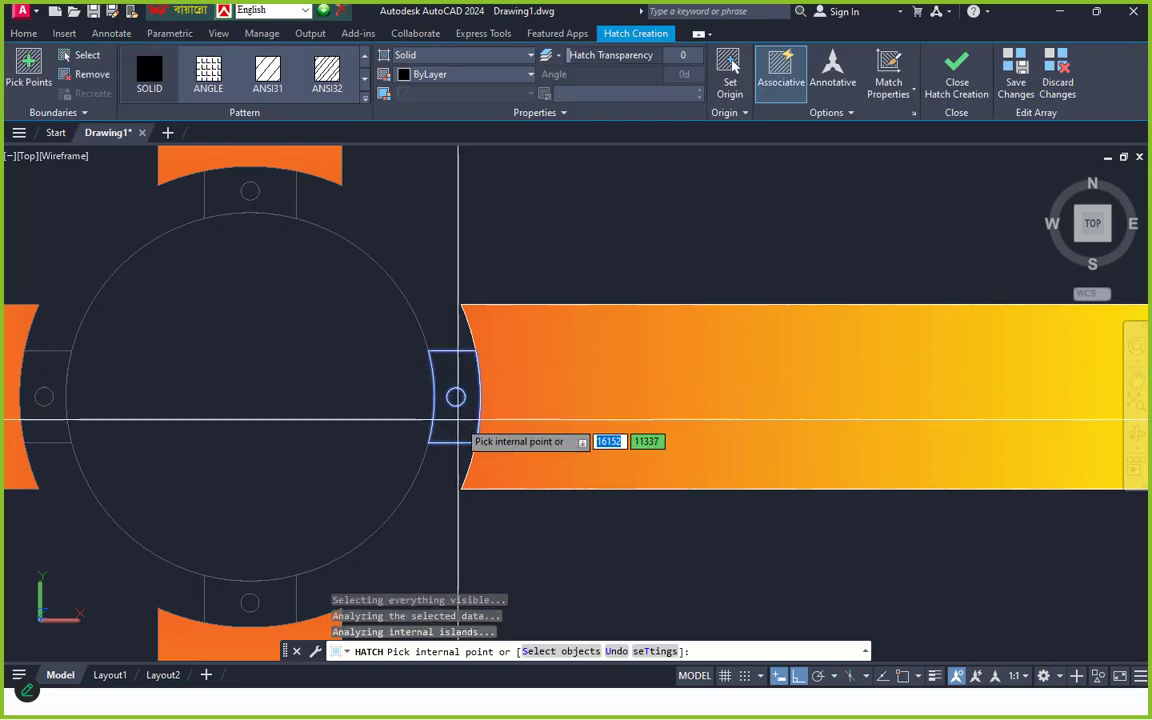
pyautogui.click(456, 397)
pyautogui.press('Return')
pyautogui.scroll(-4, 537, 403)
# - Hatch the central hub circle with a Gradient fill using the GR_INVSPH pattern
pyautogui.scroll(5, 540, 420)
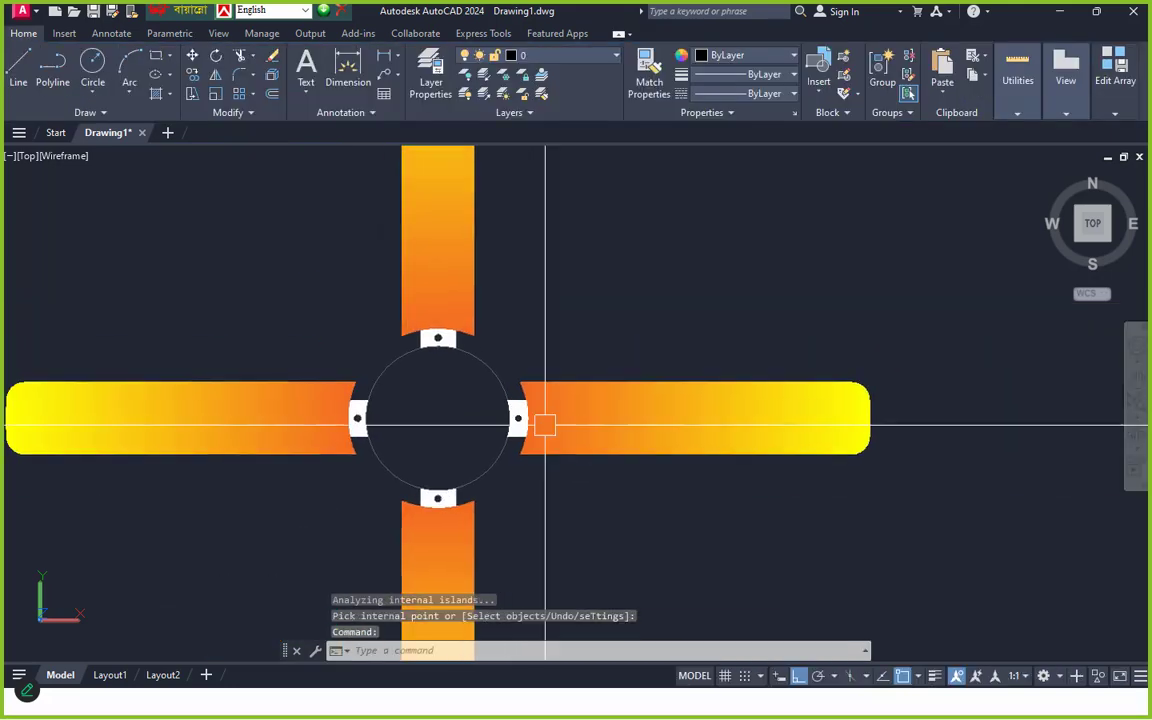
pyautogui.press('Return')
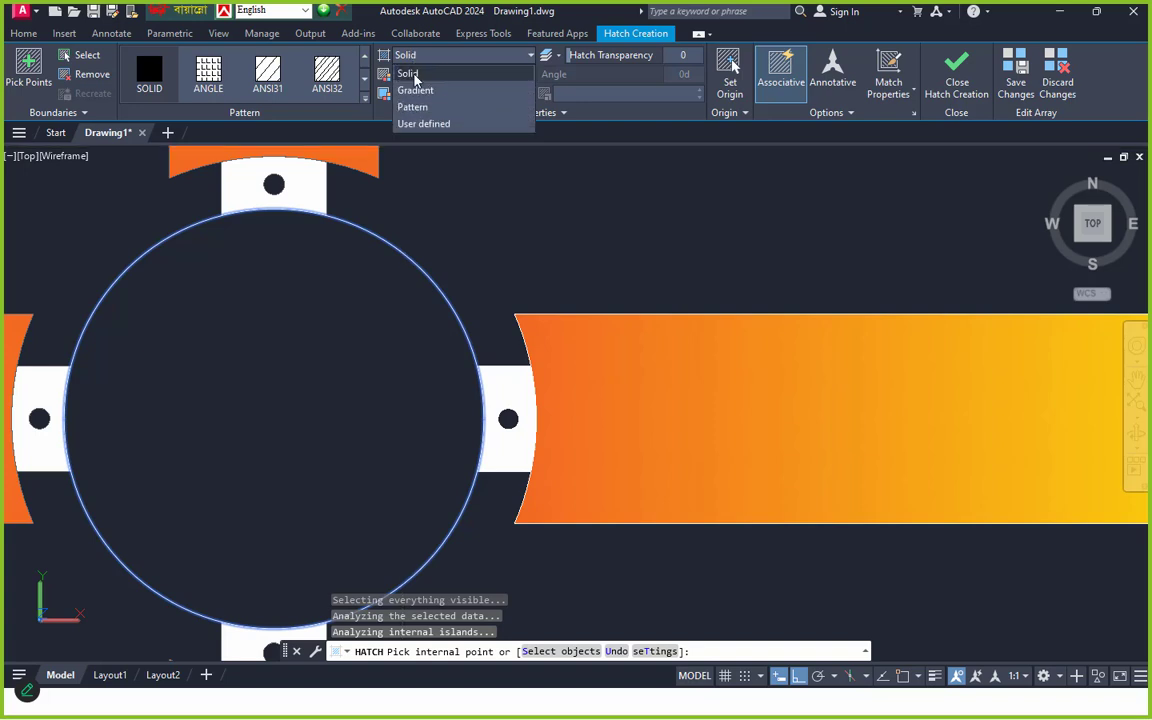
pyautogui.click(415, 91)
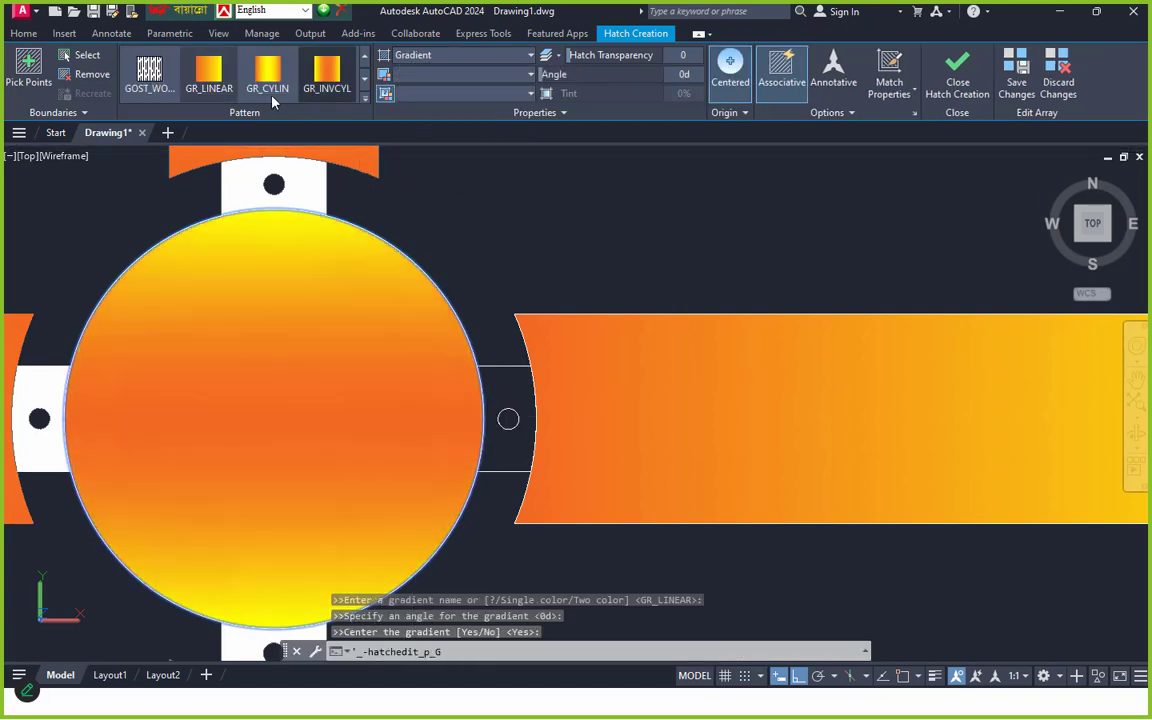
pyautogui.click(364, 97)
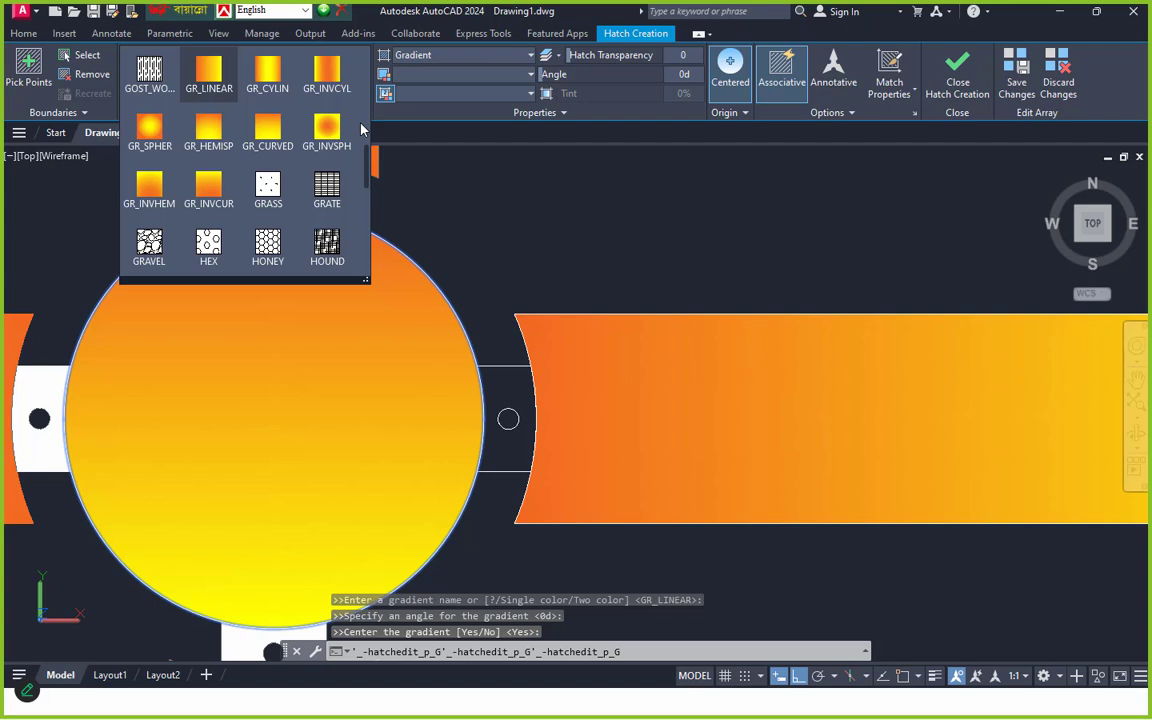
pyautogui.click(325, 125)
pyautogui.scroll(-5, 617, 386)
pyautogui.press('Return')
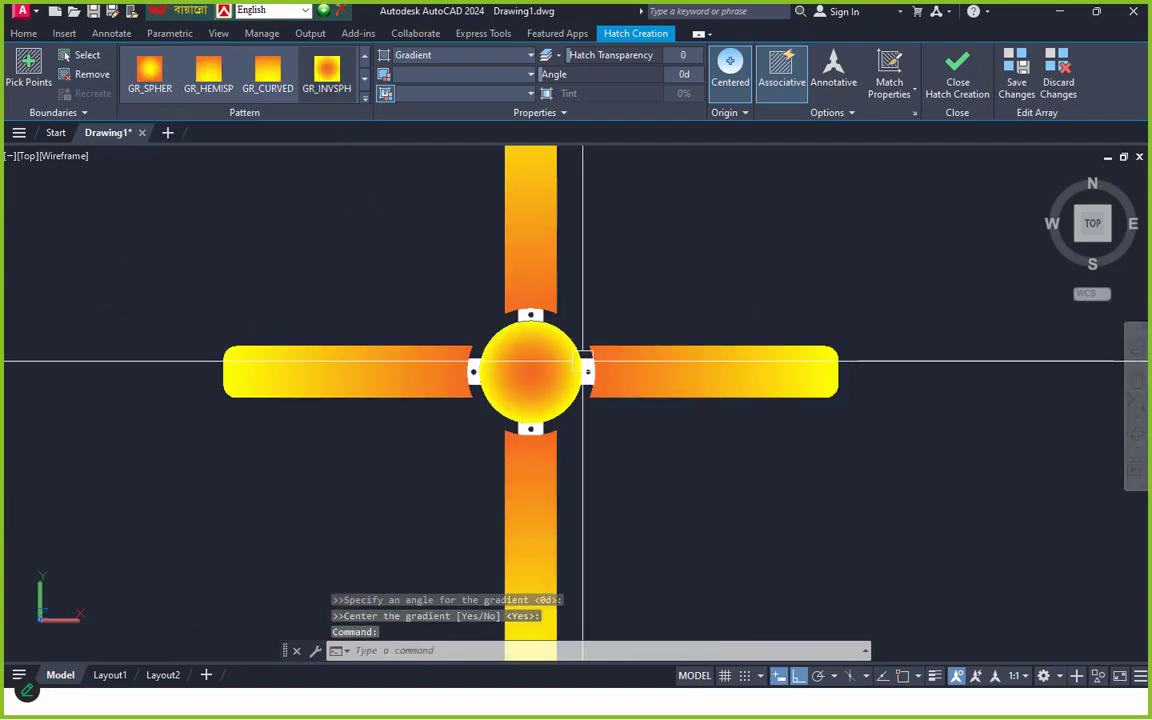
# - Save the changes made to the array's source objects and leave array editing
pyautogui.scroll(3, 597, 372)
pyautogui.moveTo(1109, 100)
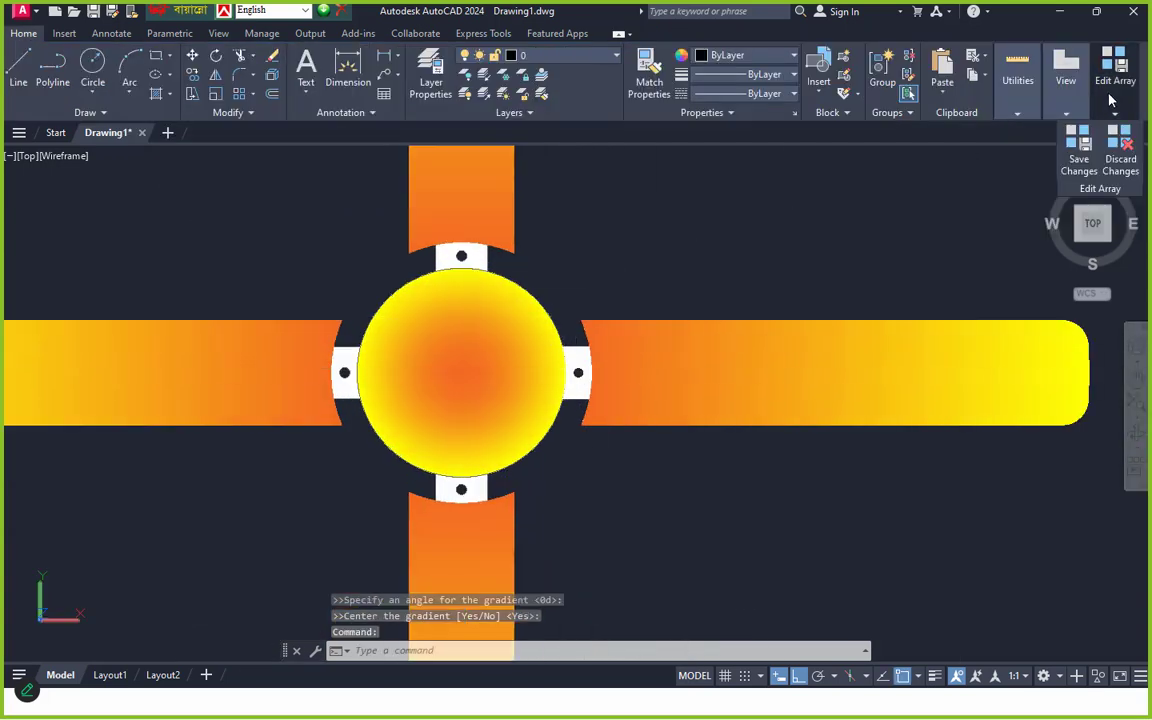
pyautogui.click(1071, 163)
pyautogui.scroll(-6, 576, 390)
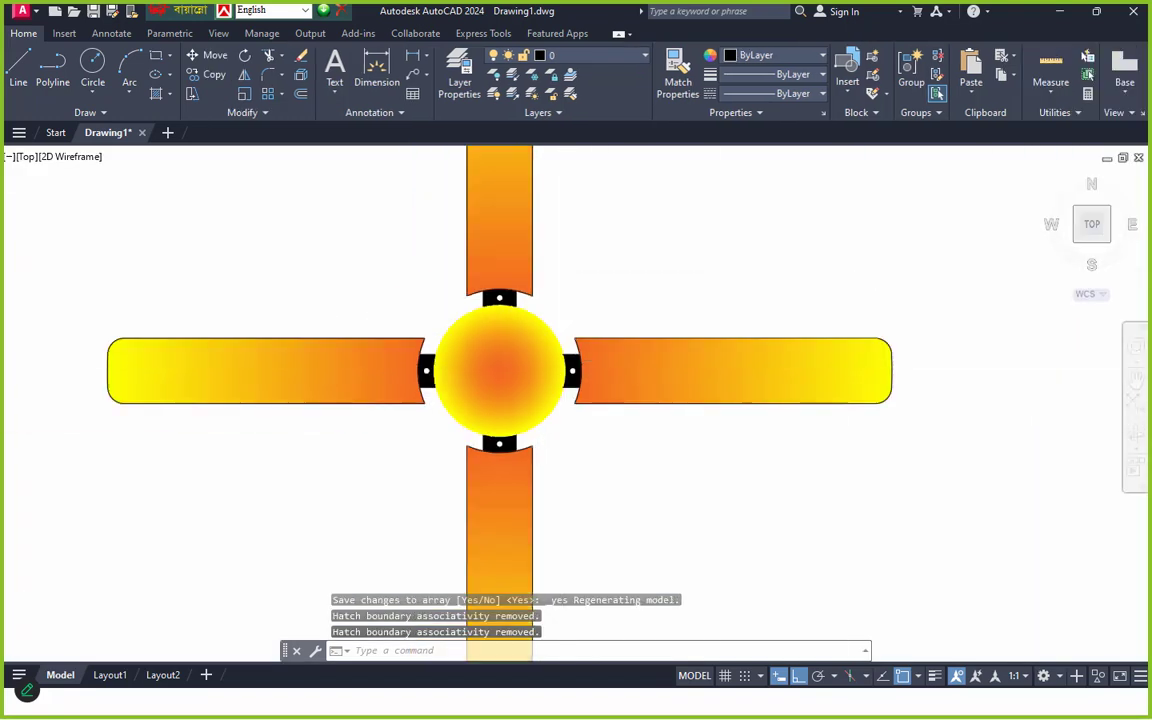
# - Set the number of items in the fan's polar array to 3
pyautogui.scroll(3, 571, 360)
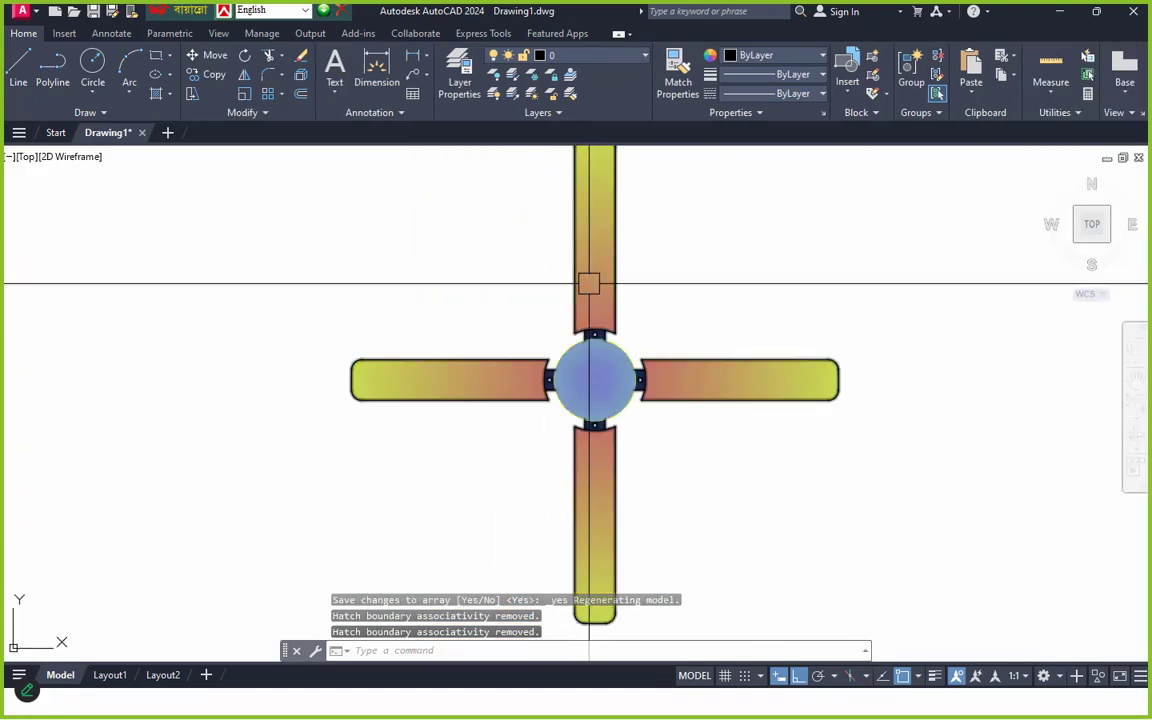
pyautogui.click(589, 282)
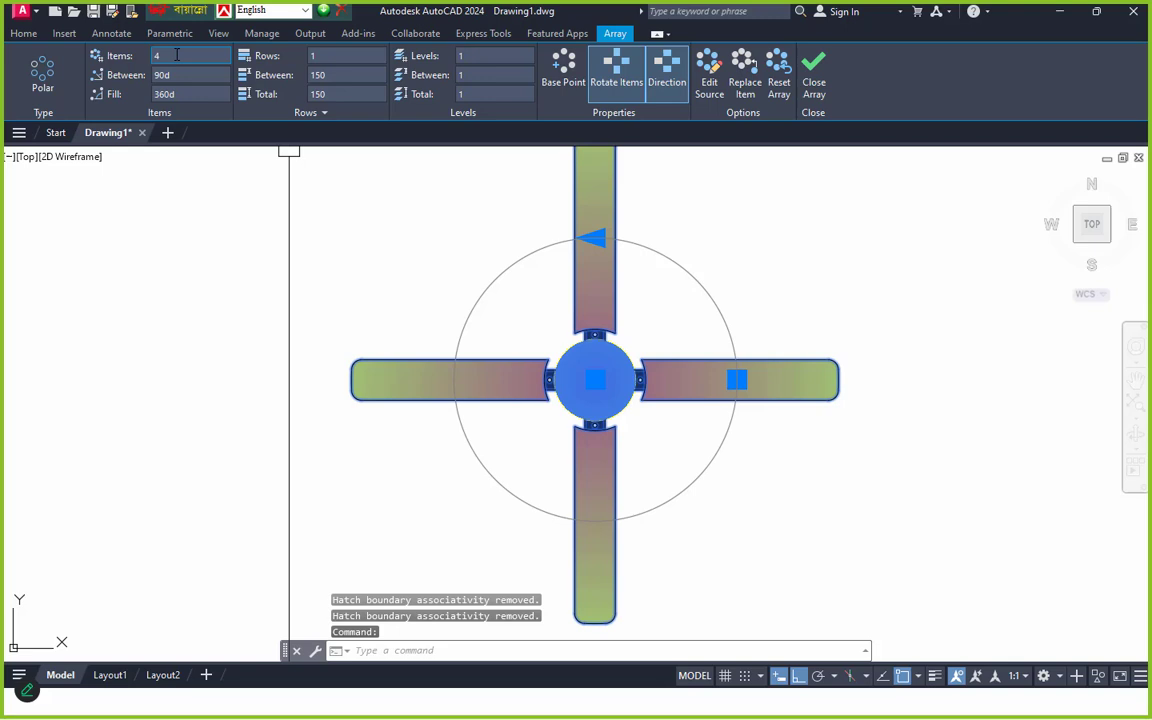
pyautogui.write('3')
pyautogui.click(229, 205)
pyautogui.press('Escape')
pyautogui.press('Escape')
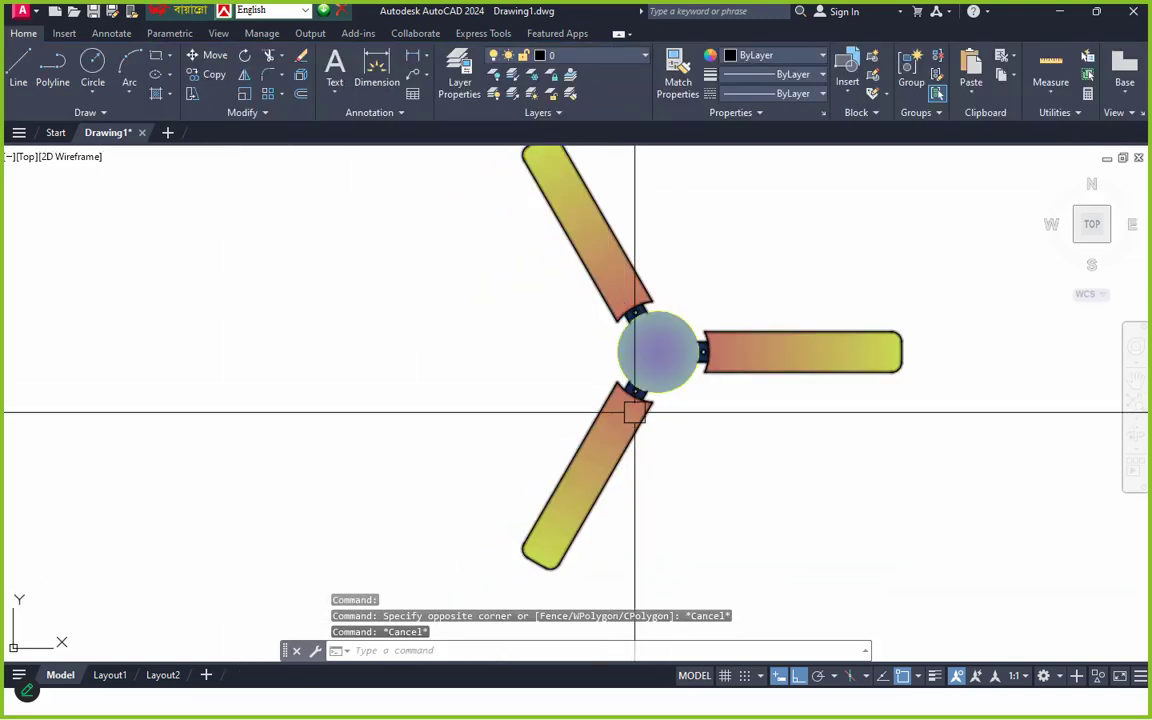
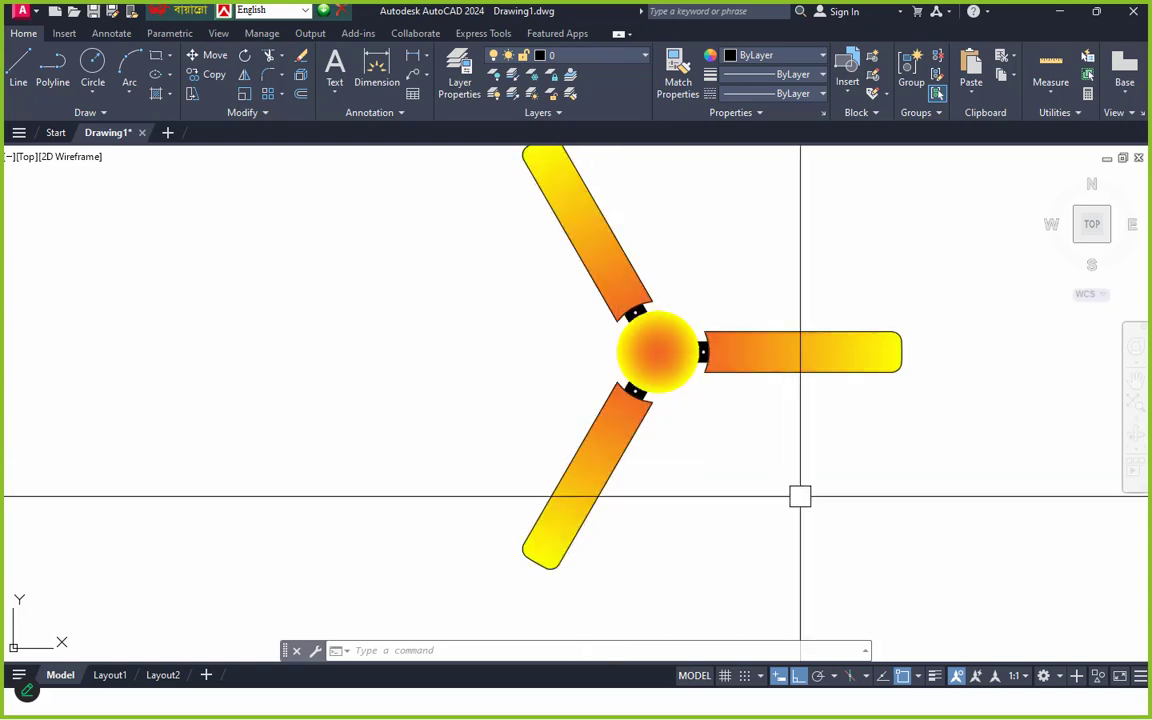
pyautogui.press('Escape')
pyautogui.press('Escape')
pyautogui.moveTo(833, 478); pyautogui.dragTo(750, 486, button='middle')
pyautogui.scroll(-2, 663, 461)
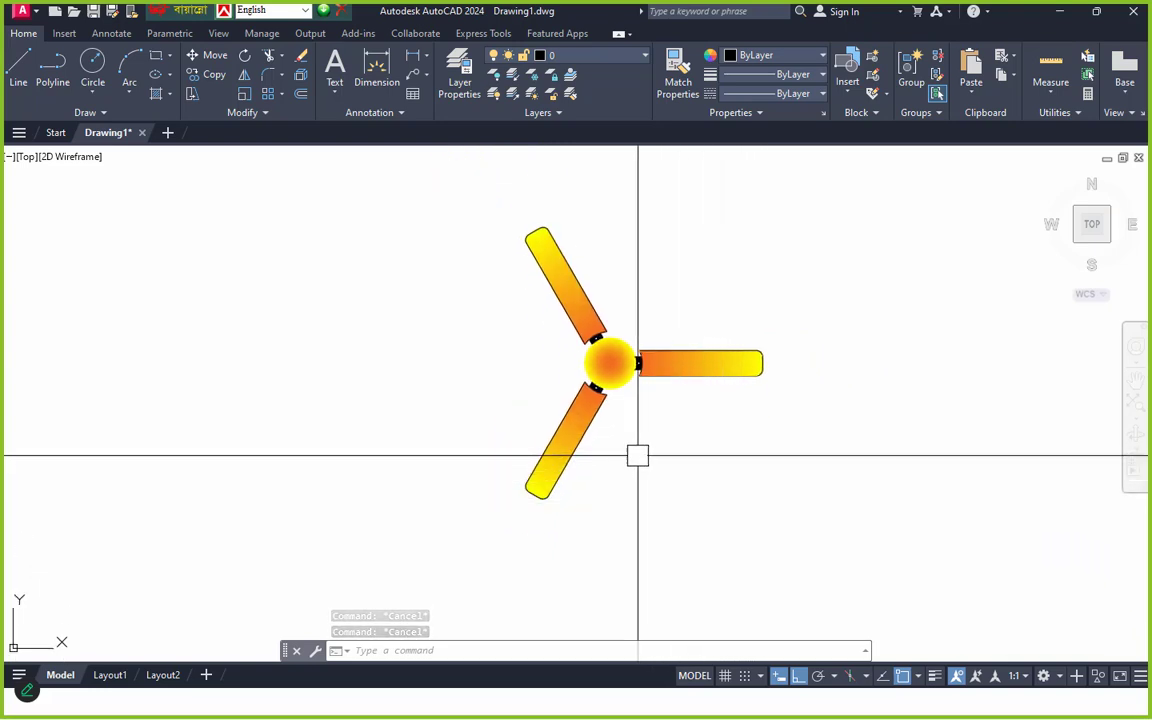
pyautogui.scroll(2, 614, 415)
pyautogui.moveTo(625, 390); pyautogui.dragTo(728, 419, button='middle')
pyautogui.scroll(-5, 531, 390)
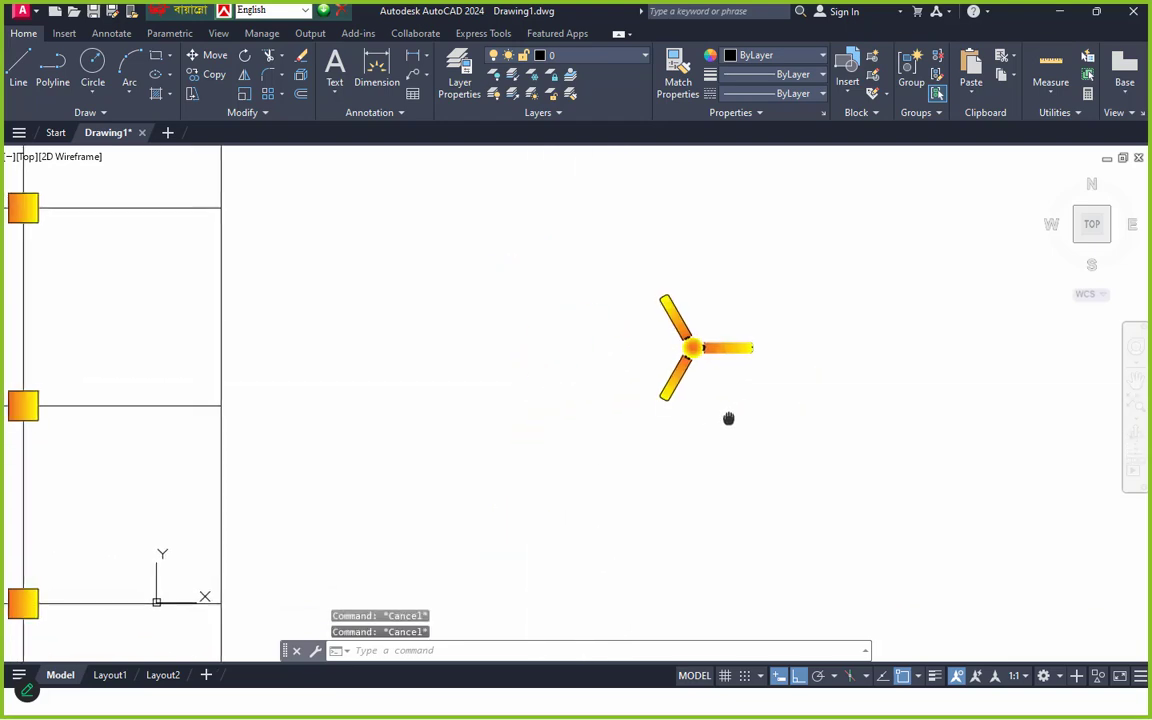
pyautogui.scroll(-6, 378, 411)
pyautogui.moveTo(211, 420); pyautogui.dragTo(519, 381, button='middle')
pyautogui.scroll(4, 804, 340)
pyautogui.scroll(5, 680, 390)
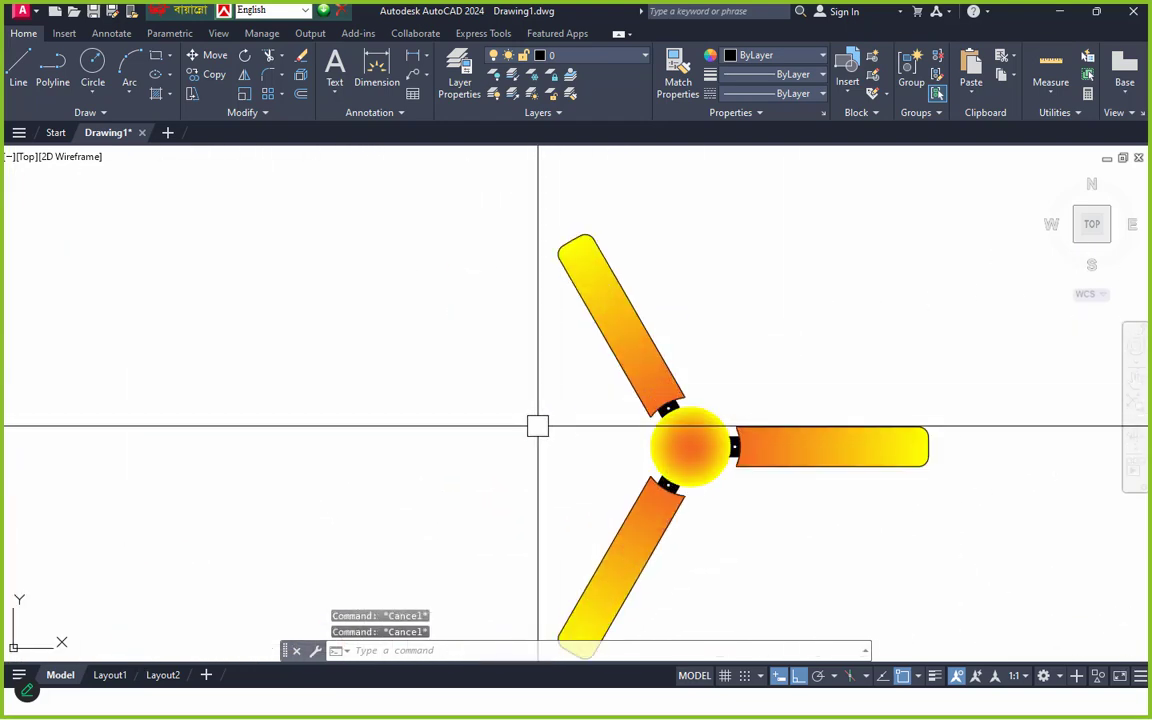
pyautogui.click(643, 337)
pyautogui.scroll(-6, 600, 360)
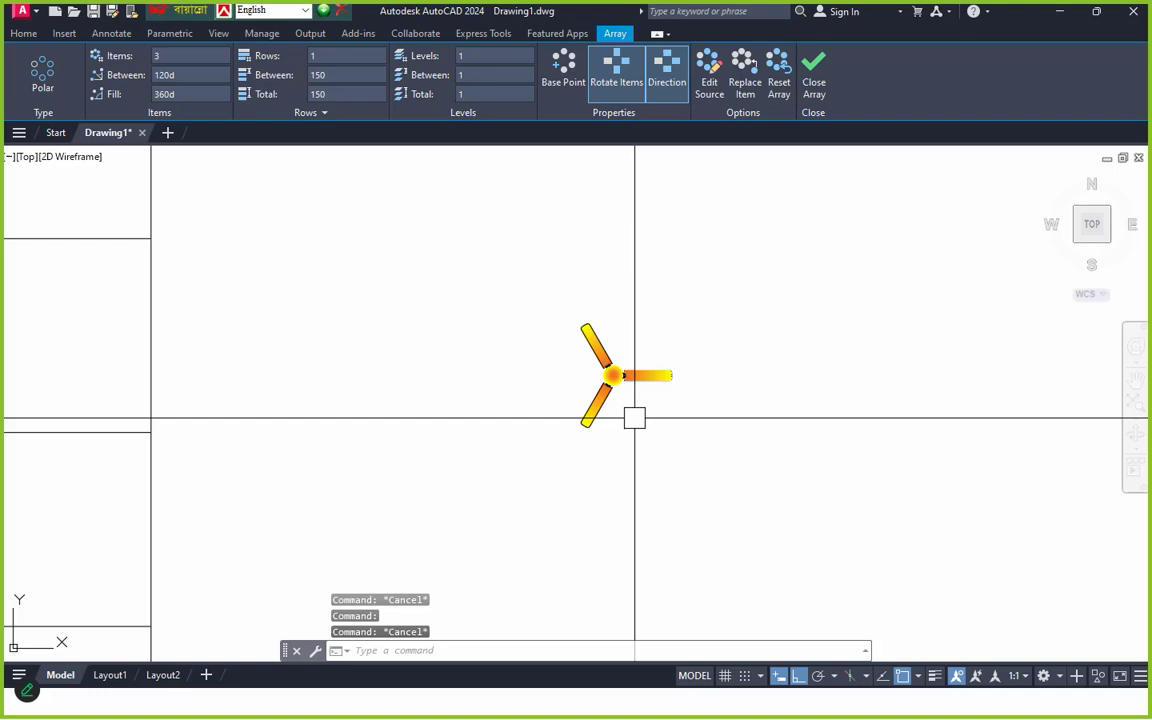
pyautogui.press('Escape')
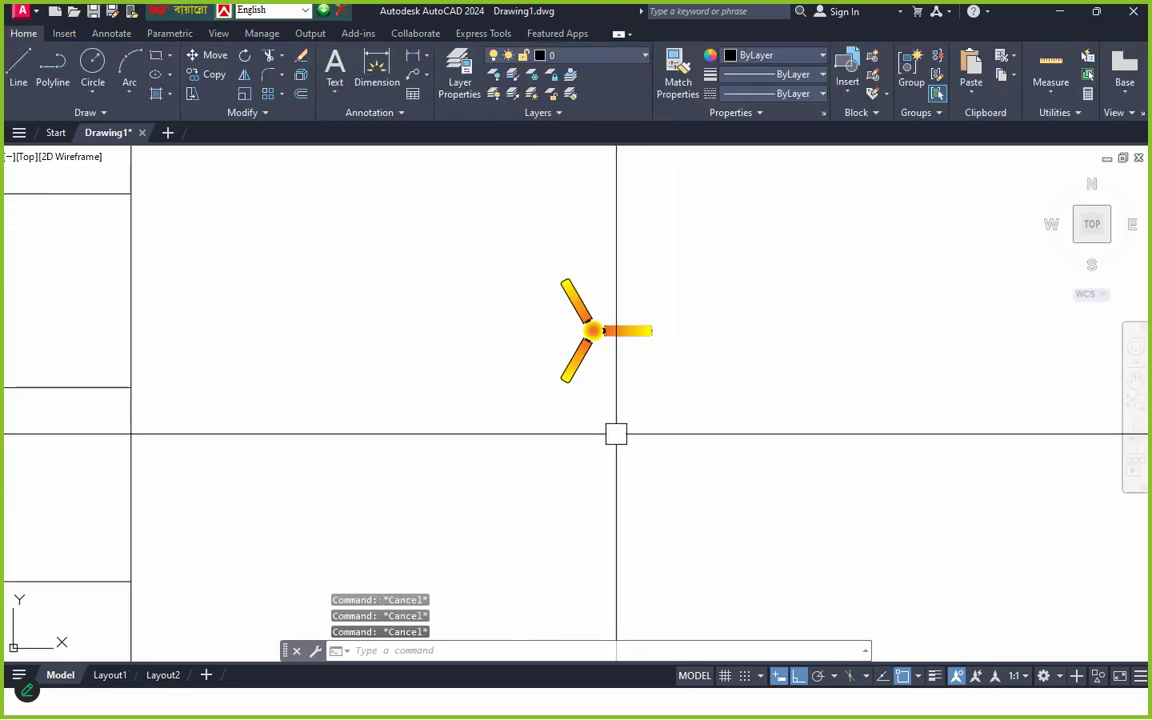
# - Draw an open chain of four connected lines with Ortho off, in the empty space beside the fan between the two square arrays
pyautogui.write('l')
pyautogui.press('Return')
pyautogui.click(610, 490)
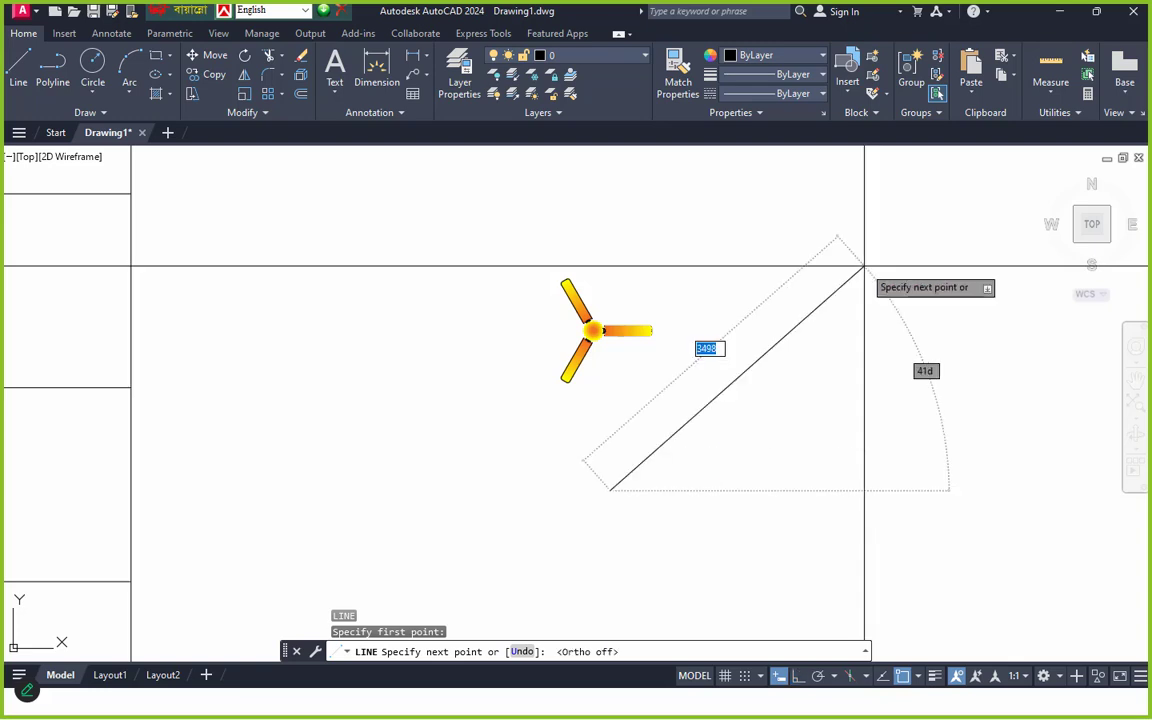
pyautogui.click(862, 268)
pyautogui.scroll(-5, 670, 414)
pyautogui.click(832, 382)
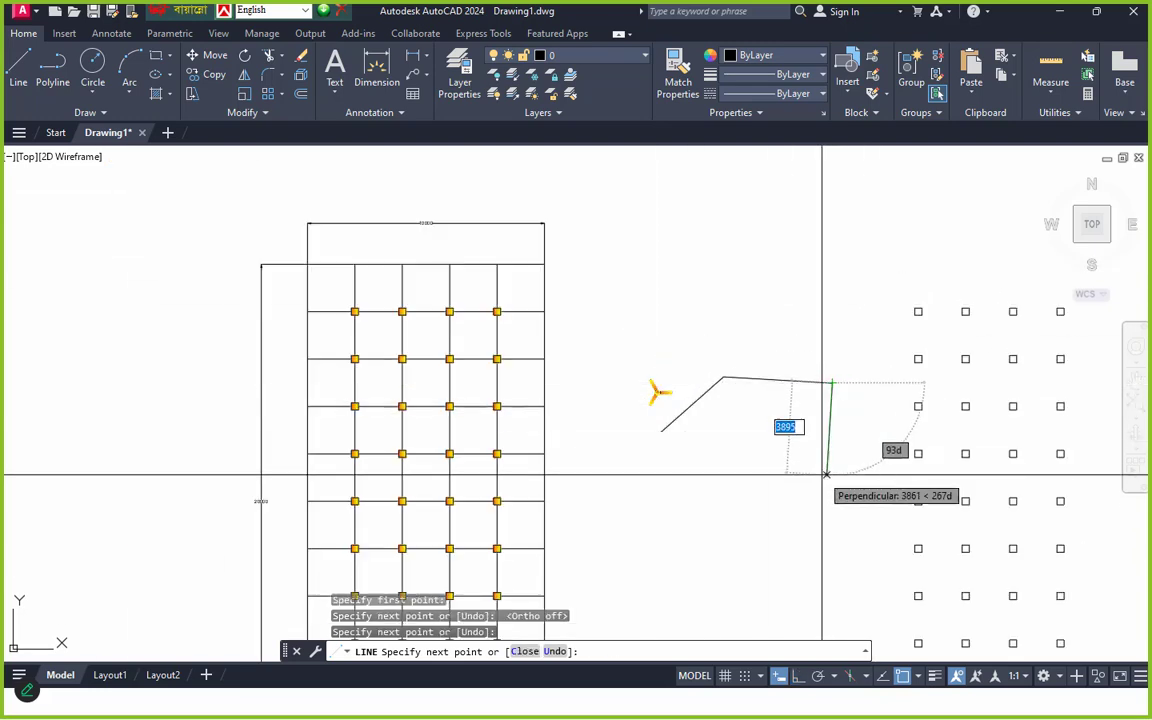
pyautogui.click(826, 473)
pyautogui.click(694, 506)
pyautogui.press('Escape')
# - Join the four connected lines beside the fan into a single polyline
pyautogui.click(723, 378)
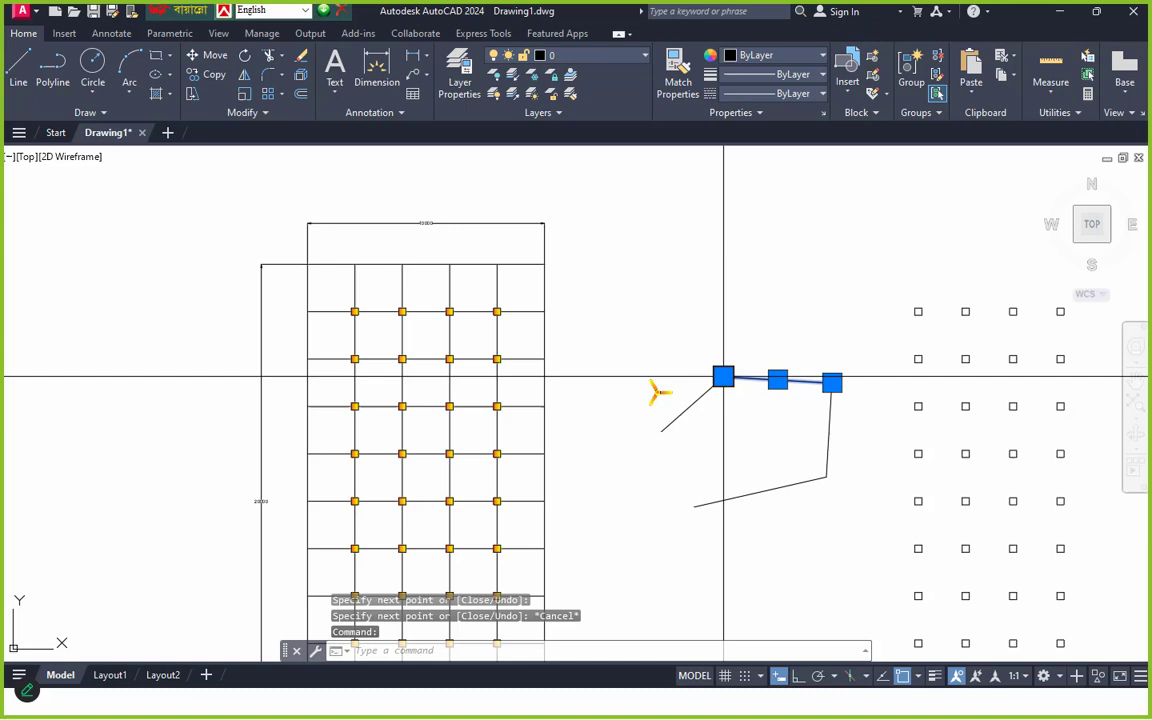
pyautogui.press('Escape')
pyautogui.press('Escape')
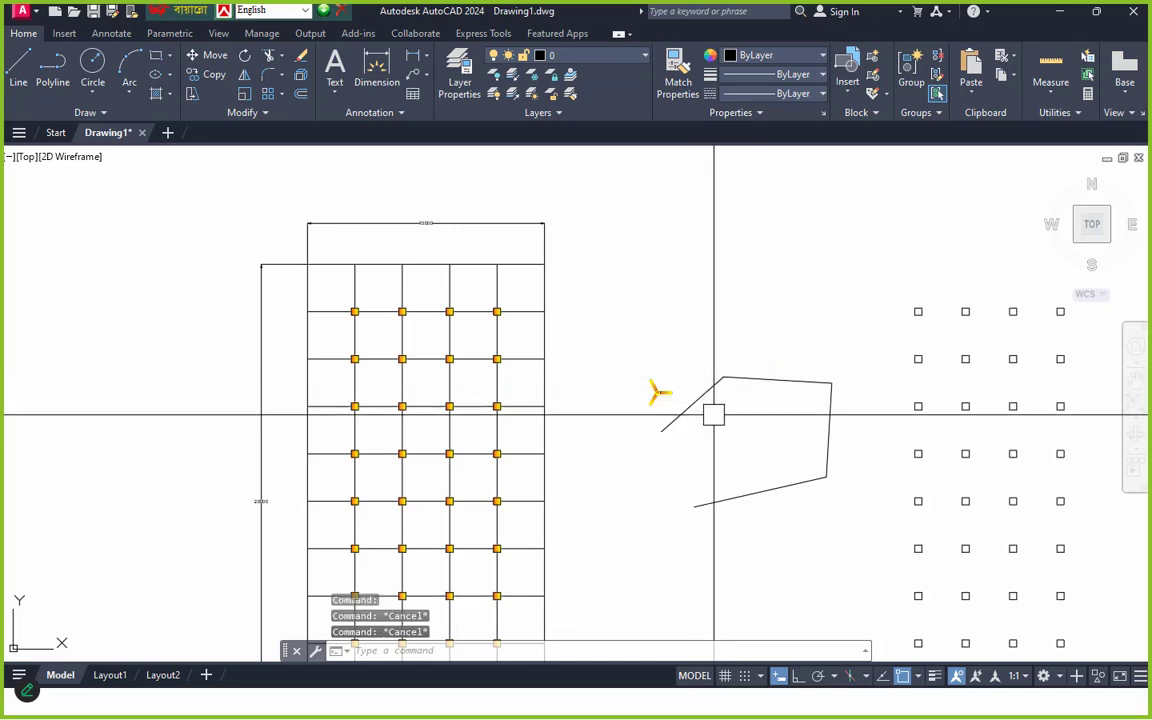
pyautogui.write('j')
pyautogui.press('Return')
pyautogui.click(706, 393)
pyautogui.click(774, 380)
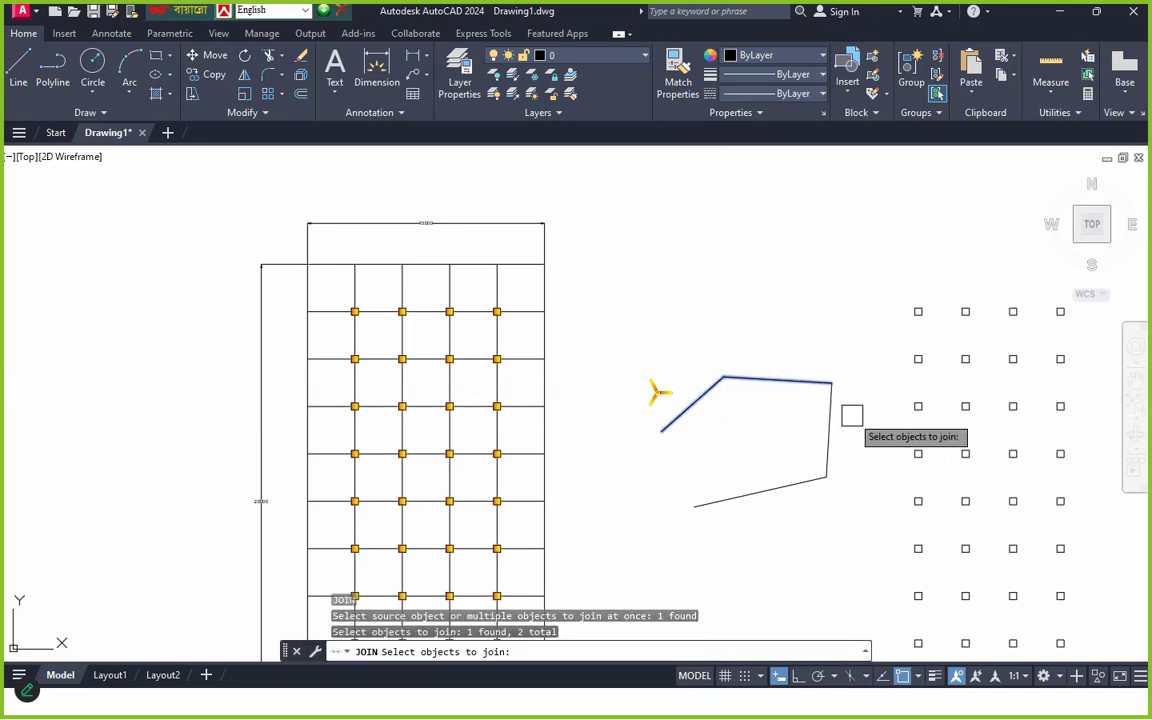
pyautogui.press('Return')
pyautogui.scroll(3, 712, 452)
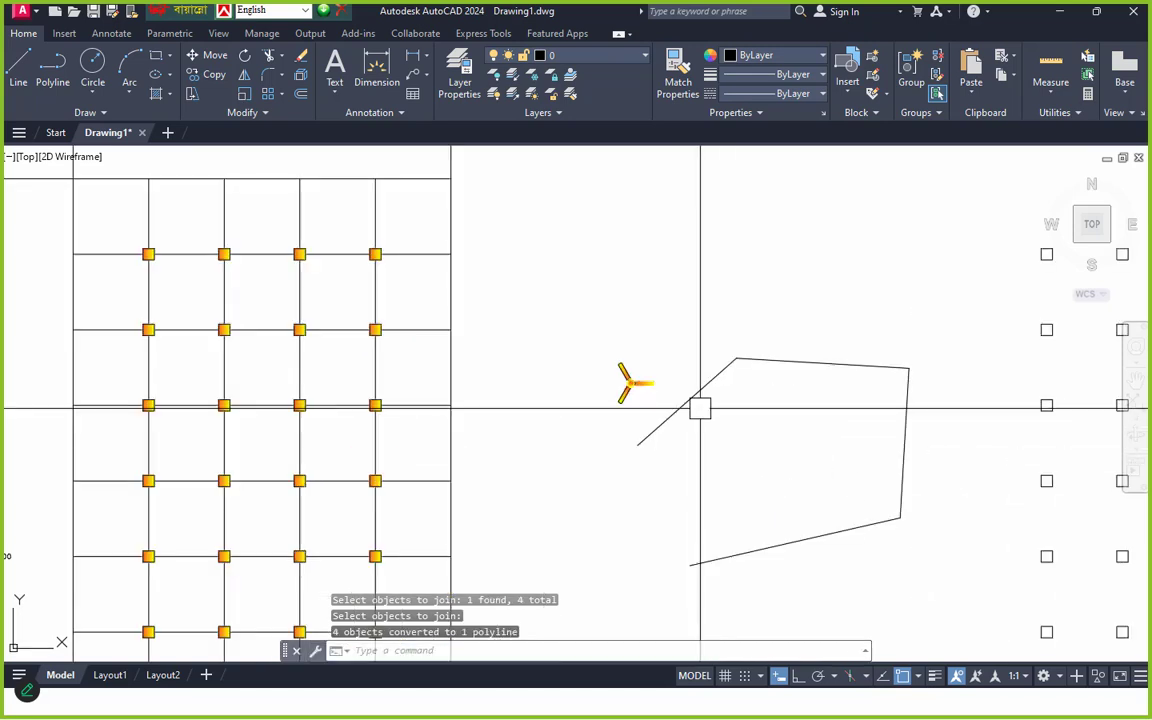
pyautogui.click(728, 372)
pyautogui.moveTo(696, 374); pyautogui.dragTo(702, 400, button='middle')
pyautogui.press('Escape')
pyautogui.press('Escape')
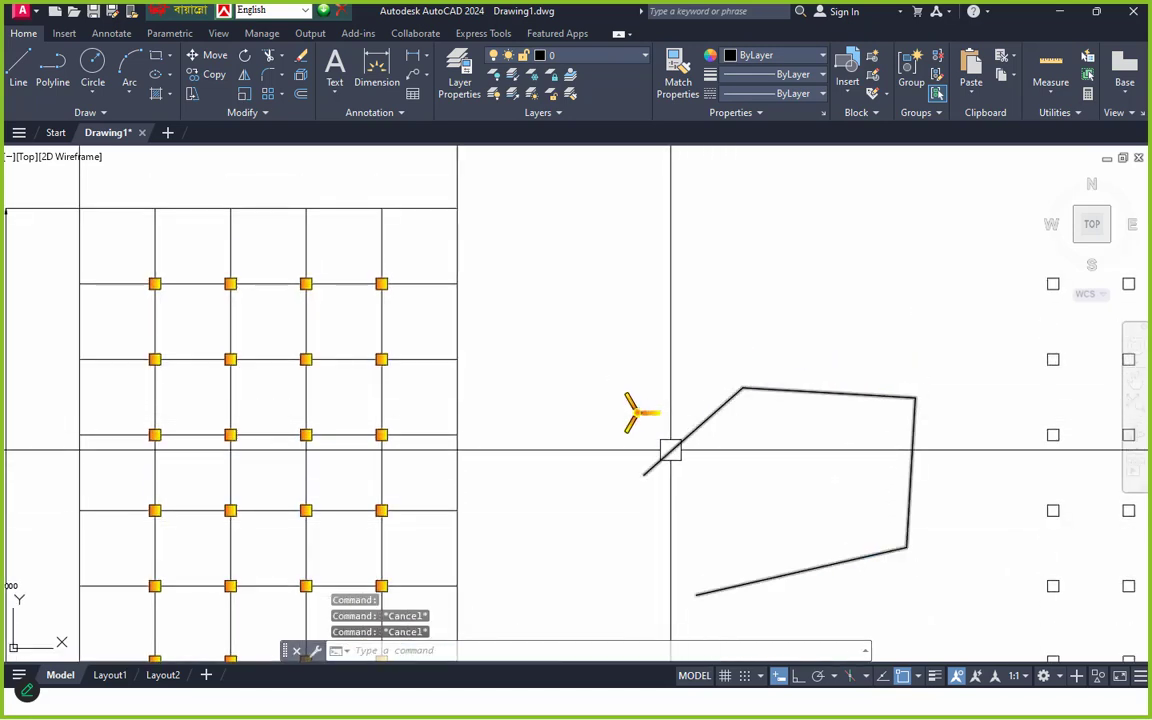
# - Try to move the whole fan from its hub centre onto the open end of the polyline nearest to it
pyautogui.scroll(4, 635, 411)
pyautogui.click(669, 358)
pyautogui.click(560, 452)
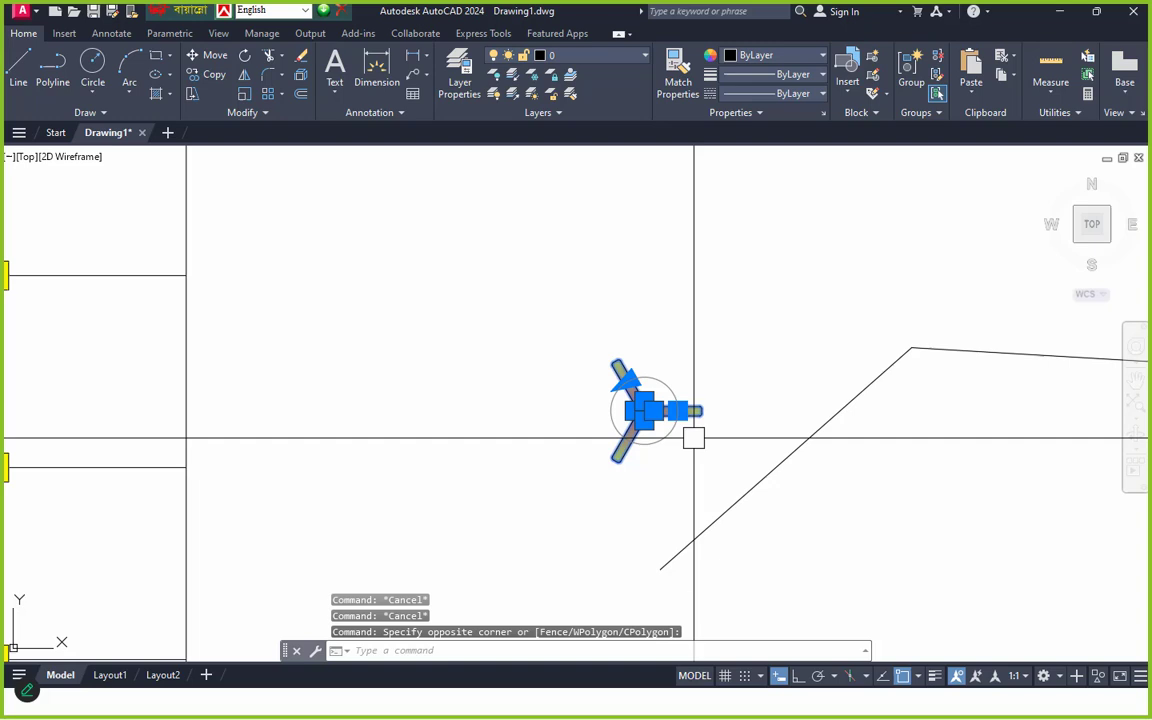
pyautogui.write('m')
pyautogui.press('Return')
pyautogui.scroll(2, 634, 417)
pyautogui.scroll(2, 634, 415)
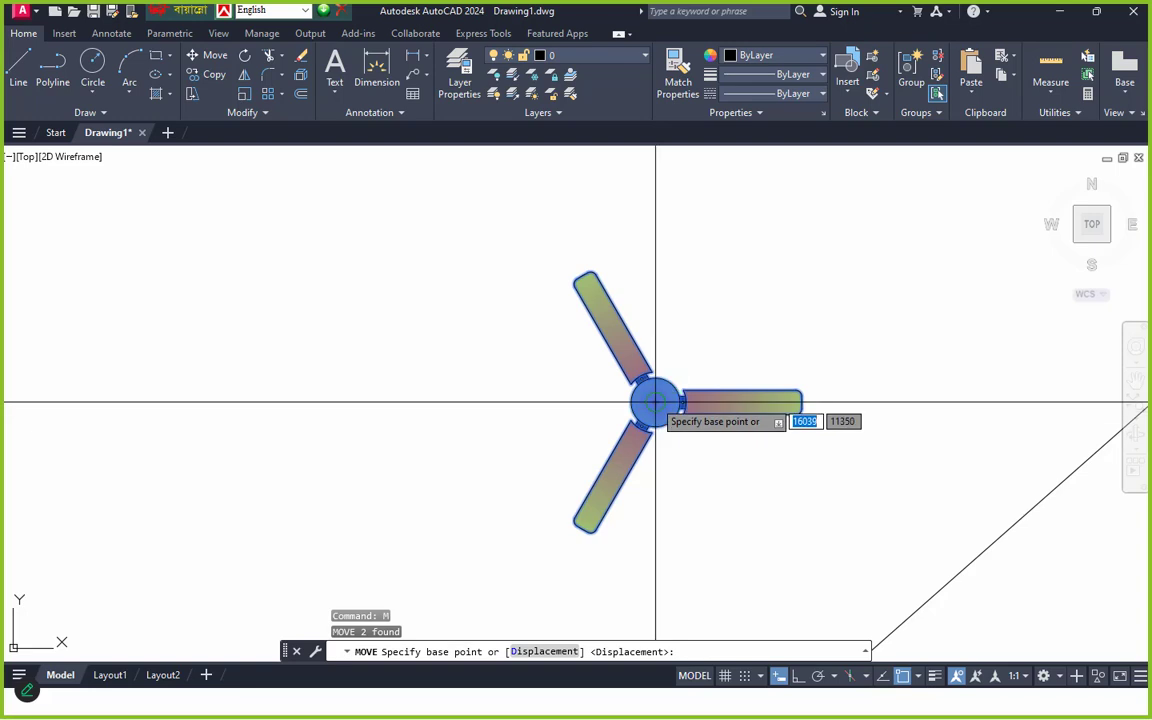
pyautogui.scroll(-2, 656, 351)
pyautogui.click(660, 399)
pyautogui.scroll(-10, 664, 400)
pyautogui.moveTo(694, 604); pyautogui.dragTo(696, 391, button='middle')
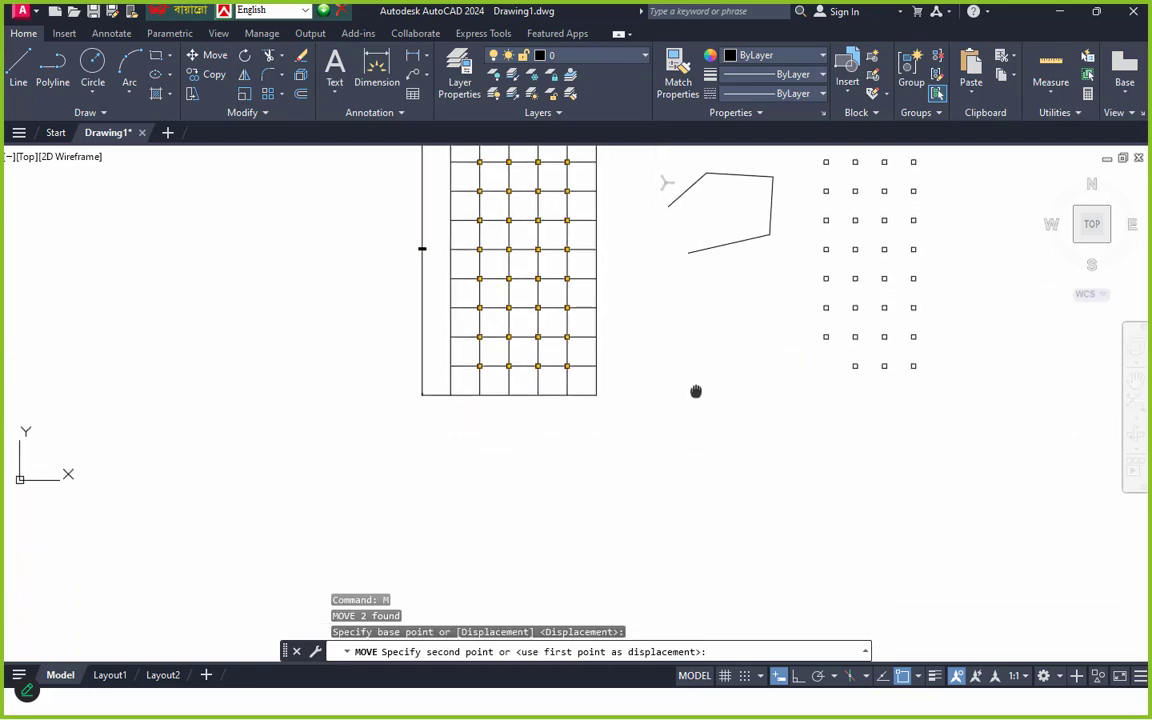
pyautogui.scroll(8, 663, 170)
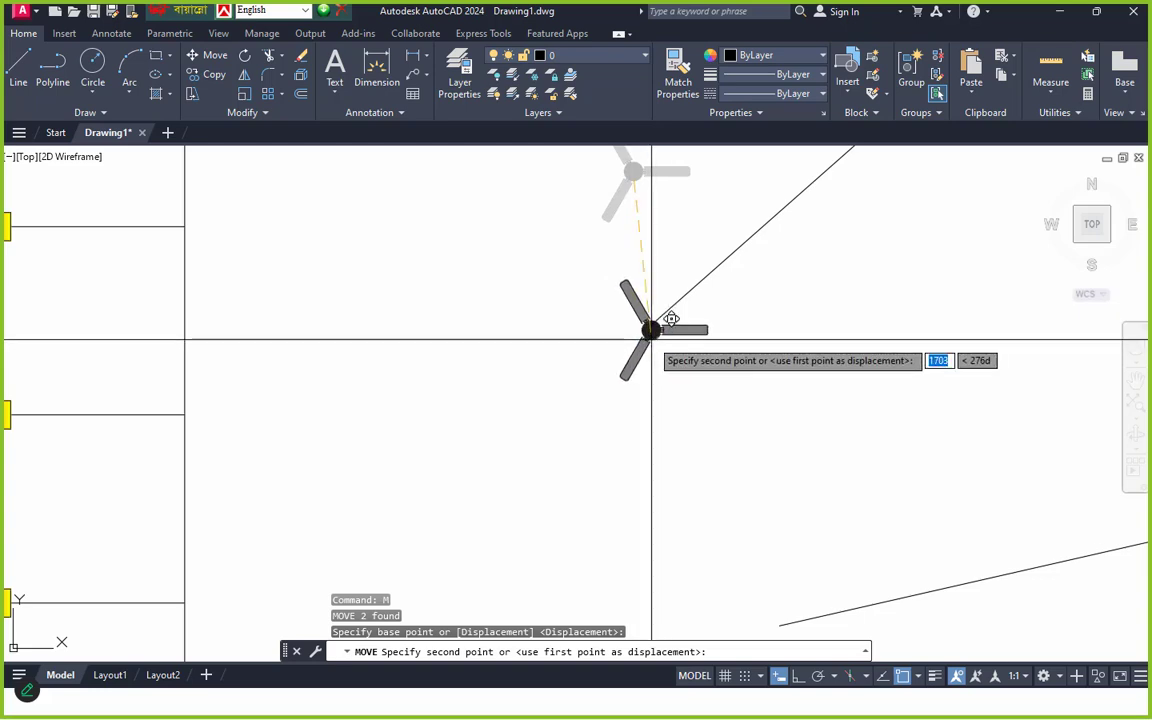
pyautogui.scroll(5, 669, 317)
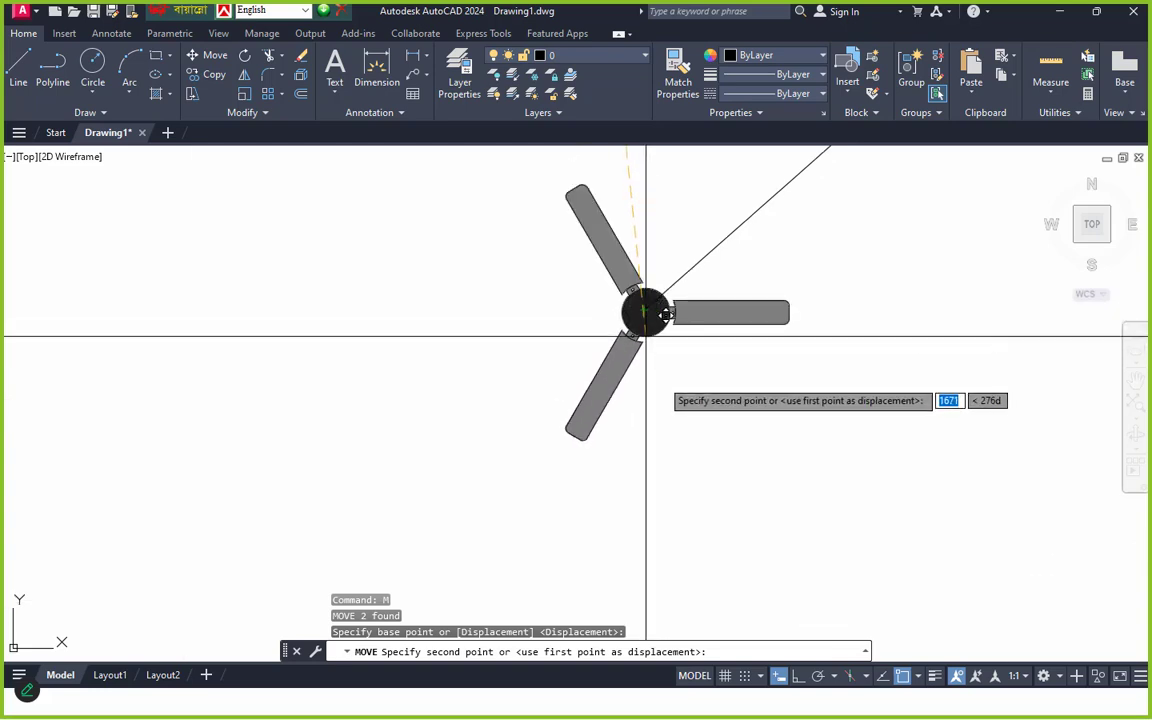
pyautogui.press('Escape')
# - Move the whole fan, hub included, from its hub centre to the nearest open endpoint of the polyline
pyautogui.click(490, 265)
pyautogui.scroll(-2, 510, 310)
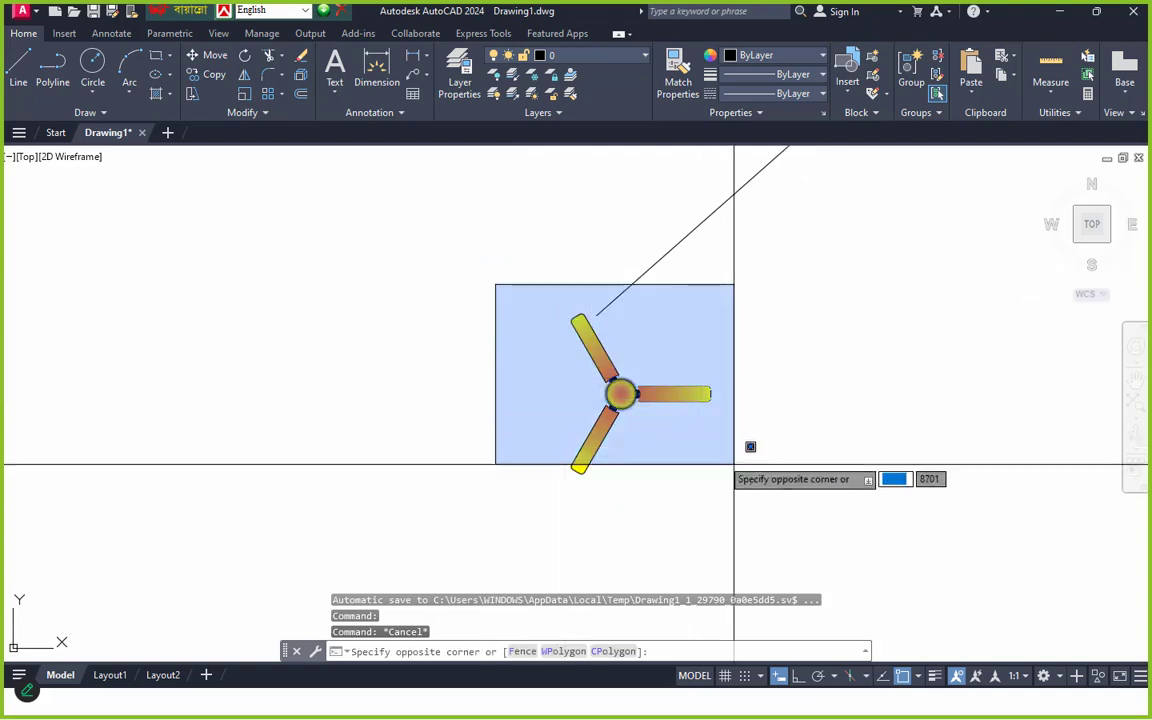
pyautogui.click(736, 465)
pyautogui.write('m')
pyautogui.press('Return')
pyautogui.scroll(3, 672, 400)
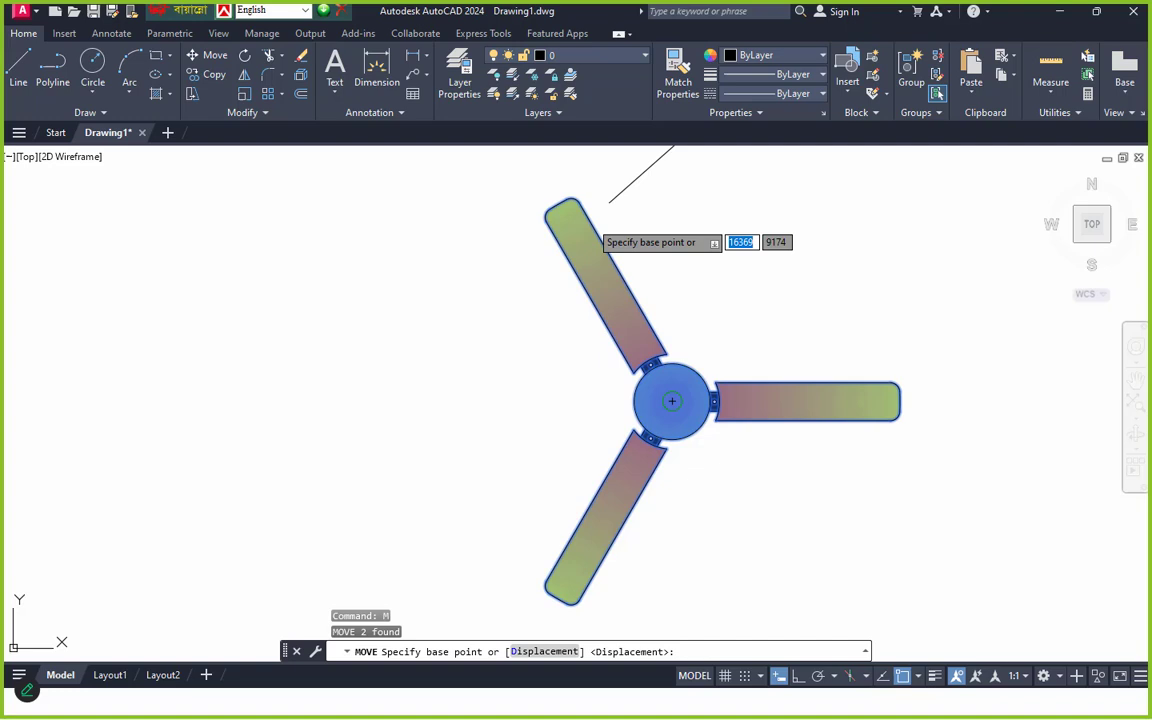
pyautogui.click(671, 400)
pyautogui.click(610, 201)
pyautogui.scroll(-6, 617, 380)
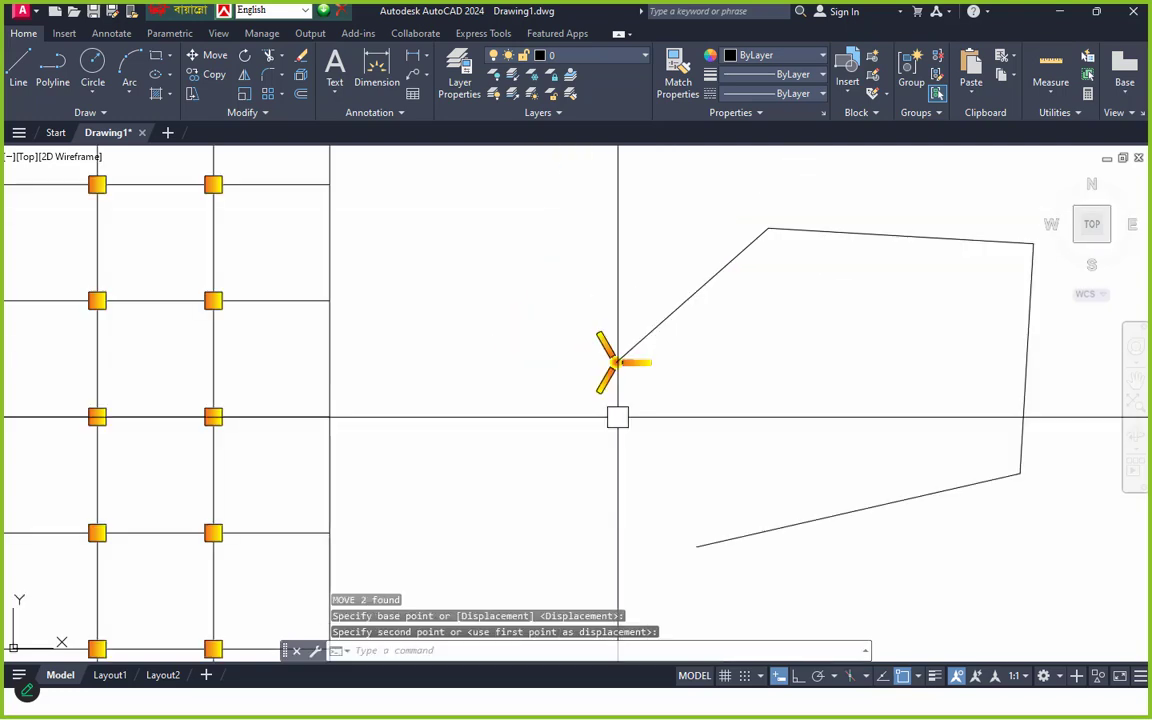
pyautogui.press('Escape')
pyautogui.press('Escape')
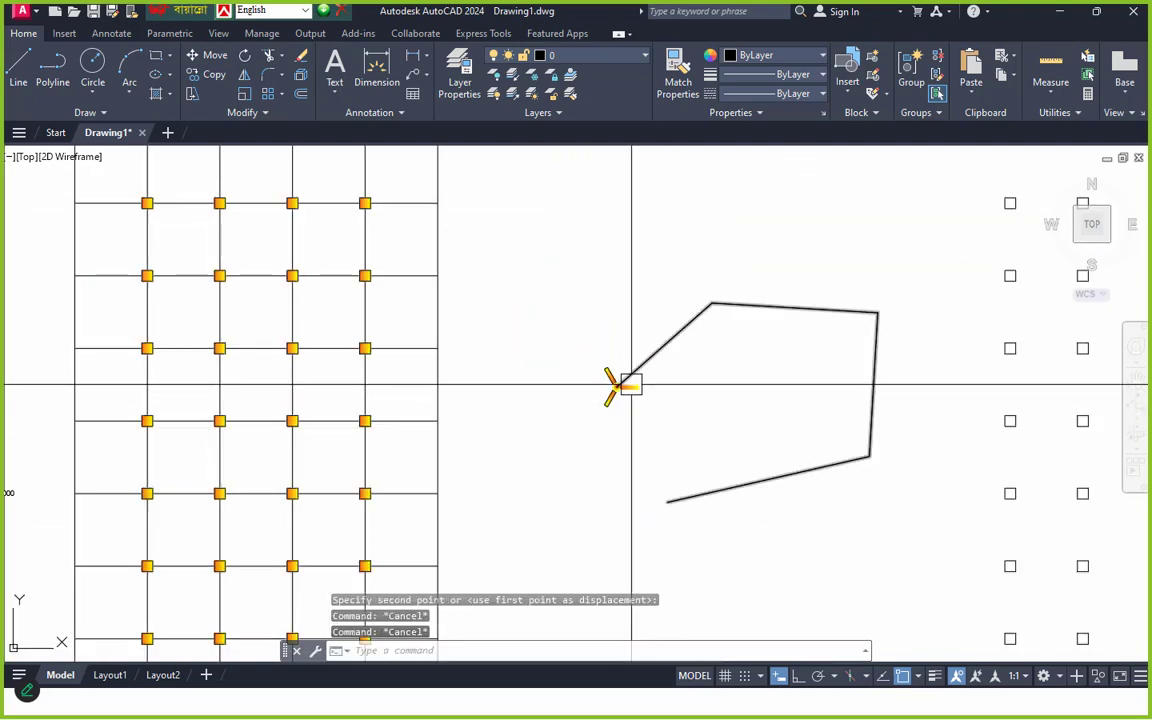
# - Create an associative path array of the whole fan along the joined polyline, keeping the default spacing
pyautogui.write('at')
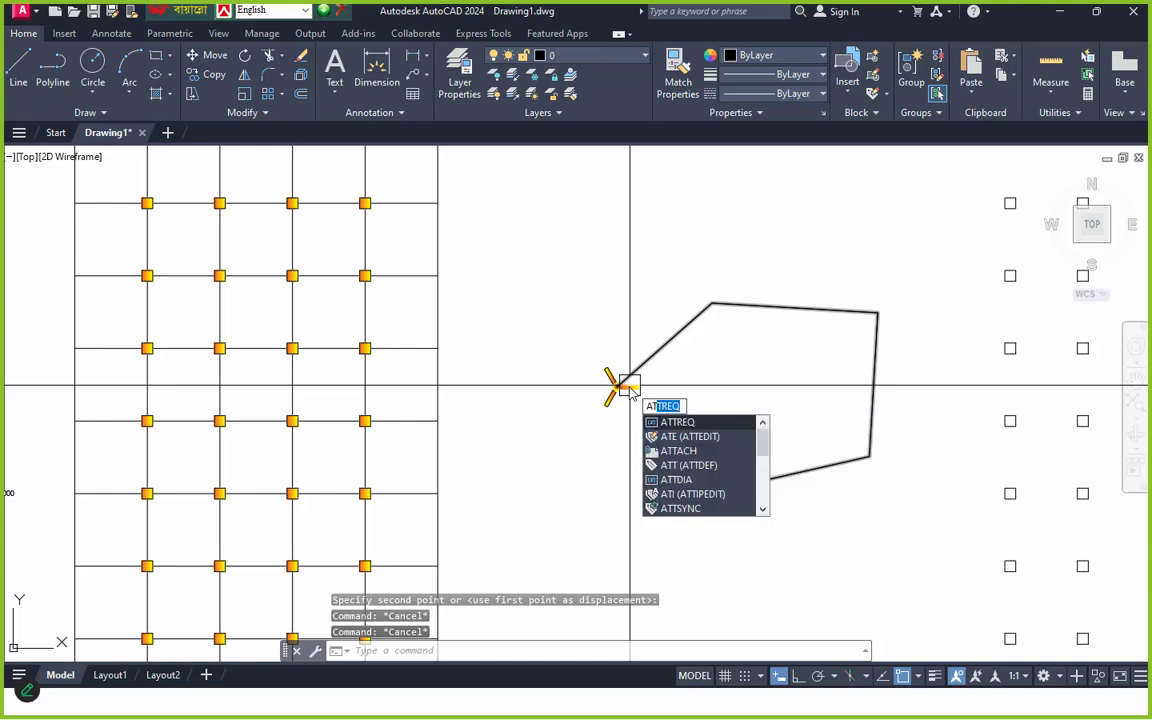
pyautogui.press('BackSpace')
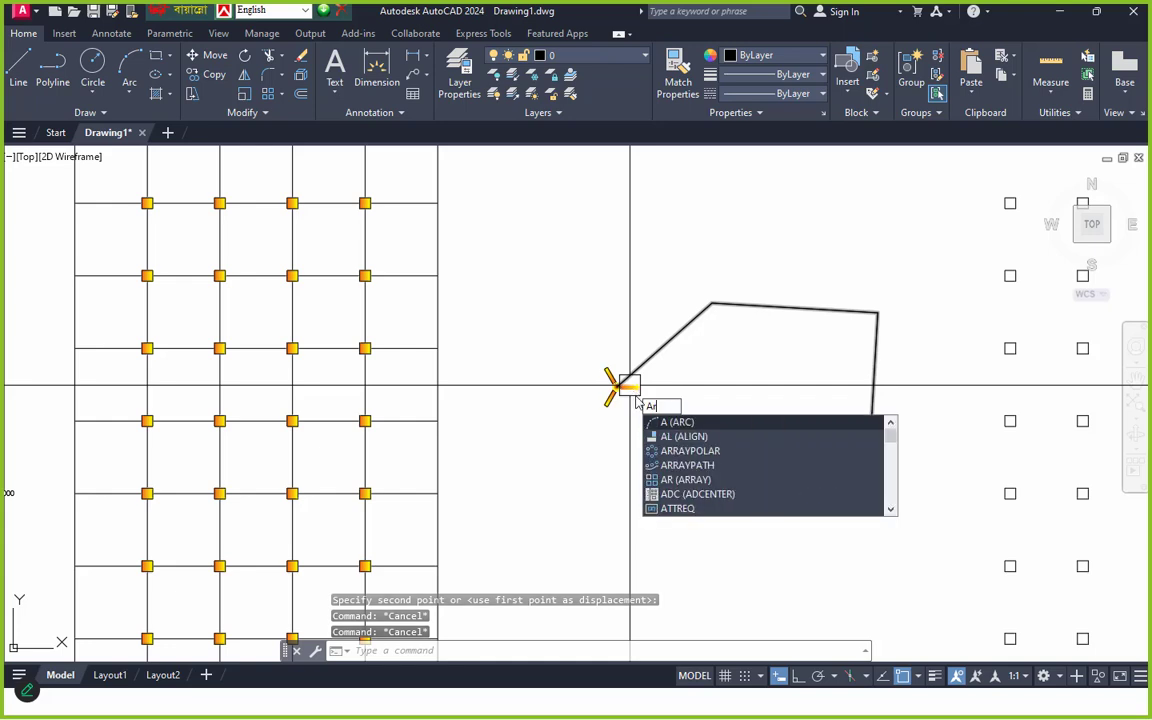
pyautogui.write('r')
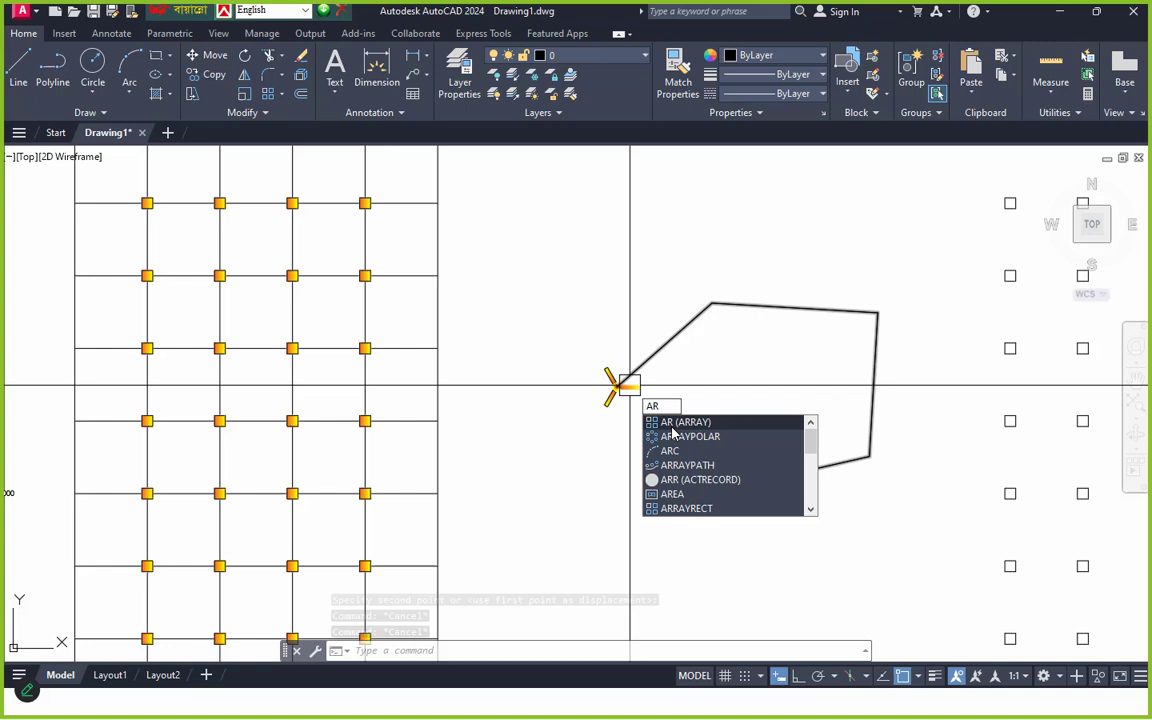
pyautogui.press('Return')
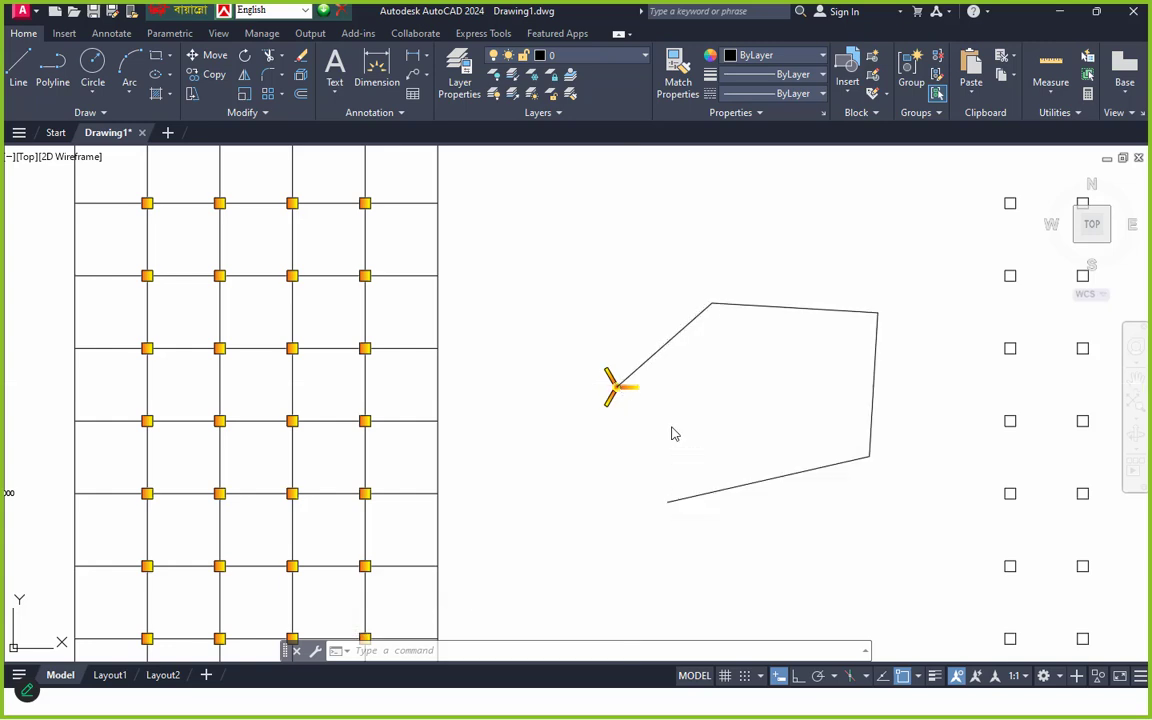
pyautogui.scroll(4, 612, 390)
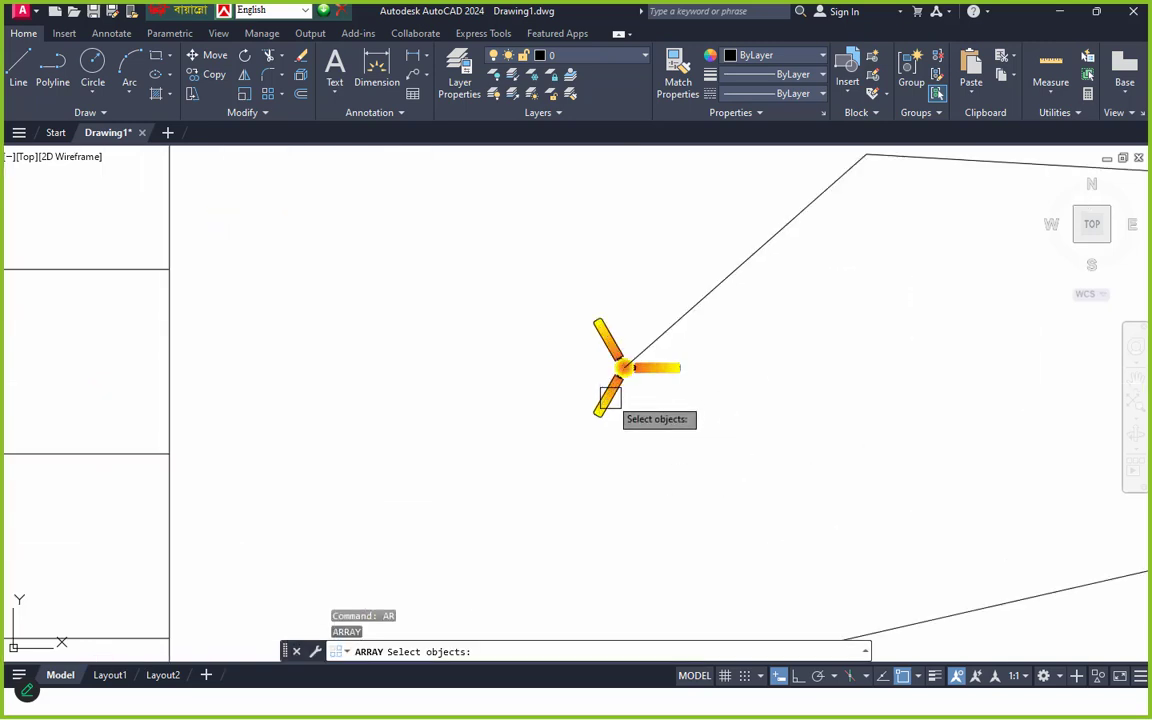
pyautogui.click(512, 270)
pyautogui.click(740, 450)
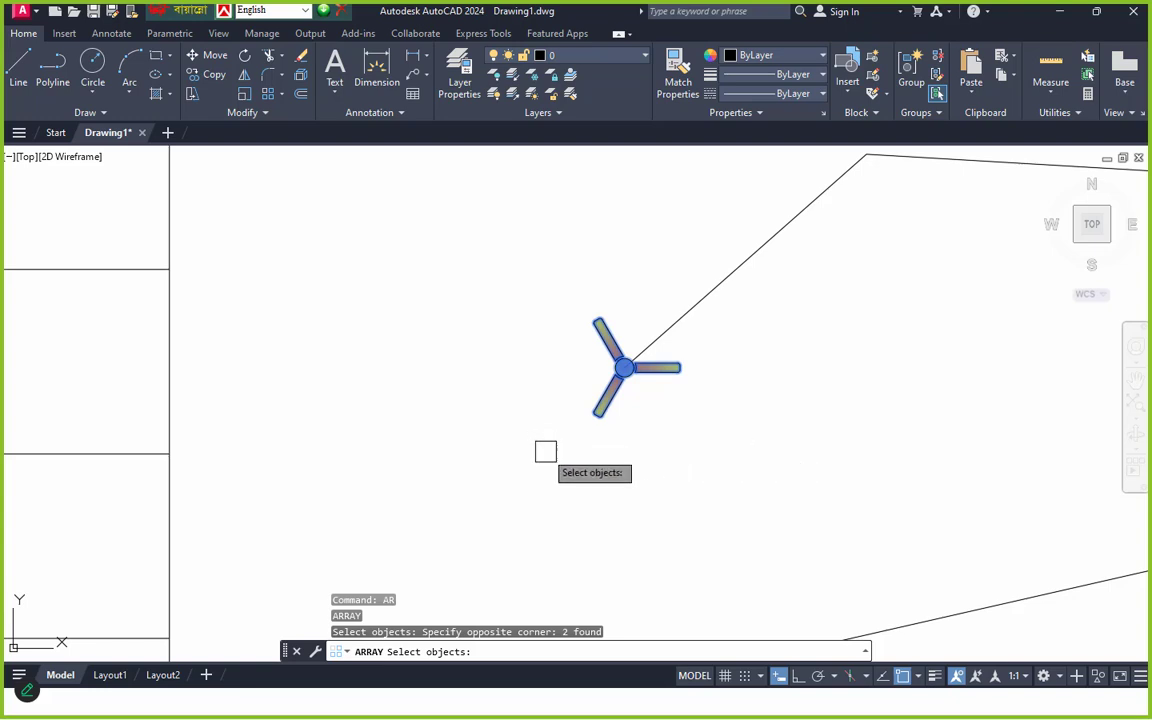
pyautogui.press('Return')
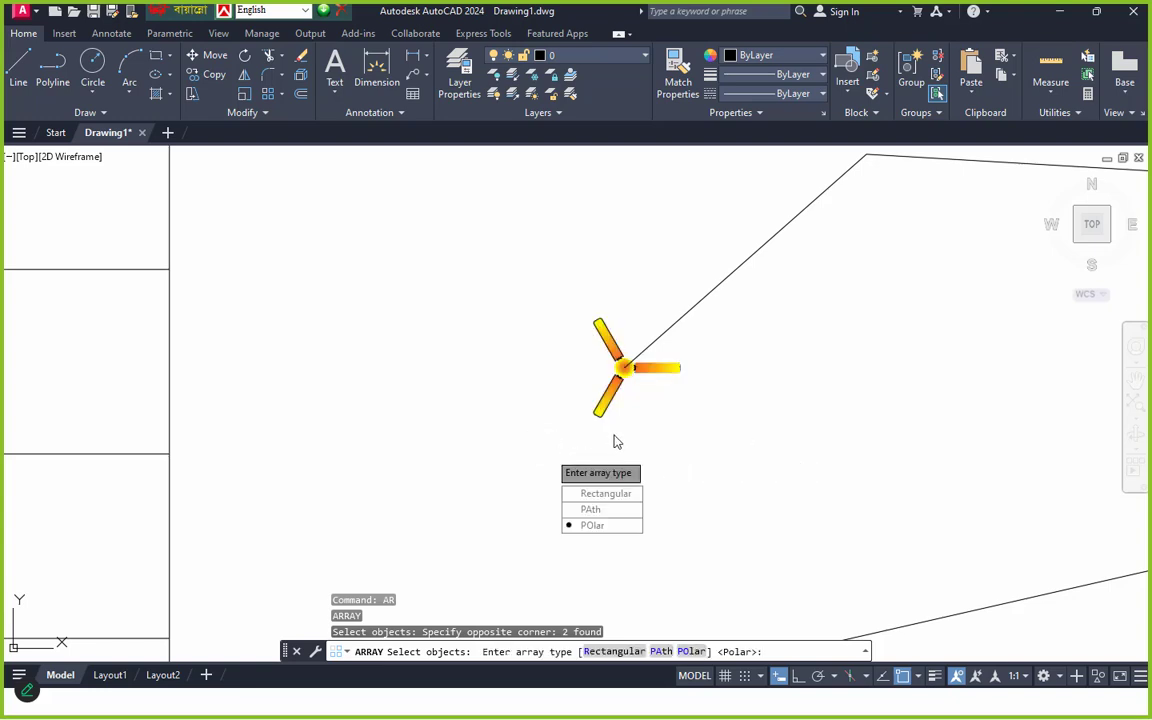
pyautogui.click(590, 509)
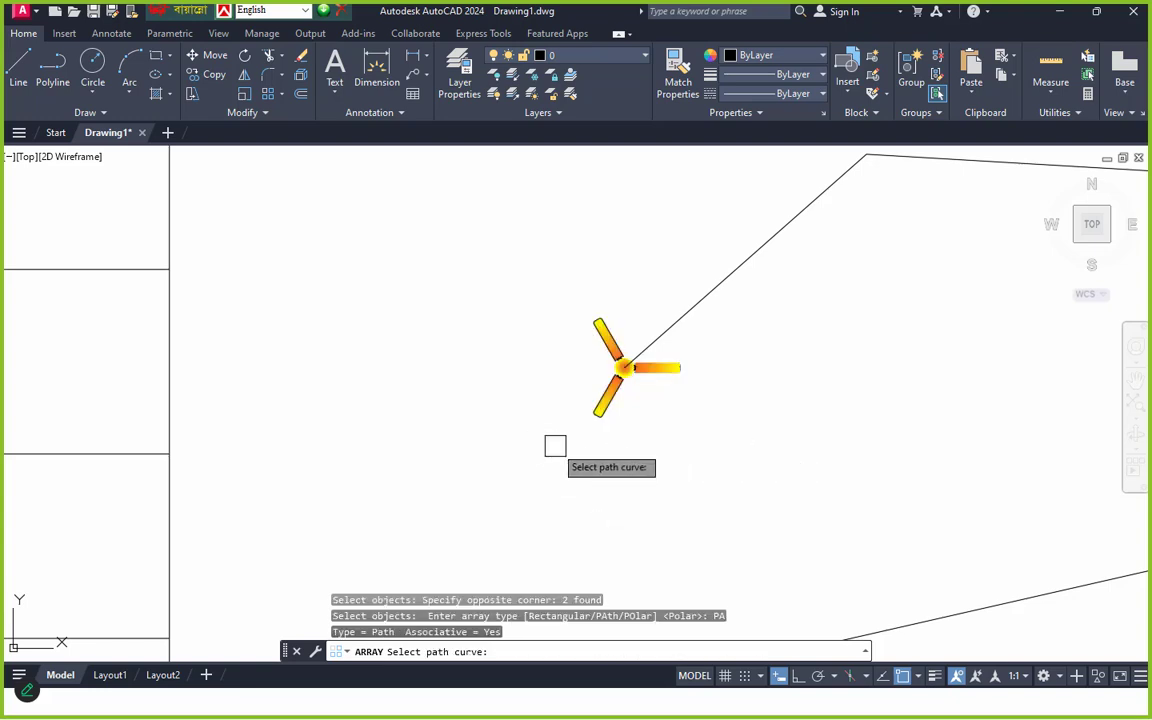
pyautogui.click(656, 332)
pyautogui.scroll(-6, 656, 336)
pyautogui.scroll(4, 630, 398)
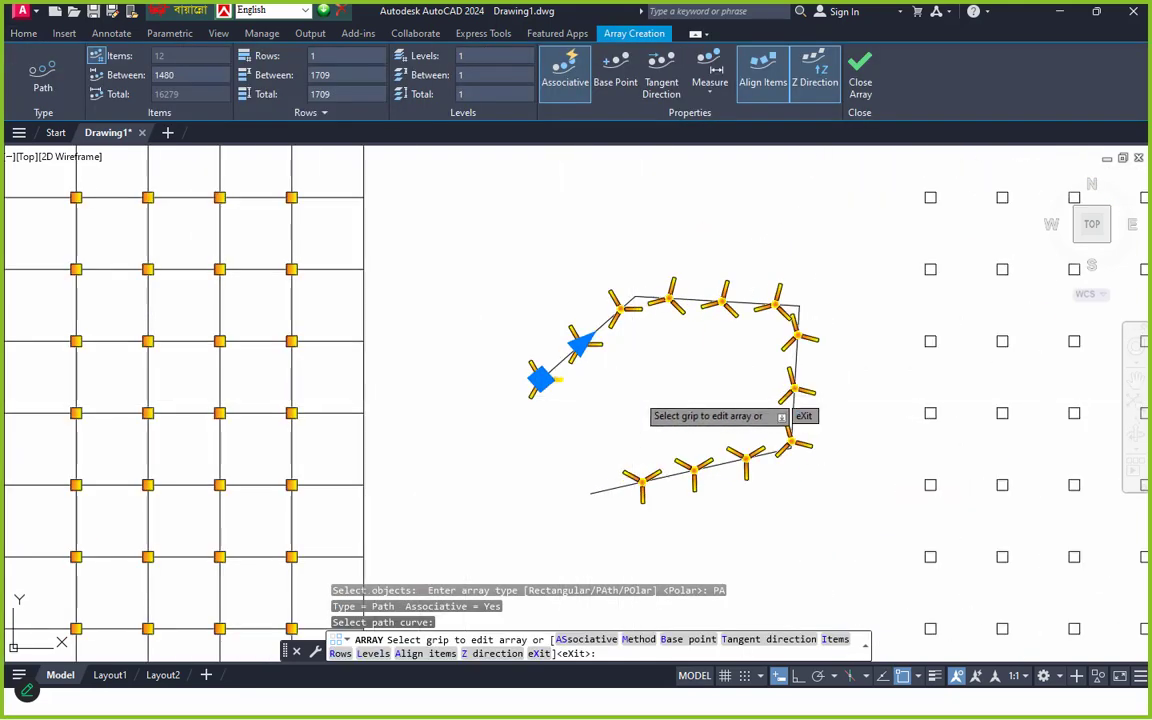
pyautogui.press('Escape')
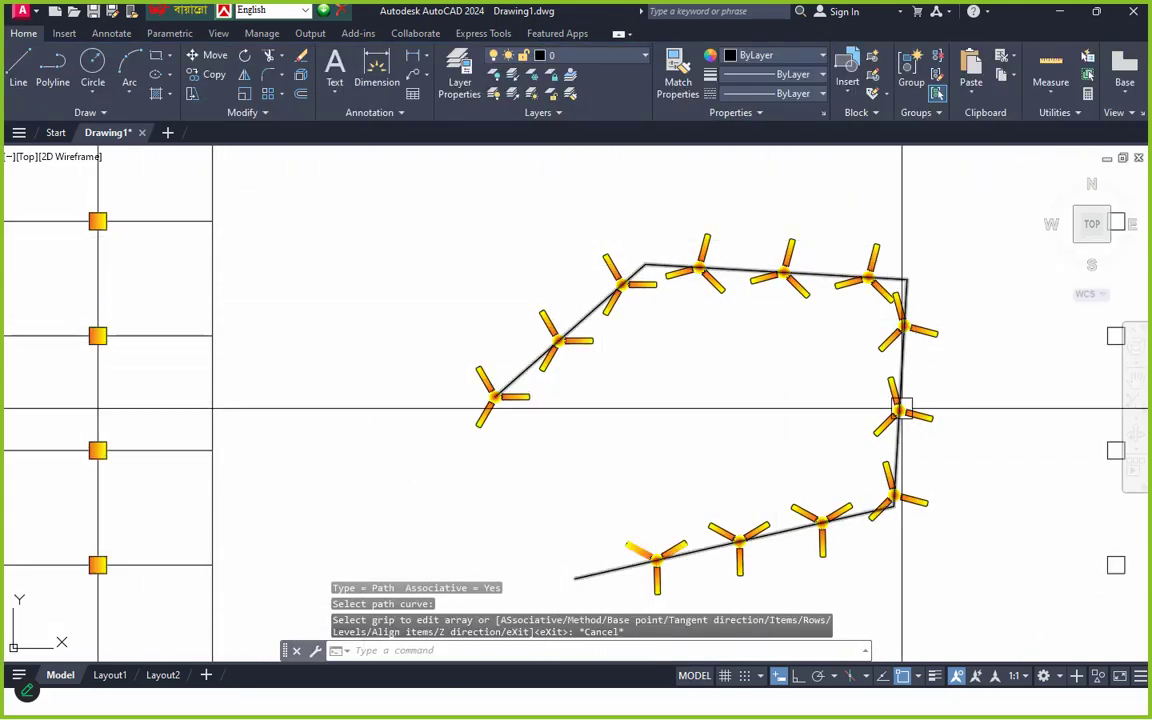
# - Examine the item, row and level settings of the fan path array
pyautogui.scroll(4, 665, 552)
pyautogui.moveTo(665, 552)
pyautogui.mouseDown(button='middle')
pyautogui.moveTo(611, 380)
pyautogui.moveTo(620, 455)
pyautogui.moveTo(682, 535)
pyautogui.mouseUp(button='middle')
pyautogui.click(568, 345)
pyautogui.click(507, 367)
pyautogui.scroll(-2, 570, 392)
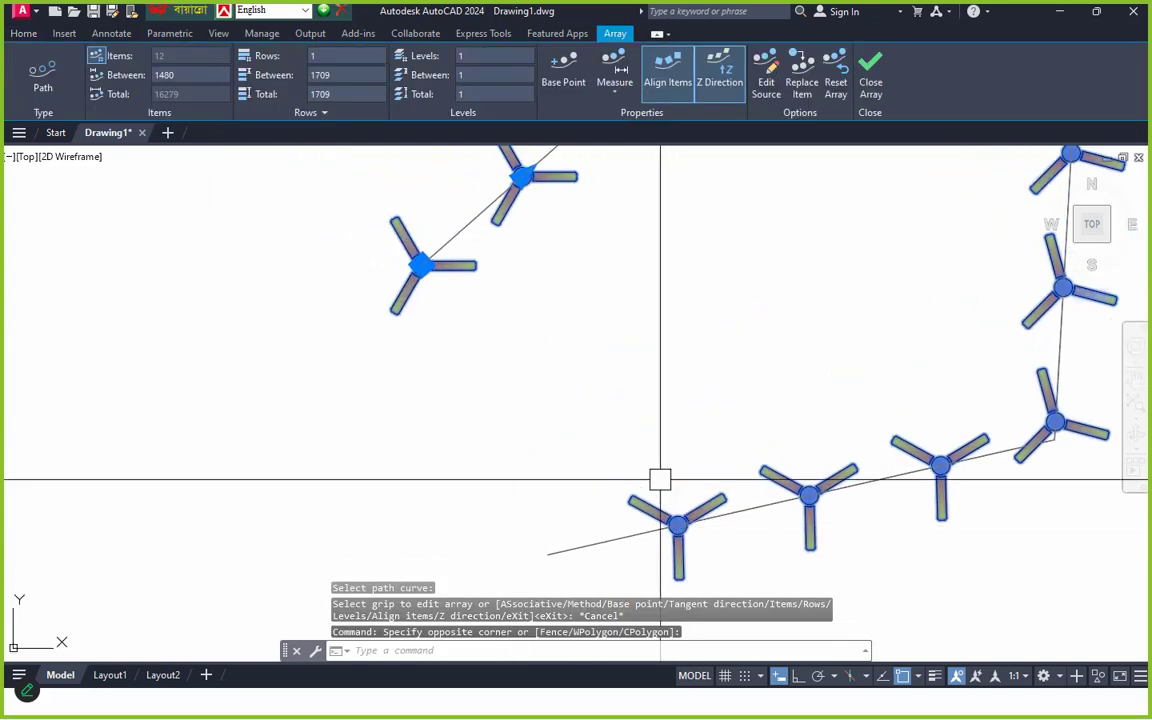
pyautogui.scroll(-4, 627, 457)
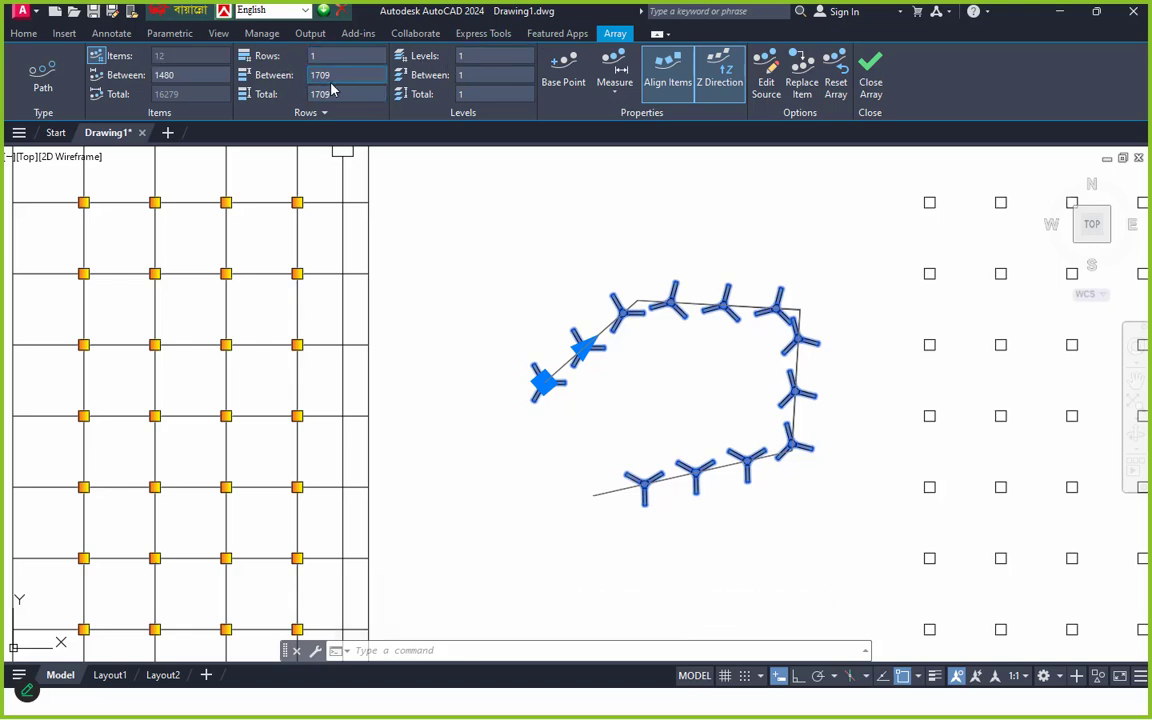
pyautogui.press('Escape')
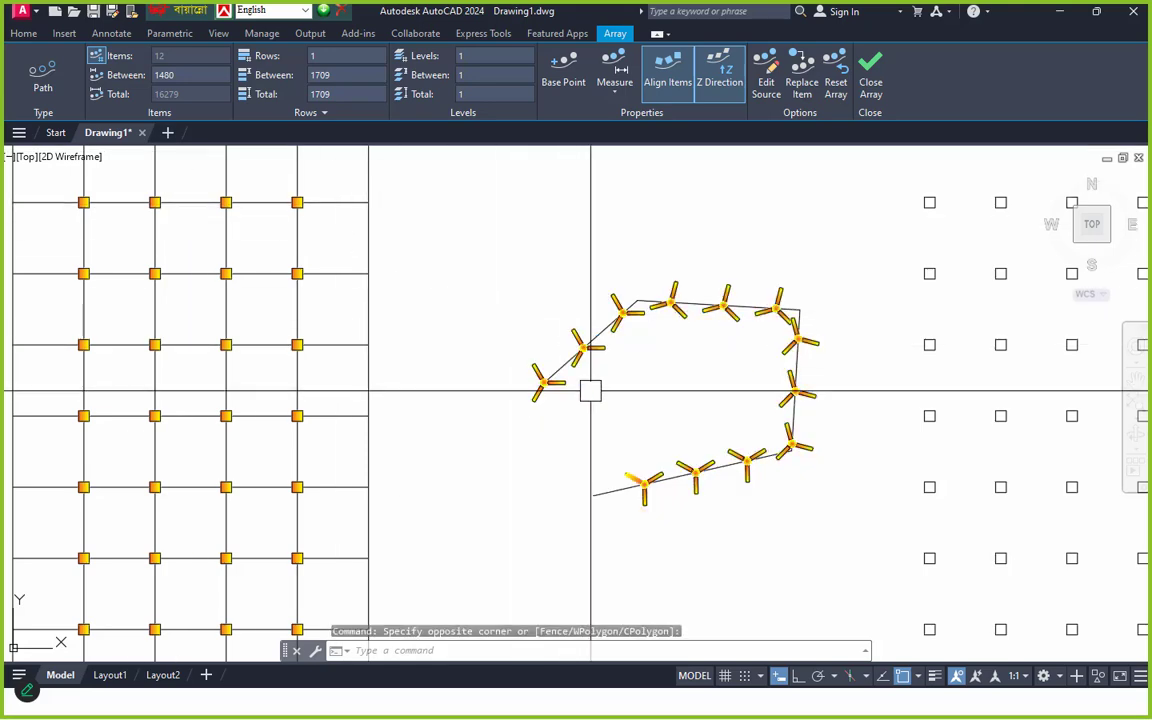
# - Set the spacing between fans along the path array to 2000
pyautogui.click(608, 355)
pyautogui.scroll(2, 610, 357)
pyautogui.scroll(2, 610, 360)
pyautogui.click(543, 334)
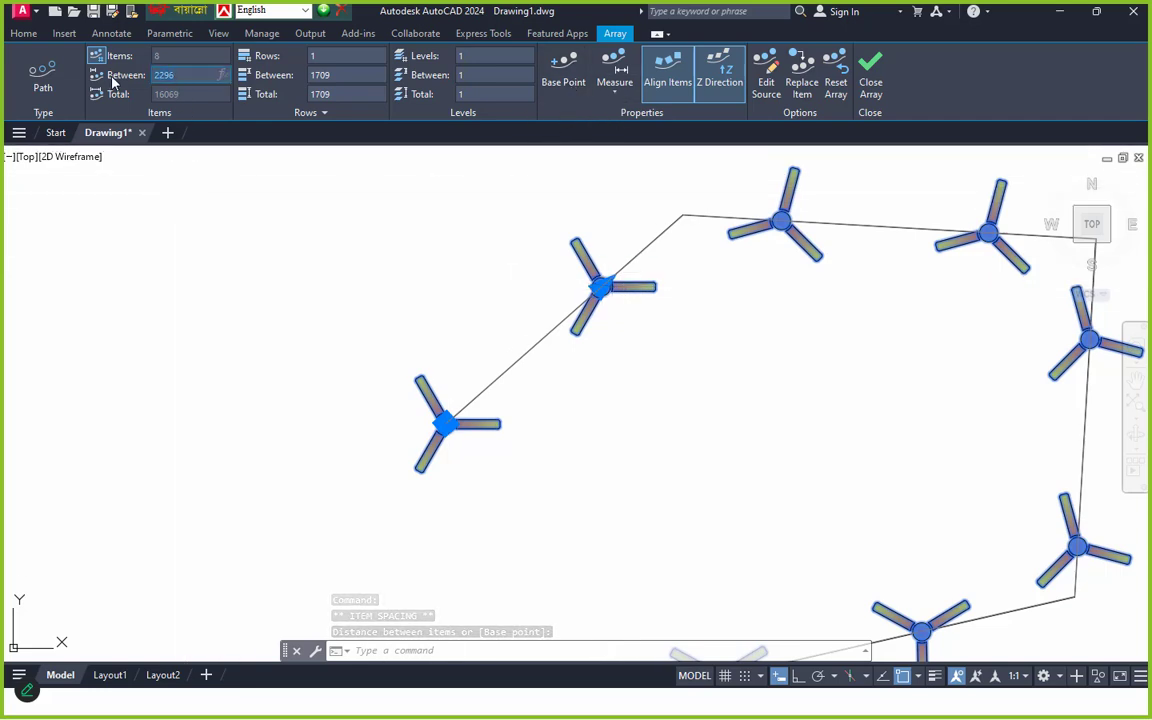
pyautogui.click(160, 76)
pyautogui.write('2')
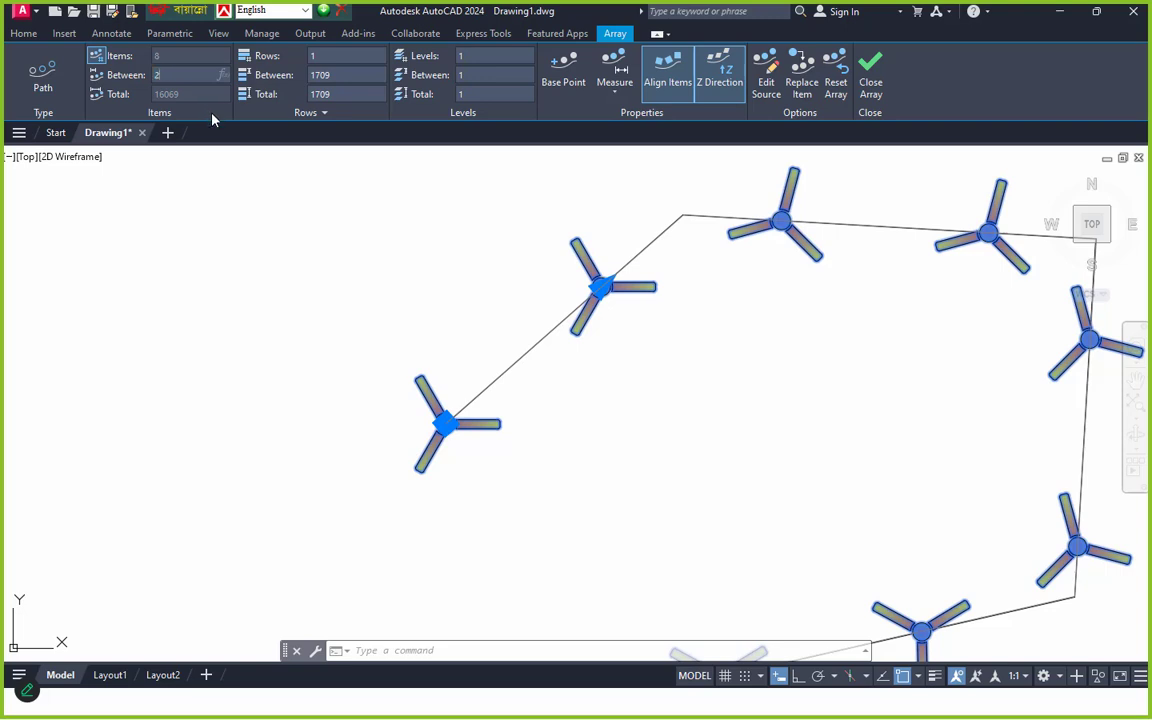
pyautogui.write('000')
pyautogui.press('Return')
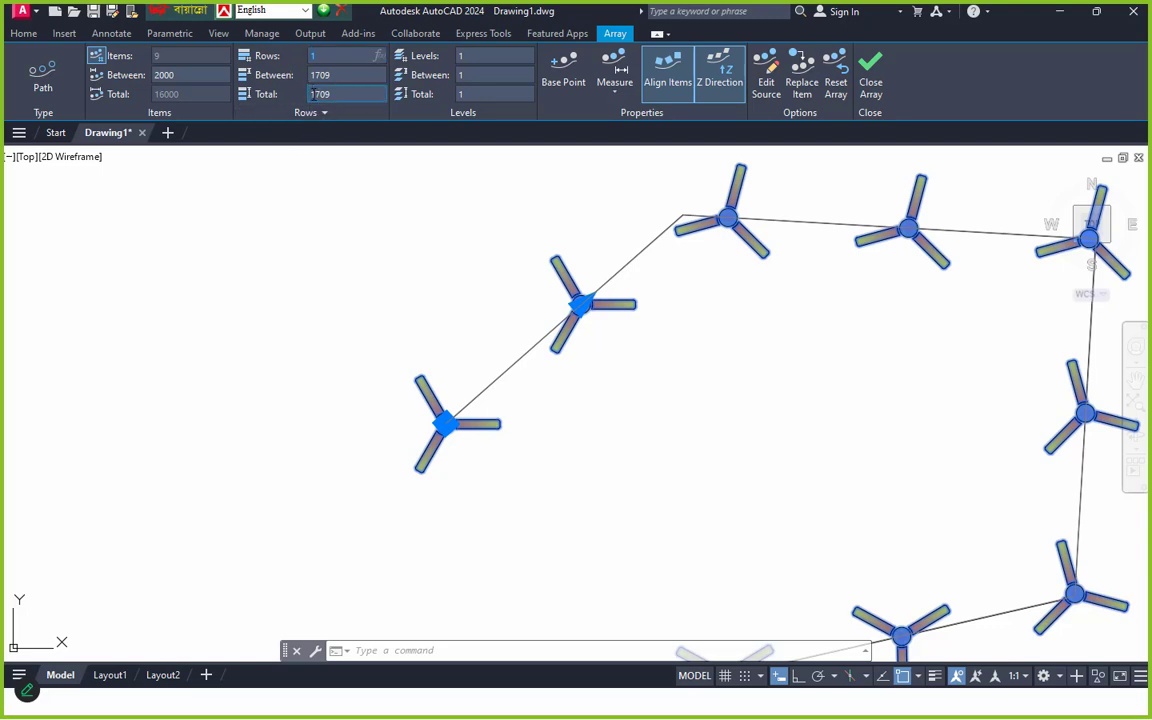
# - Set the fan path array to 2 rows, keeping the default row spacing
pyautogui.write('2')
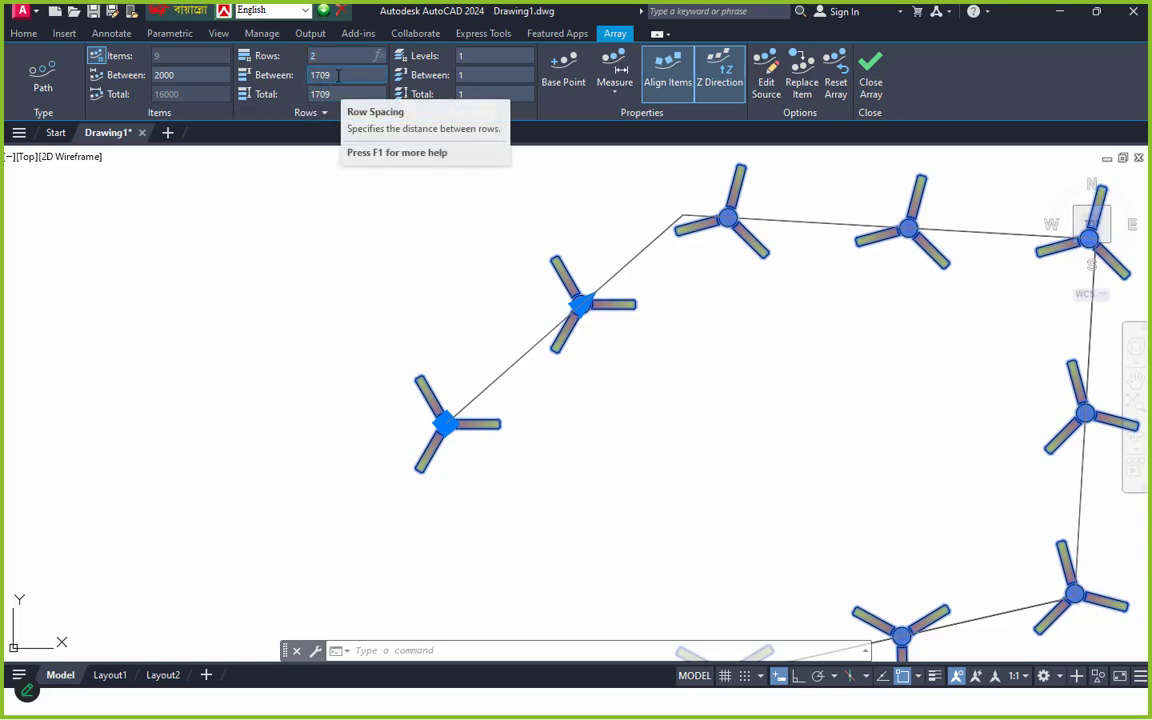
pyautogui.press('Return')
pyautogui.scroll(-8, 560, 470)
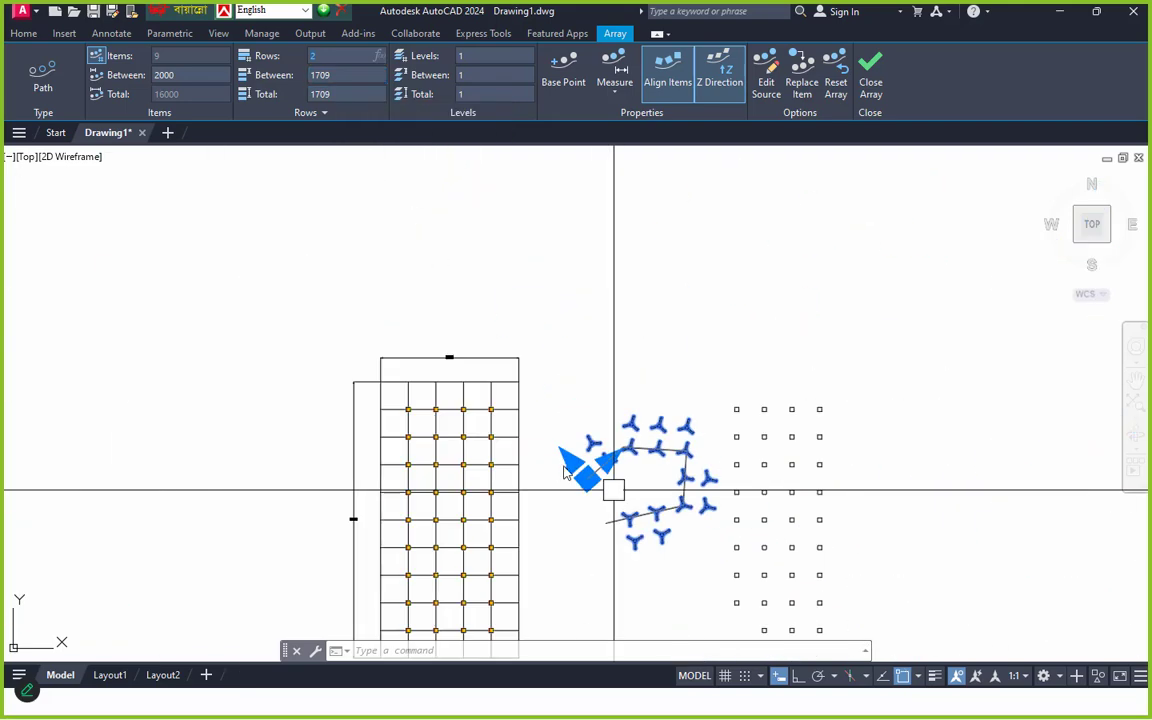
pyautogui.scroll(4, 560, 473)
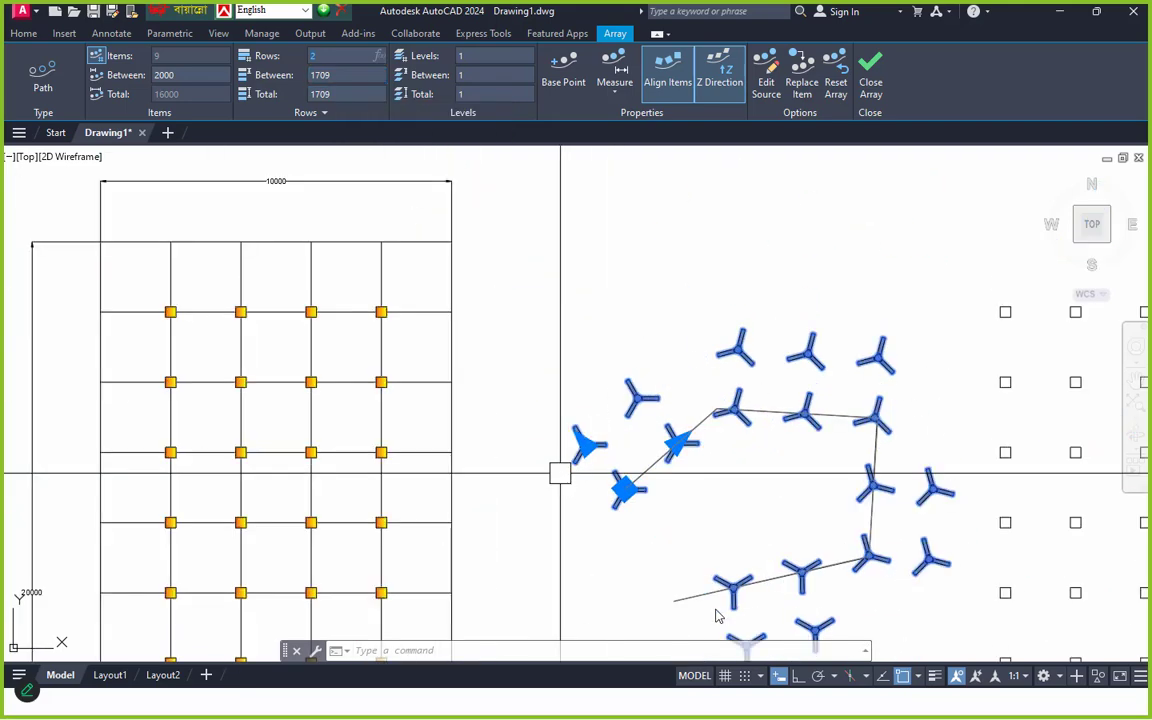
pyautogui.moveTo(661, 523); pyautogui.dragTo(694, 406, button='middle')
pyautogui.press('Escape')
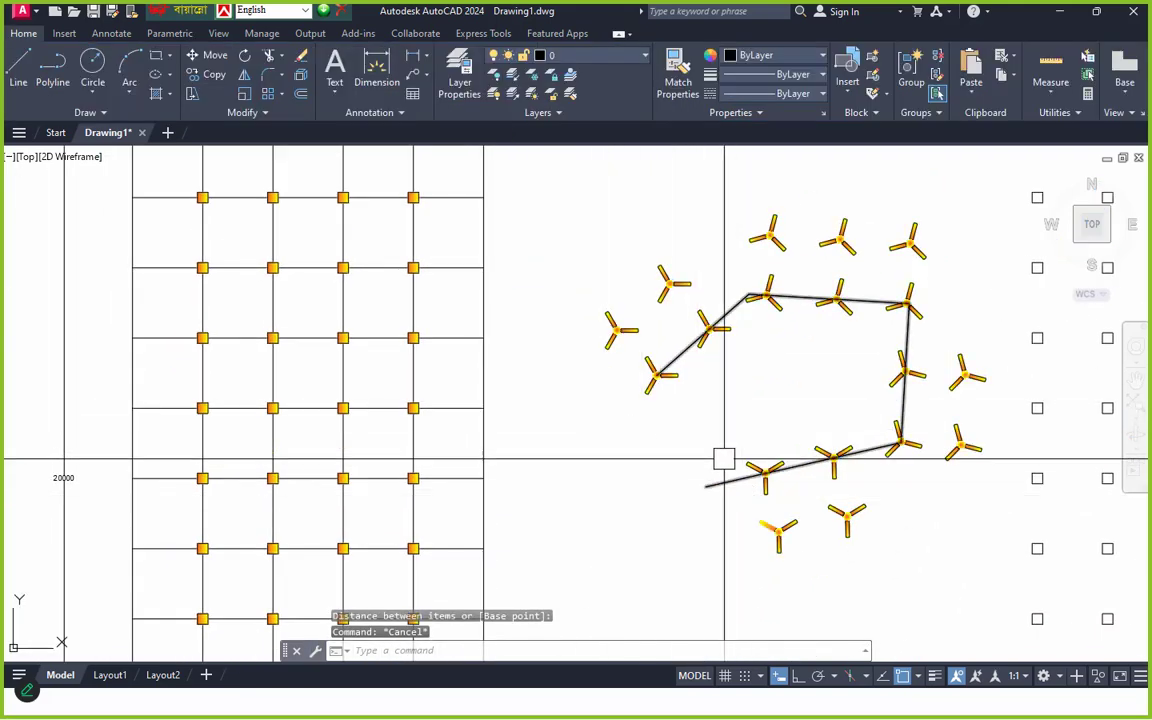
# - Set the fan path array to 3 rows, keeping the default row spacing
pyautogui.click(612, 318)
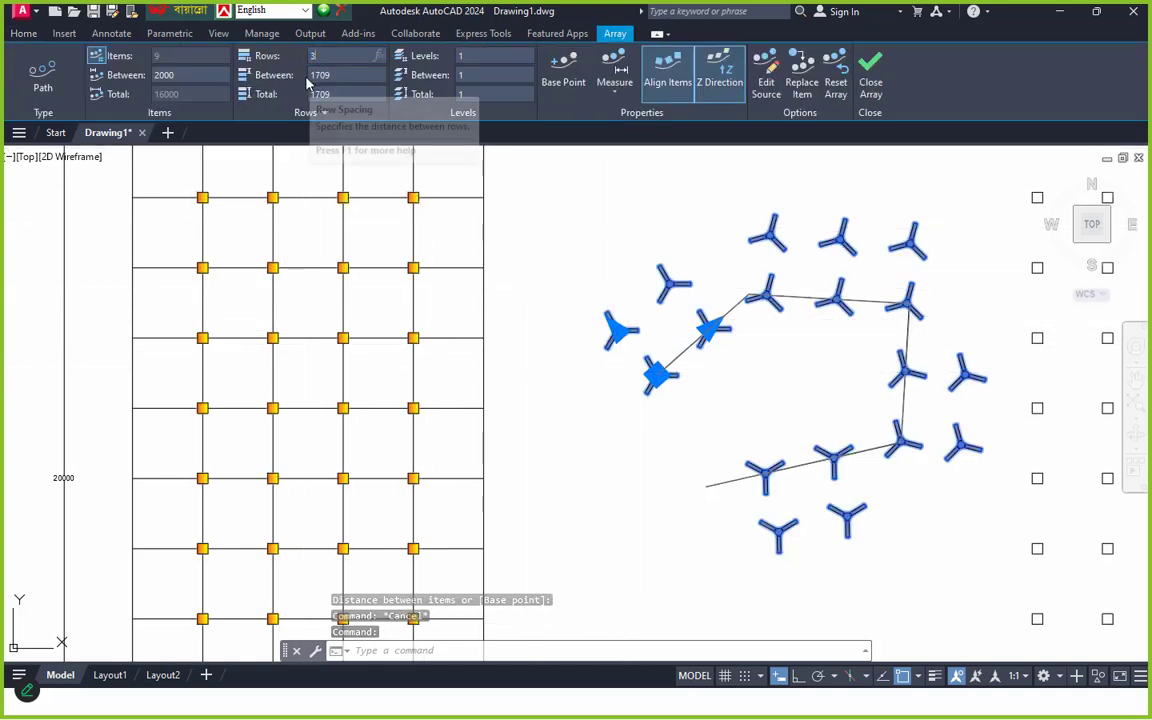
pyautogui.write('3')
pyautogui.press('Return')
pyautogui.scroll(-2, 725, 267)
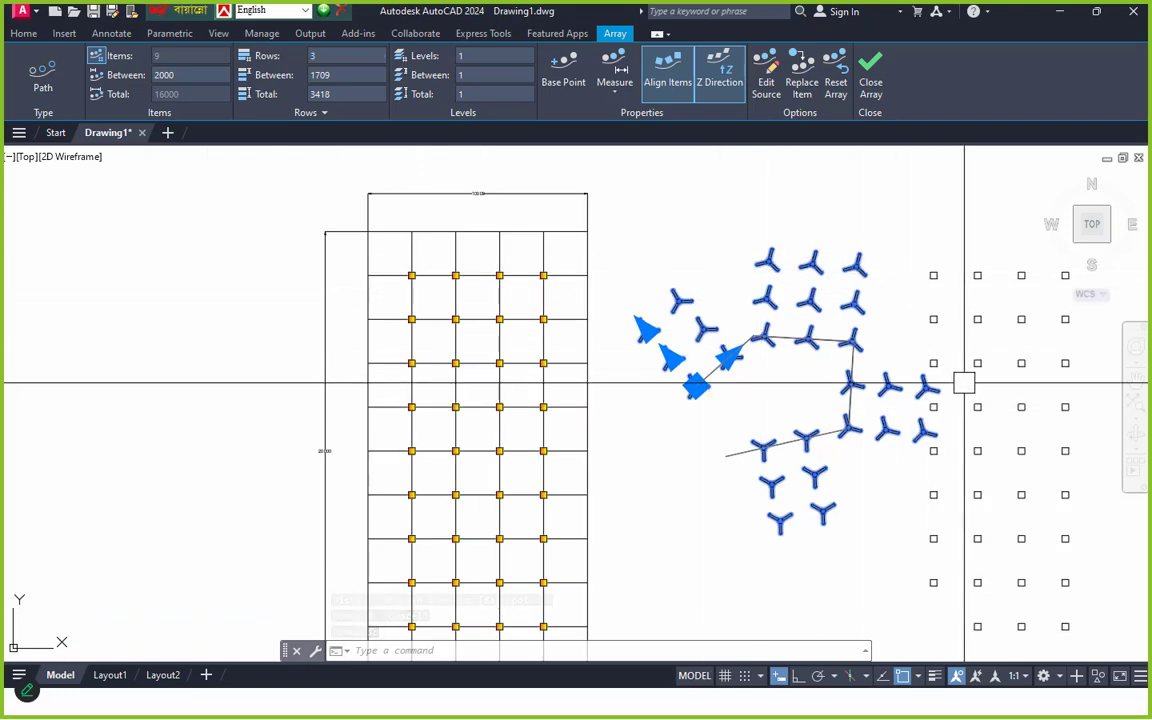
pyautogui.scroll(2, 775, 553)
pyautogui.scroll(-2, 761, 500)
pyautogui.moveTo(808, 494); pyautogui.dragTo(718, 472, button='middle')
pyautogui.press('Escape')
pyautogui.press('Escape')
# - Examine the joined polyline that serves as the path of the fan array
pyautogui.scroll(4, 656, 324)
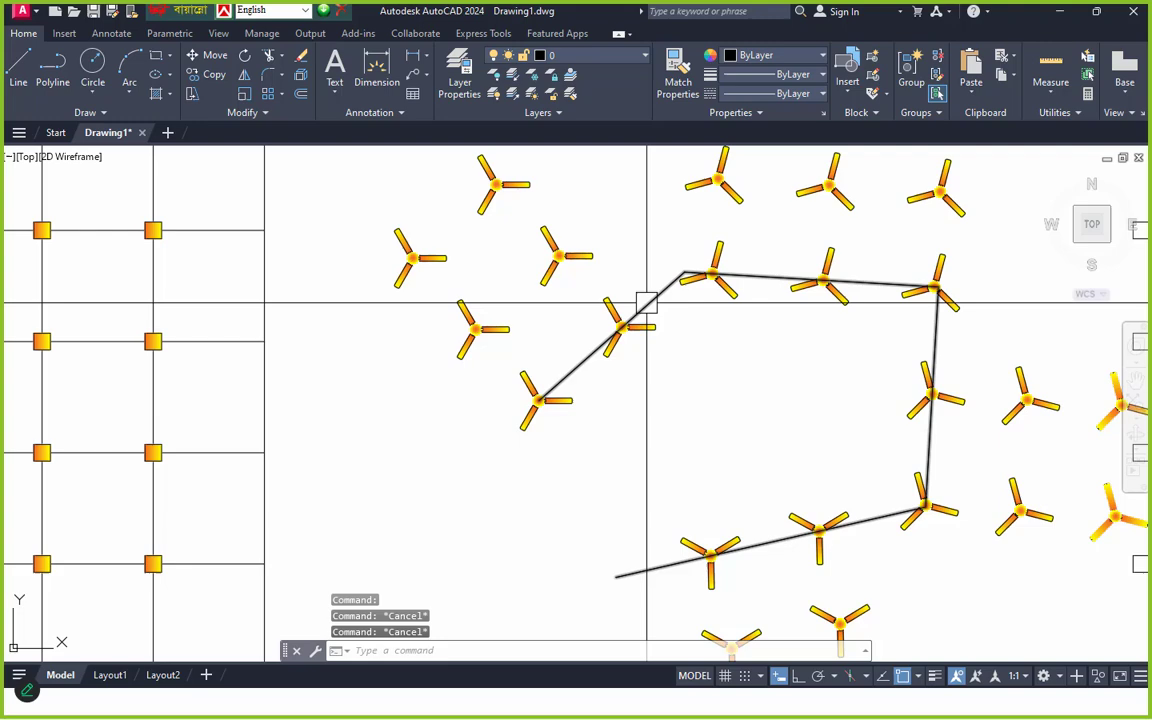
pyautogui.click(643, 301)
pyautogui.scroll(-3, 409, 338)
pyautogui.moveTo(607, 404); pyautogui.dragTo(558, 424, button='middle')
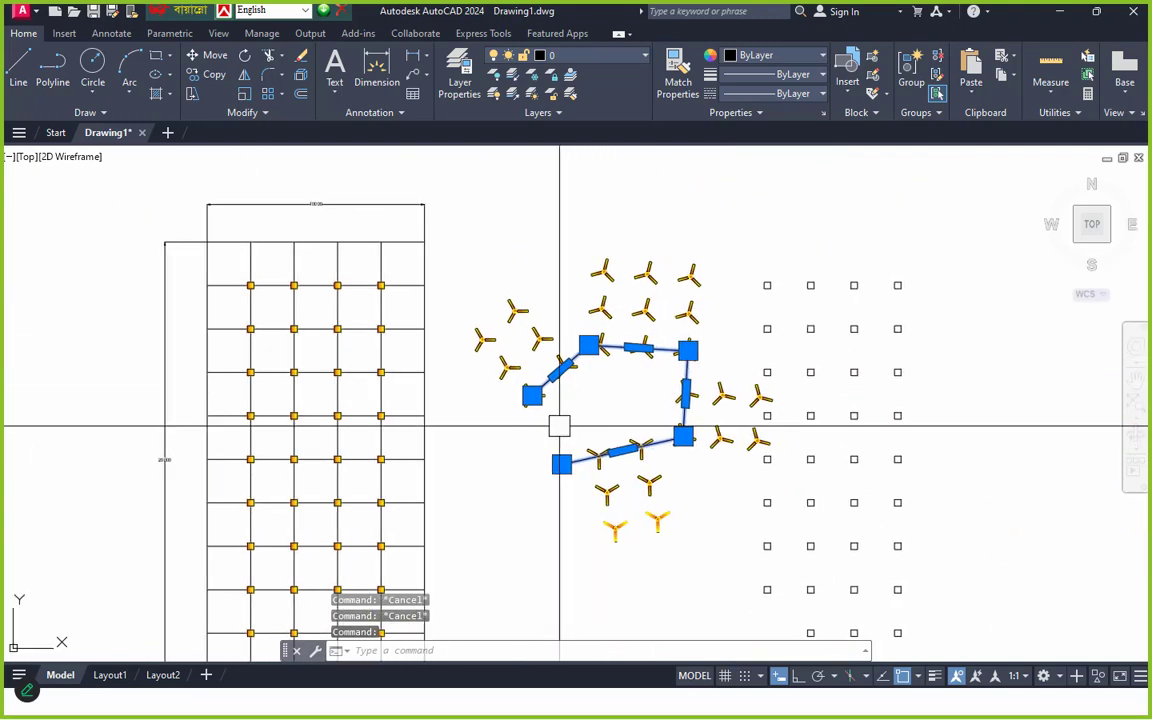
pyautogui.scroll(4, 532, 339)
pyautogui.press('Escape')
pyautogui.scroll(-3, 590, 420)
pyautogui.scroll(1, 595, 450)
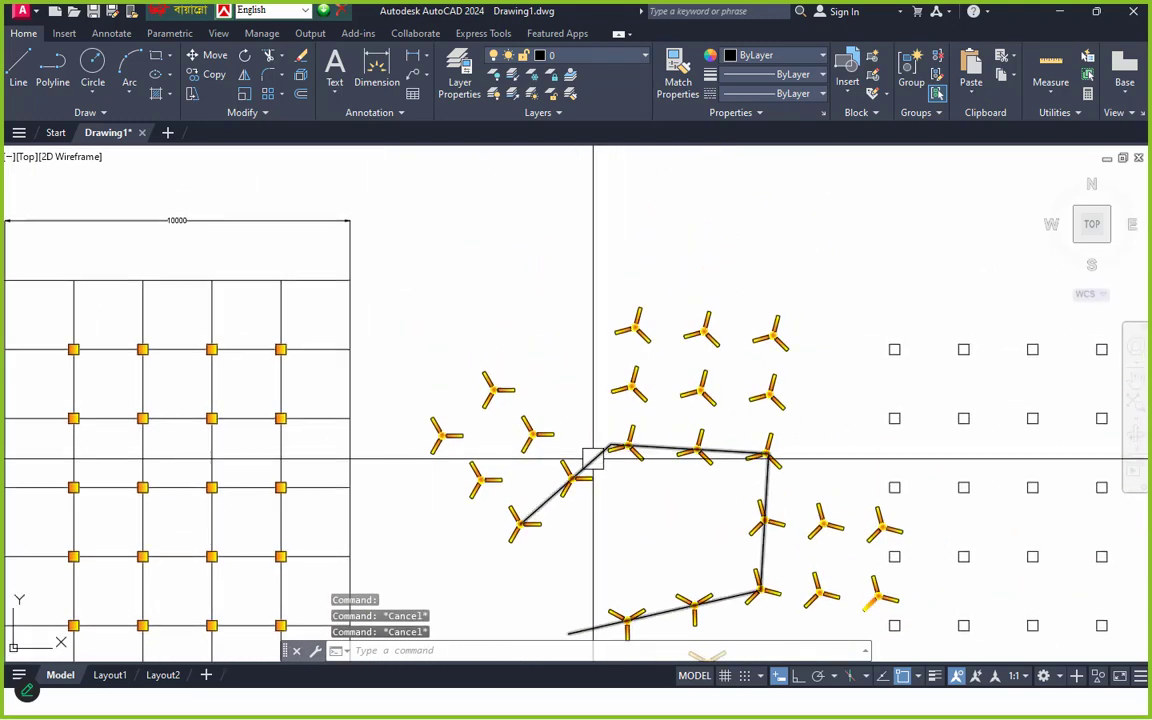
# - Draw a single slightly sloping line in the empty area above the fan array
pyautogui.press('l')
pyautogui.press('Return')
pyautogui.click(563, 188)
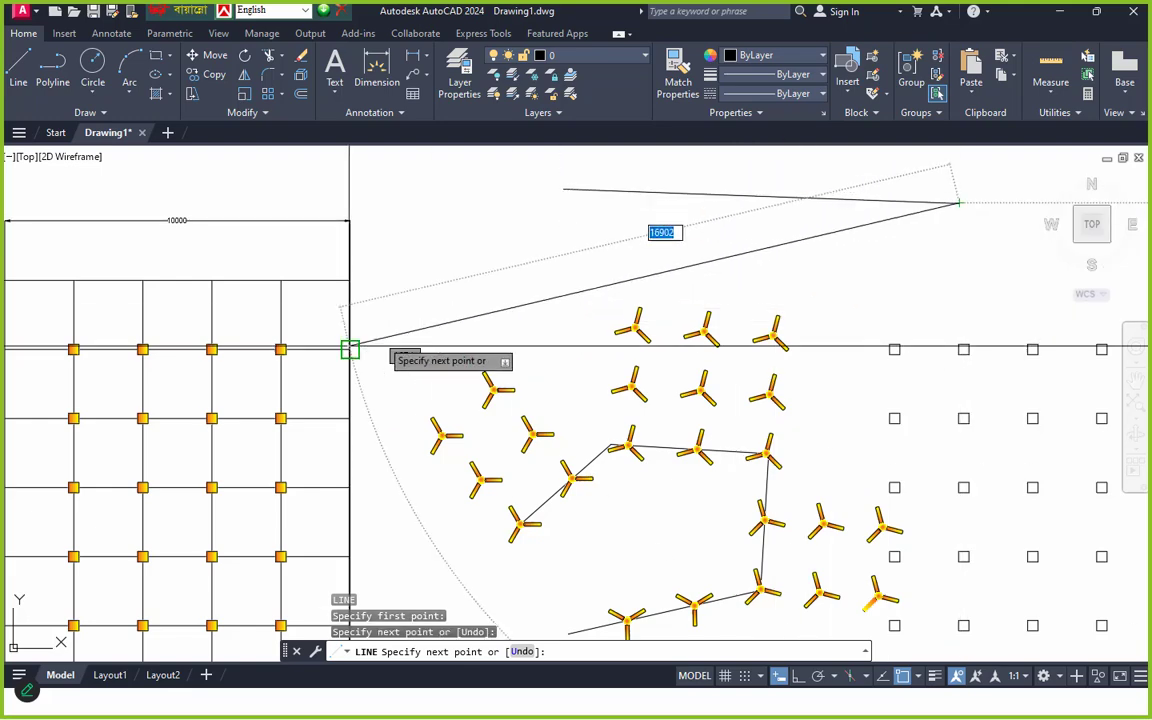
pyautogui.scroll(-4, 374, 347)
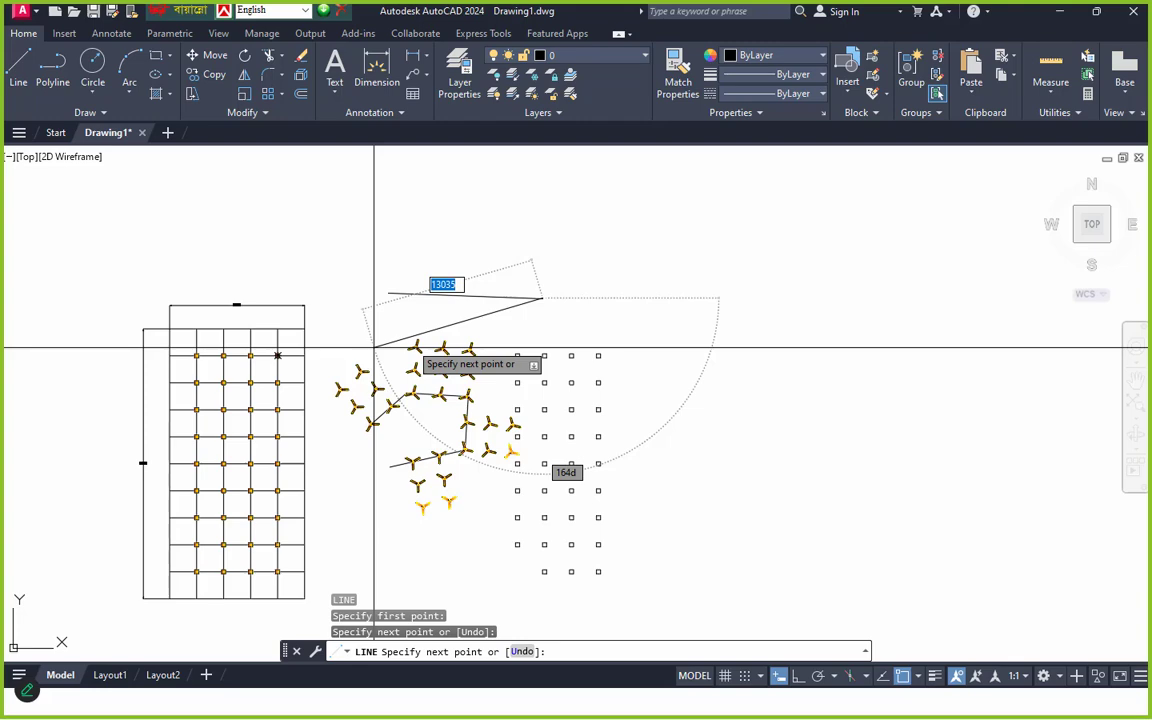
pyautogui.press('Escape')
pyautogui.scroll(2, 452, 337)
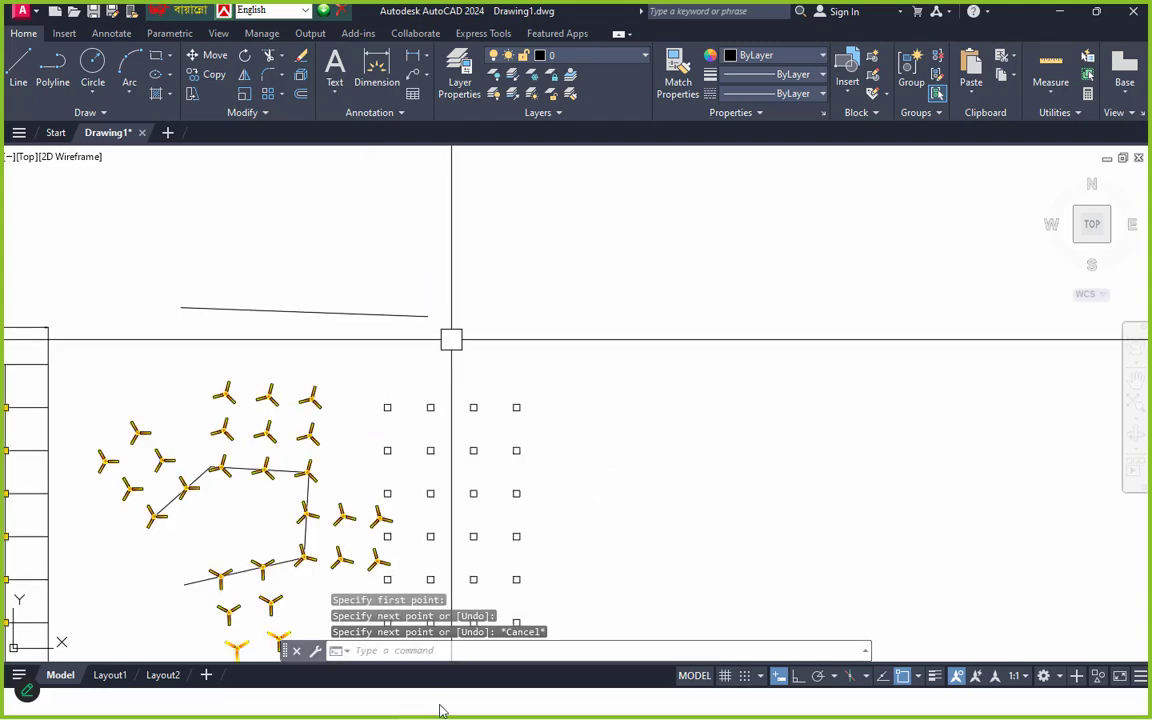
pyautogui.scroll(-2, 643, 507)
pyautogui.moveTo(643, 507); pyautogui.dragTo(710, 365, button='middle')
pyautogui.scroll(2, 478, 319)
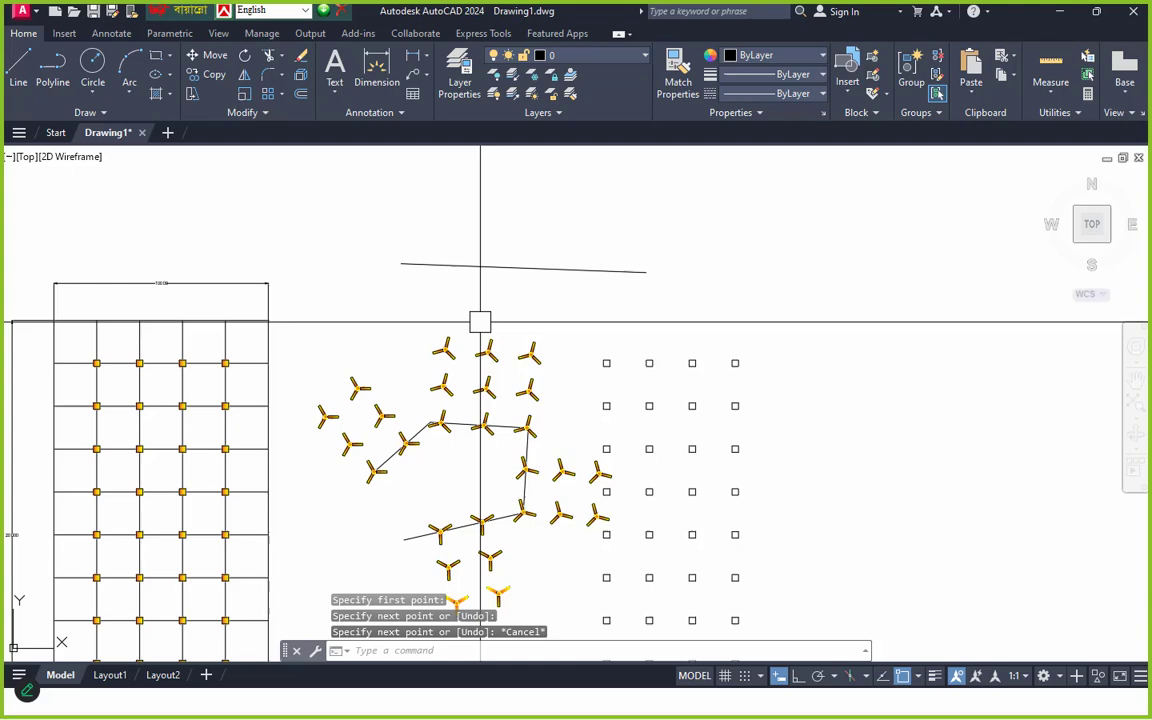
# - Erase the loose line above the fan array
pyautogui.scroll(2, 643, 262)
pyautogui.press('Escape')
pyautogui.click(625, 238)
pyautogui.scroll(-3, 600, 315)
pyautogui.write('e')
pyautogui.press('Return')
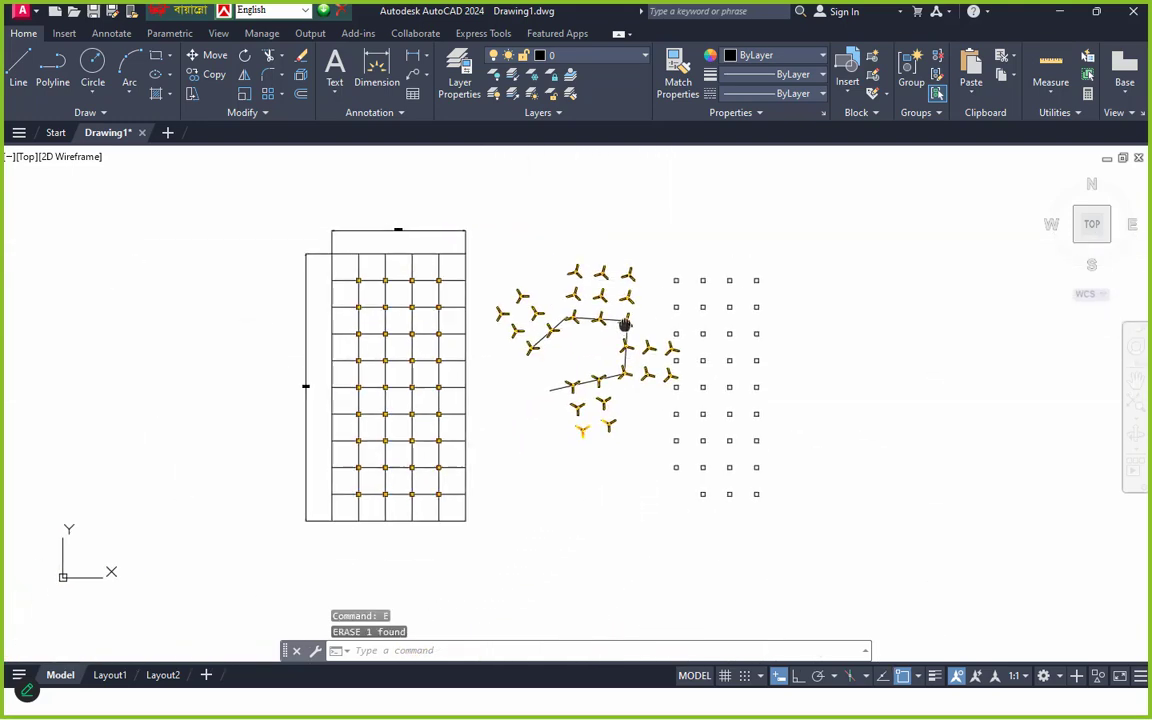
pyautogui.moveTo(404, 355); pyautogui.dragTo(478, 366, button='middle')
pyautogui.moveTo(710, 409); pyautogui.dragTo(625, 440, button='middle')
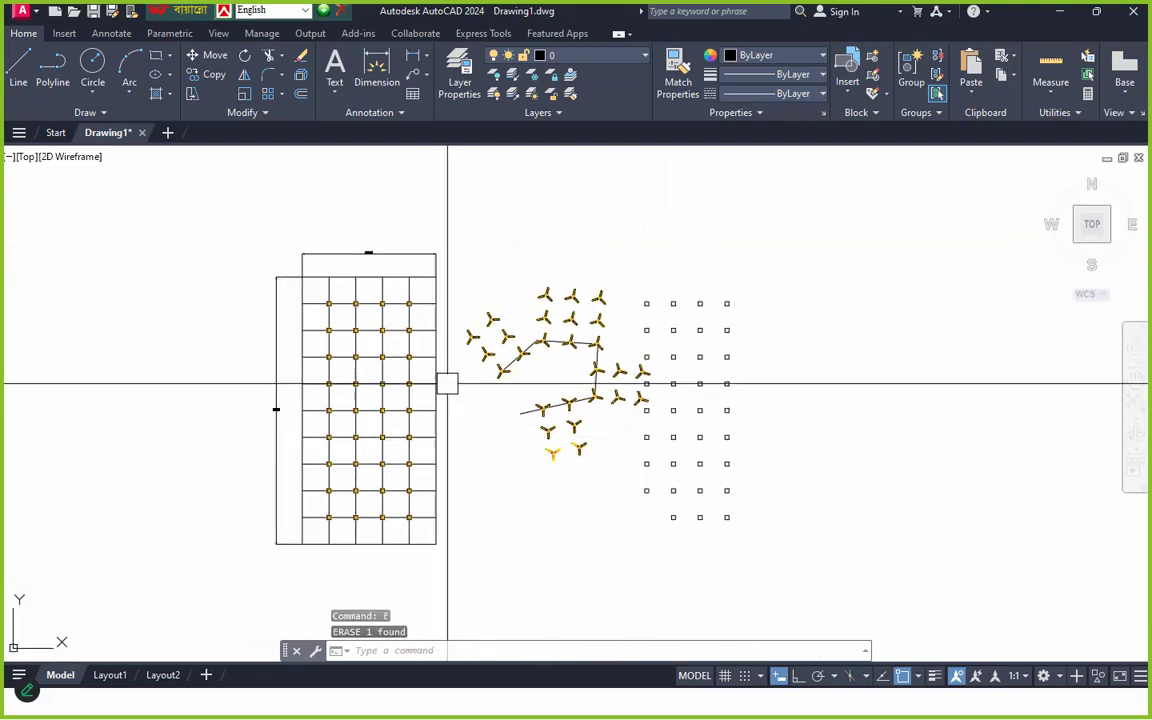
pyautogui.click(256, 113)
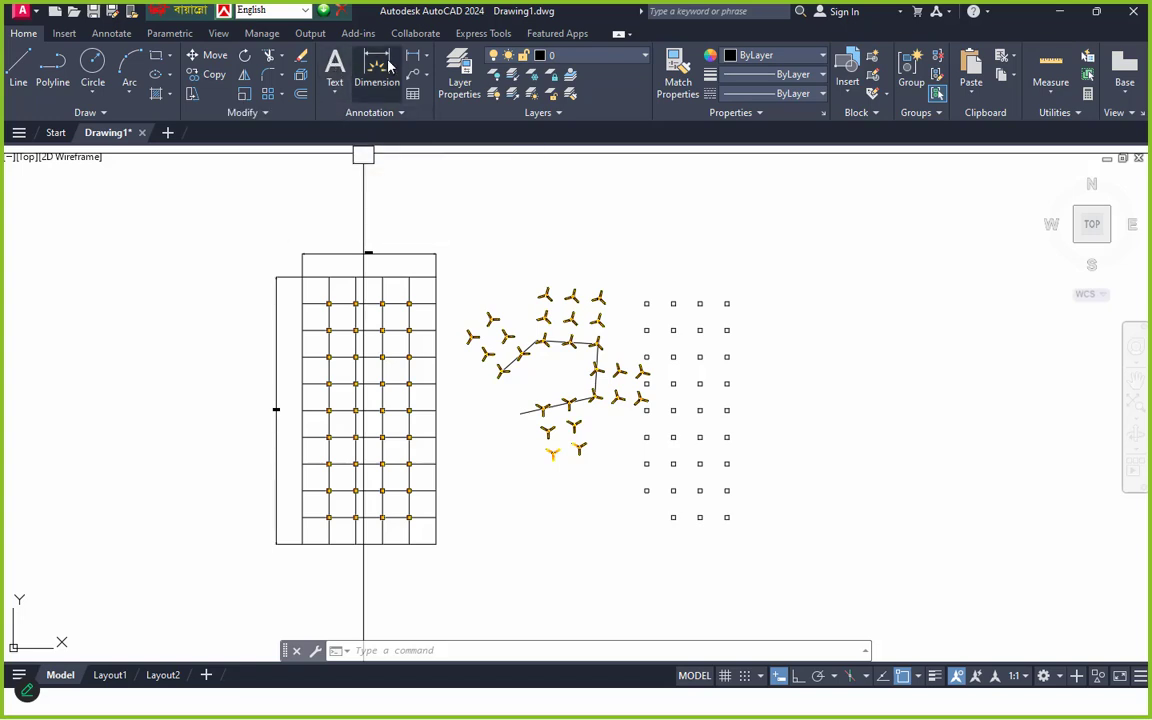
pyautogui.press('Escape')
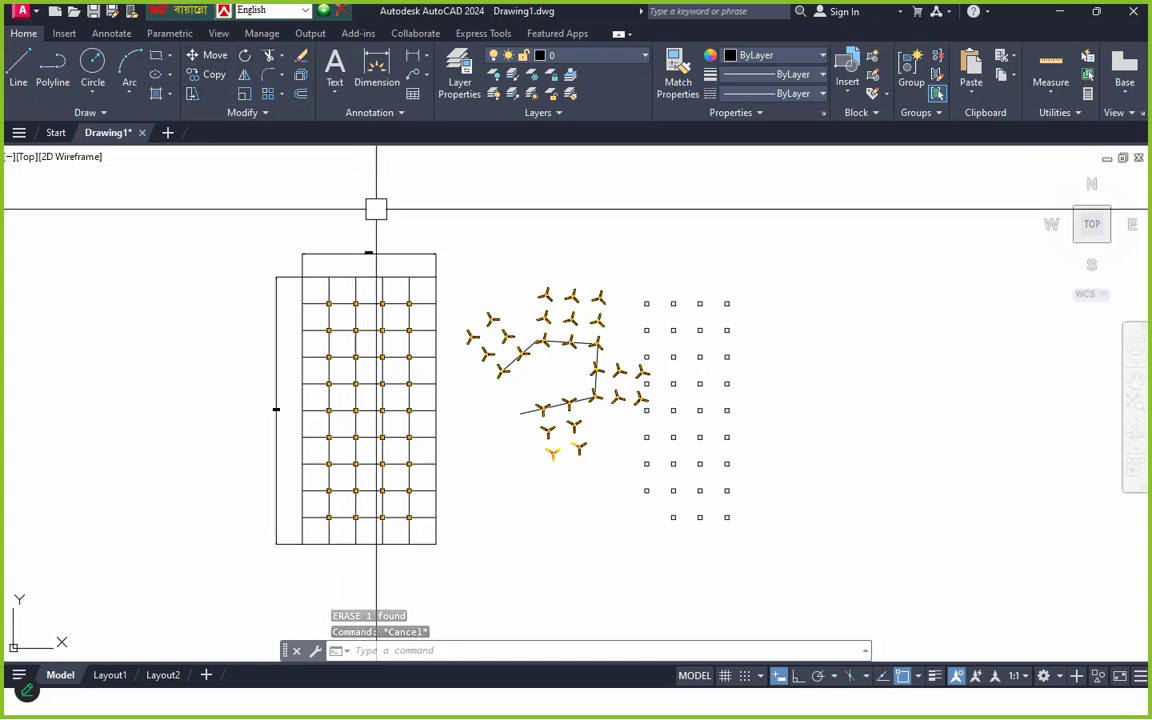
pyautogui.scroll(2, 581, 391)
pyautogui.moveTo(581, 391); pyautogui.dragTo(590, 433, button='middle')
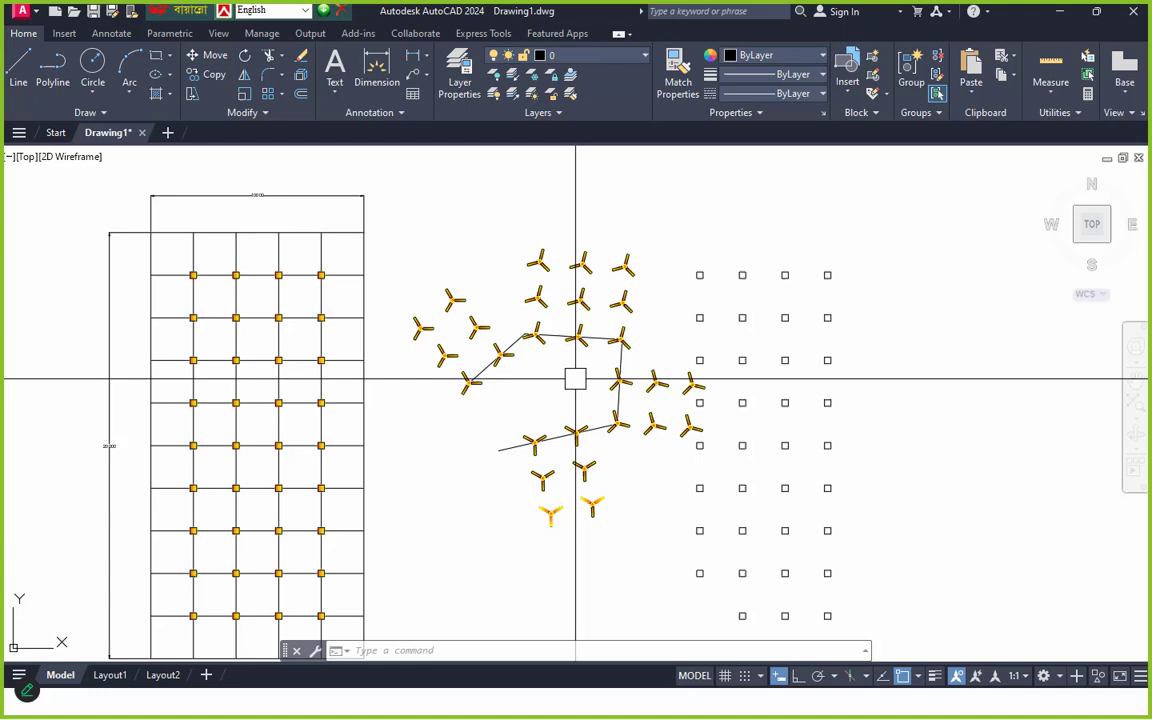
pyautogui.click(255, 112)
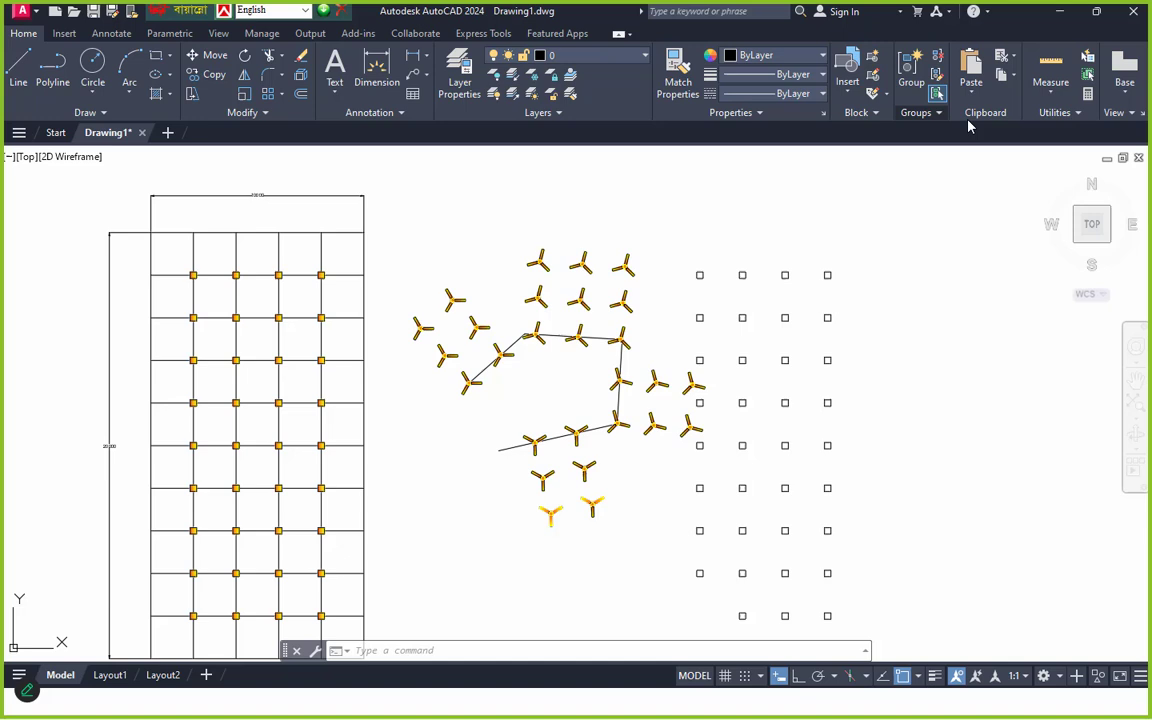
pyautogui.moveTo(520, 350)
pyautogui.mouseDown(button='middle')
pyautogui.moveTo(571, 347)
pyautogui.moveTo(673, 266)
pyautogui.mouseUp(button='middle')
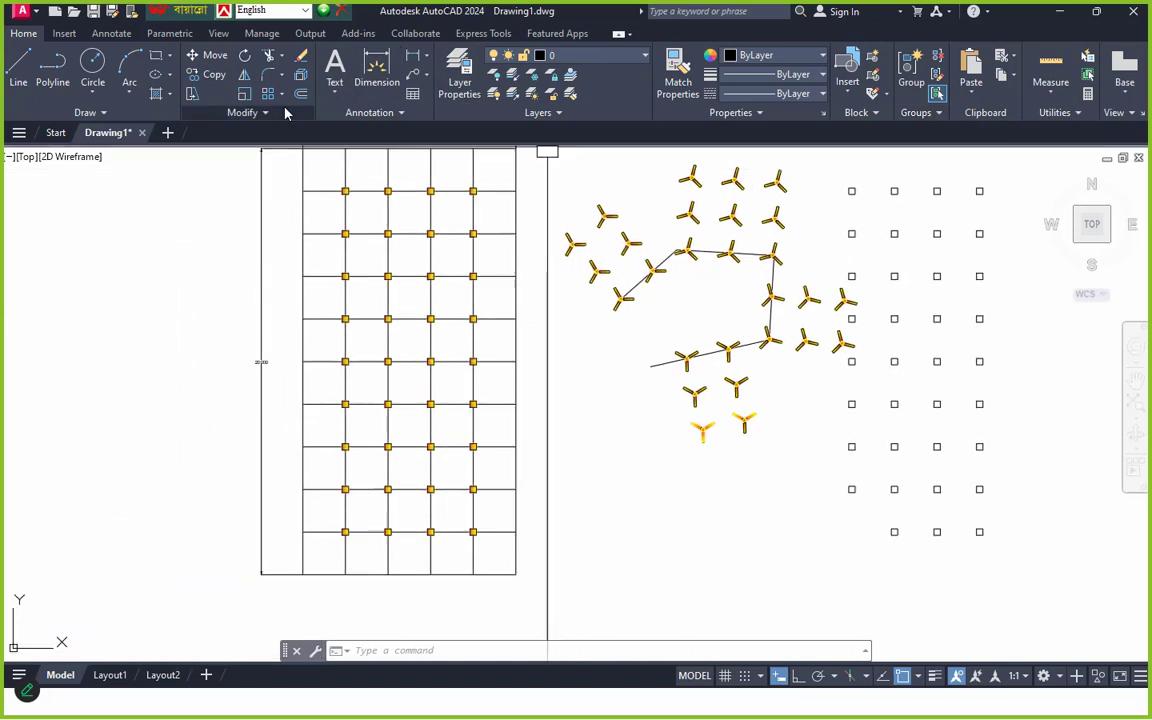
pyautogui.moveTo(458, 334); pyautogui.dragTo(303, 327, button='middle')
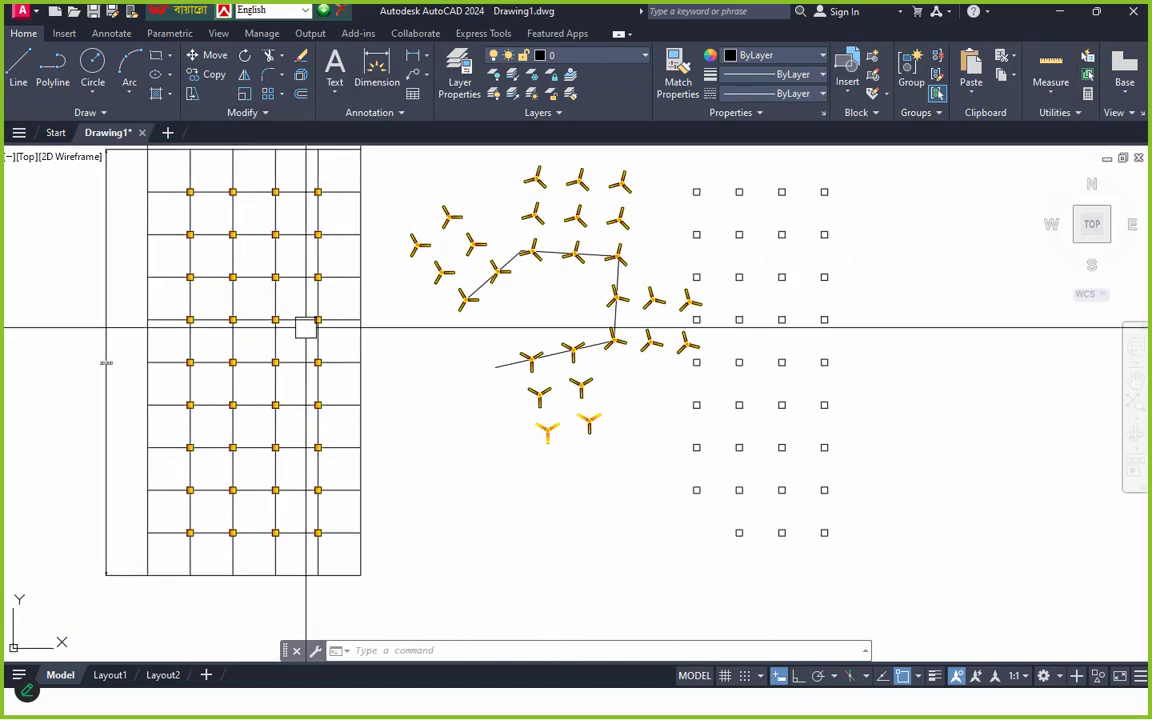
# - Review the three-row fan path array, its grips and its settings beside the square grid
pyautogui.click(571, 184)
pyautogui.moveTo(566, 185); pyautogui.dragTo(591, 304, button='middle')
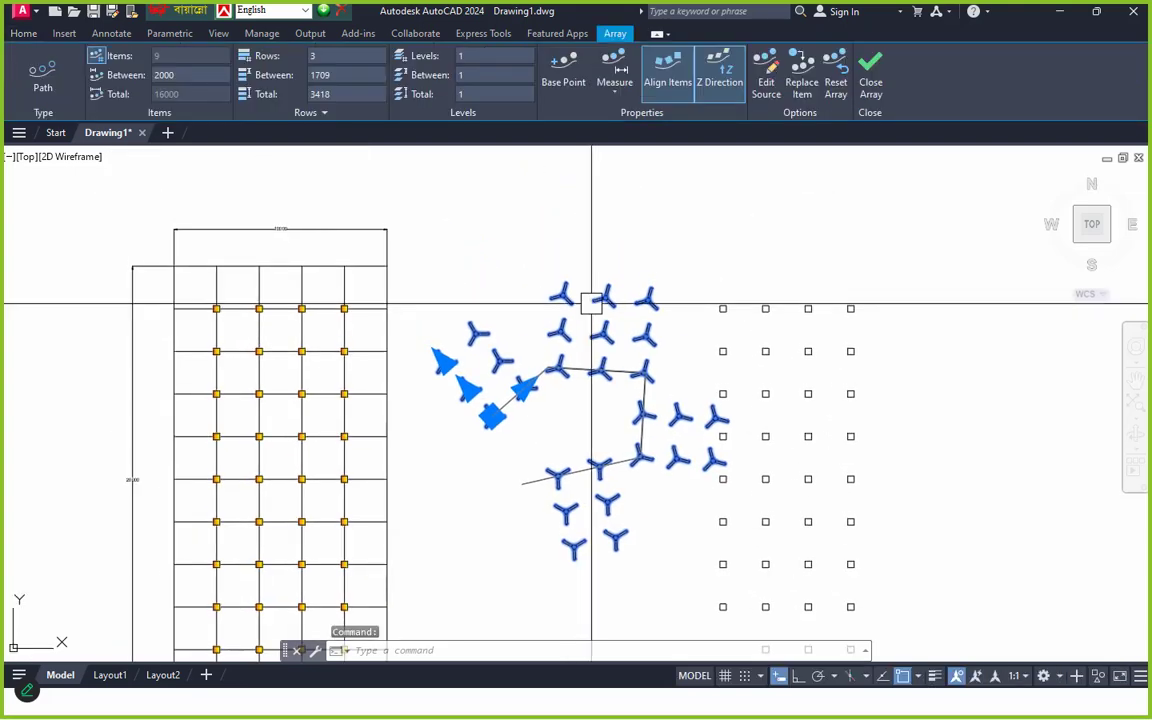
pyautogui.moveTo(402, 396); pyautogui.dragTo(411, 369, button='middle')
pyautogui.scroll(4, 411, 369)
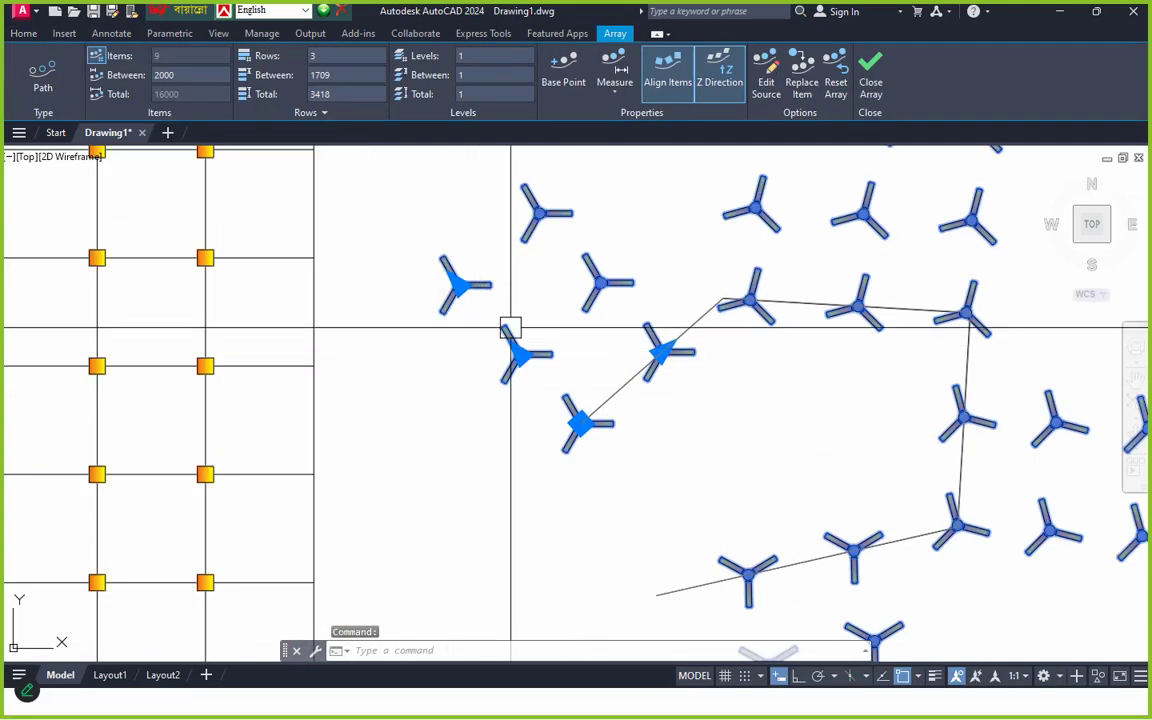
pyautogui.scroll(-5, 357, 344)
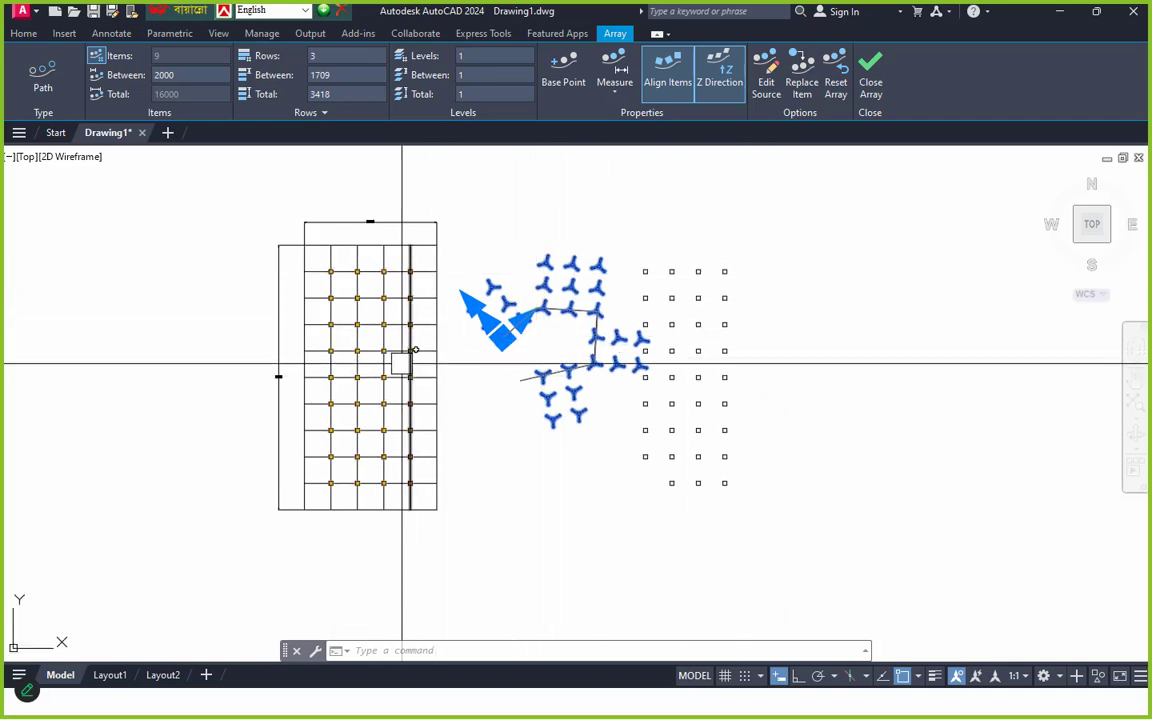
pyautogui.press('Escape')
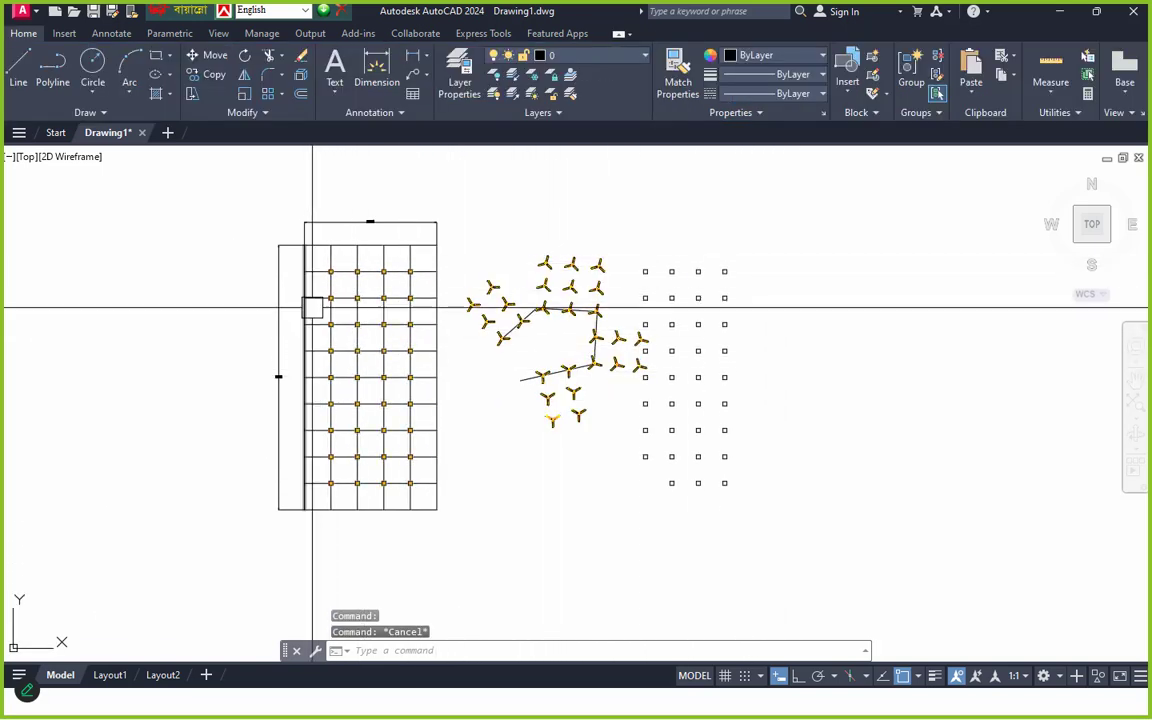
pyautogui.moveTo(329, 375); pyautogui.dragTo(327, 361, button='middle')
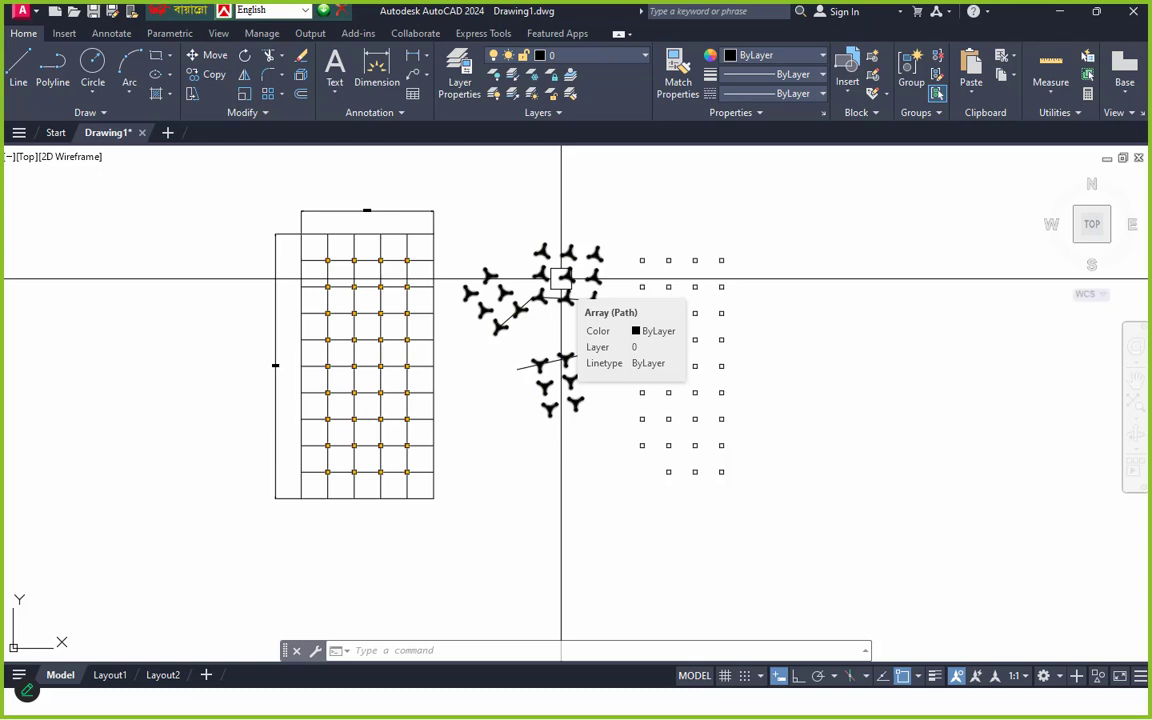
pyautogui.write('e')
pyautogui.press('Return')
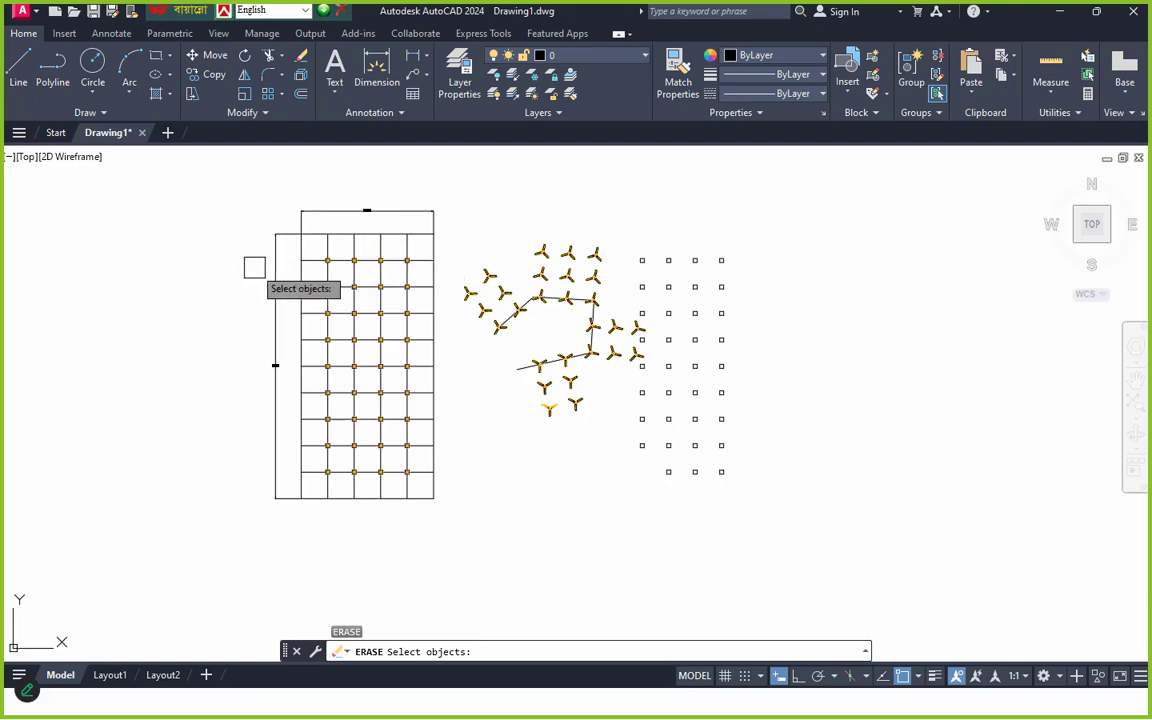
pyautogui.scroll(8, 334, 268)
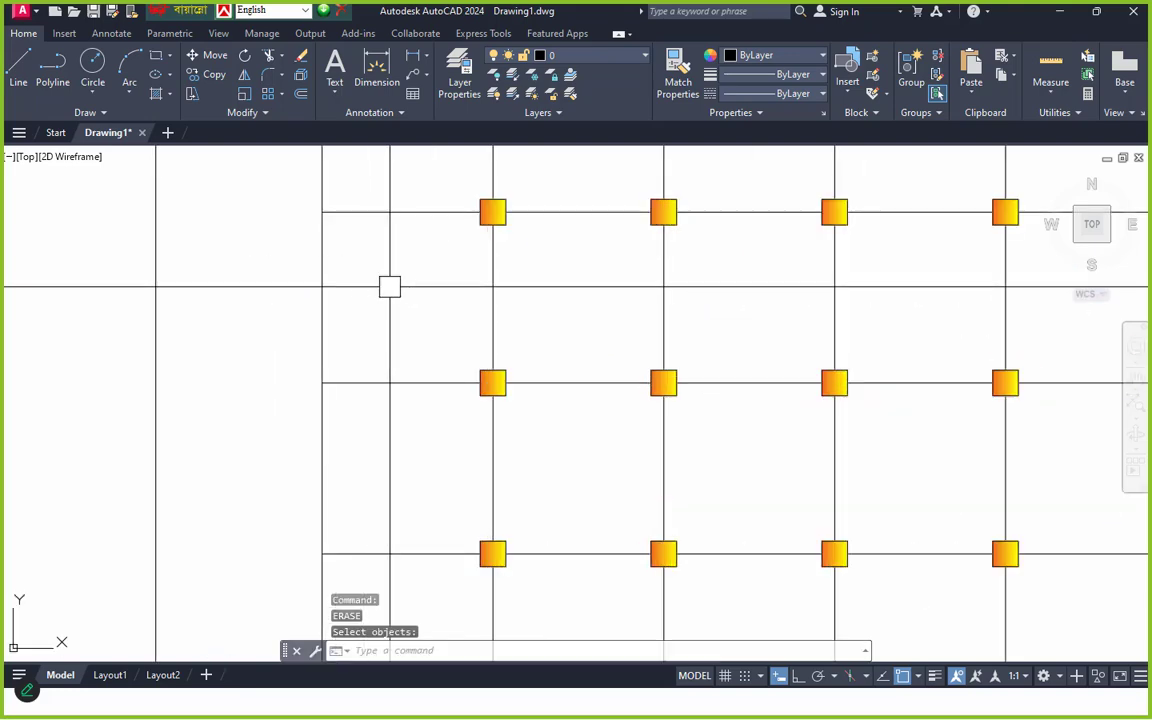
pyautogui.scroll(-5, 400, 290)
pyautogui.moveTo(506, 345); pyautogui.dragTo(489, 303, button='middle')
pyautogui.scroll(-5, 532, 342)
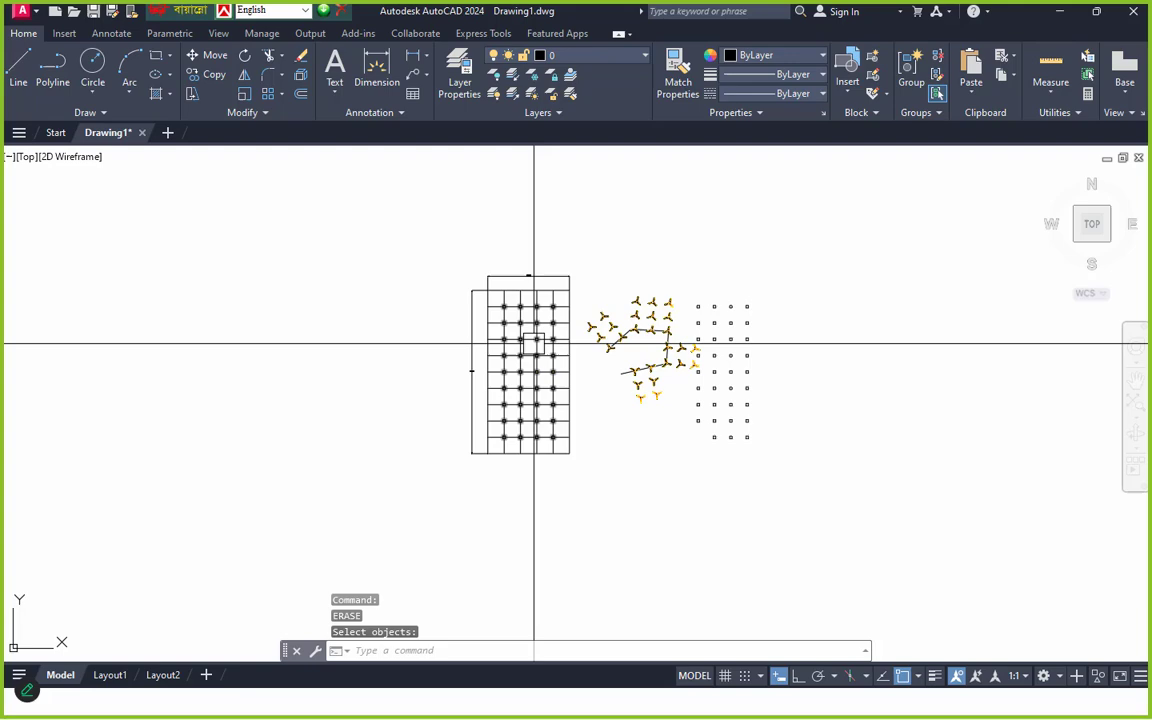
# - Draw a small upright rectangle in the empty area to the left of the dimensioned grid
pyautogui.scroll(10, 535, 373)
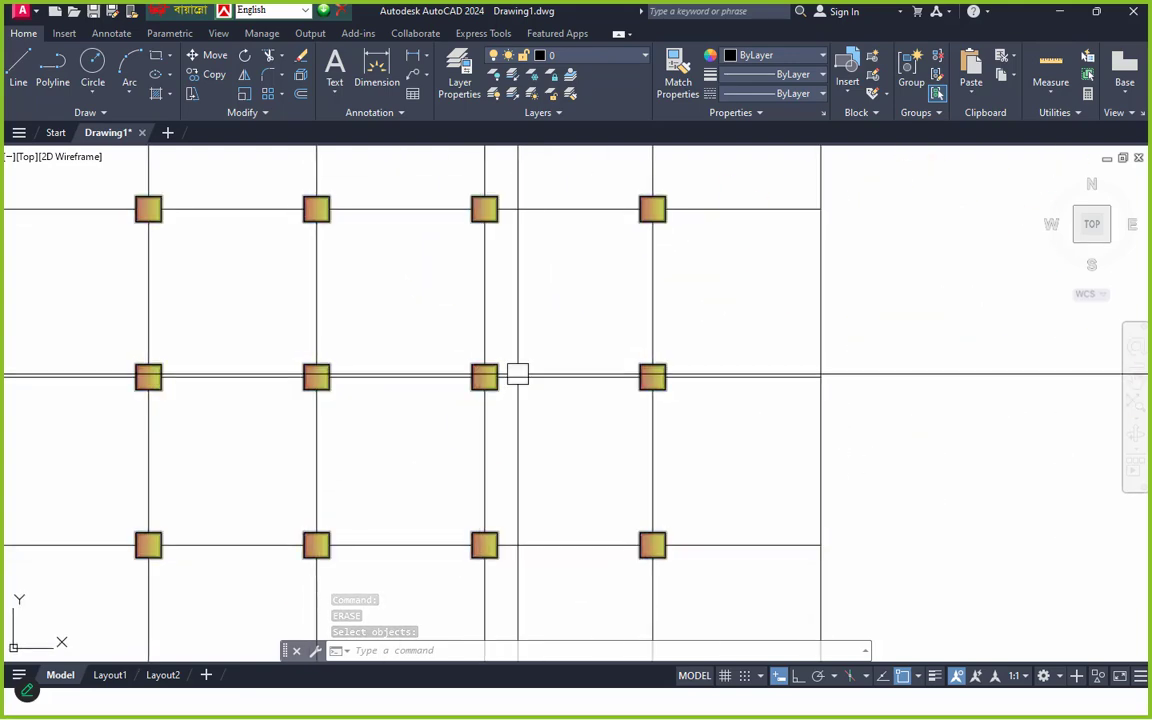
pyautogui.scroll(-4, 517, 373)
pyautogui.scroll(-3, 537, 375)
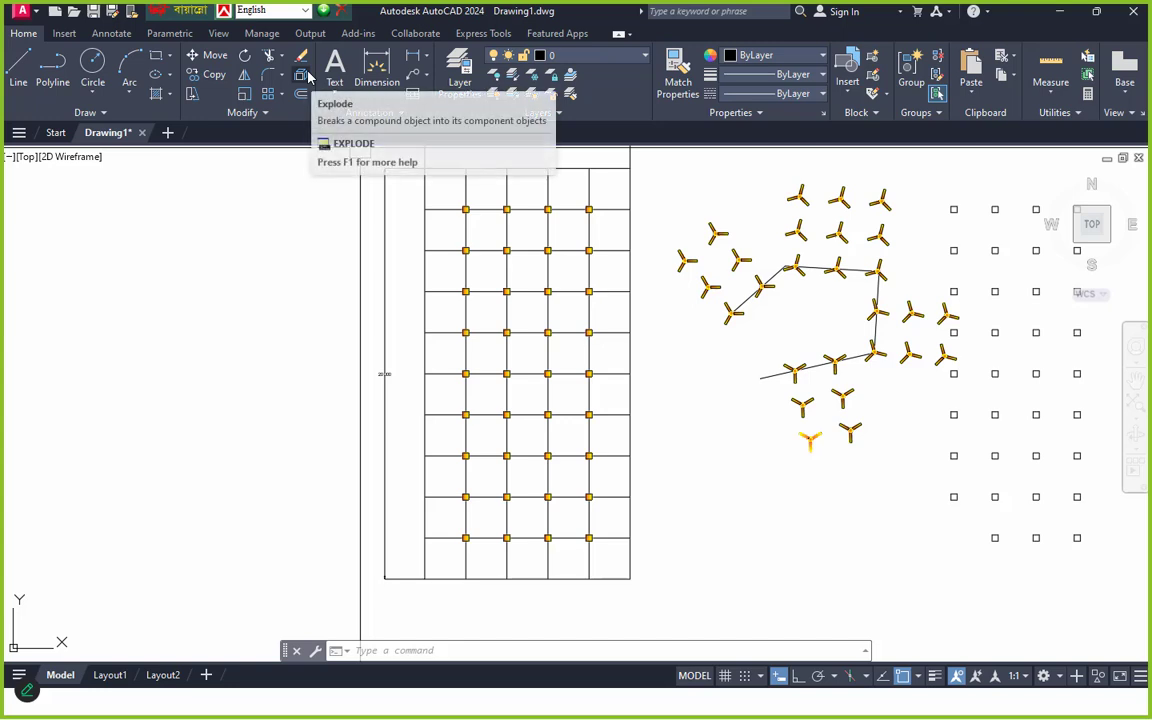
pyautogui.press('Escape')
pyautogui.press('Escape')
pyautogui.write('re')
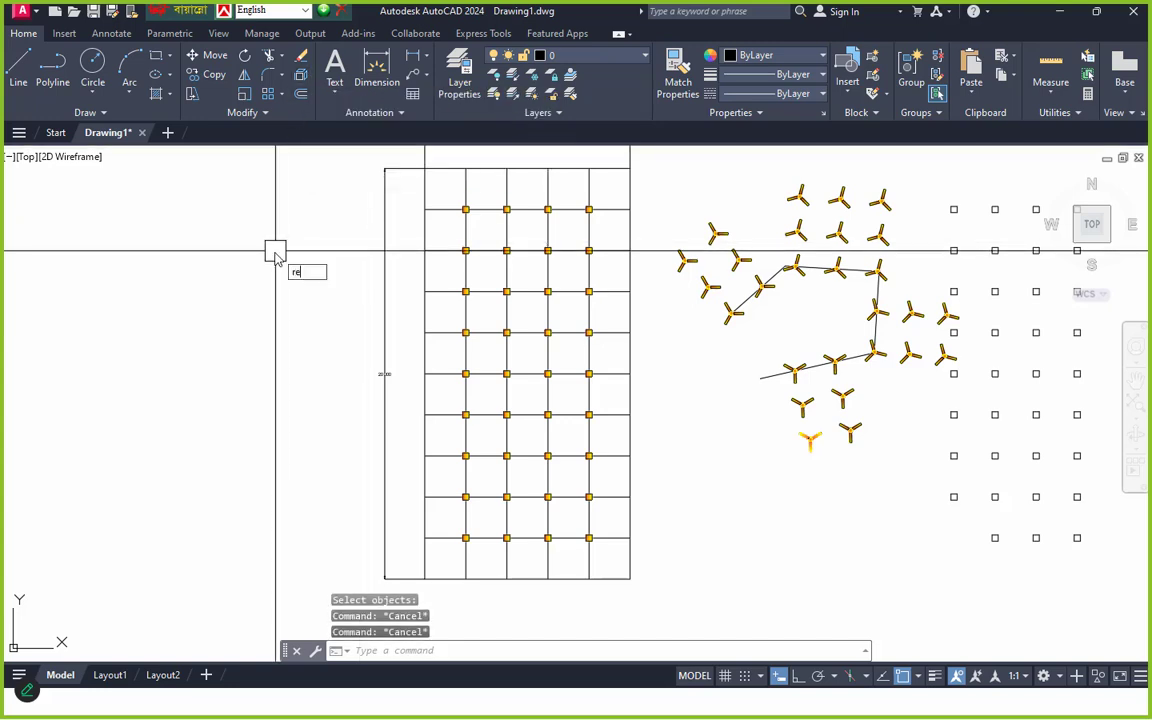
pyautogui.write('c')
pyautogui.press('Return')
pyautogui.click(204, 410)
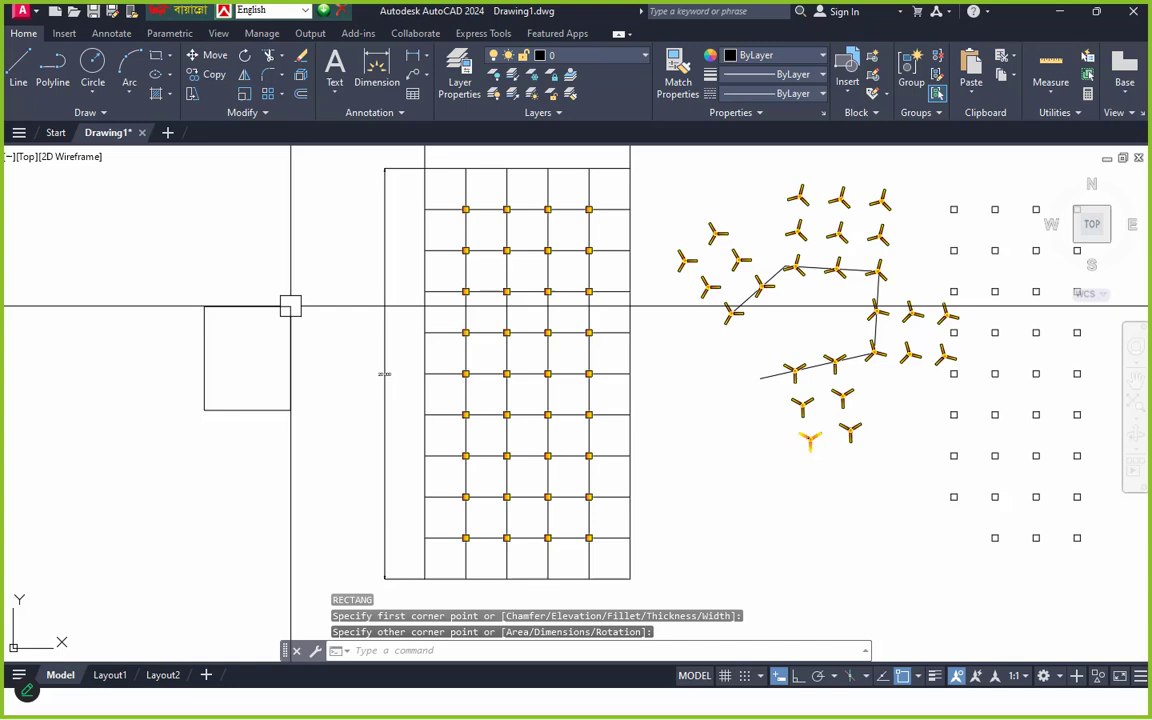
pyautogui.click(290, 306)
# - Explode the new rectangle beside the grid into separate lines
pyautogui.scroll(2, 226, 365)
pyautogui.click(195, 337)
pyautogui.moveTo(242, 347); pyautogui.dragTo(459, 352, button='middle')
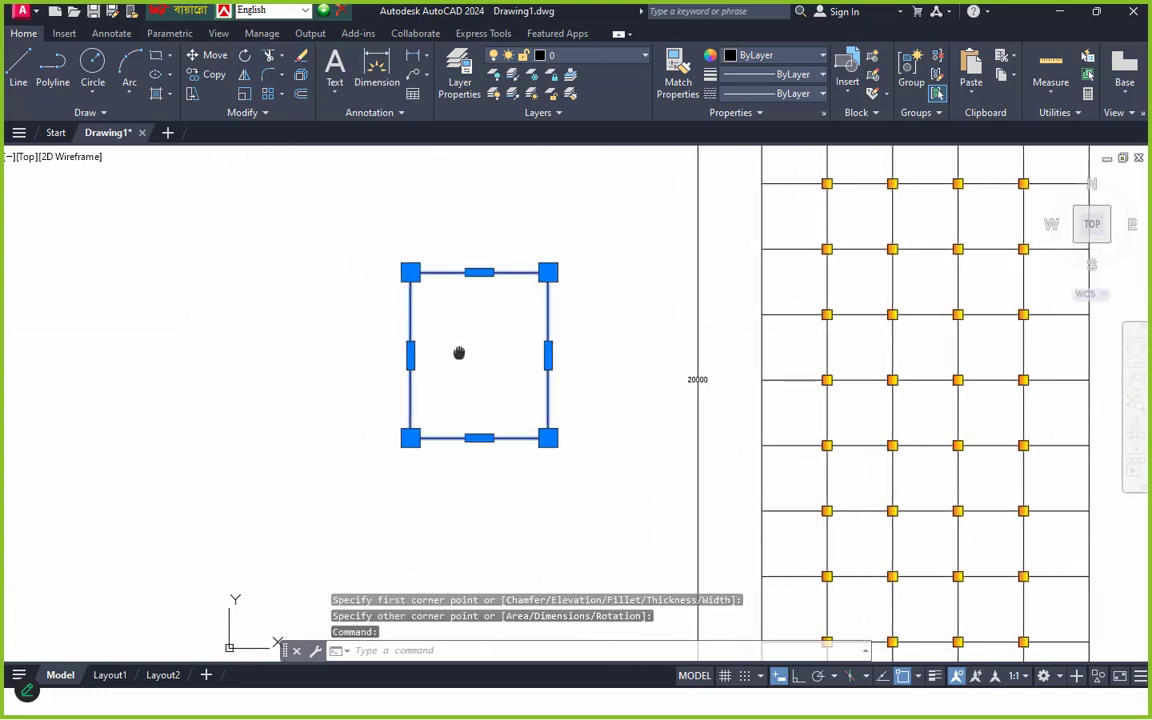
pyautogui.write('x')
pyautogui.press('Return')
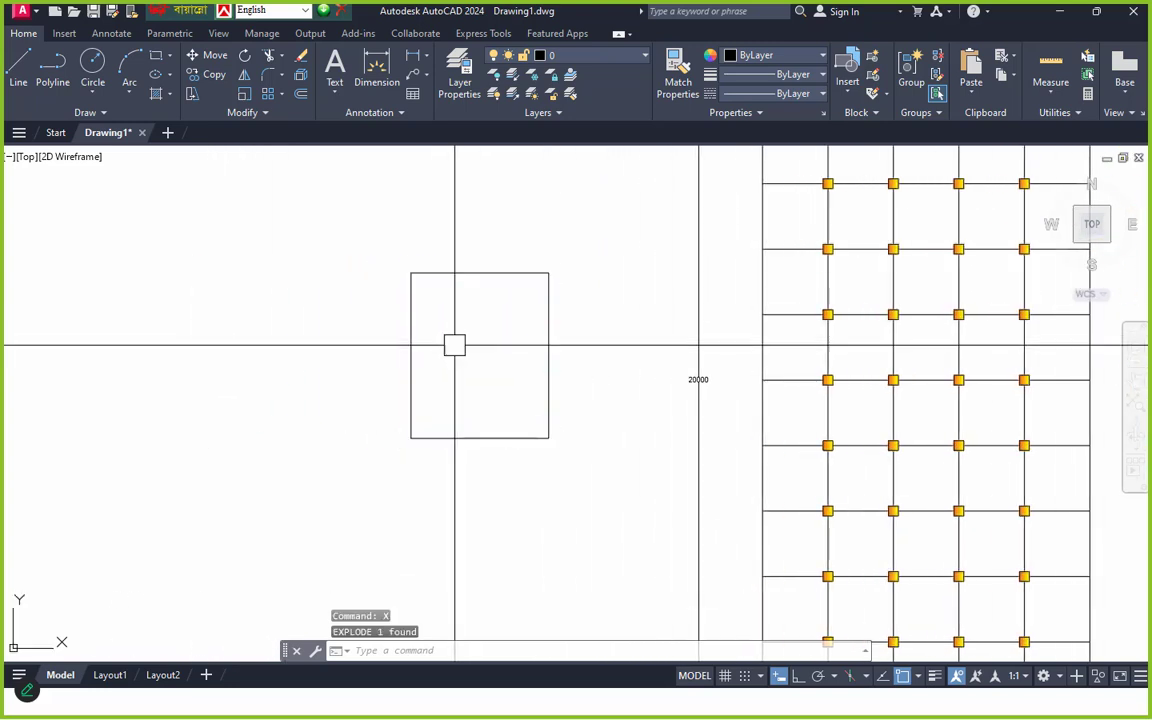
# - Check the exploded rectangle by selecting its four sides one by one and with a crossing selection
pyautogui.click(453, 274)
pyautogui.click(412, 310)
pyautogui.click(547, 338)
pyautogui.click(480, 438)
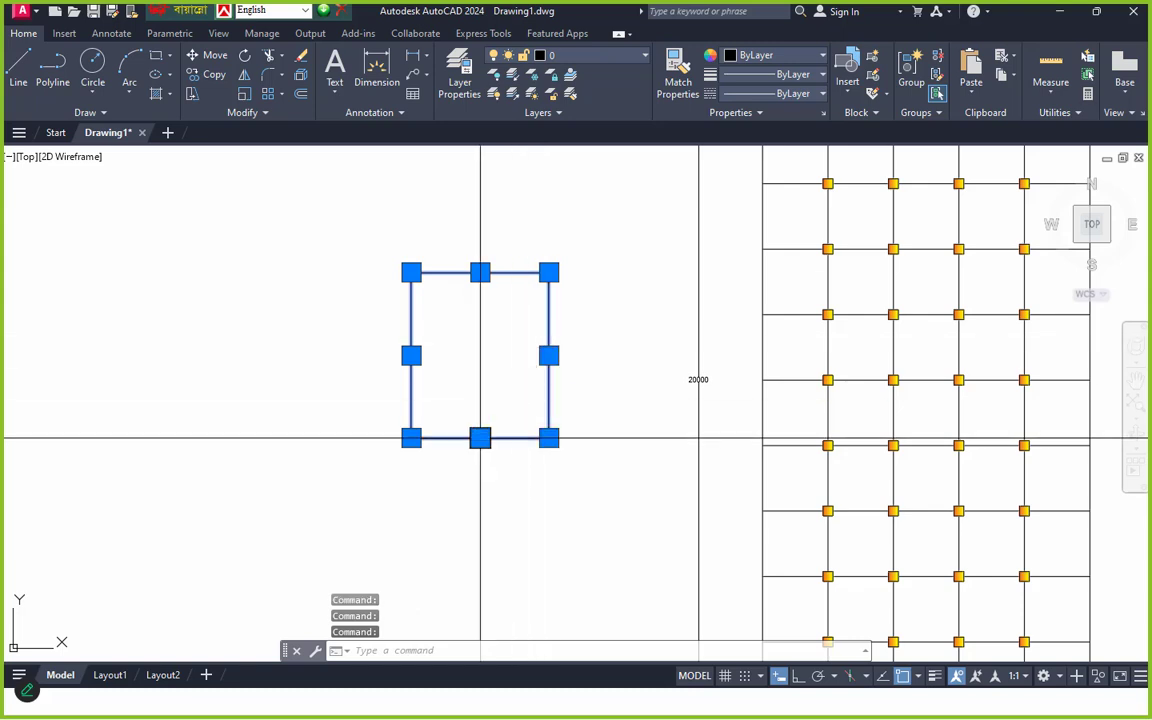
pyautogui.press('Escape')
pyautogui.press('Escape')
pyautogui.click(584, 231)
pyautogui.click(390, 448)
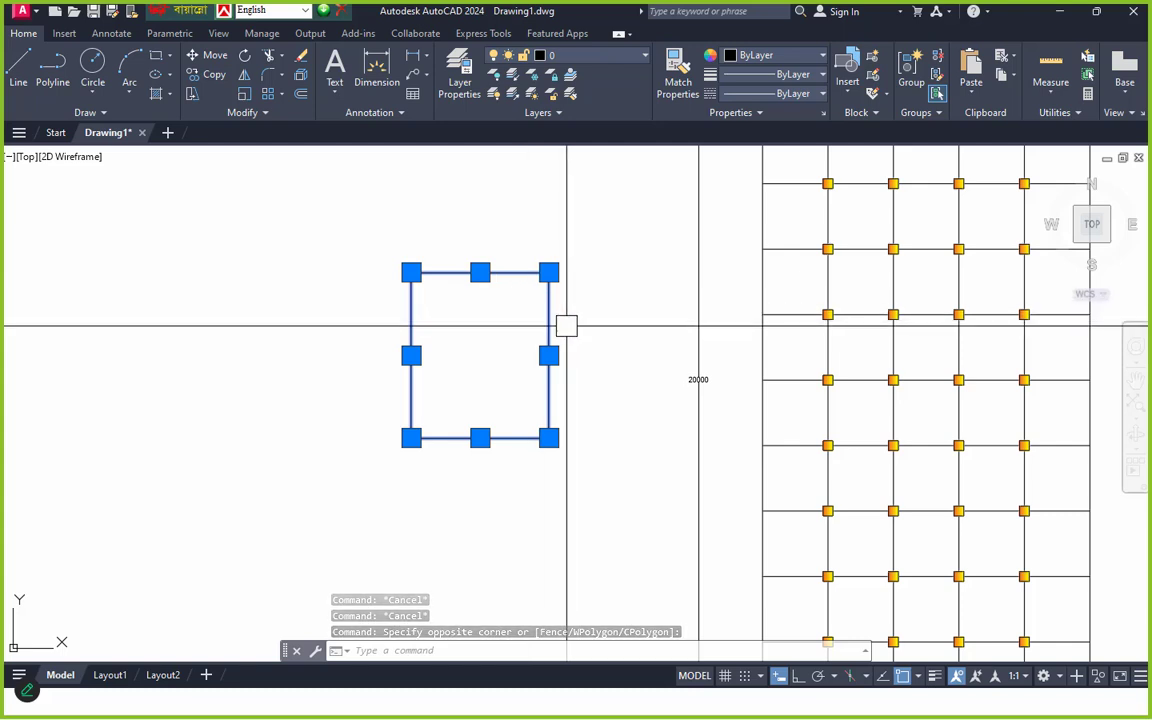
pyautogui.press('Escape')
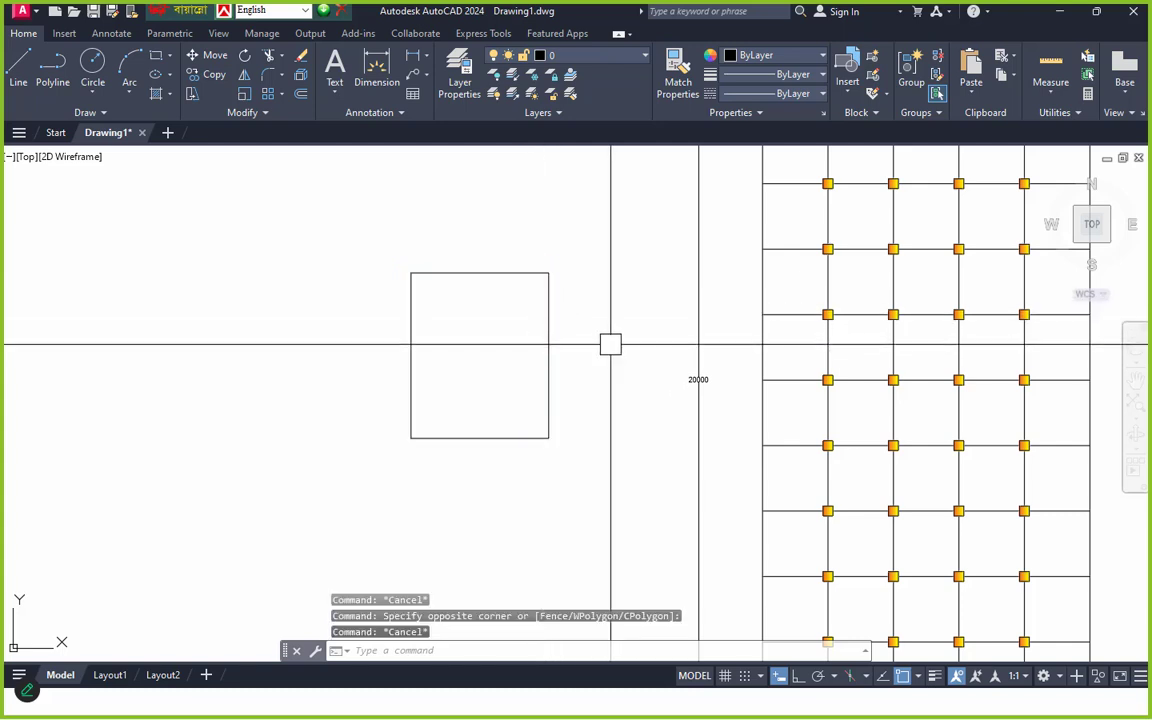
pyautogui.click(595, 253)
pyautogui.click(363, 468)
pyautogui.press('Escape')
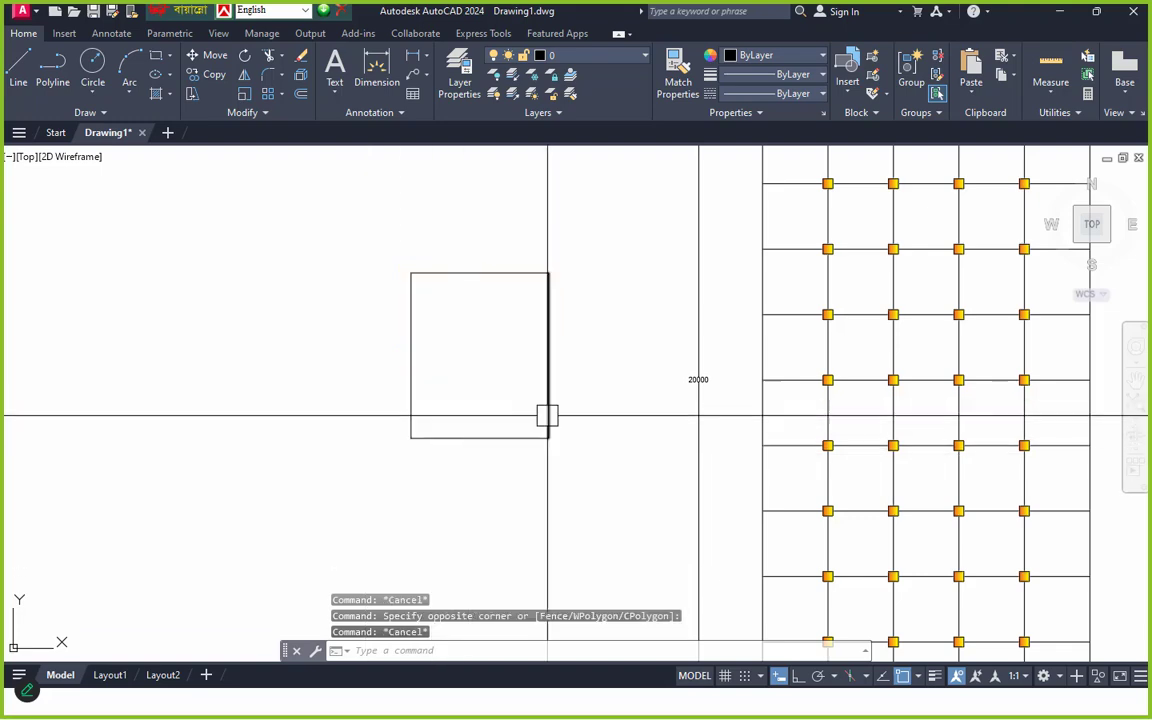
# - Select the rectangular array of gradient squares and examine its items and settings on the grid
pyautogui.moveTo(545, 417); pyautogui.dragTo(212, 414, button='middle')
pyautogui.scroll(4, 622, 257)
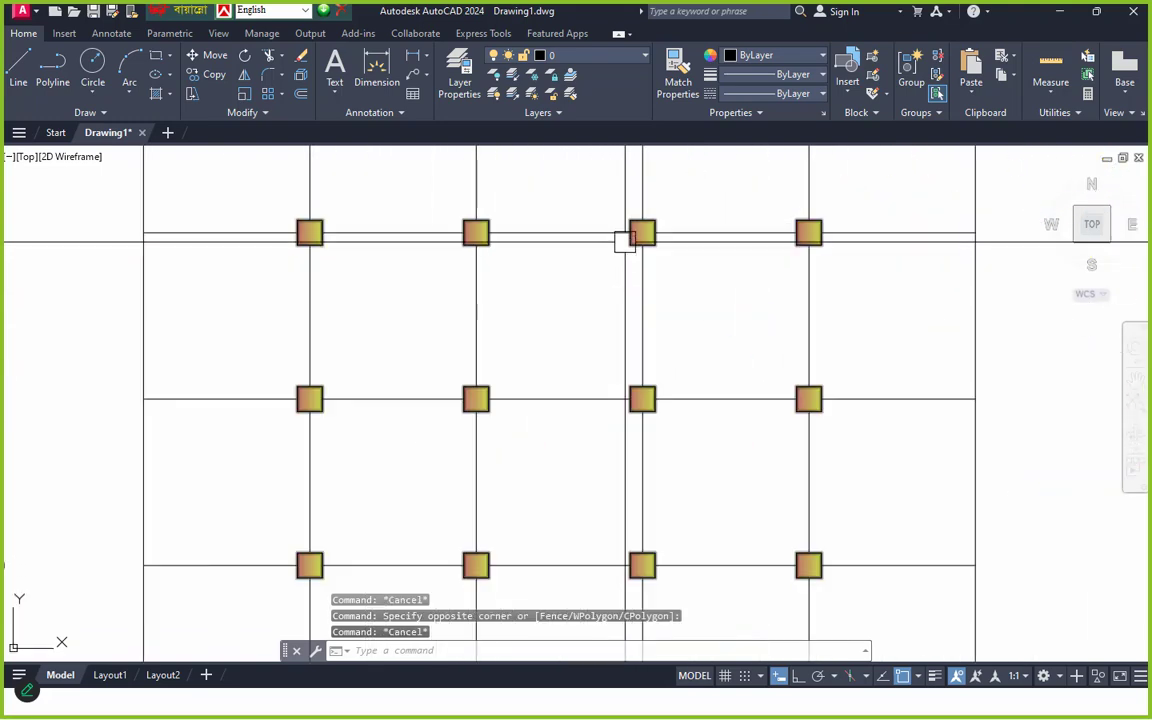
pyautogui.click(615, 236)
pyautogui.scroll(-5, 585, 276)
pyautogui.scroll(5, 470, 280)
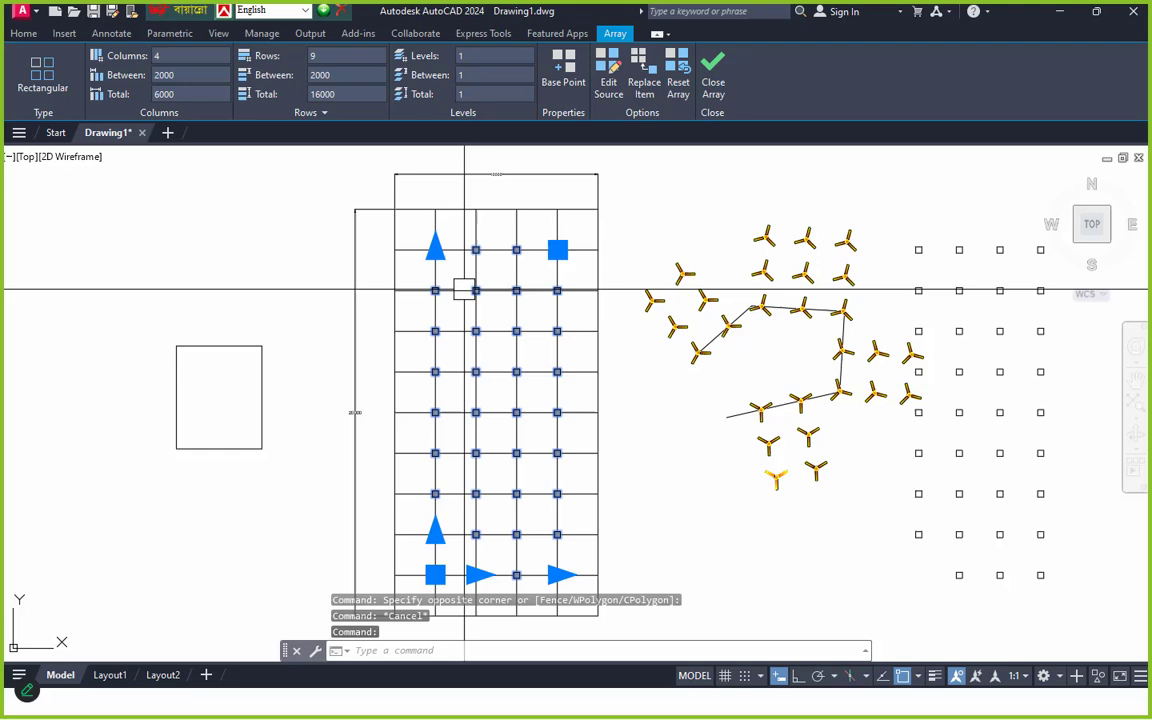
pyautogui.scroll(4, 480, 268)
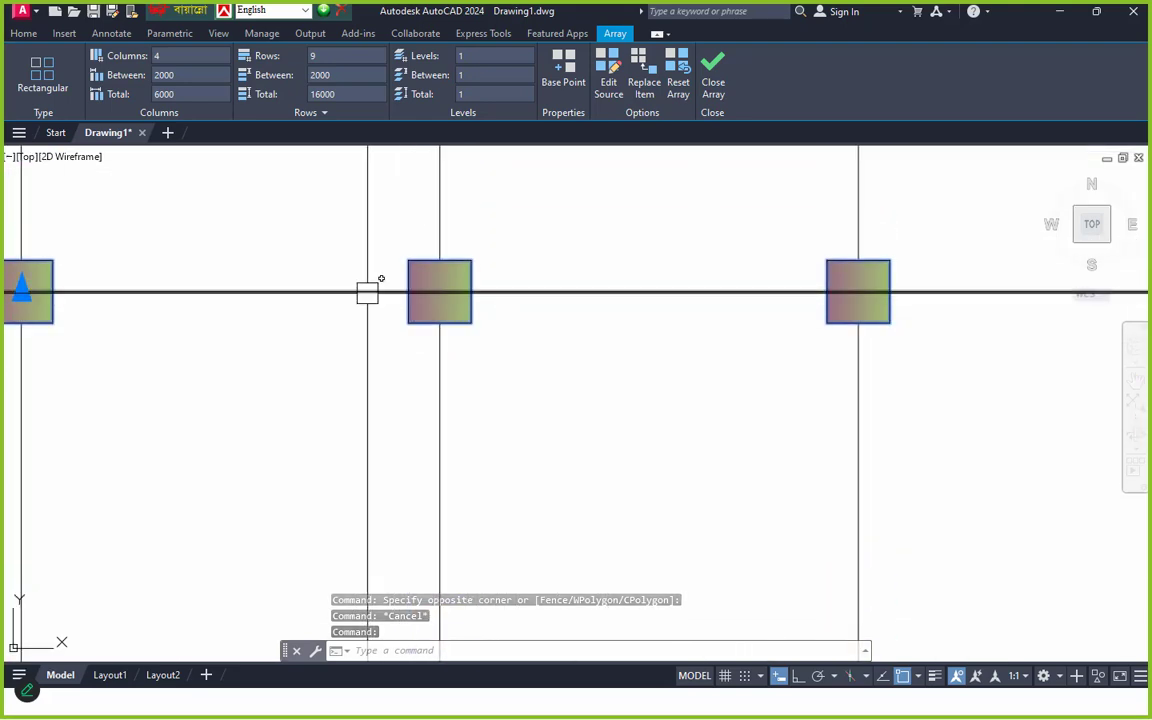
pyautogui.scroll(-6, 380, 280)
pyautogui.moveTo(381, 360); pyautogui.dragTo(438, 334, button='middle')
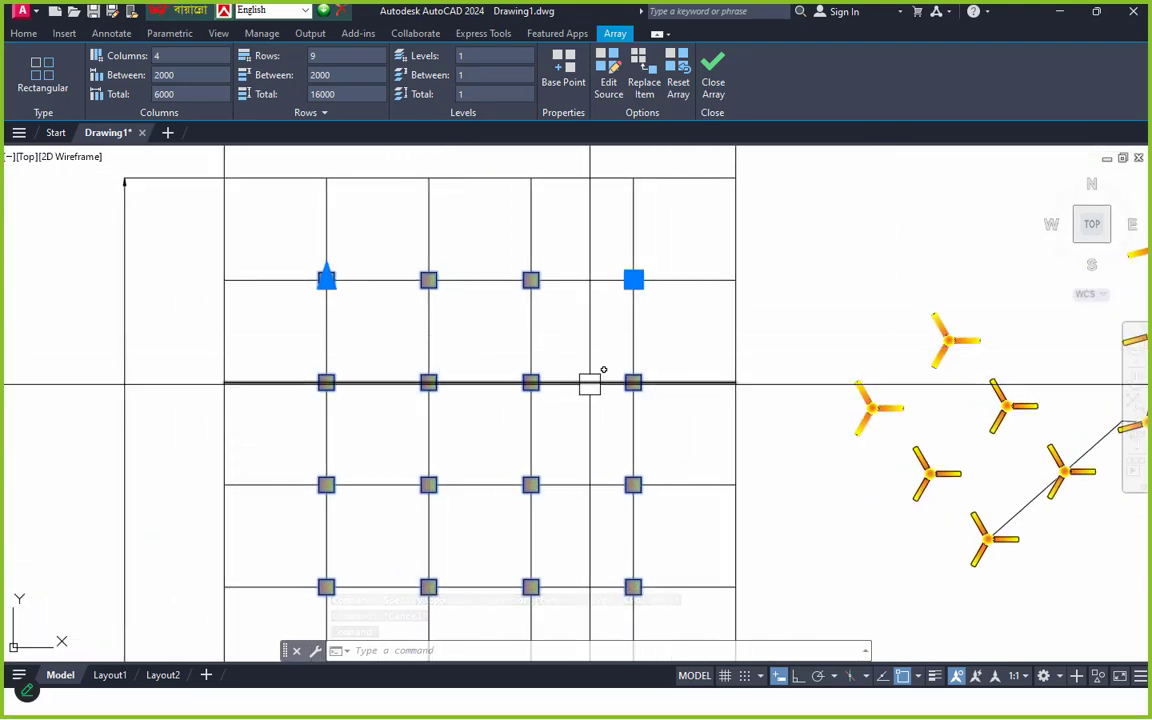
pyautogui.moveTo(608, 378); pyautogui.dragTo(625, 345, button='middle')
pyautogui.scroll(8, 625, 345)
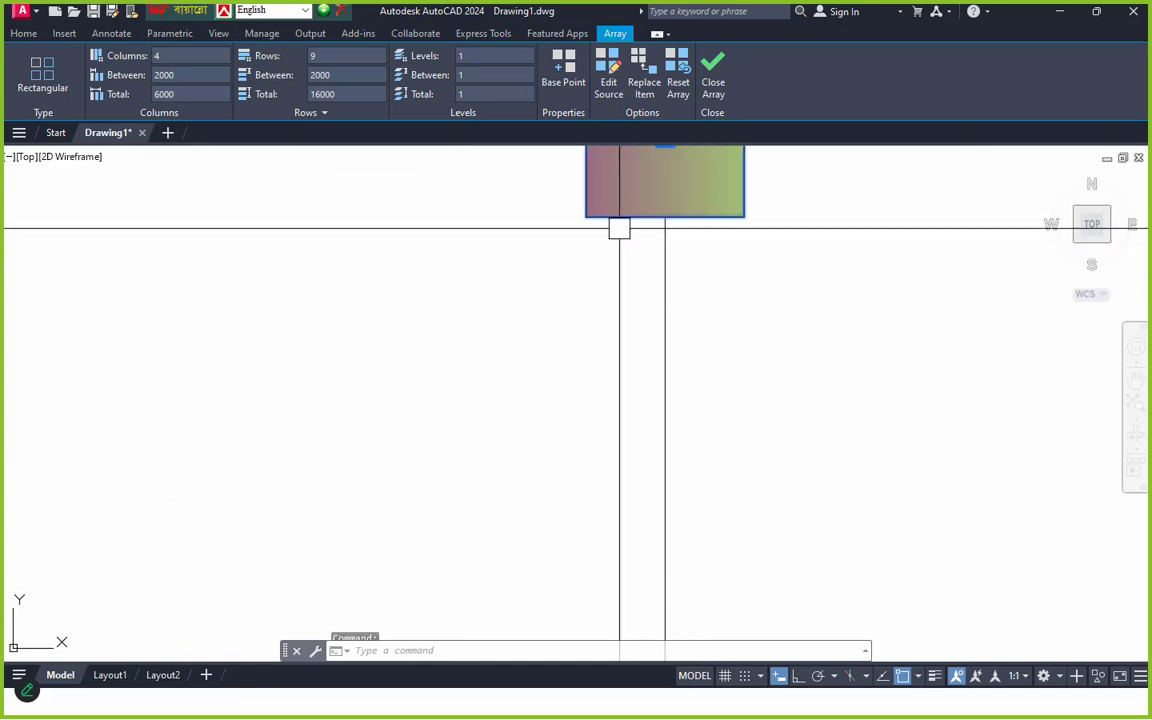
pyautogui.scroll(-5, 667, 337)
pyautogui.press('Escape')
# - Explode the rectangular array of gradient squares on the grid
pyautogui.click(645, 309)
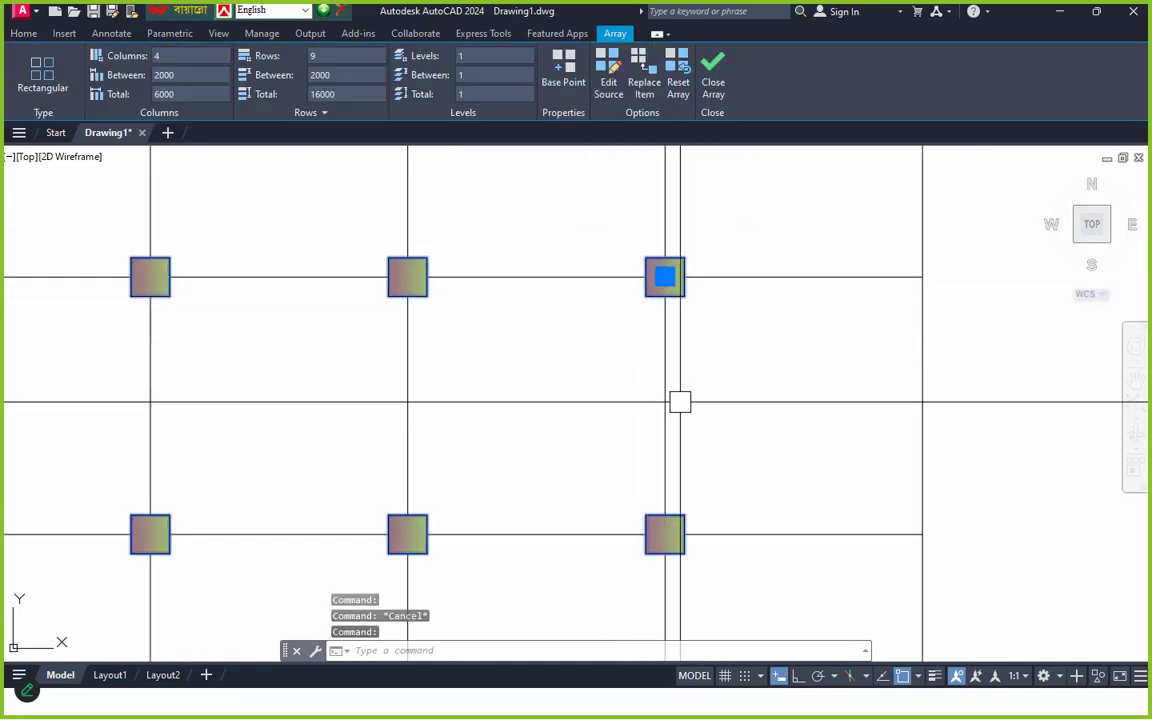
pyautogui.write('x')
pyautogui.press('Return')
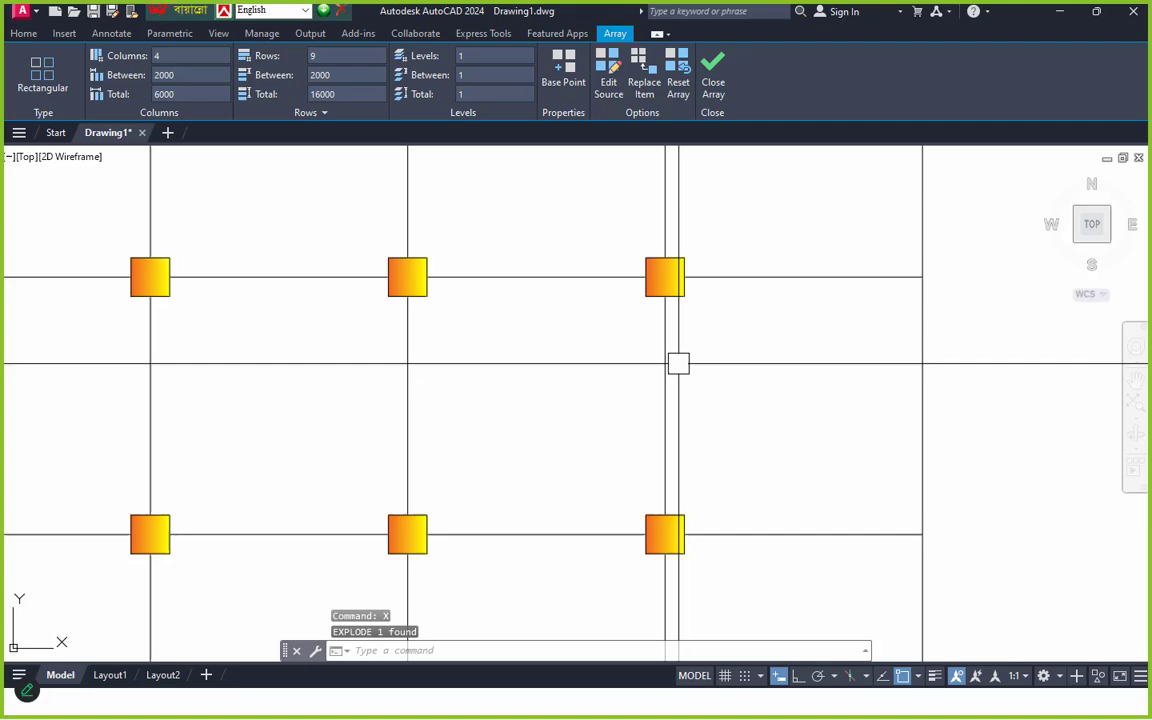
# - Check that the upper-right gradient square can be selected on its own
pyautogui.click(589, 213)
pyautogui.click(730, 404)
pyautogui.scroll(-4, 712, 200)
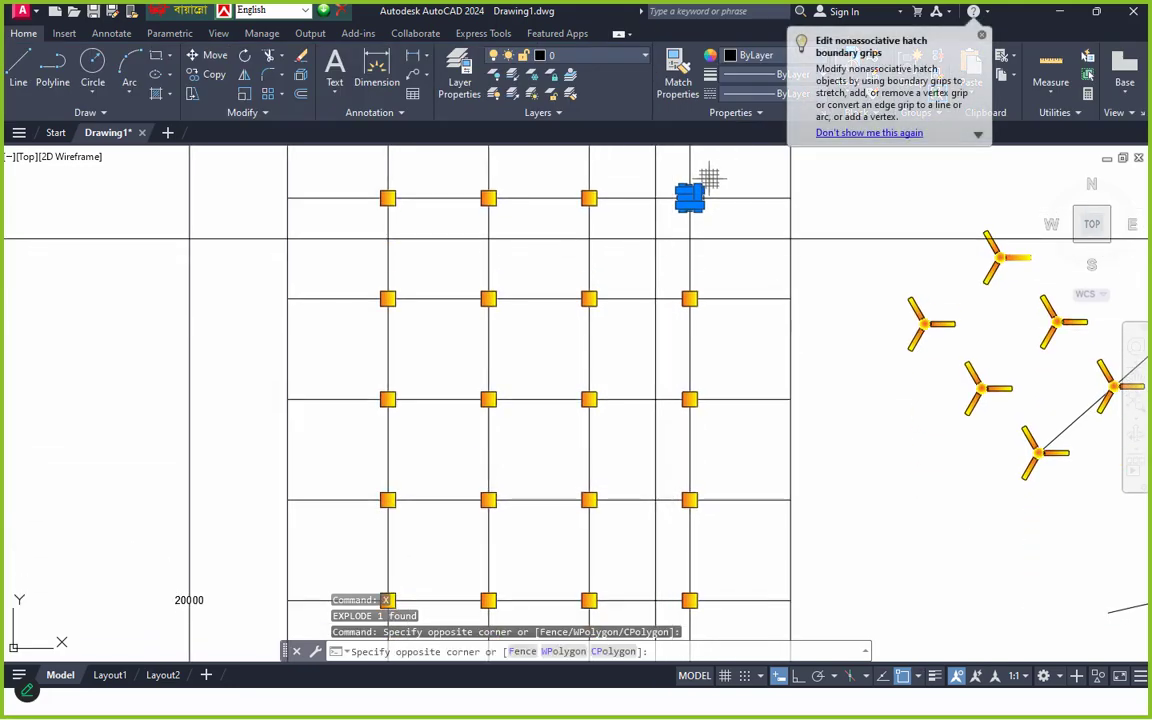
pyautogui.press('Escape')
# - Explode the three-row path array of ceiling fans
pyautogui.scroll(-8, 748, 398)
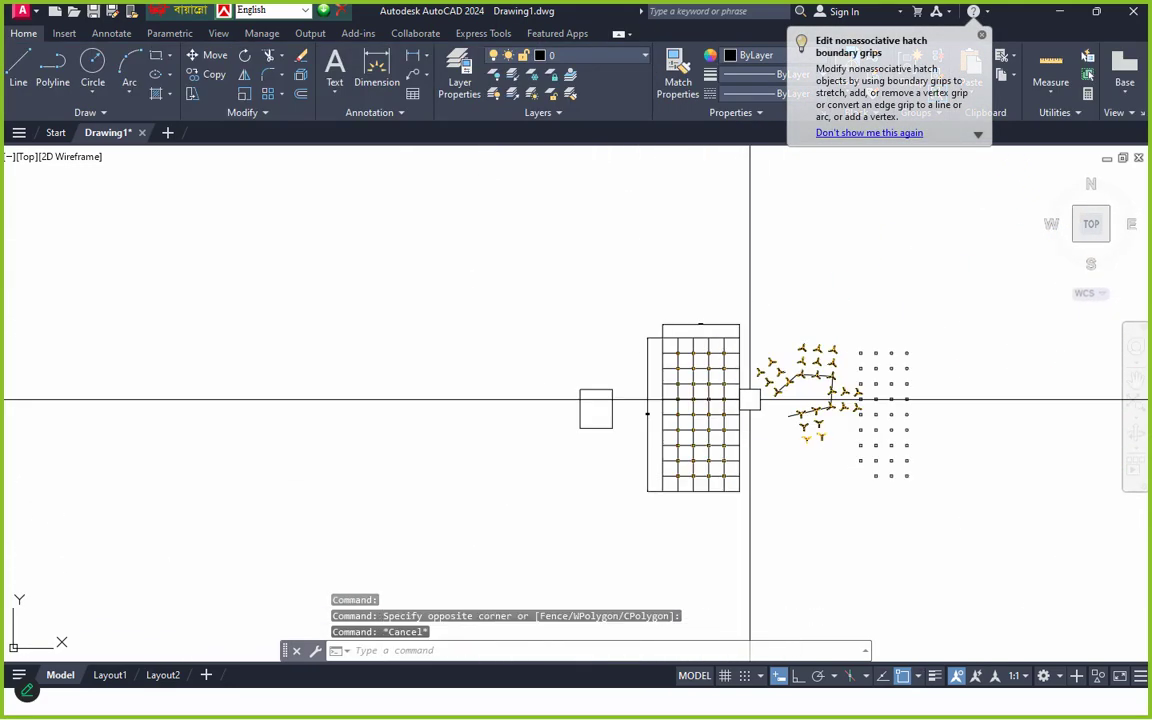
pyautogui.scroll(4, 789, 358)
pyautogui.scroll(4, 785, 340)
pyautogui.click(707, 288)
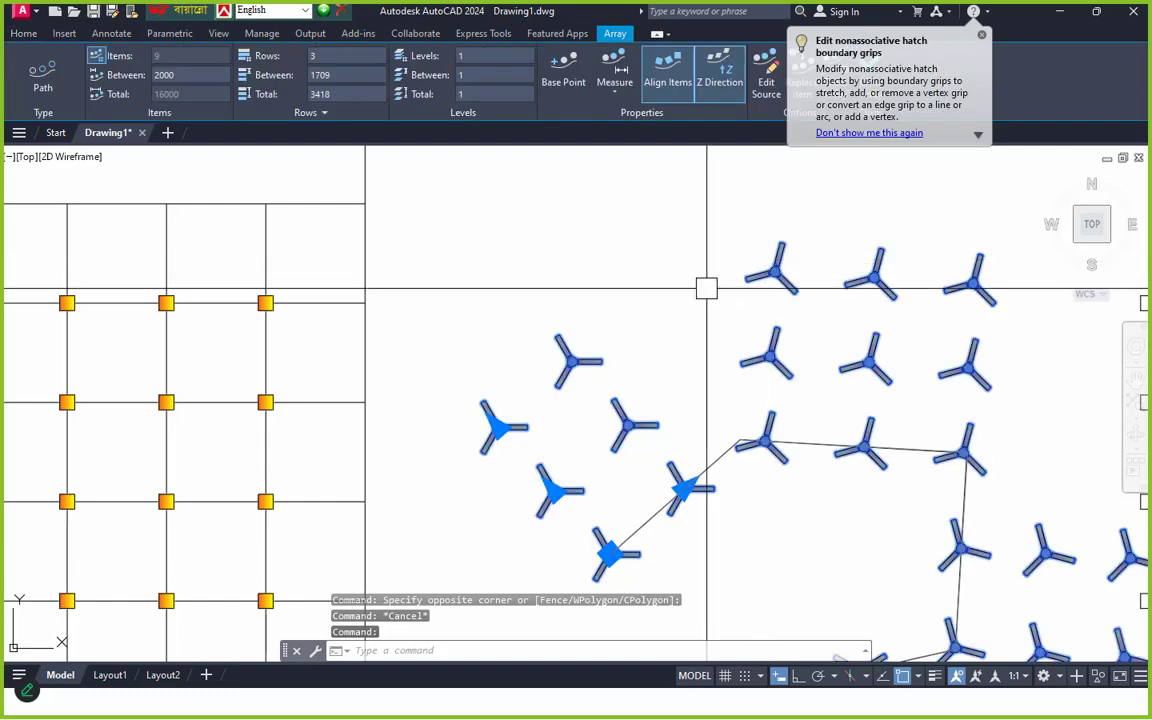
pyautogui.scroll(-6, 720, 360)
pyautogui.moveTo(738, 373)
pyautogui.mouseDown(button='middle')
pyautogui.moveTo(744, 303)
pyautogui.moveTo(728, 455)
pyautogui.mouseUp(button='middle')
pyautogui.scroll(5, 676, 437)
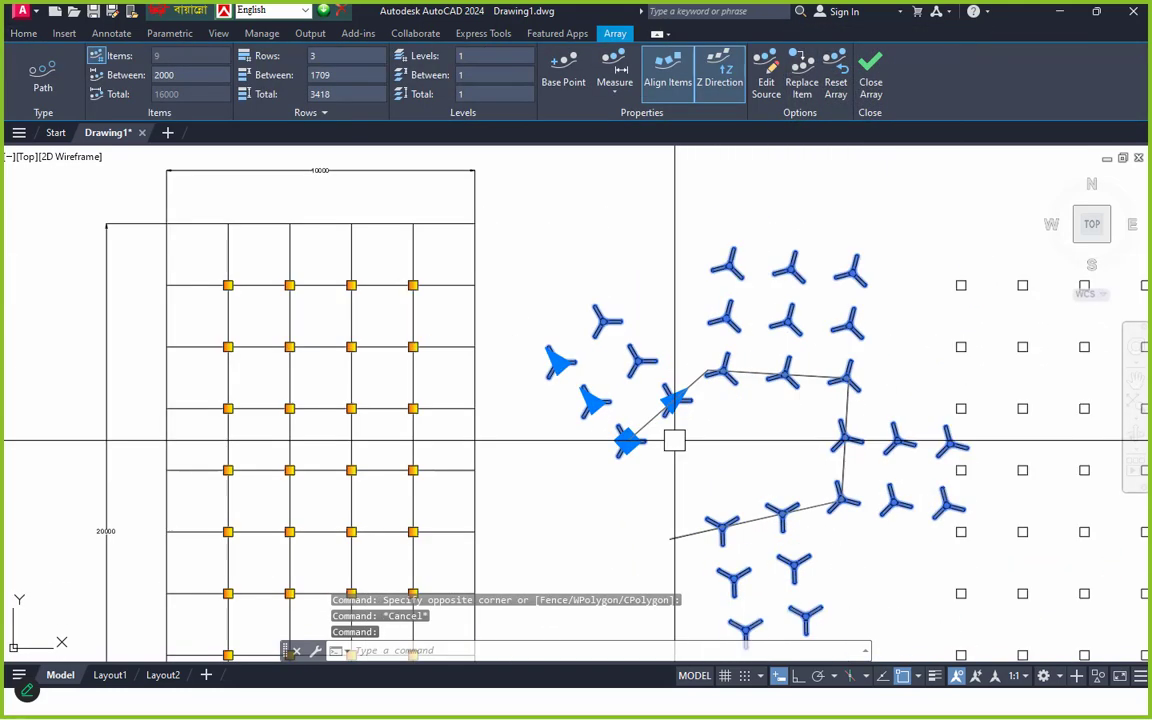
pyautogui.write('x')
pyautogui.press('Return')
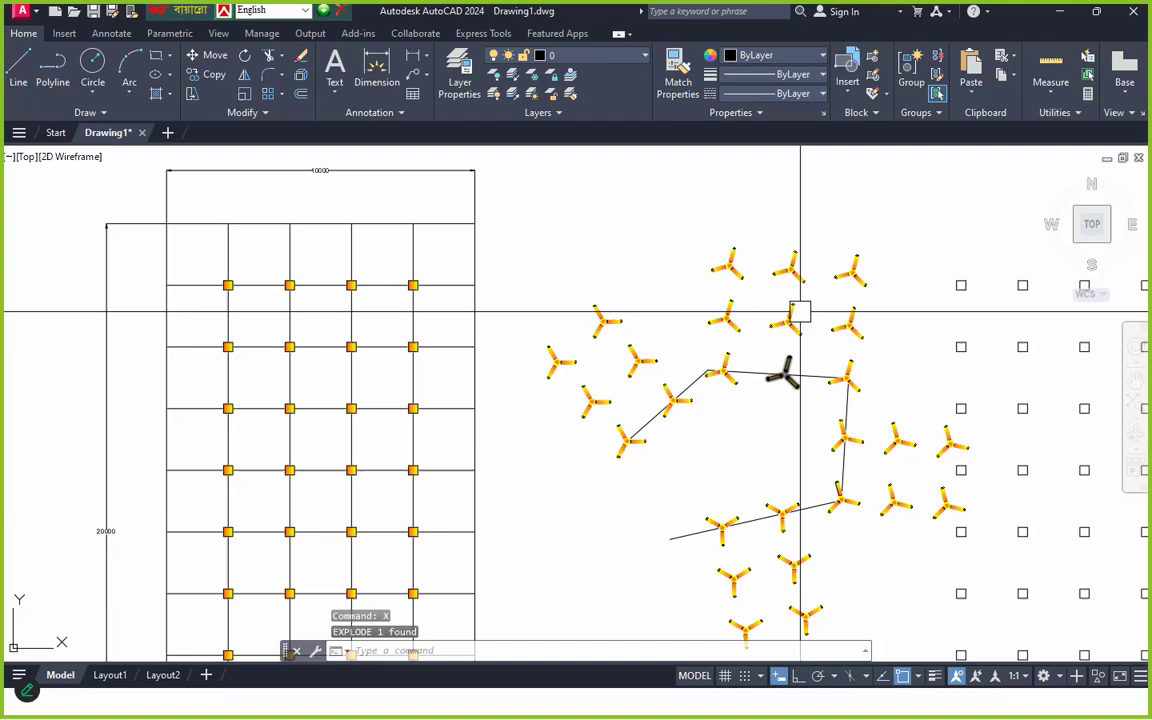
# - Select two fans in the middle row individually to check that they are separate objects
pyautogui.scroll(6, 811, 301)
pyautogui.click(807, 290)
pyautogui.click(607, 448)
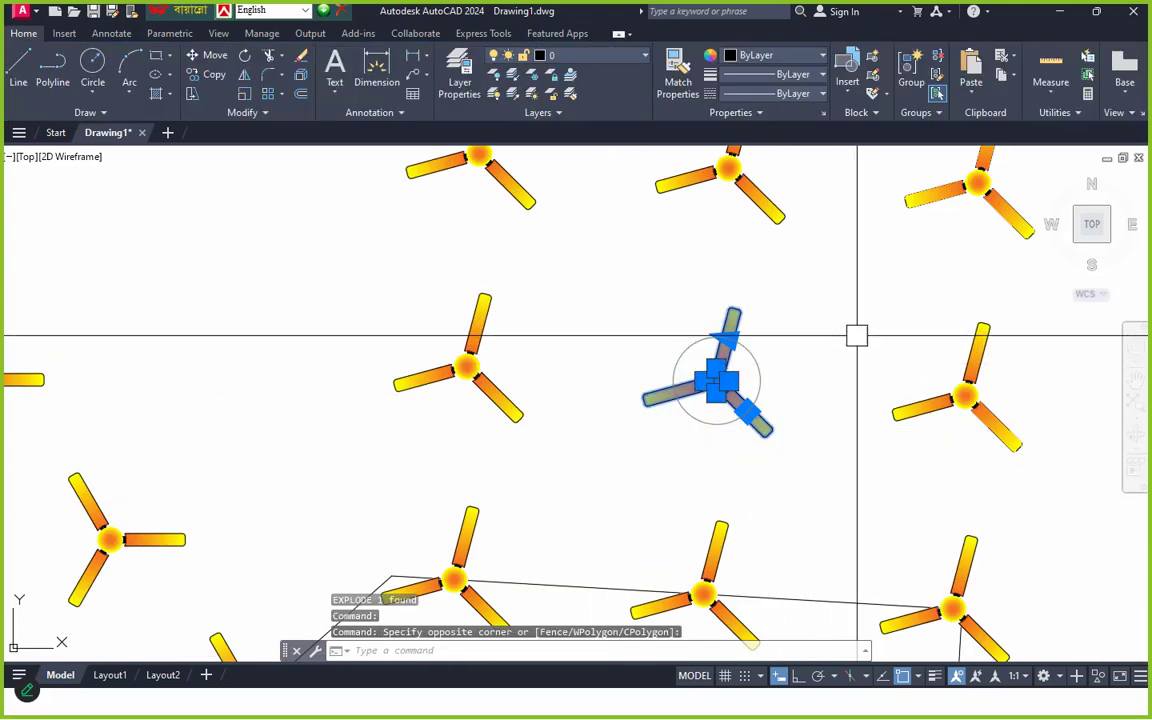
pyautogui.click(1010, 344)
pyautogui.click(874, 419)
pyautogui.press('Escape')
pyautogui.press('Escape')
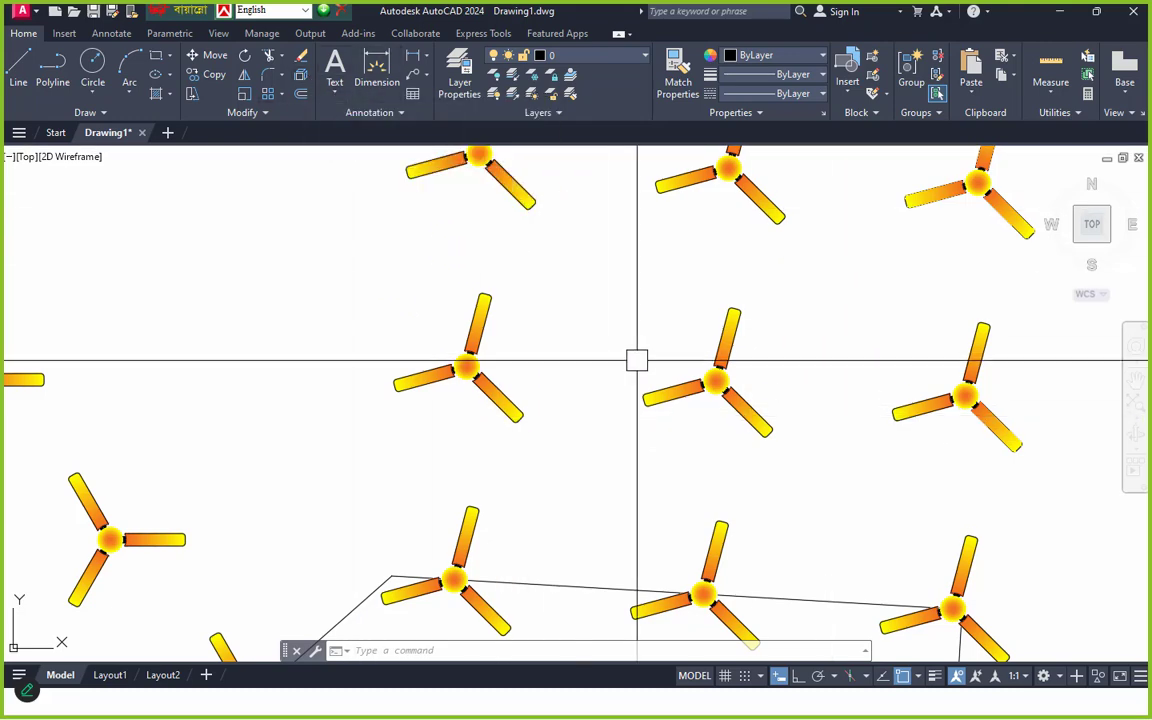
# - Review the exploded arrays and the available array types: rectangular, path and polar
pyautogui.scroll(-6, 637, 360)
pyautogui.scroll(2, 610, 452)
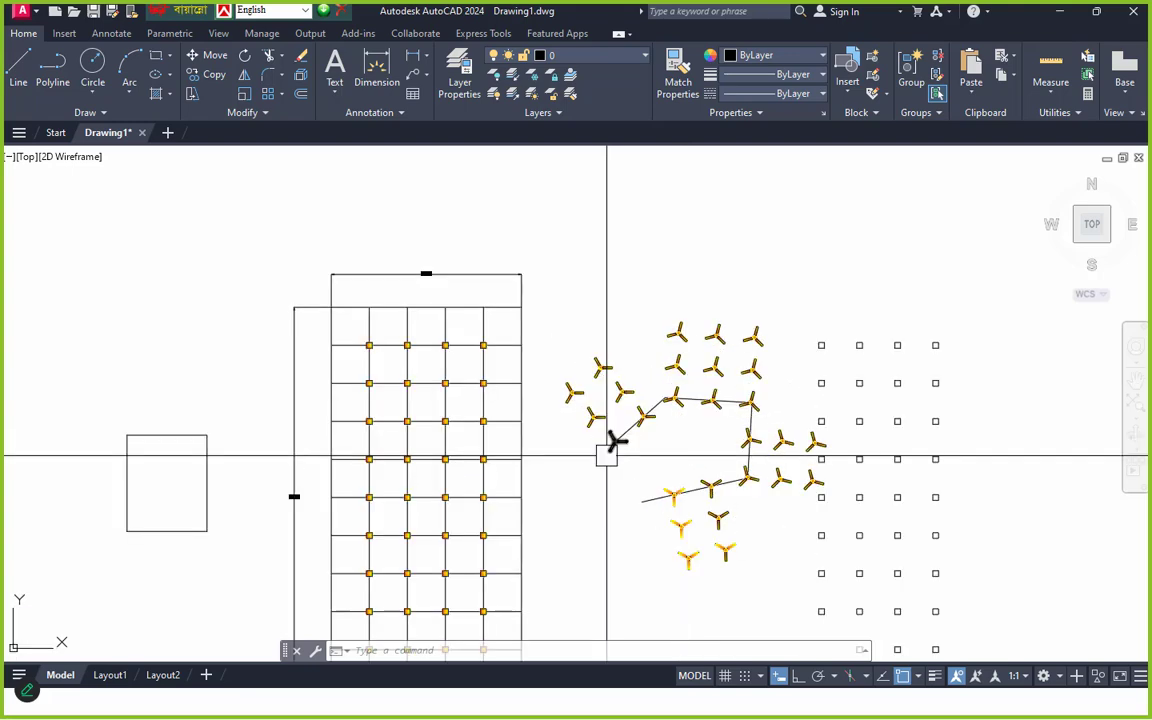
pyautogui.scroll(4, 606, 457)
pyautogui.scroll(-2, 596, 381)
pyautogui.scroll(-3, 596, 381)
pyautogui.moveTo(596, 381)
pyautogui.mouseDown(button='middle')
pyautogui.moveTo(649, 420)
pyautogui.moveTo(659, 450)
pyautogui.mouseUp(button='middle')
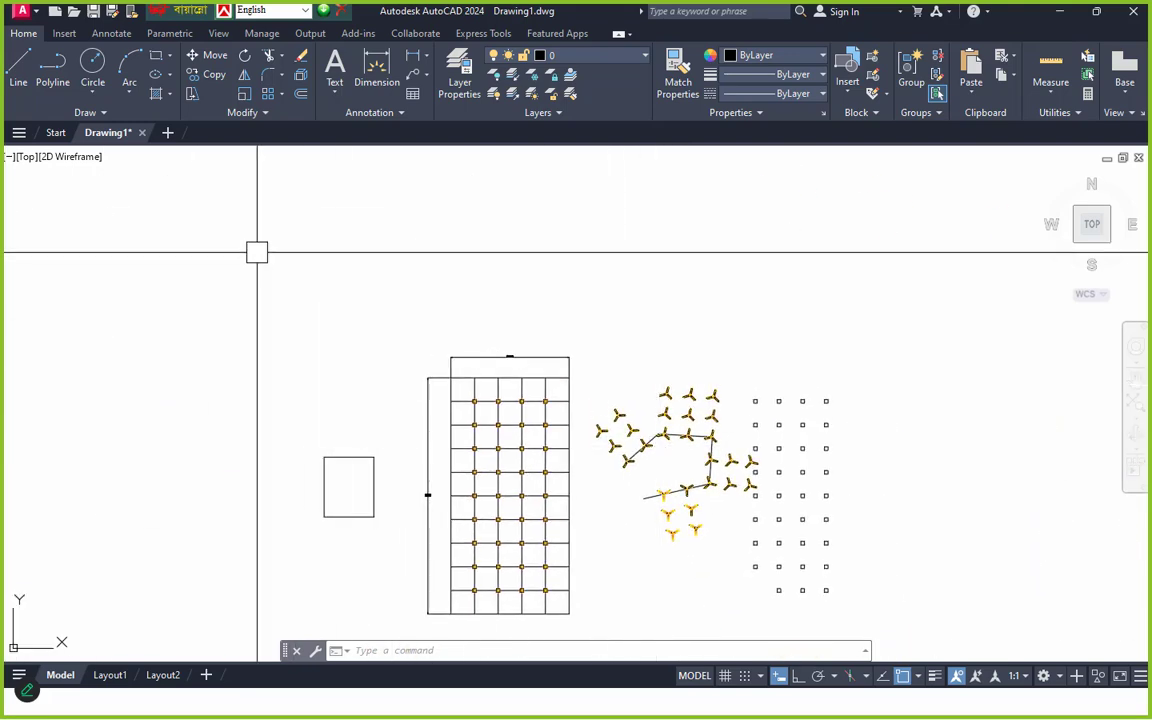
pyautogui.click(282, 96)
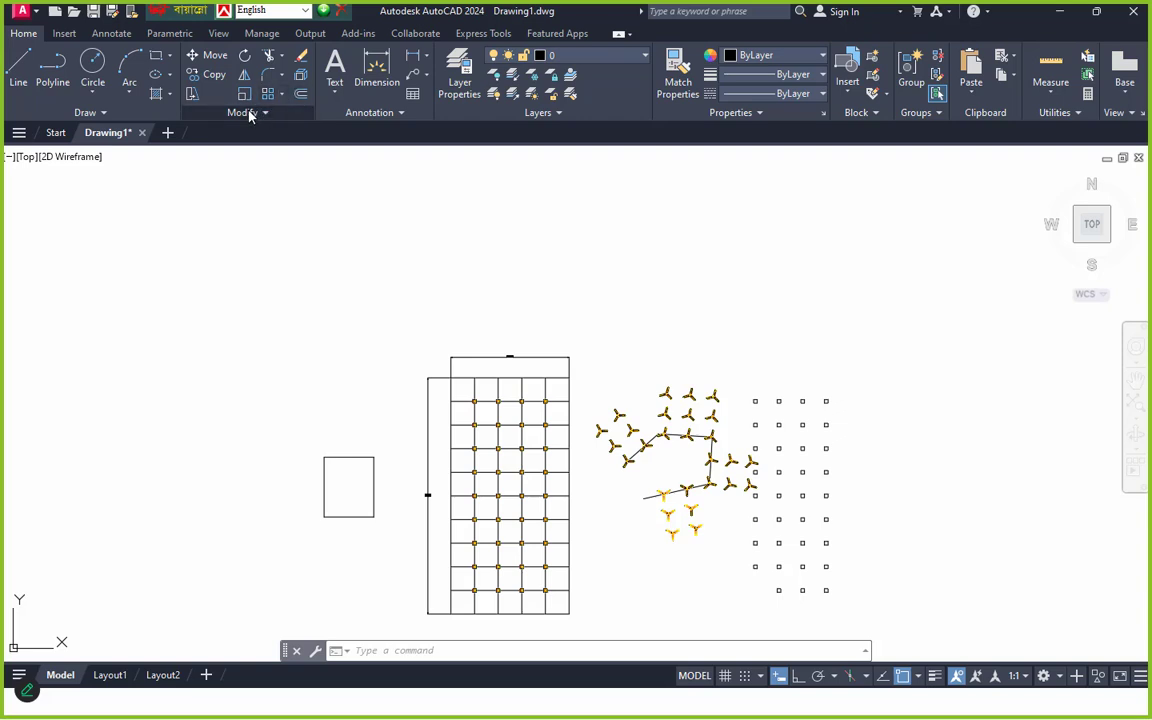
pyautogui.click(252, 113)
pyautogui.click(282, 95)
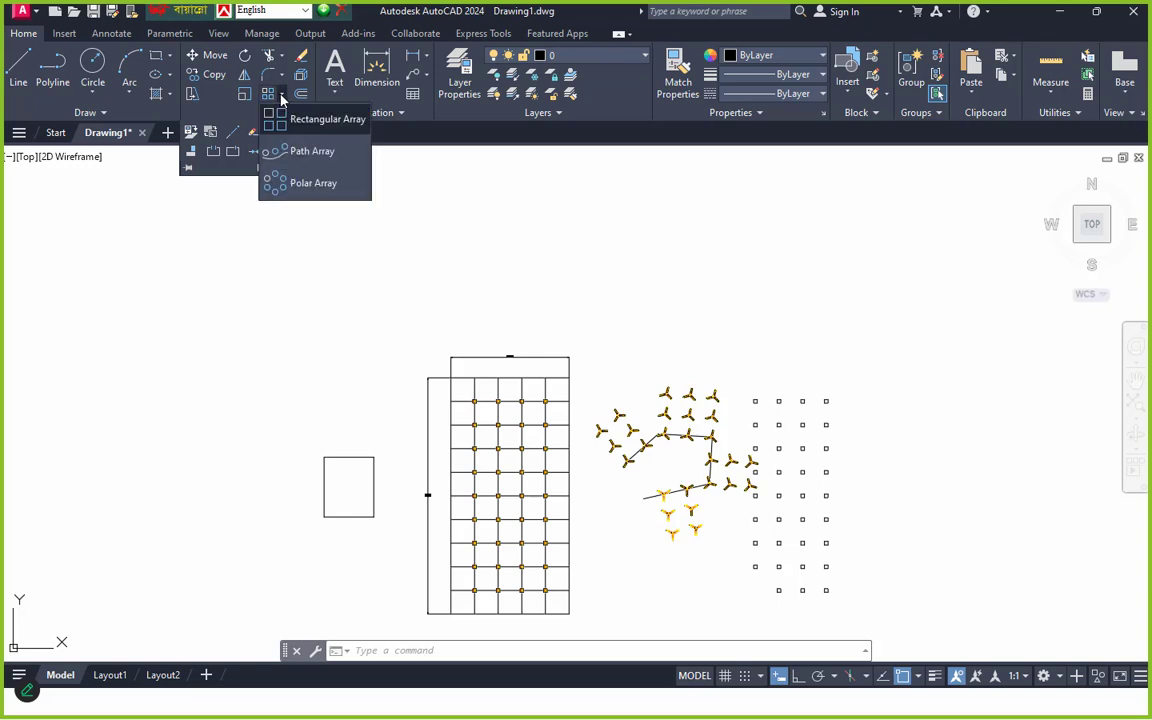
pyautogui.click(282, 97)
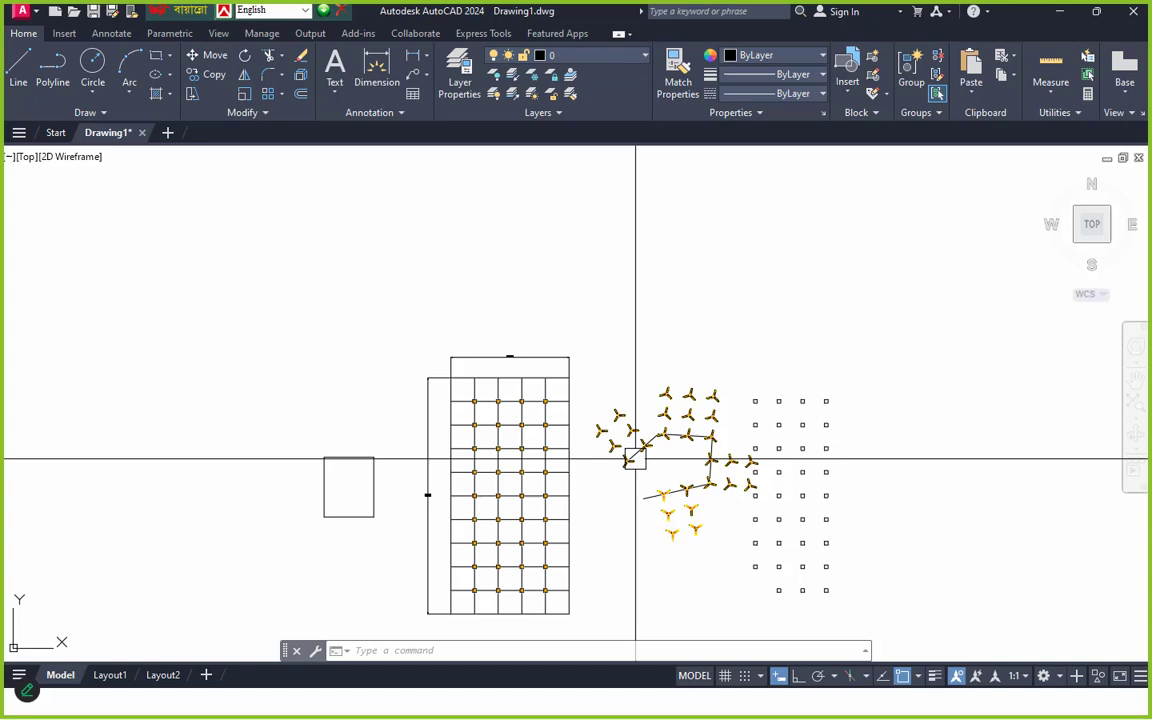
pyautogui.write('AR')
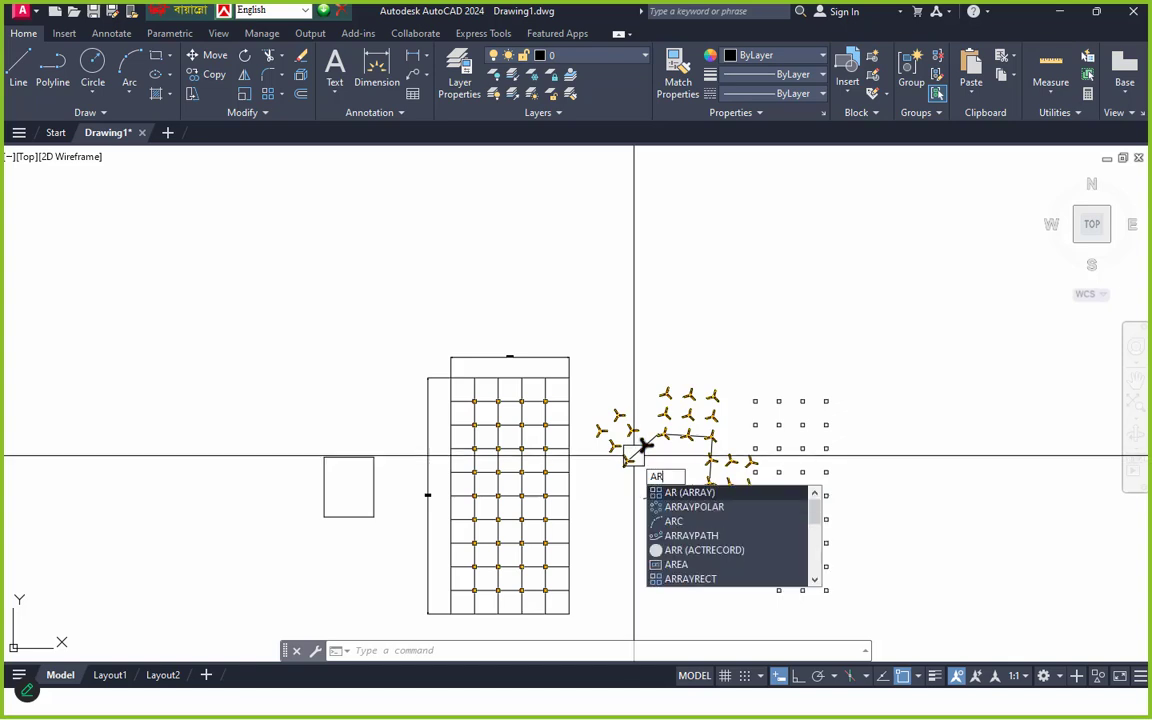
pyautogui.press('Return')
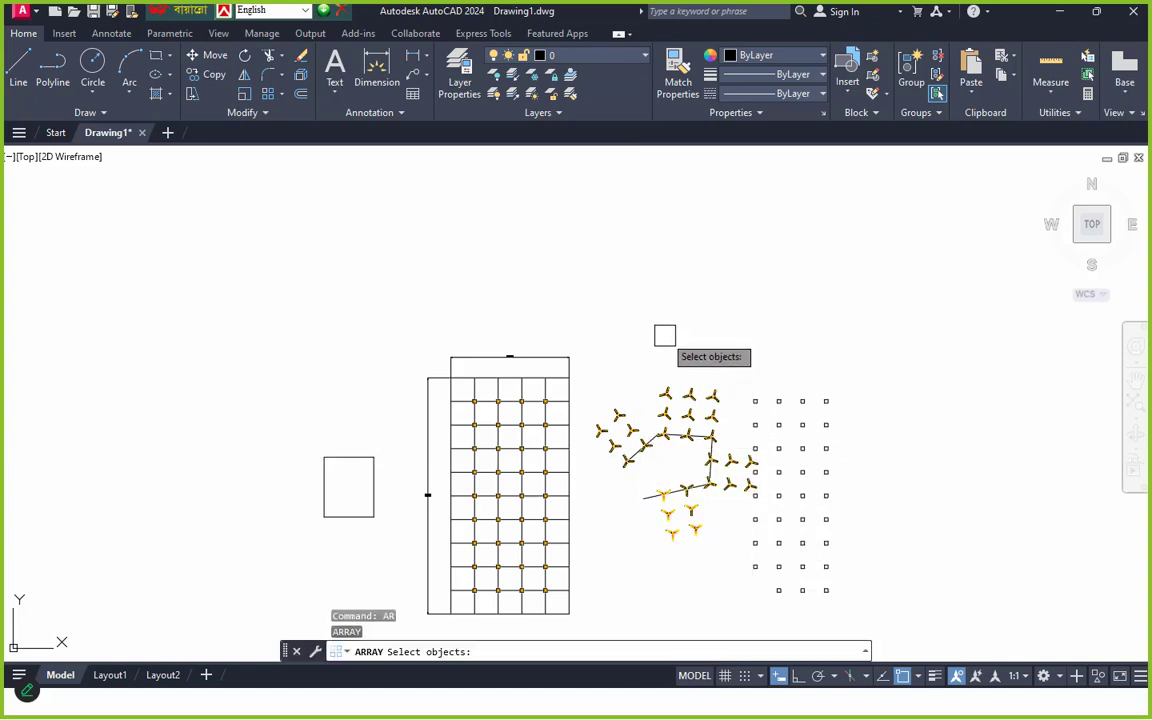
pyautogui.press('Escape')
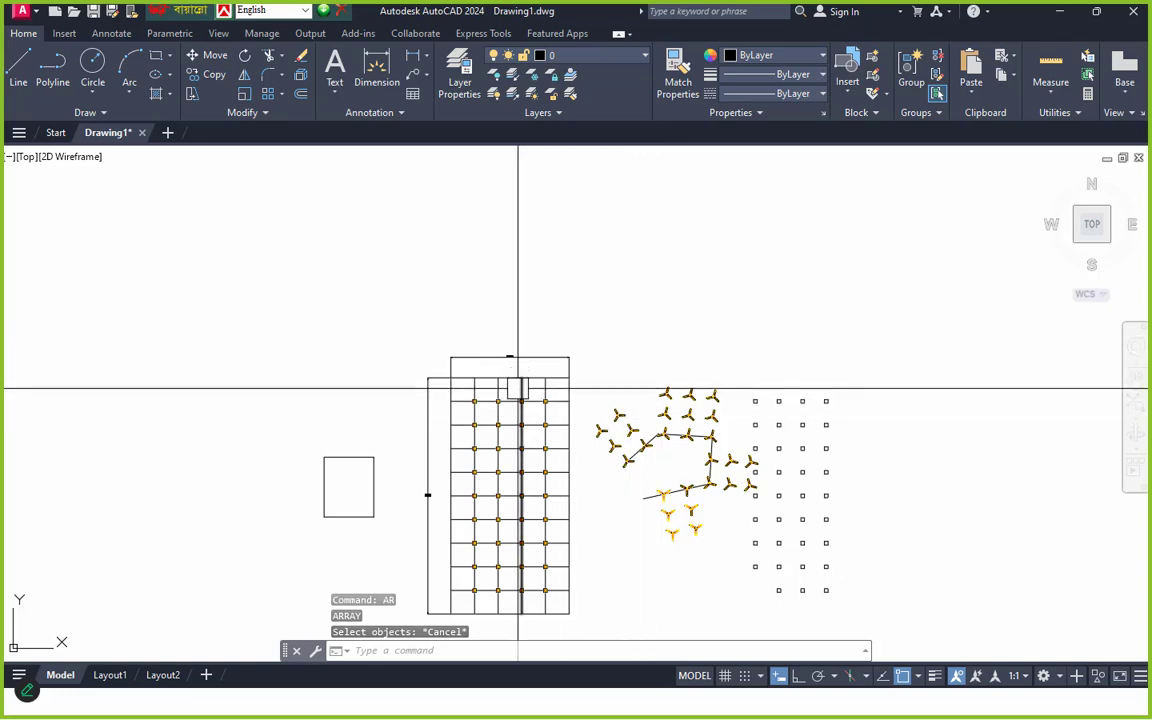
pyautogui.press('Escape')
pyautogui.press('Escape')
pyautogui.press('Escape')
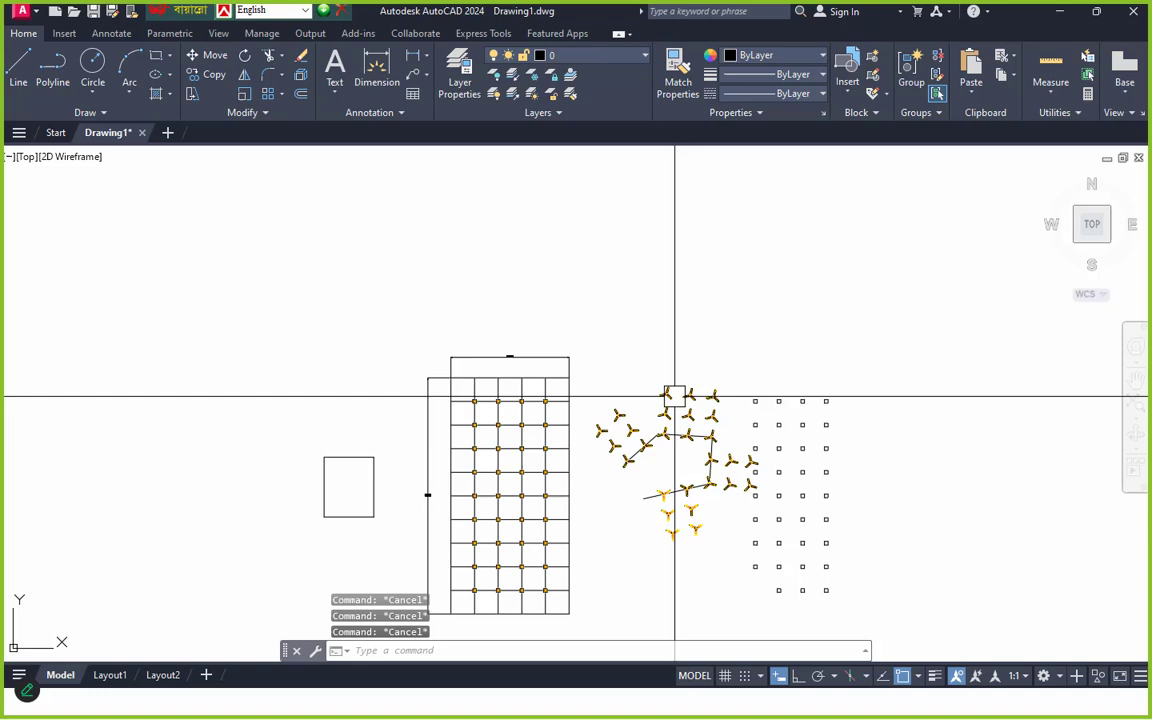
# - Create an associative rectangular array of the upper-right gradient square in the column grid, with 4 columns and 3 rows
pyautogui.scroll(5, 636, 394)
pyautogui.click(744, 475)
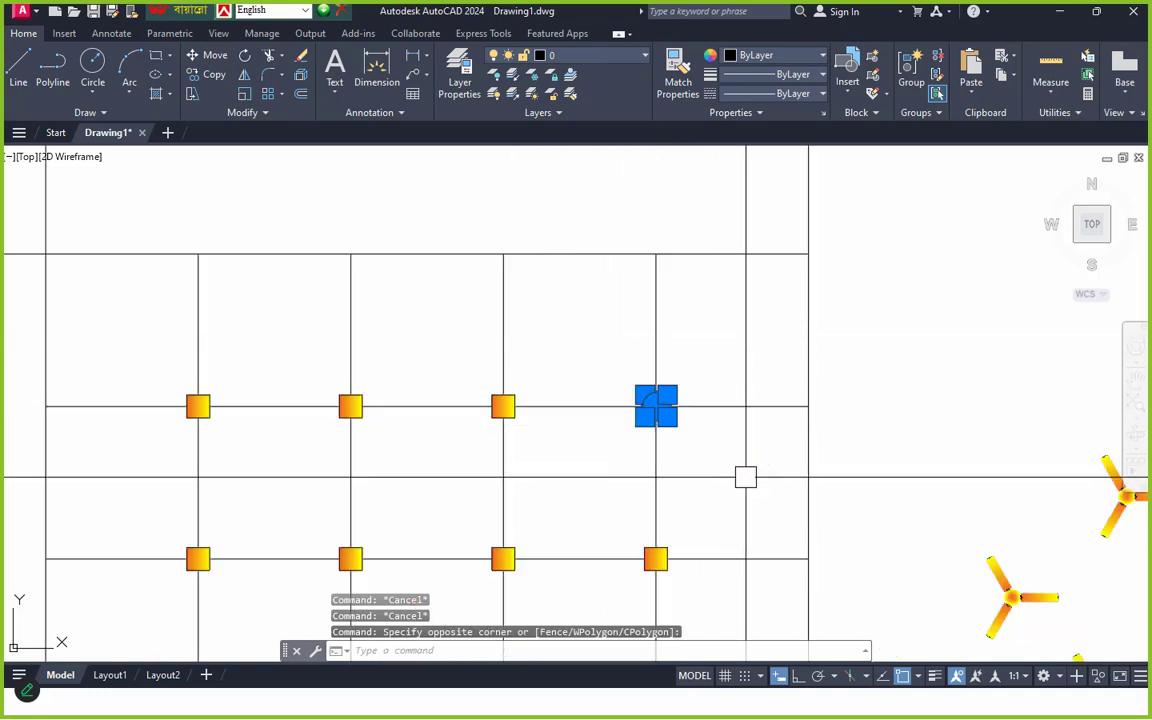
pyautogui.write('AR')
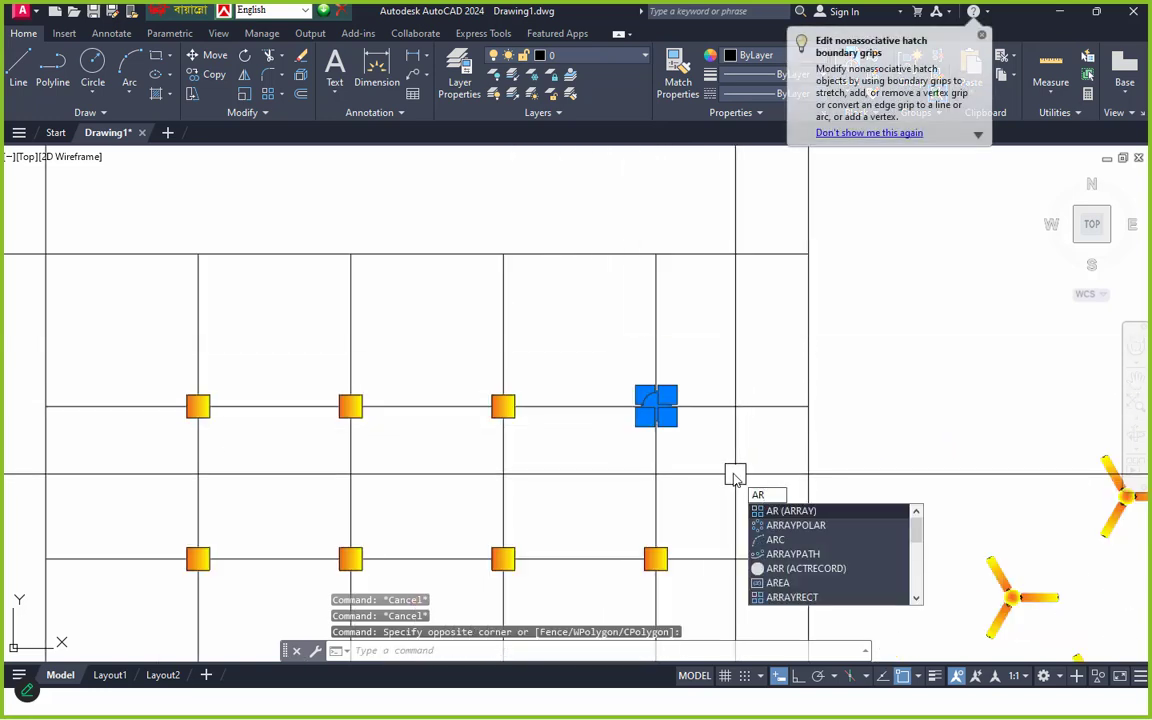
pyautogui.press('Return')
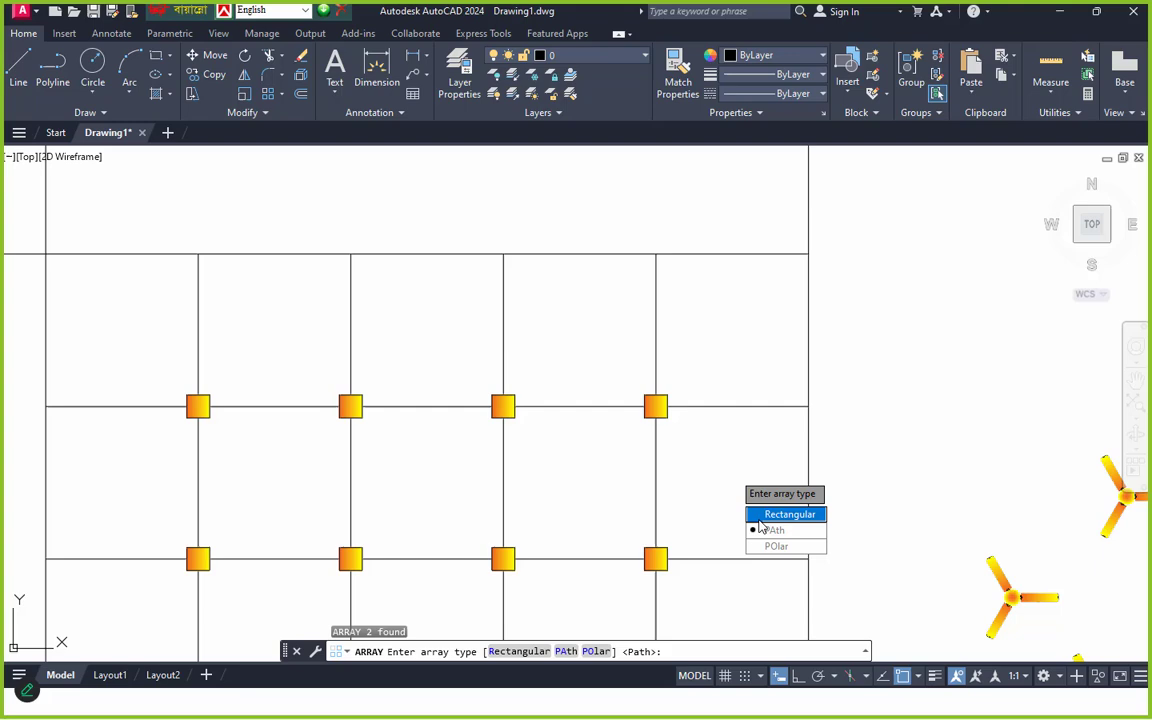
pyautogui.click(770, 515)
pyautogui.scroll(6, 703, 366)
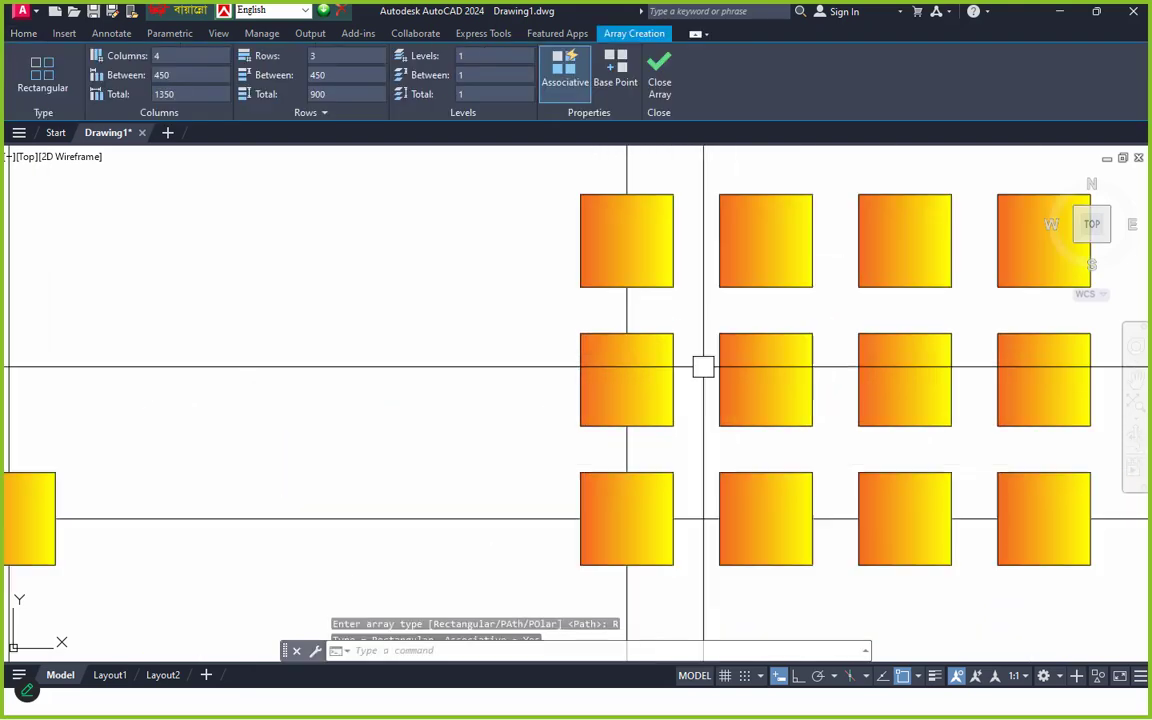
pyautogui.press('Escape')
# - Set both the column spacing and the row spacing of the new rectangular array to 3000
pyautogui.scroll(-3, 687, 348)
pyautogui.click(728, 353)
pyautogui.scroll(1, 675, 366)
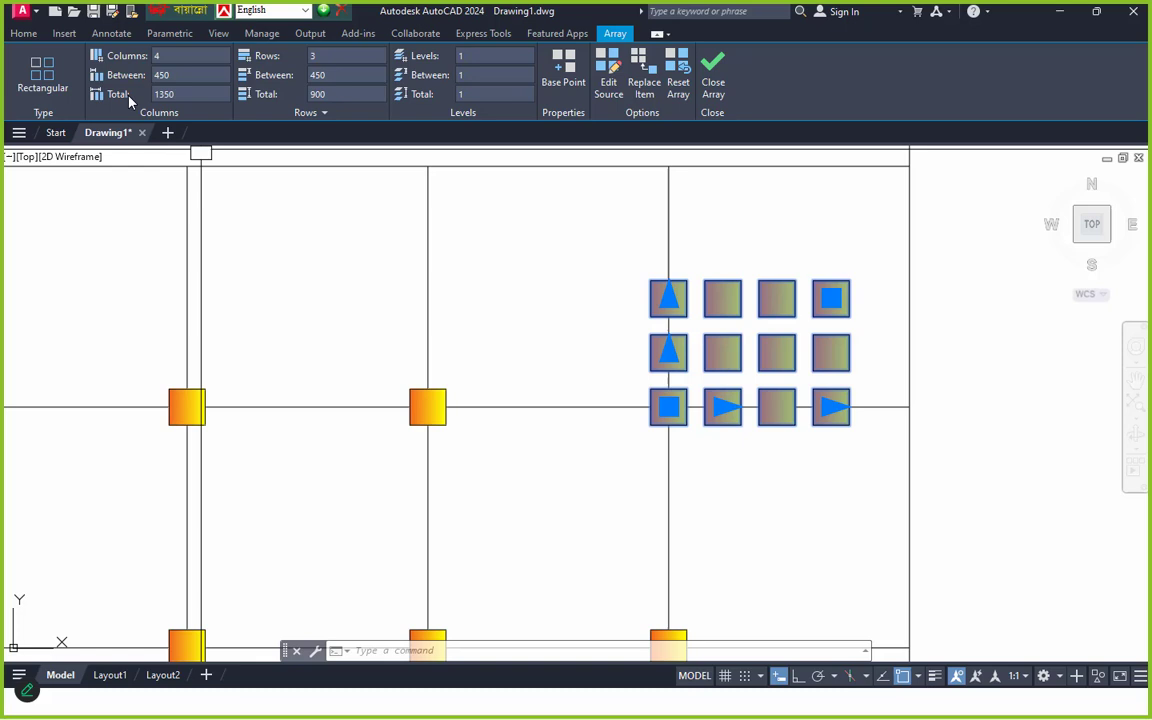
pyautogui.click(184, 80)
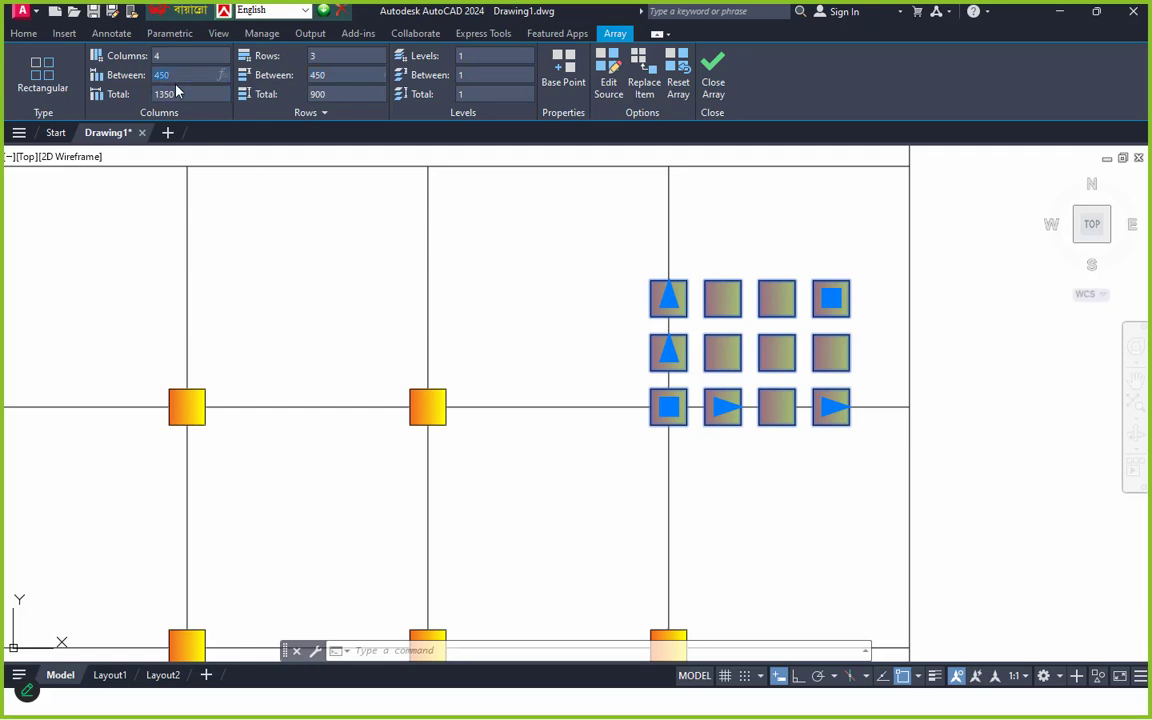
pyautogui.write('3')
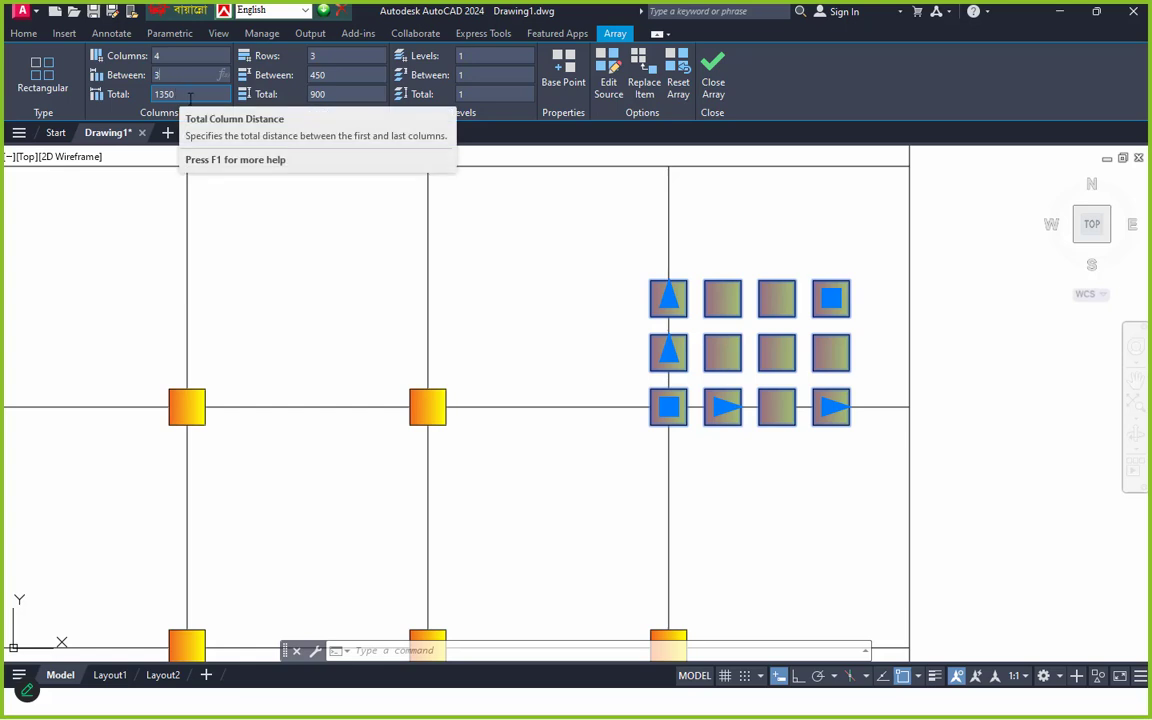
pyautogui.write('9000')
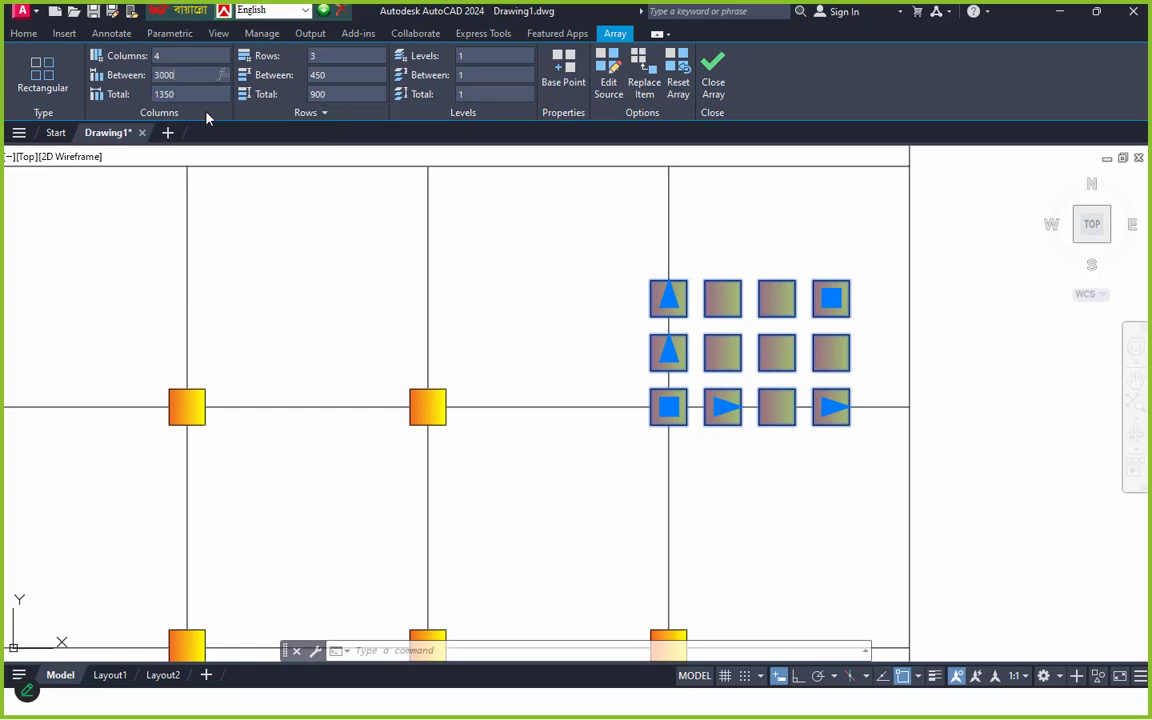
pyautogui.moveTo(338, 76); pyautogui.dragTo(259, 78)
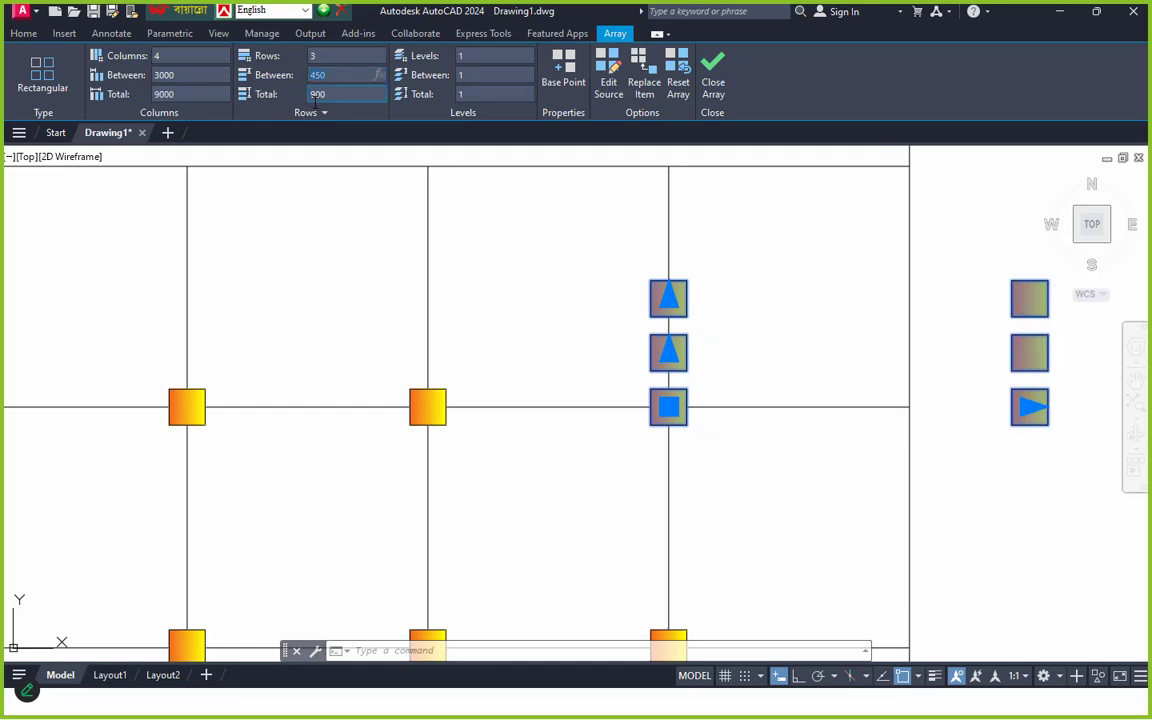
pyautogui.write('3000')
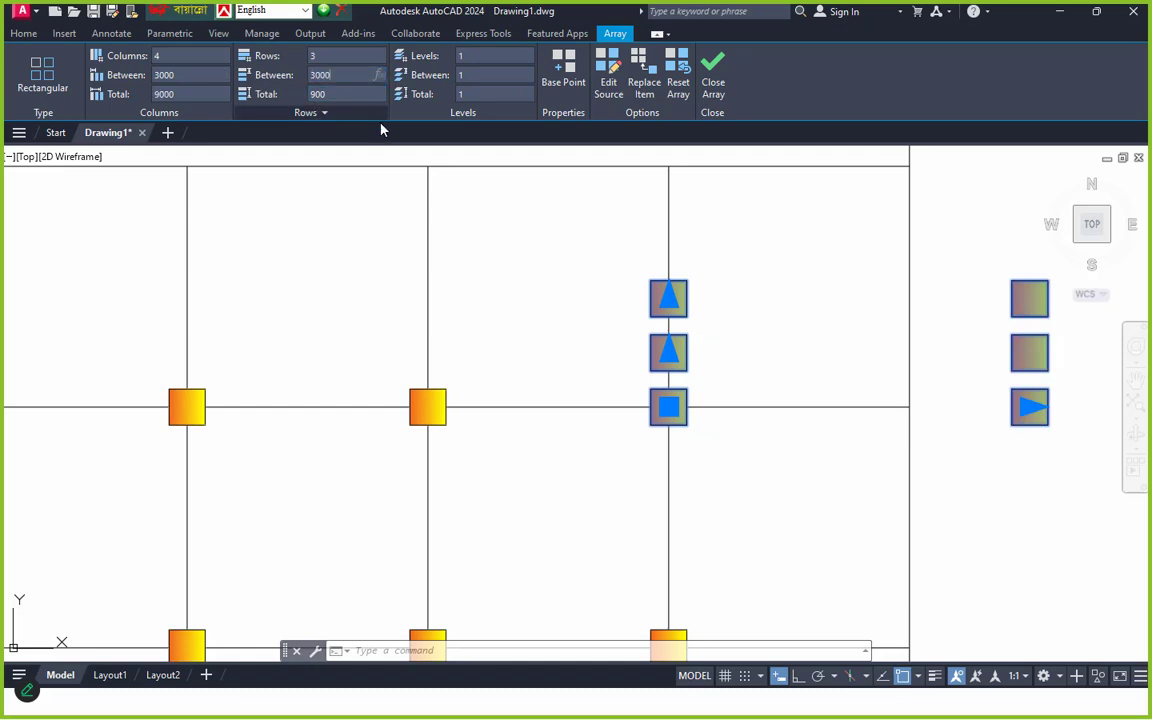
pyautogui.press('Return')
# - Increase the rectangular array to 10 columns and 10 rows
pyautogui.scroll(-5, 593, 397)
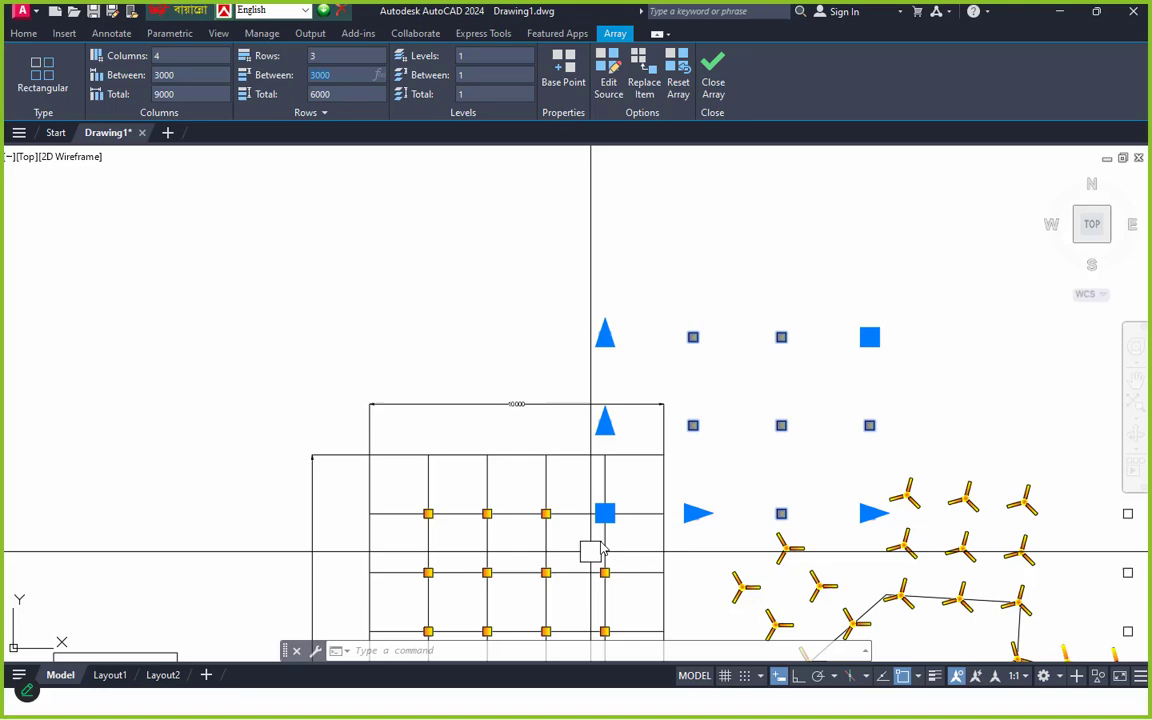
pyautogui.scroll(4, 575, 385)
pyautogui.scroll(-4, 548, 360)
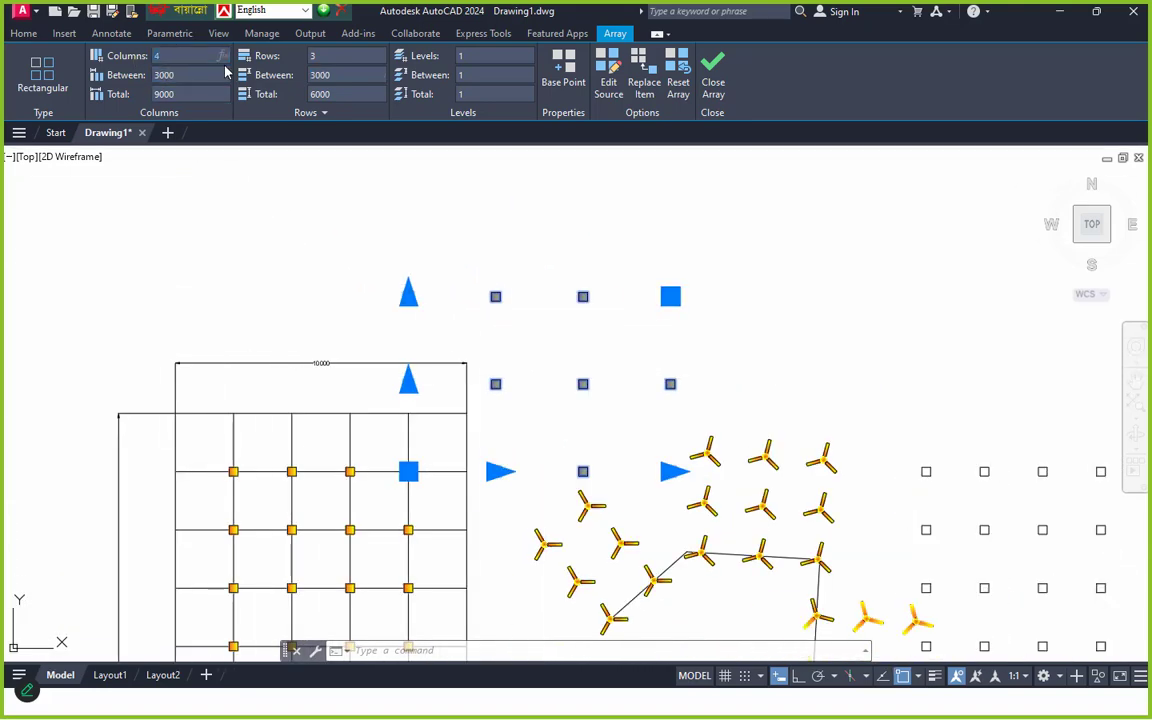
pyautogui.write('100')
pyautogui.press('BackSpace')
pyautogui.click(313, 57)
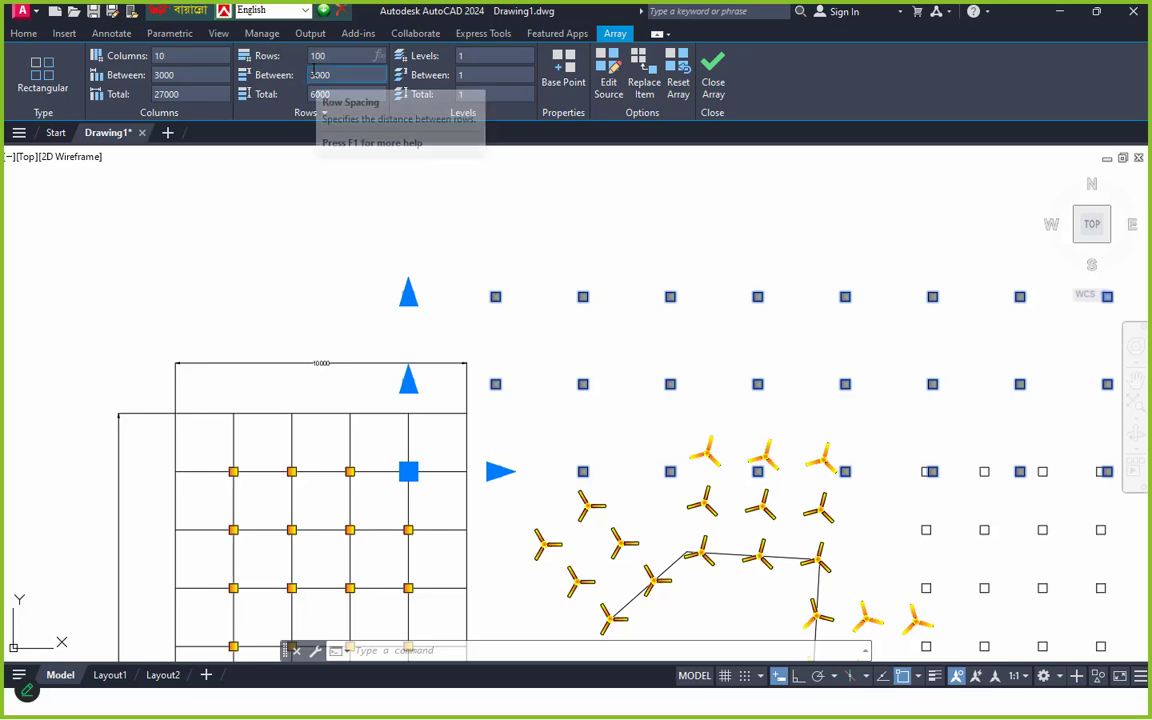
pyautogui.press('BackSpace')
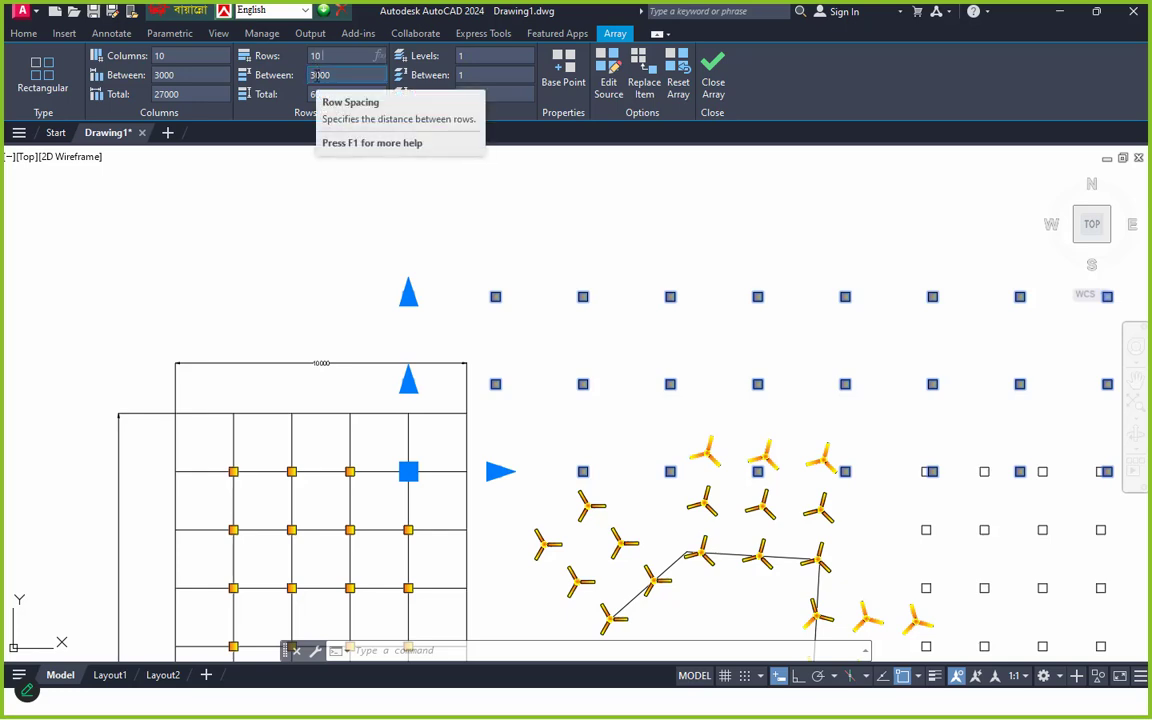
pyautogui.click(636, 253)
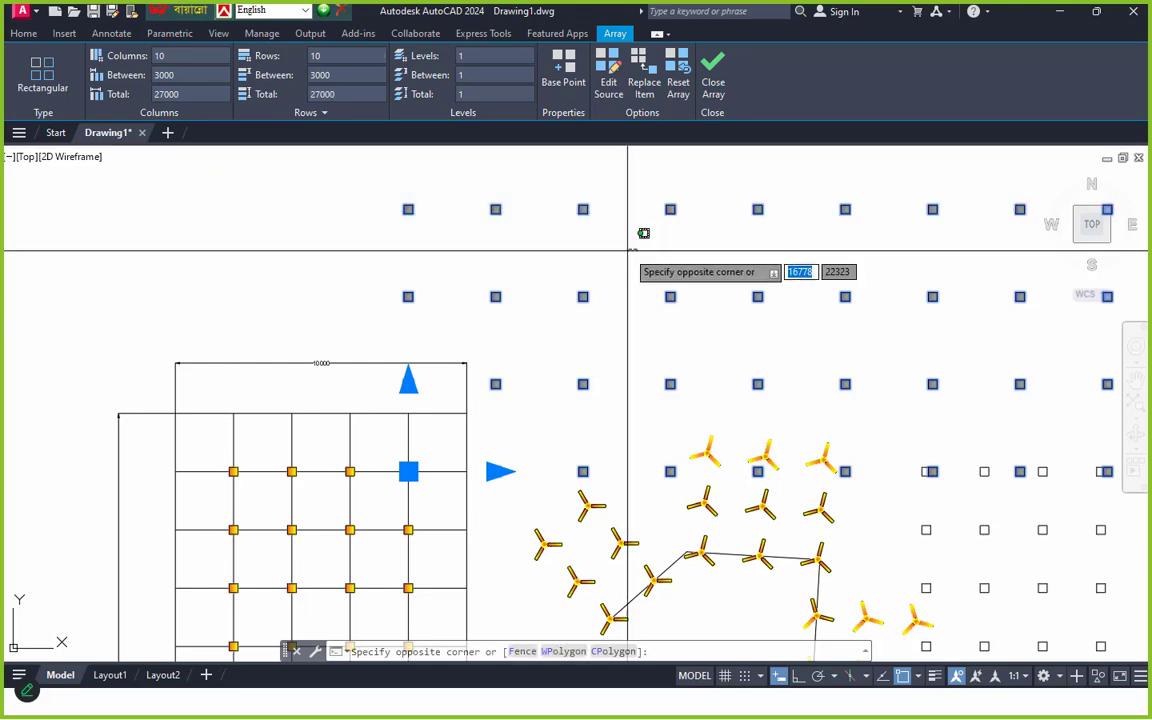
pyautogui.scroll(-6, 576, 337)
pyautogui.press('Escape')
# - Move the 10 by 10 array of gradient squares to the empty area right of the other arrays
pyautogui.scroll(3, 672, 263)
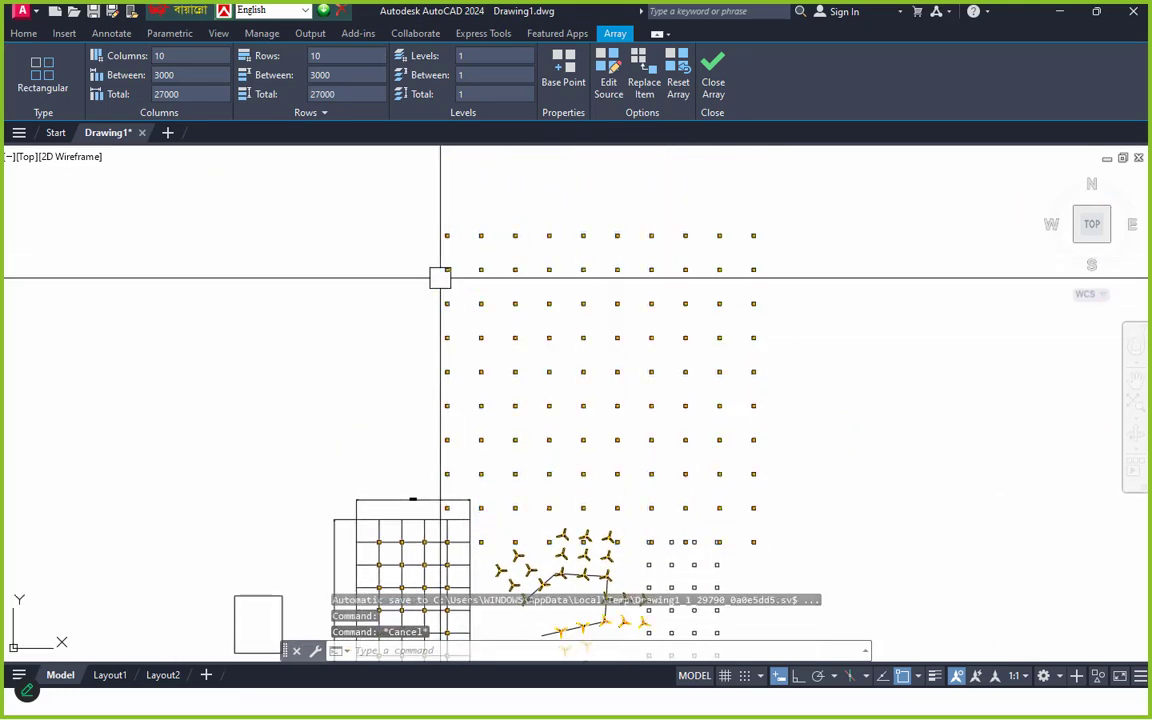
pyautogui.press('Escape')
pyautogui.click(539, 243)
pyautogui.click(507, 219)
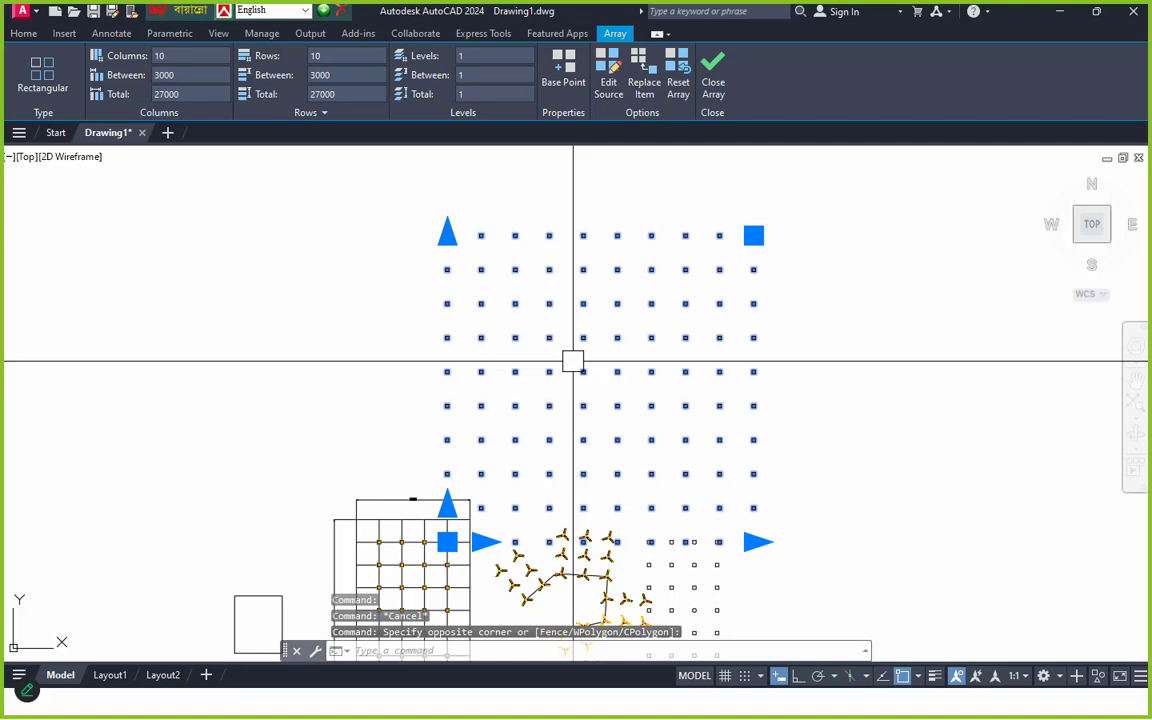
pyautogui.moveTo(571, 362); pyautogui.dragTo(596, 296, button='middle')
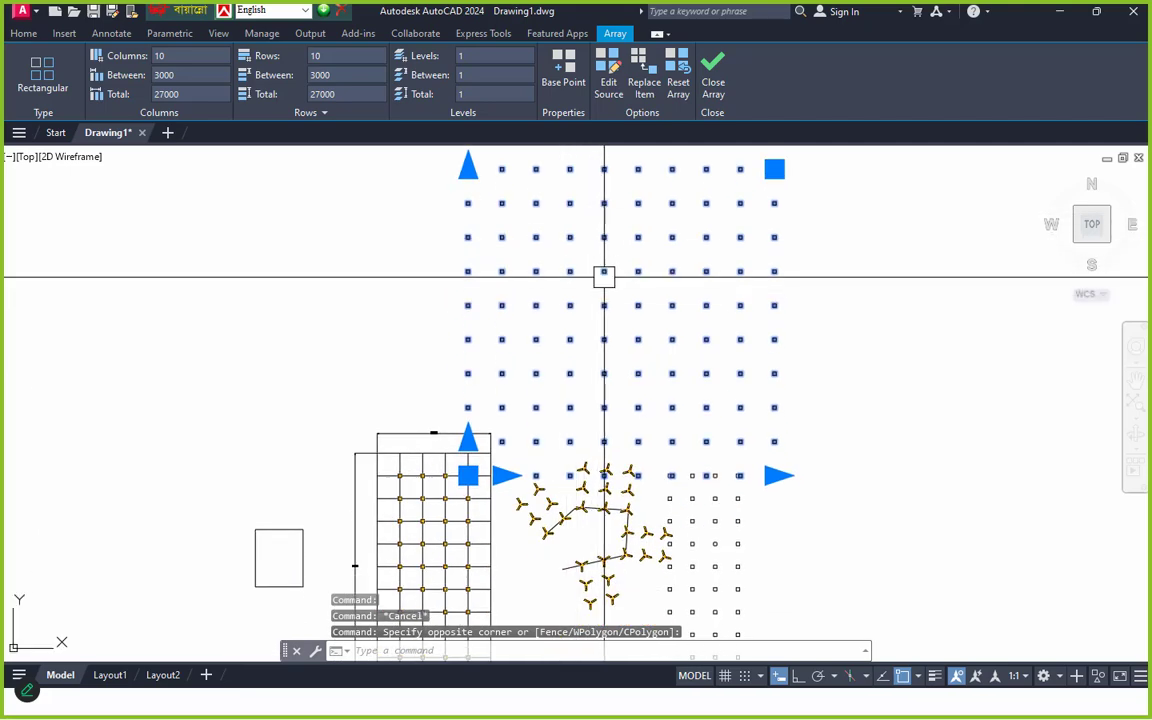
pyautogui.write('m')
pyautogui.press('Return')
pyautogui.click(503, 273)
pyautogui.scroll(-2, 345, 306)
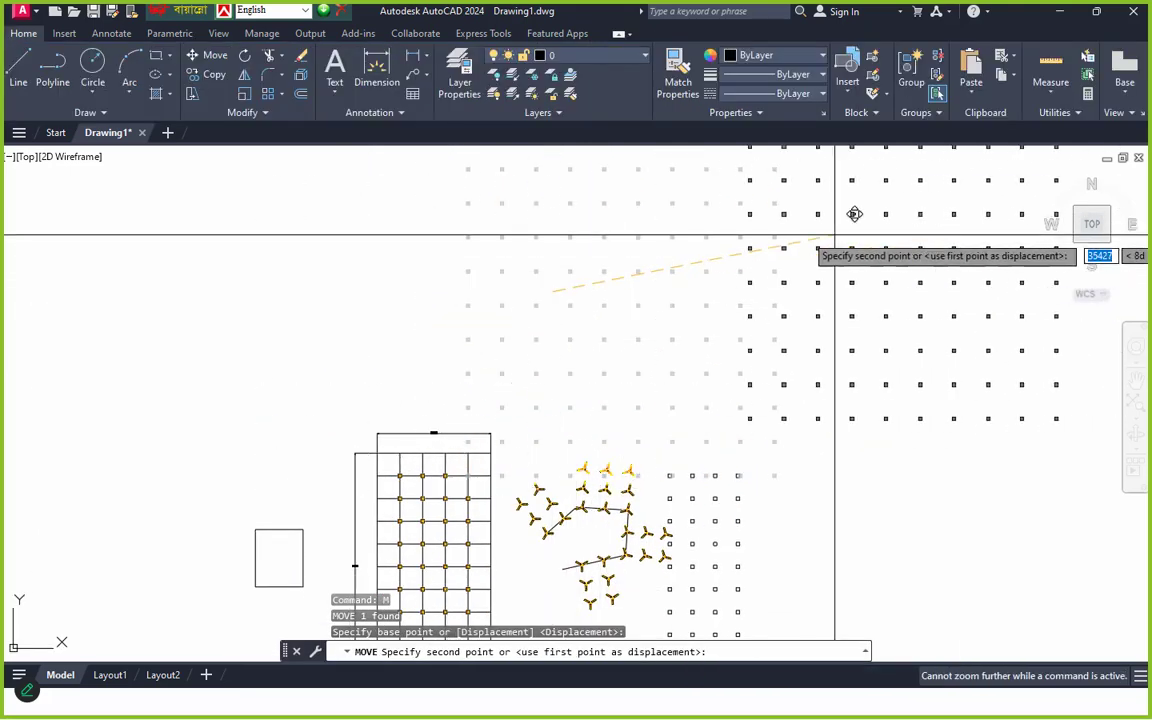
pyautogui.moveTo(537, 272); pyautogui.dragTo(170, 273, button='middle')
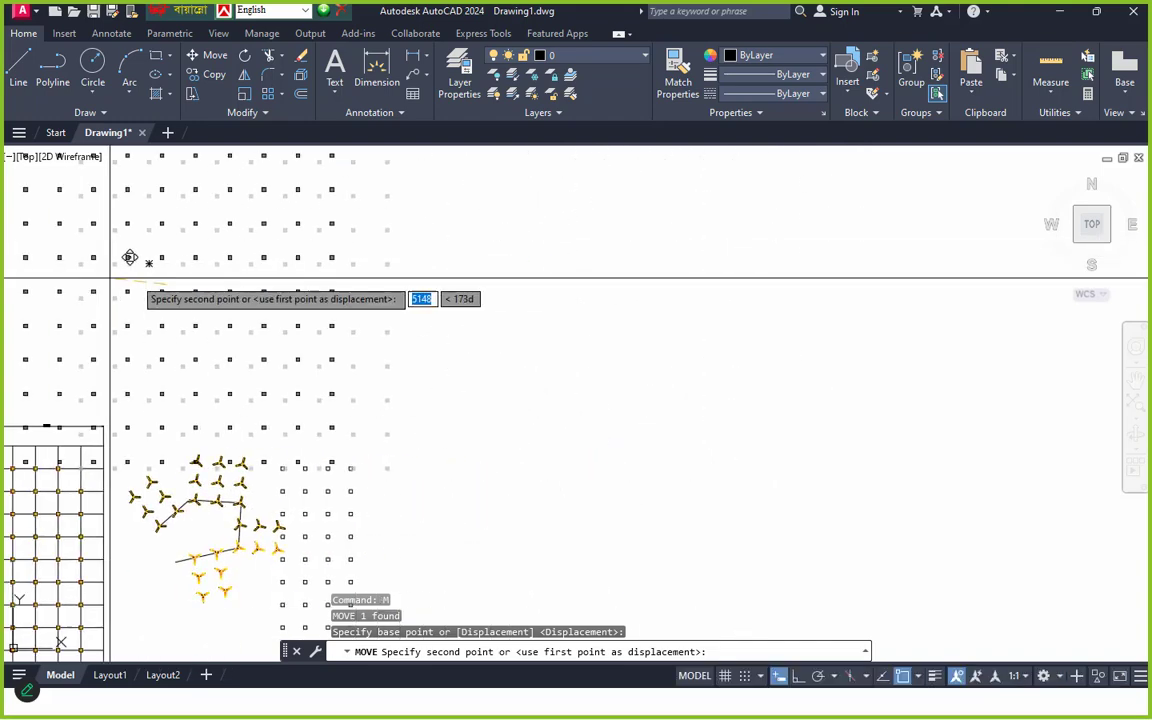
pyautogui.click(726, 265)
pyautogui.press('Escape')
# - Open the moved array's upper-left square for source editing and suppress the confirmation alert for future edits
pyautogui.click(808, 369)
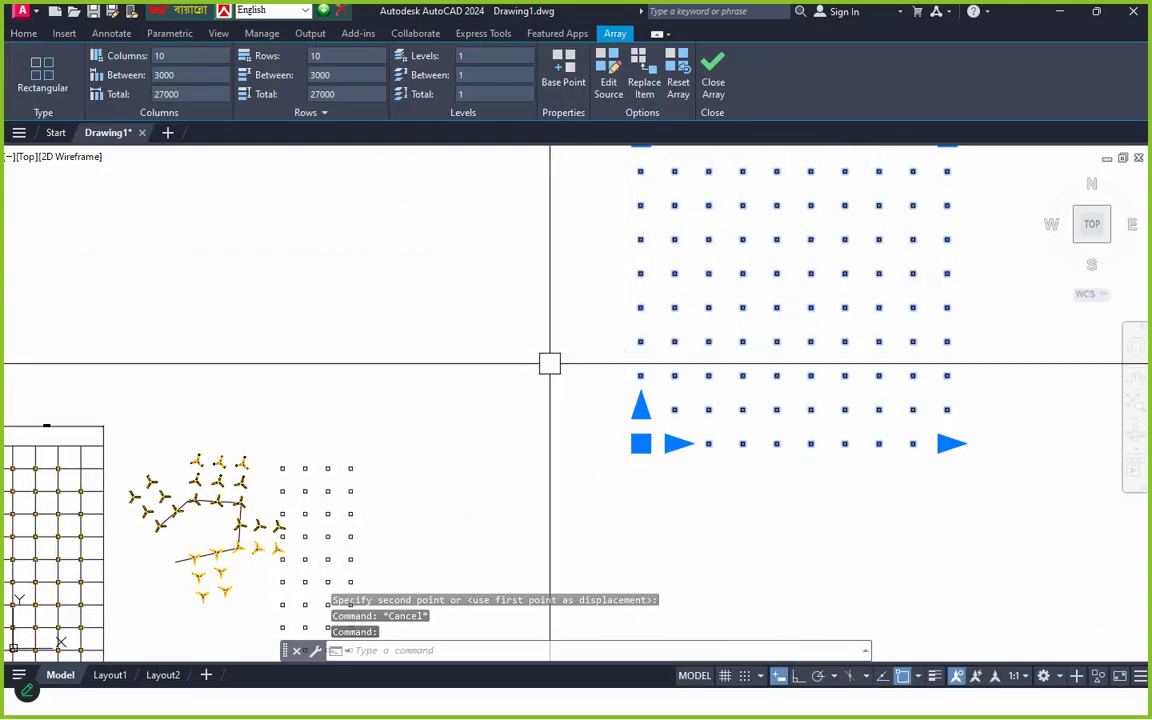
pyautogui.scroll(-6, 549, 363)
pyautogui.moveTo(663, 348); pyautogui.dragTo(668, 397, button='middle')
pyautogui.moveTo(711, 419); pyautogui.dragTo(650, 311, button='middle')
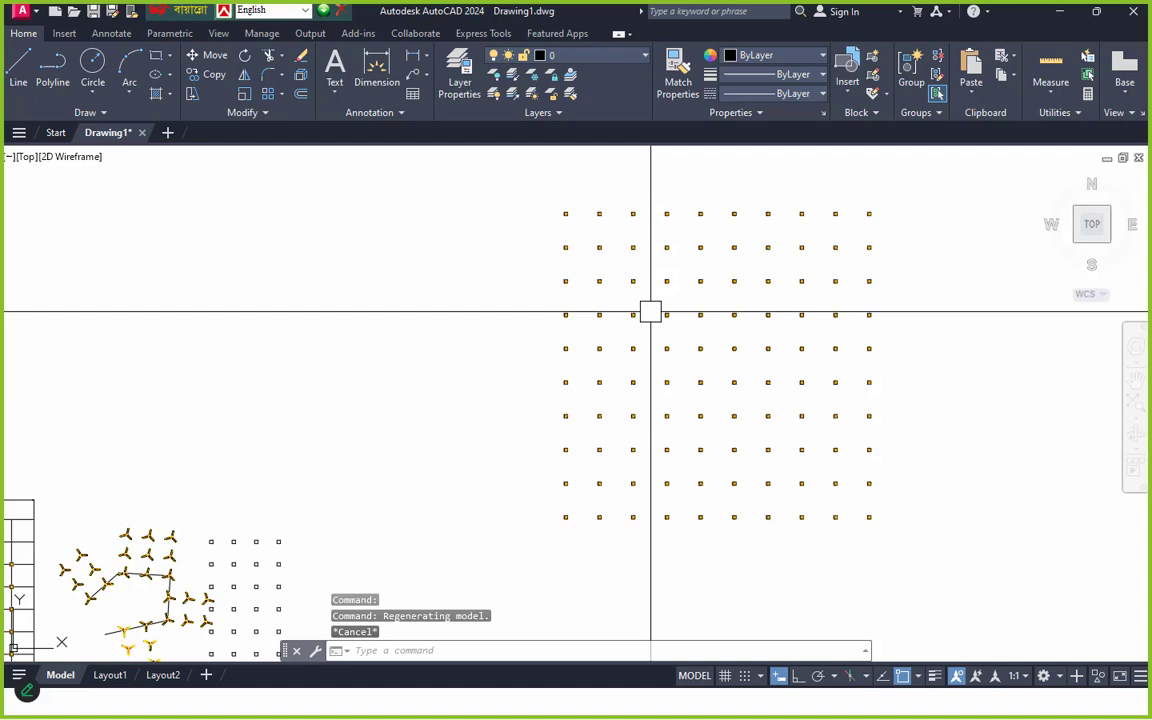
pyautogui.click(622, 324)
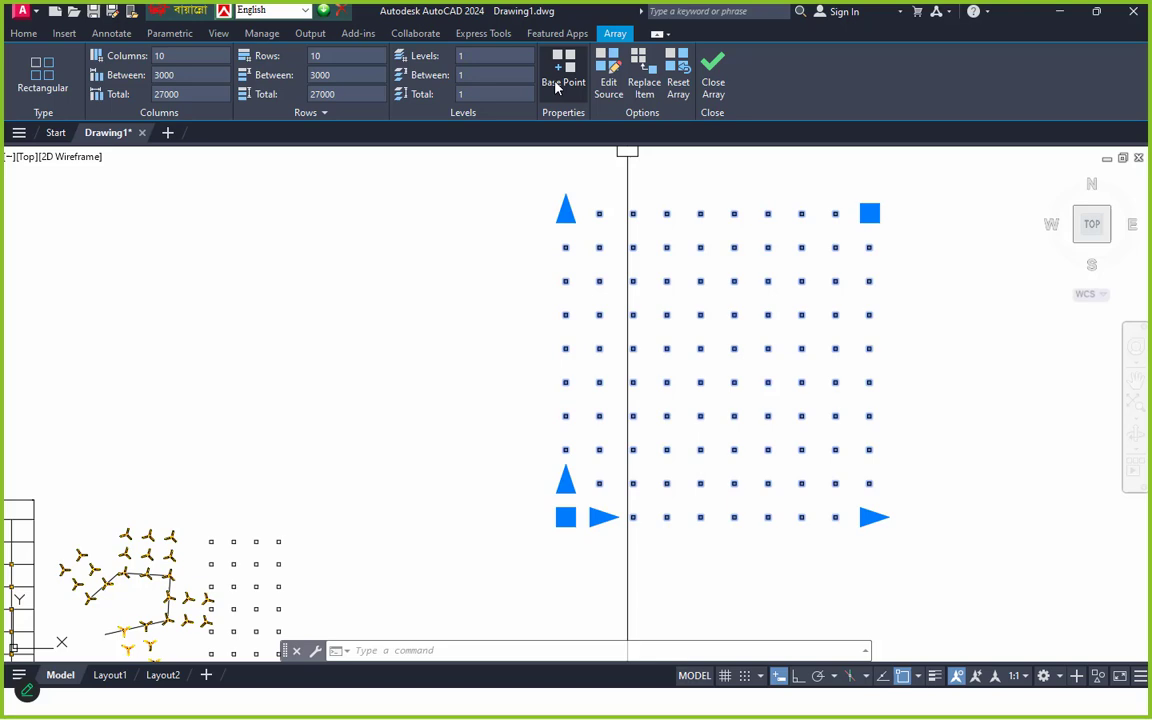
pyautogui.click(610, 85)
pyautogui.scroll(5, 588, 213)
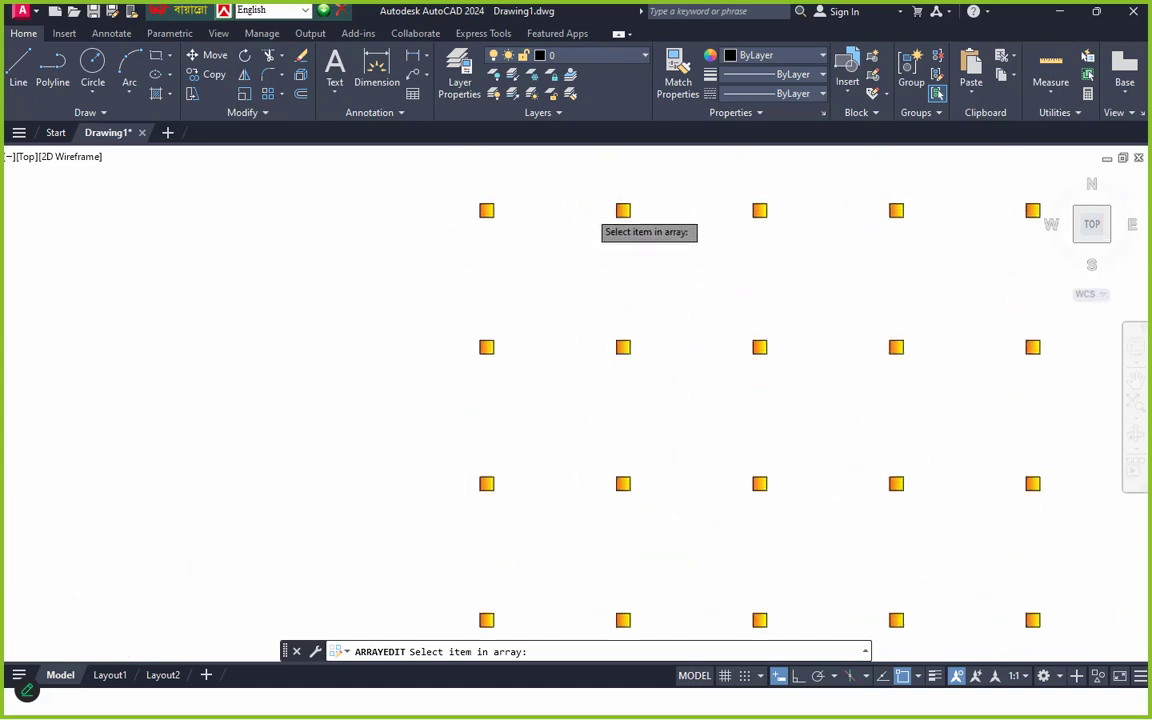
pyautogui.click(487, 211)
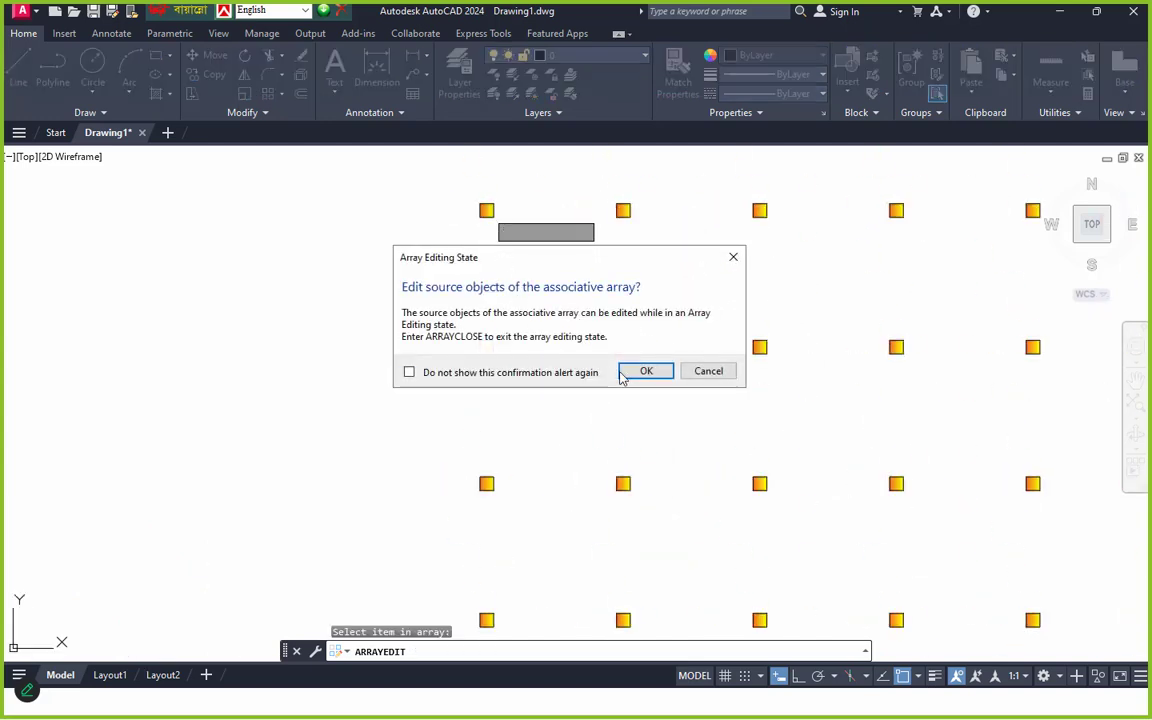
pyautogui.click(409, 372)
pyautogui.click(658, 372)
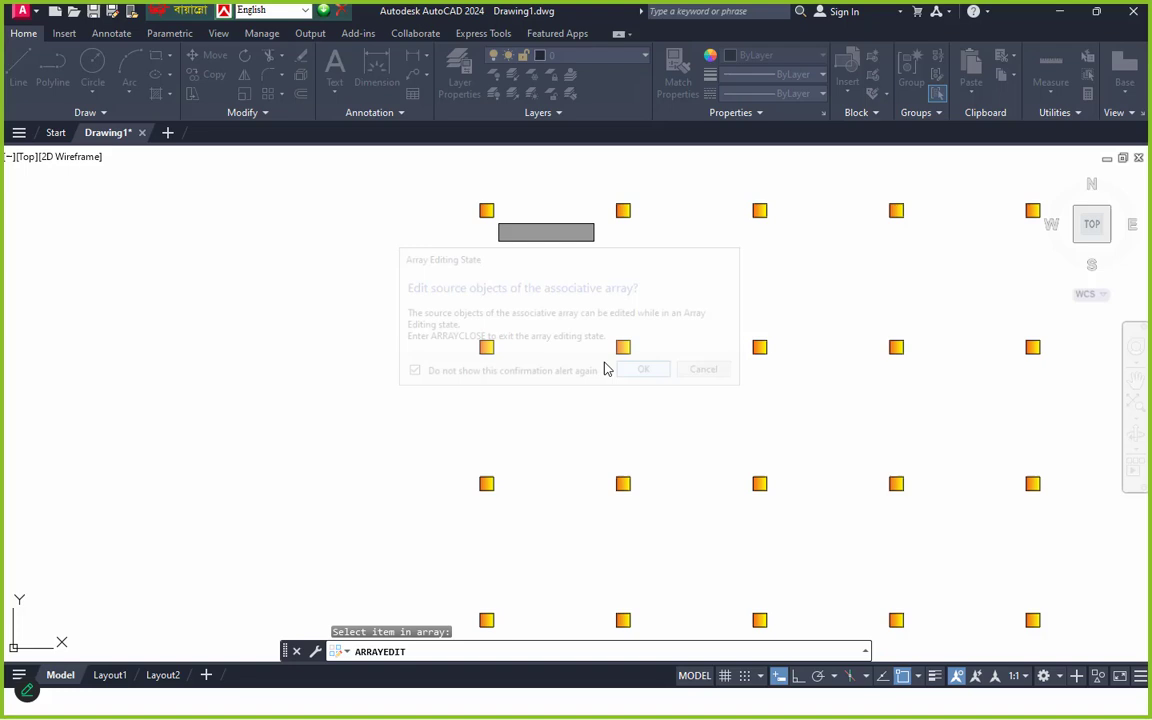
pyautogui.scroll(2, 522, 246)
pyautogui.moveTo(488, 165); pyautogui.dragTo(550, 387, button='middle')
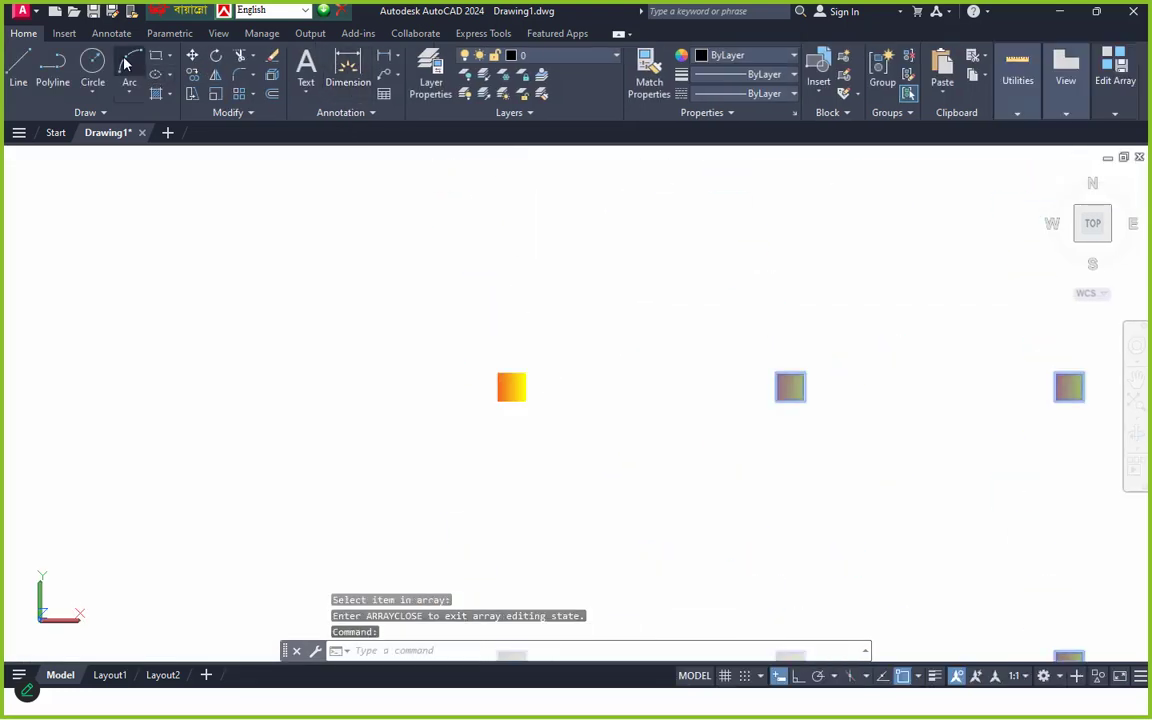
# - Draw a line from the source square's lower-left corner to its upper-right corner and back beyond the lower-left side, and save the array changes
pyautogui.click(18, 62)
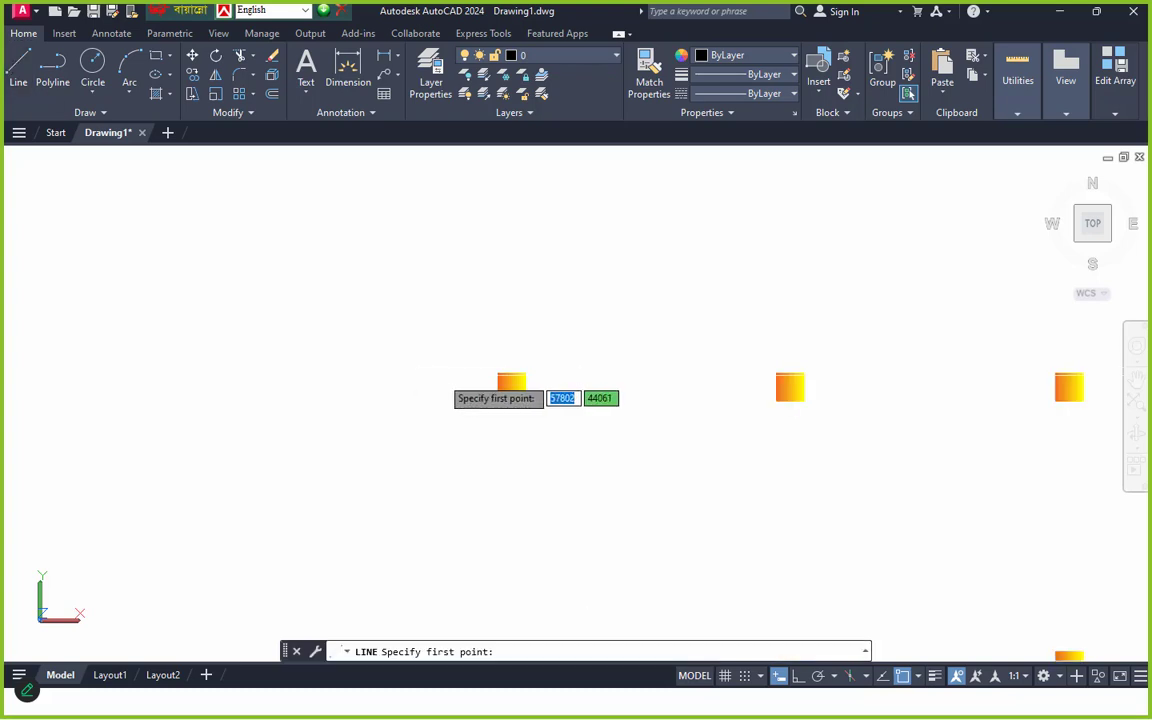
pyautogui.click(577, 434)
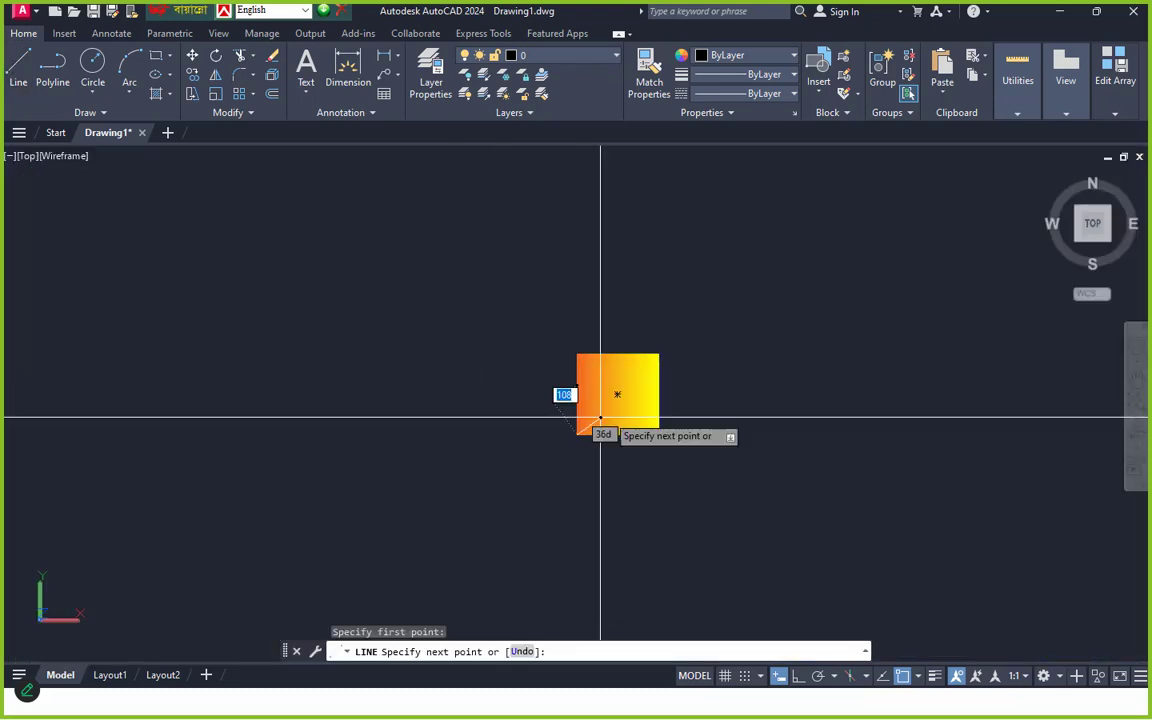
pyautogui.click(657, 355)
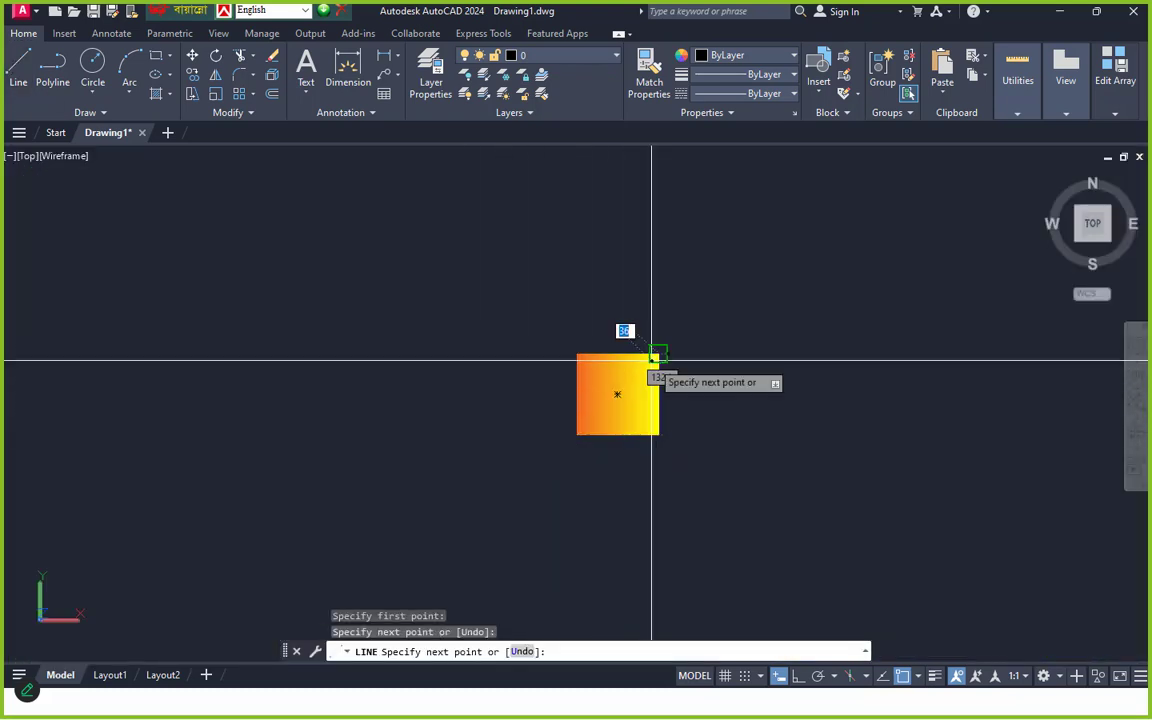
pyautogui.click(452, 492)
pyautogui.moveTo(1090, 125)
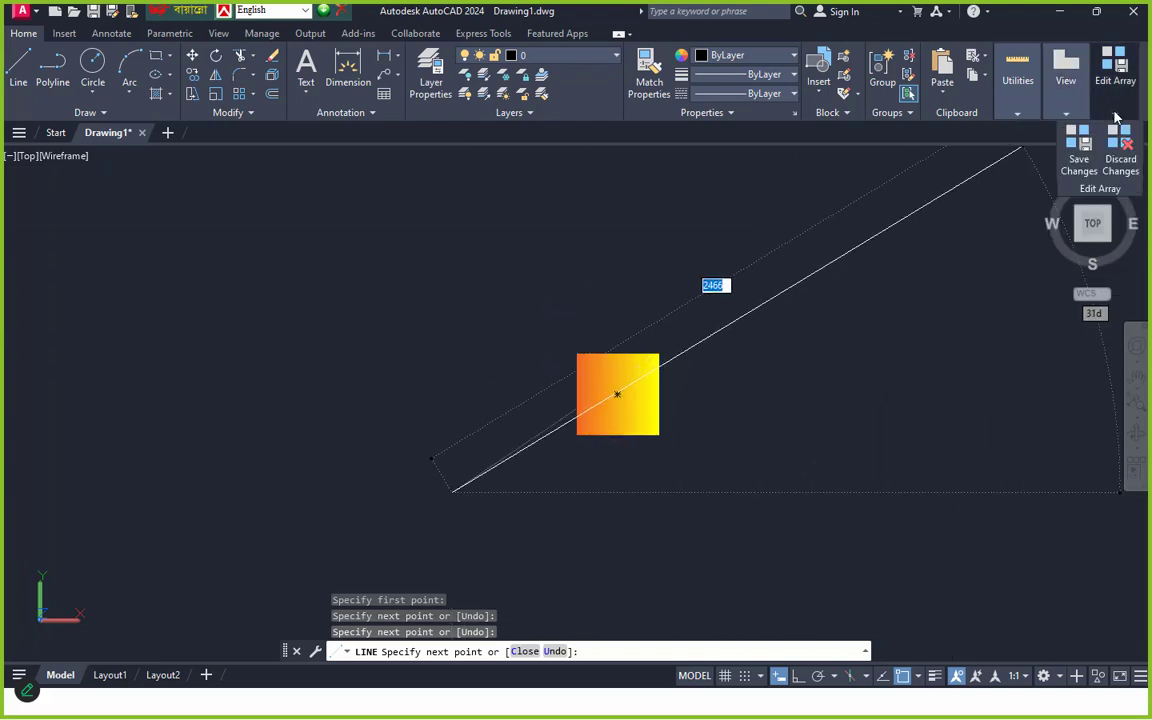
pyautogui.click(1078, 148)
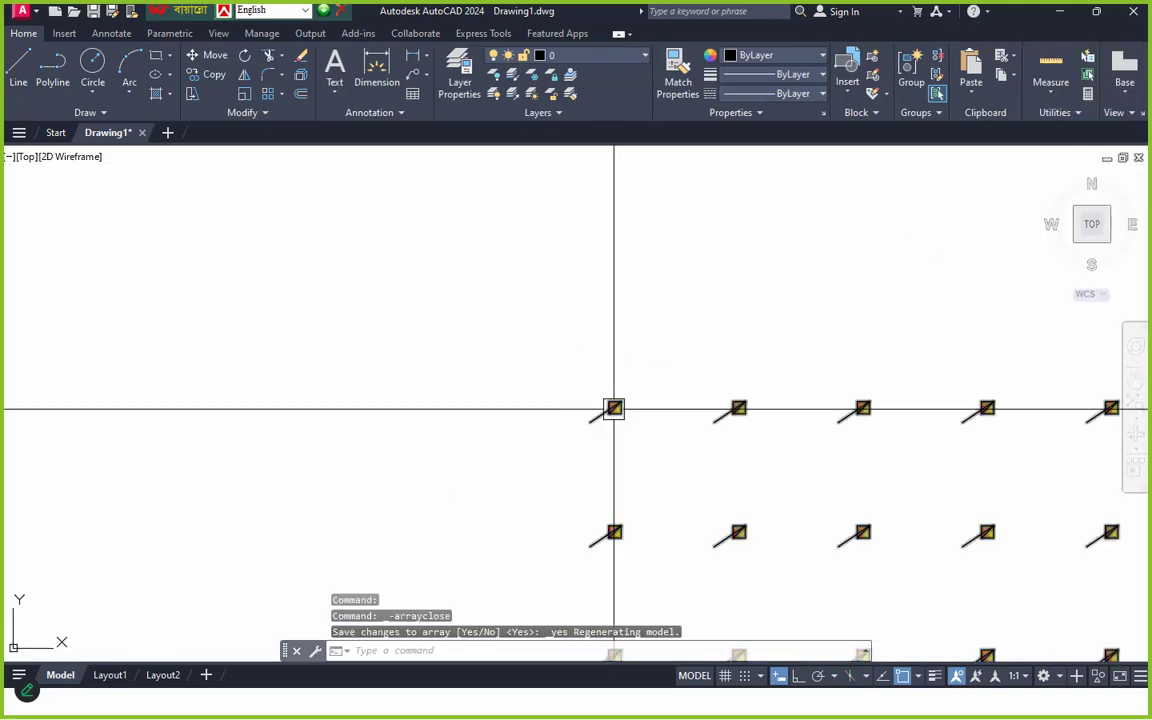
# - Examine the edited array's items up close and compare the whole array with the other arrays in the drawing
pyautogui.moveTo(614, 408); pyautogui.dragTo(566, 327, button='middle')
pyautogui.scroll(4, 895, 427)
pyautogui.scroll(-6, 622, 378)
pyautogui.moveTo(622, 378)
pyautogui.mouseDown(button='middle')
pyautogui.moveTo(725, 384)
pyautogui.moveTo(517, 234)
pyautogui.mouseUp(button='middle')
pyautogui.scroll(-5, 589, 396)
pyautogui.scroll(5, 607, 417)
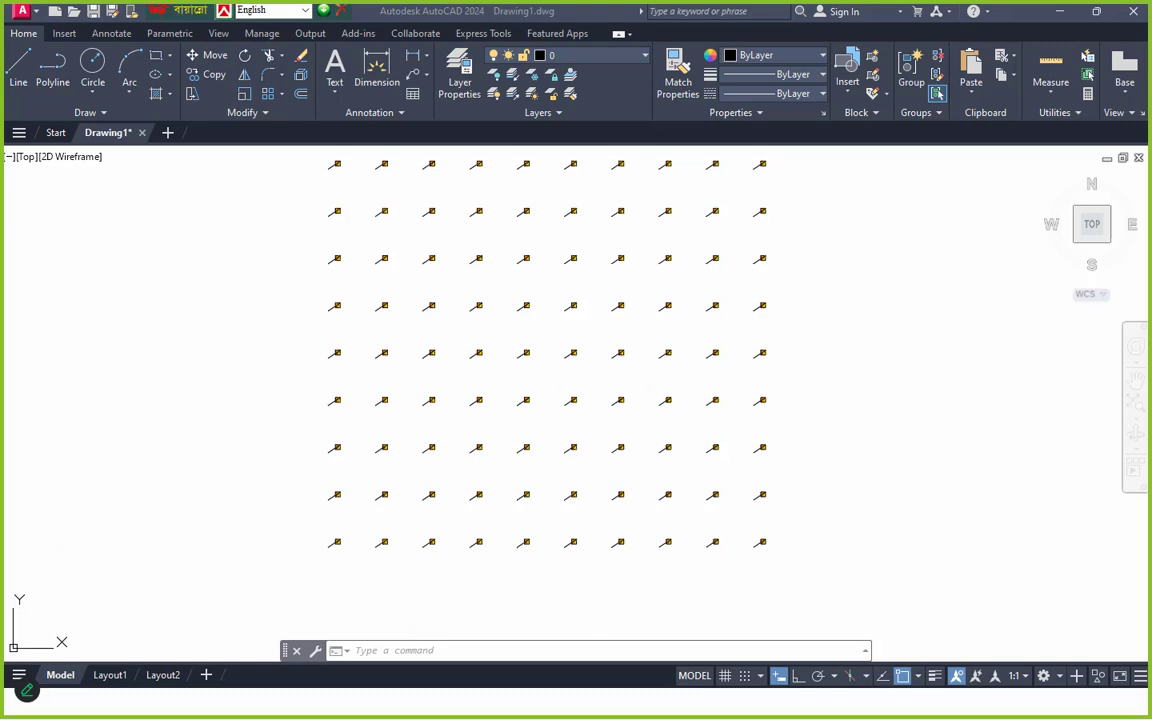
pyautogui.scroll(-4, 880, 410)
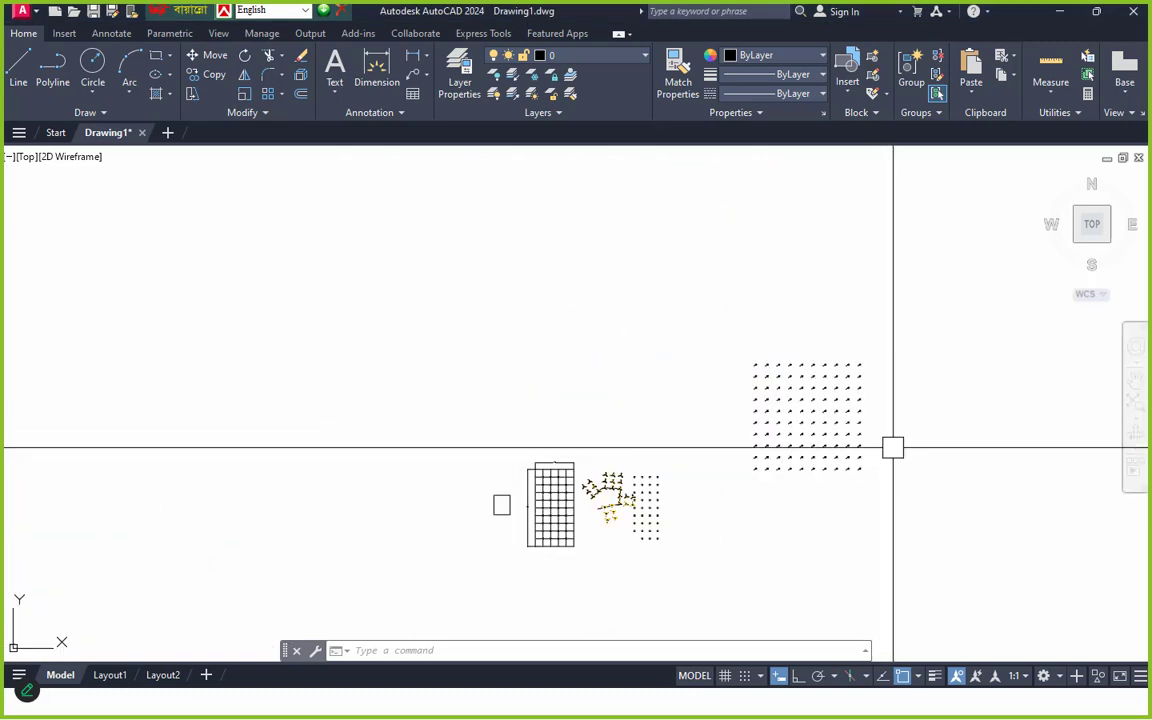
pyautogui.scroll(4, 627, 463)
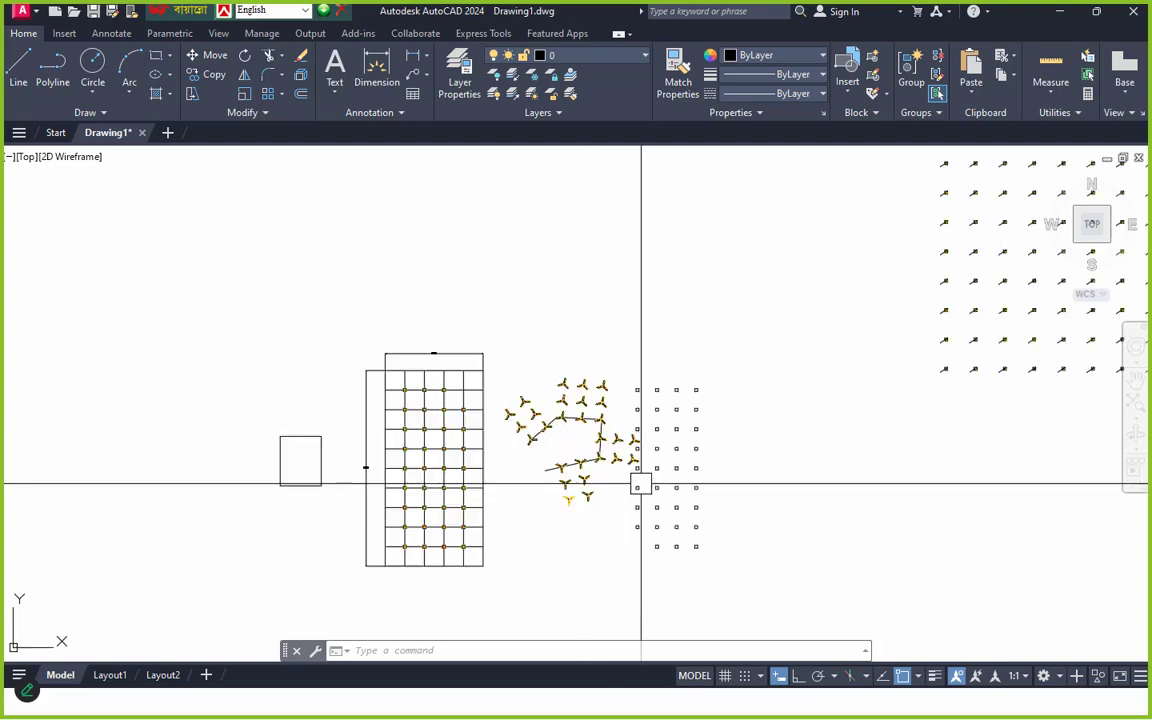
# - Review the full drawing with all arrays, and inspect the rows and columns of the edited 10 by 10 square array
pyautogui.moveTo(698, 490); pyautogui.dragTo(532, 476, button='middle')
pyautogui.scroll(-4, 540, 476)
pyautogui.scroll(2, 604, 465)
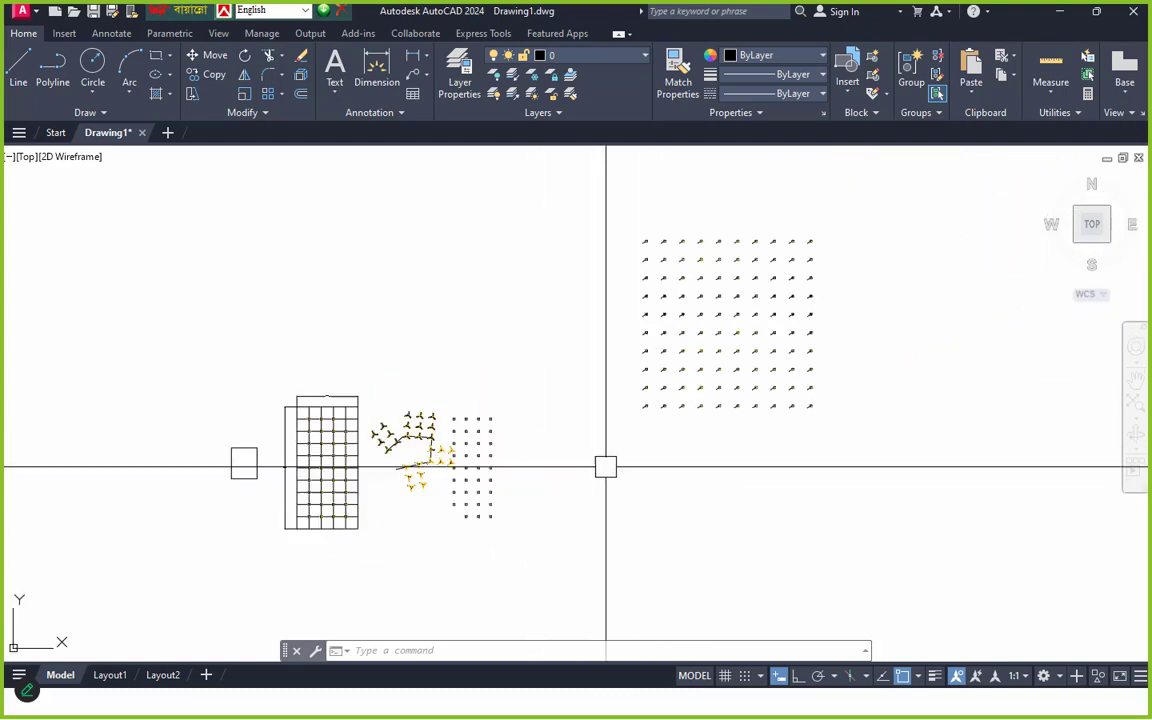
pyautogui.scroll(-2, 650, 458)
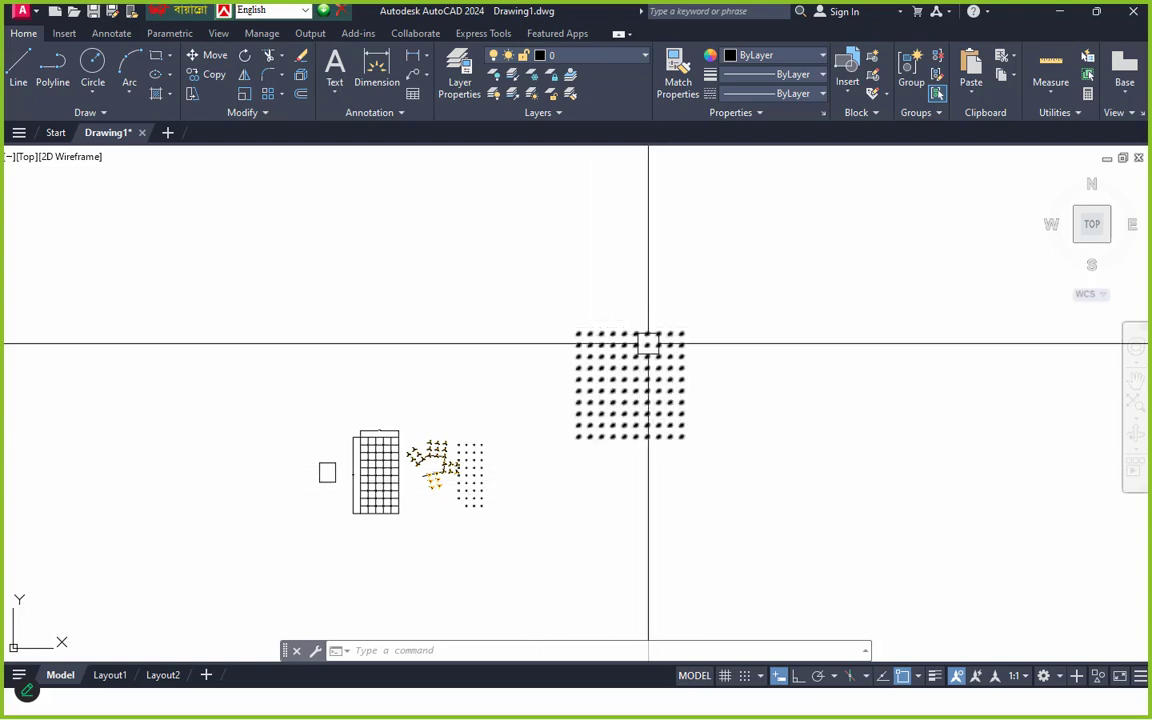
pyautogui.moveTo(568, 461); pyautogui.dragTo(574, 455, button='middle')
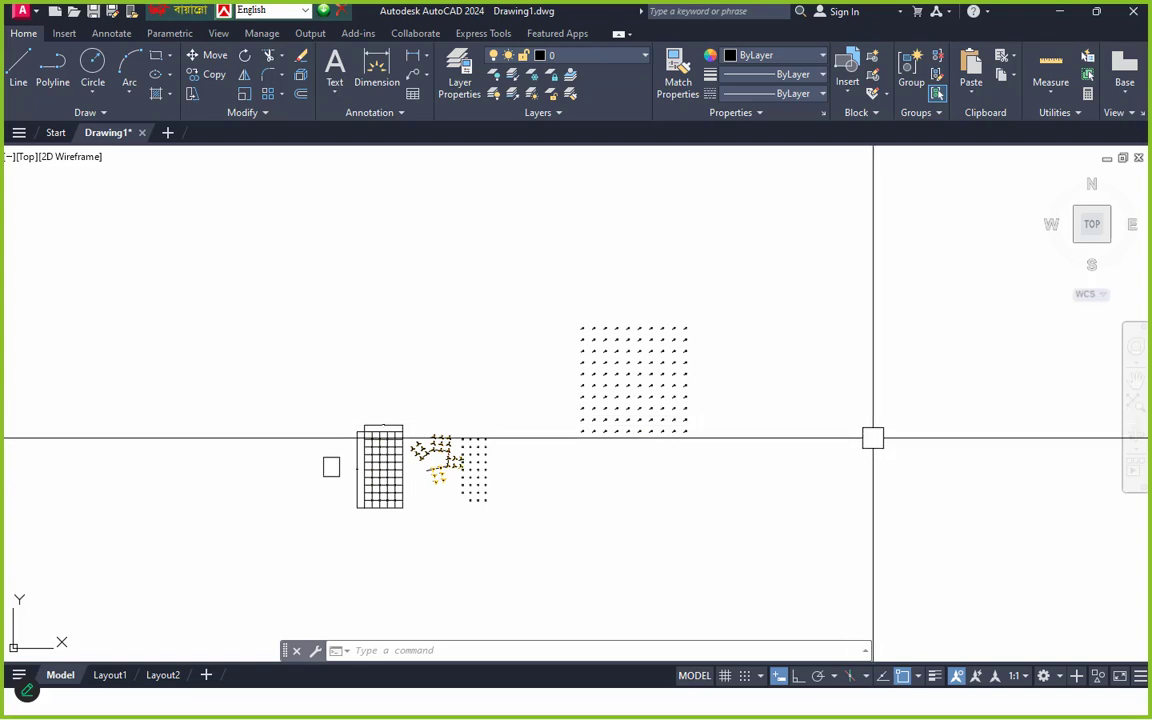
pyautogui.scroll(6, 600, 378)
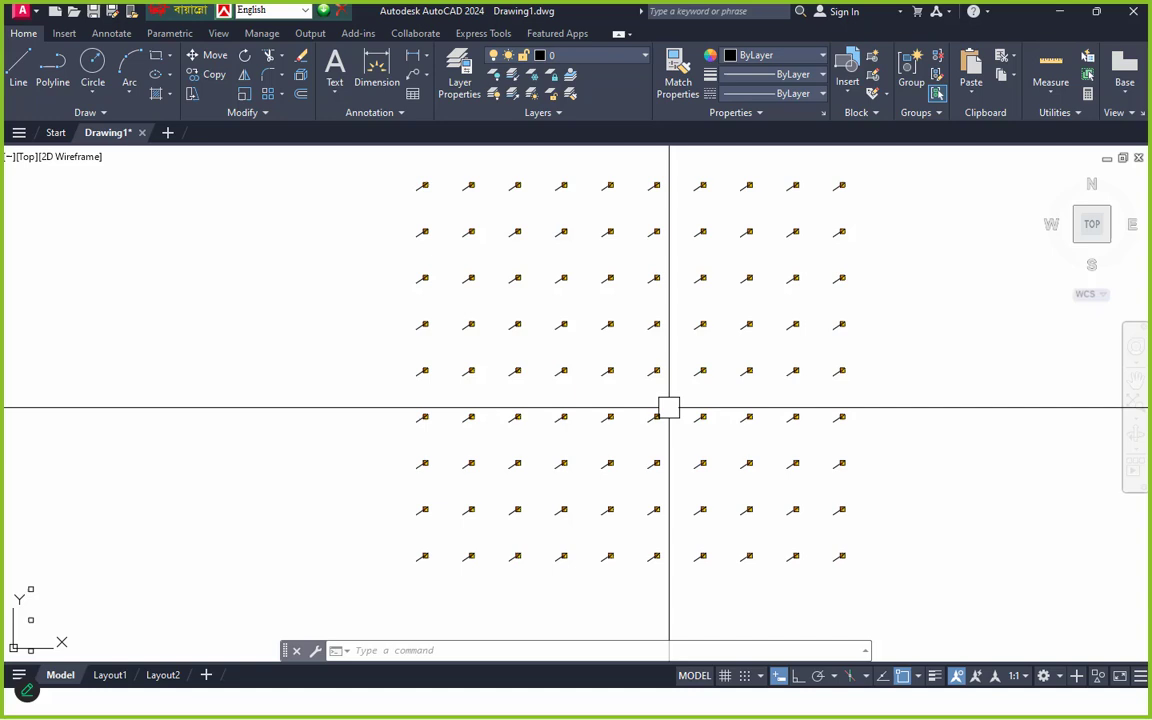
pyautogui.moveTo(669, 406)
pyautogui.mouseDown(button='middle')
pyautogui.moveTo(652, 472)
pyautogui.moveTo(643, 435)
pyautogui.mouseUp(button='middle')
pyautogui.scroll(-2, 643, 432)
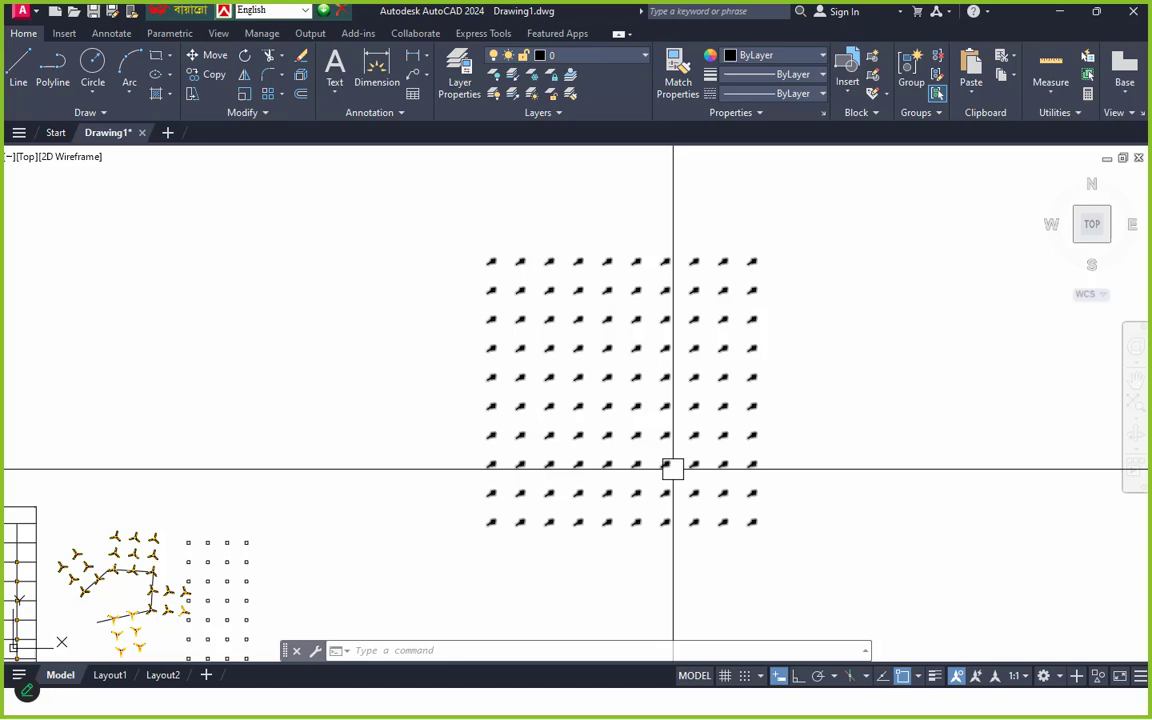
pyautogui.moveTo(673, 472)
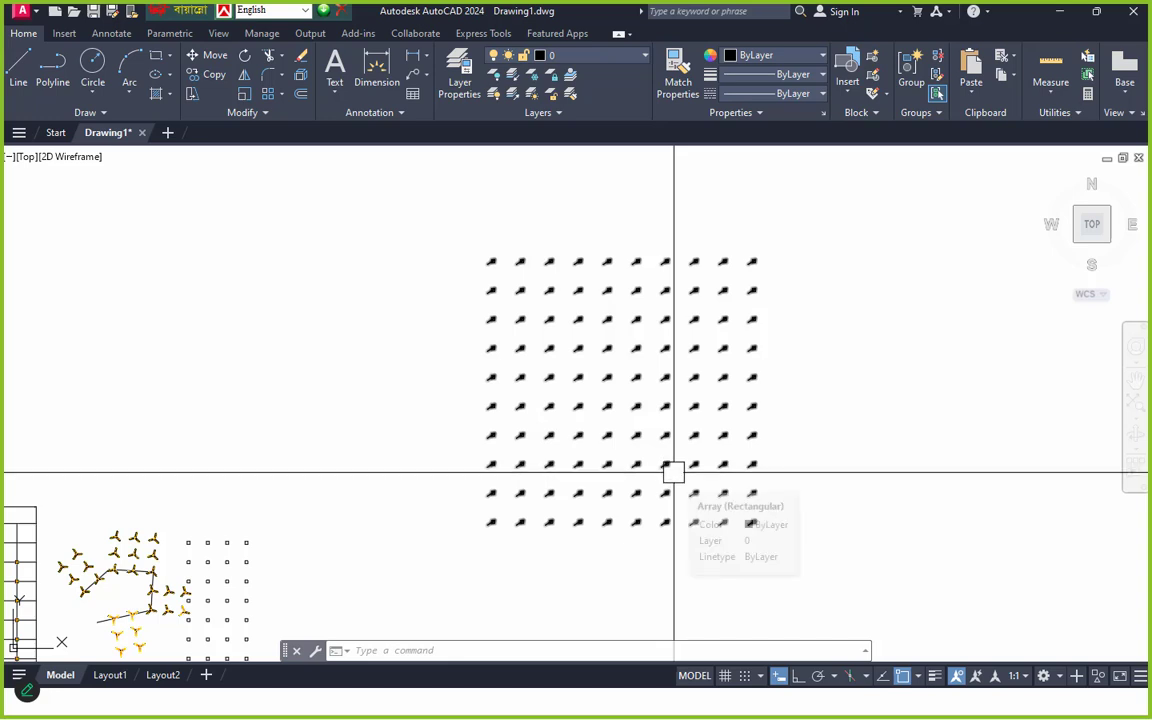